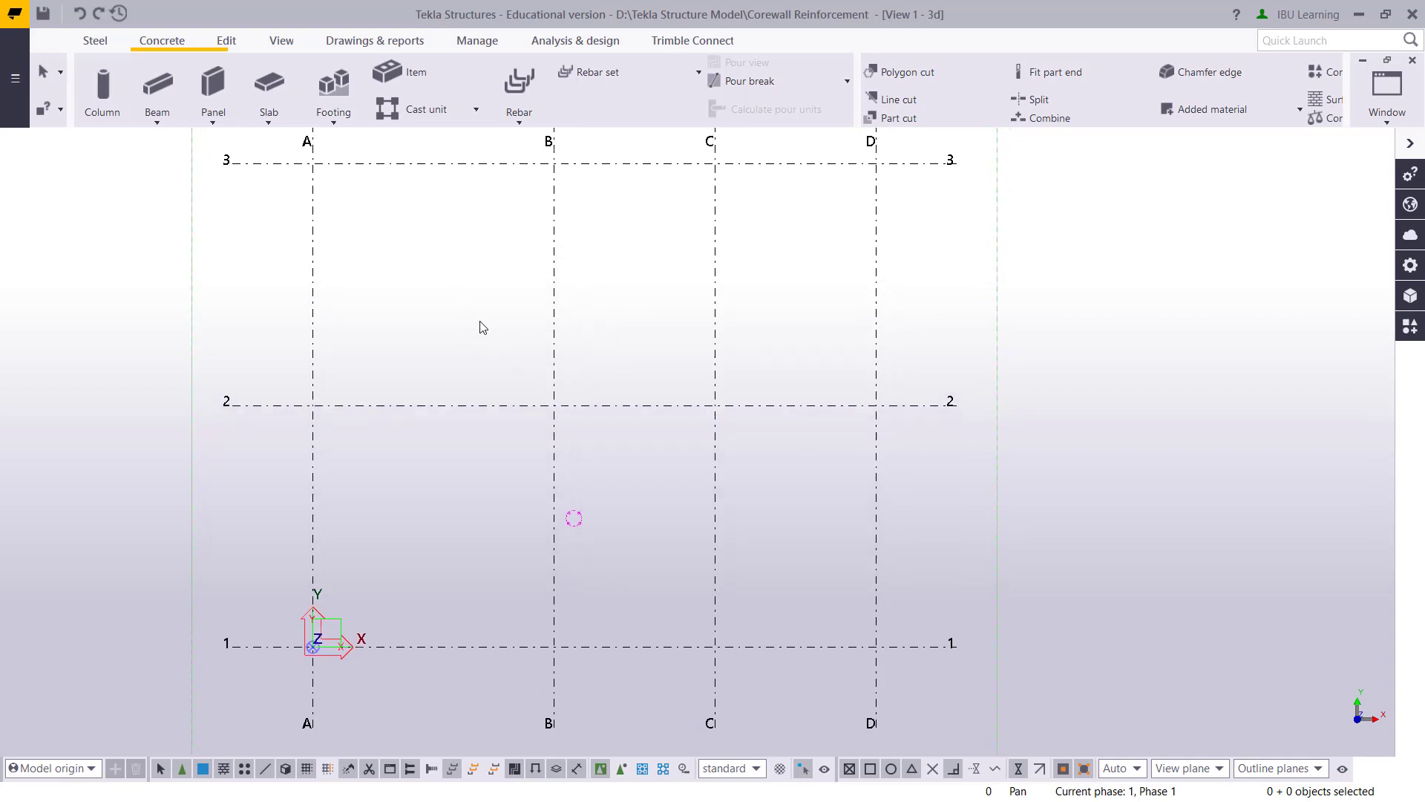
- Start a concrete panel and set its cast unit type to Cast in place
scroll(663, 320, "down", 2)
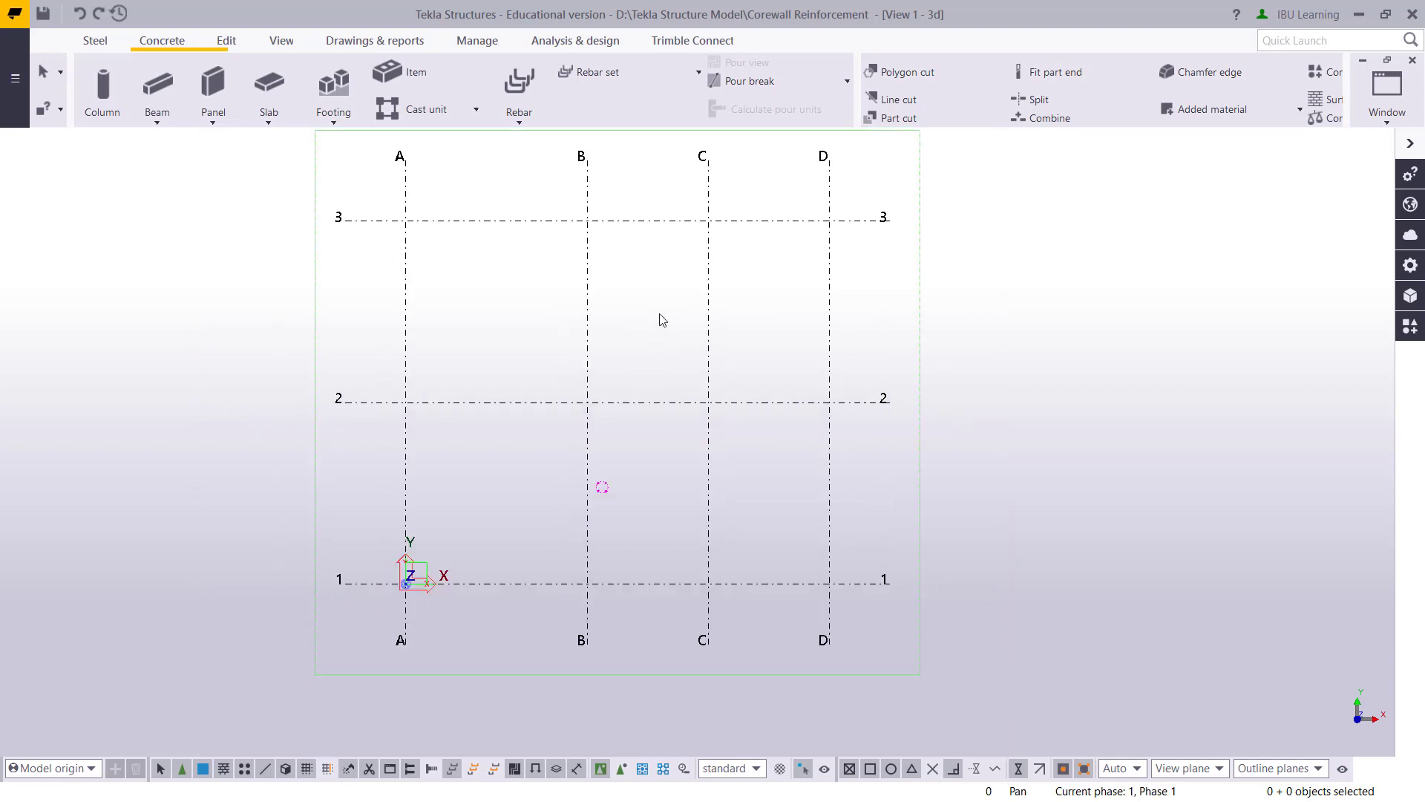
left_click(214, 83)
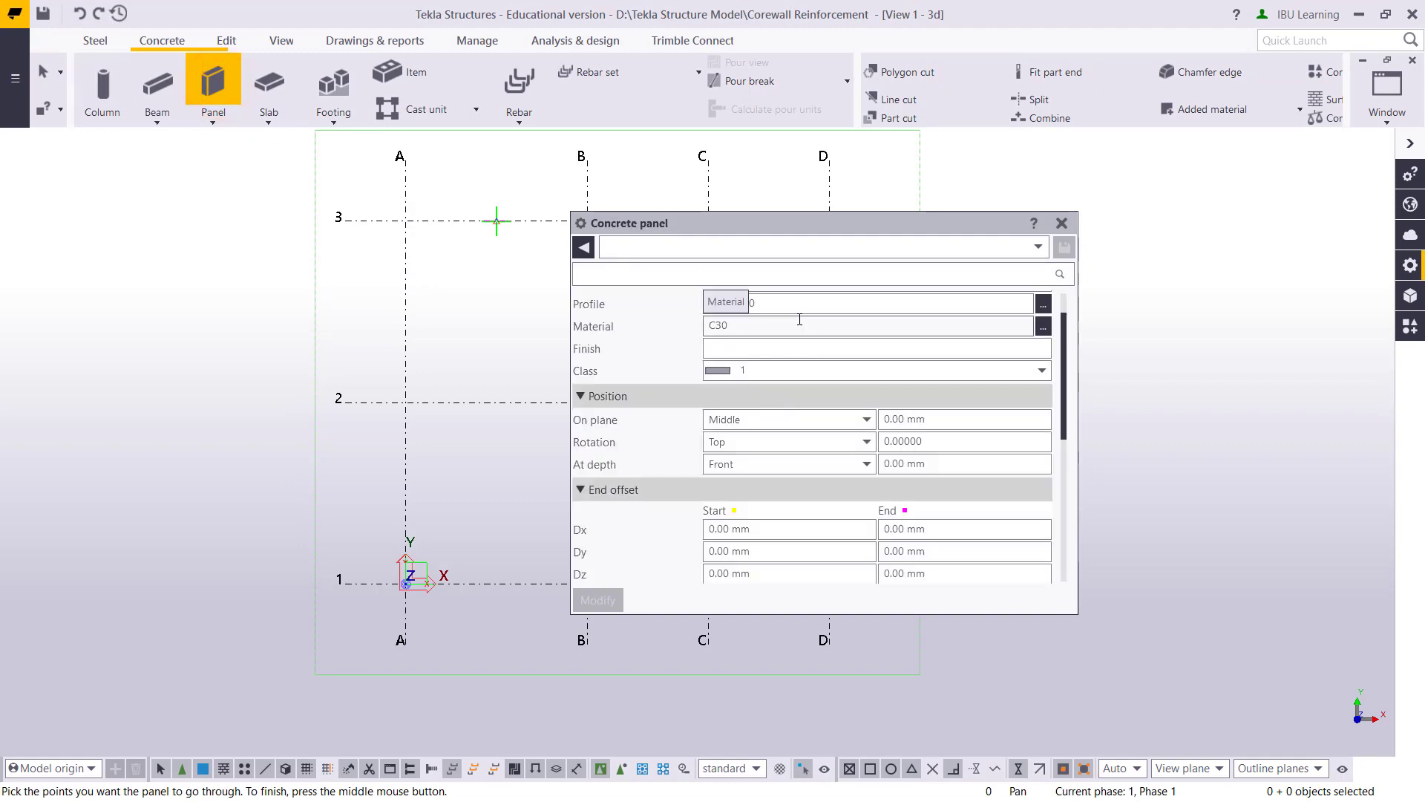
left_click_drag(796, 223, 767, 207)
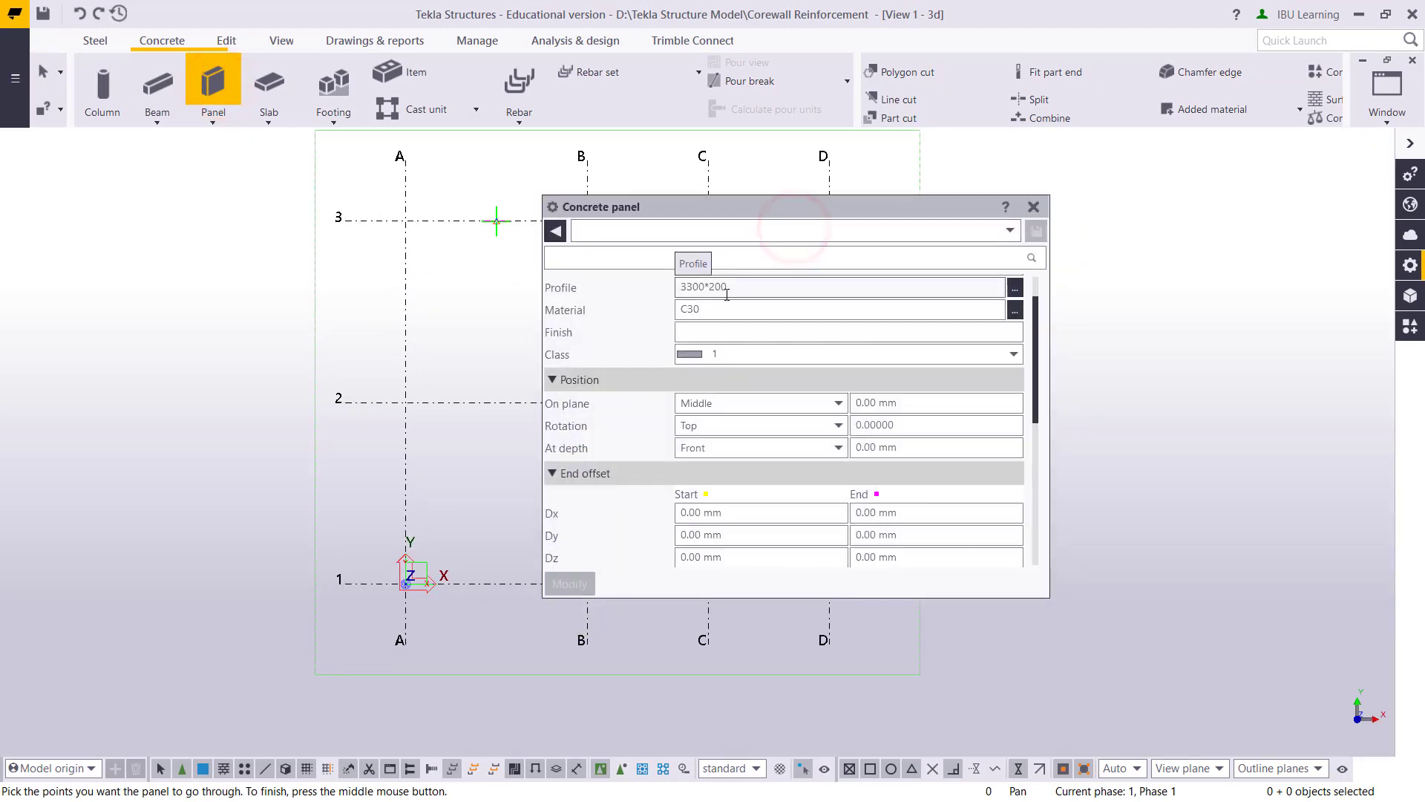
scroll(751, 399, "down", 5)
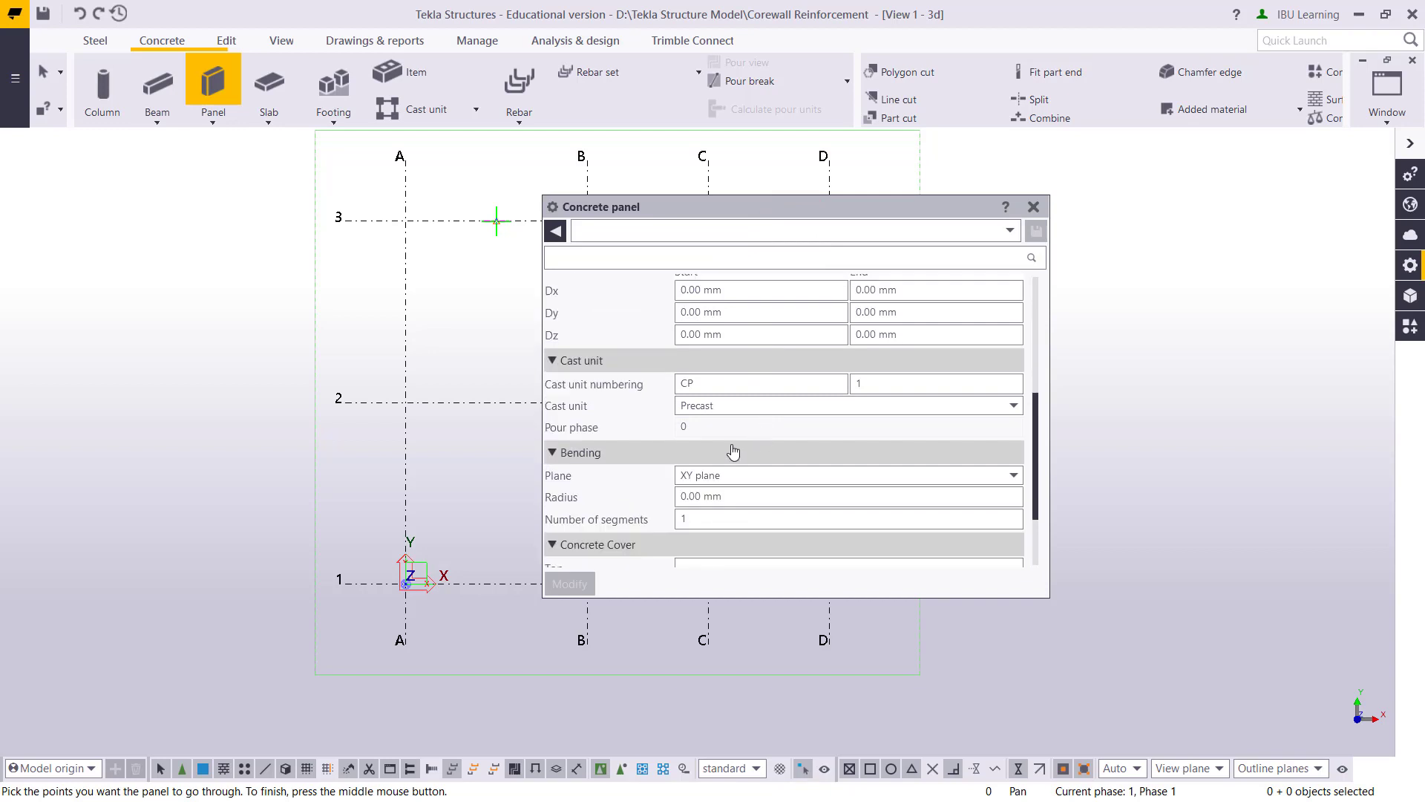
left_click(742, 413)
left_click(724, 439)
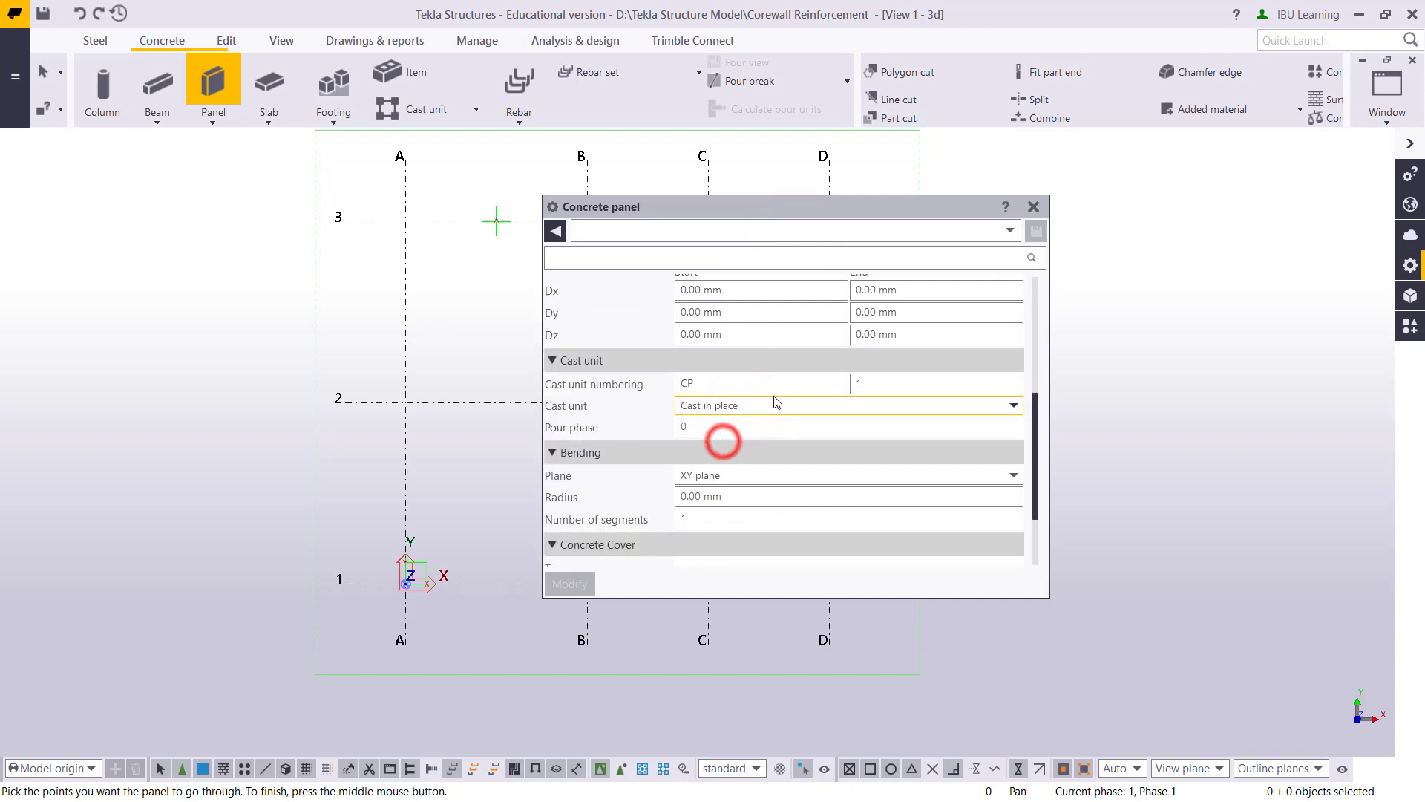
scroll(783, 437, "down", 2)
scroll(782, 439, "down", 1)
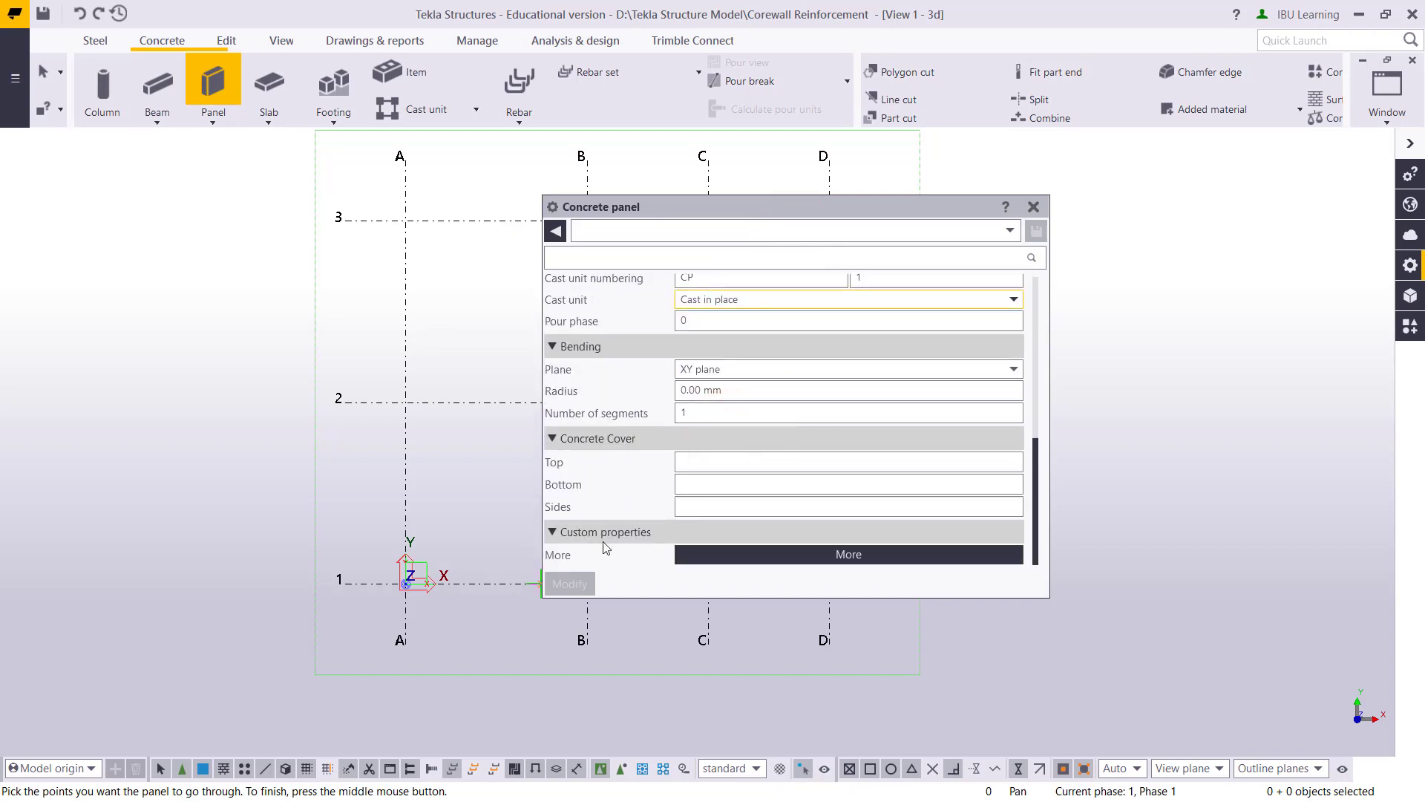
left_click_drag(948, 210, 600, 290)
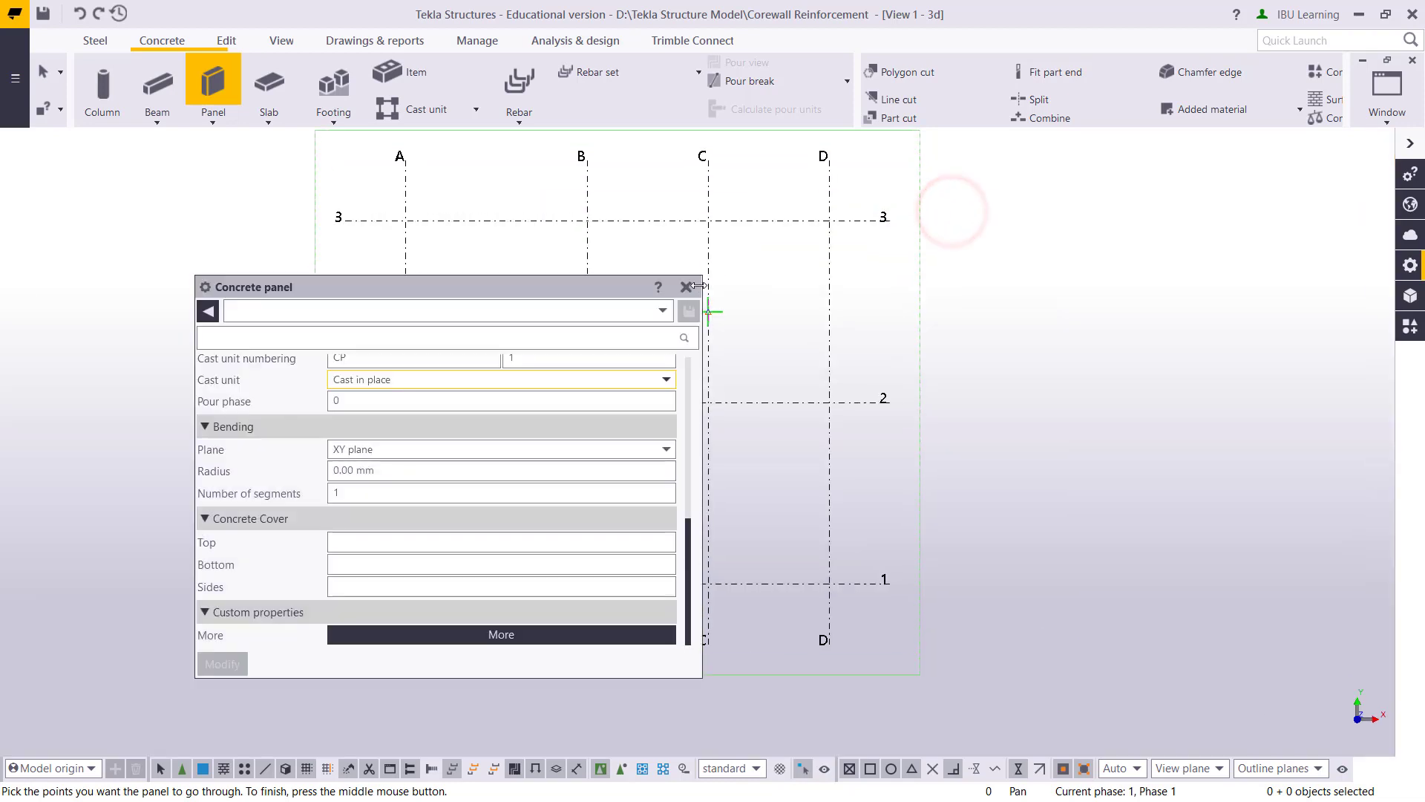
left_click(687, 286)
- Place a concrete panel wall along grid line 2 from grid B to grid C
scroll(614, 460, "up", 1)
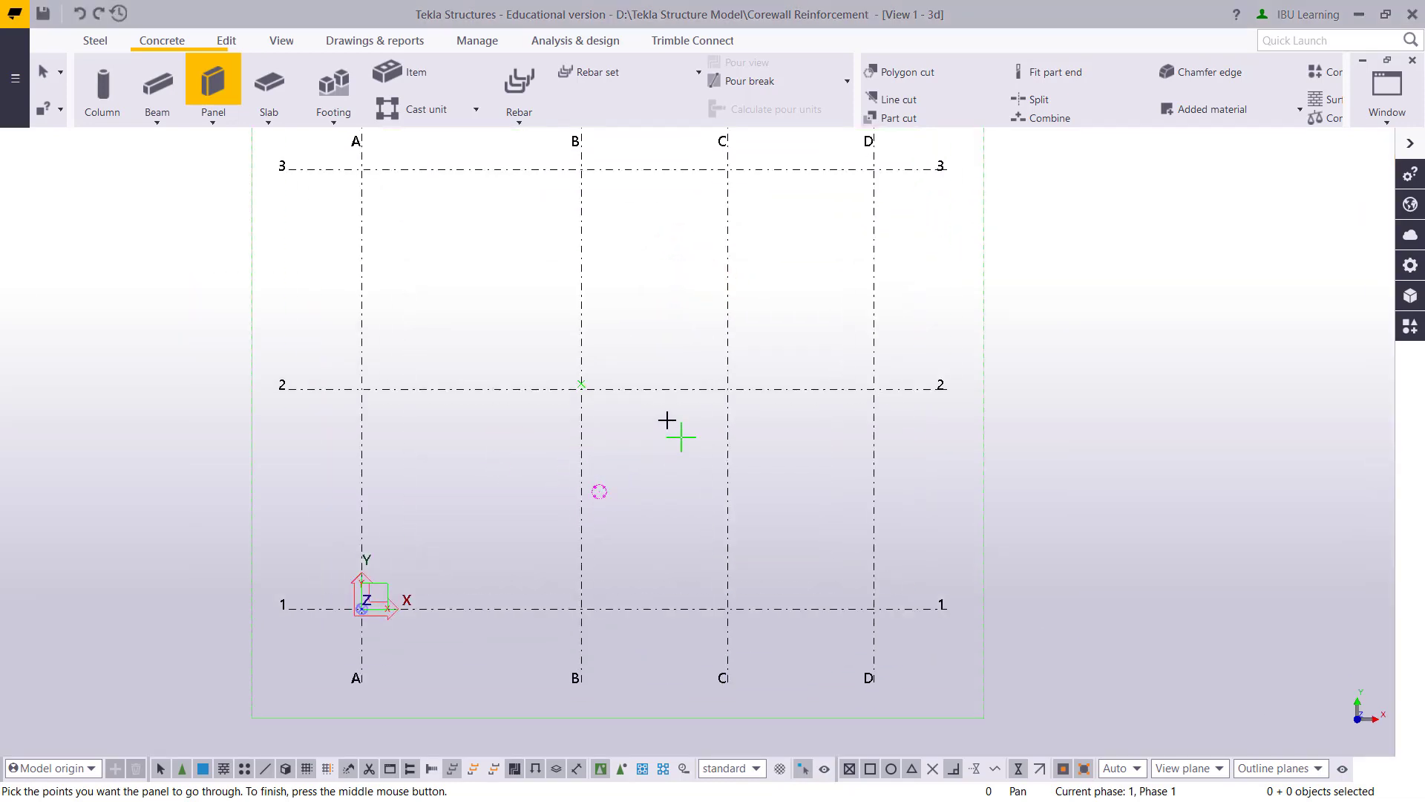
left_click(581, 388)
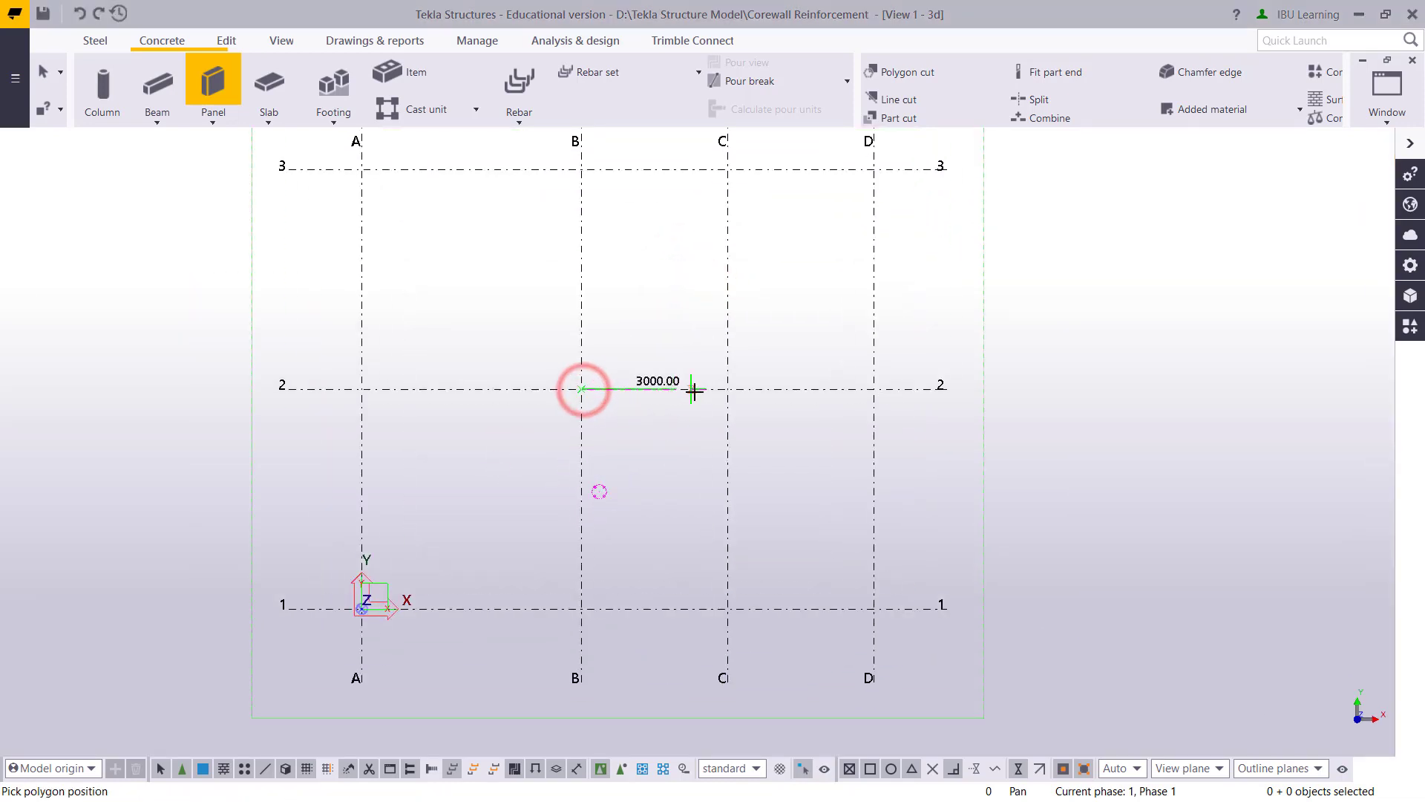
left_click(727, 388)
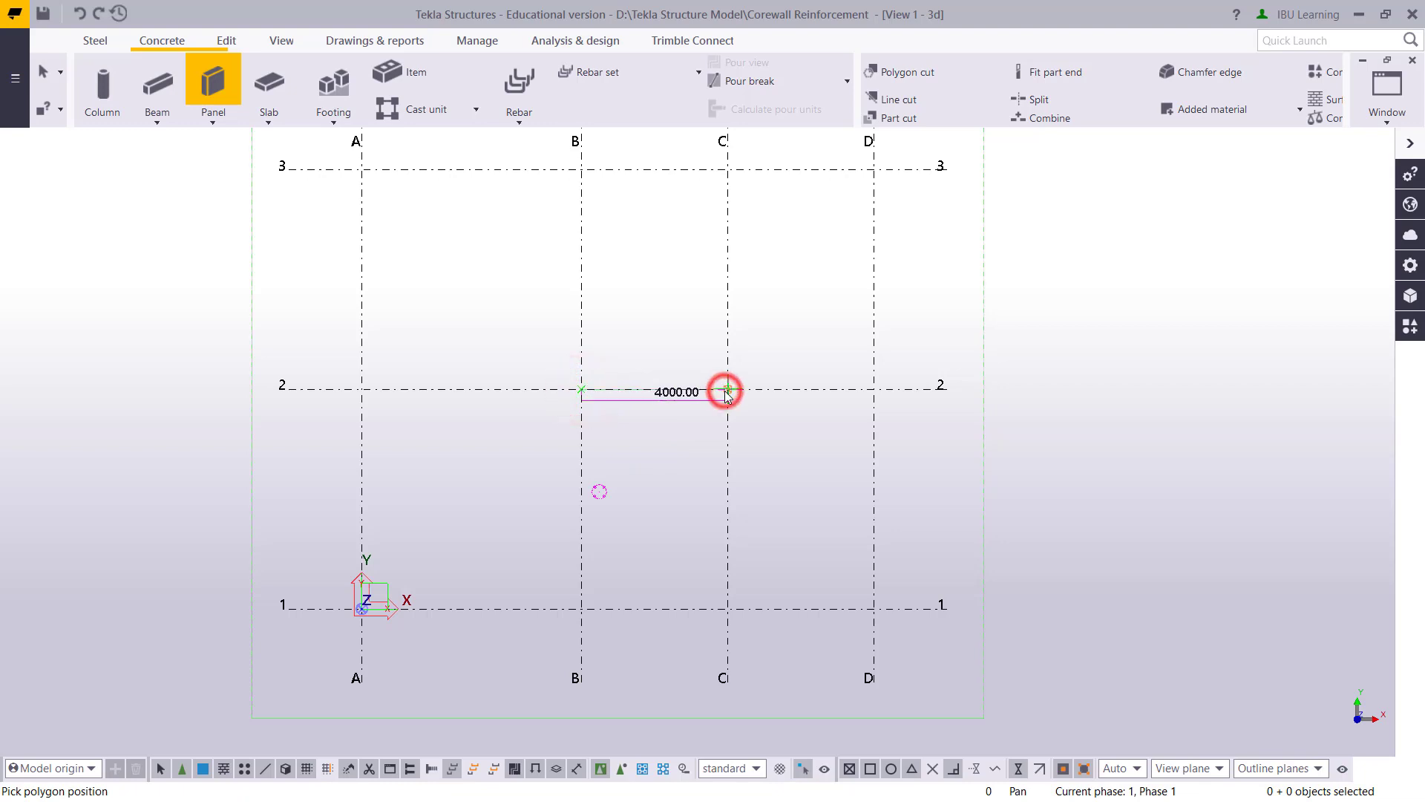
middle_click(727, 389)
- Place a second concrete panel wall along grid line C from grid 2 to grid 1
scroll(727, 394, "up", 2)
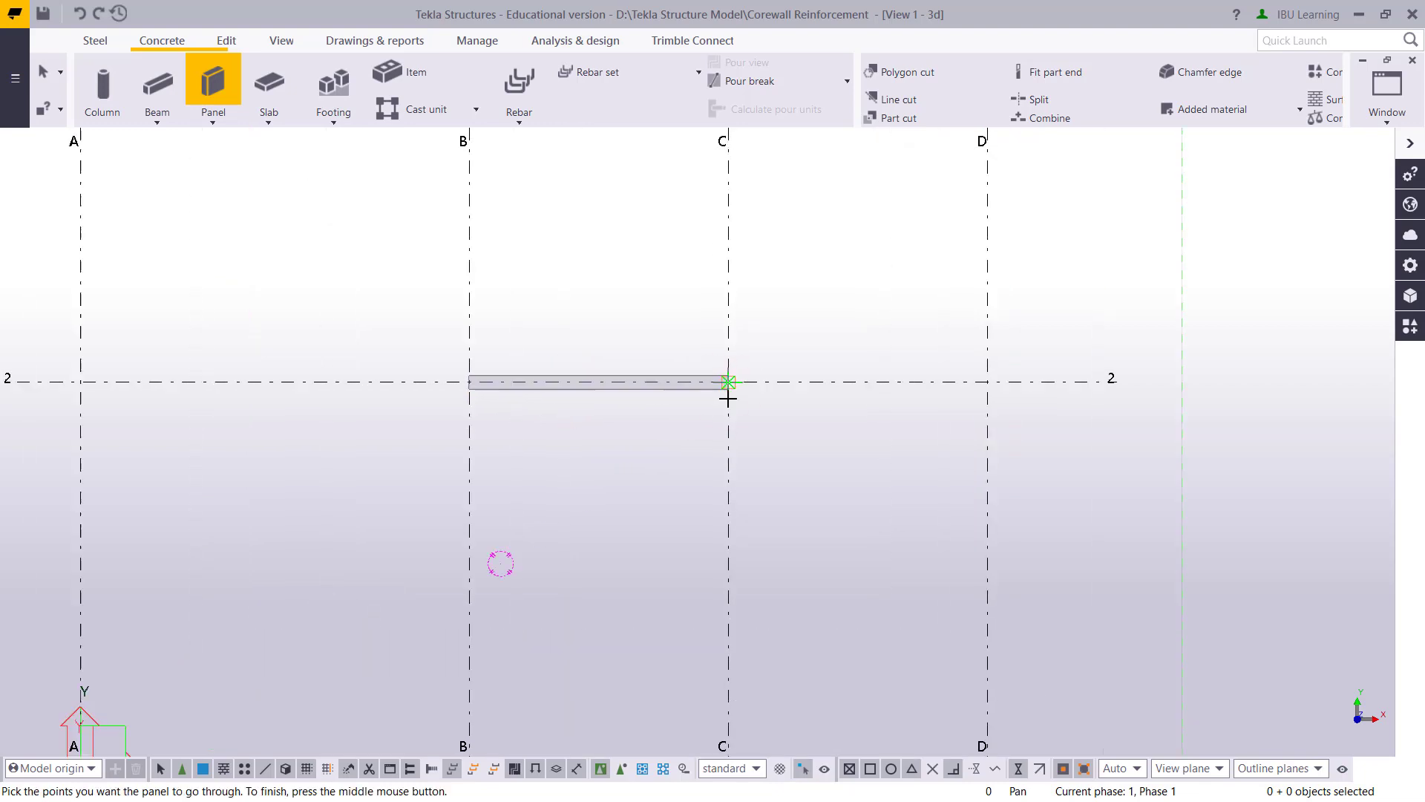
left_click(728, 382)
middle_click_drag(728, 479, 742, 290)
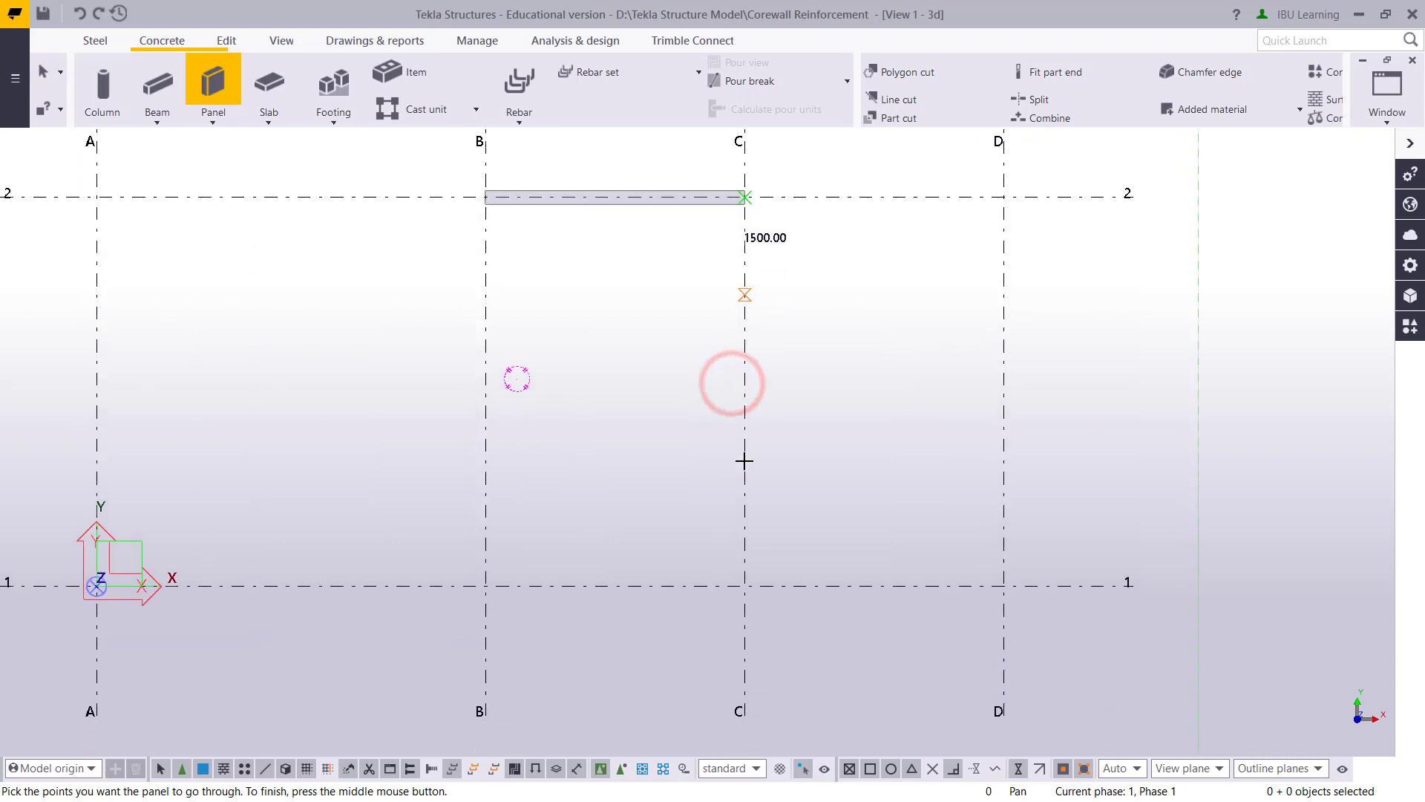
left_click(748, 586)
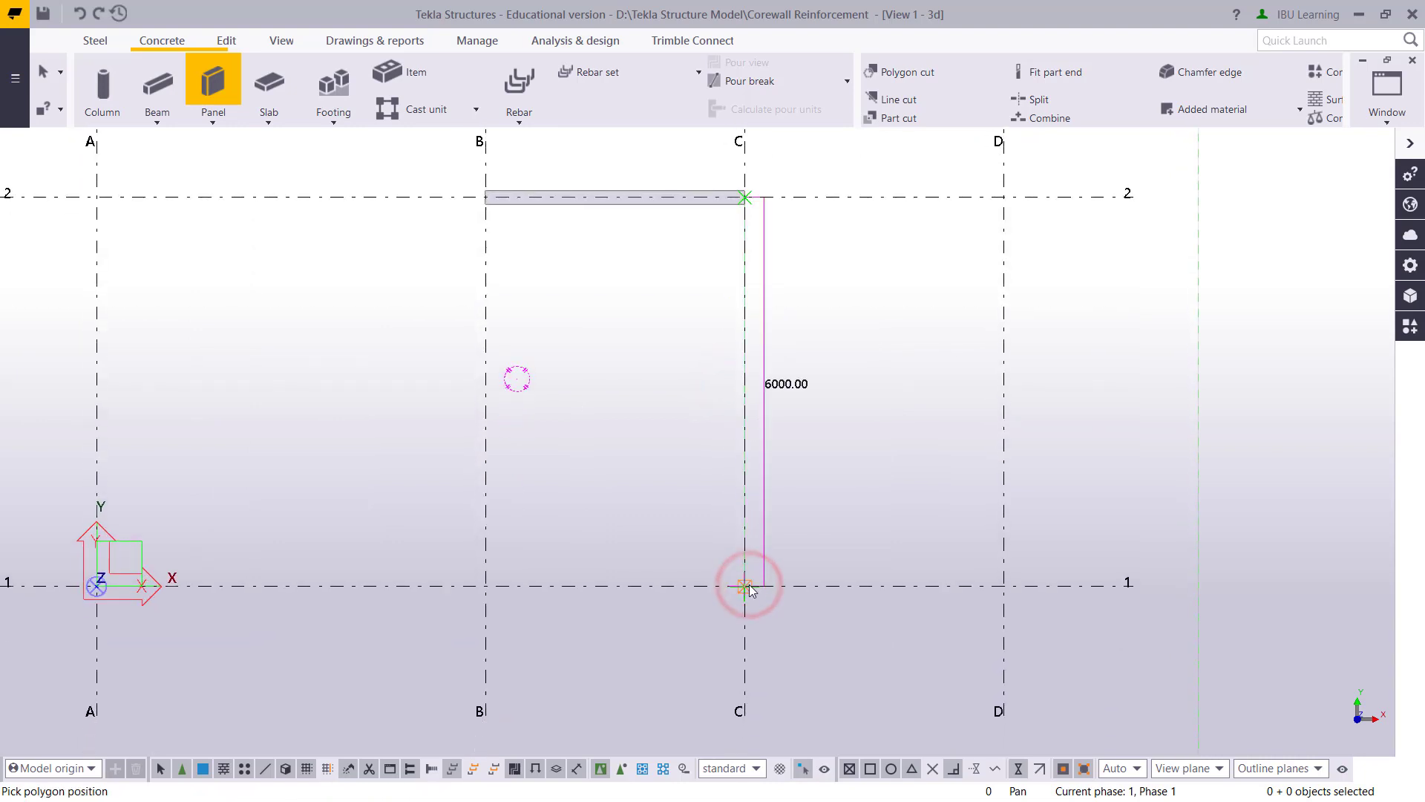
middle_click(817, 410)
scroll(764, 259, "up", 3)
key("Escape")
scroll(768, 356, "down", 5)
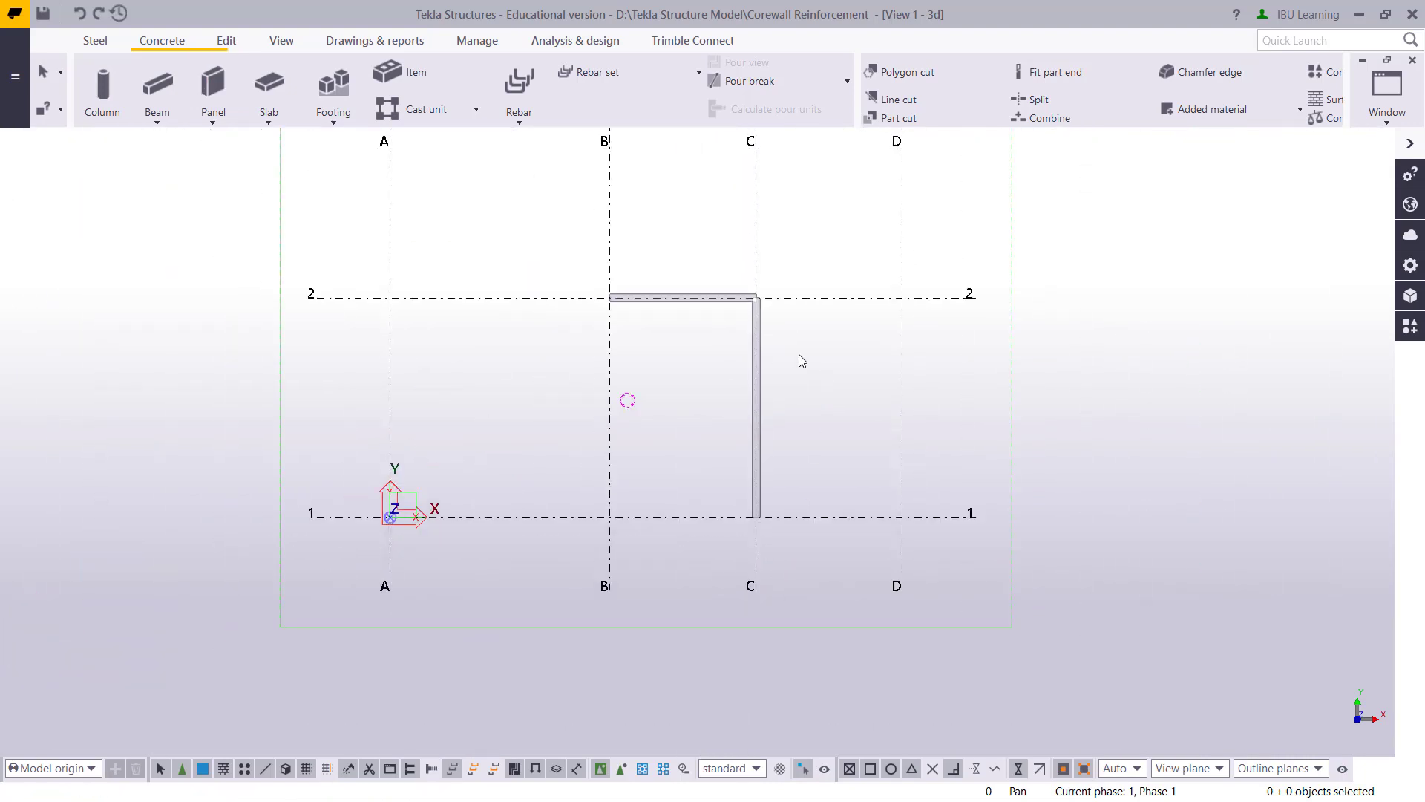
- Extend the grid C wall's end at the grid 2 corner to the outer face of the grid 2 wall
scroll(765, 319, "up", 6)
scroll(759, 338, "up", 2)
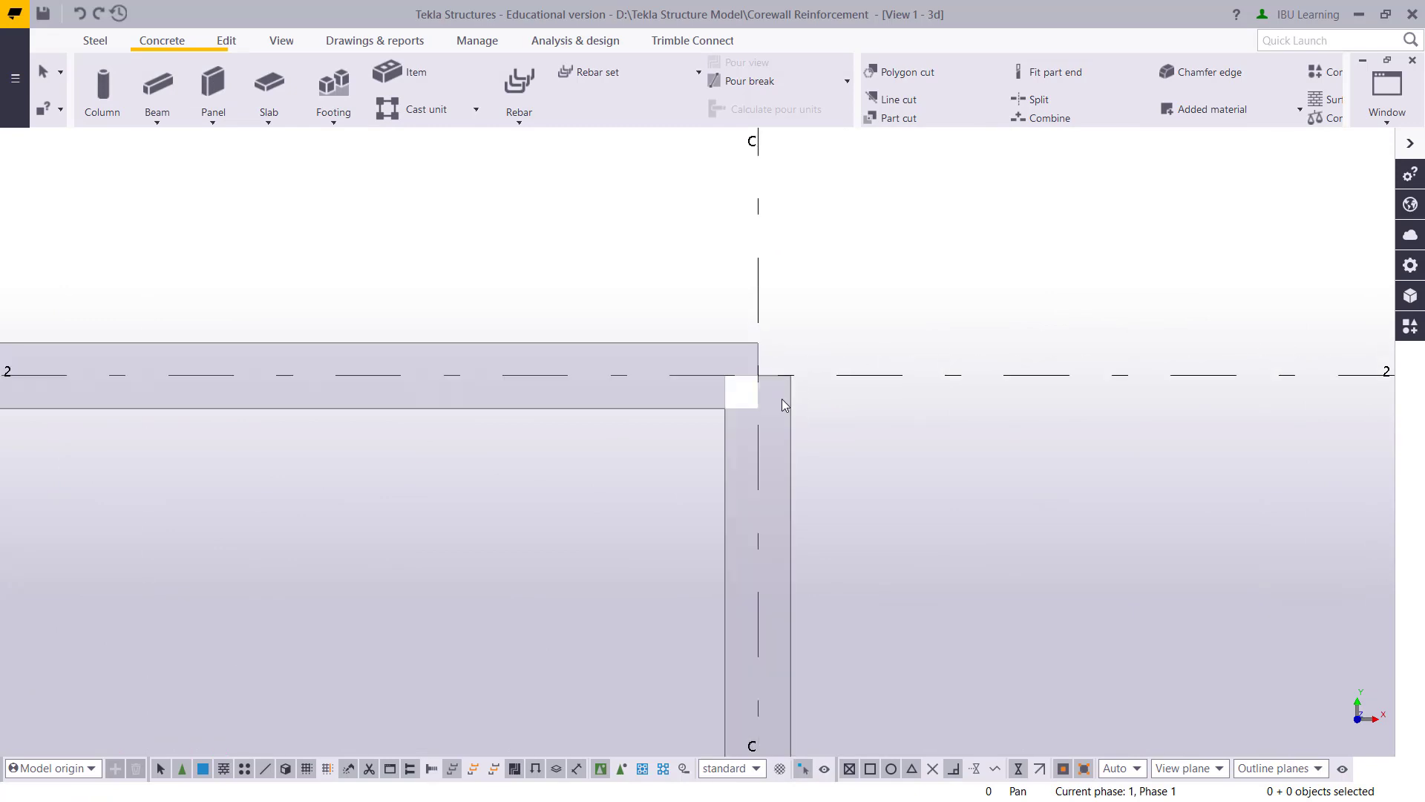
left_click(792, 398)
scroll(792, 394, "up", 3)
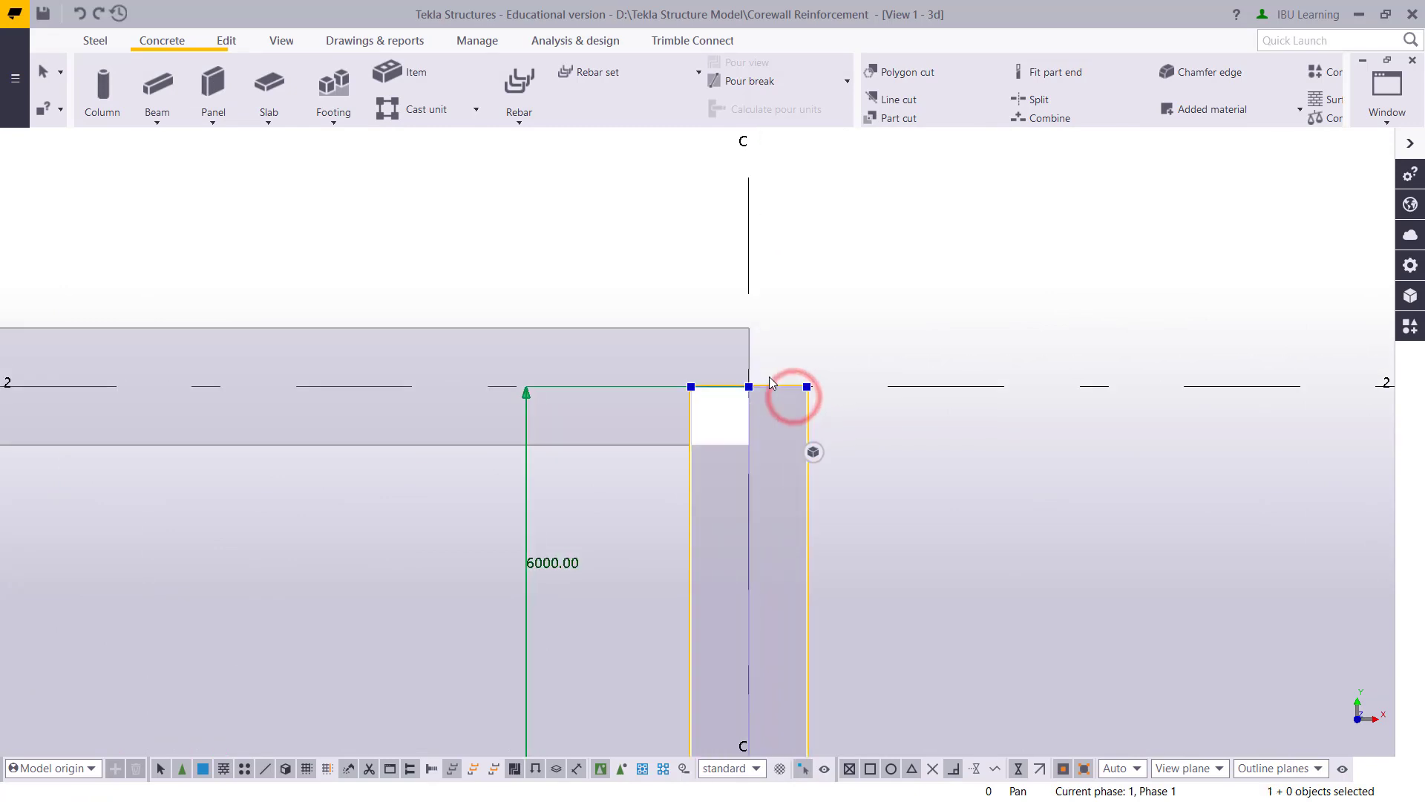
left_click_drag(739, 394, 567, 343)
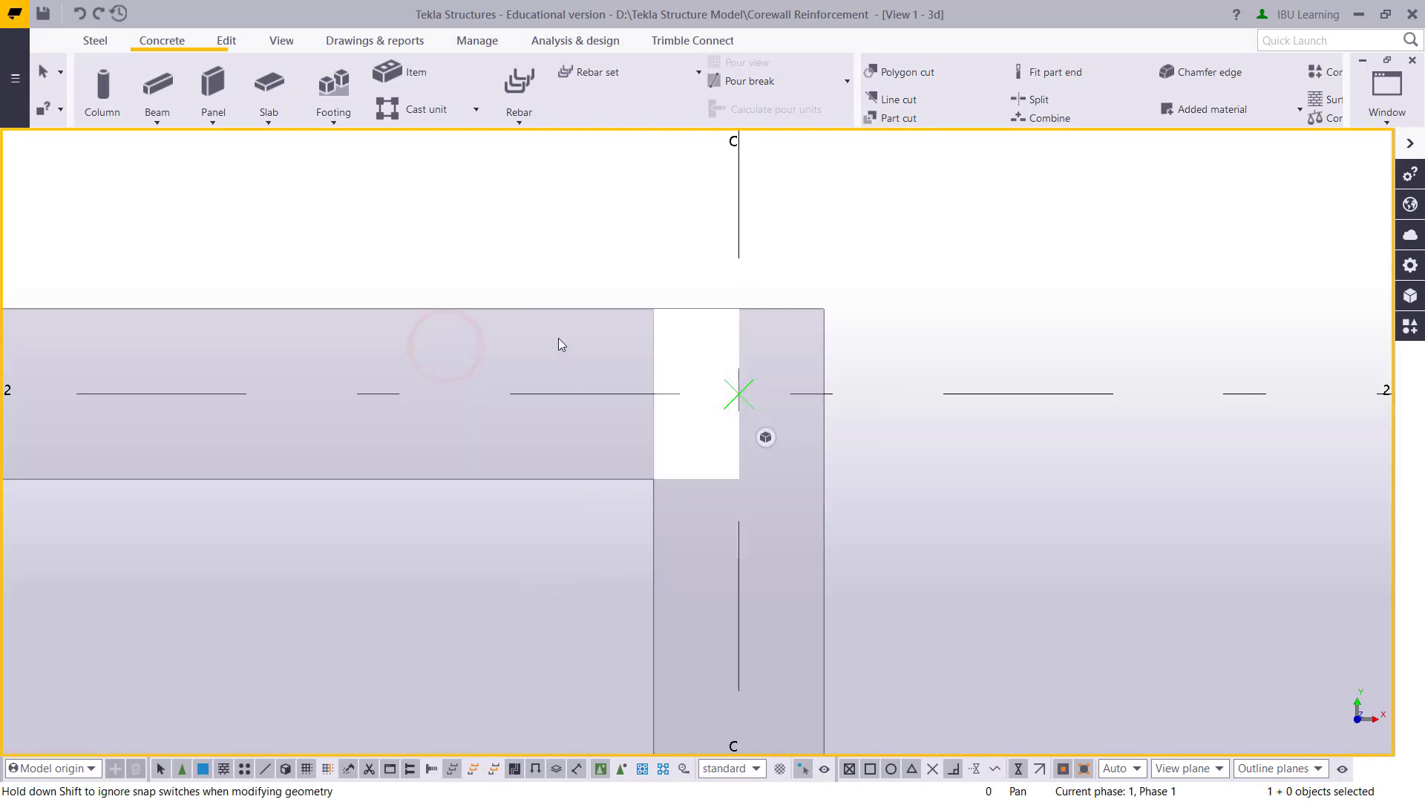
- Extend the grid 2 wall's end at the corner to the outer face of the grid C wall
left_click(554, 309)
left_click_drag(739, 394, 823, 394)
left_click(989, 249)
scroll(937, 381, "down", 8)
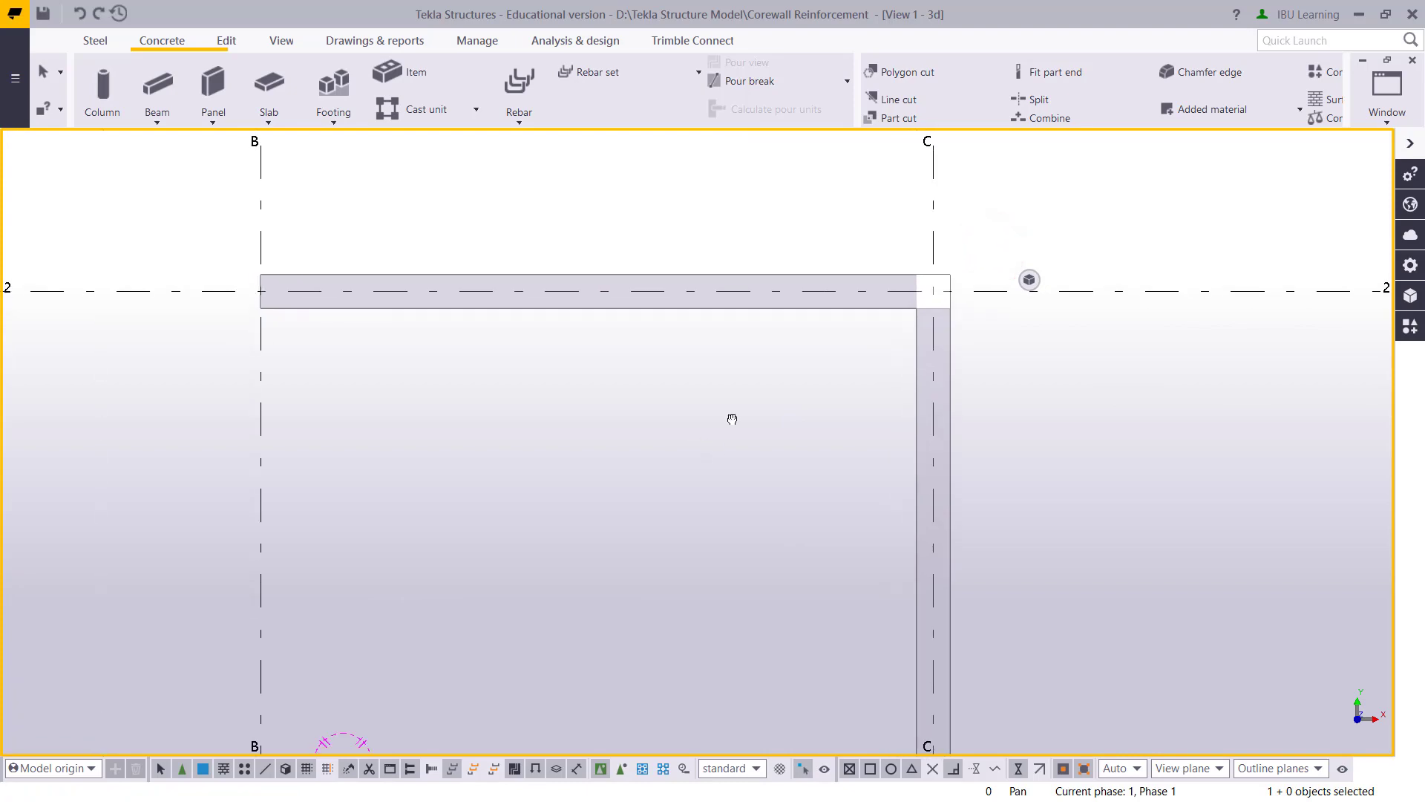
- View the walls in 3D and choose bar shape 11 from the 1 Bend group of the rebar shape catalog
middle_click_drag(732, 417, 462, 523, "ctrl")
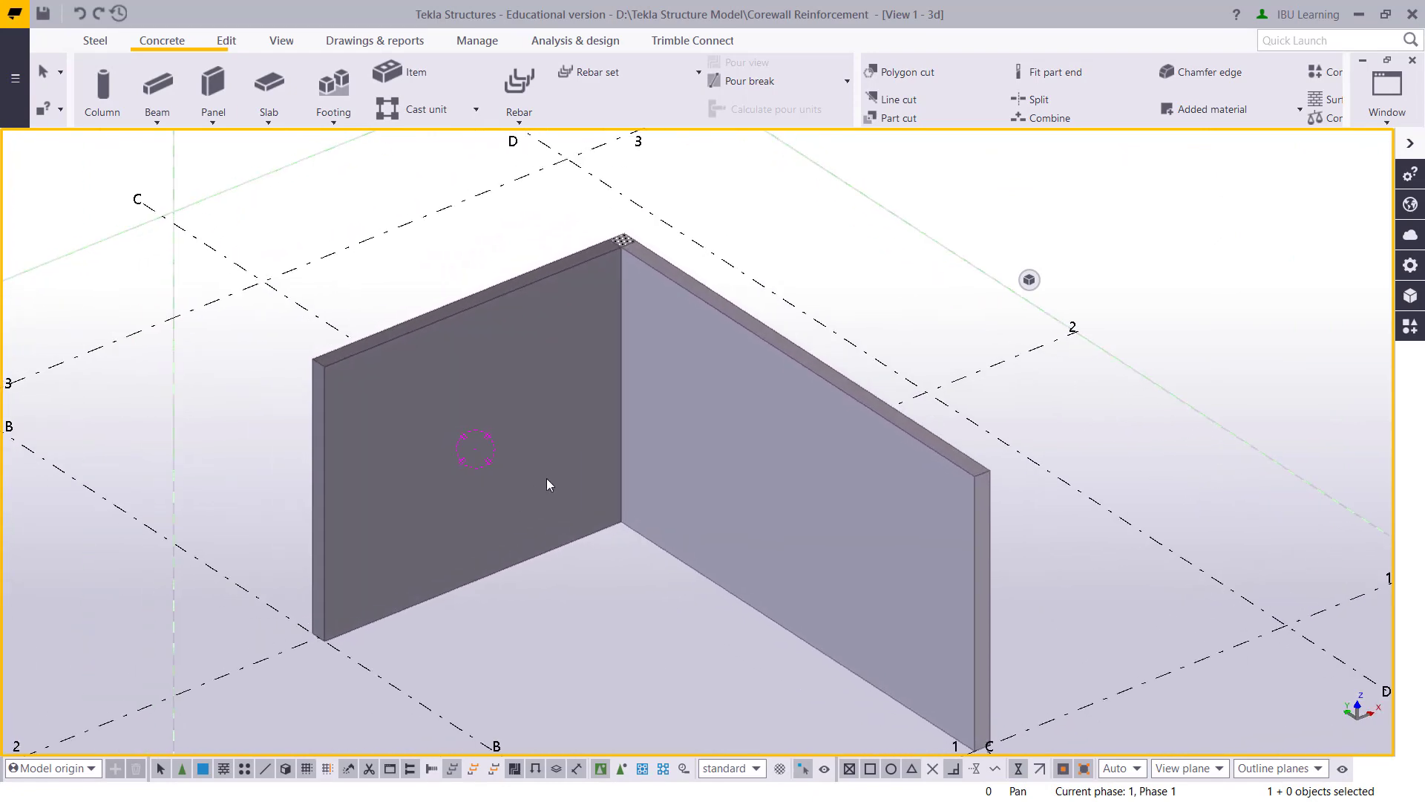
middle_click_drag(547, 483, 575, 502)
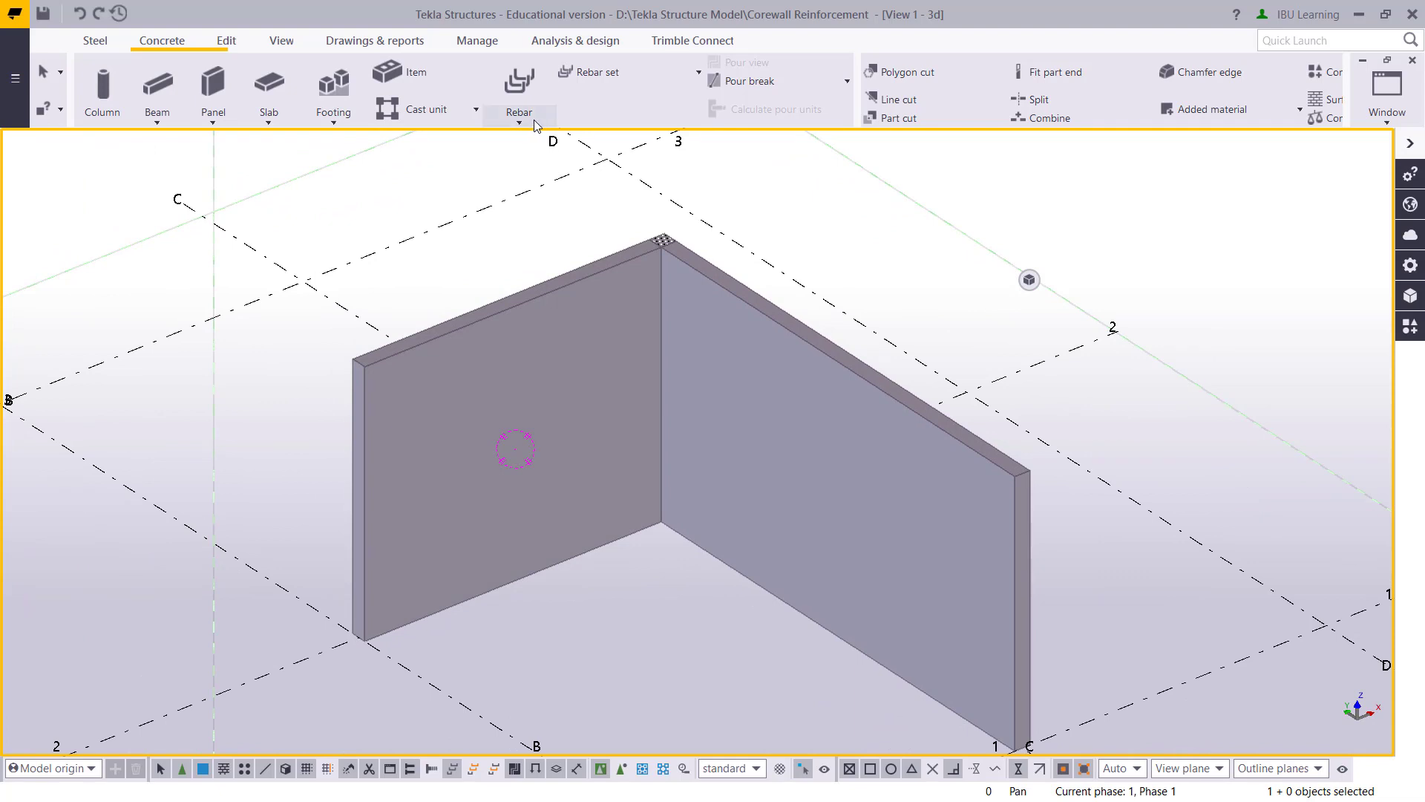
left_click(163, 41)
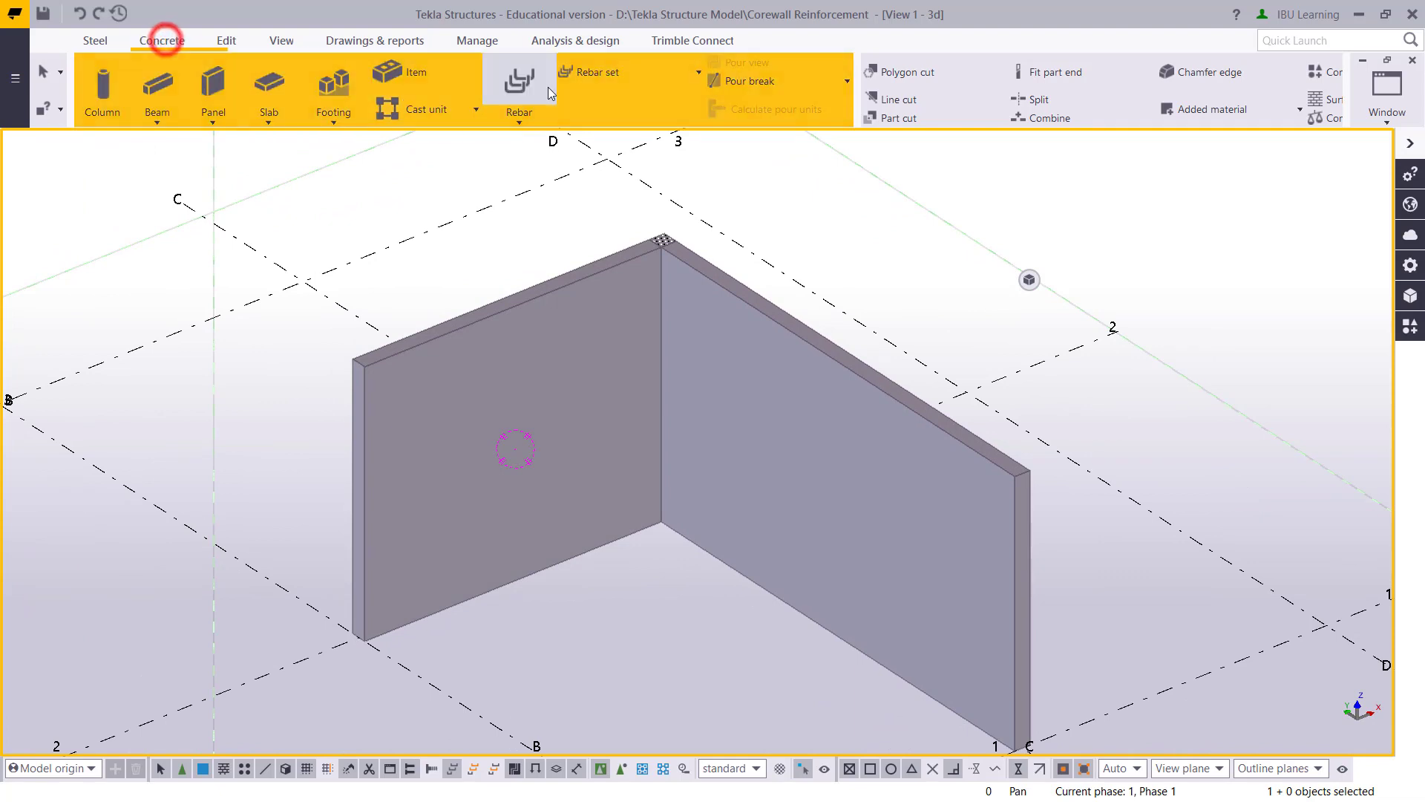
left_click(522, 120)
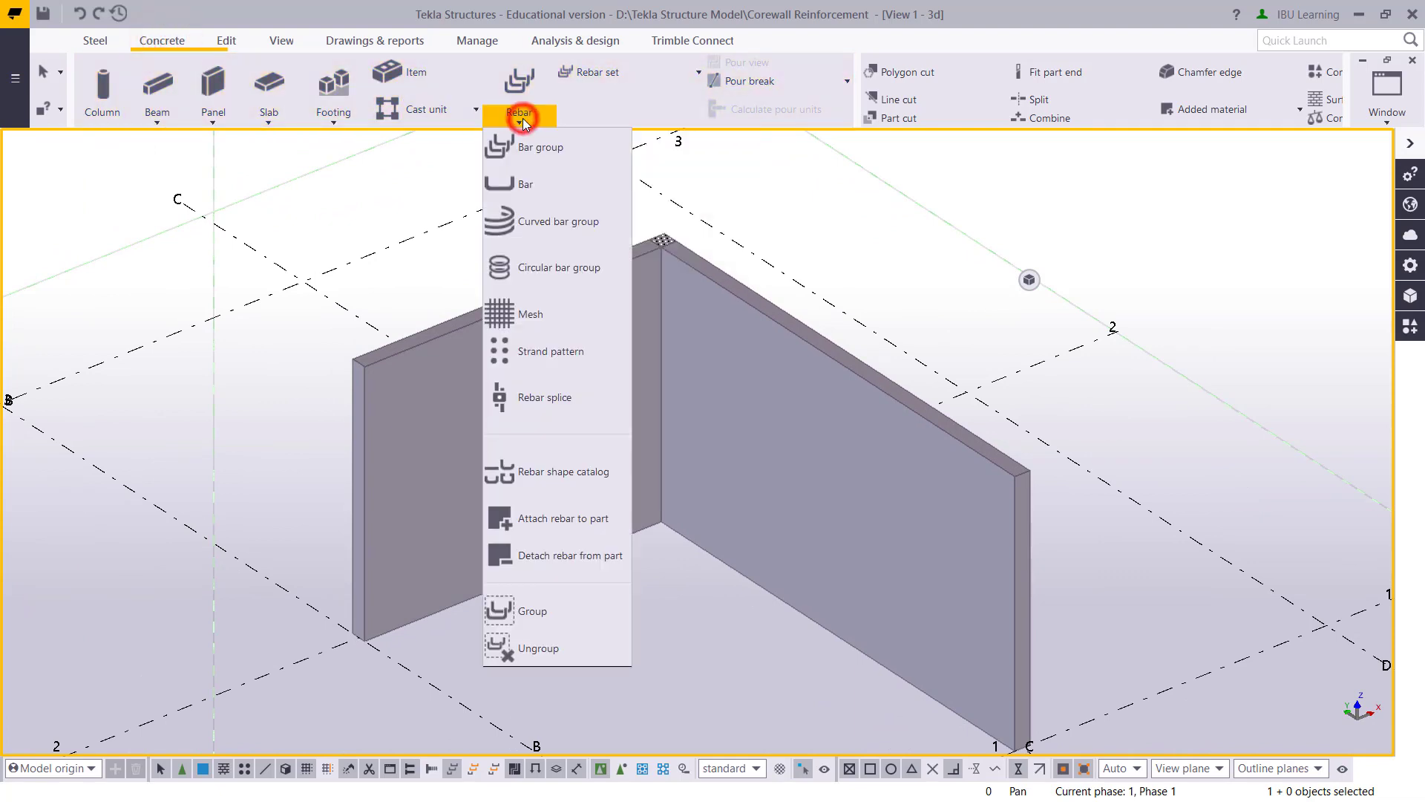
left_click(529, 473)
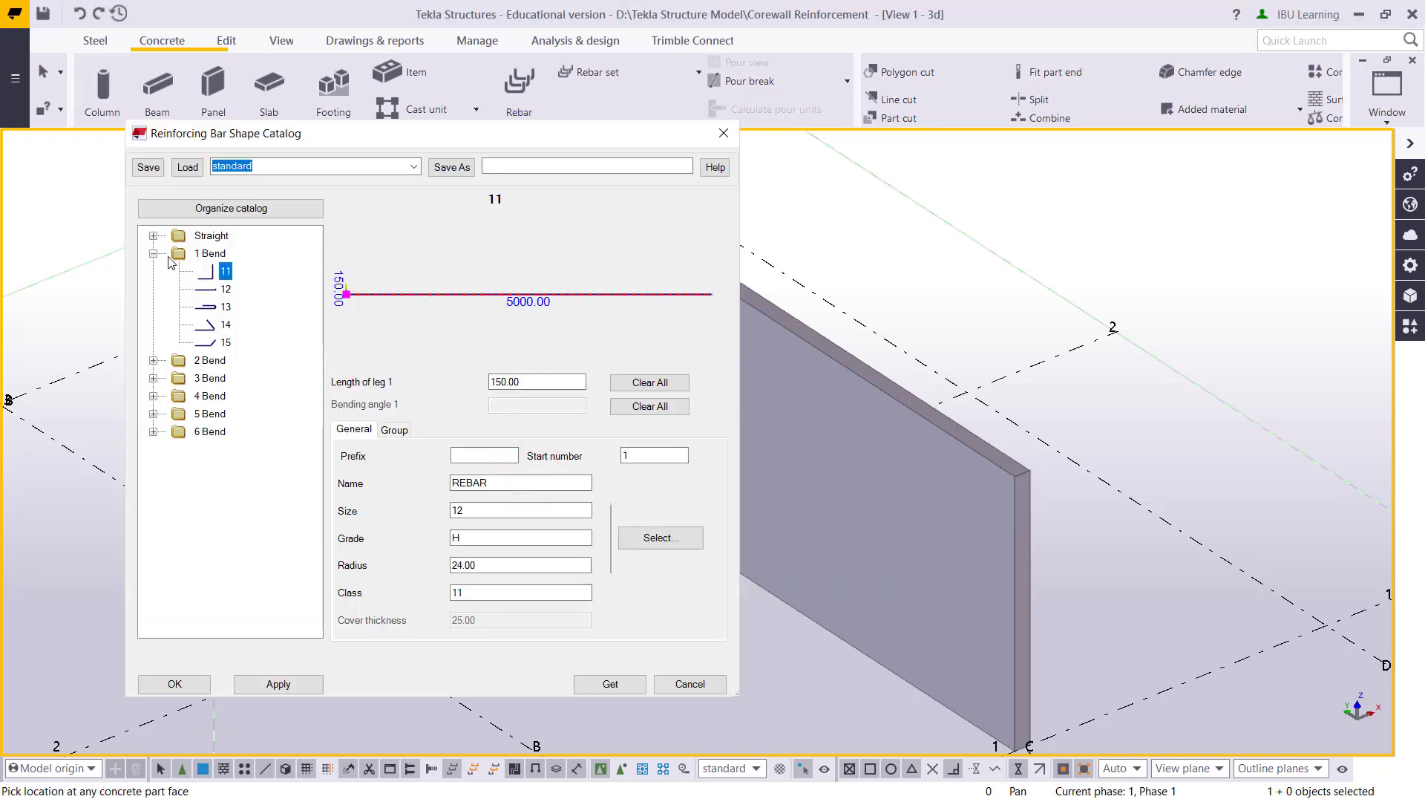
left_click(153, 253)
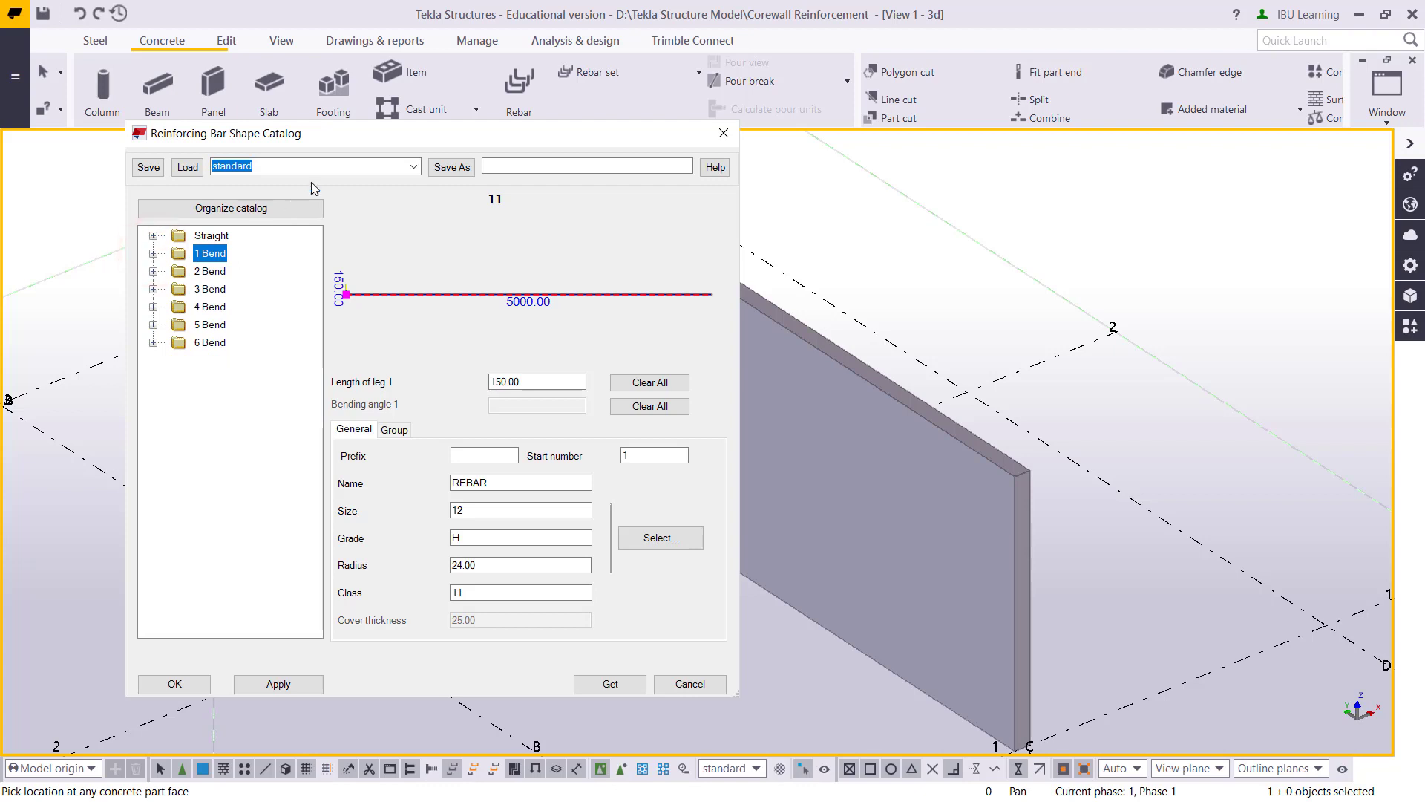
left_click_drag(330, 143, 754, 198)
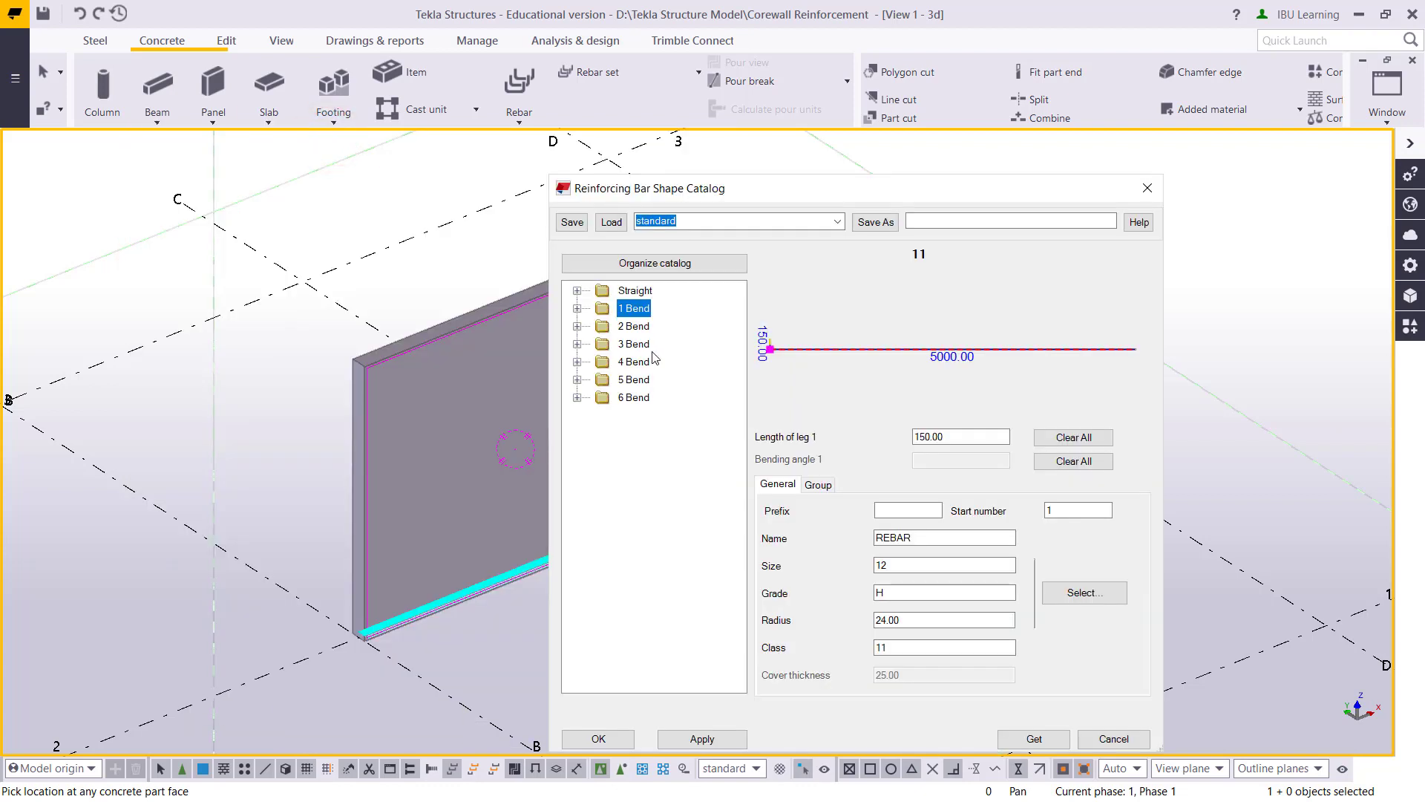
left_click(579, 308)
left_click(640, 330)
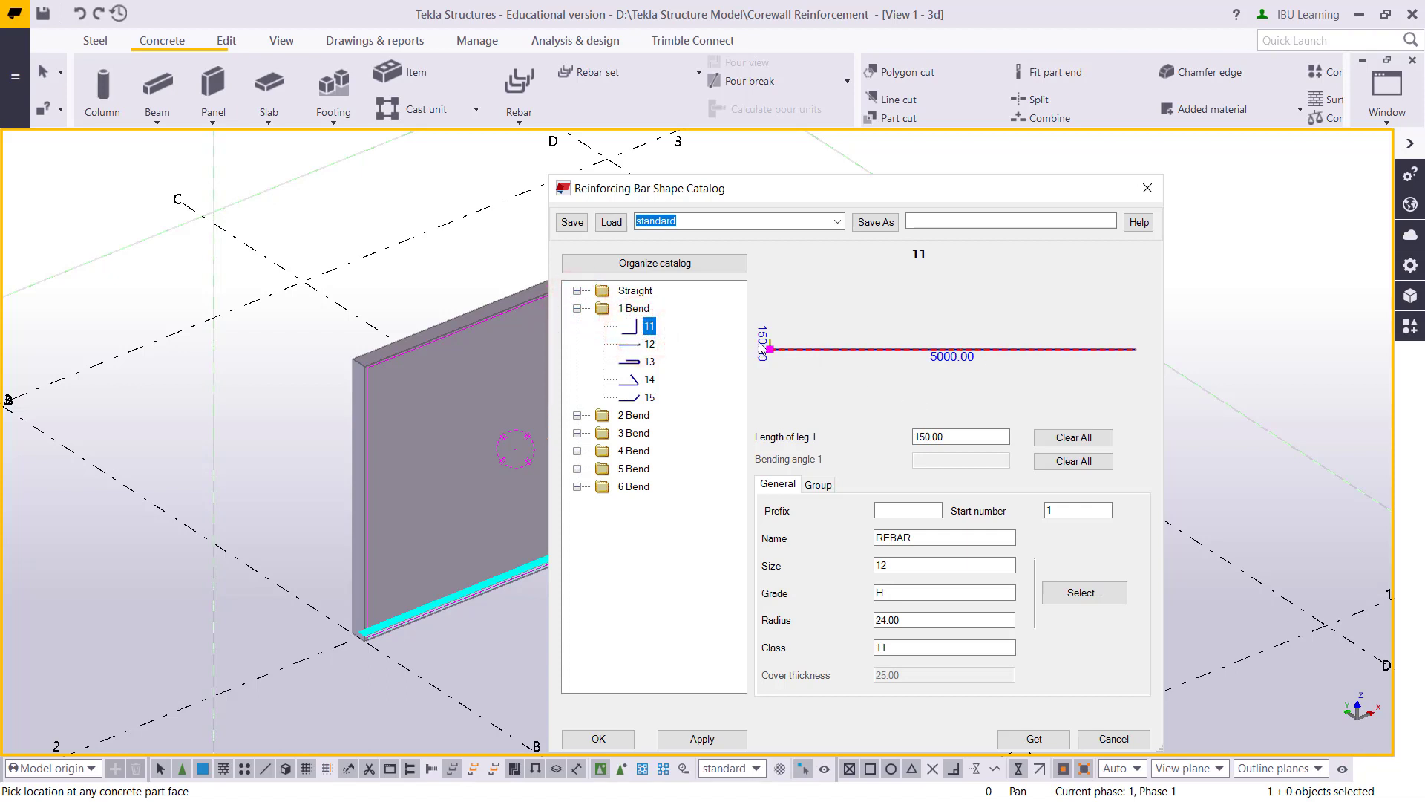
- Set the bar size of shape 11 to 16
double_click(958, 435)
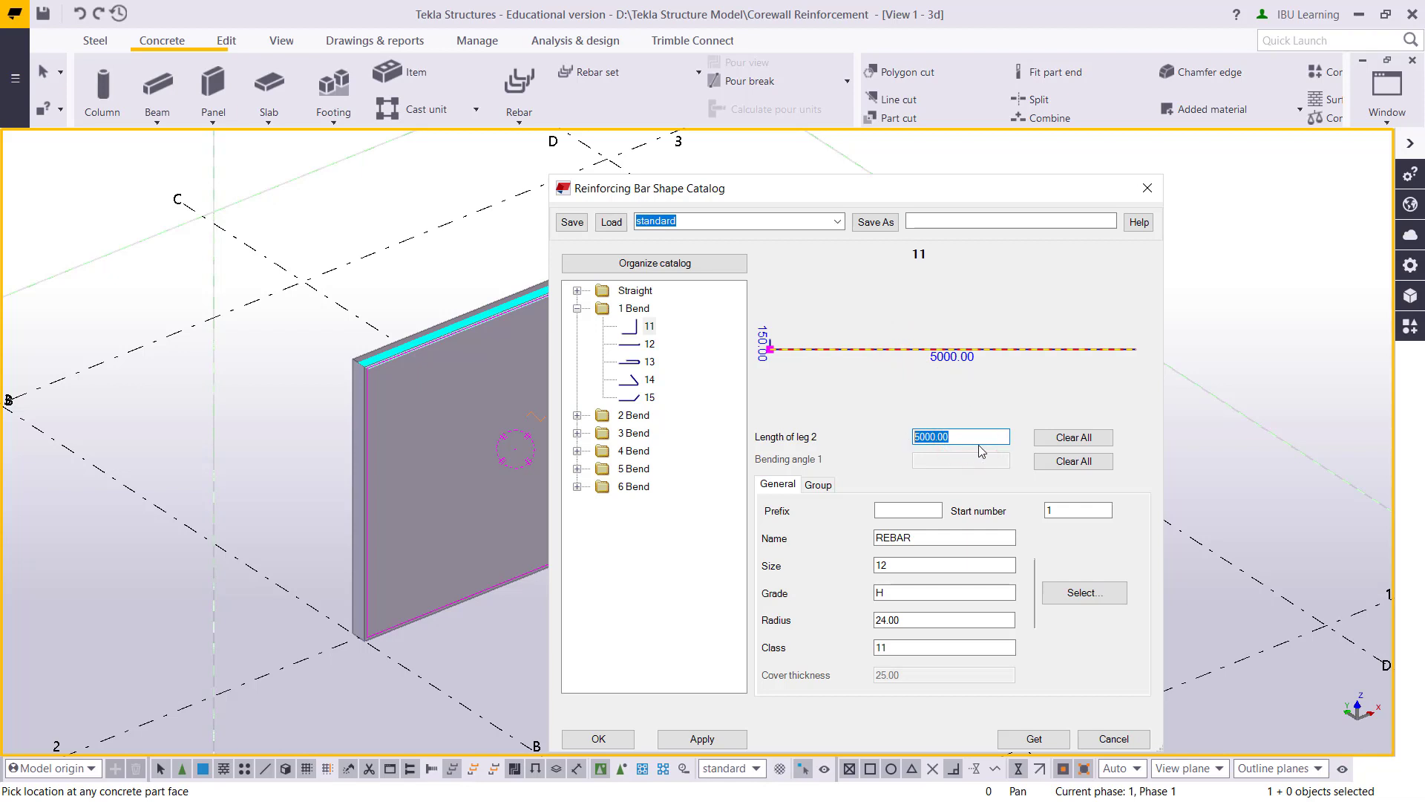
double_click(912, 564)
type("20")
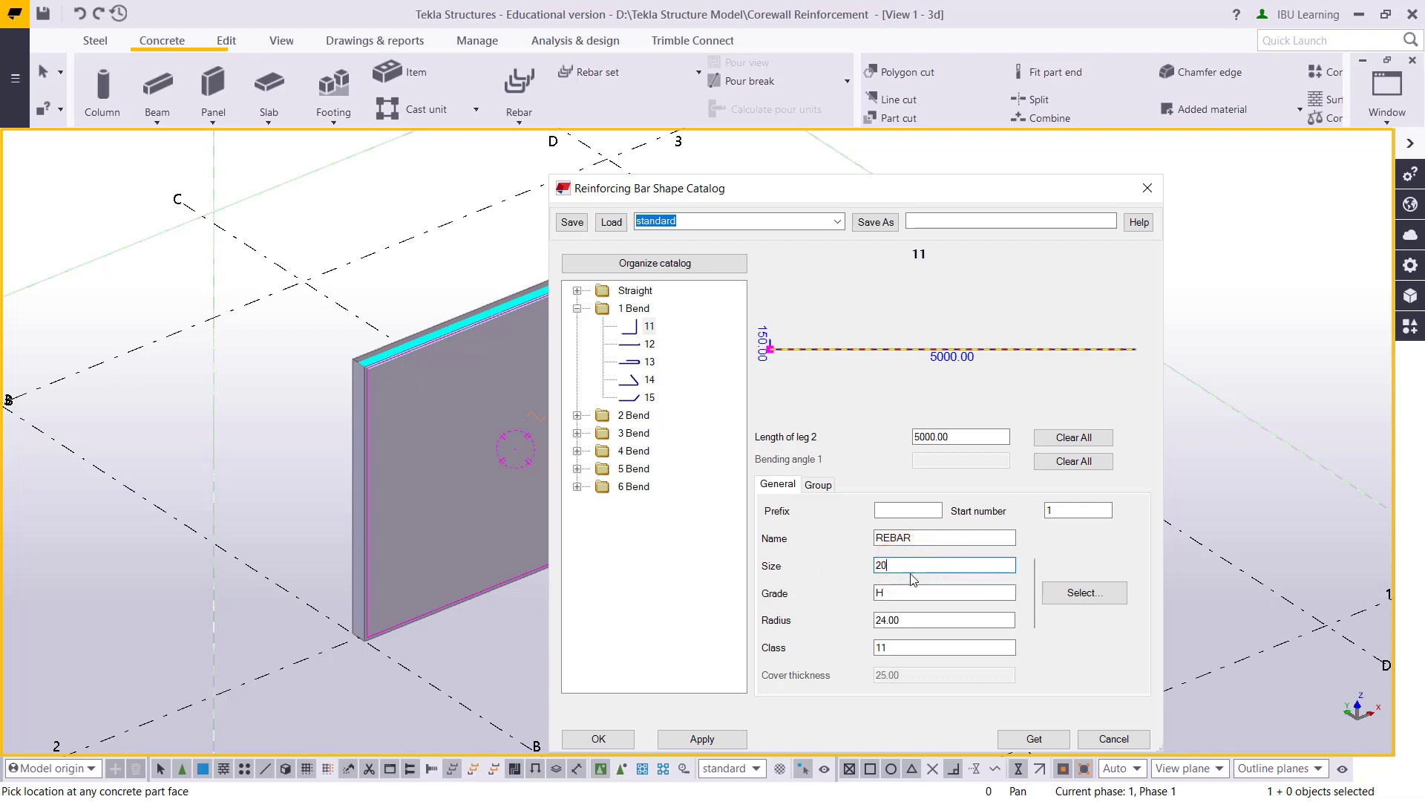
left_click_drag(903, 566, 861, 570)
type("16")
- Set the length of leg 2 to 4100 mm and apply it to the bar shape
double_click(955, 437)
type("4100")
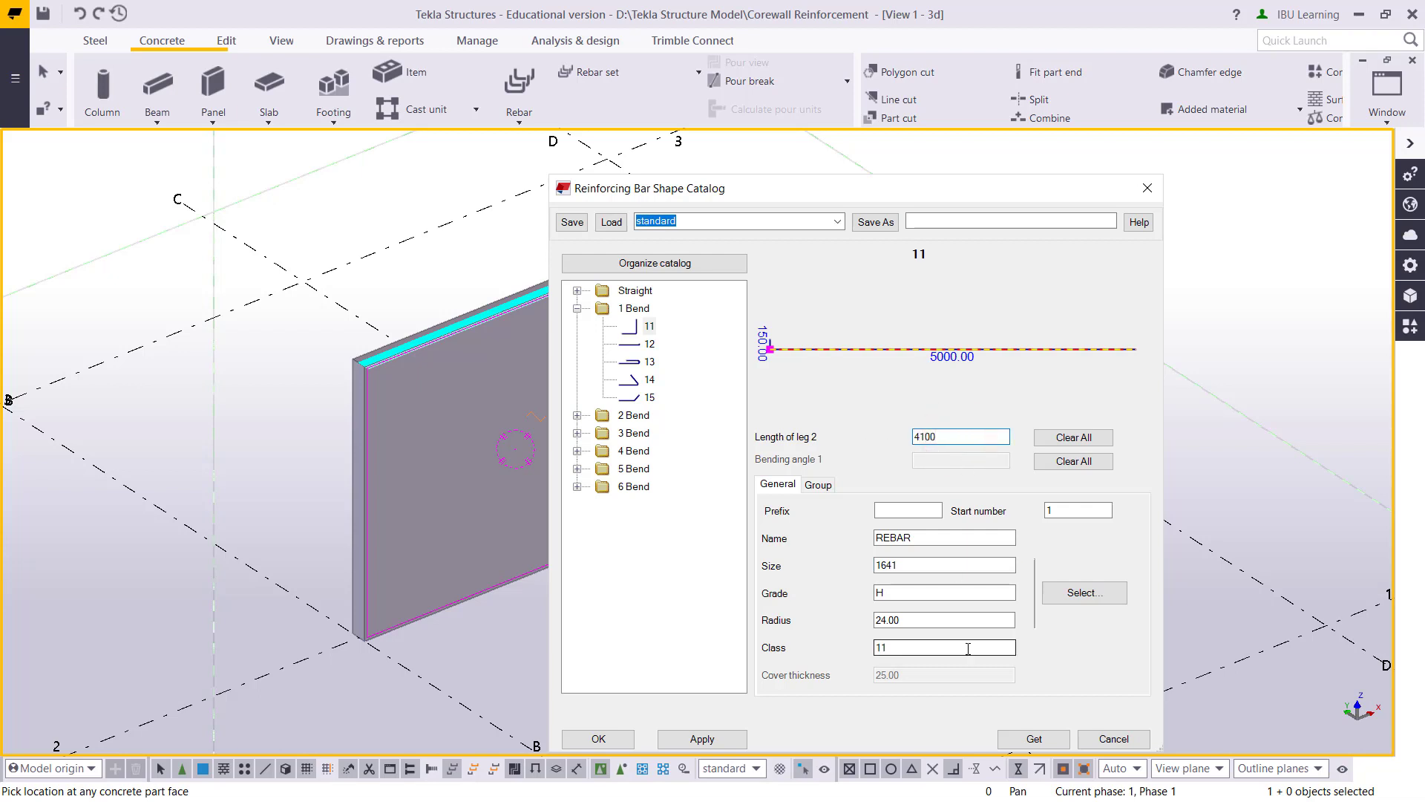
left_click(702, 738)
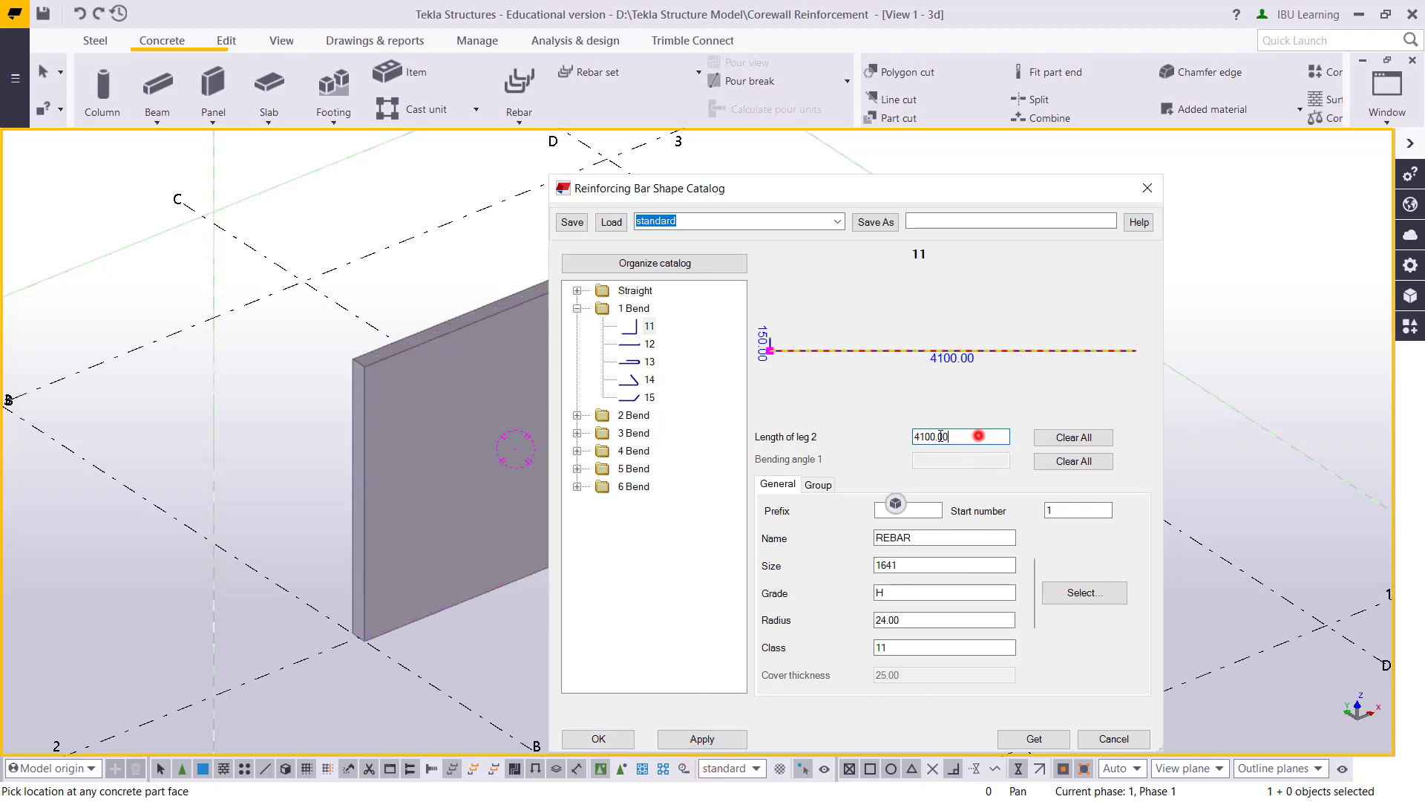
- Set the length of leg 2 to 5000 mm, apply it and accept the bar shape settings
left_click_drag(979, 436, 916, 437)
type("5000")
left_click(702, 739)
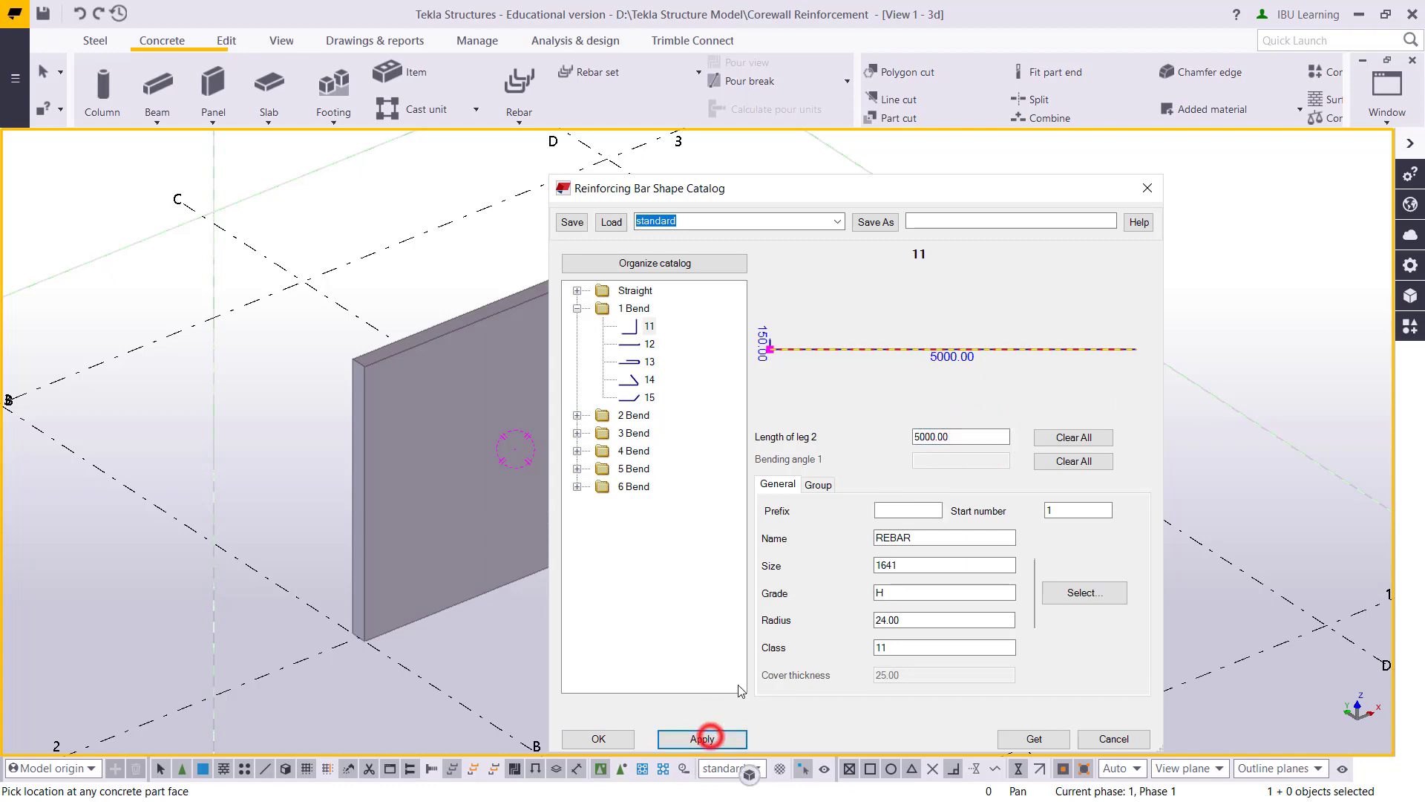
left_click(600, 736)
- Place the shape 11 bars upright along the bottom edge of the wall on grid line 2
left_click(495, 594)
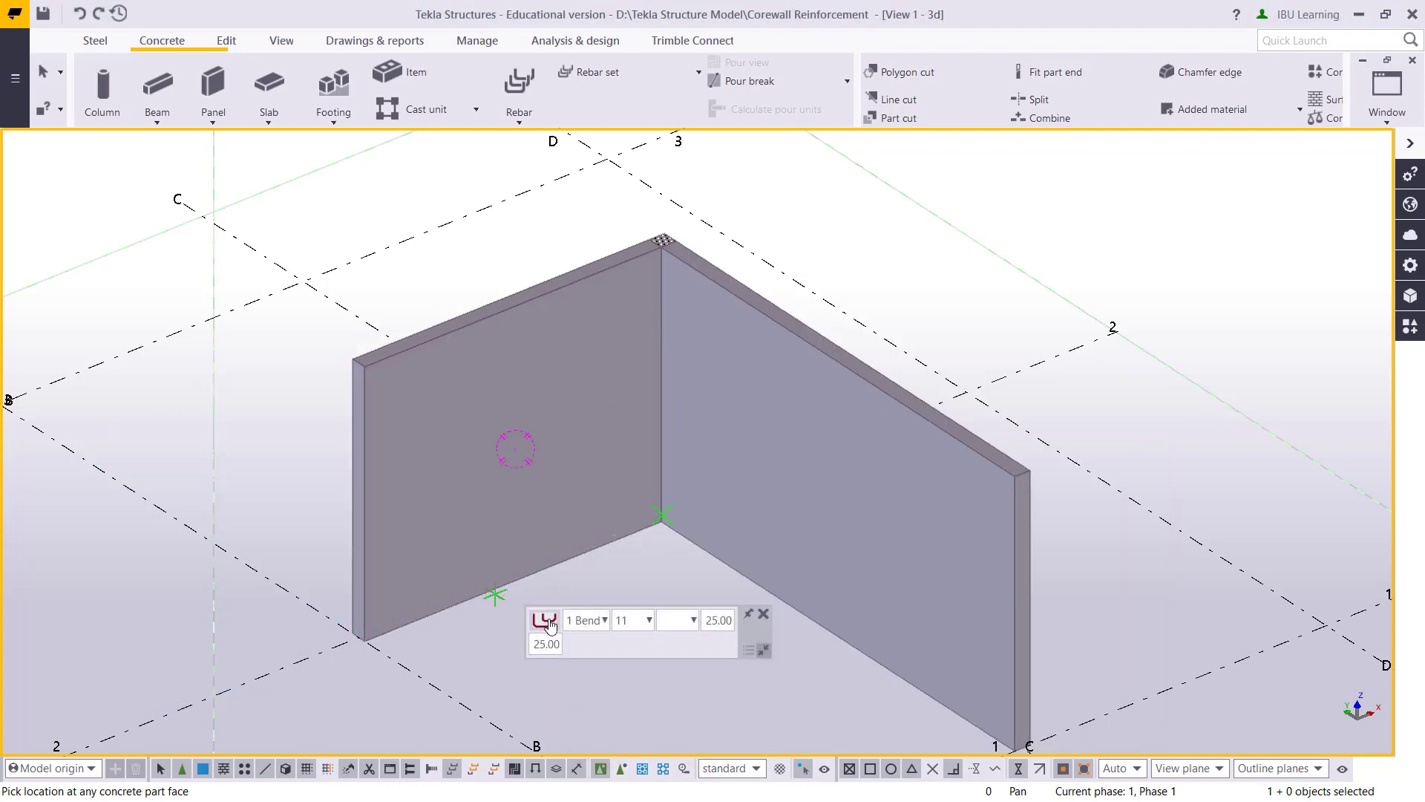
scroll(491, 331, "down", 2)
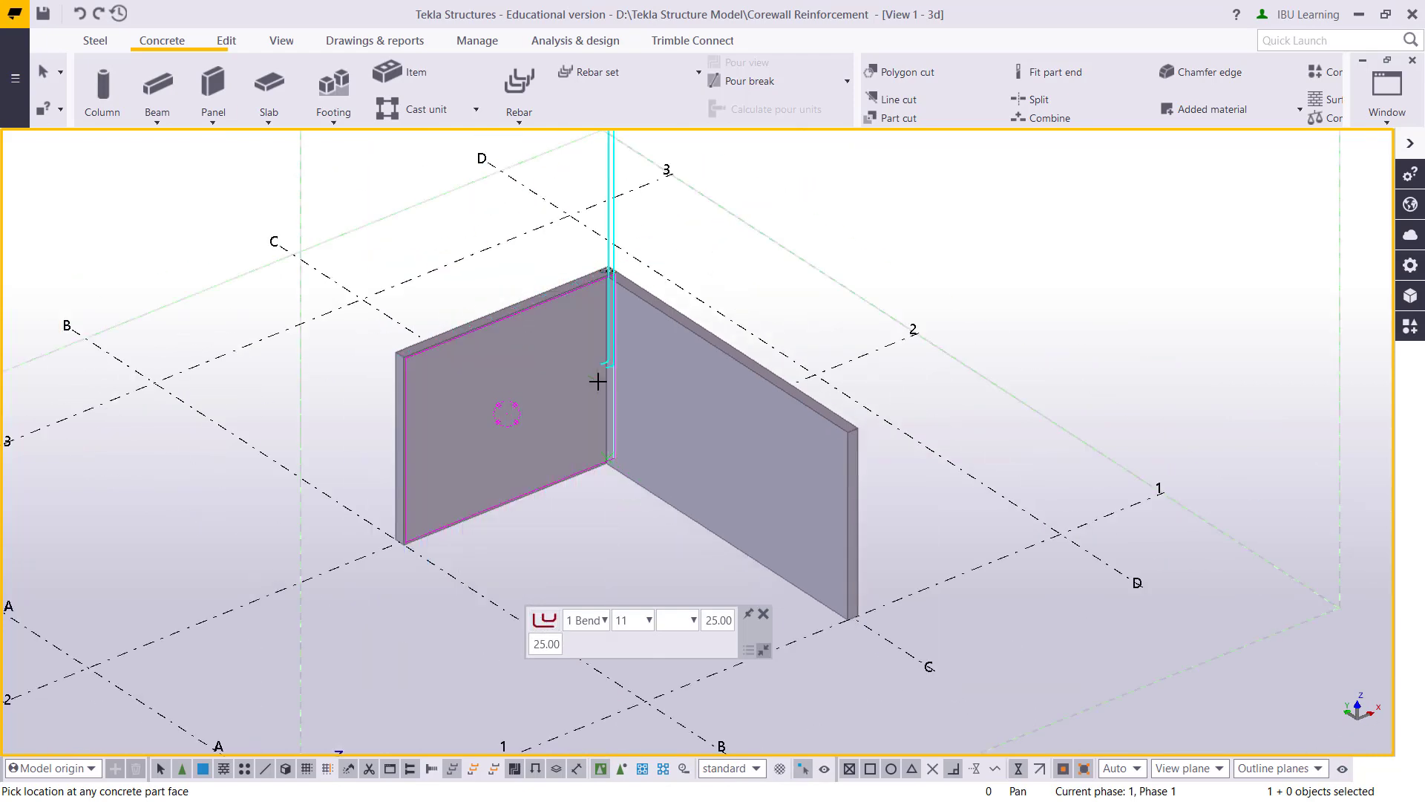
middle_click_drag(579, 376, 669, 283)
middle_click_drag(579, 445, 624, 444, "ctrl")
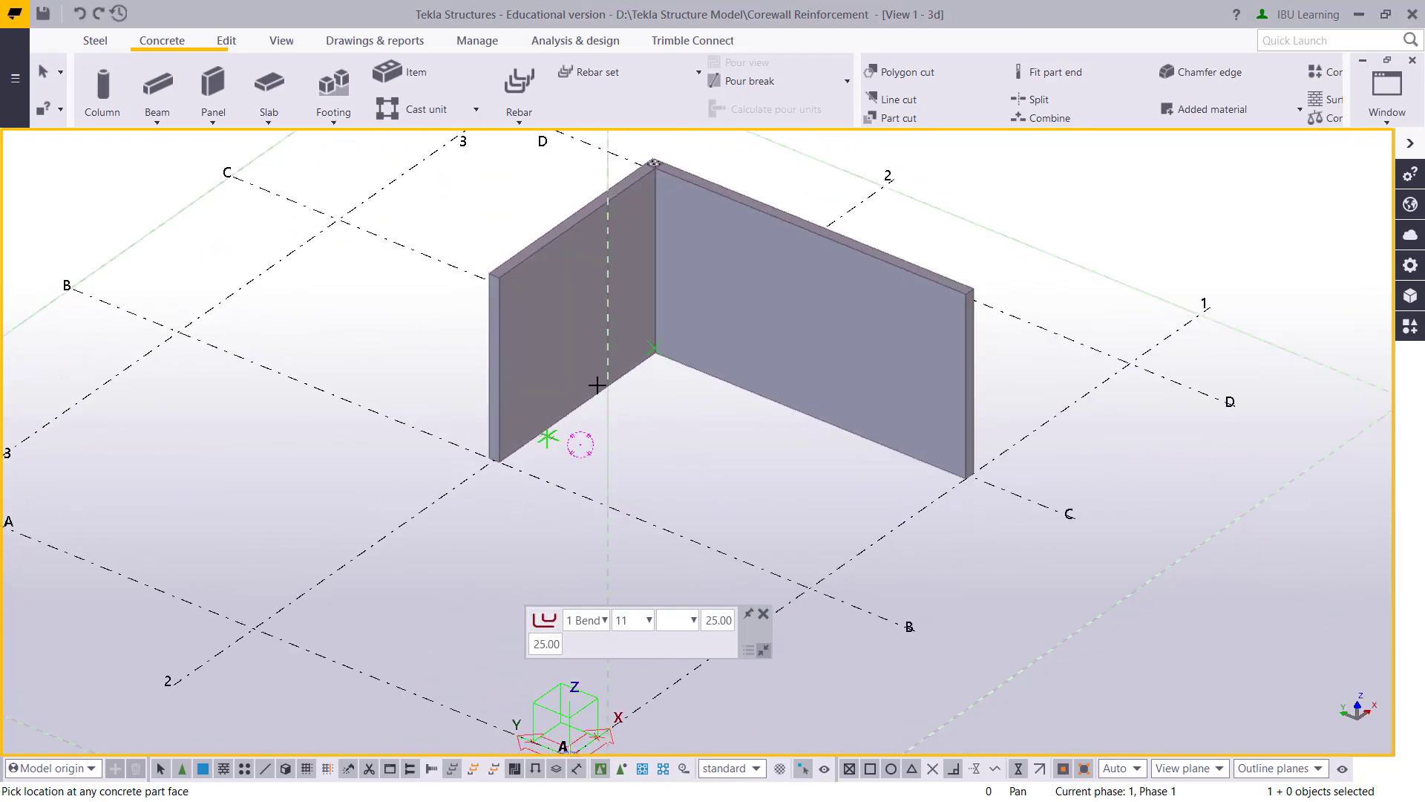
scroll(525, 286, "up", 2)
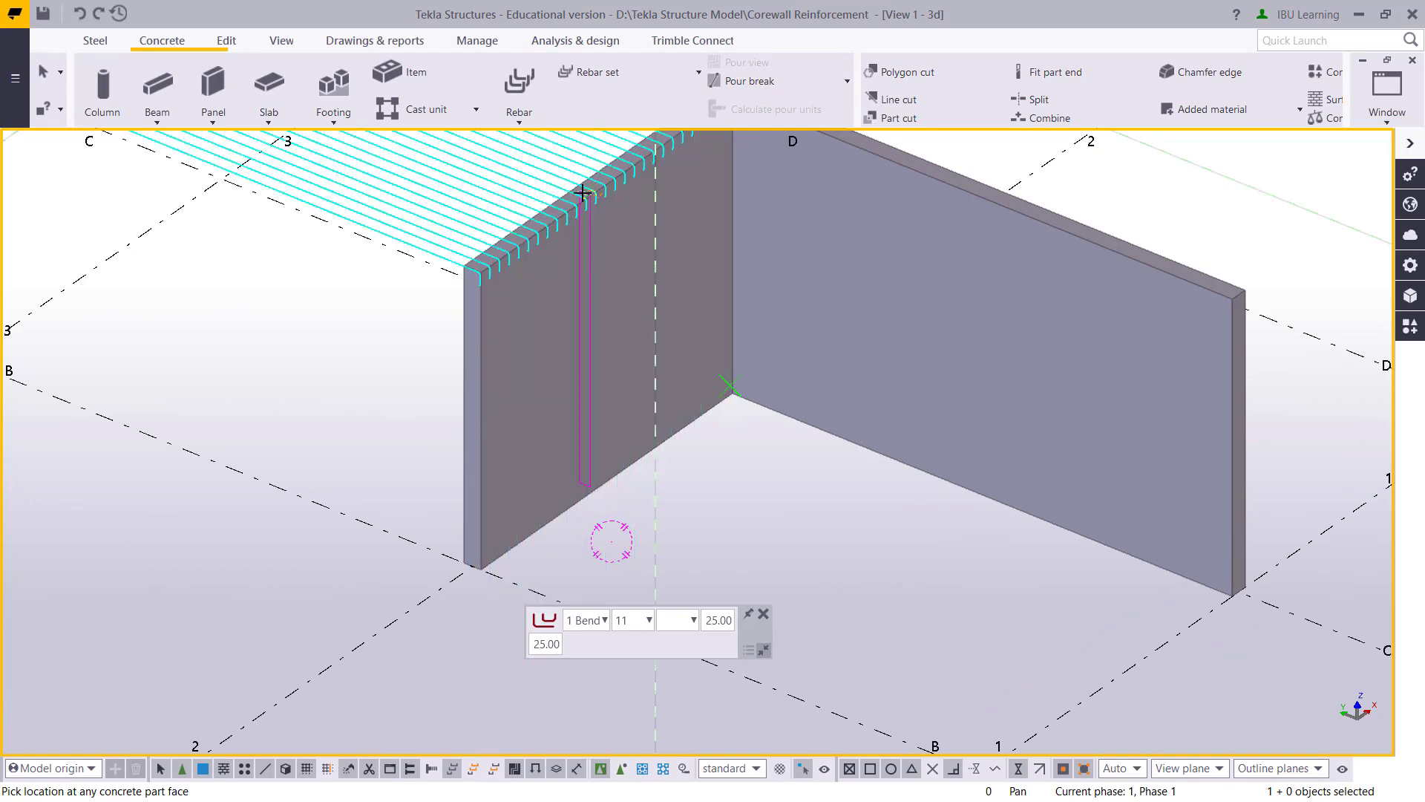
left_click(579, 501)
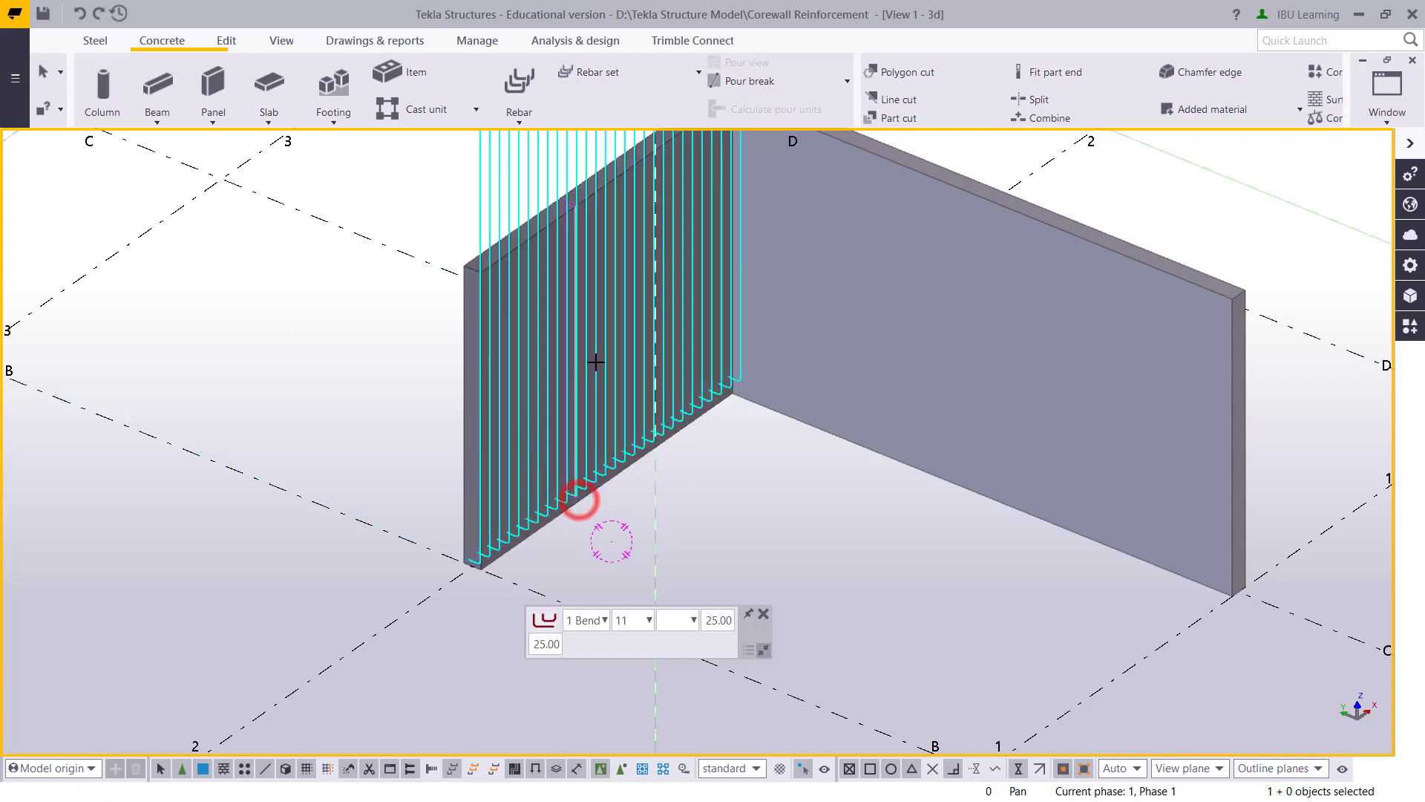
- Display the concrete walls as wireframe to expose the bars inside the wall on grid line 2
scroll(626, 420, "up", 2)
scroll(580, 268, "up", 3)
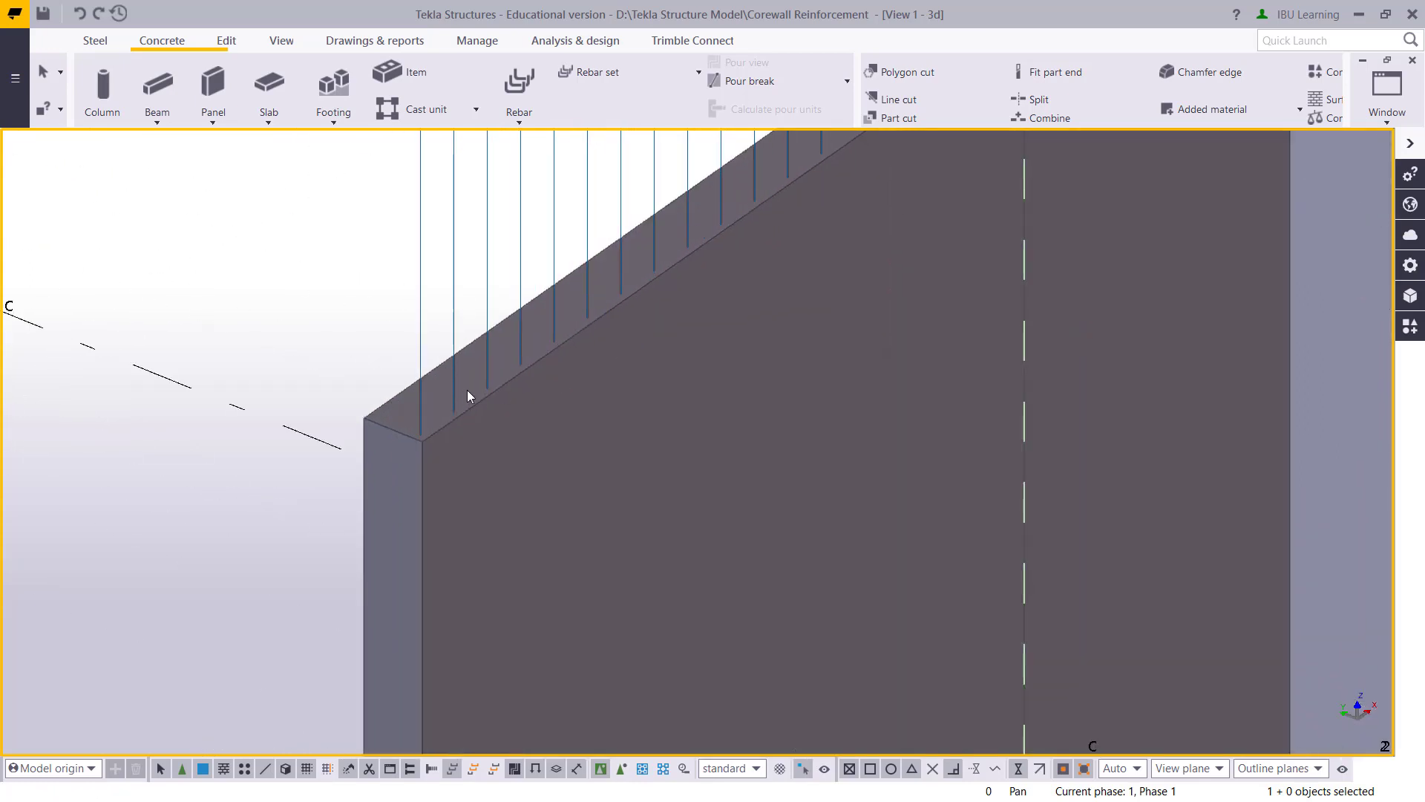
middle_click_drag(468, 395, 496, 381)
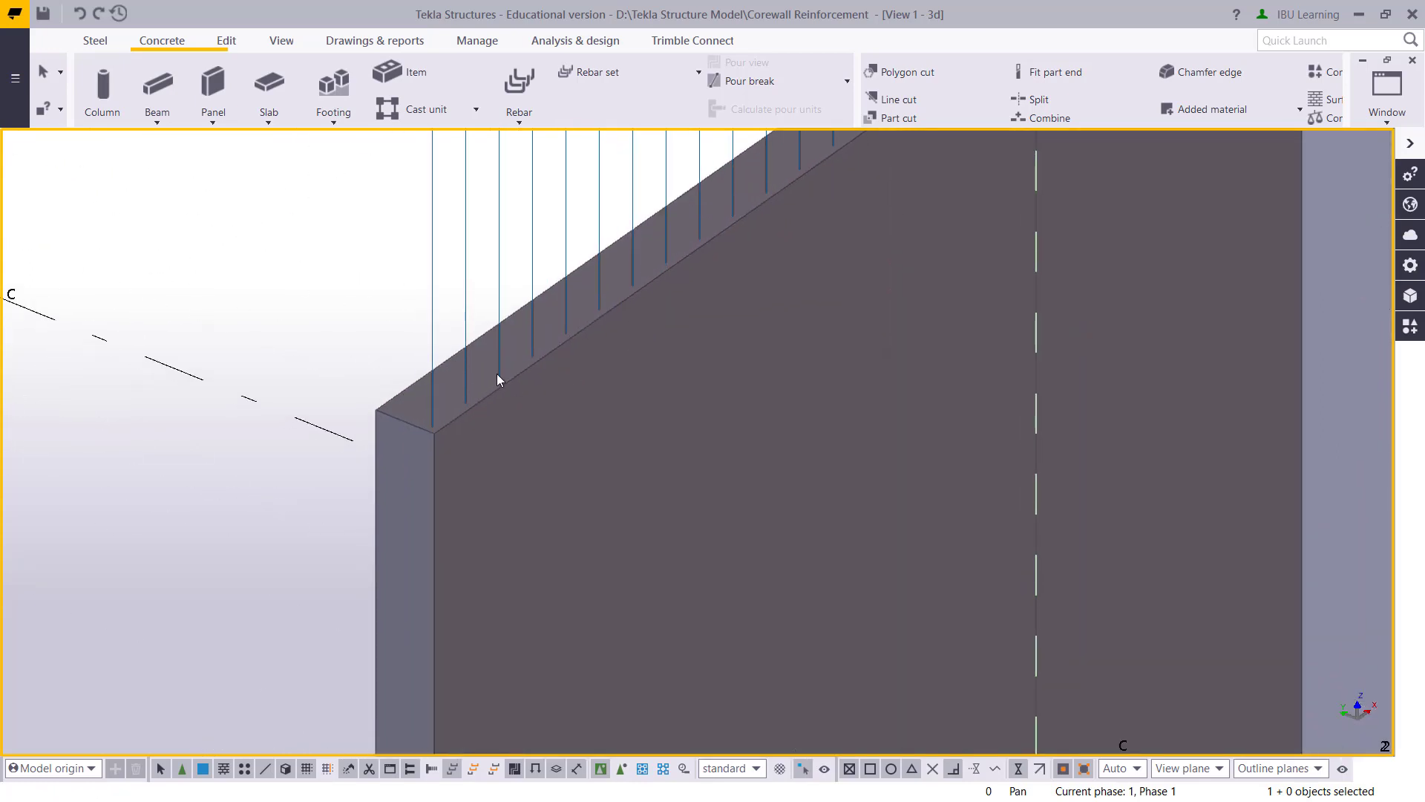
key("ctrl+1")
scroll(507, 371, "down", 3)
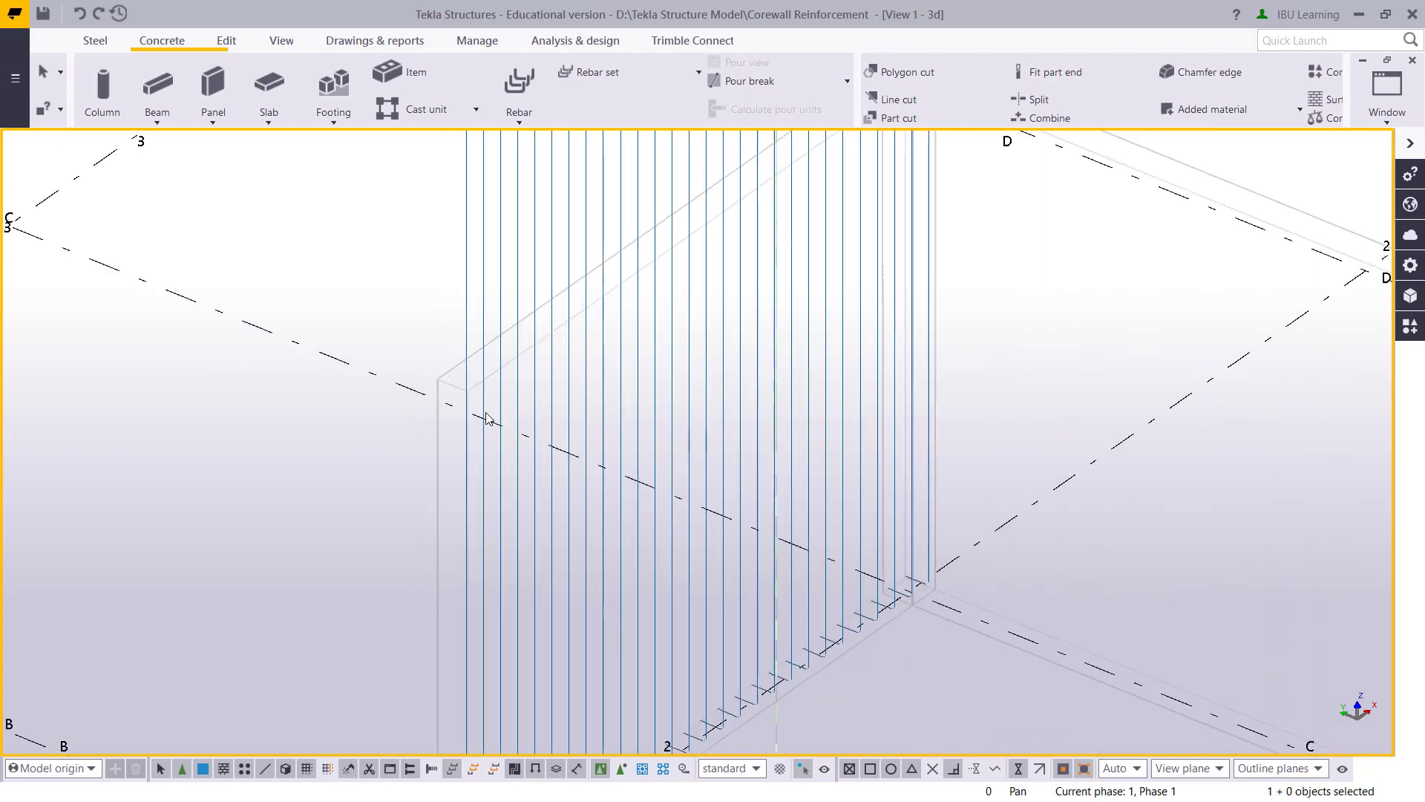
scroll(751, 366, "up", 8)
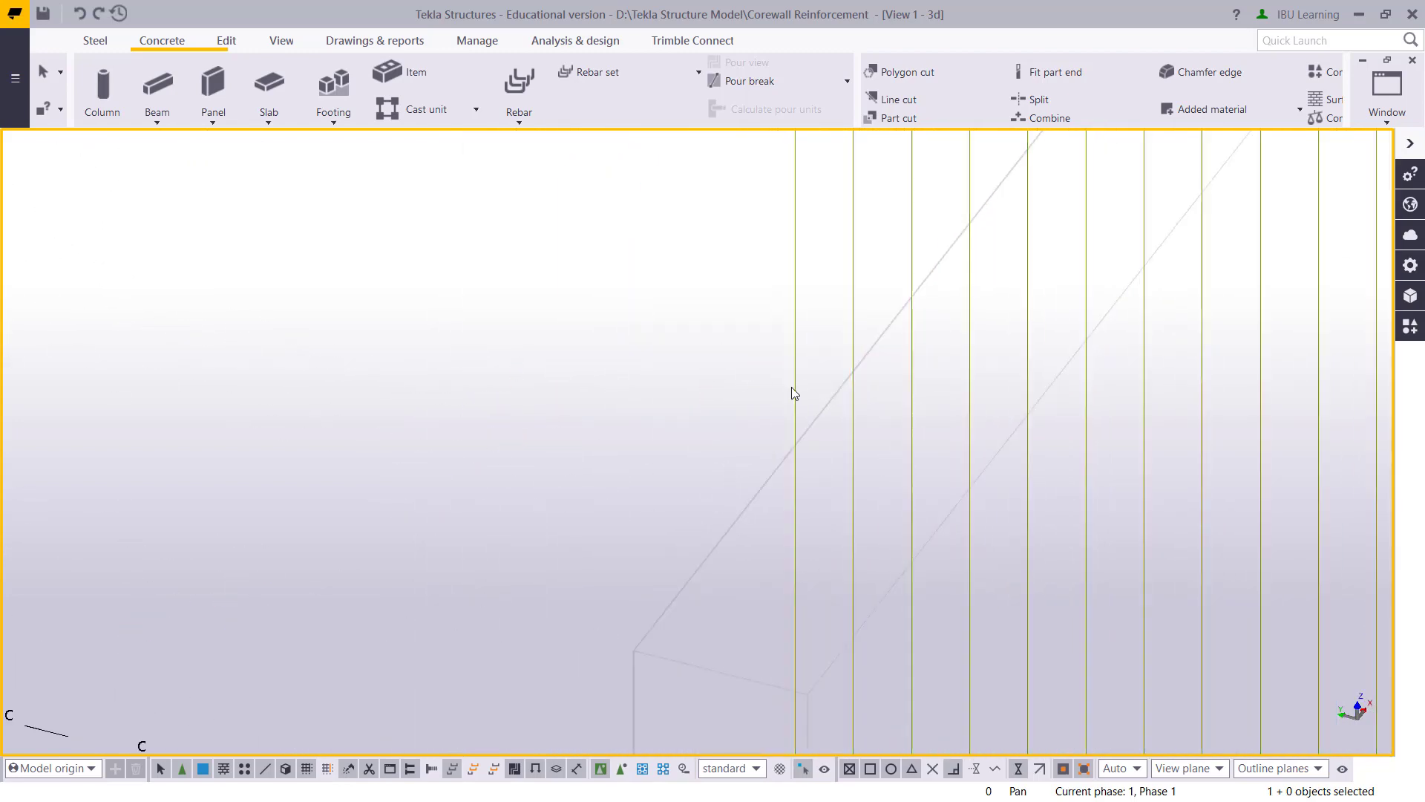
scroll(538, 291, "down", 5)
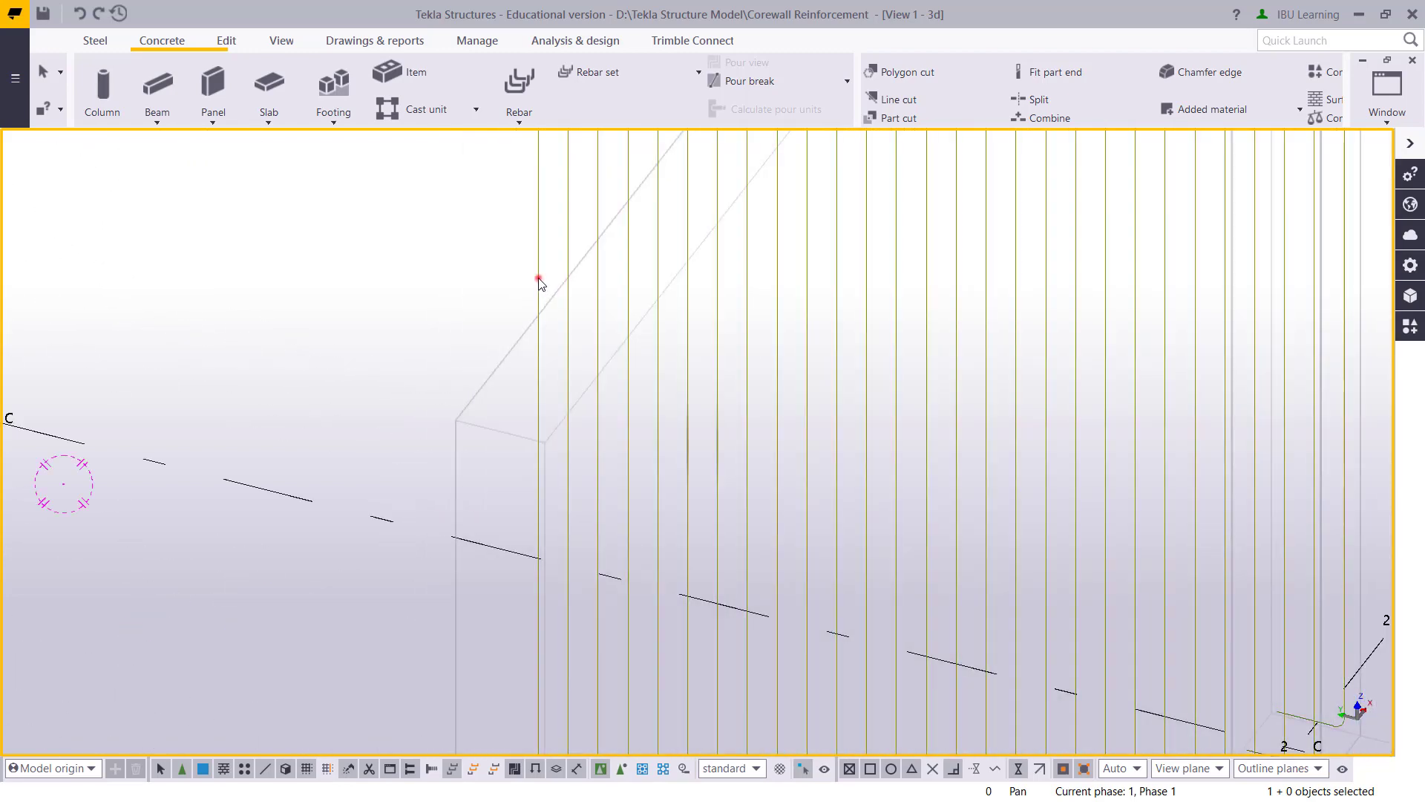
- Set the bar size of the rebar group in the grid line 2 wall to 16 and apply the change
double_click(539, 278)
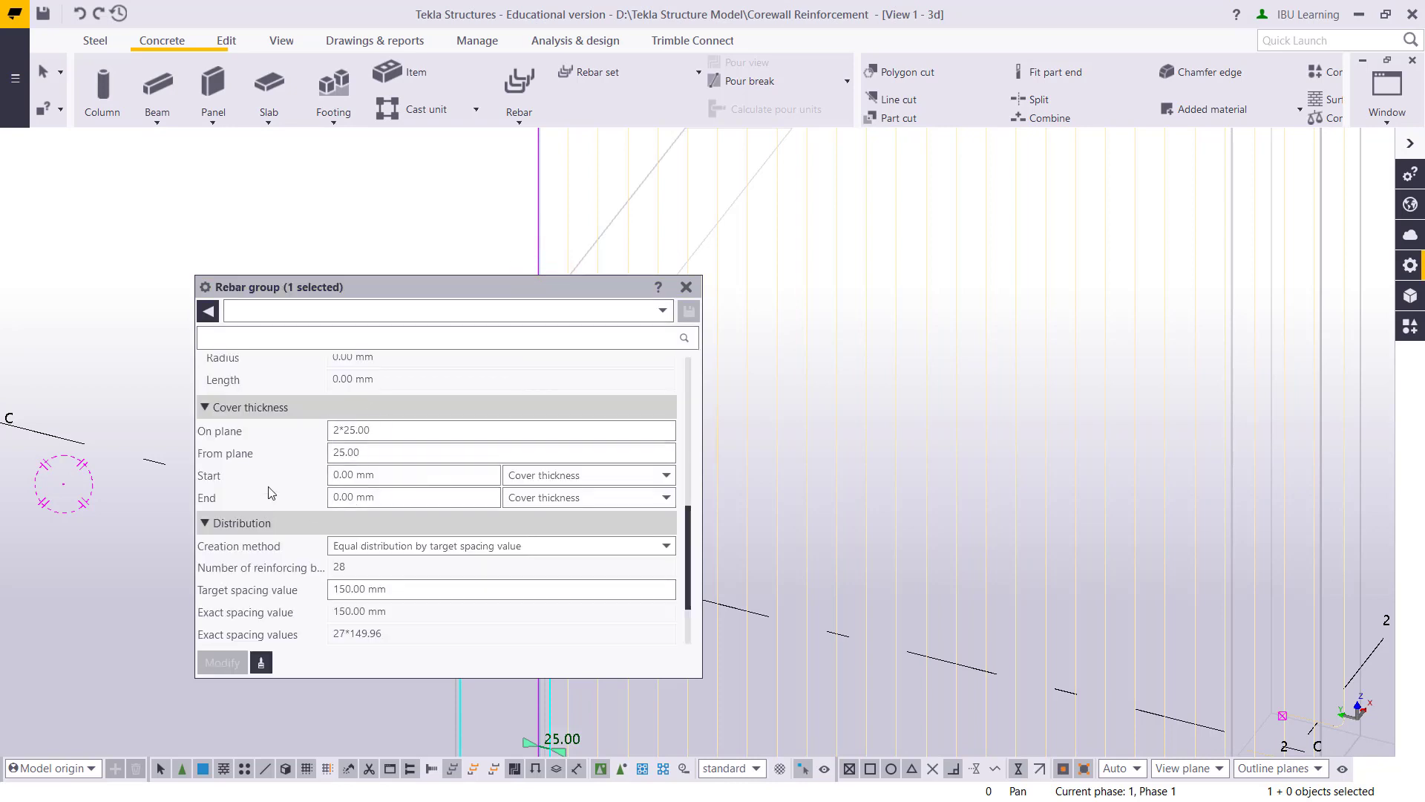
left_click_drag(442, 285, 358, 255)
scroll(339, 428, "up", 10)
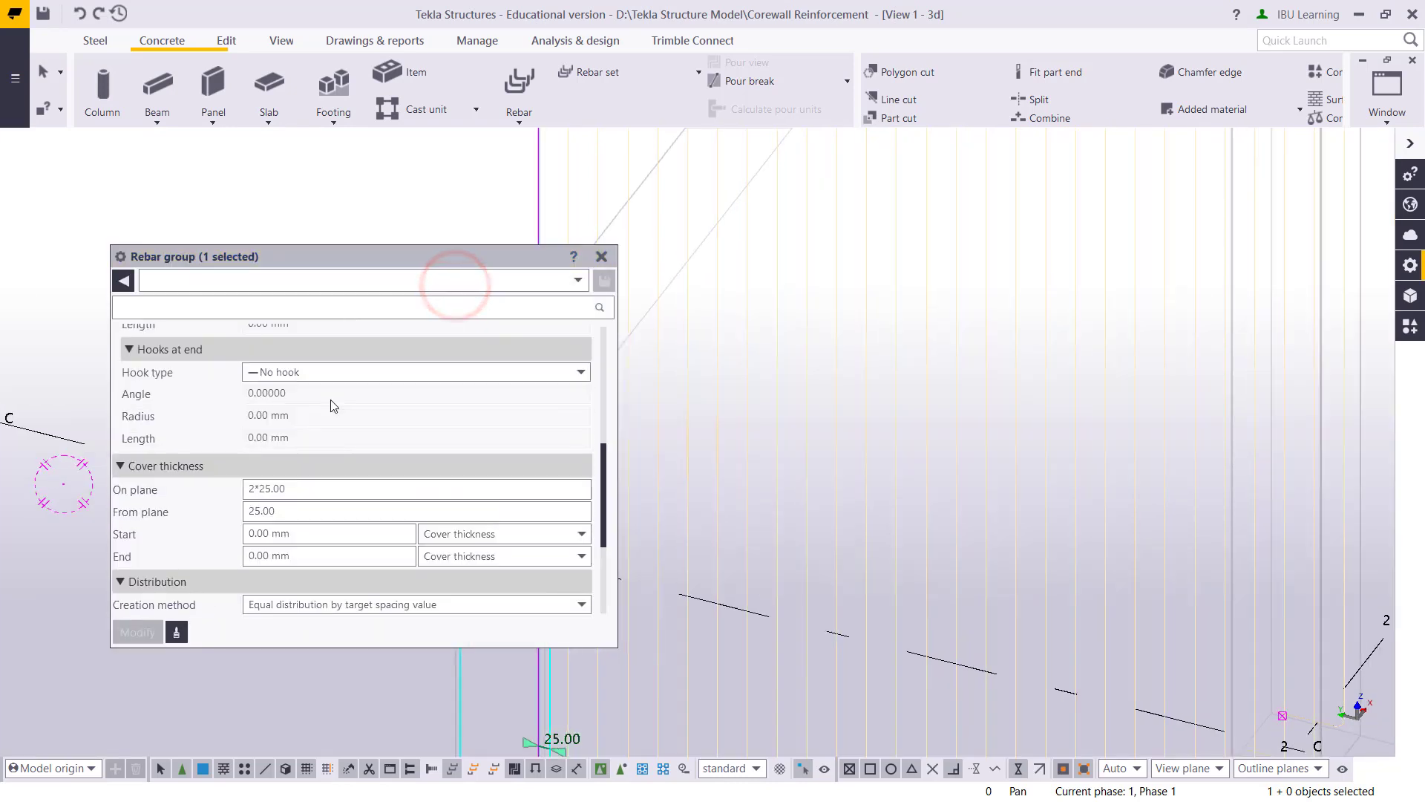
scroll(339, 428, "up", 3)
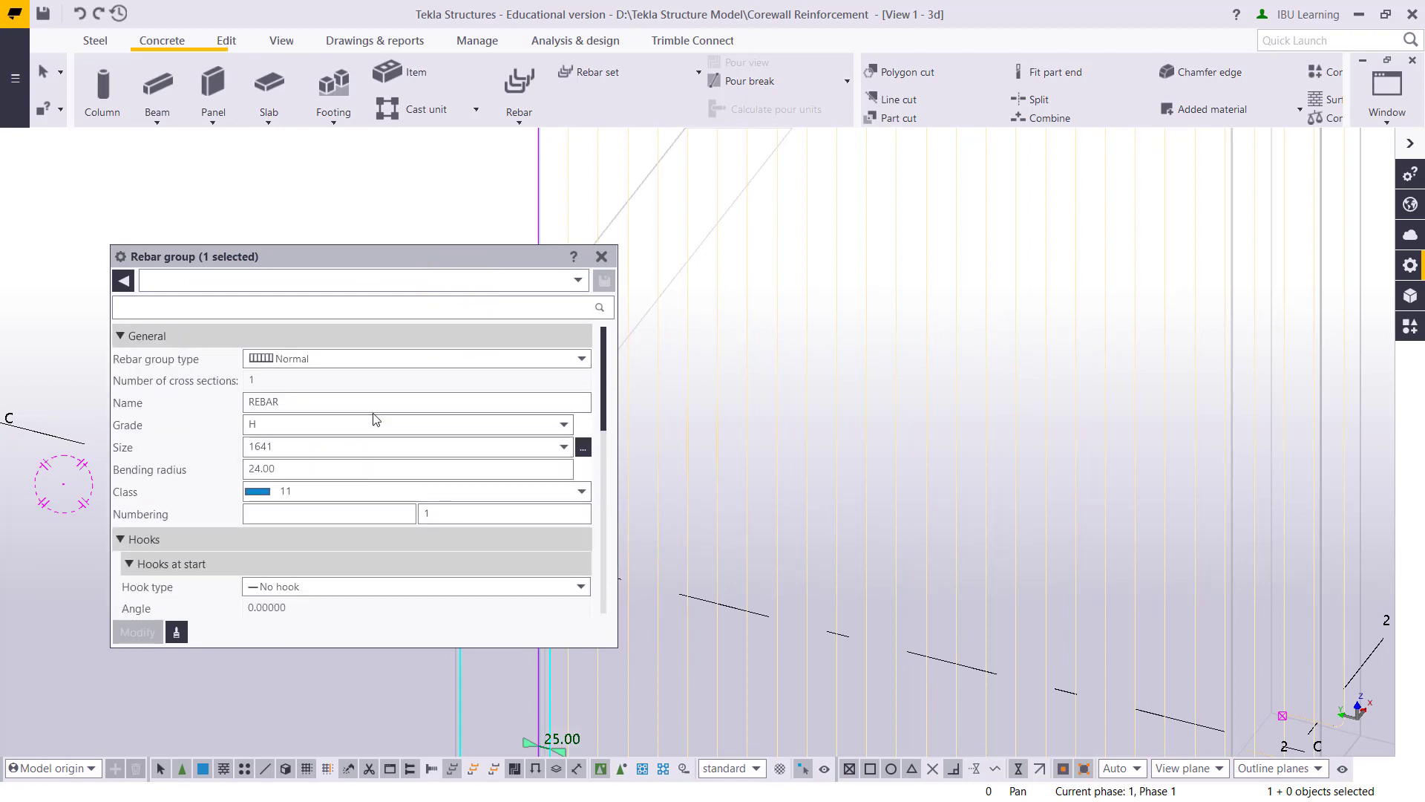
left_click(303, 447)
left_click(260, 613)
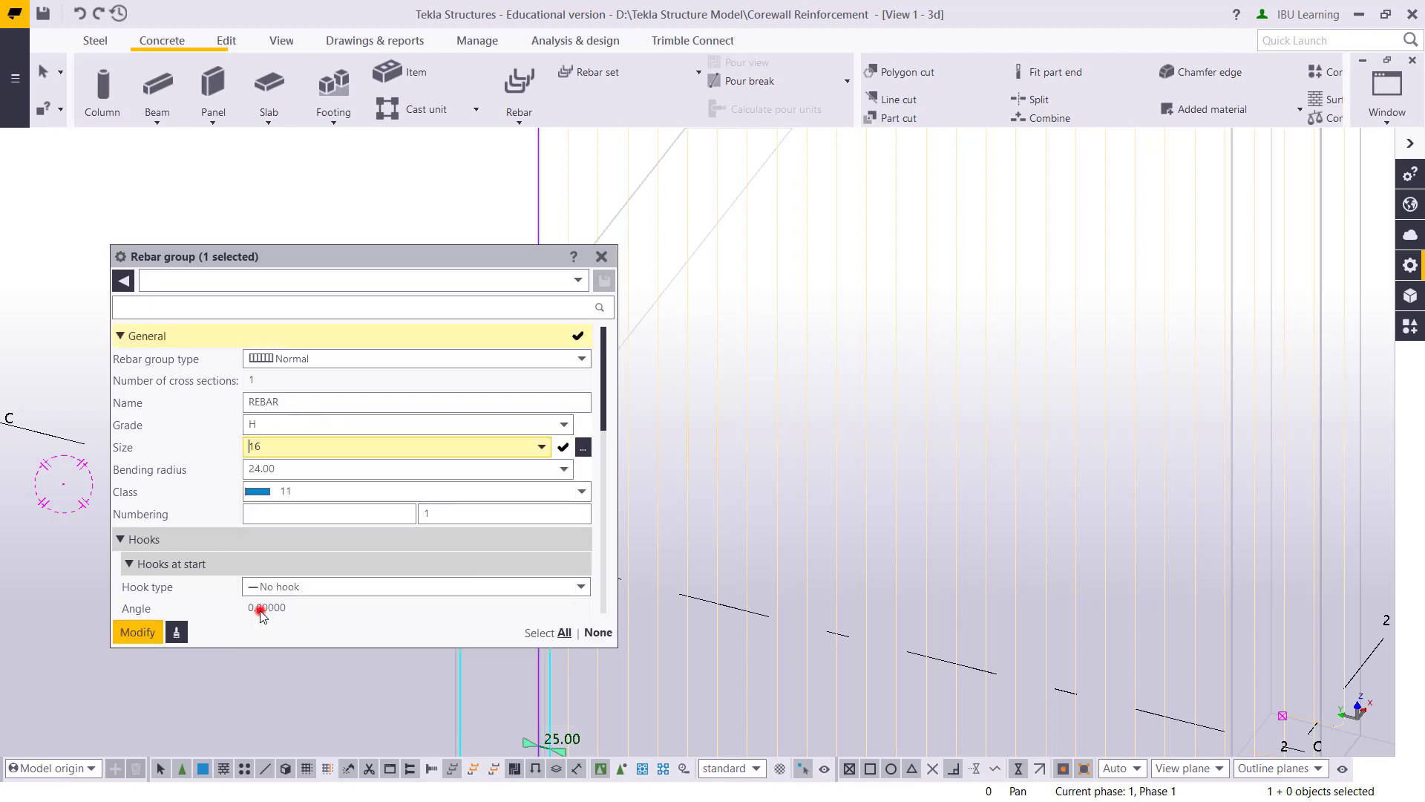
left_click(138, 631)
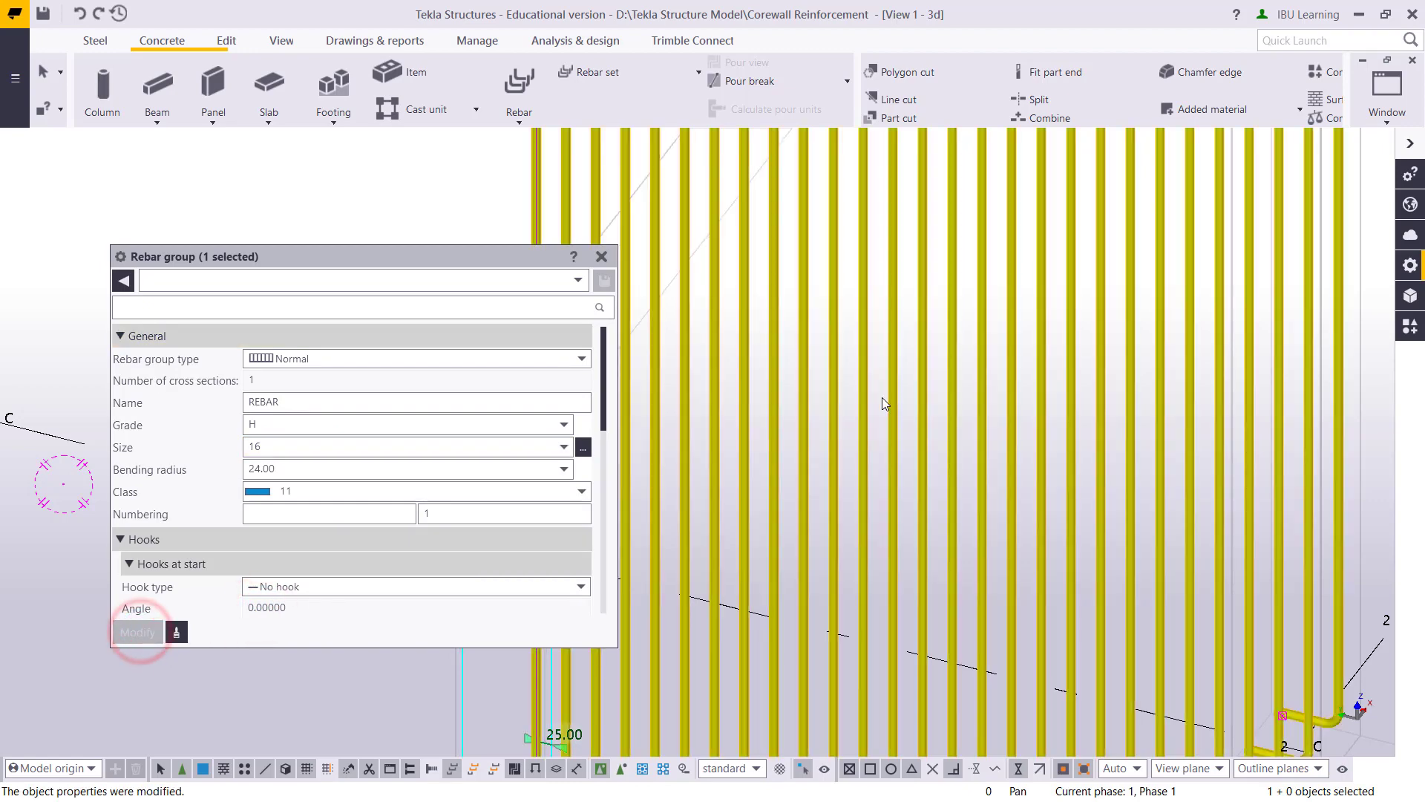
- Set the target spacing value of the same rebar group to 200 mm and apply it
scroll(881, 398, "down", 5)
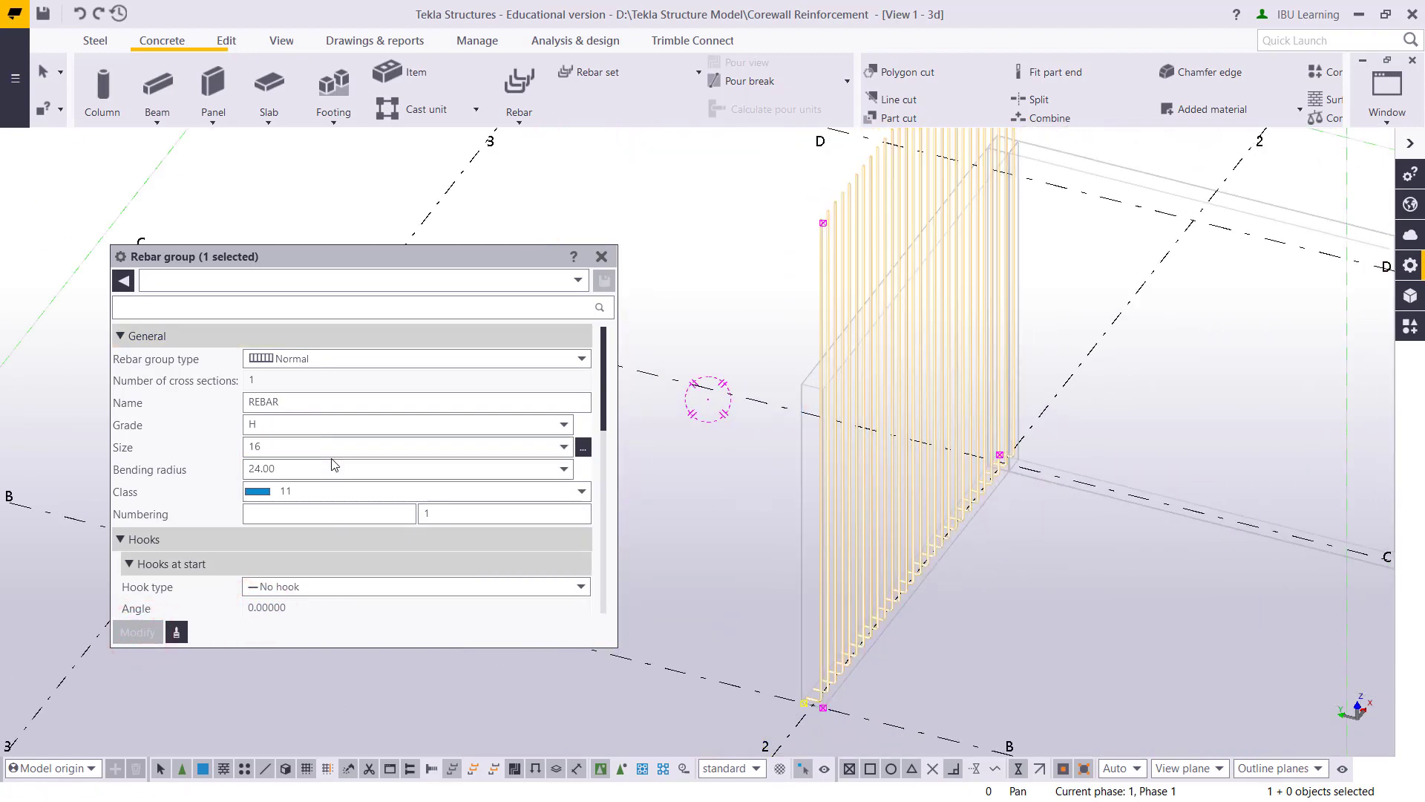
scroll(332, 464, "down", 5)
scroll(340, 461, "up", 5)
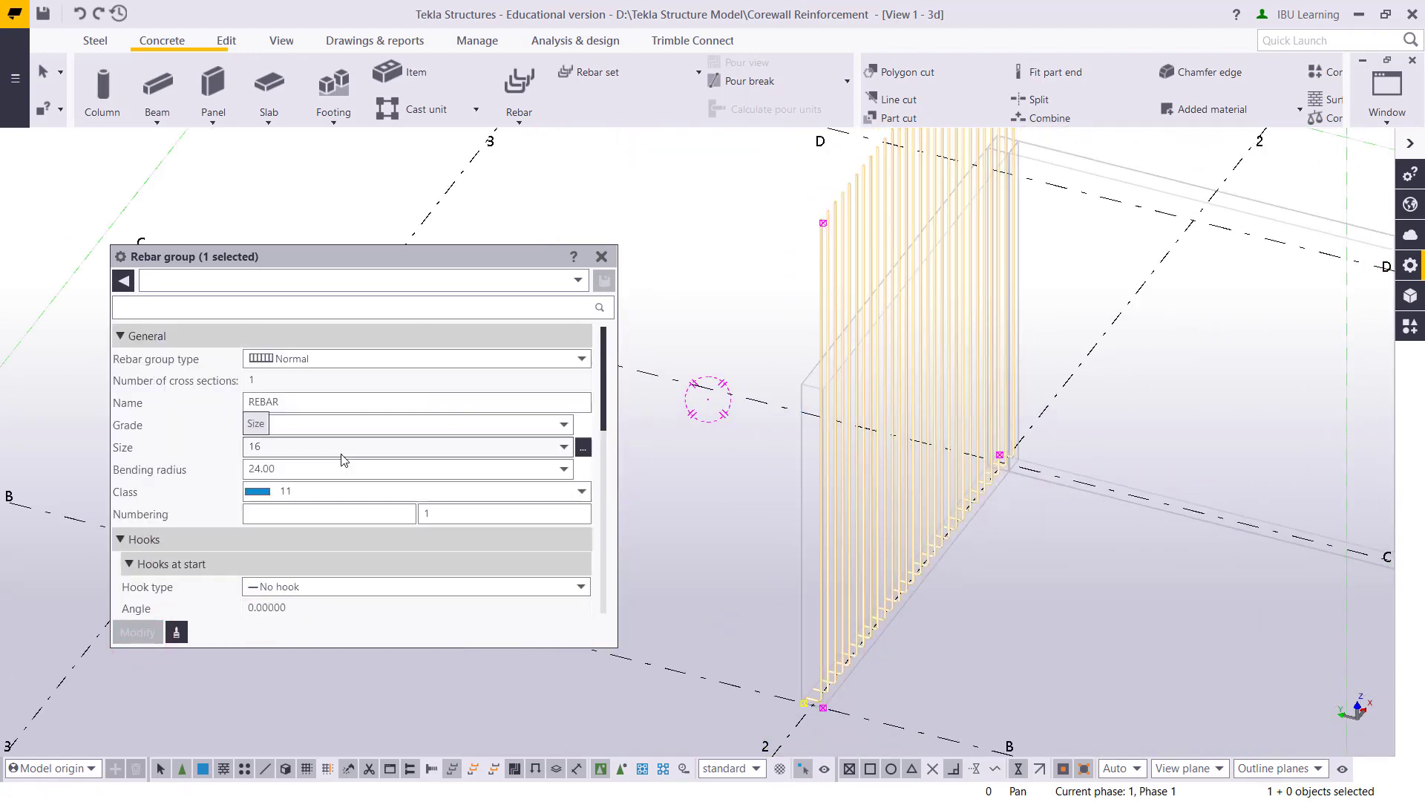
scroll(338, 461, "down", 6)
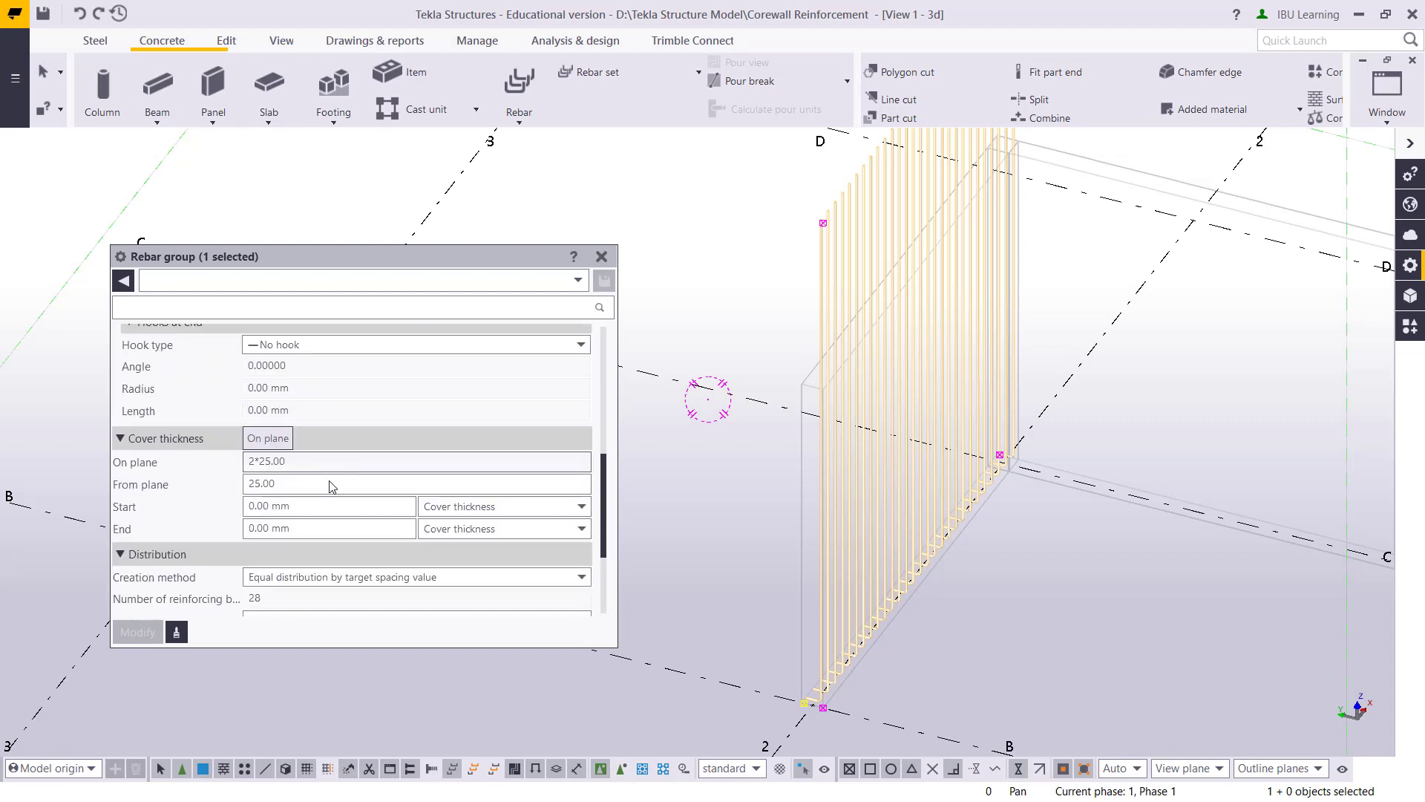
scroll(327, 487, "down", 2)
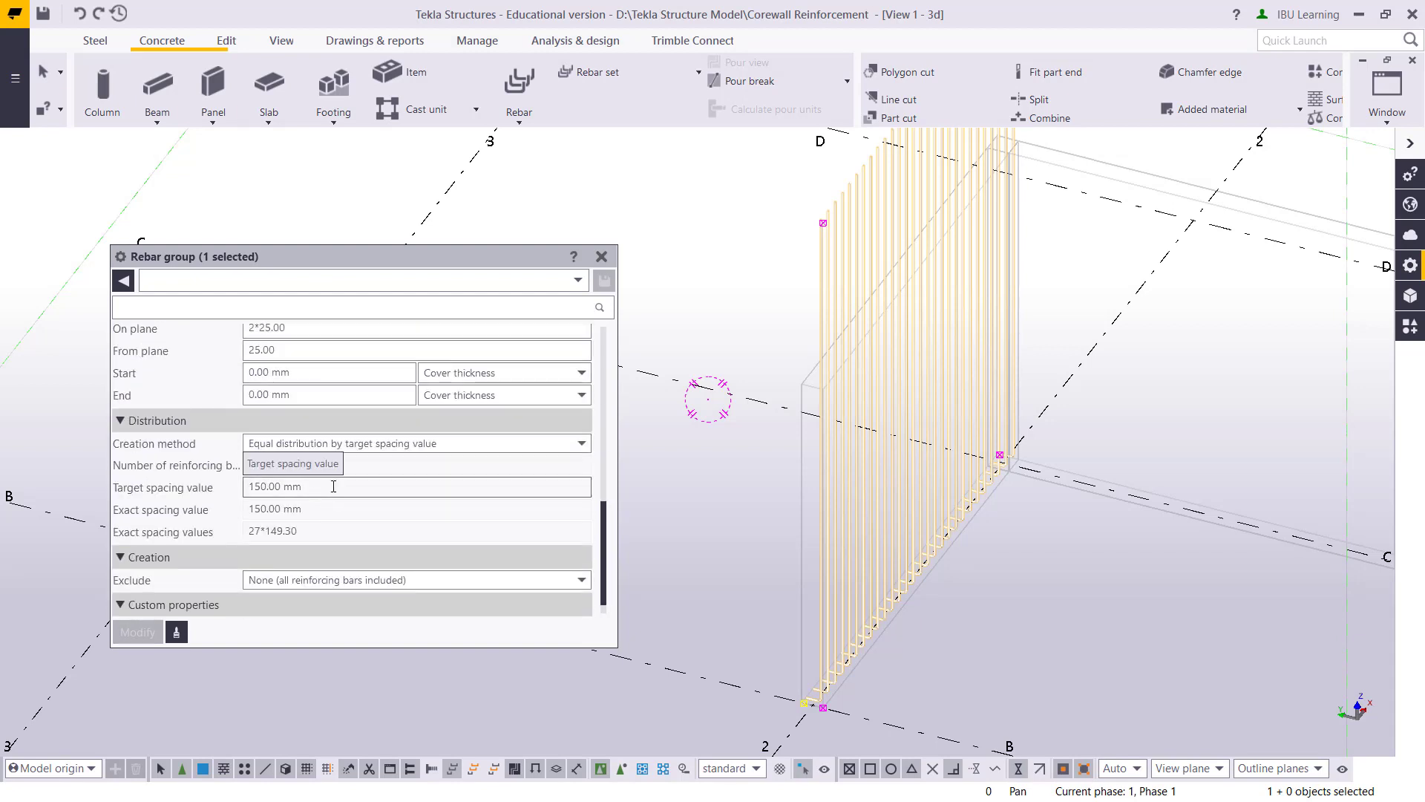
left_click(333, 486)
double_click(334, 486)
type("2")
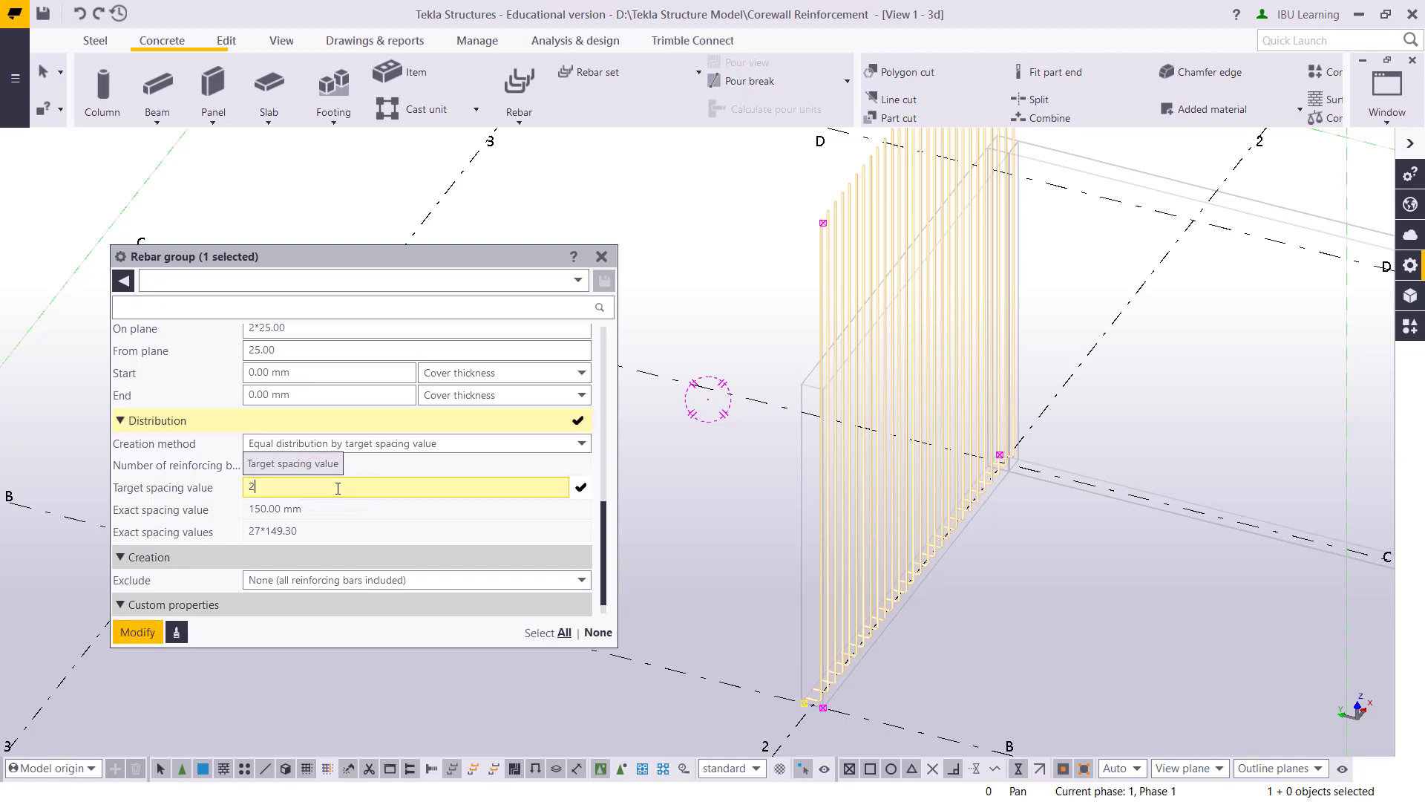
type("00")
key("Return")
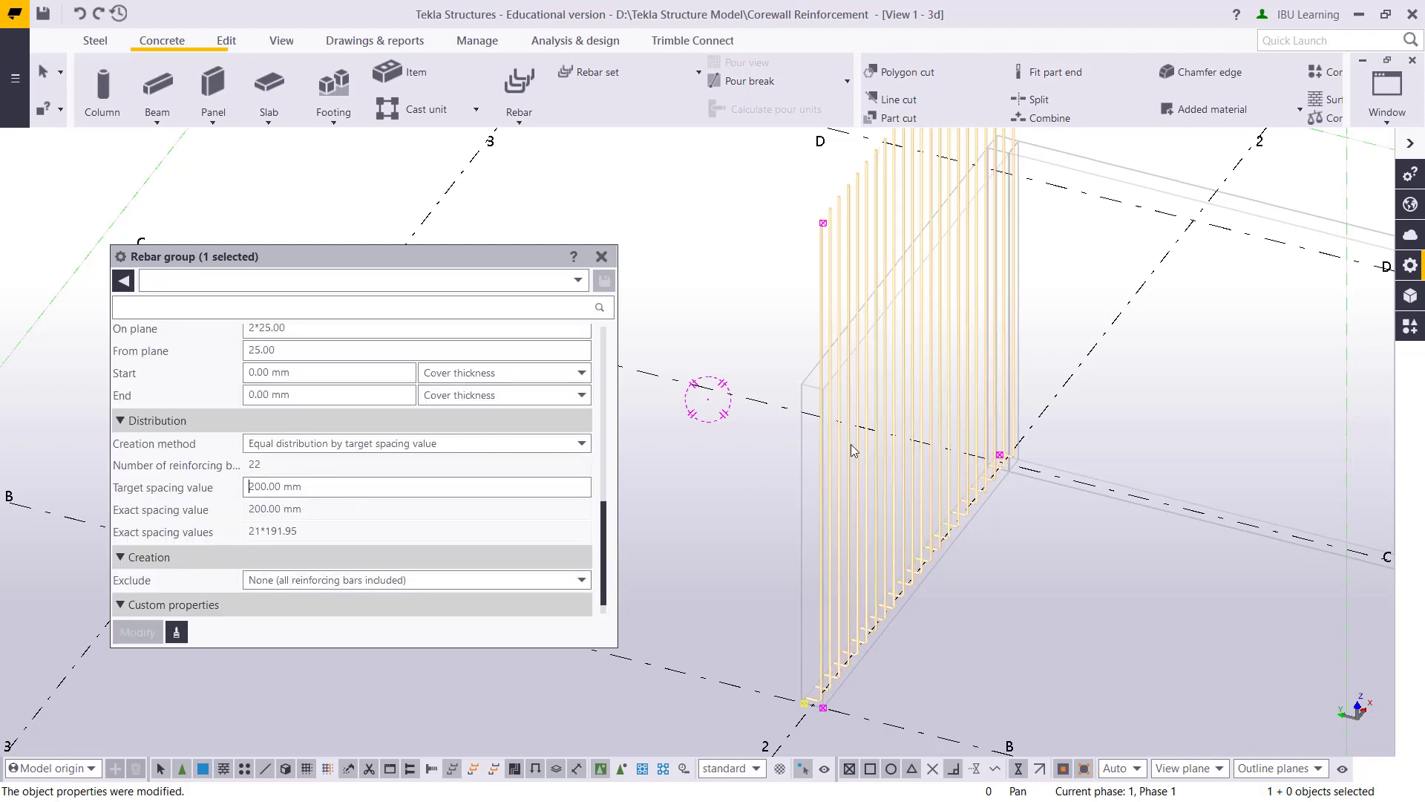
- Examine the bar distribution in the grid line 2 wall in 3D and in plan view
middle_click_drag(920, 451, 945, 420)
scroll(880, 622, "up", 6)
scroll(887, 537, "down", 5)
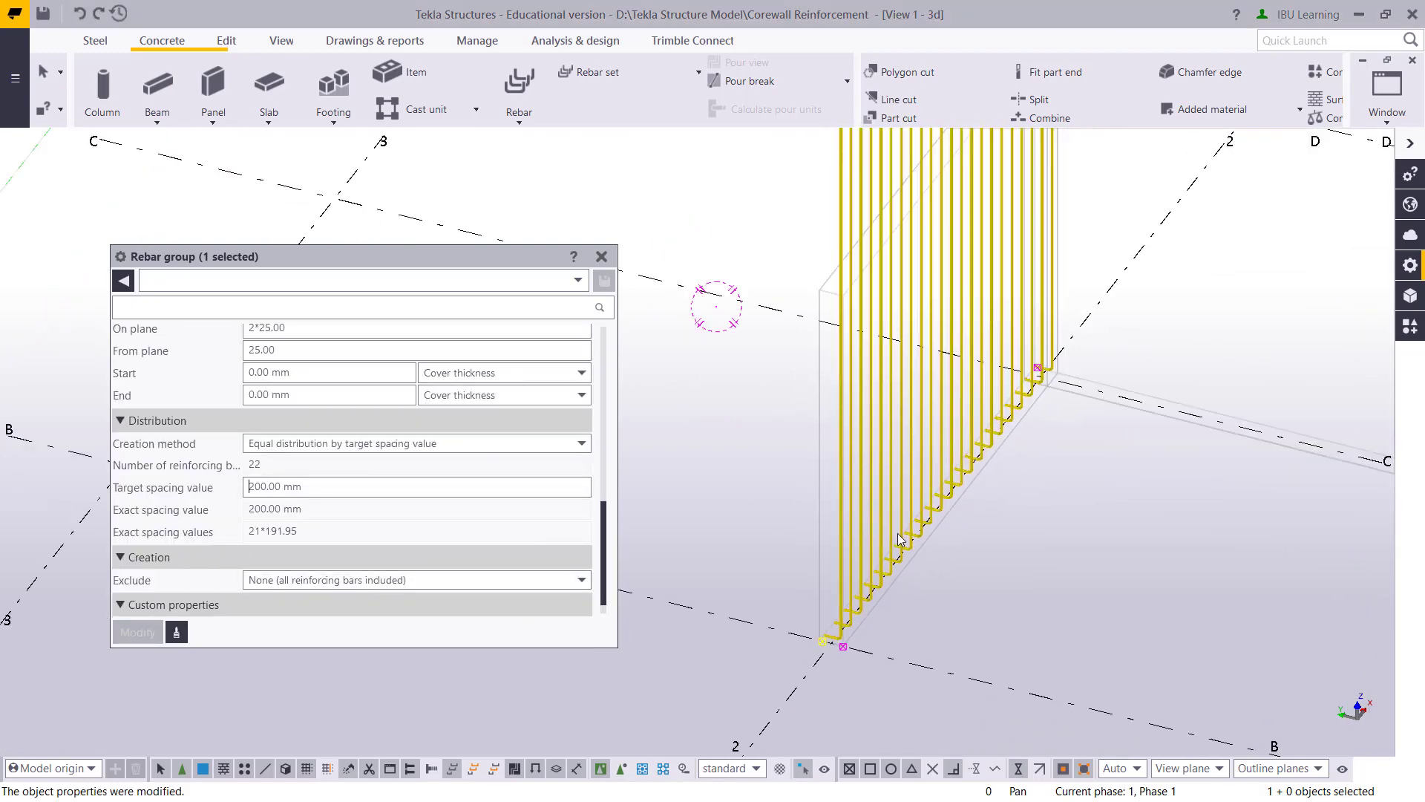
scroll(898, 539, "down", 2)
mouse_move(950, 523)
middle_mouse_down("ctrl")
mouse_move(893, 540)
mouse_move(930, 509)
middle_mouse_up("ctrl")
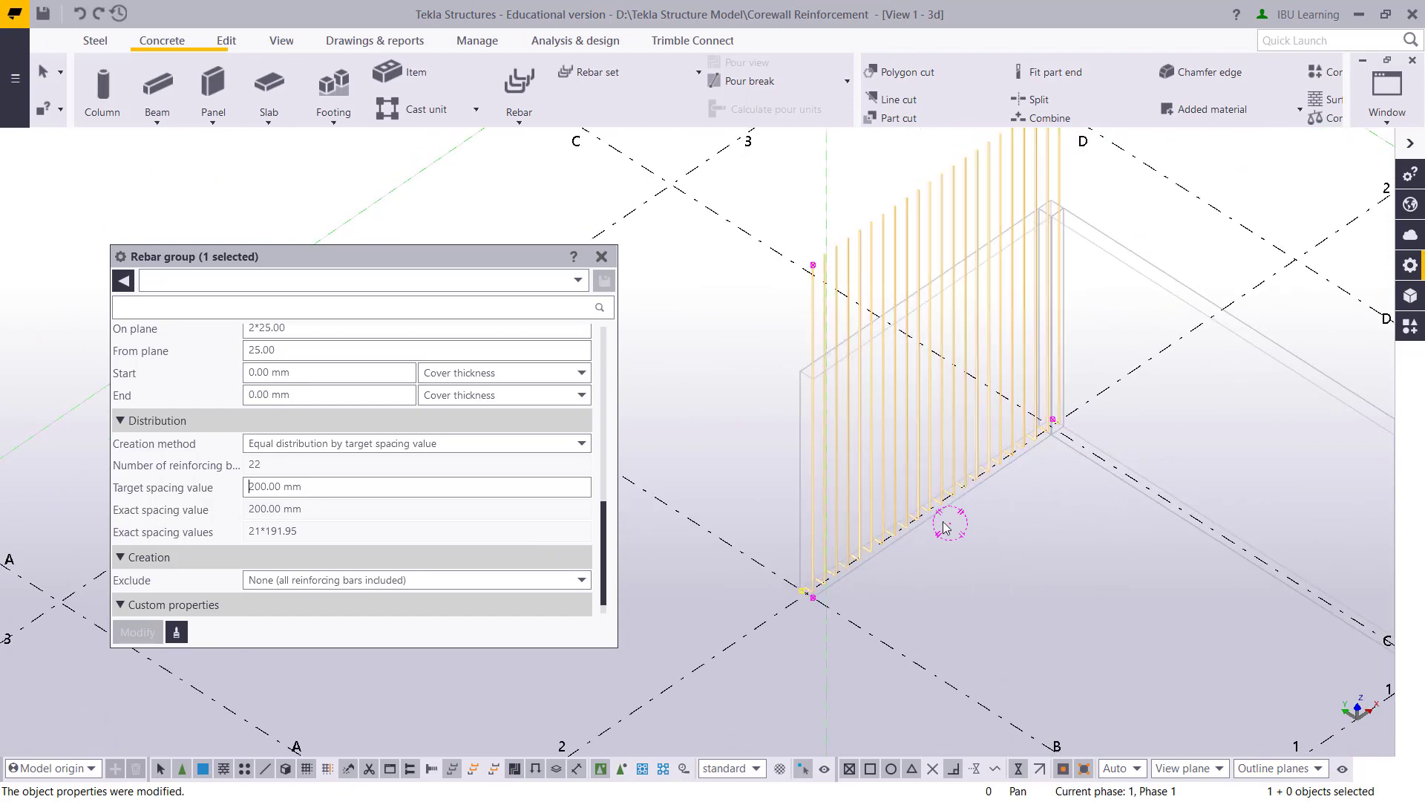
key("ctrl+p")
middle_click_drag(904, 493, 1064, 501)
scroll(881, 460, "up", 8)
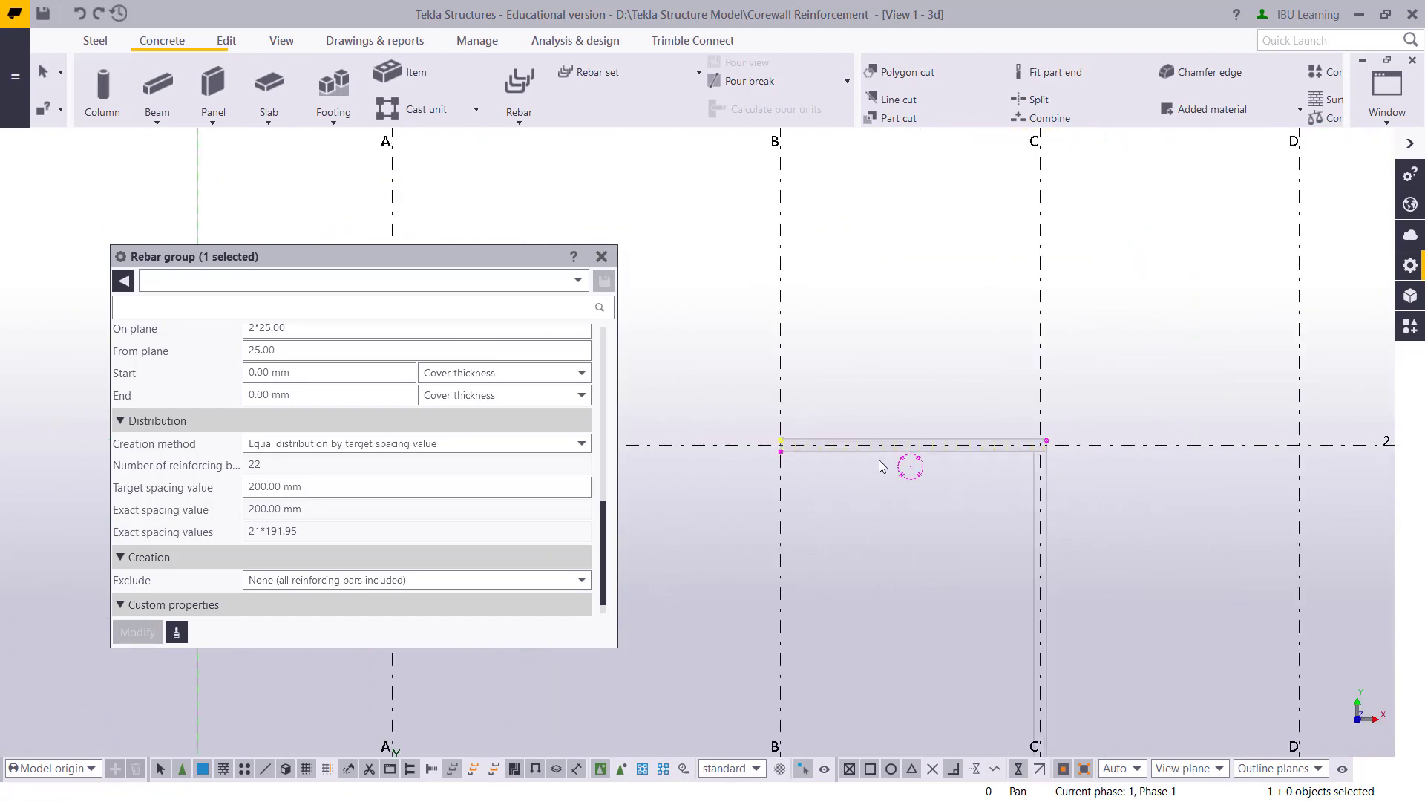
scroll(904, 452, "down", 5)
middle_click_drag(904, 452, 935, 223, "ctrl")
right_click(924, 211)
left_click(630, 243)
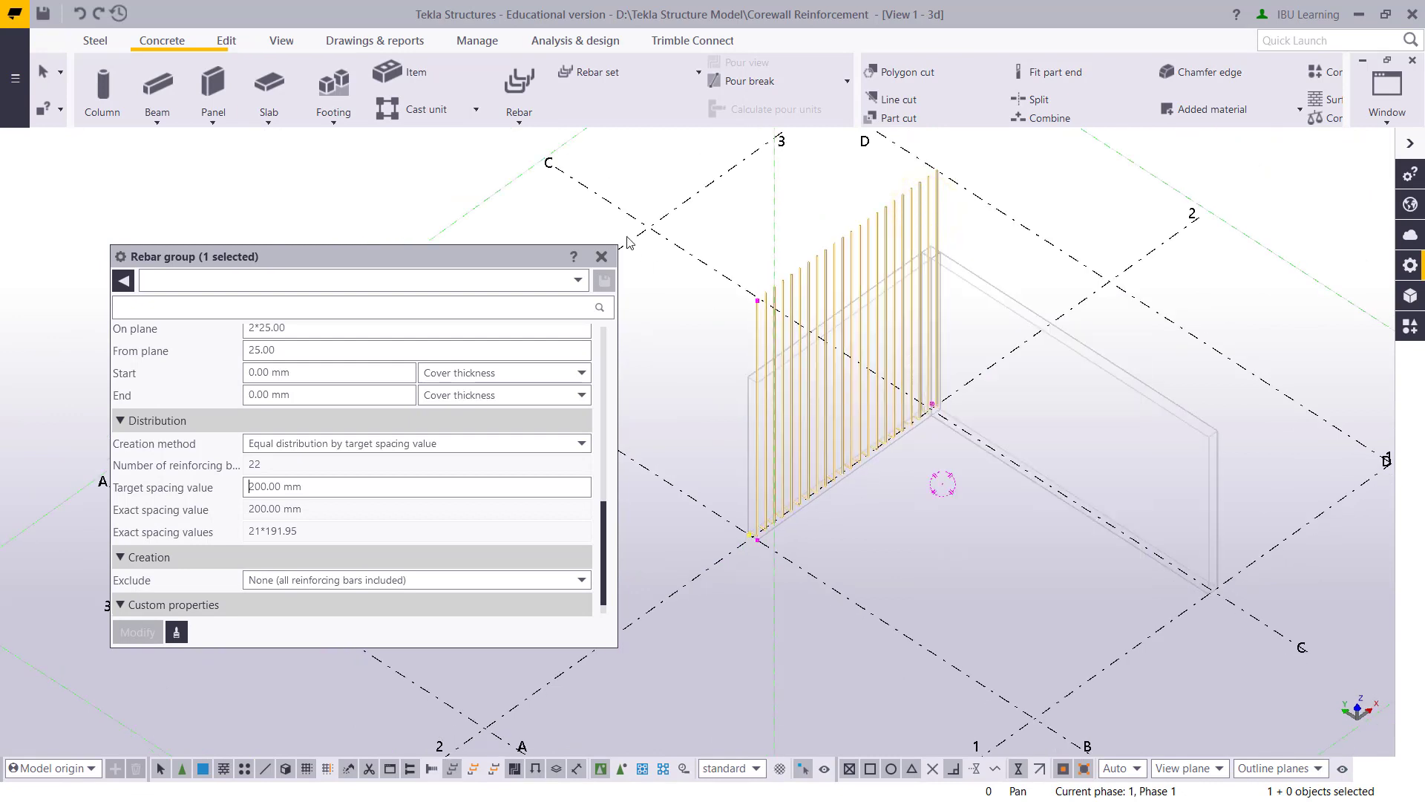
- Choose shape 11 from the 1 Bend group of the rebar shape catalog again and accept its settings
left_click(526, 119)
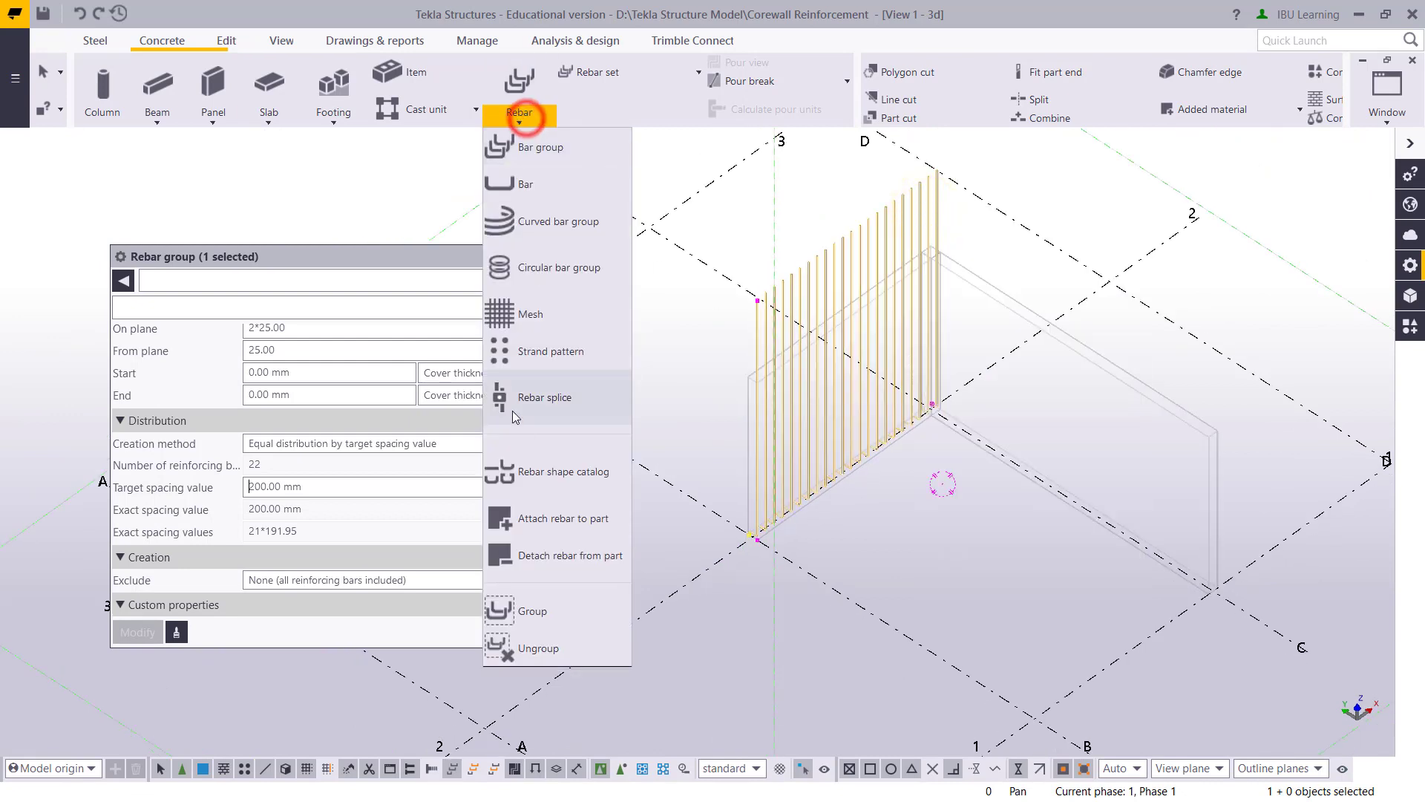
left_click(533, 473)
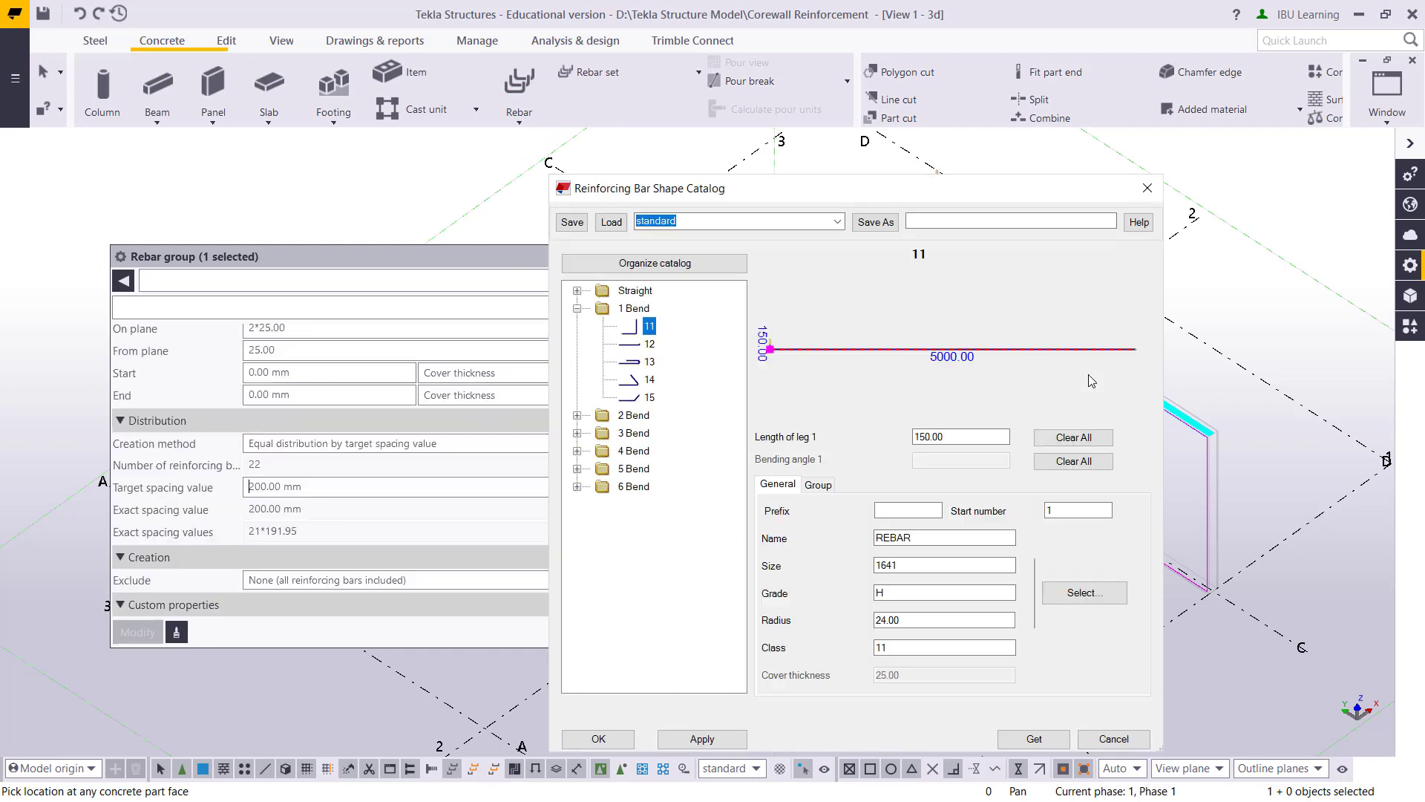
left_click(702, 738)
left_click(599, 738)
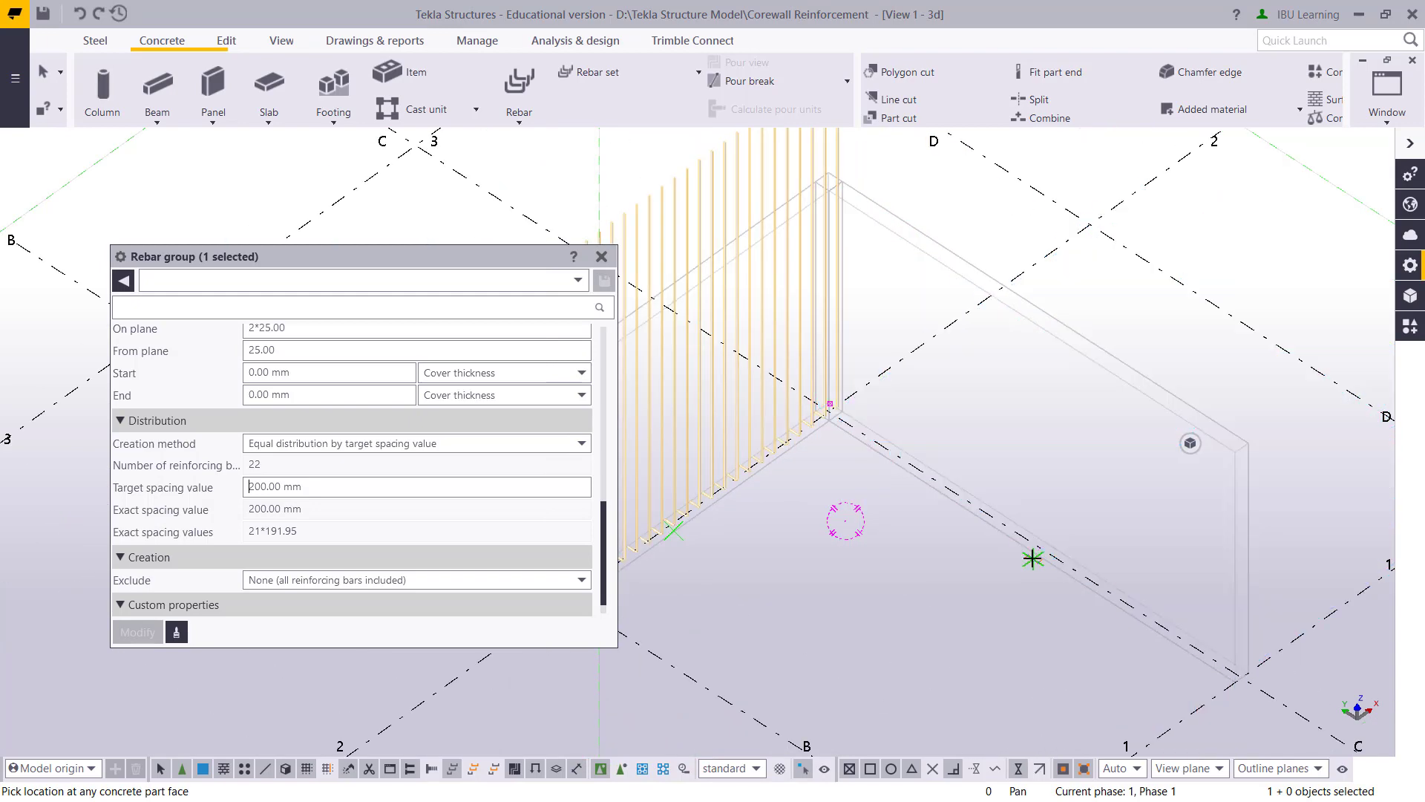
- Place the shape 11 bars upright along the bottom edge of the wall on grid line C
scroll(1157, 404, "up", 2)
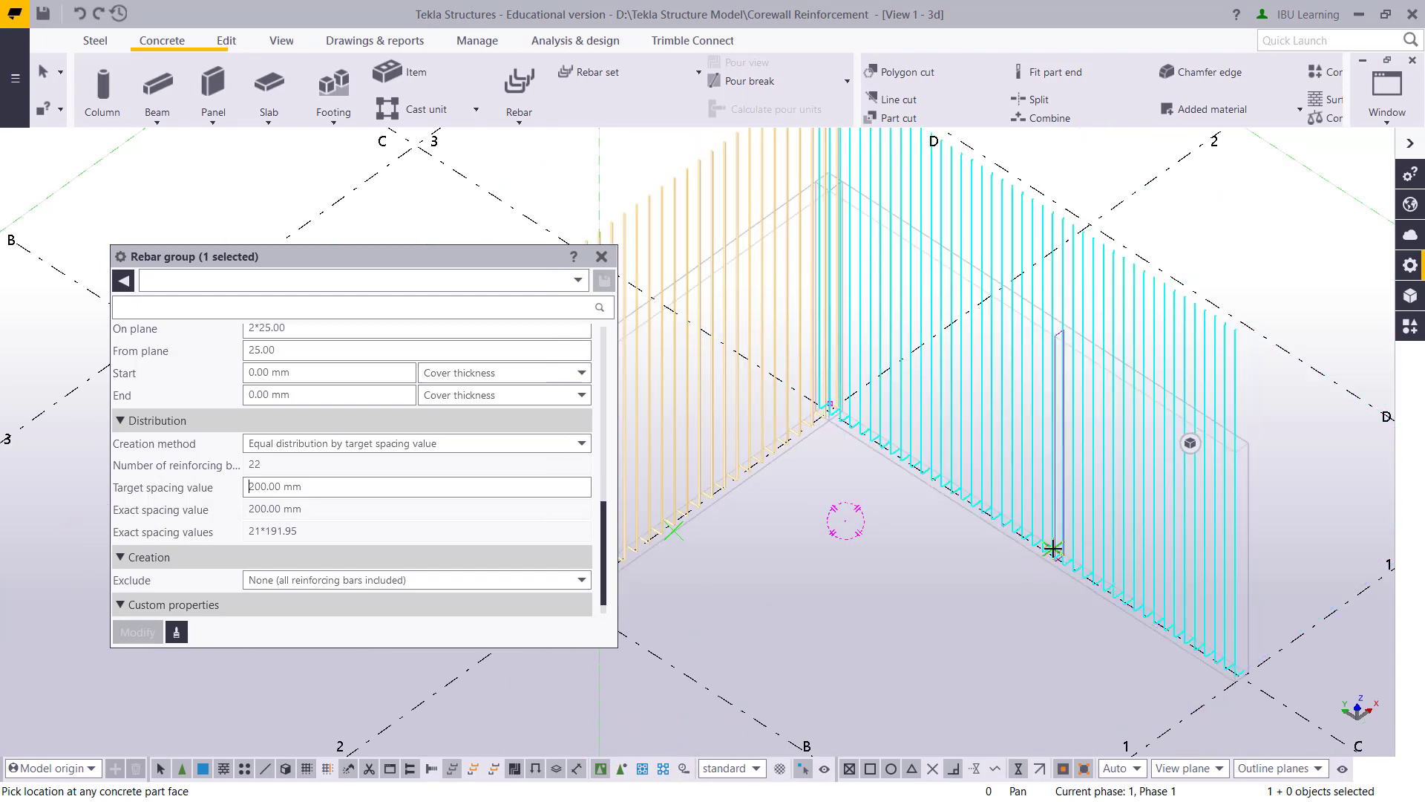
left_click(1053, 549)
scroll(1165, 508, "down", 2)
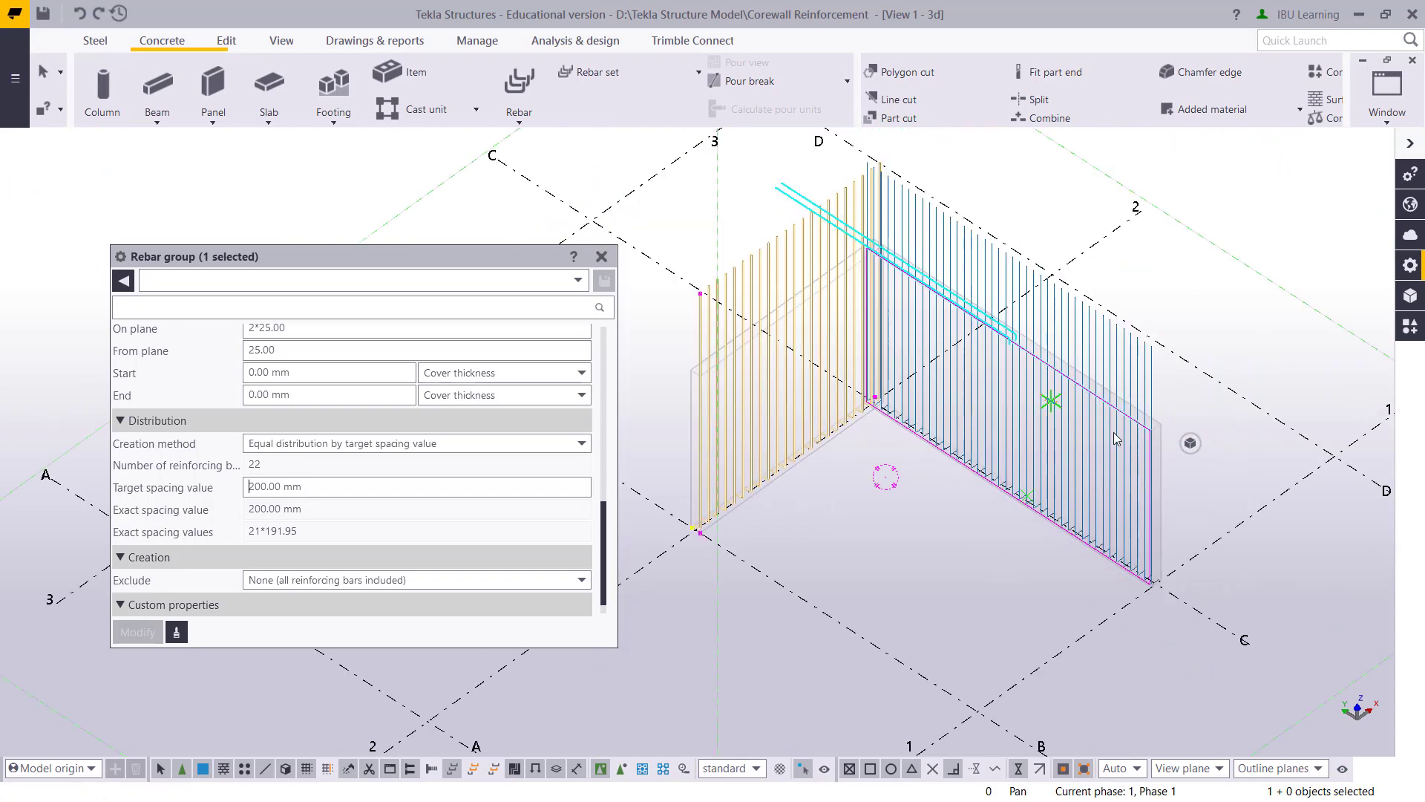
- Set the bar size of the rebar group in the grid line C wall to 16 and apply it
scroll(1177, 461, "up", 9)
scroll(1130, 418, "down", 8)
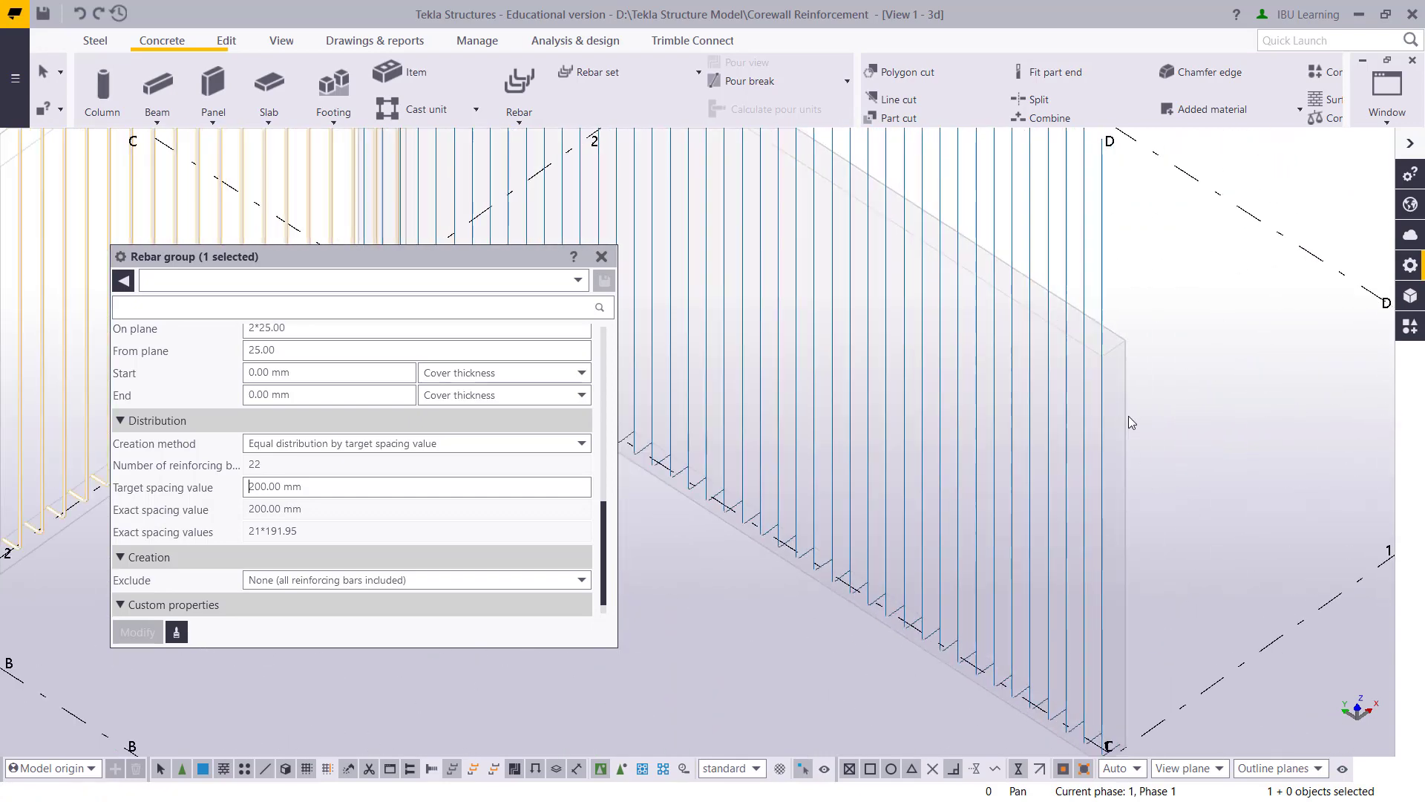
middle_click_drag(1082, 519, 984, 464)
scroll(1084, 546, "up", 4)
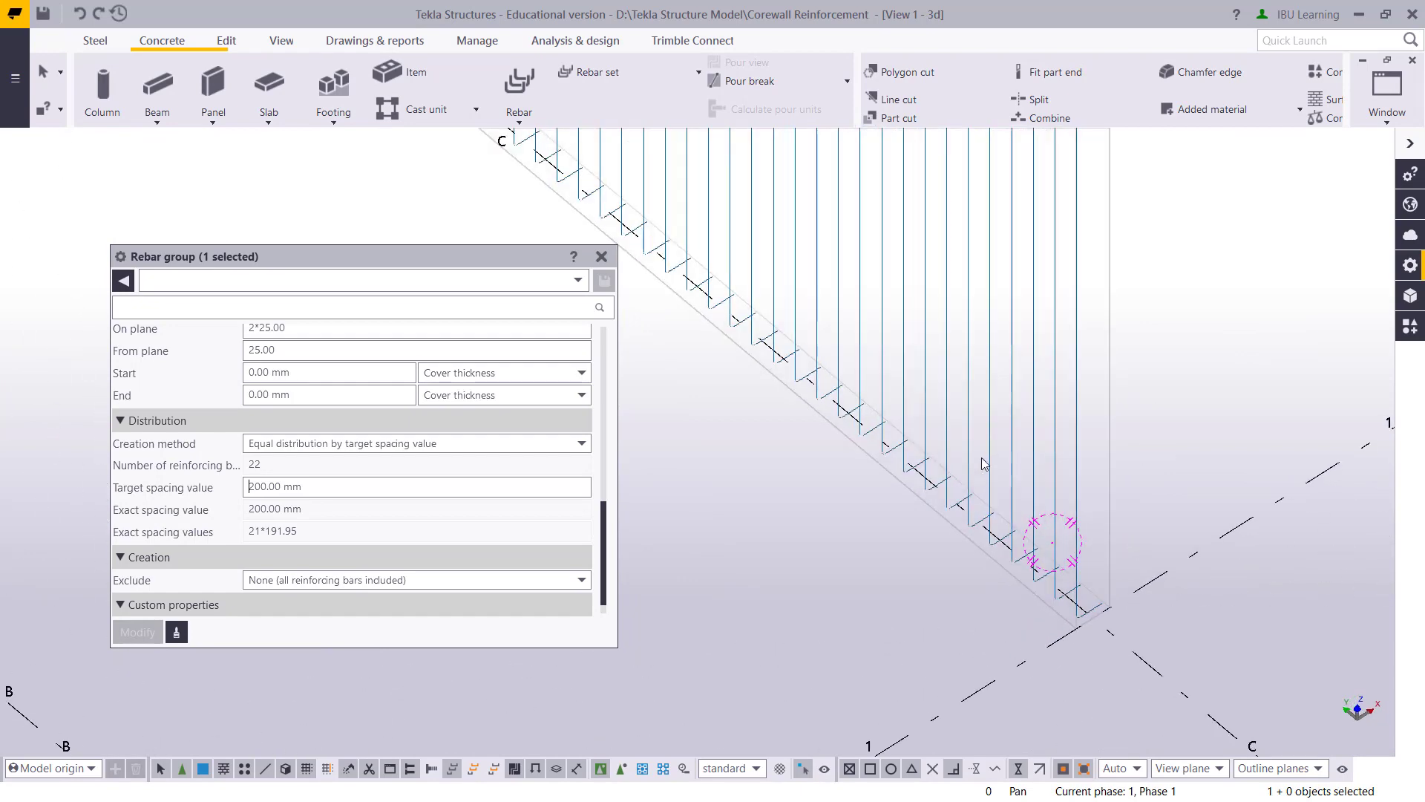
double_click(967, 412)
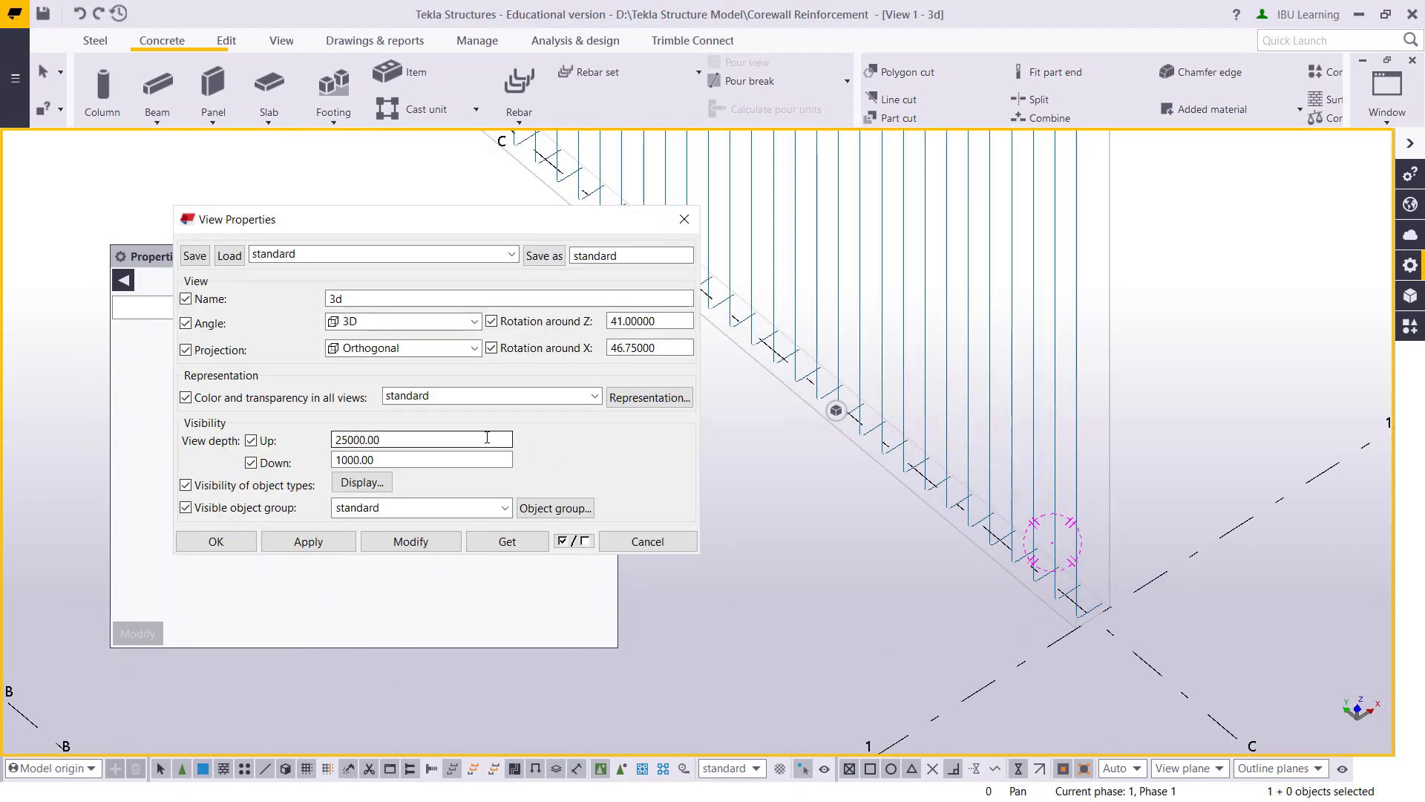
left_click(636, 540)
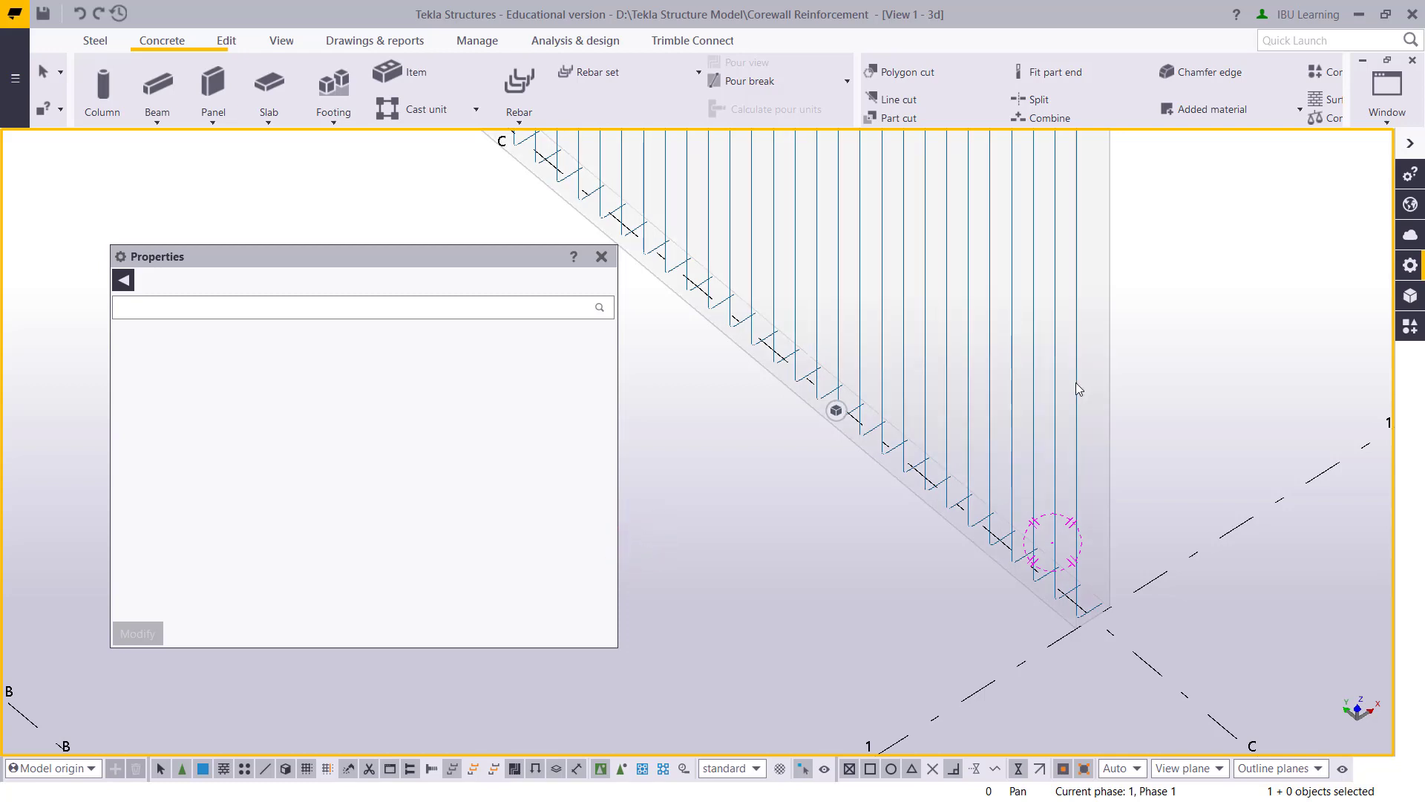
left_click(1053, 369)
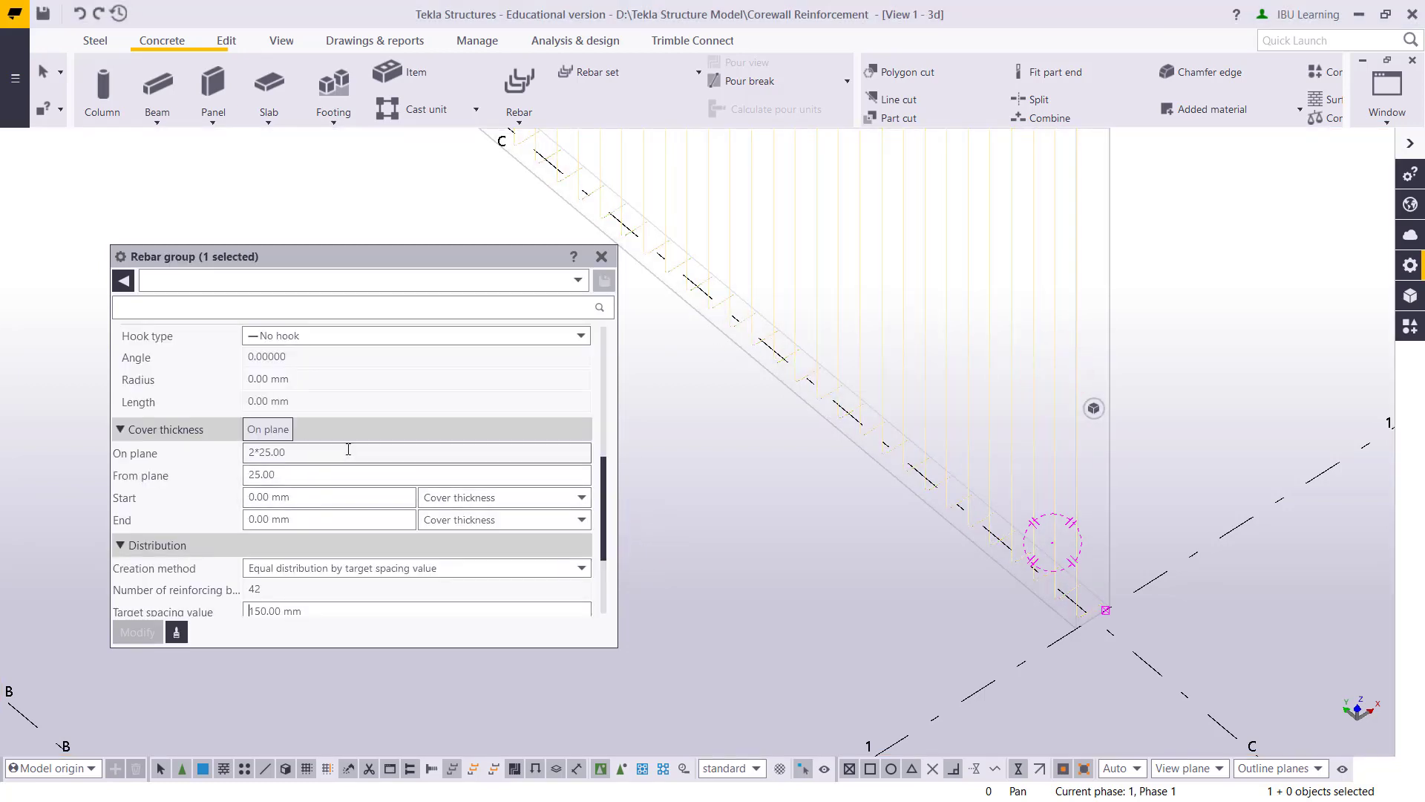
scroll(319, 468, "up", 5)
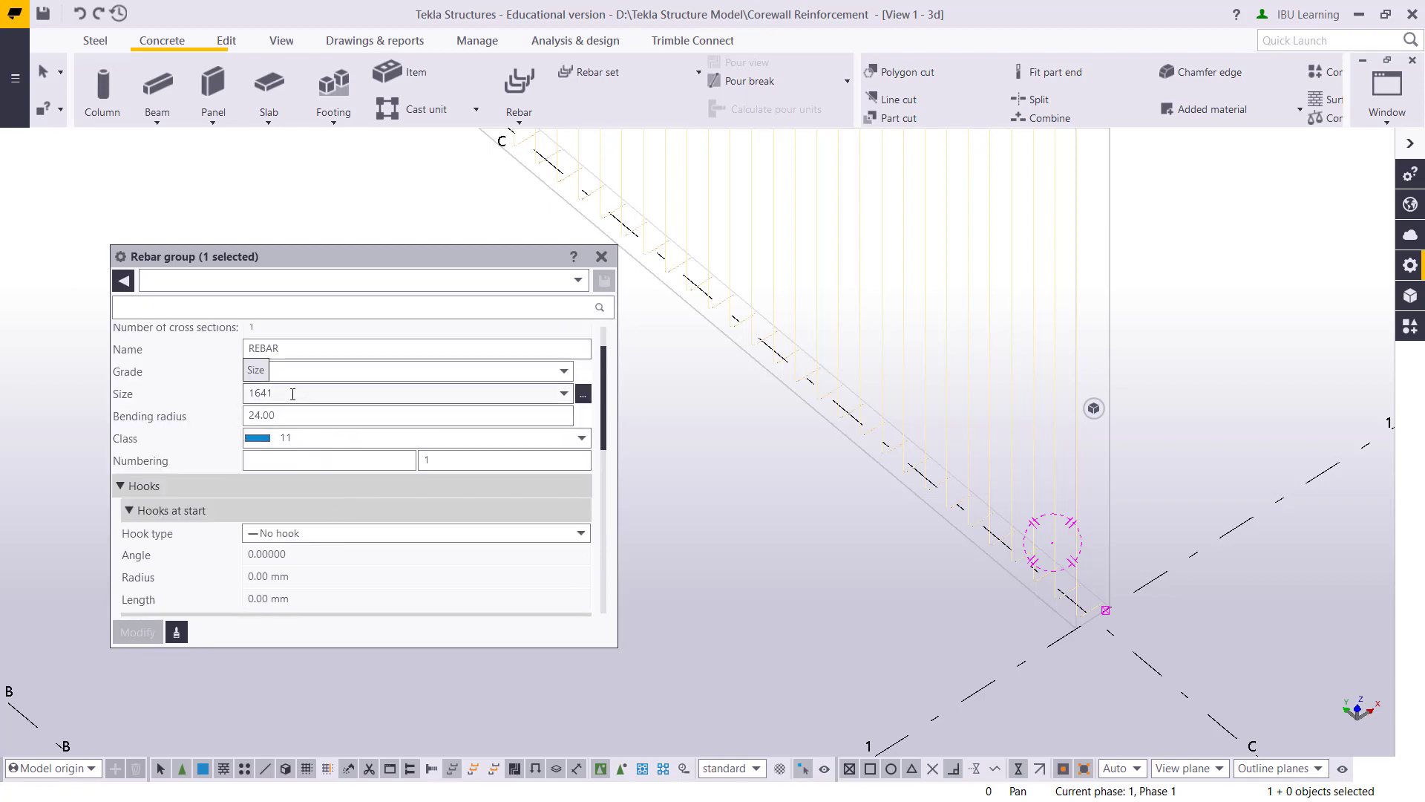
left_click(291, 394)
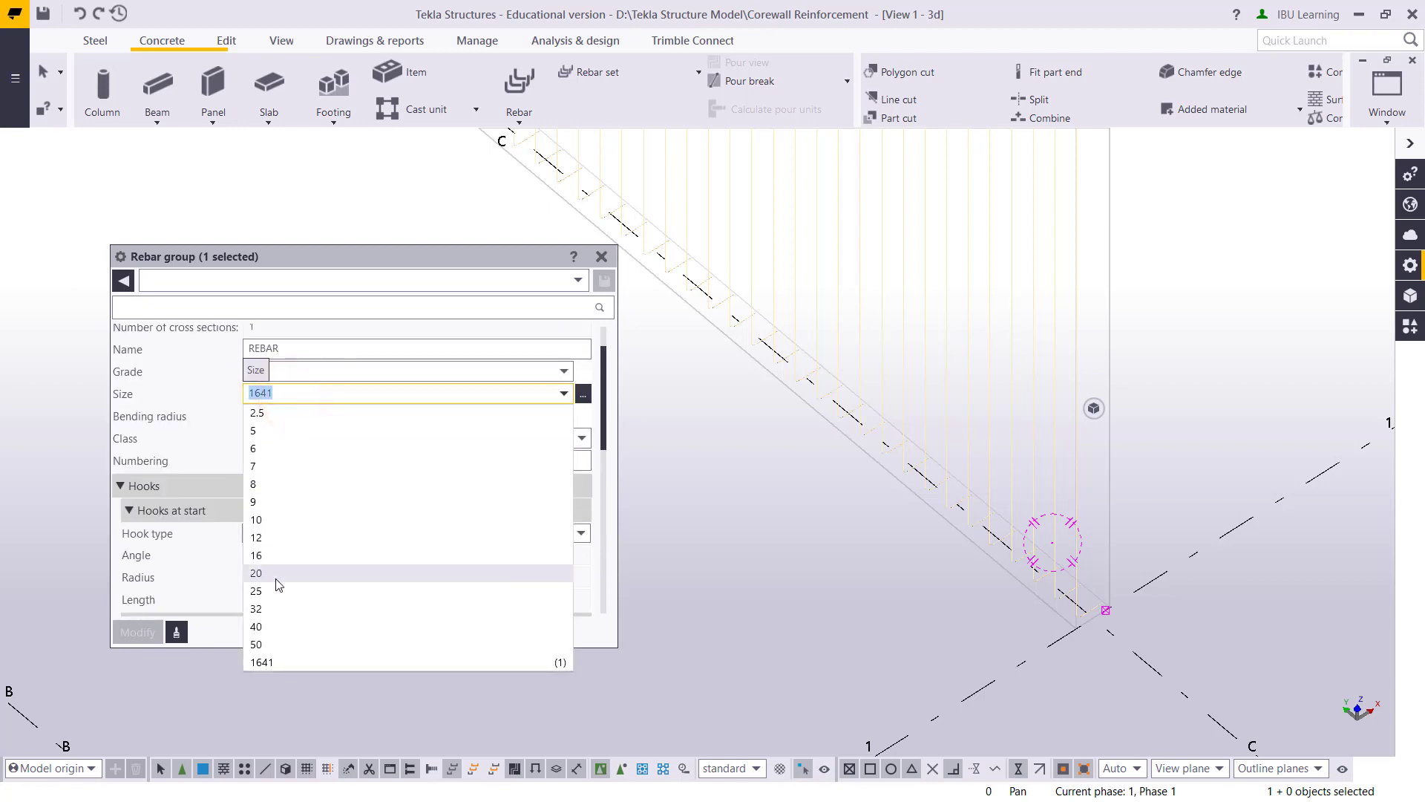
left_click(272, 555)
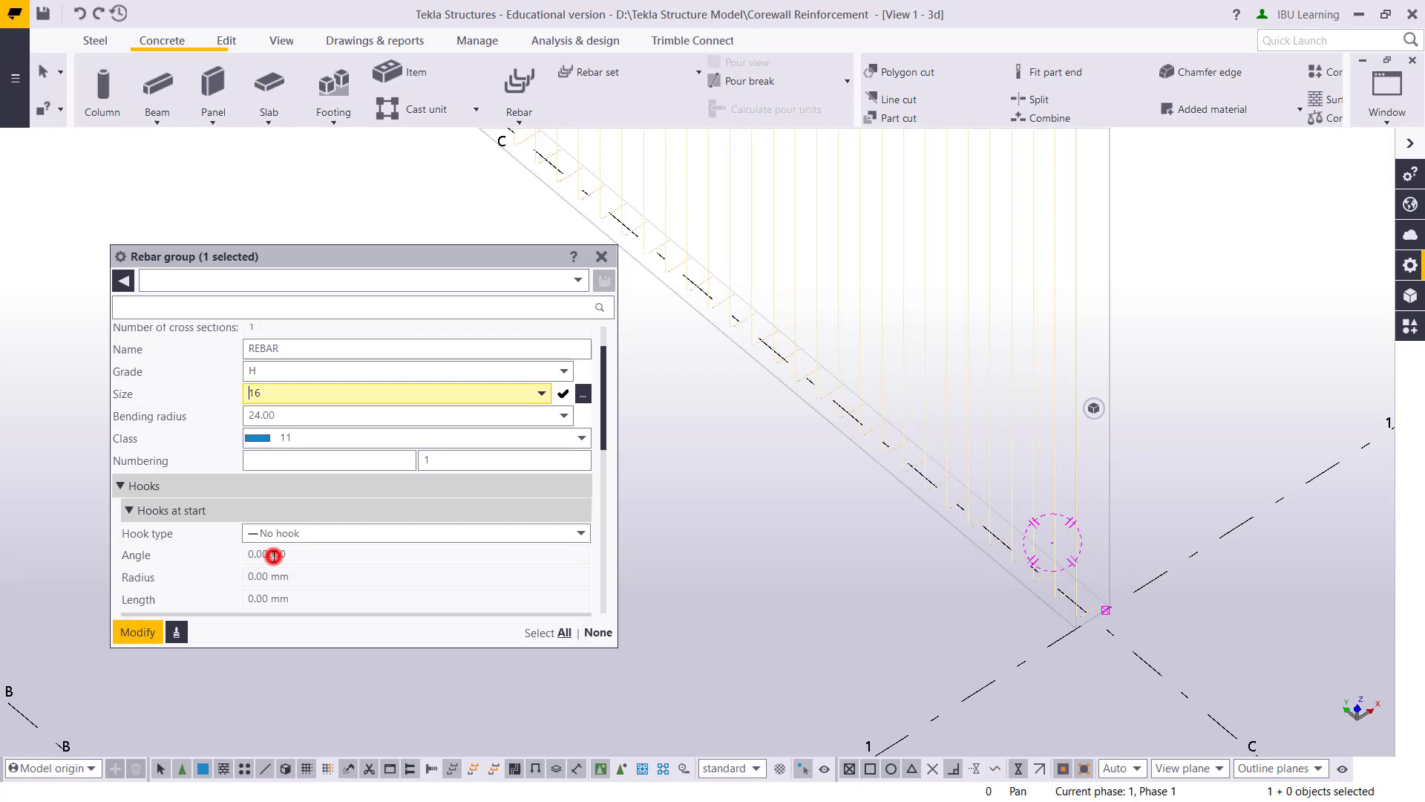
left_click(138, 631)
left_click(1213, 337)
left_click(601, 256)
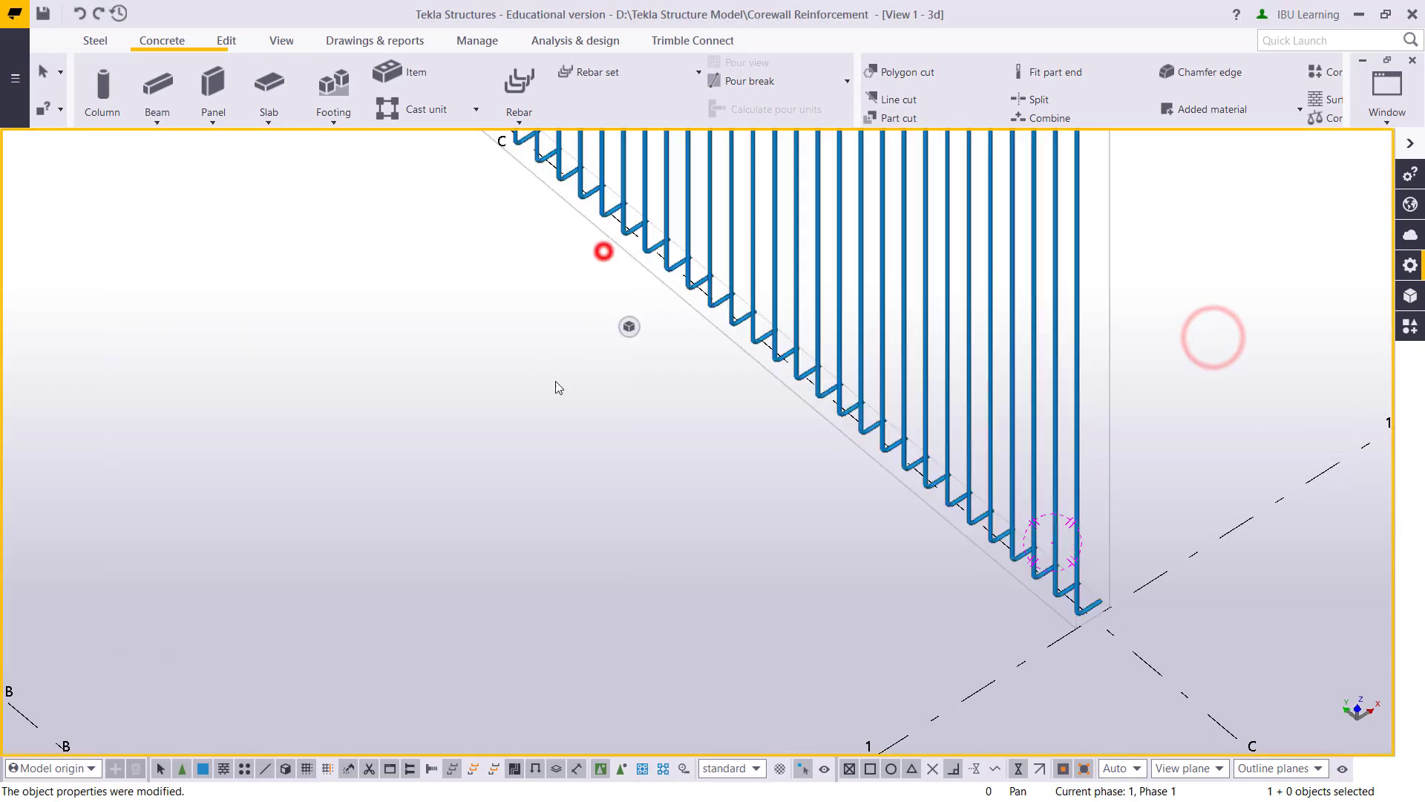
- Try to mirror-copy the bar group in the grid line 2 wall about grid line 2, choosing to delete duplicates
scroll(691, 343, "down", 5)
middle_click_drag(692, 343, 789, 366, "ctrl")
key("ctrl+p")
scroll(792, 493, "up", 8)
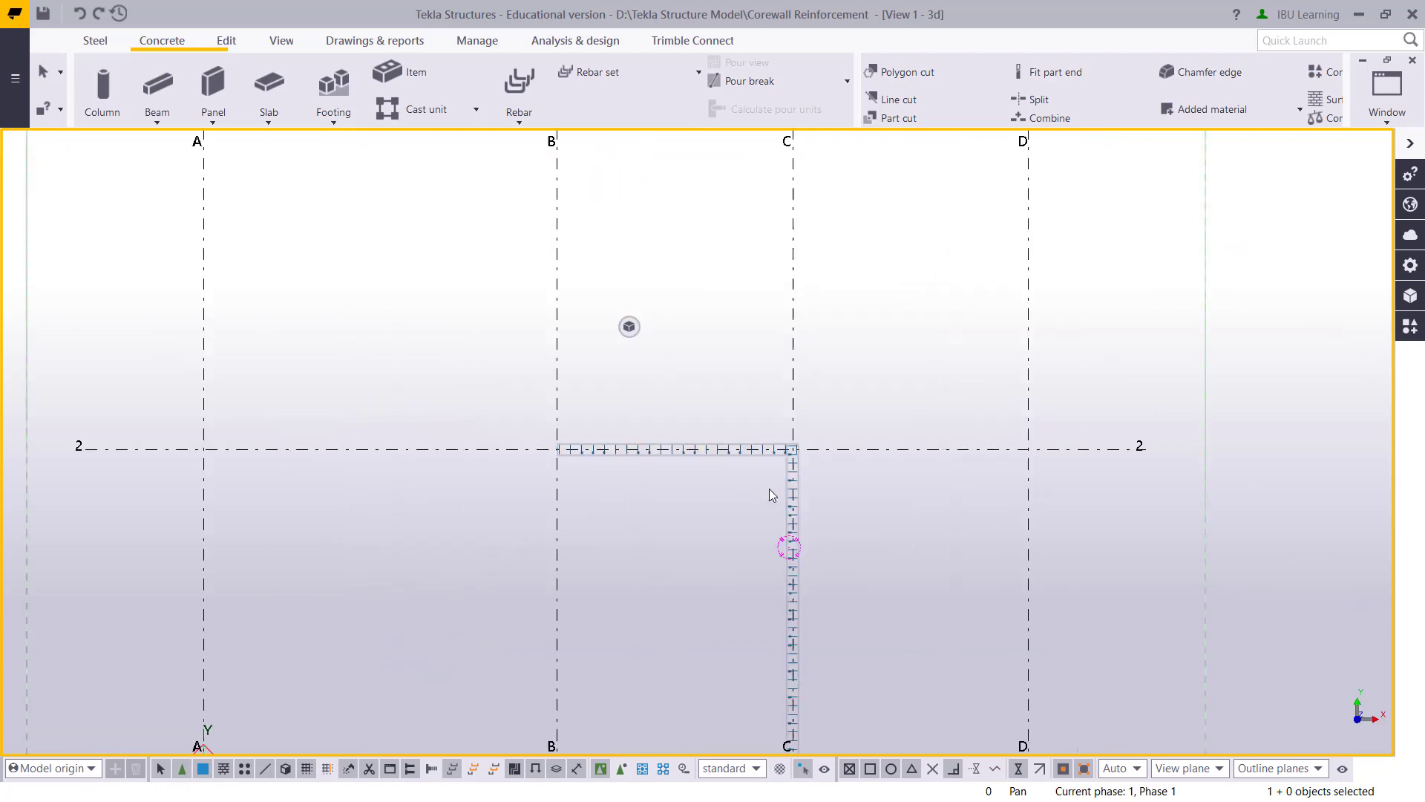
middle_click_drag(682, 425, 840, 417)
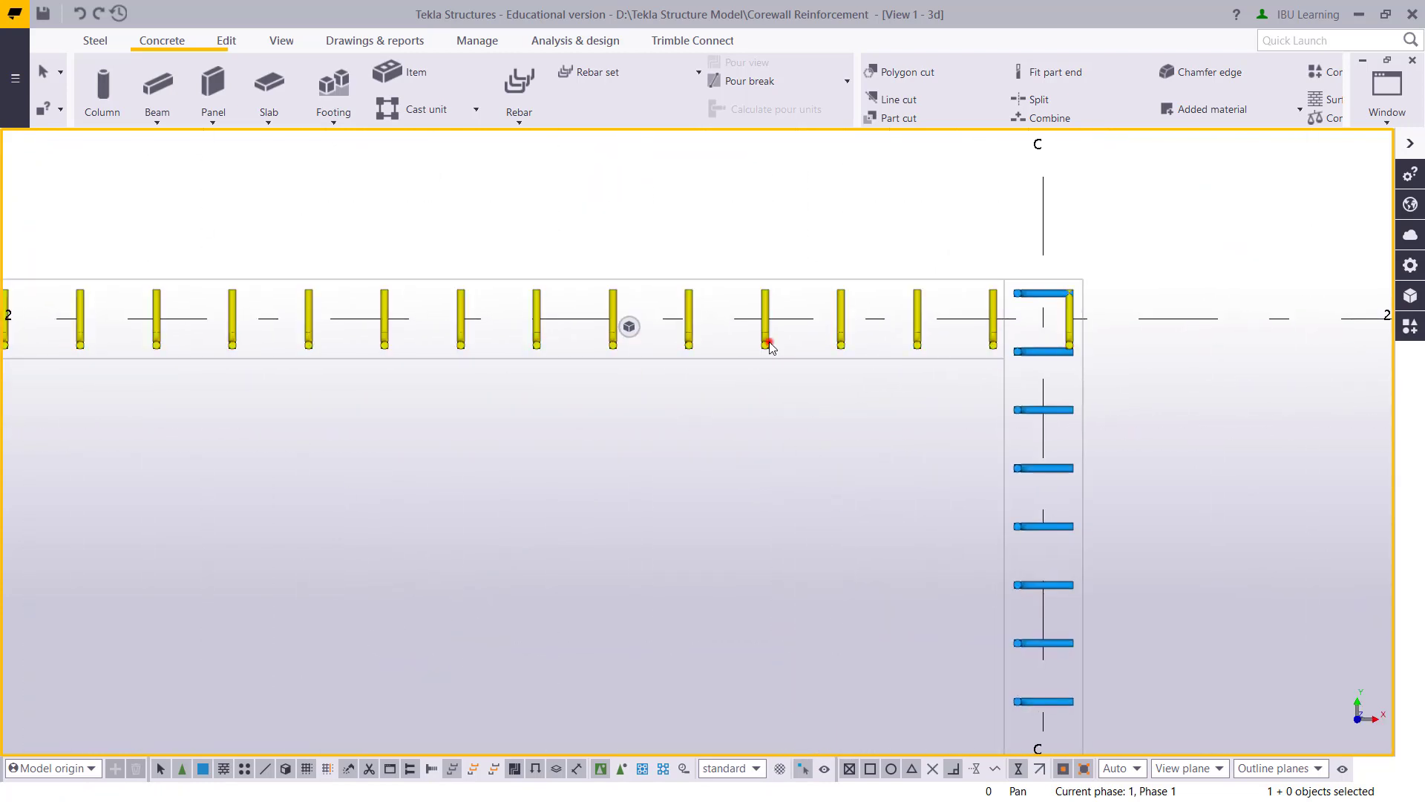
right_click(767, 341)
mouse_move(837, 452)
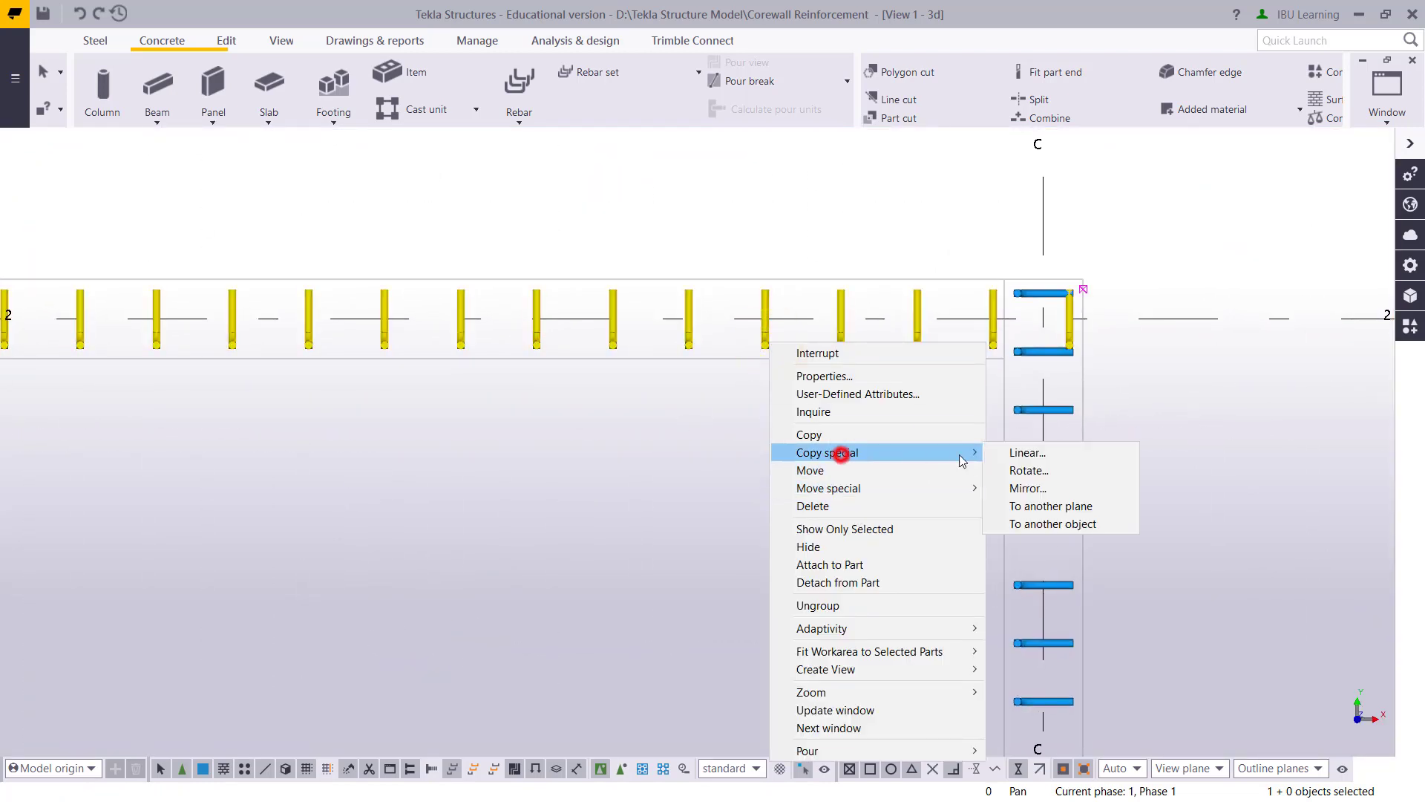
left_click(1023, 486)
mouse_move(563, 416)
middle_mouse_down()
mouse_move(767, 416)
mouse_move(1048, 451)
middle_mouse_up()
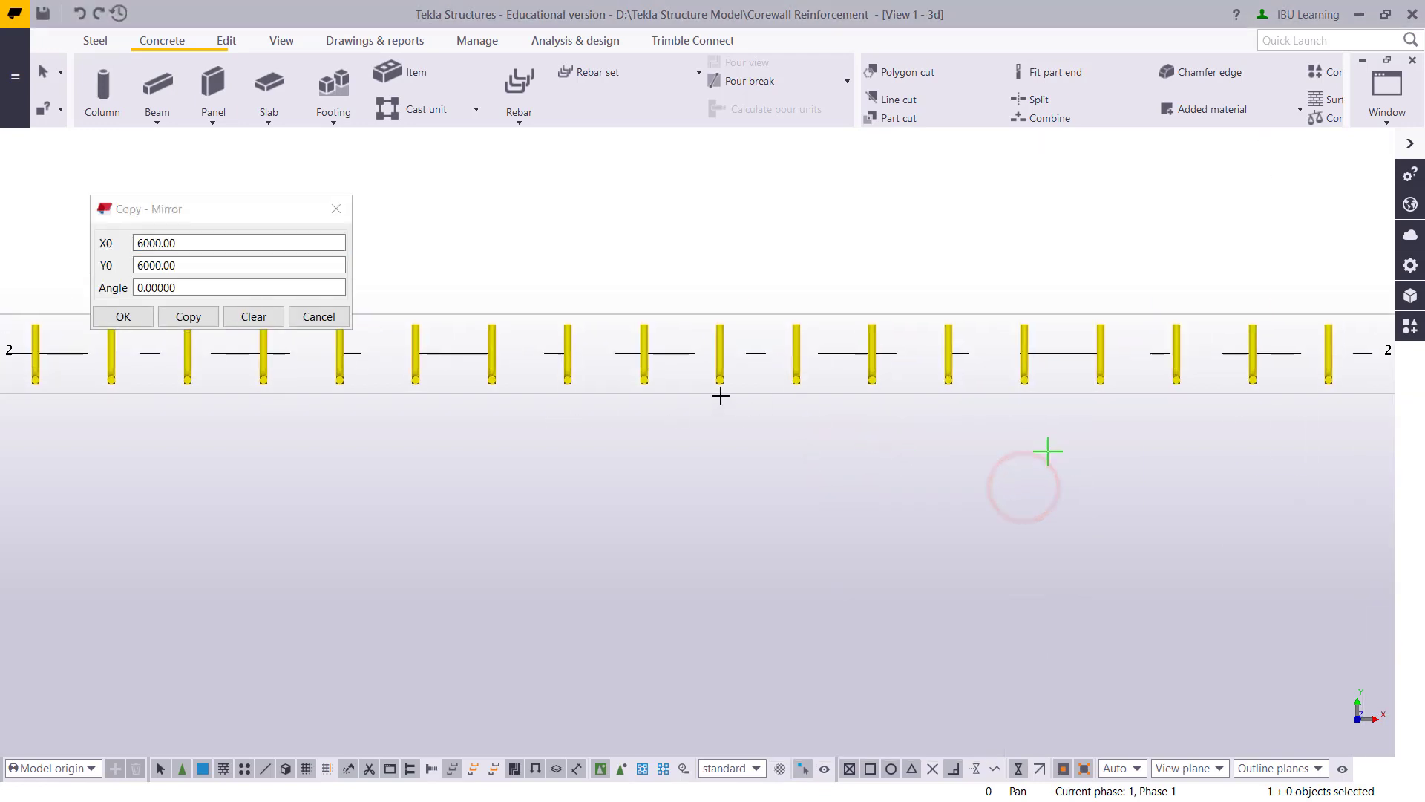
left_click(504, 353)
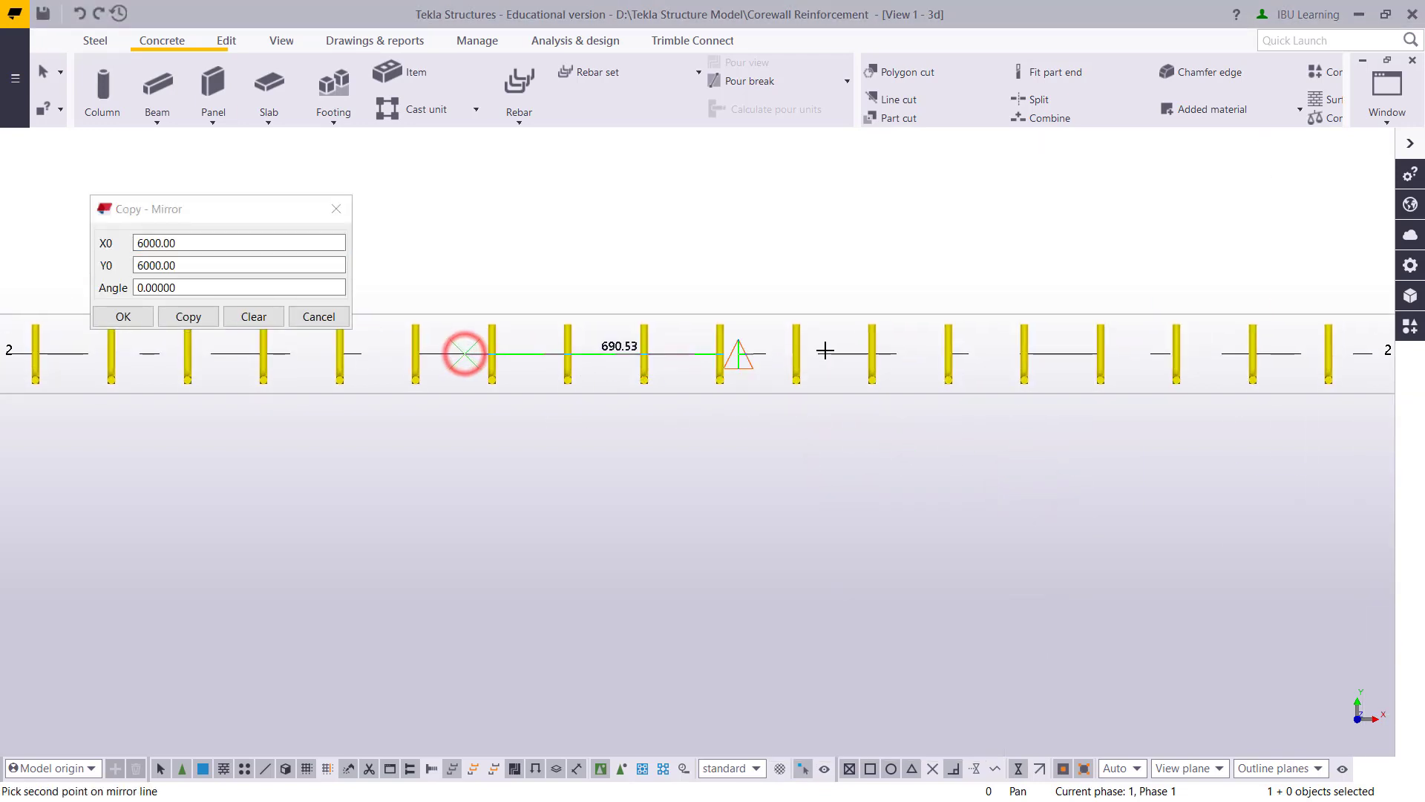
left_click(839, 354)
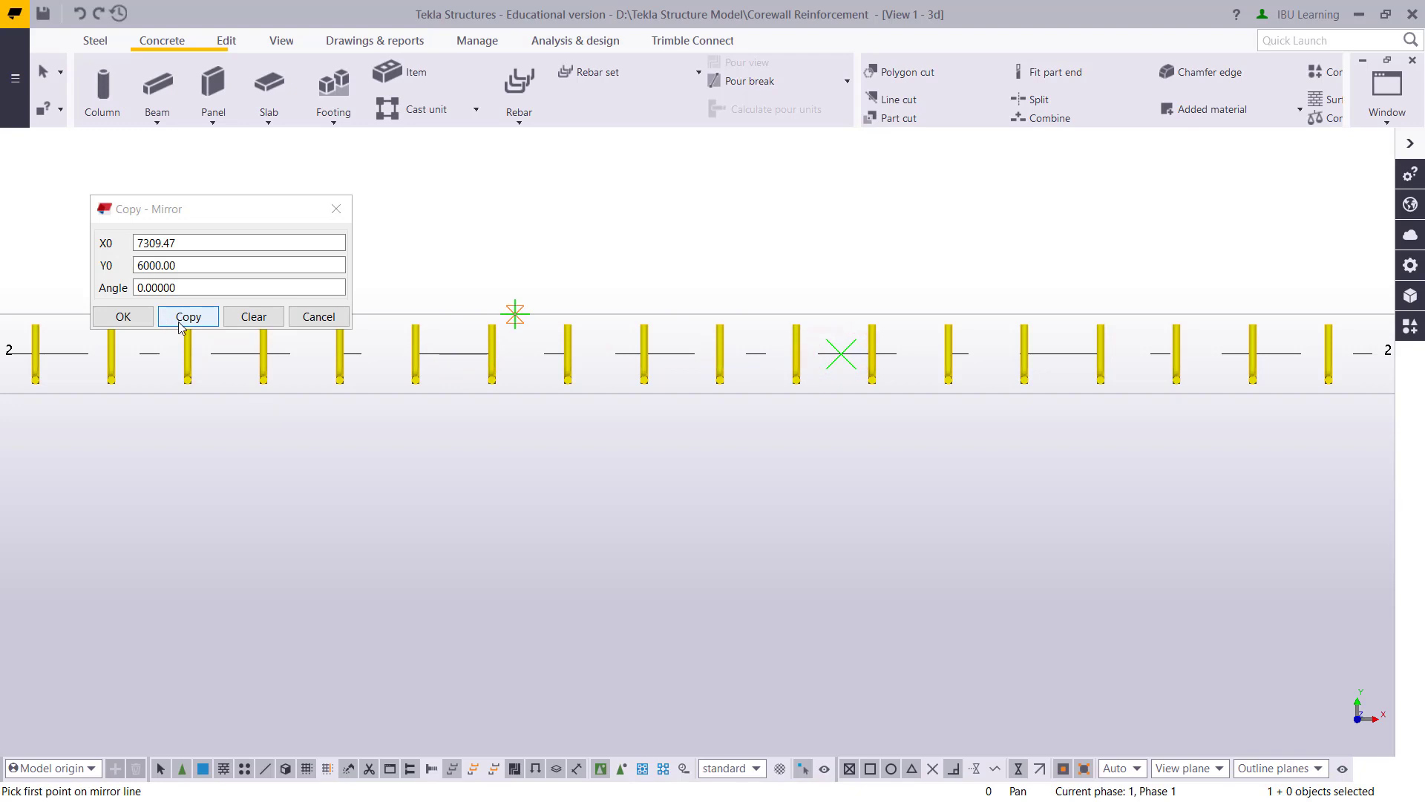
left_click(182, 318)
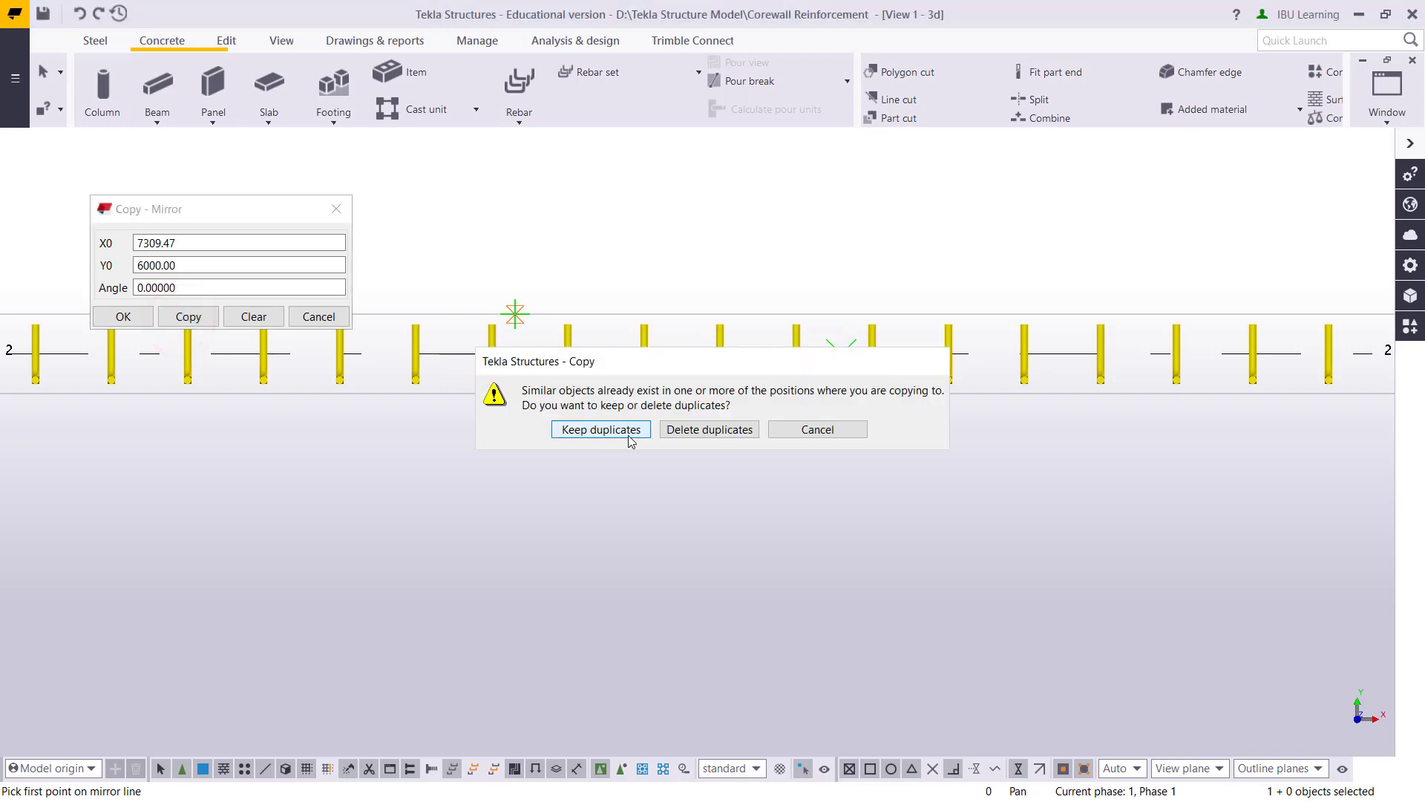
left_click(708, 432)
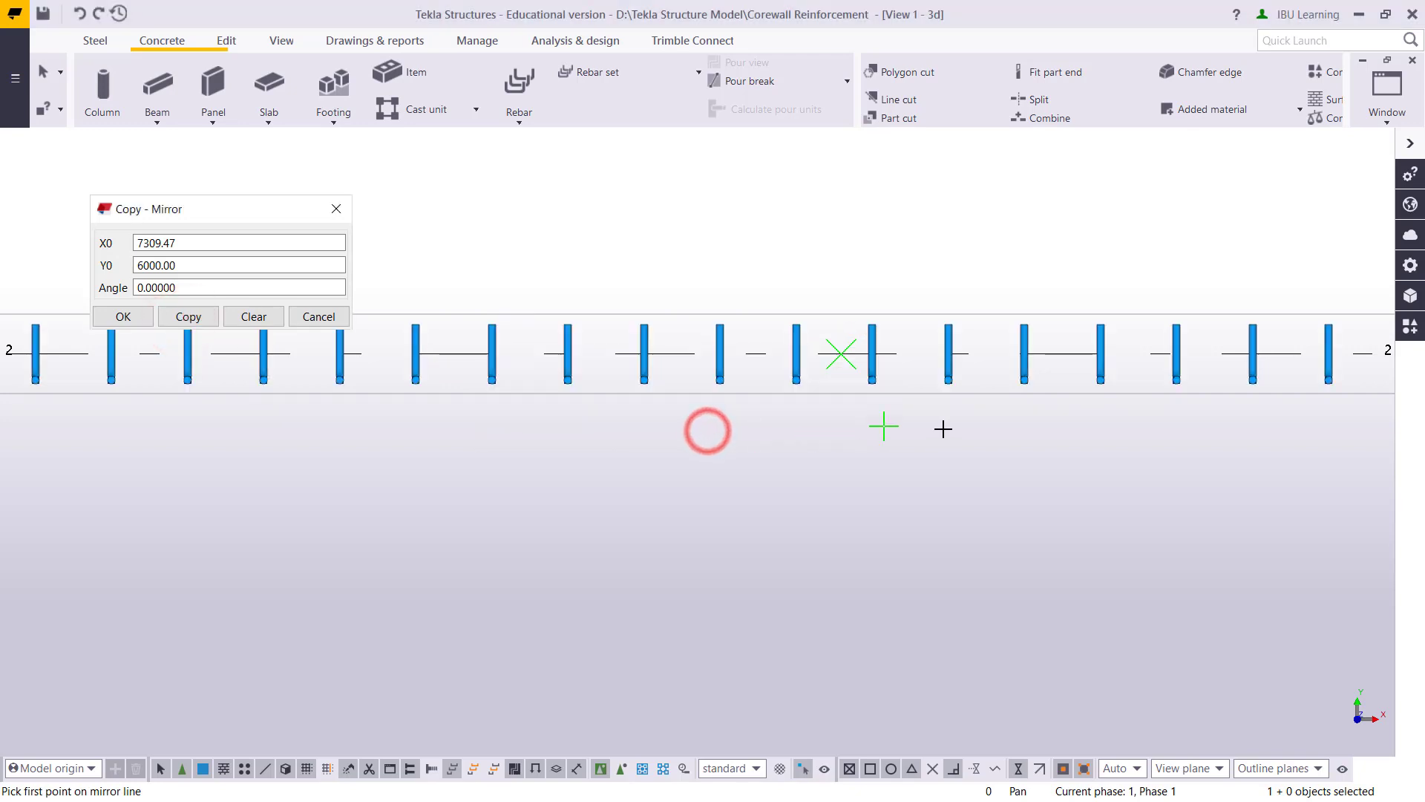
scroll(940, 428, "down", 5)
scroll(716, 429, "up", 3)
key("Escape")
- Mirror-copy the bar group in the grid line 2 wall about grid line 2 from grid line B, keeping duplicates
scroll(592, 413, "up", 3)
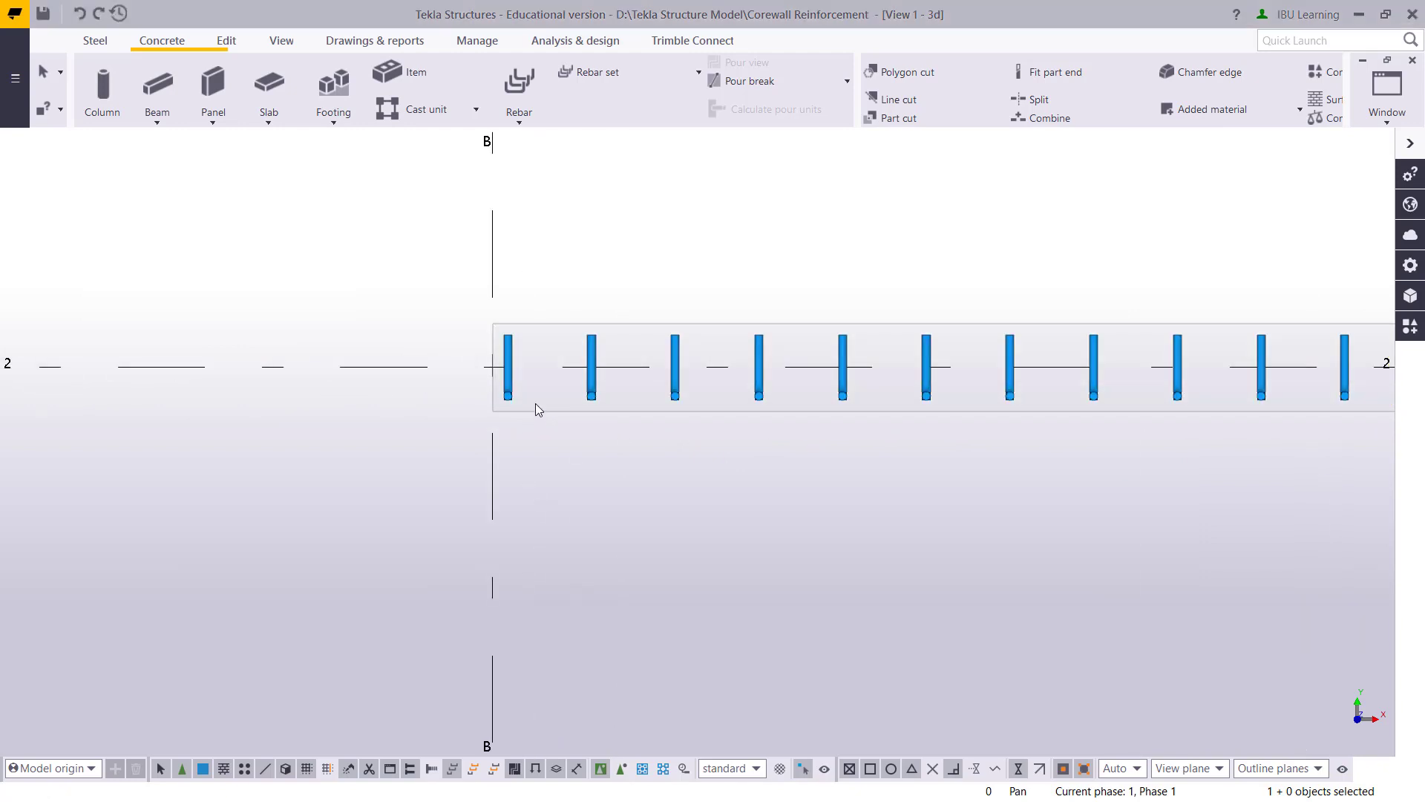
left_click(509, 387)
right_click(510, 384)
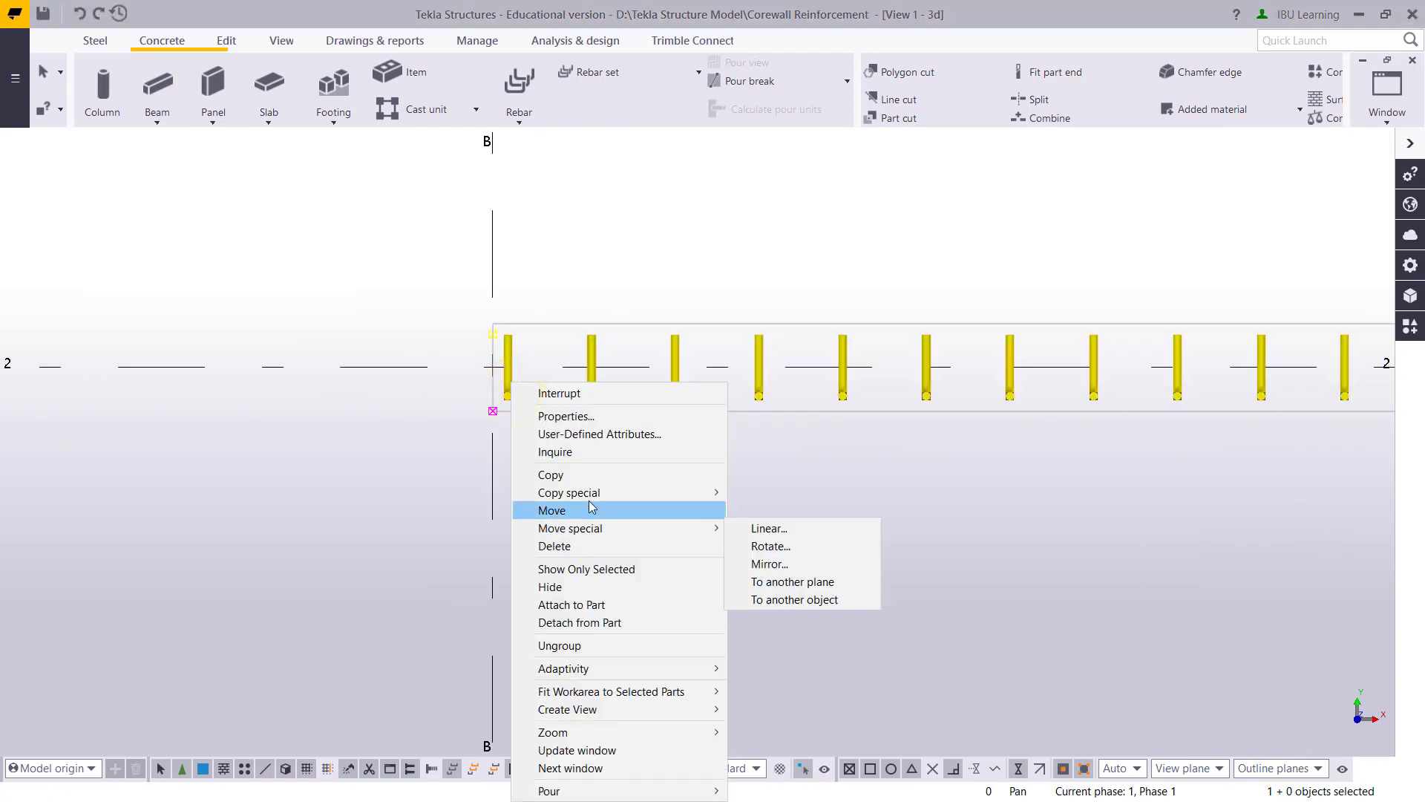
mouse_move(599, 492)
left_click(791, 526)
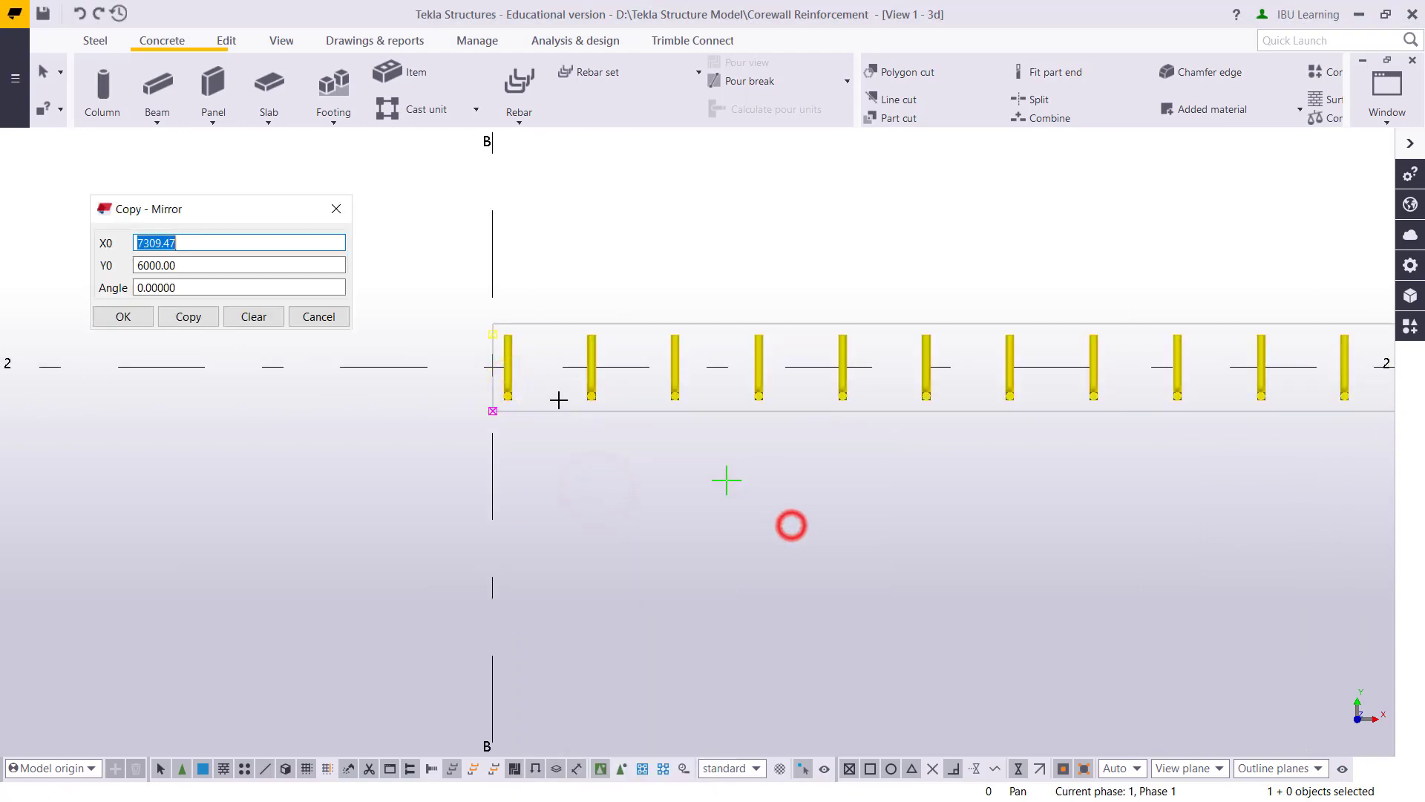
left_click(491, 367)
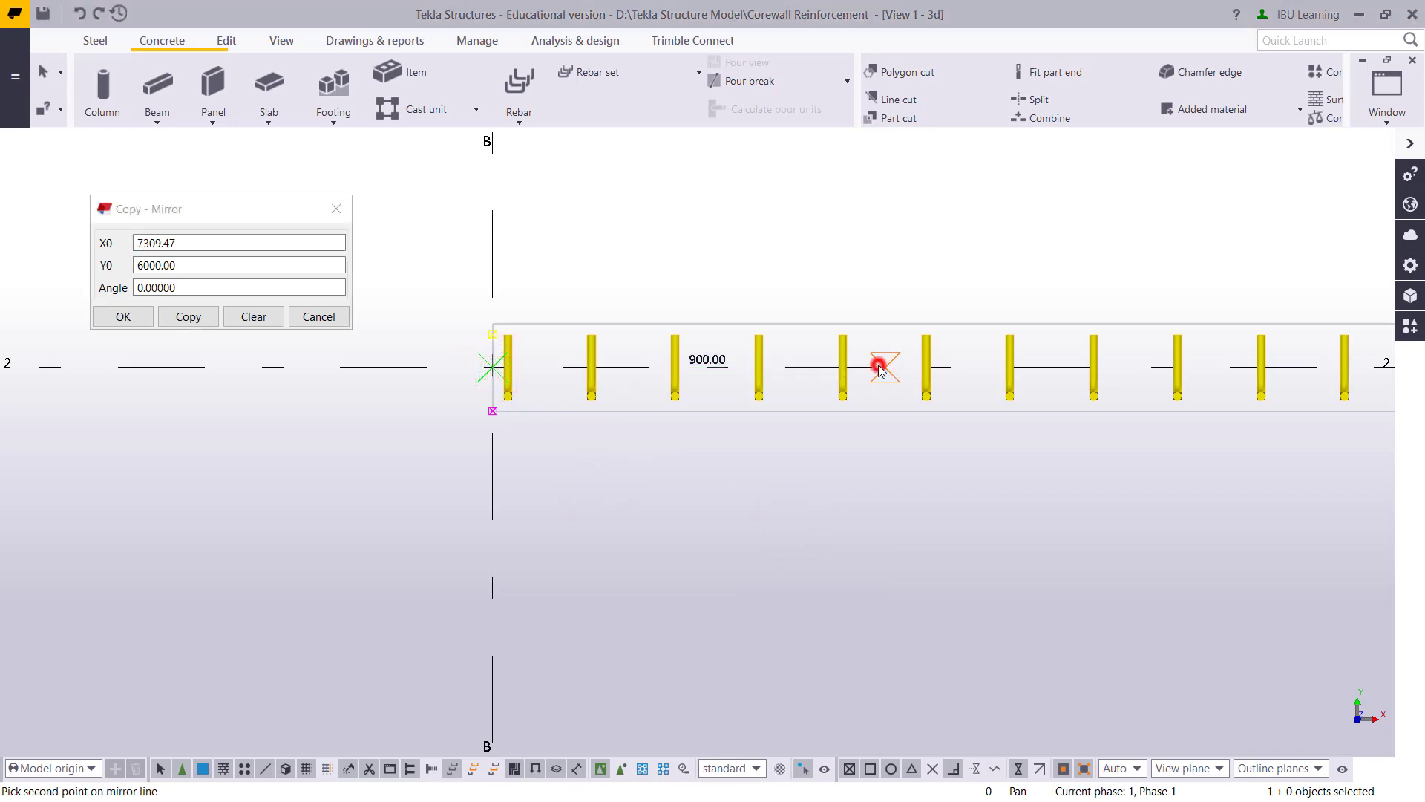
left_click(879, 367)
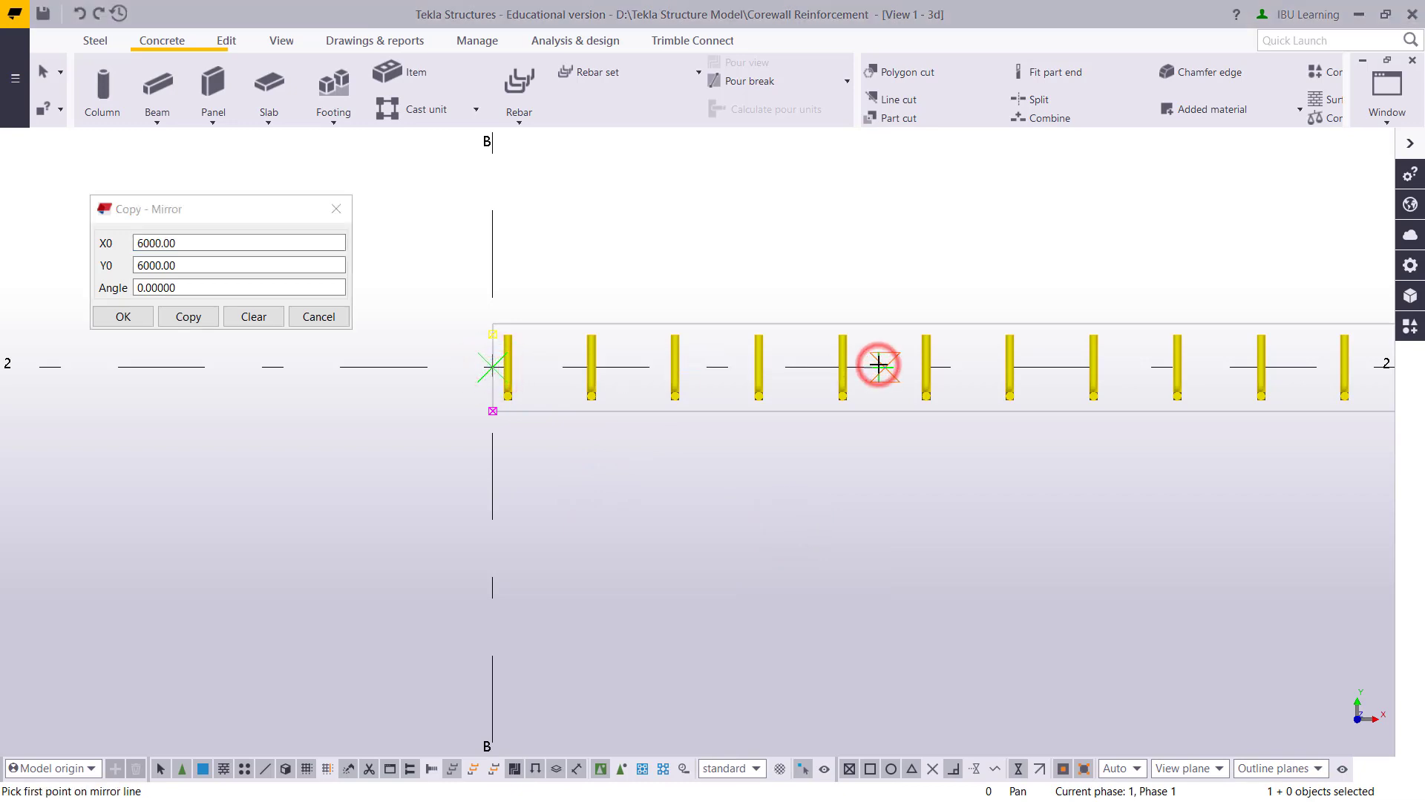
left_click(191, 317)
left_click(614, 431)
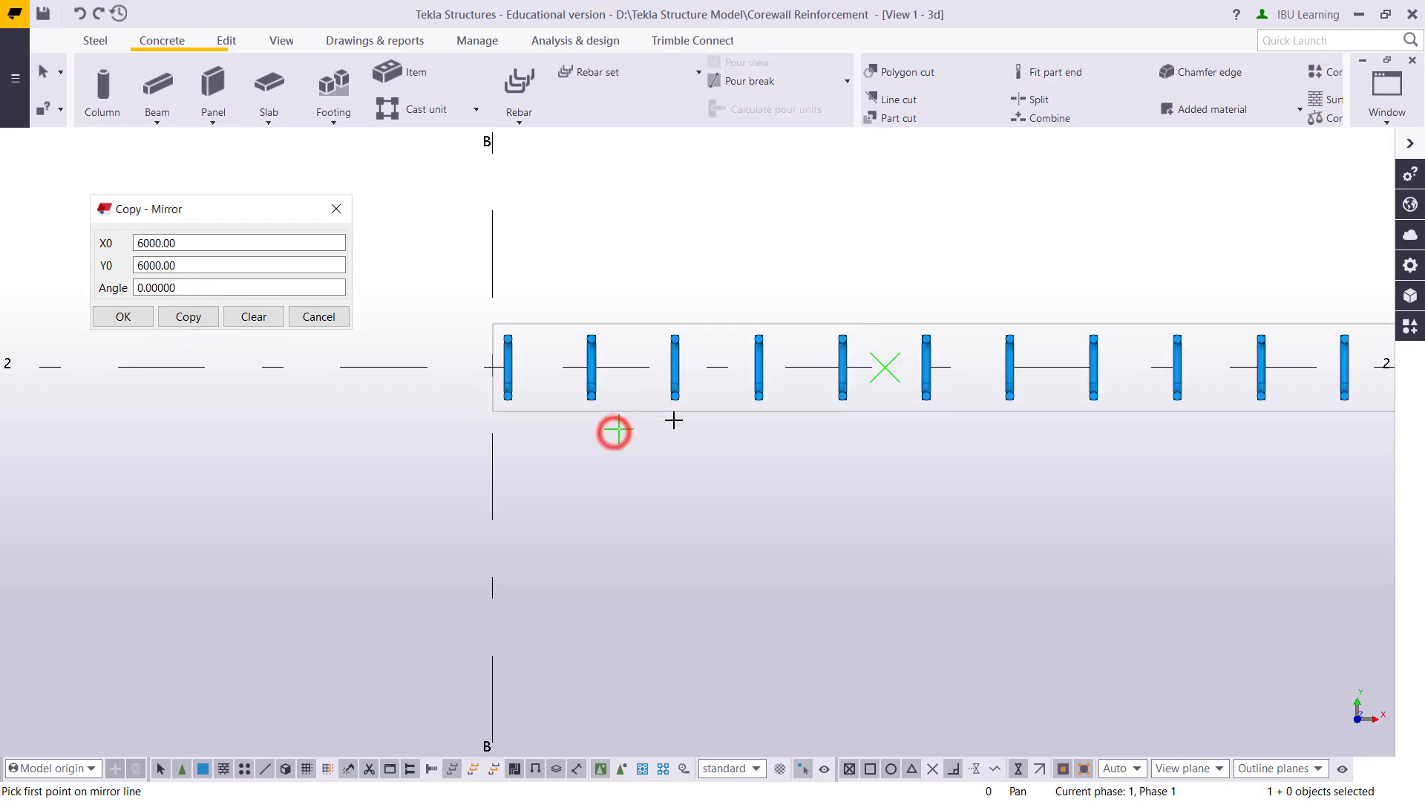
- Mirror-copy the bar group in the grid line C wall about grid line C in plan view, keeping duplicates
scroll(674, 420, "down", 5)
middle_click_drag(728, 461, 962, 502, "ctrl")
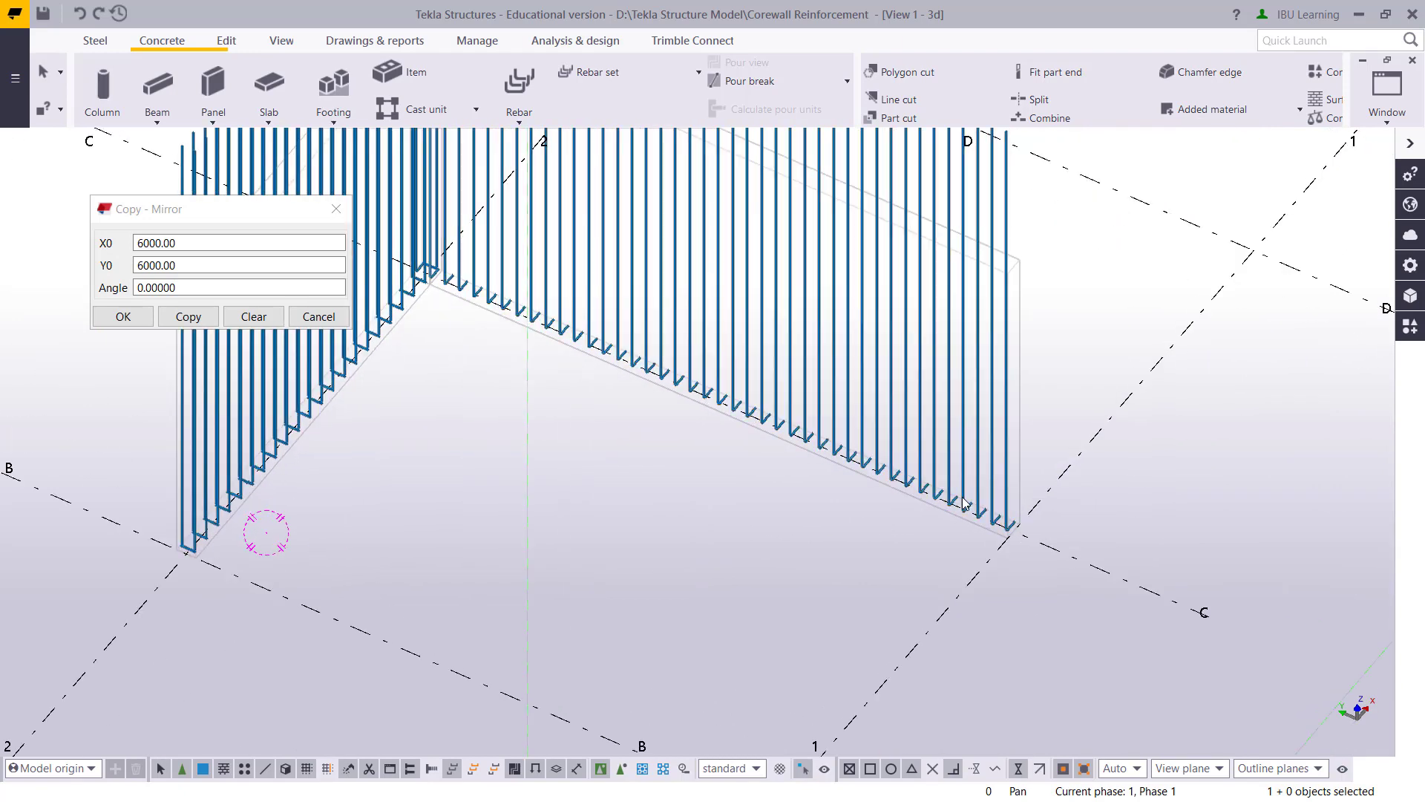
key("ctrl+p")
scroll(951, 496, "up", 5)
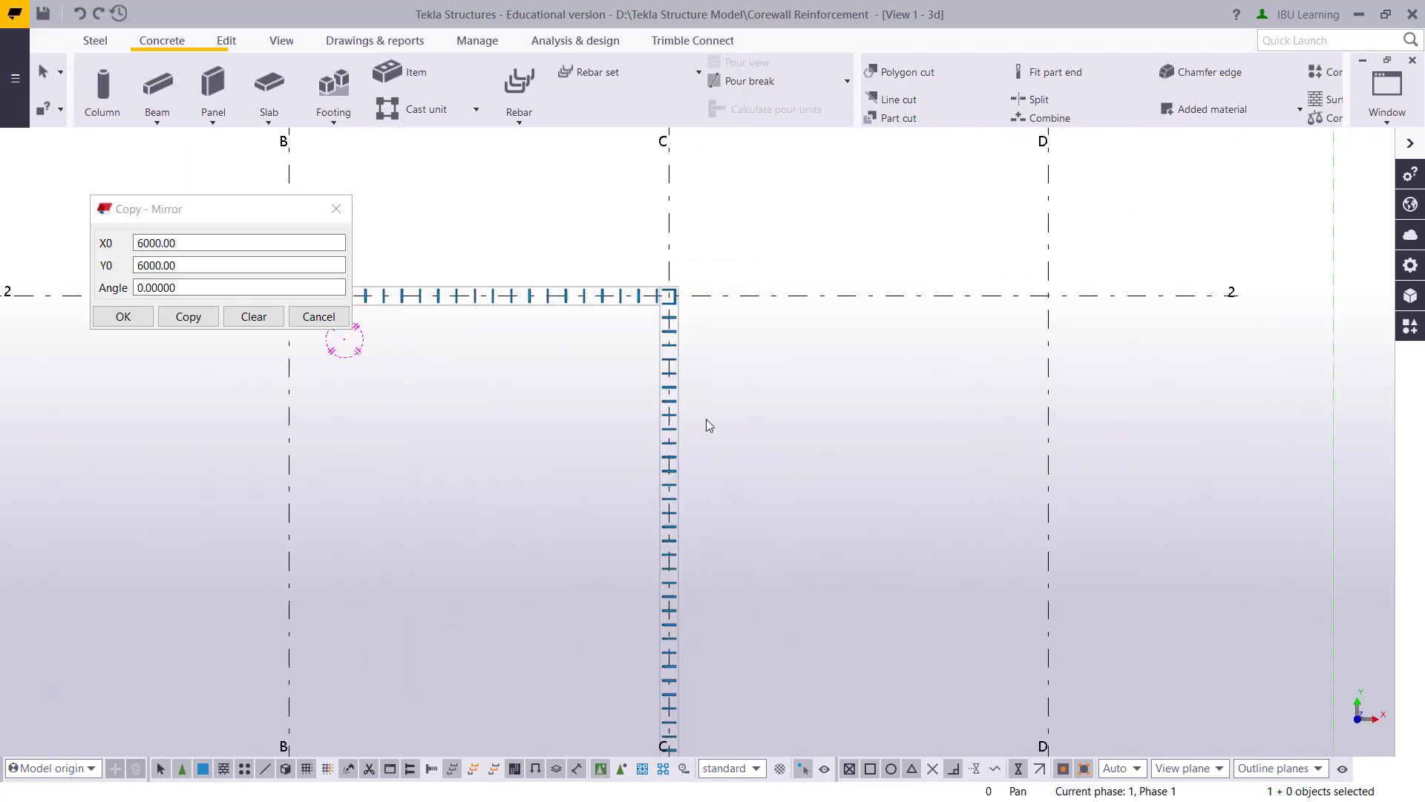
scroll(706, 425, "up", 4)
right_click(643, 314)
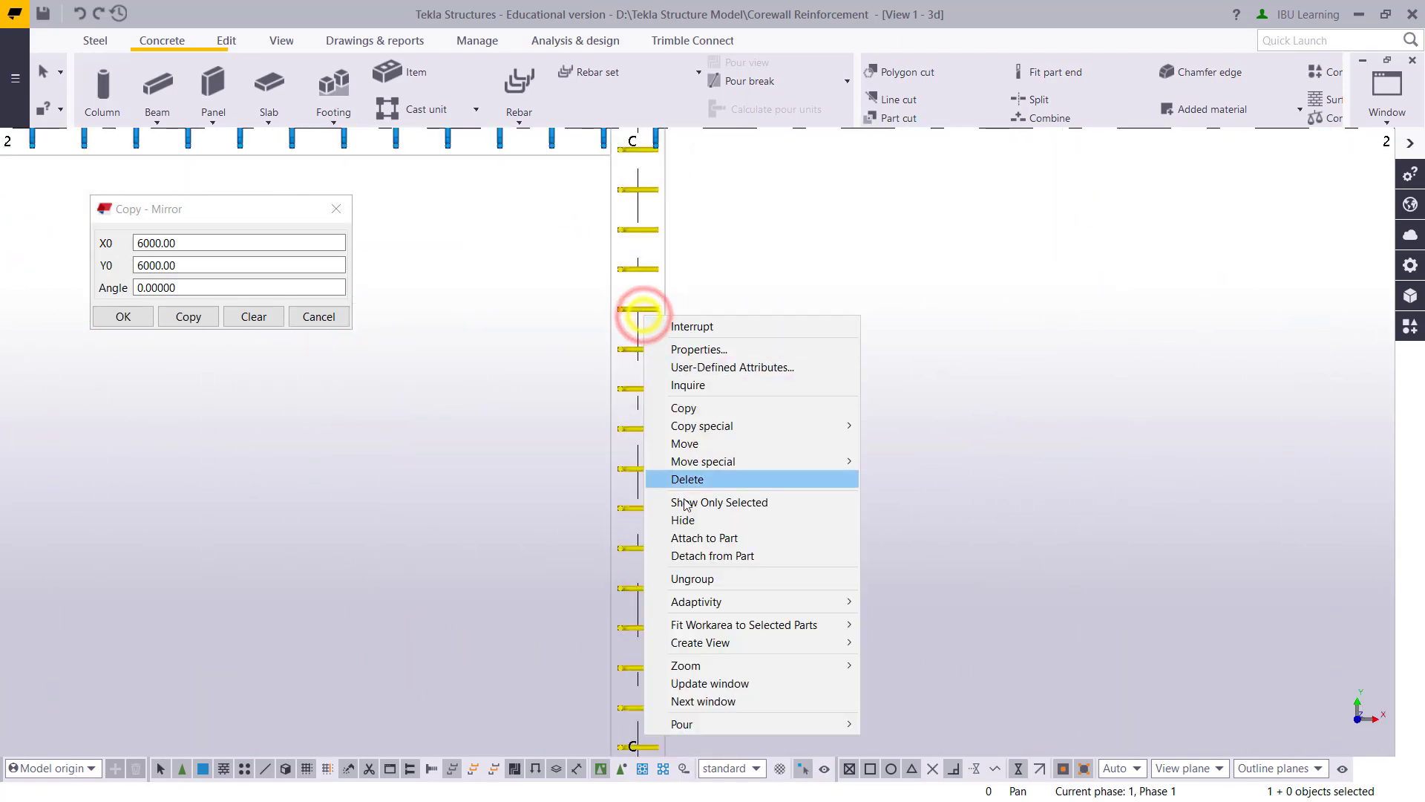
left_click(743, 426)
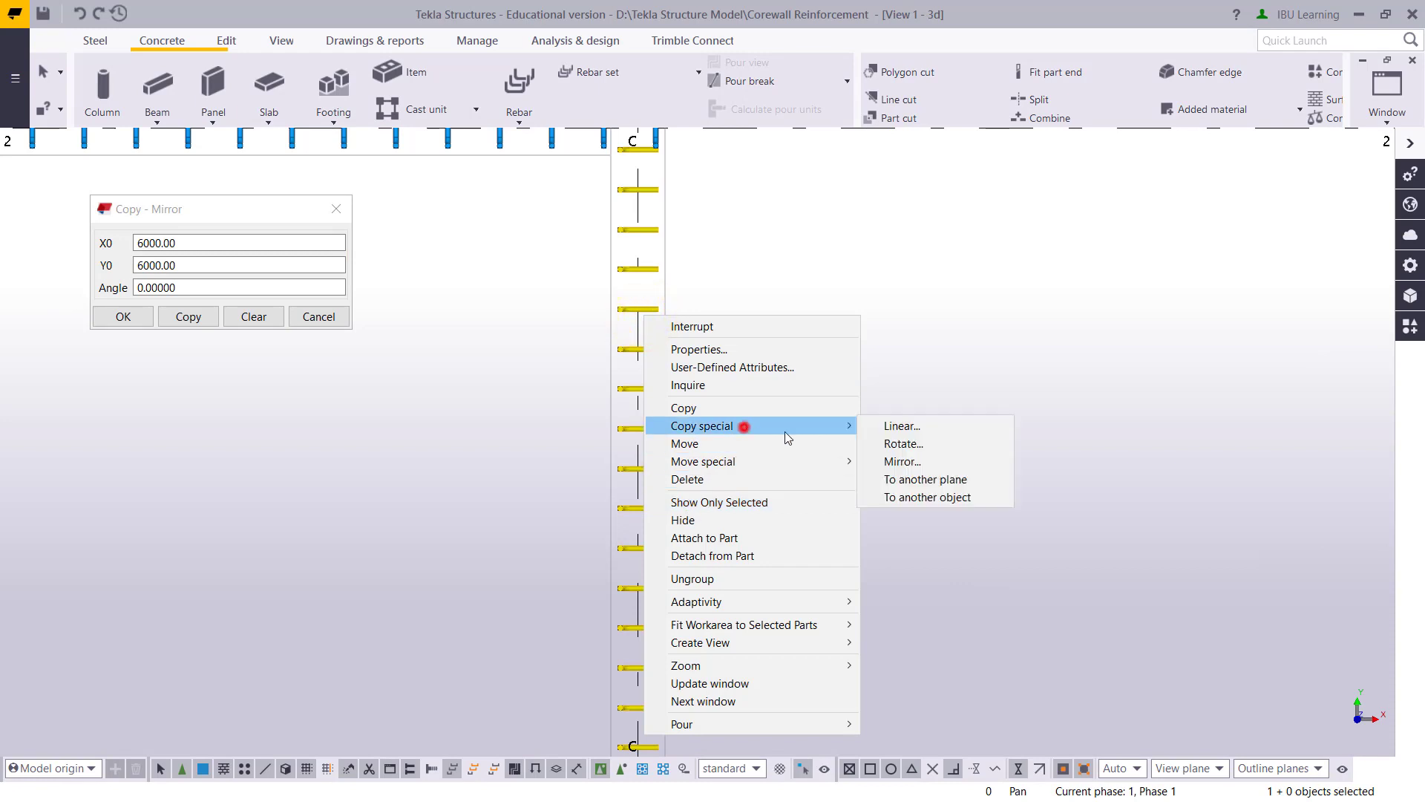
left_click(902, 461)
left_click(638, 613)
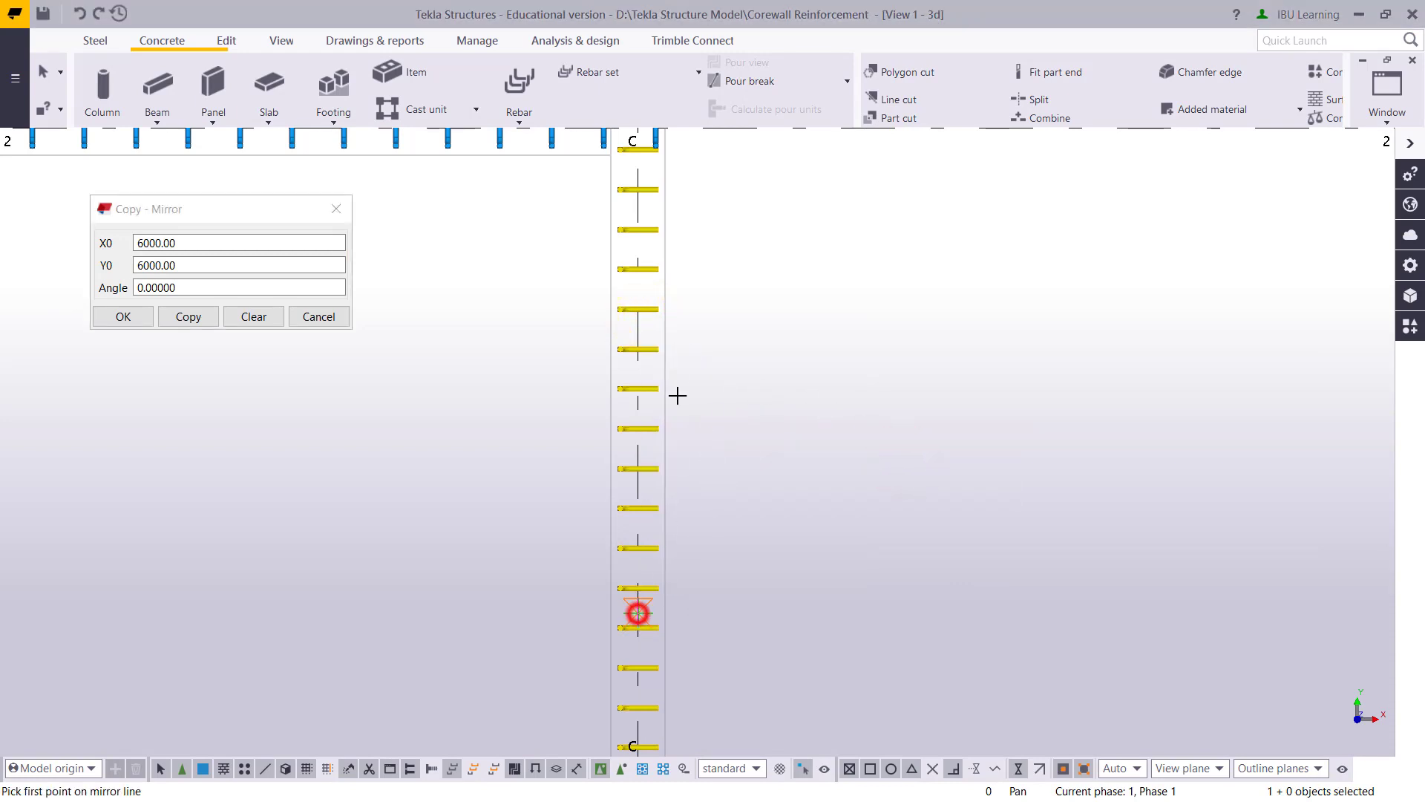
left_click(195, 317)
left_click(617, 429)
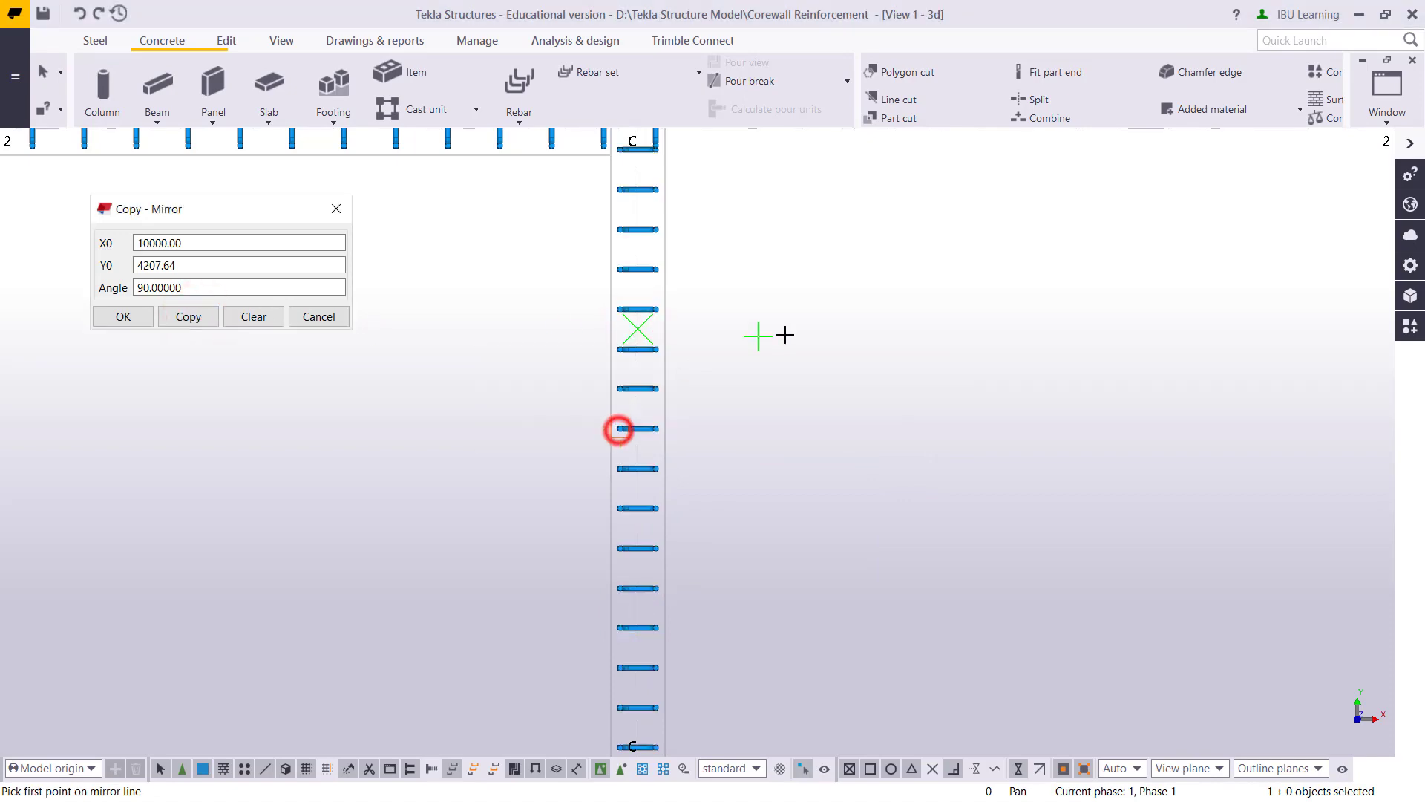
- Examine the mirrored vertical bars of both walls and their corner from several angles in 3D
scroll(781, 414, "down", 3)
middle_click_drag(798, 464, 874, 241, "ctrl")
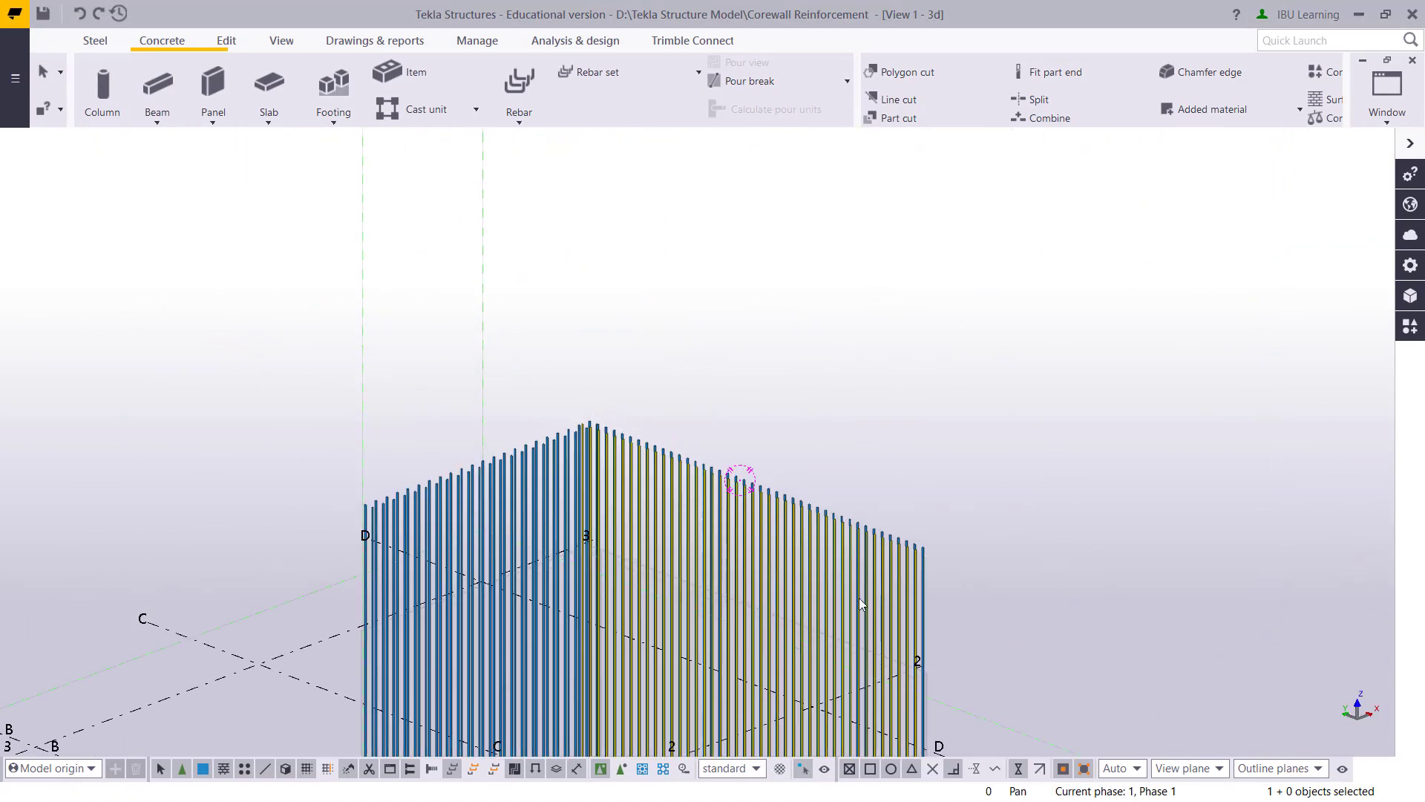
scroll(861, 596, "up", 5)
scroll(928, 384, "down", 2)
middle_click_drag(959, 458, 757, 401, "ctrl")
scroll(766, 419, "down", 3)
scroll(709, 364, "up", 5)
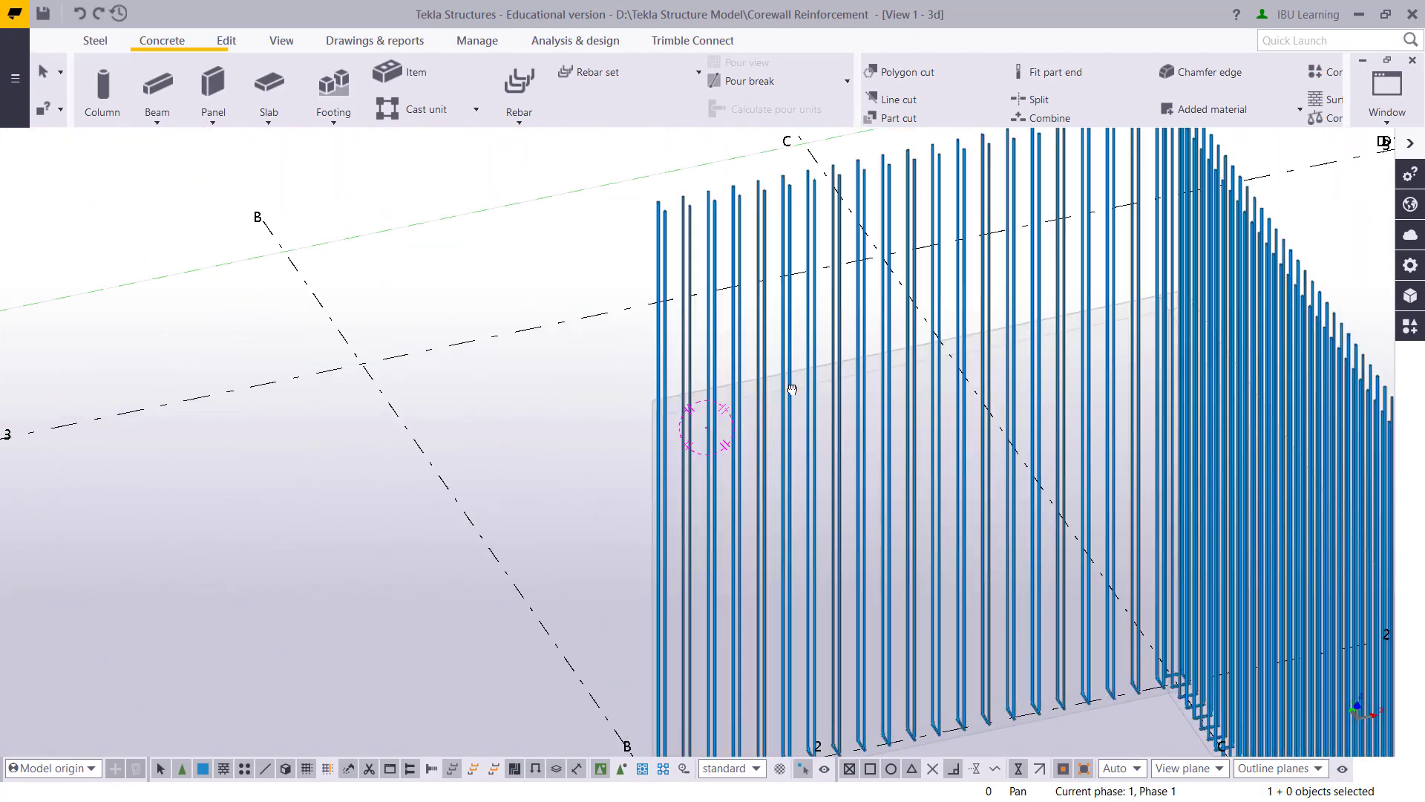
scroll(710, 364, "down", 5)
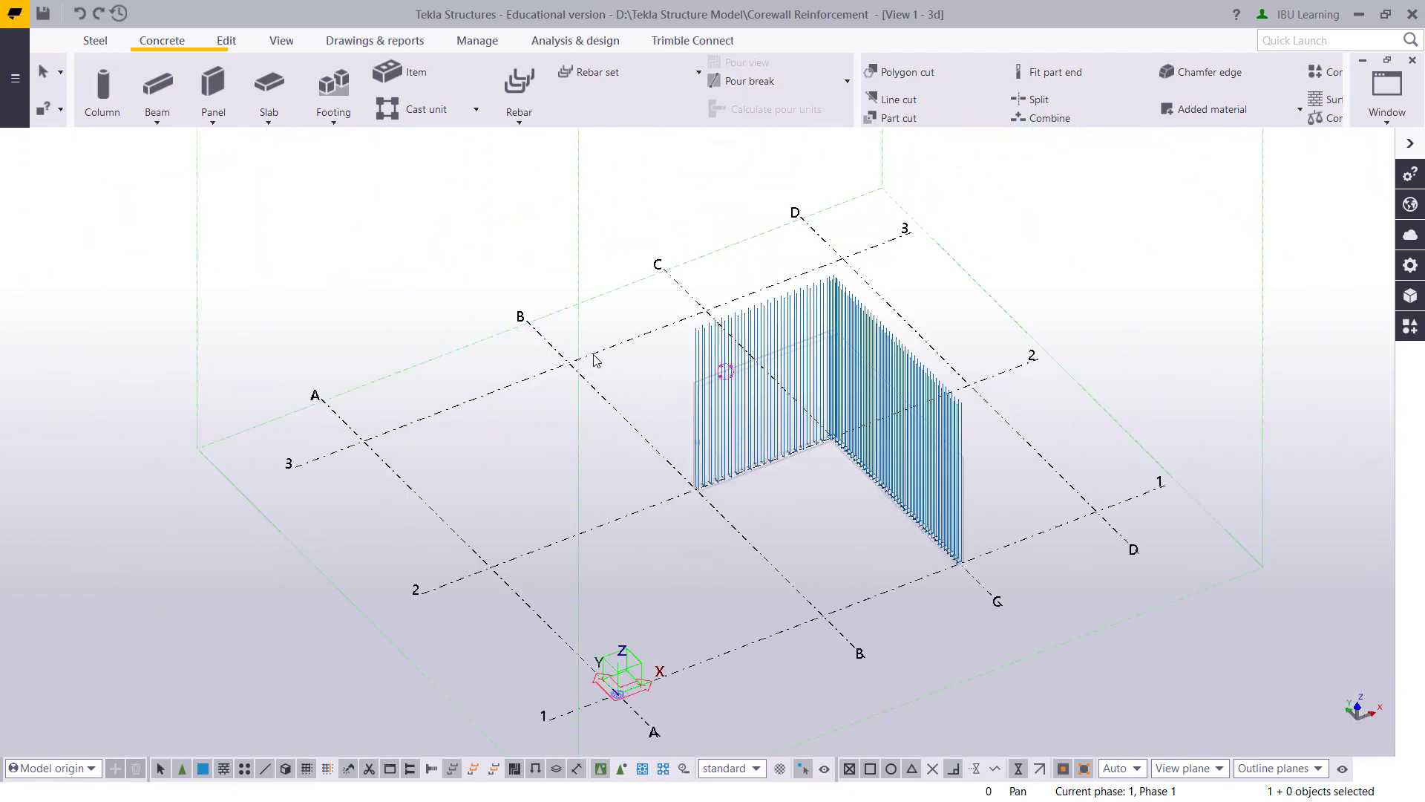
middle_click_drag(591, 357, 584, 344, "ctrl")
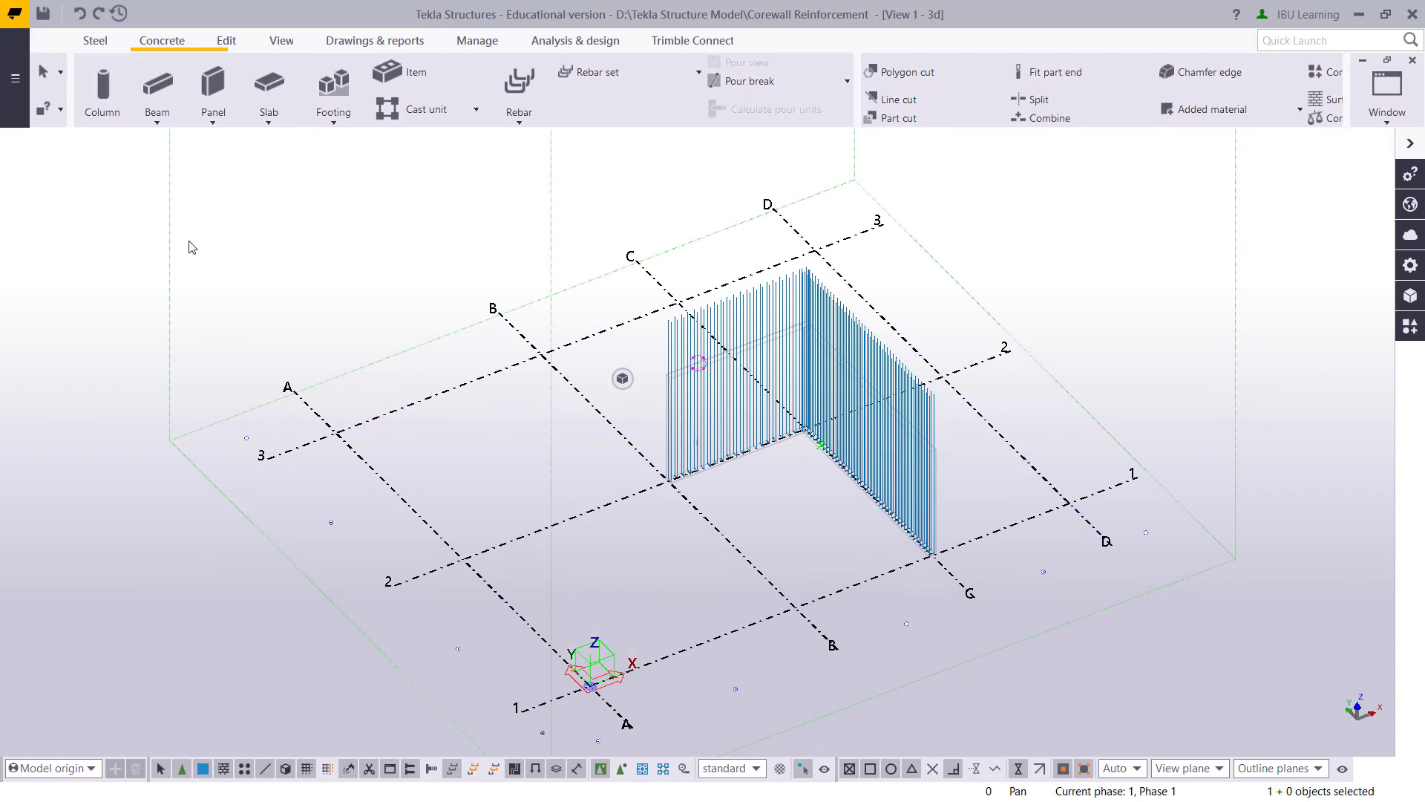
- Create all plan and elevation views along the grid lines, with the name prefixes Plan and Grid
middle_click(494, 418)
right_click(507, 369)
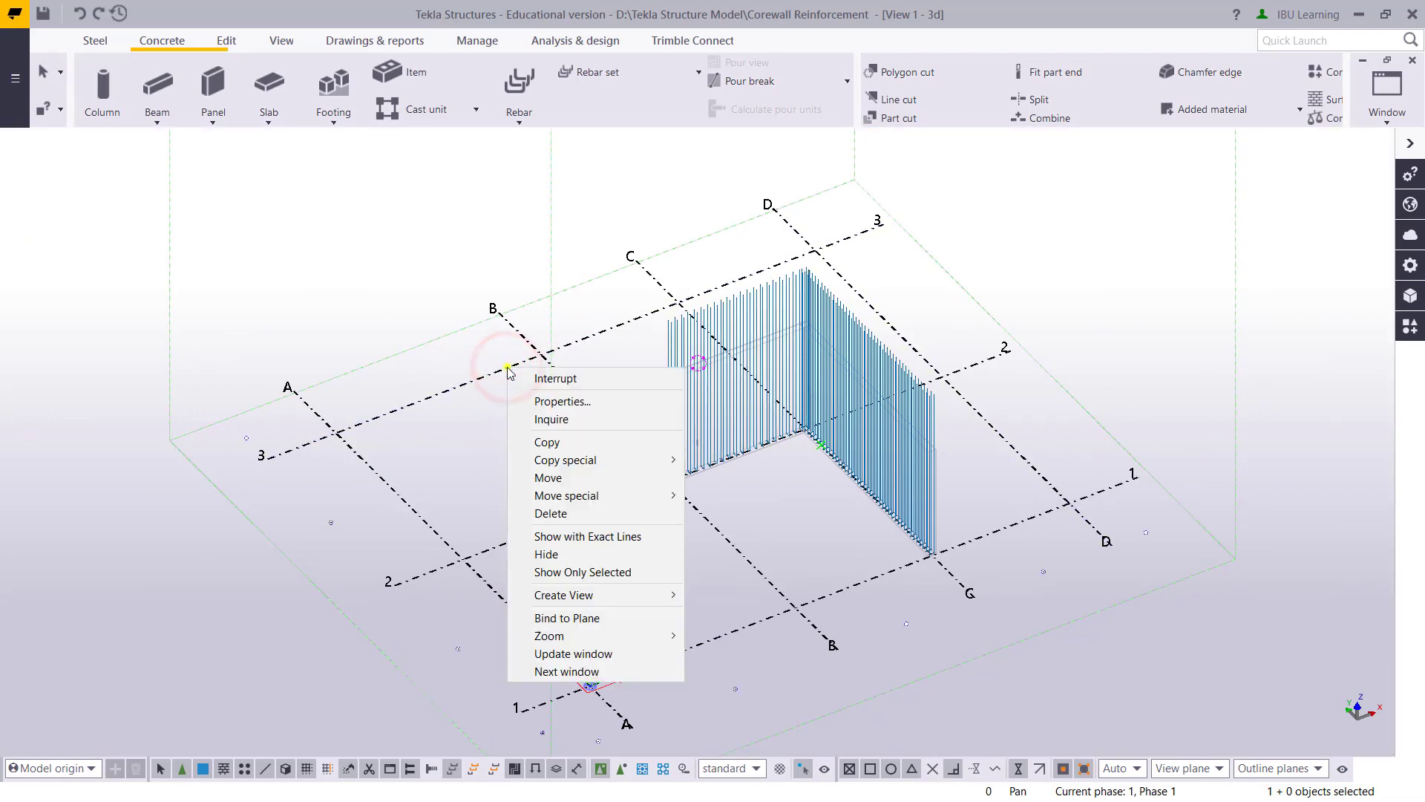
left_click(582, 596)
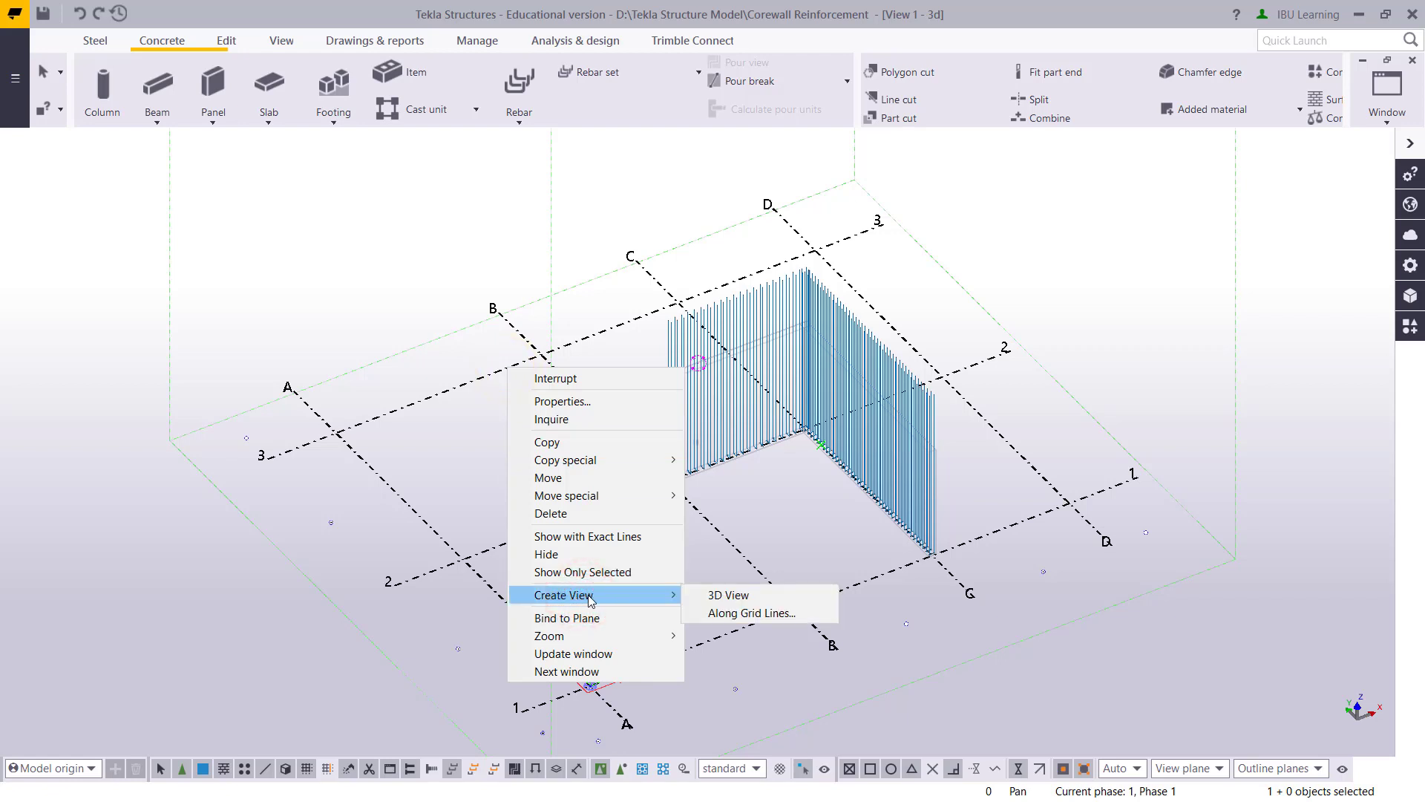
left_click(737, 616)
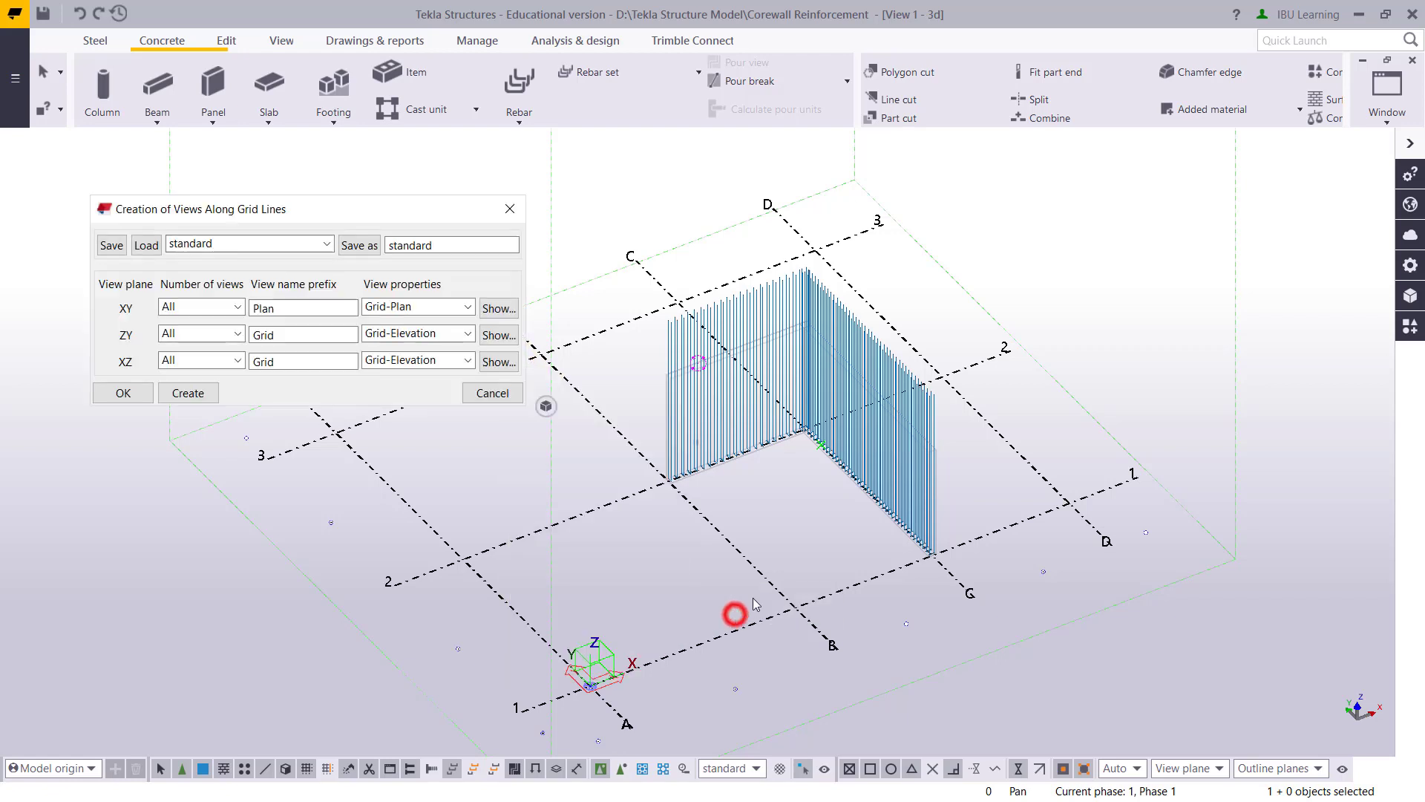
left_click(193, 399)
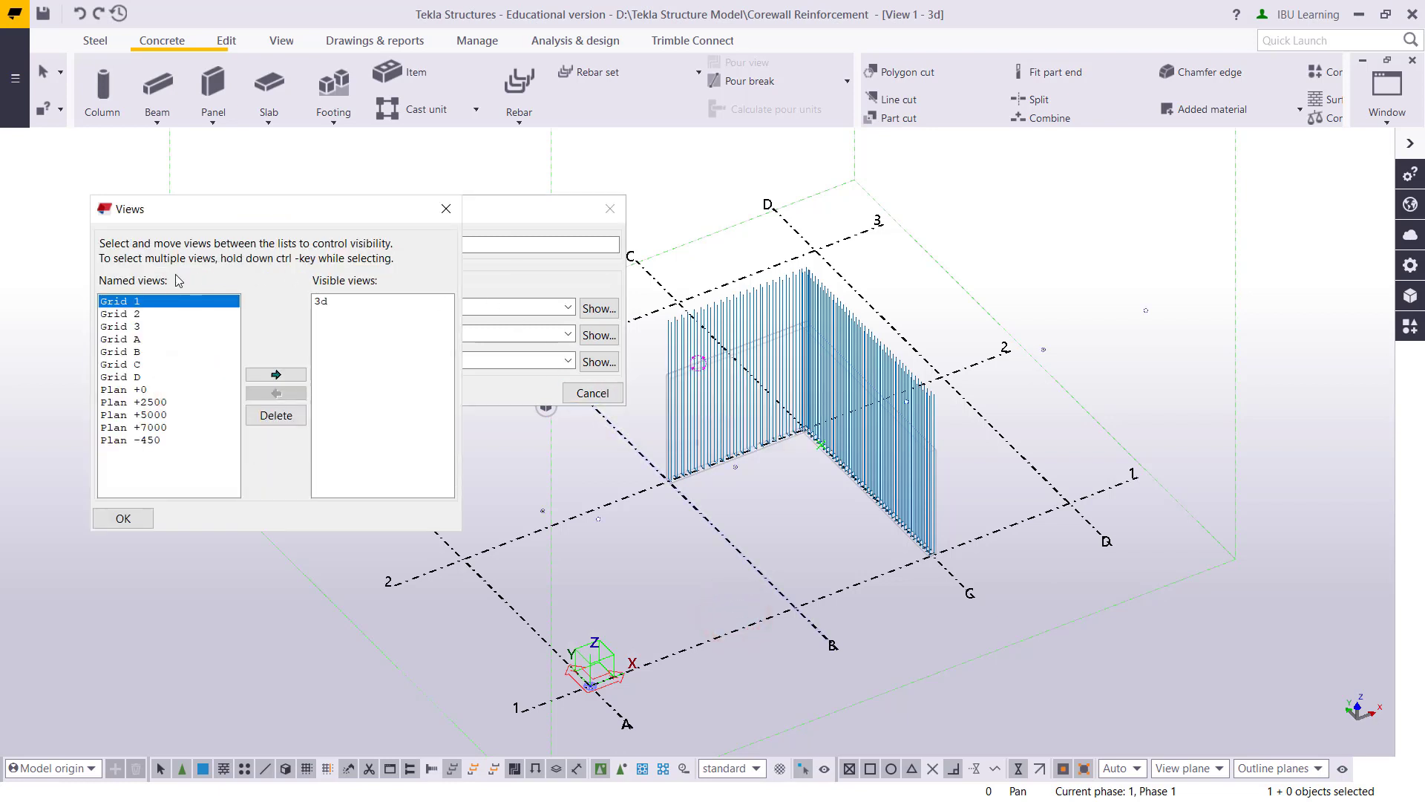
left_click_drag(156, 223, 148, 212)
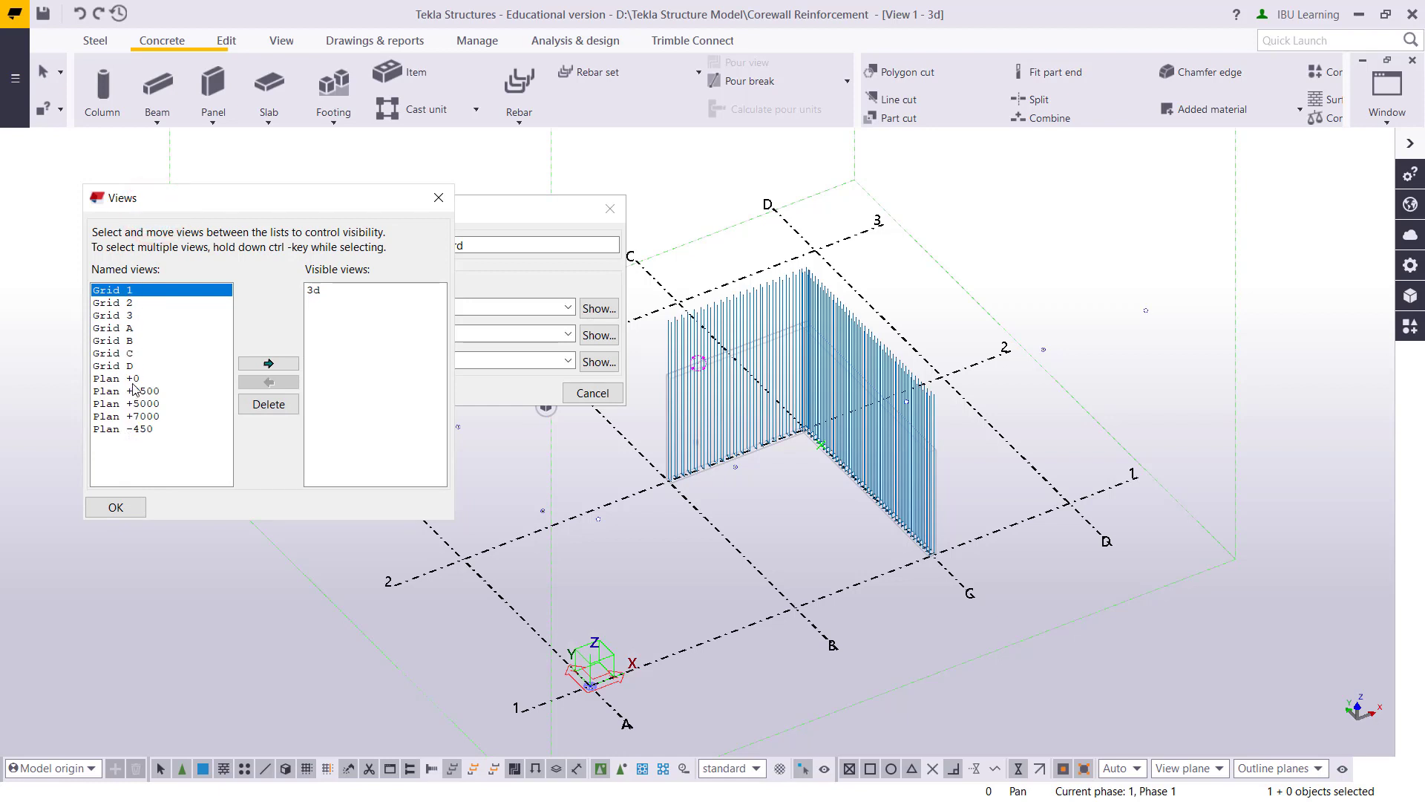
left_click(610, 209)
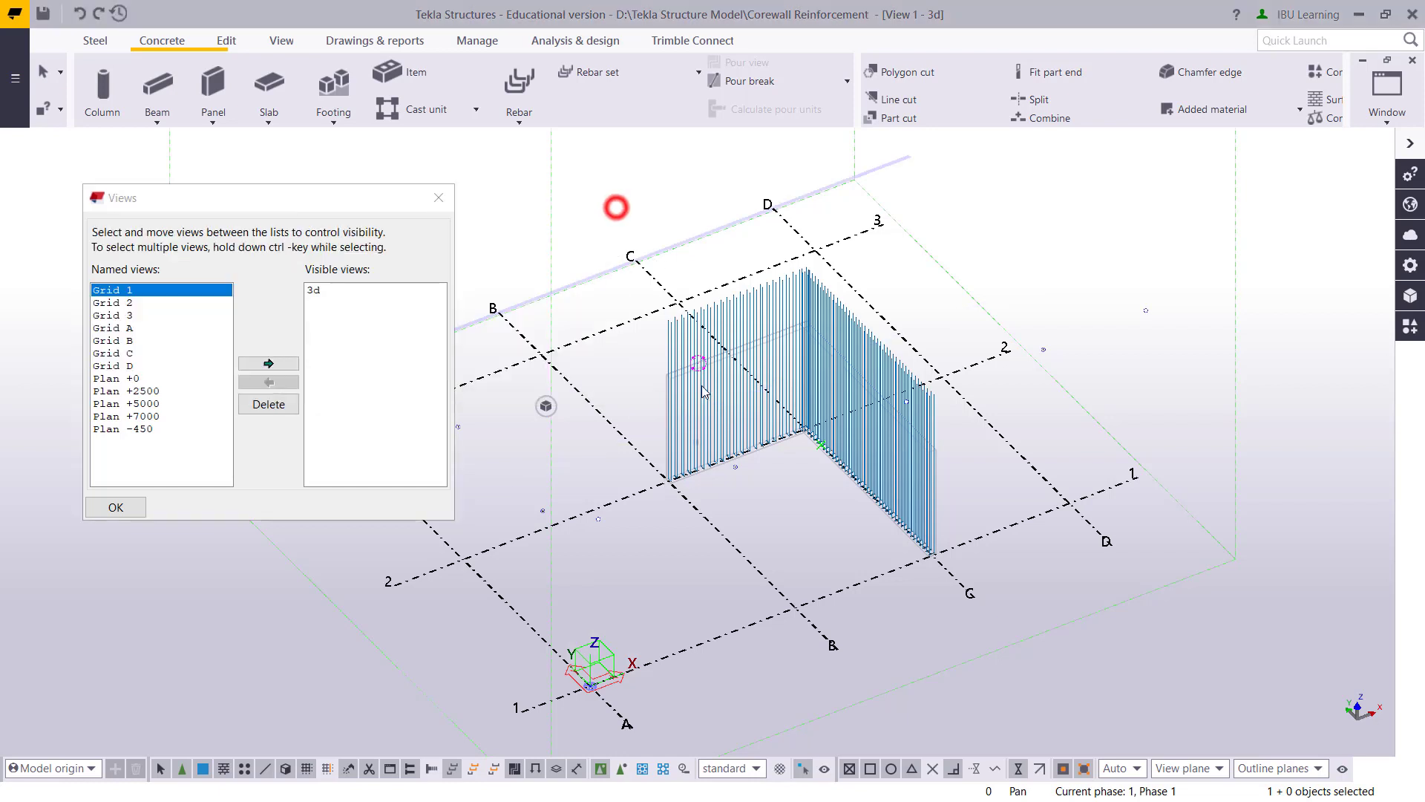
- Look through the named plan views from Plan +0 to Plan -450 in the views list
middle_click_drag(751, 530, 884, 510)
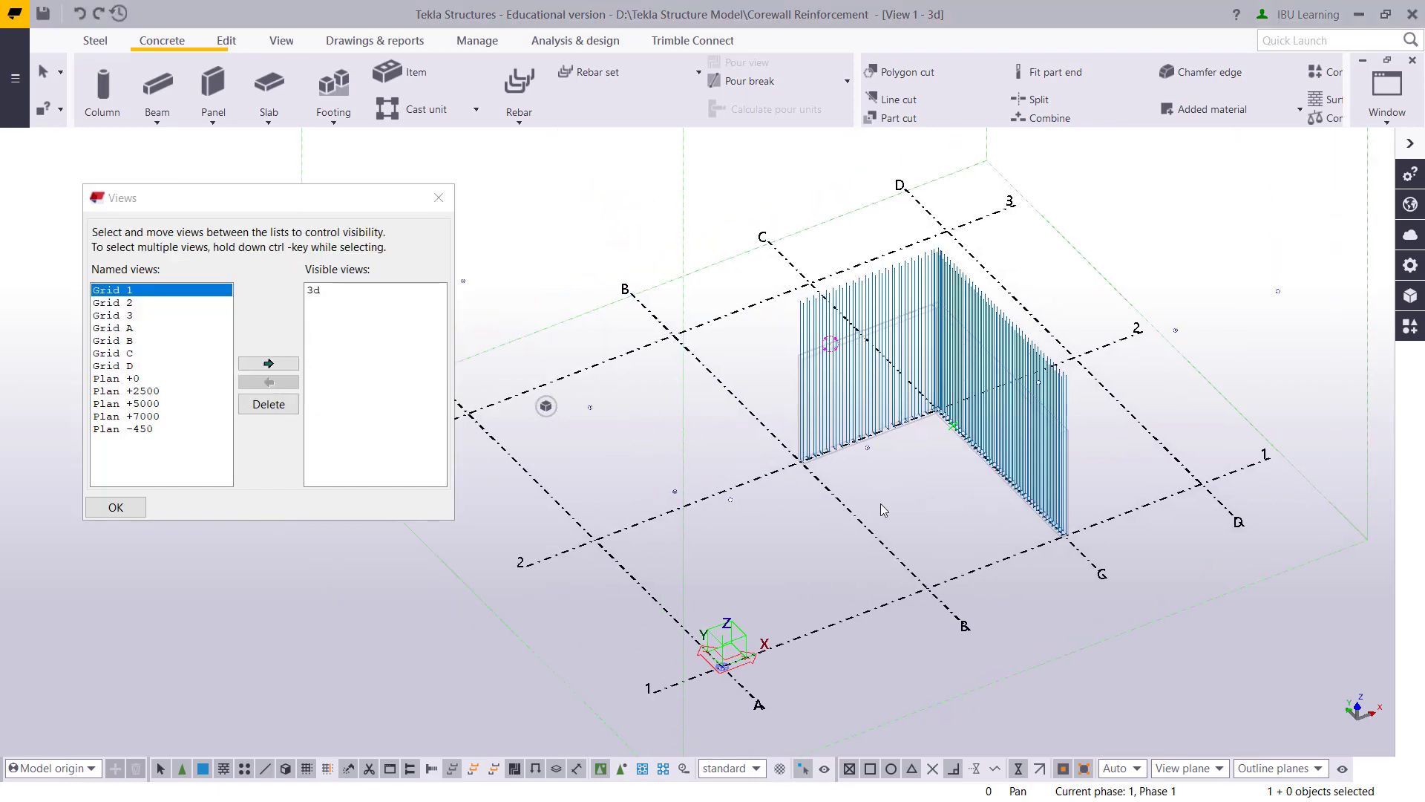
left_click(121, 390)
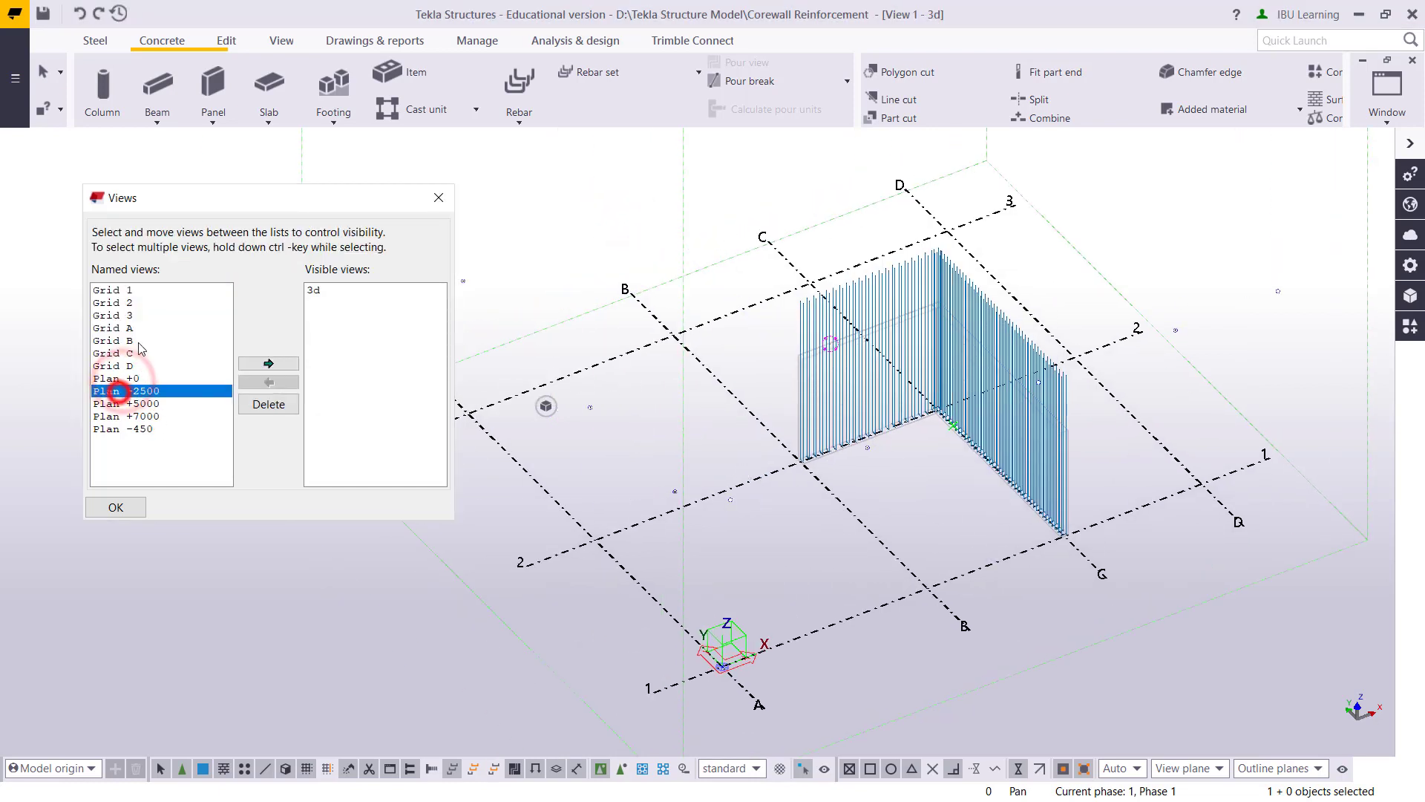
left_click(126, 379)
left_click(125, 391)
left_click(124, 404)
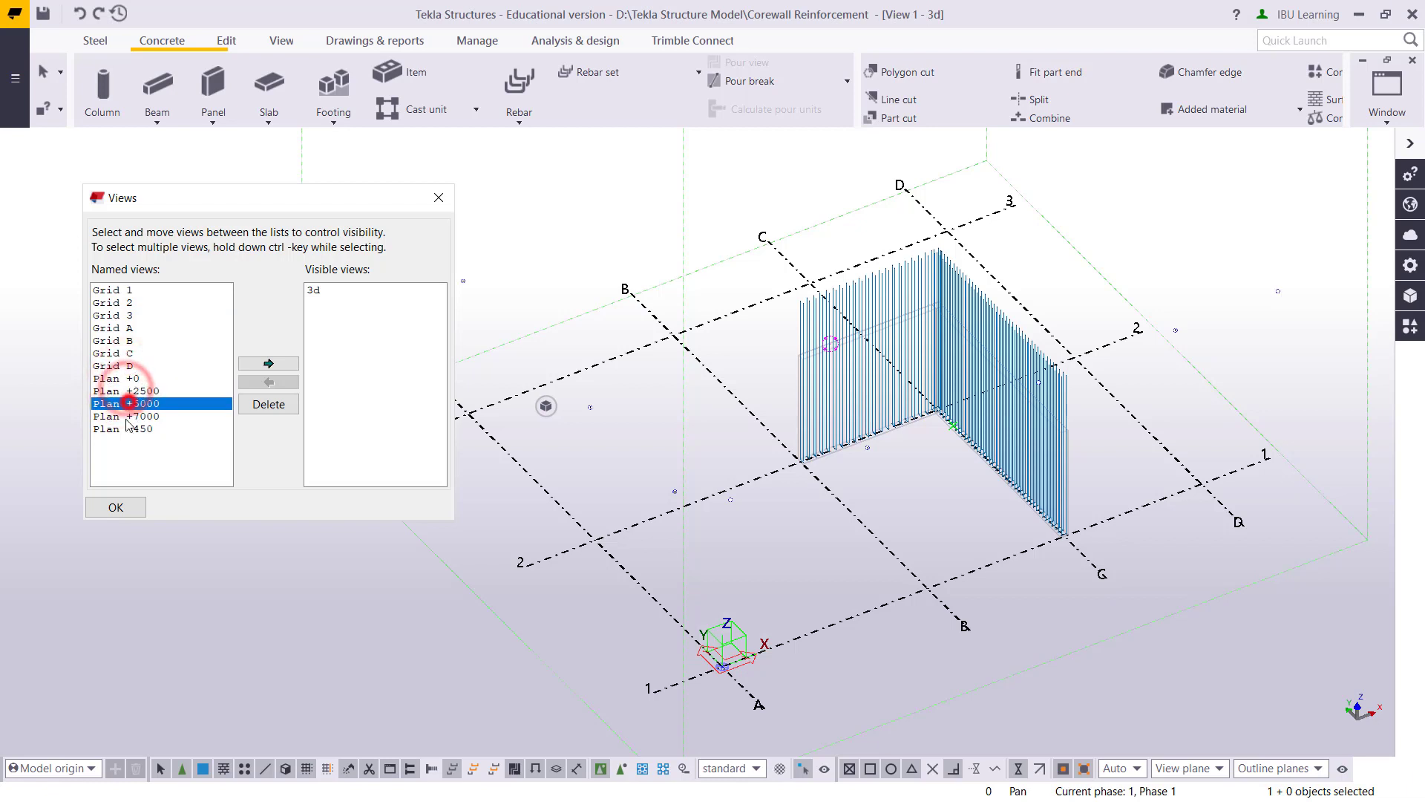
left_click(124, 416)
left_click(125, 429)
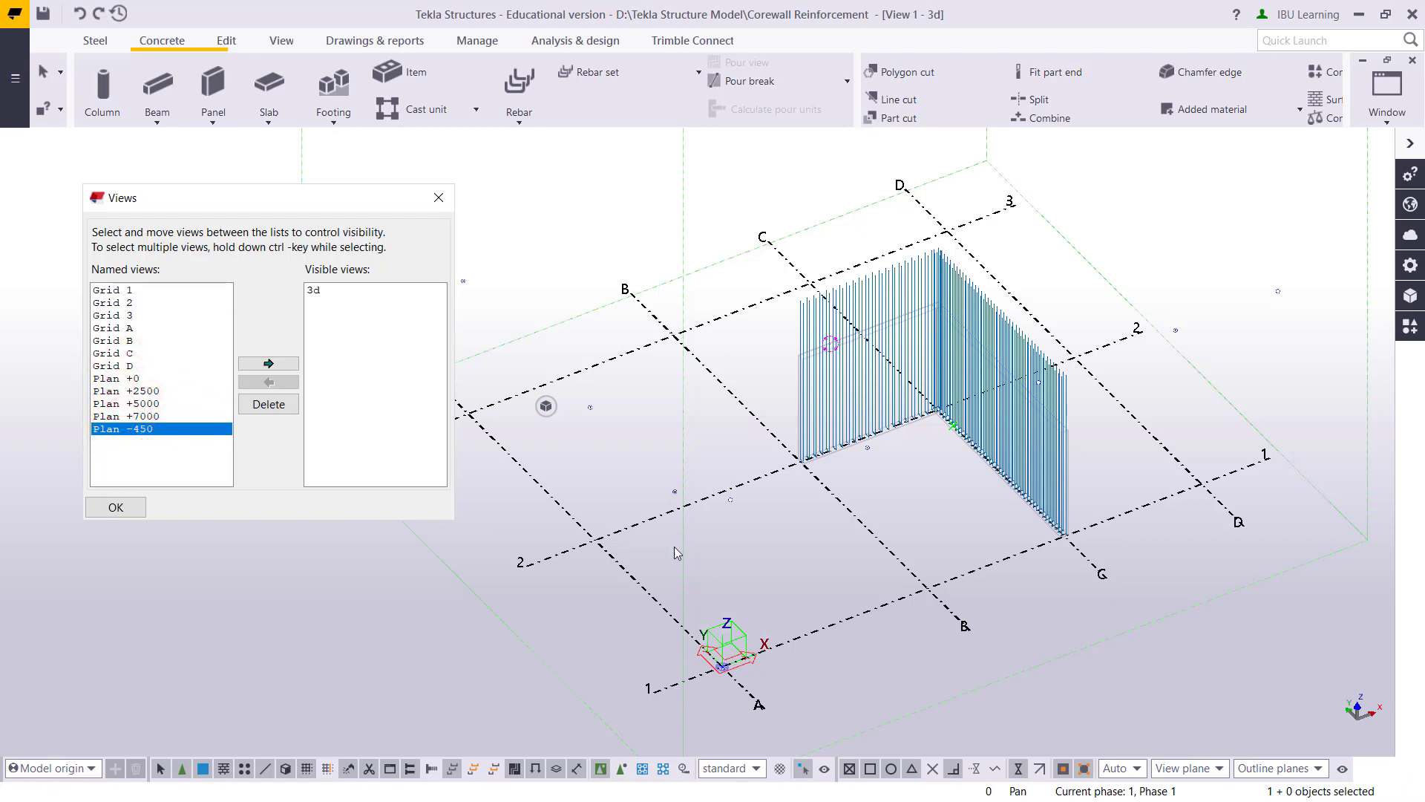
middle_click_drag(767, 520, 837, 514)
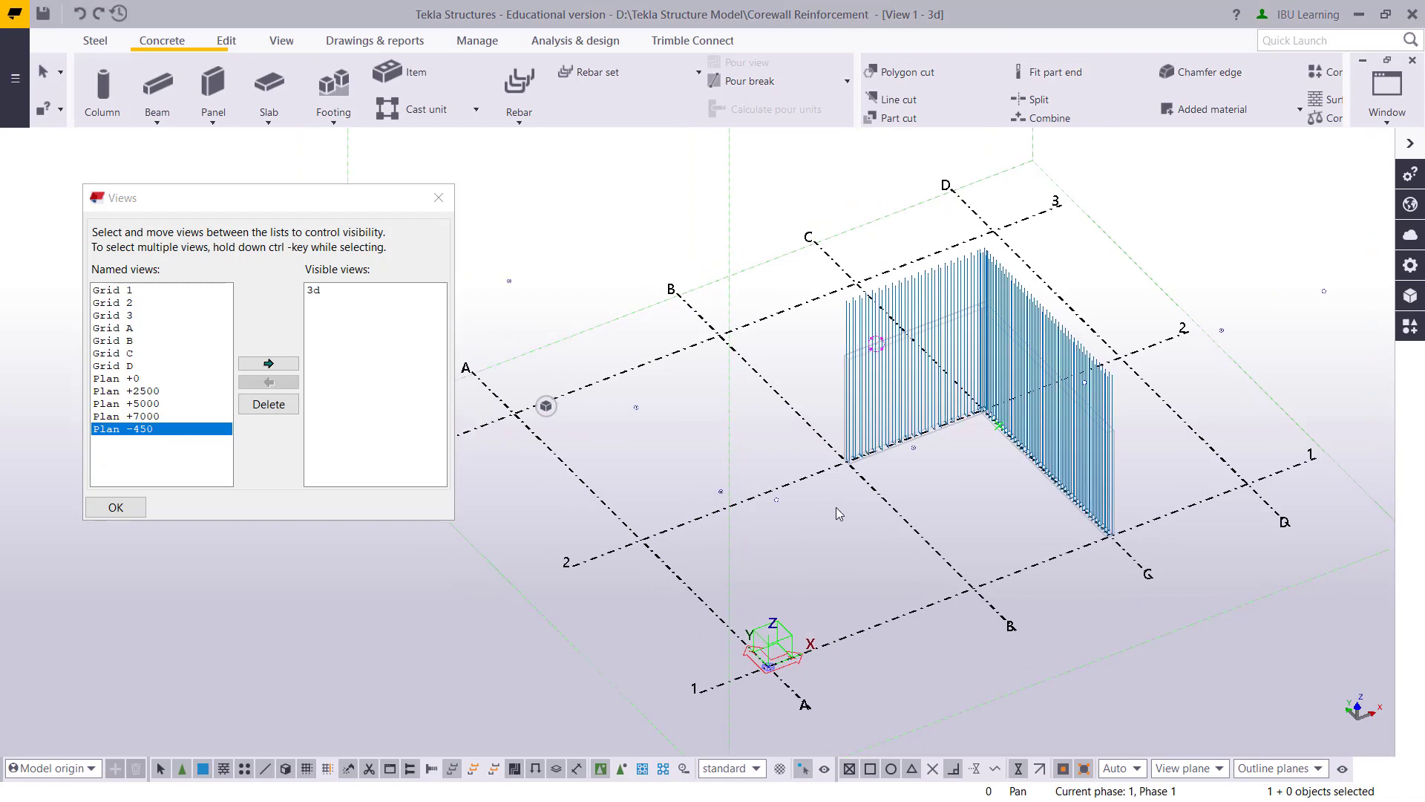
- Open the Grid B elevation view at the upper end of the grid line 2 wall
double_click(121, 342)
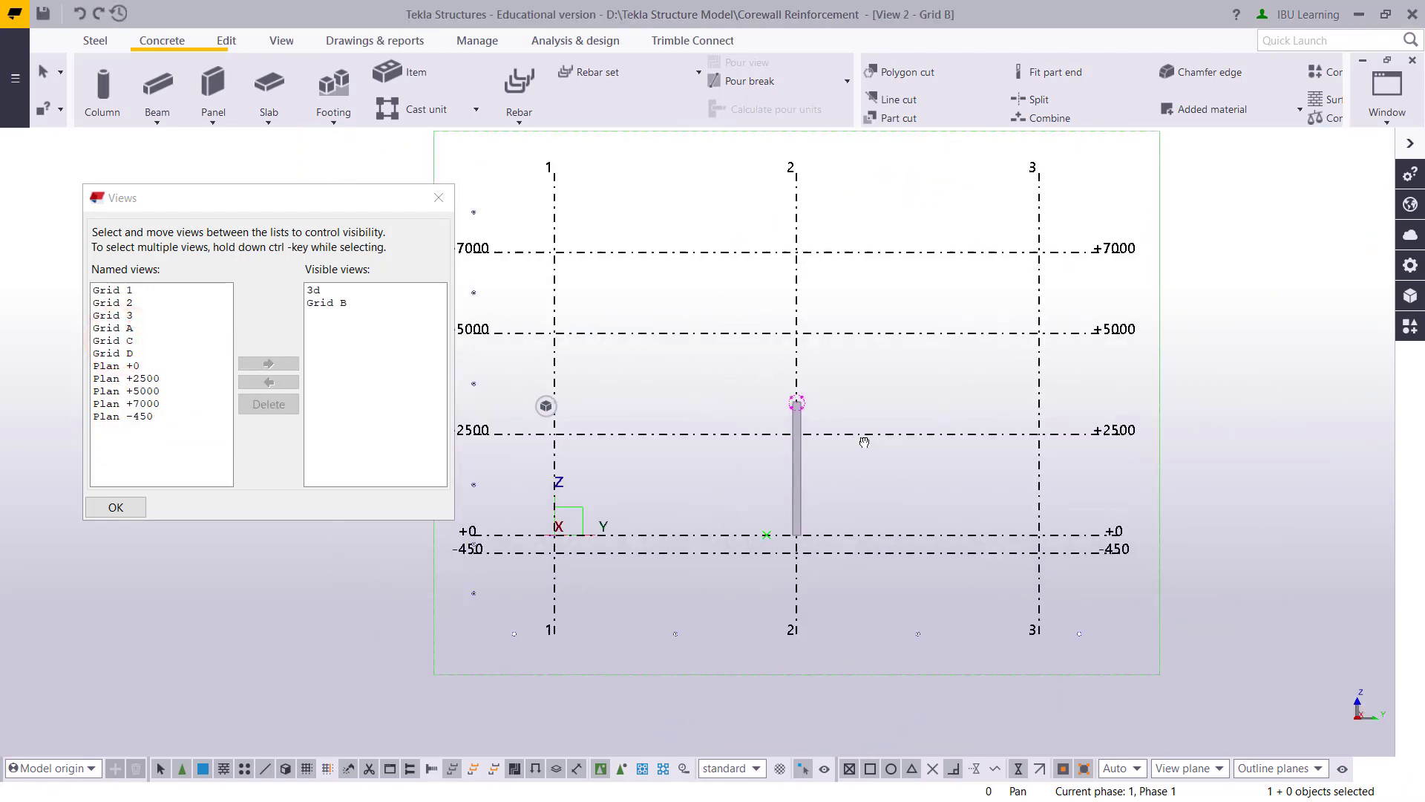
scroll(809, 430, "up", 5)
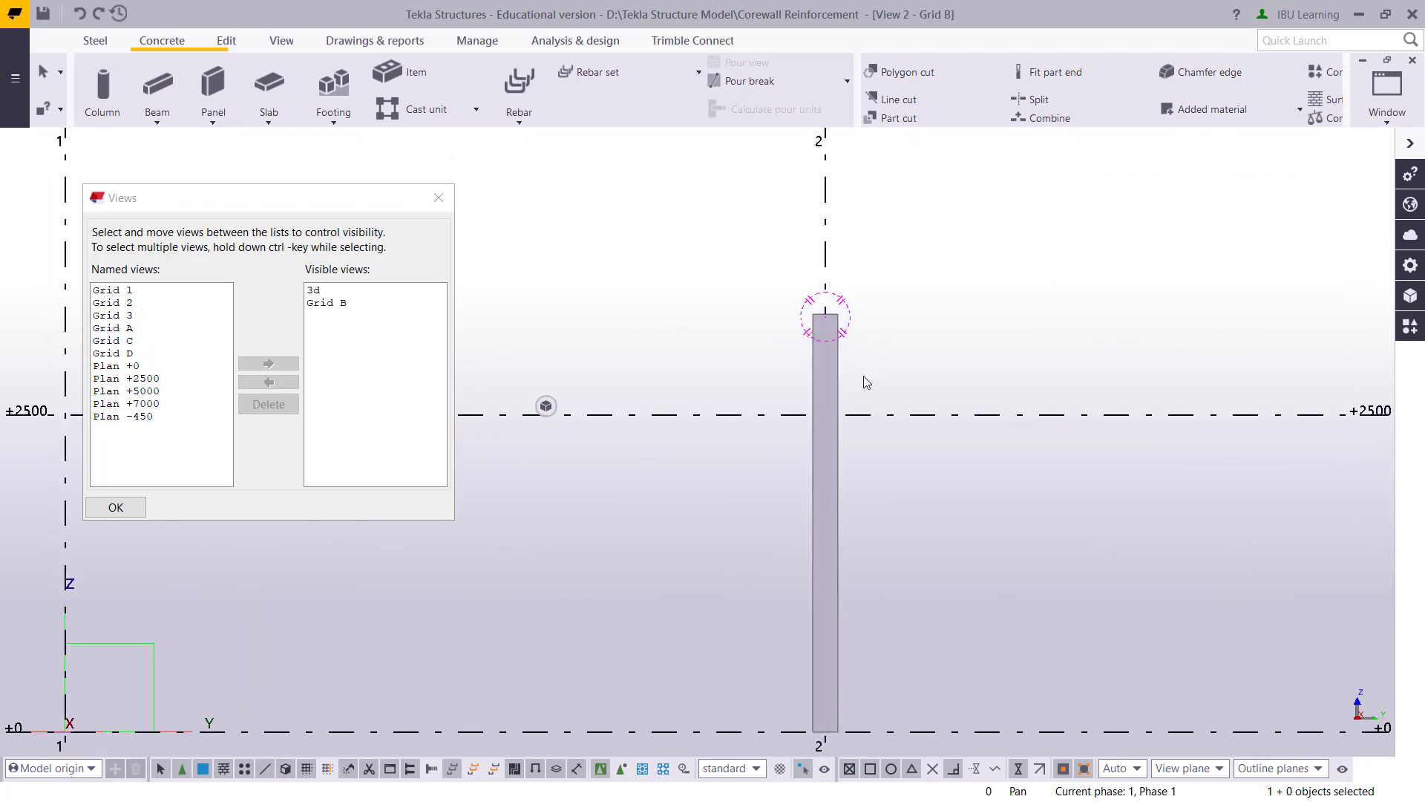
scroll(836, 385, "up", 3)
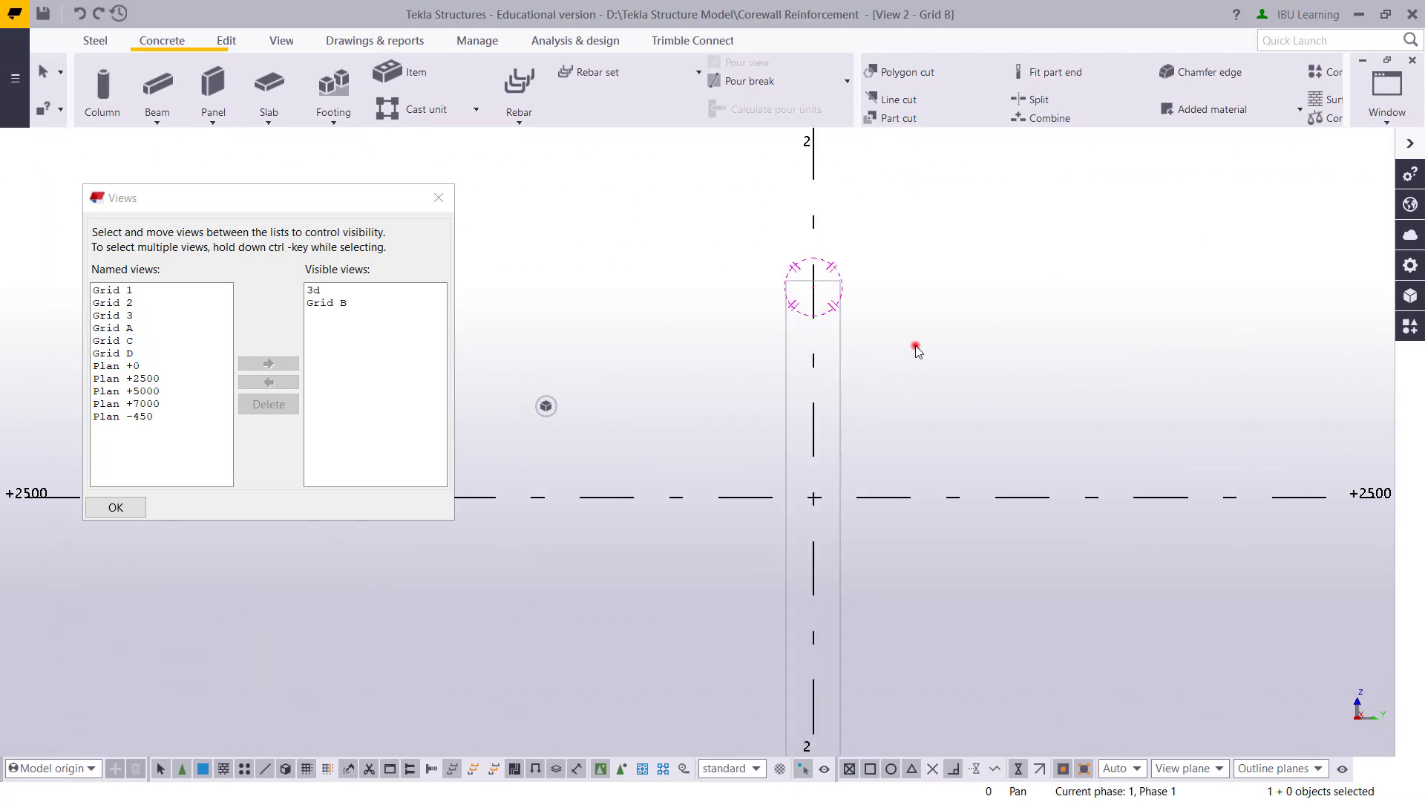
- Turn on the visibility of reinforcing bars, both in model and in components, for the Grid B view
double_click(914, 346)
left_click(683, 219)
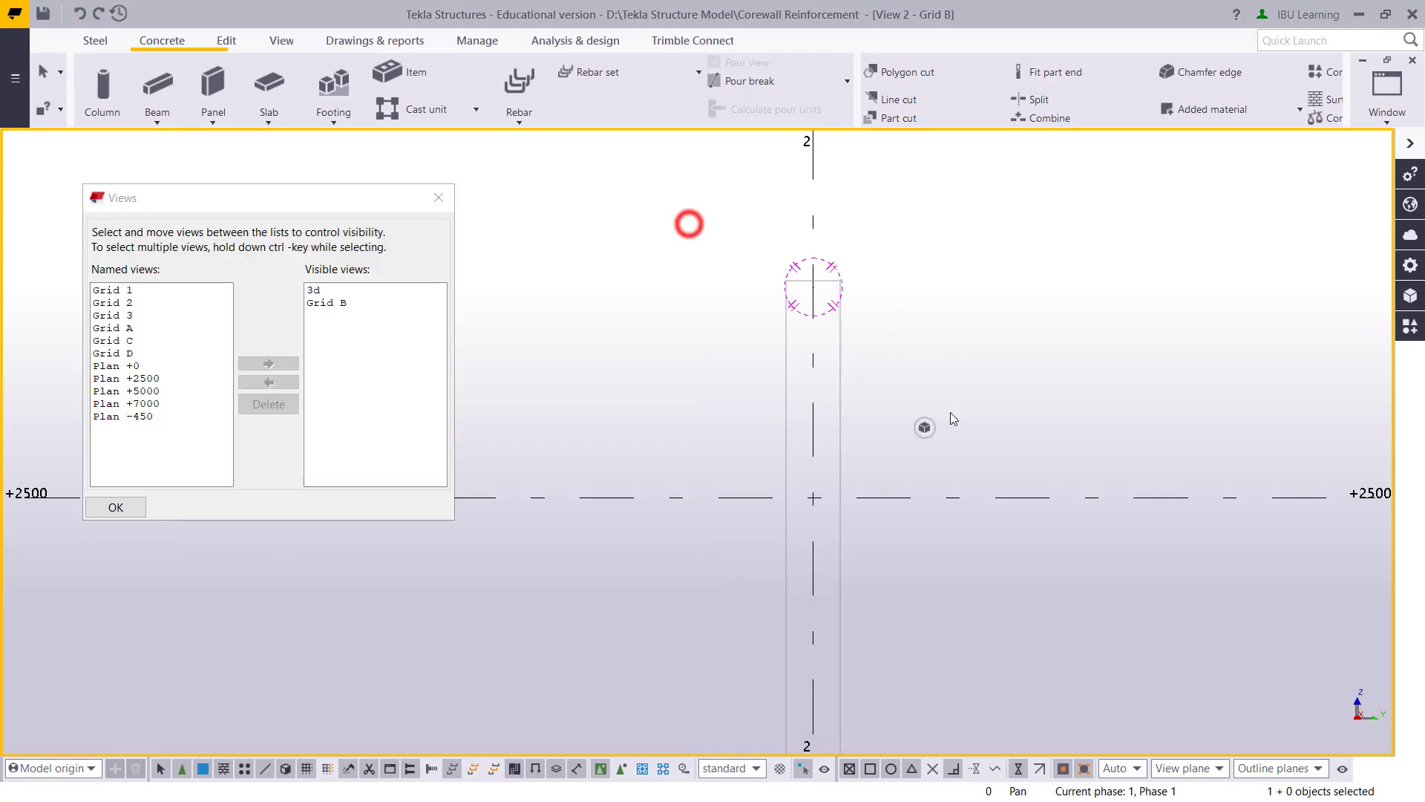
scroll(965, 430, "down", 5)
double_click(1085, 459)
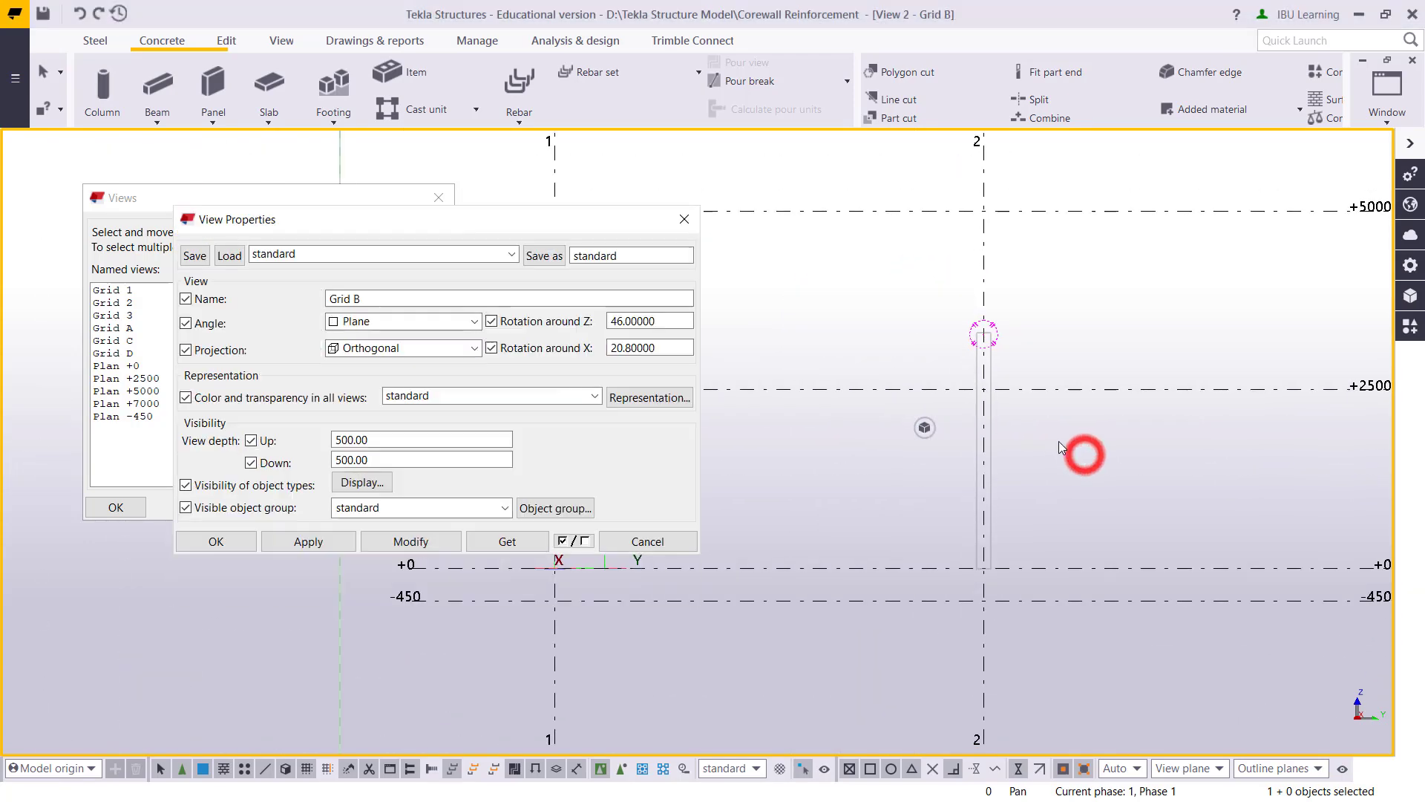
left_click(371, 481)
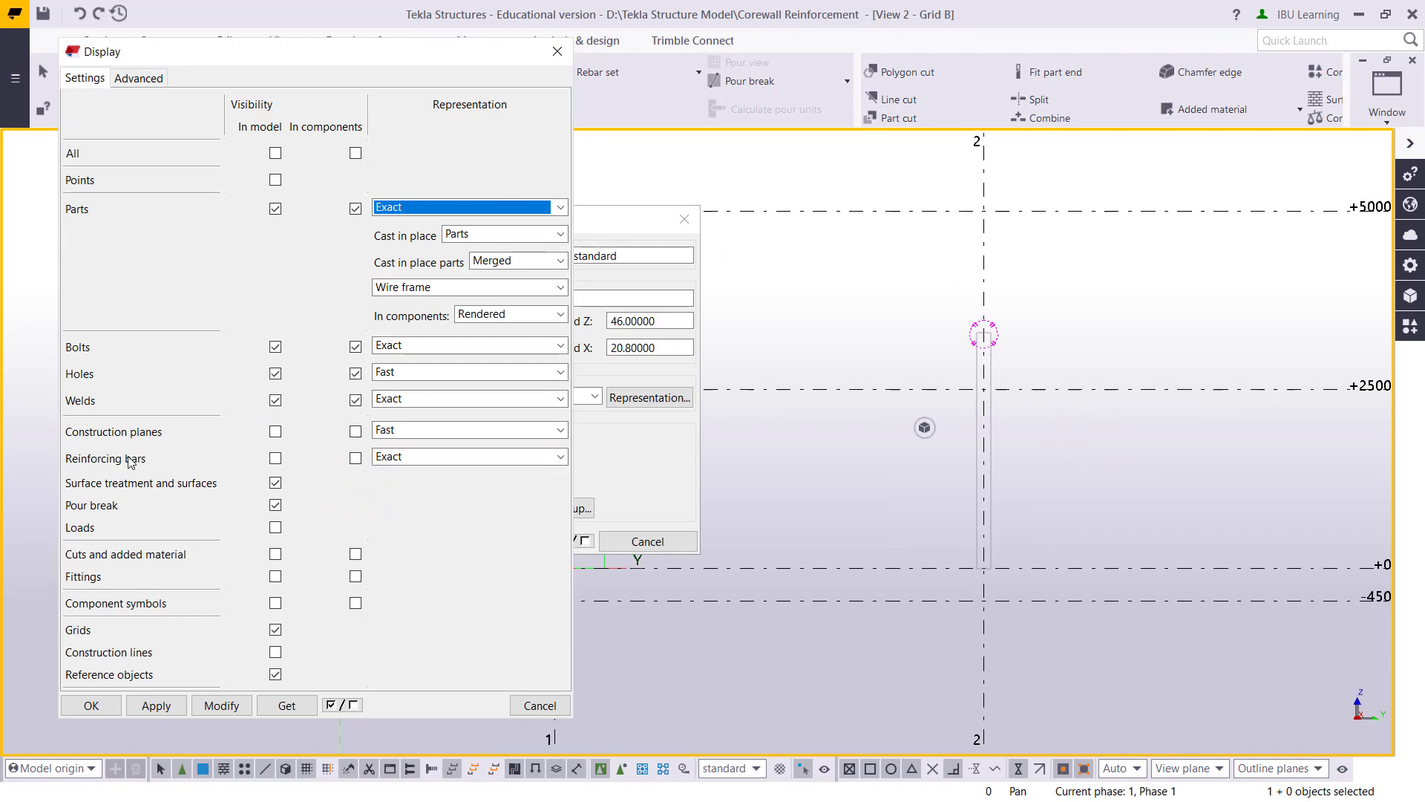
left_click(275, 459)
left_click(355, 459)
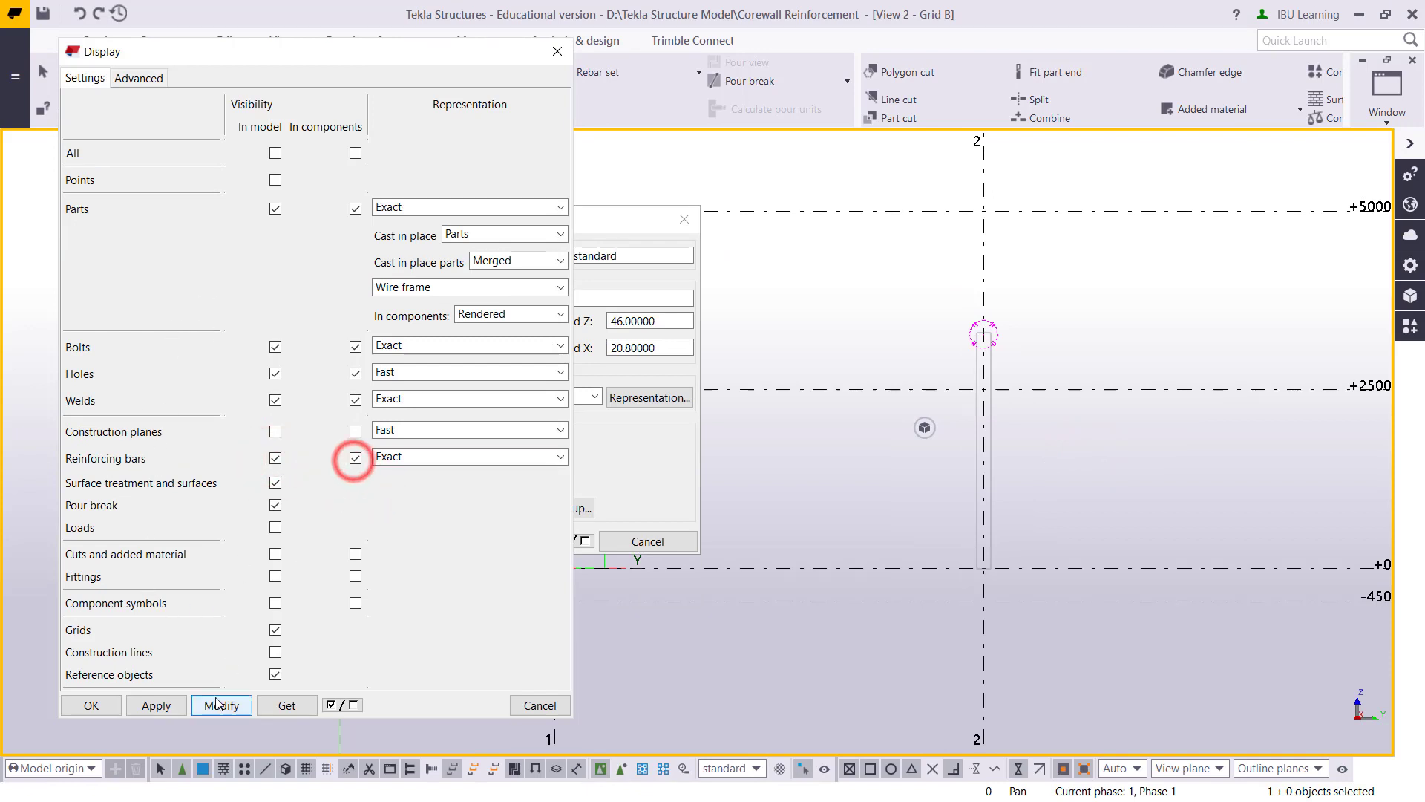
left_click(222, 705)
left_click(91, 705)
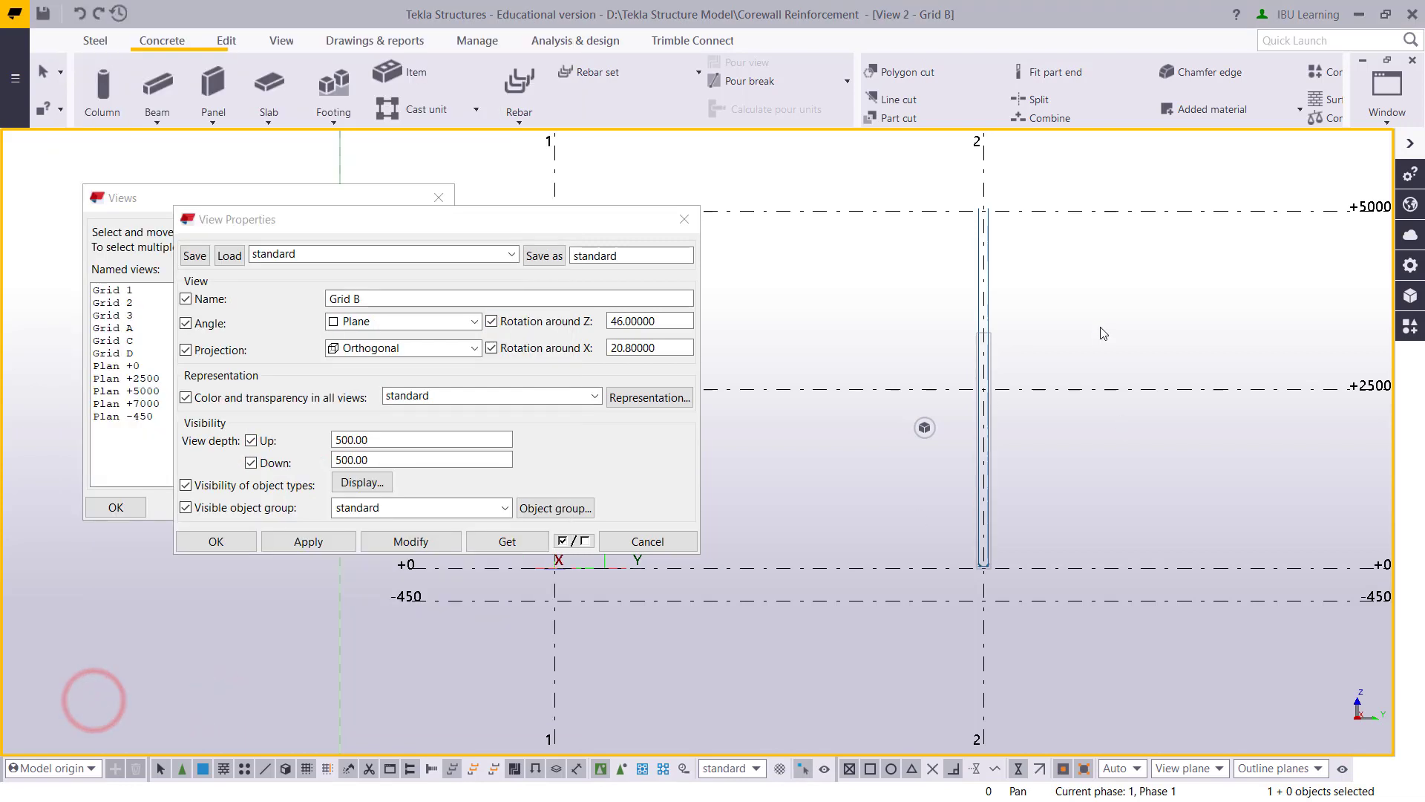
- Examine the vertical bars on both faces of the grid line 2 wall near level +5000
scroll(1098, 330, "up", 3)
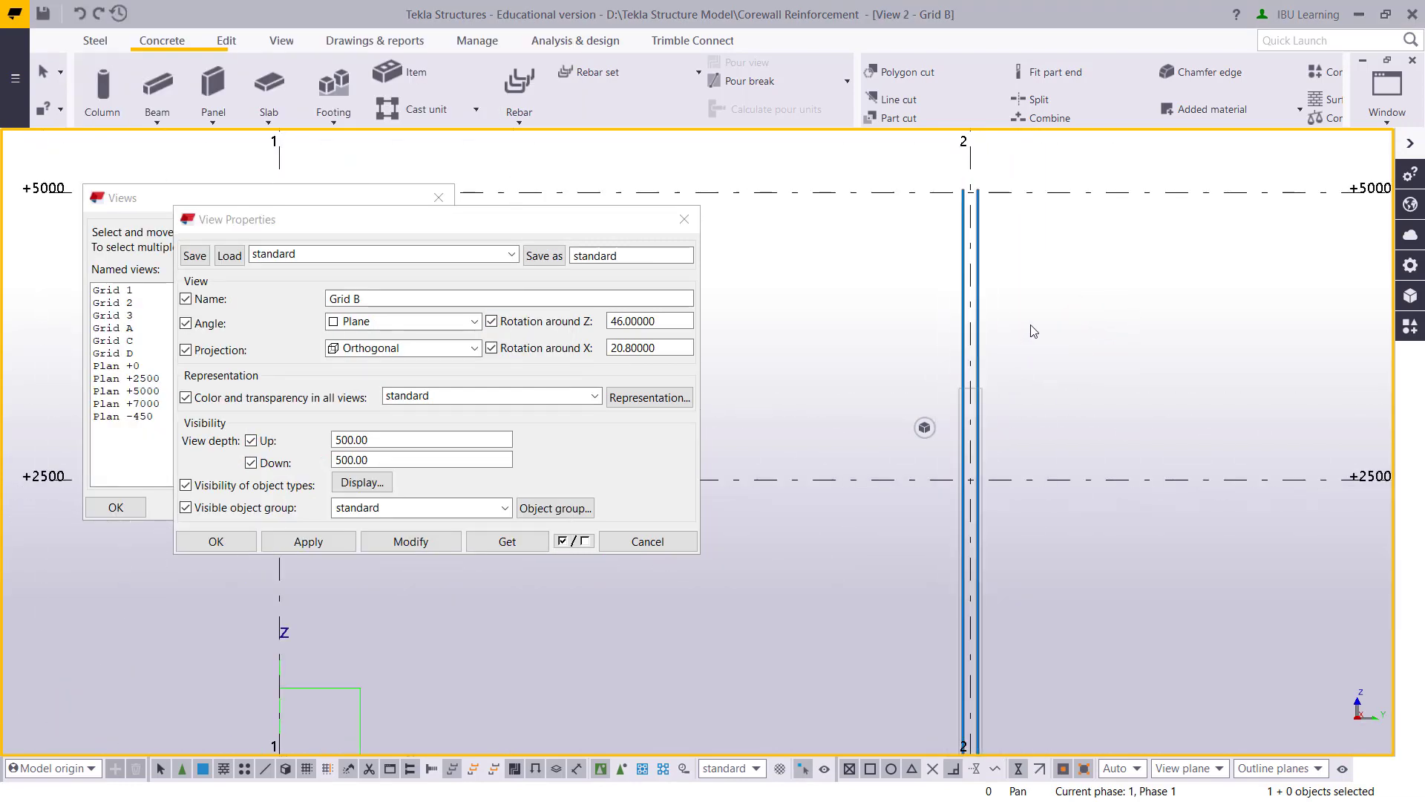
scroll(1033, 330, "up", 6)
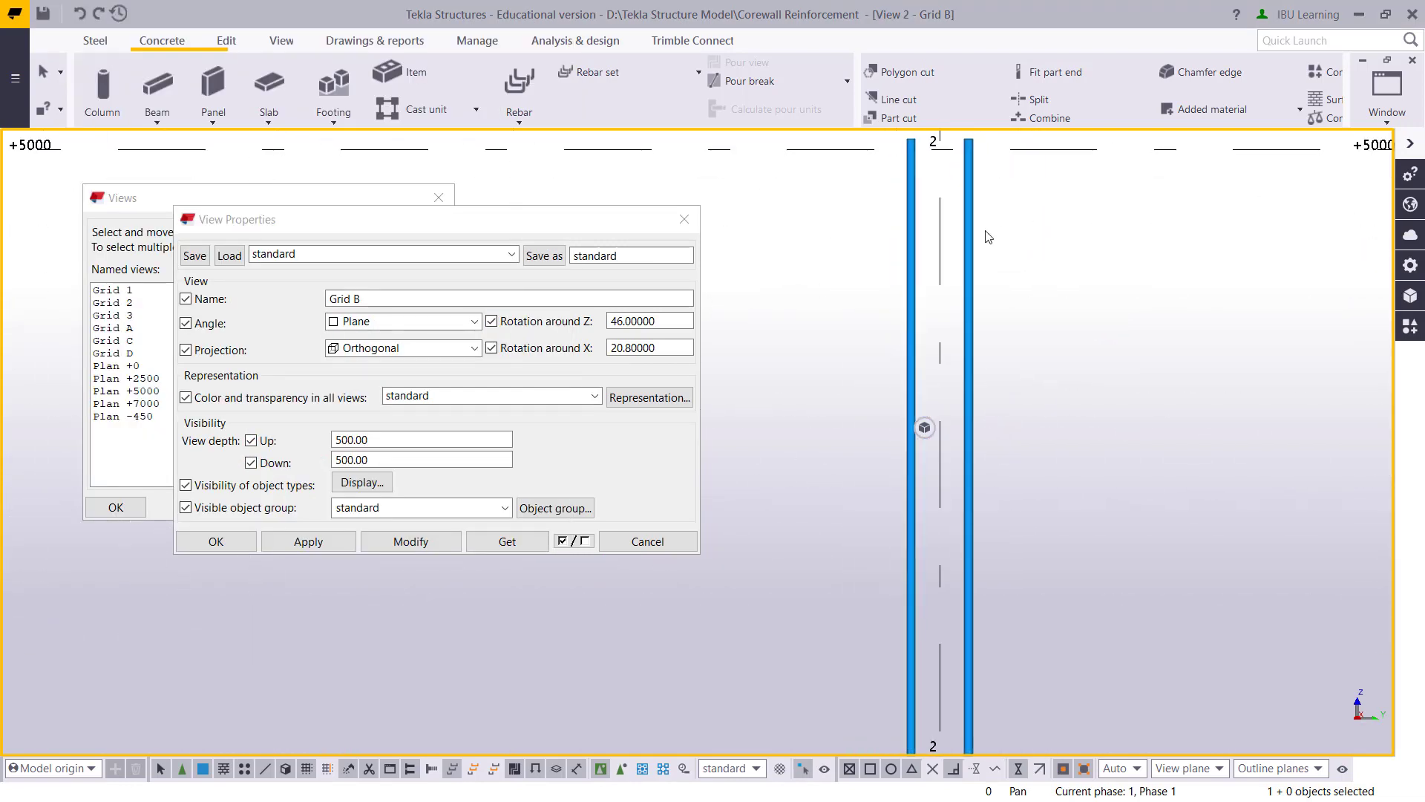
scroll(988, 236, "down", 3)
left_click(974, 209)
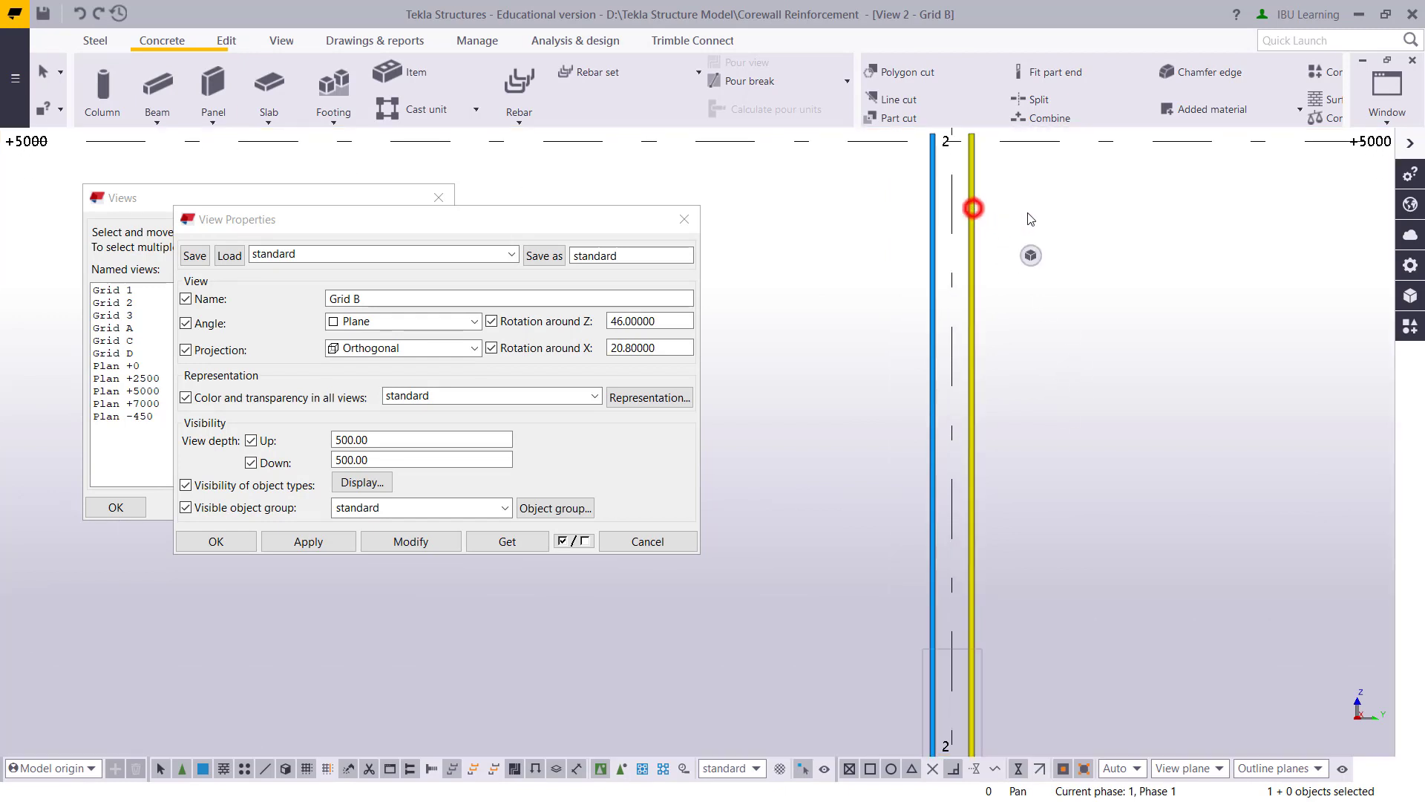
mouse_move(1026, 213)
middle_mouse_down()
mouse_move(1026, 259)
mouse_move(1011, 227)
middle_mouse_up()
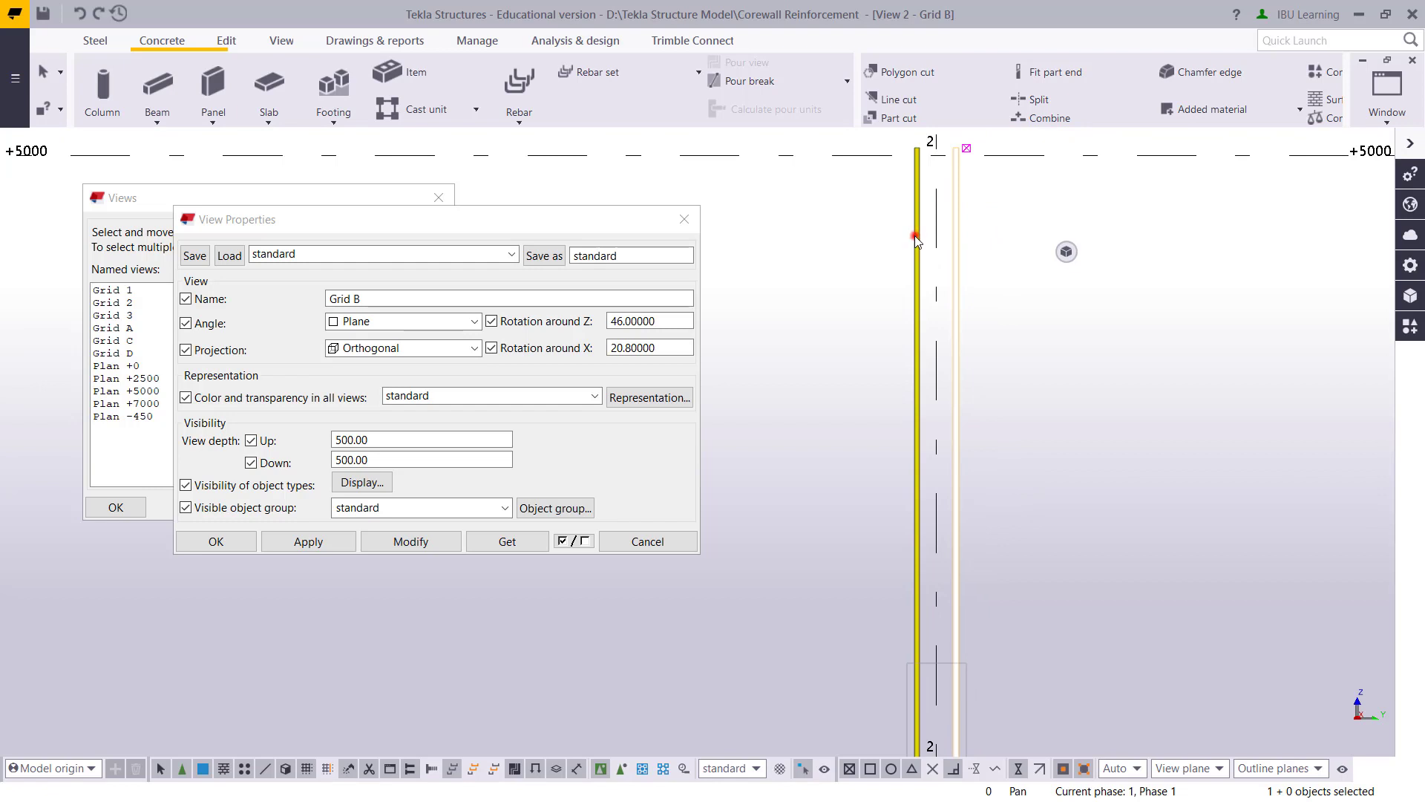
middle_click_drag(914, 234, 865, 270, "ctrl")
middle_click_drag(921, 181, 923, 246)
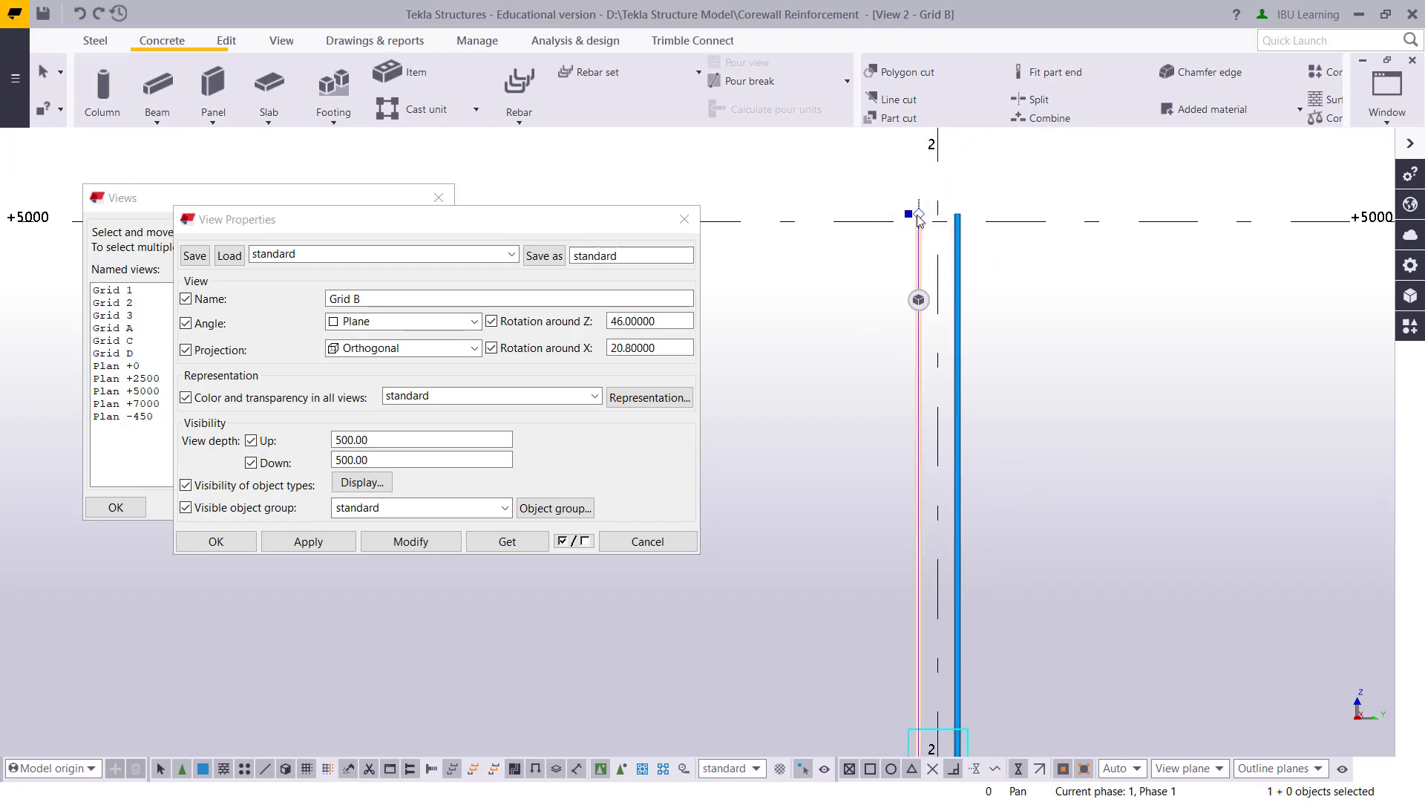
right_click(919, 219)
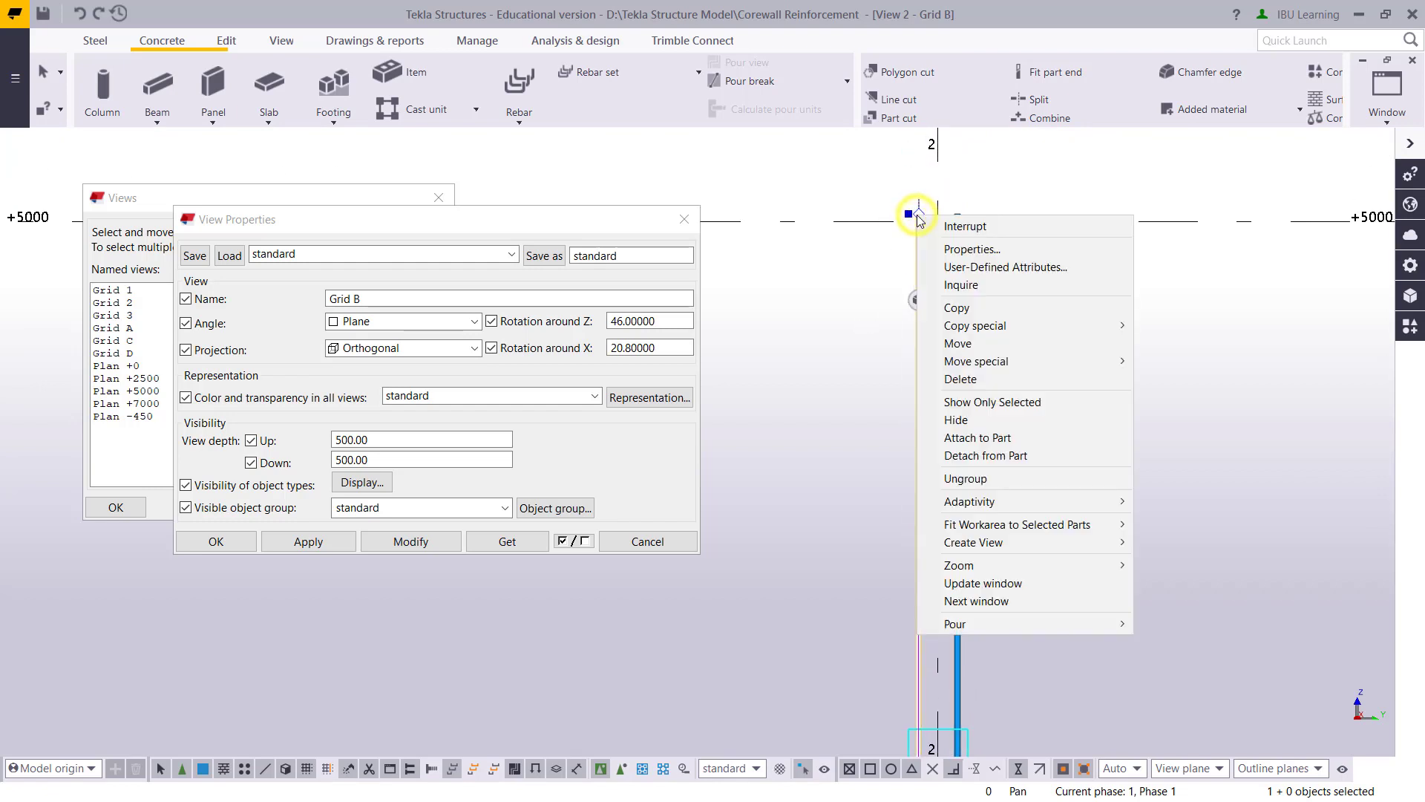
left_click(923, 224)
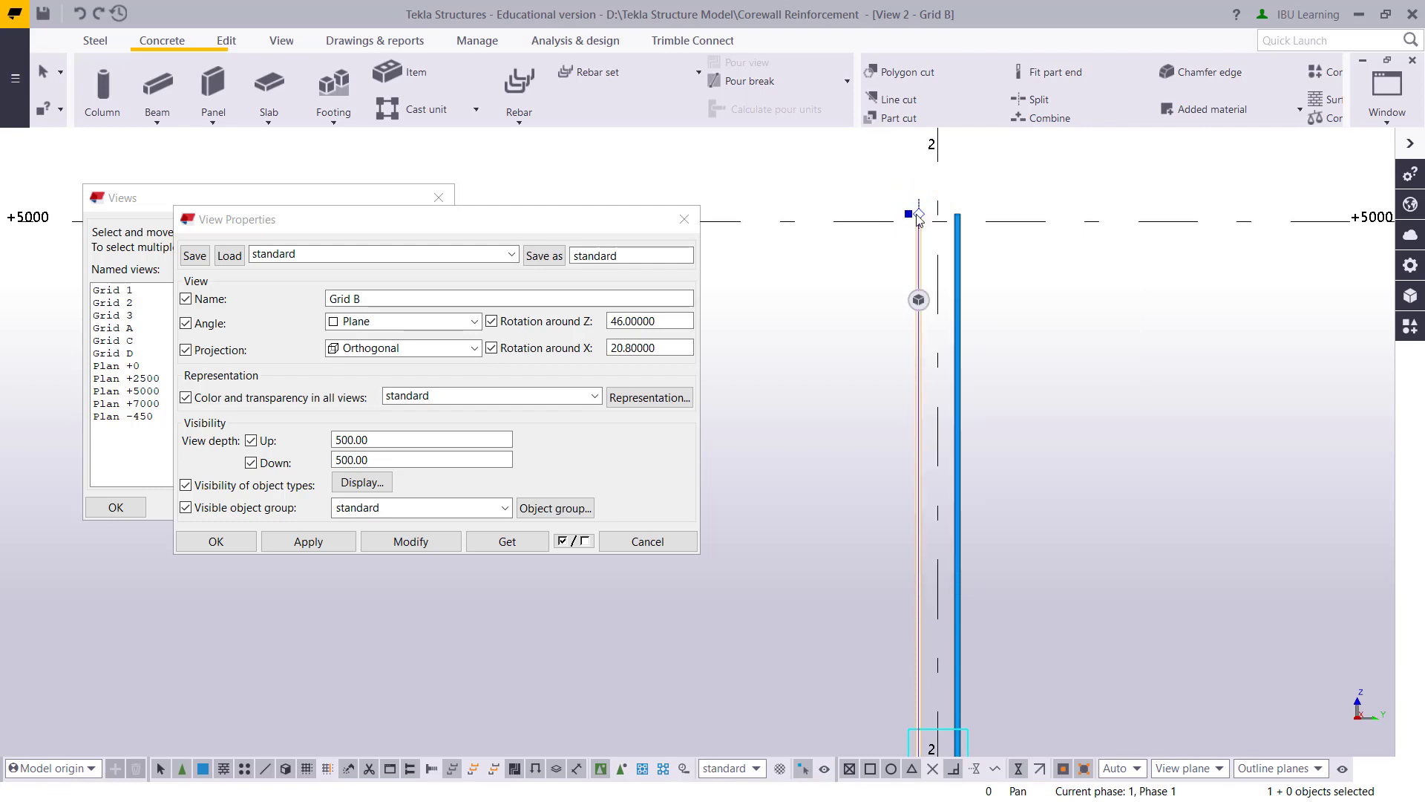
right_click(919, 219)
mouse_move(1007, 330)
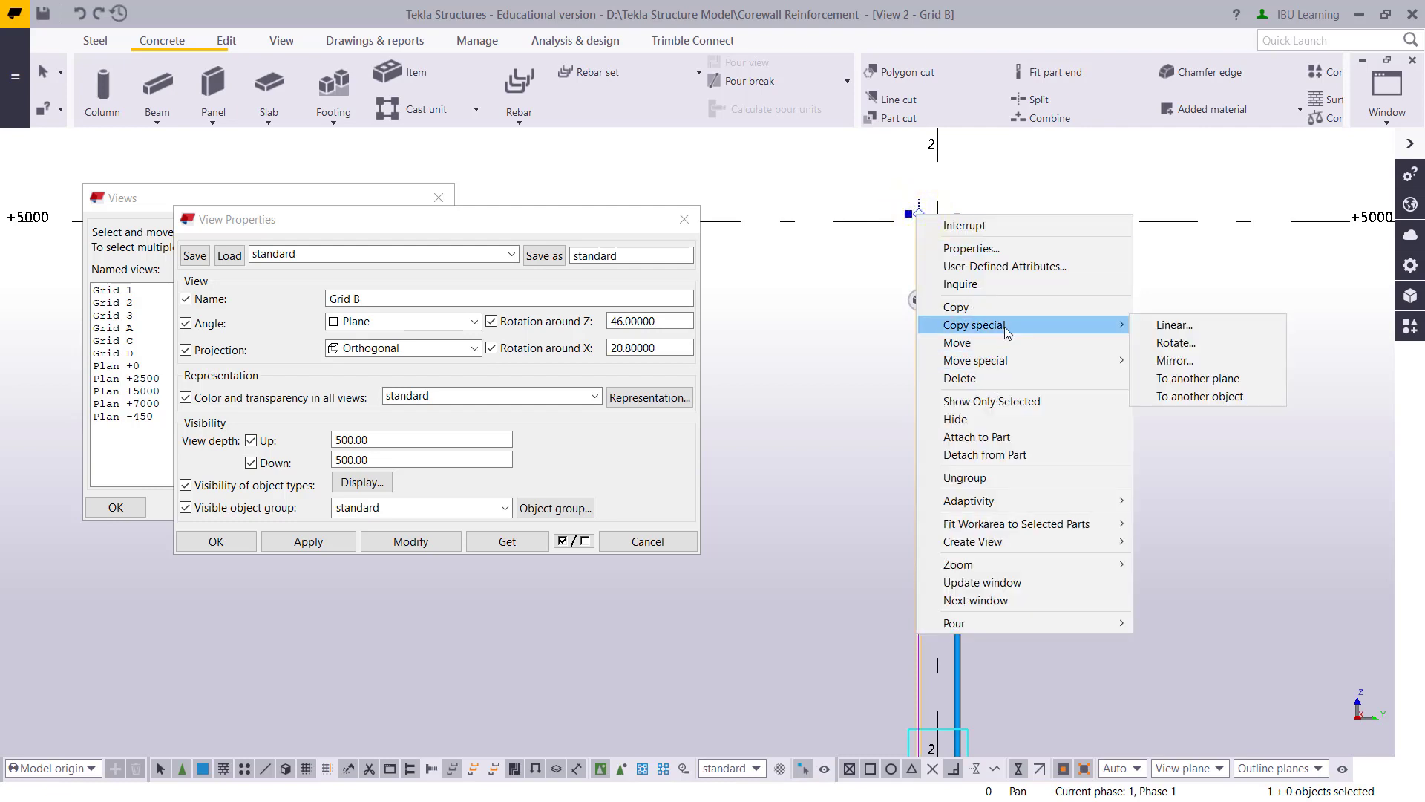
left_click(871, 268)
left_click(926, 225)
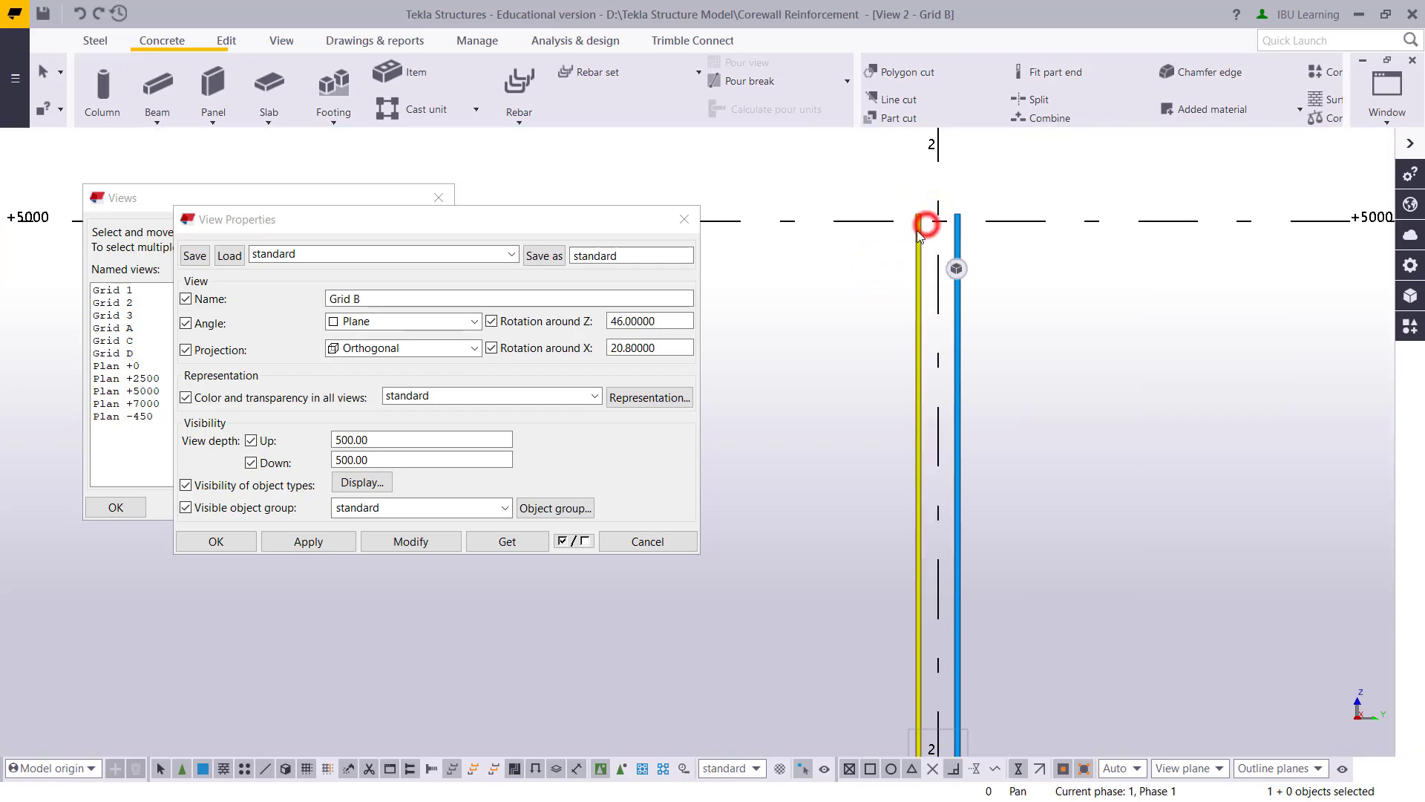
- Move the top end of the vertical bars on the wall's grid line 1 side linearly by dZ -750.00
left_click(917, 265)
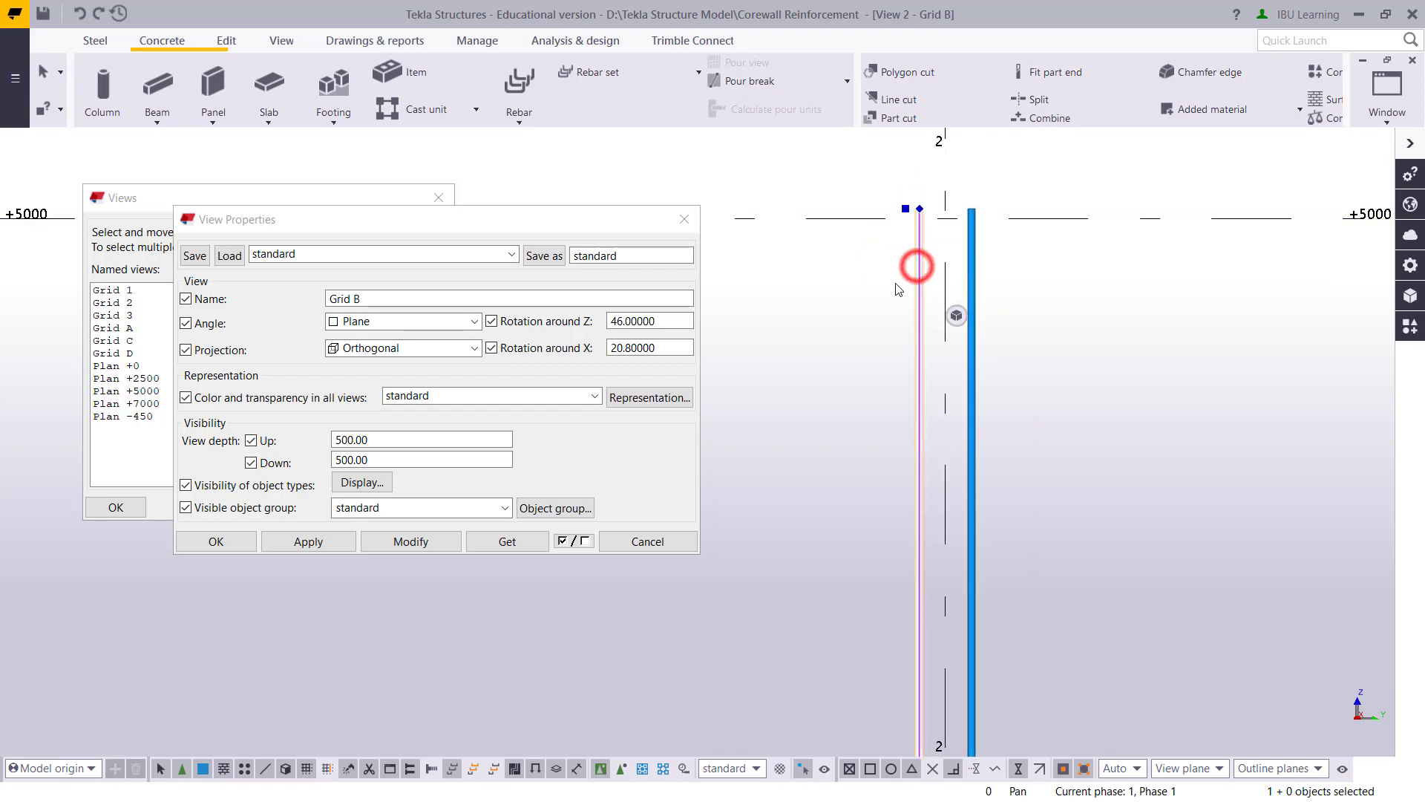
left_click_drag(964, 282, 957, 274)
right_click(918, 210)
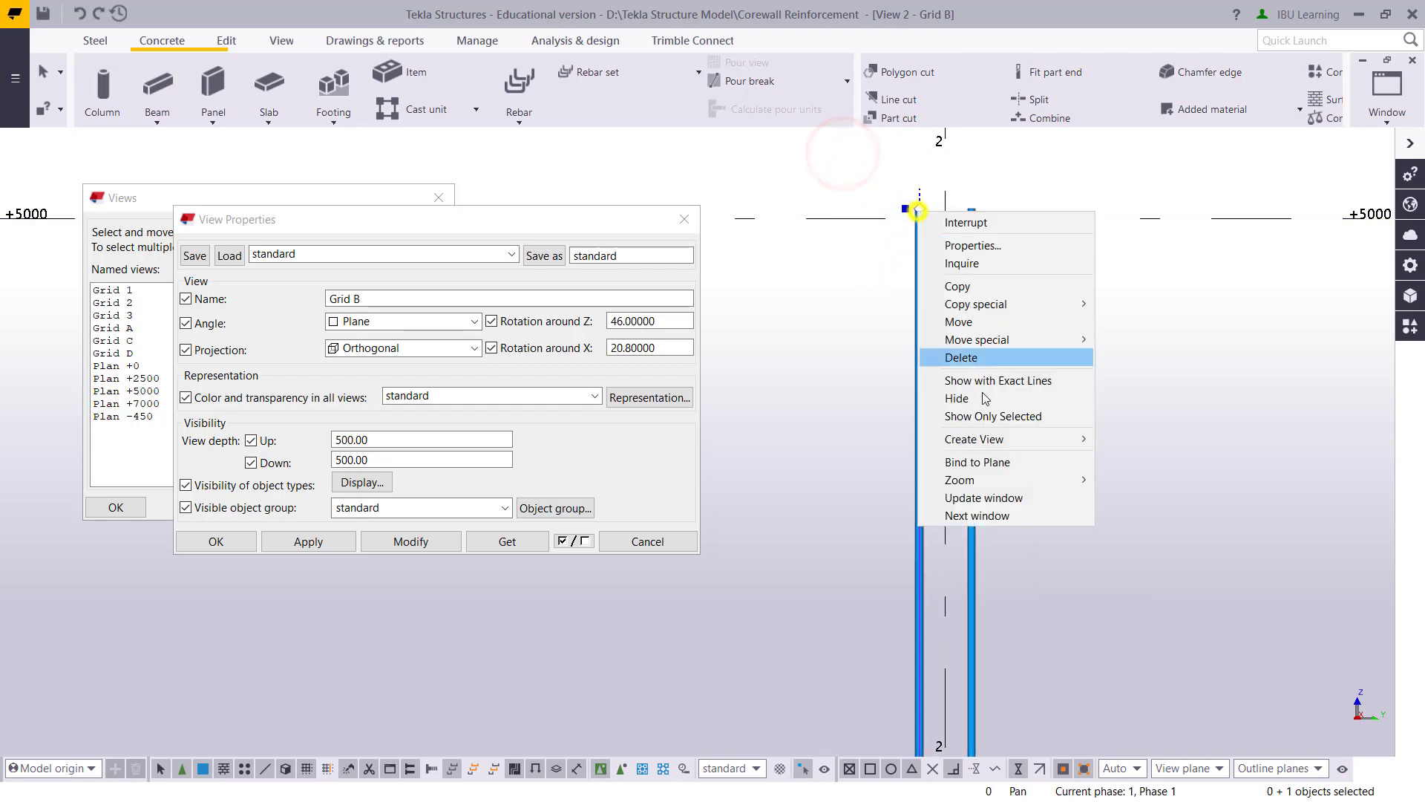
left_click(999, 339)
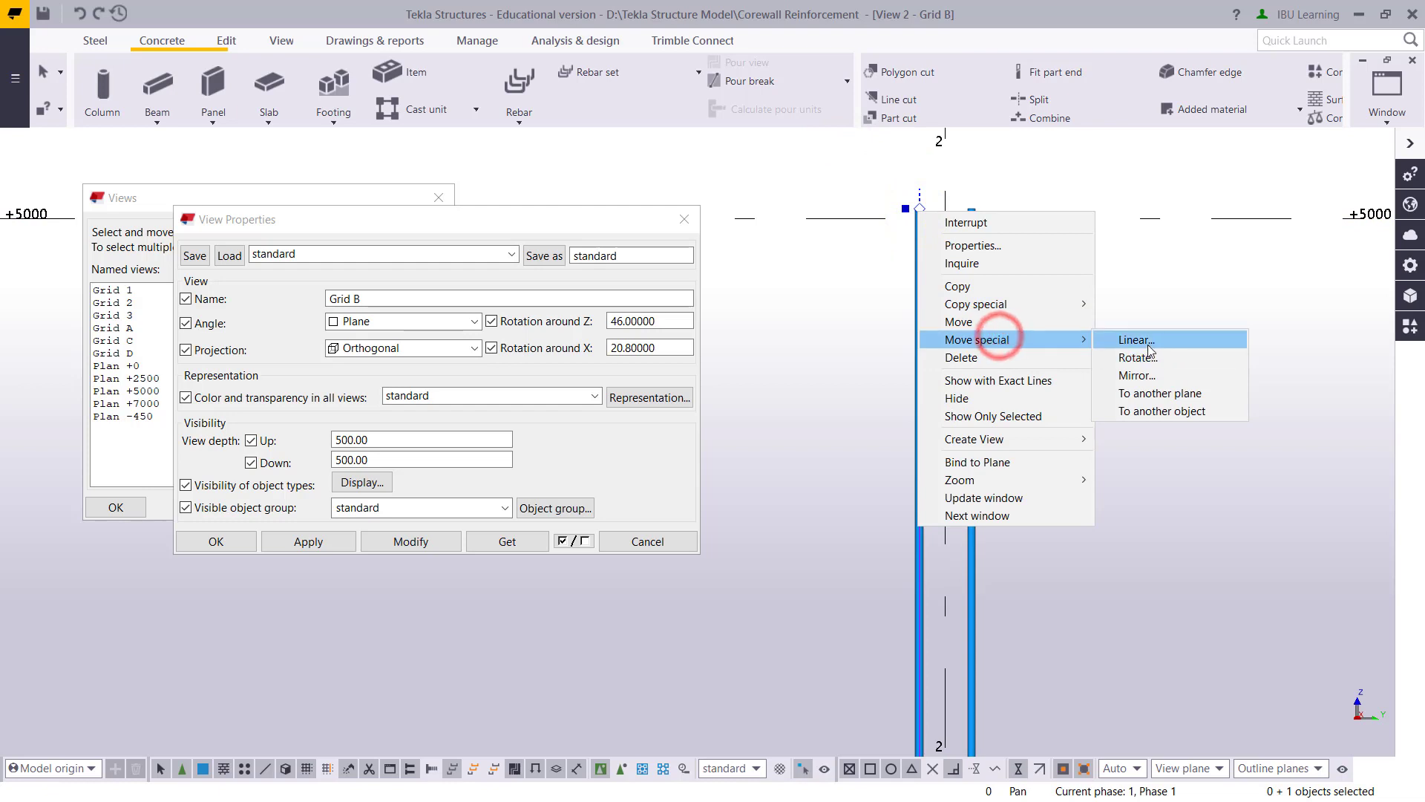
left_click(1148, 342)
left_click(915, 212)
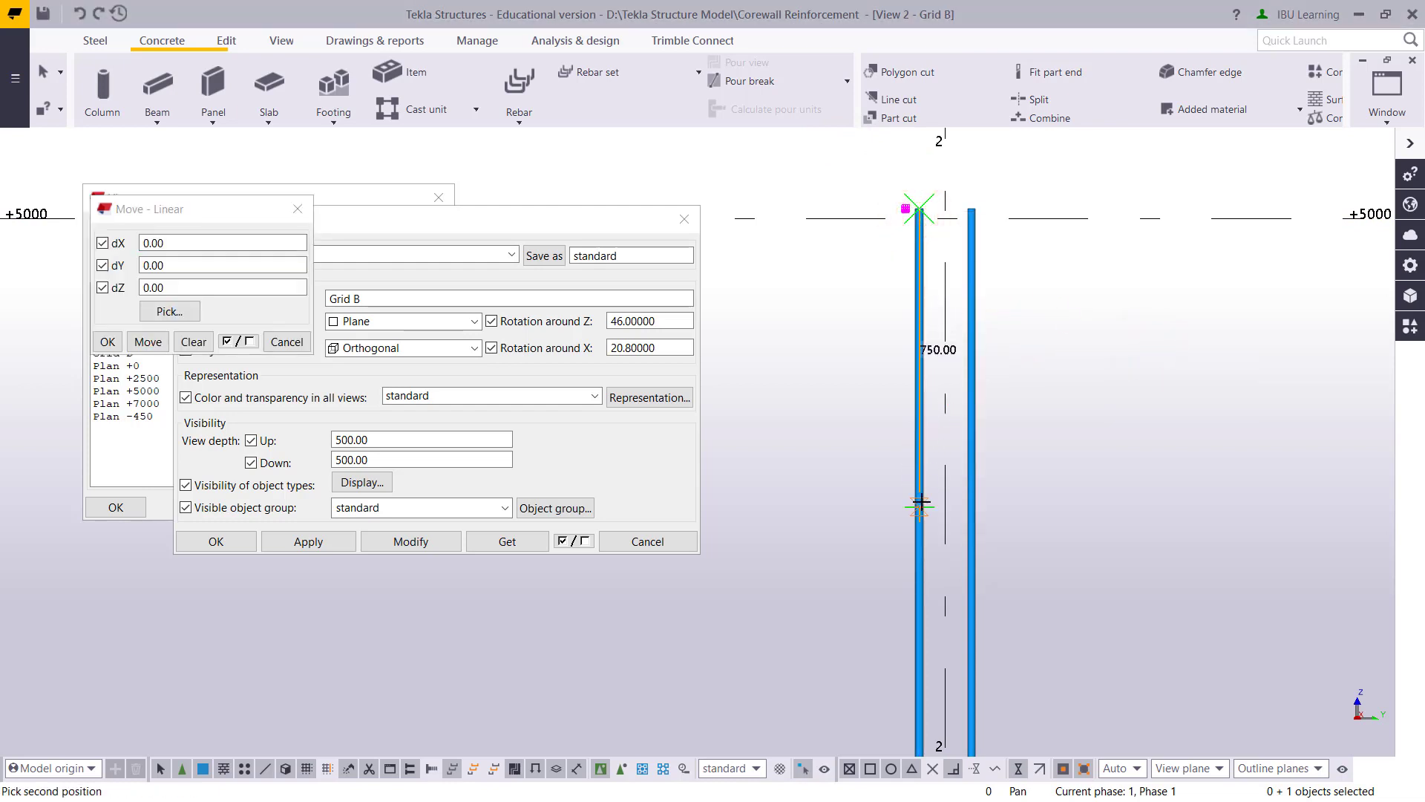
scroll(920, 501, "down", 2)
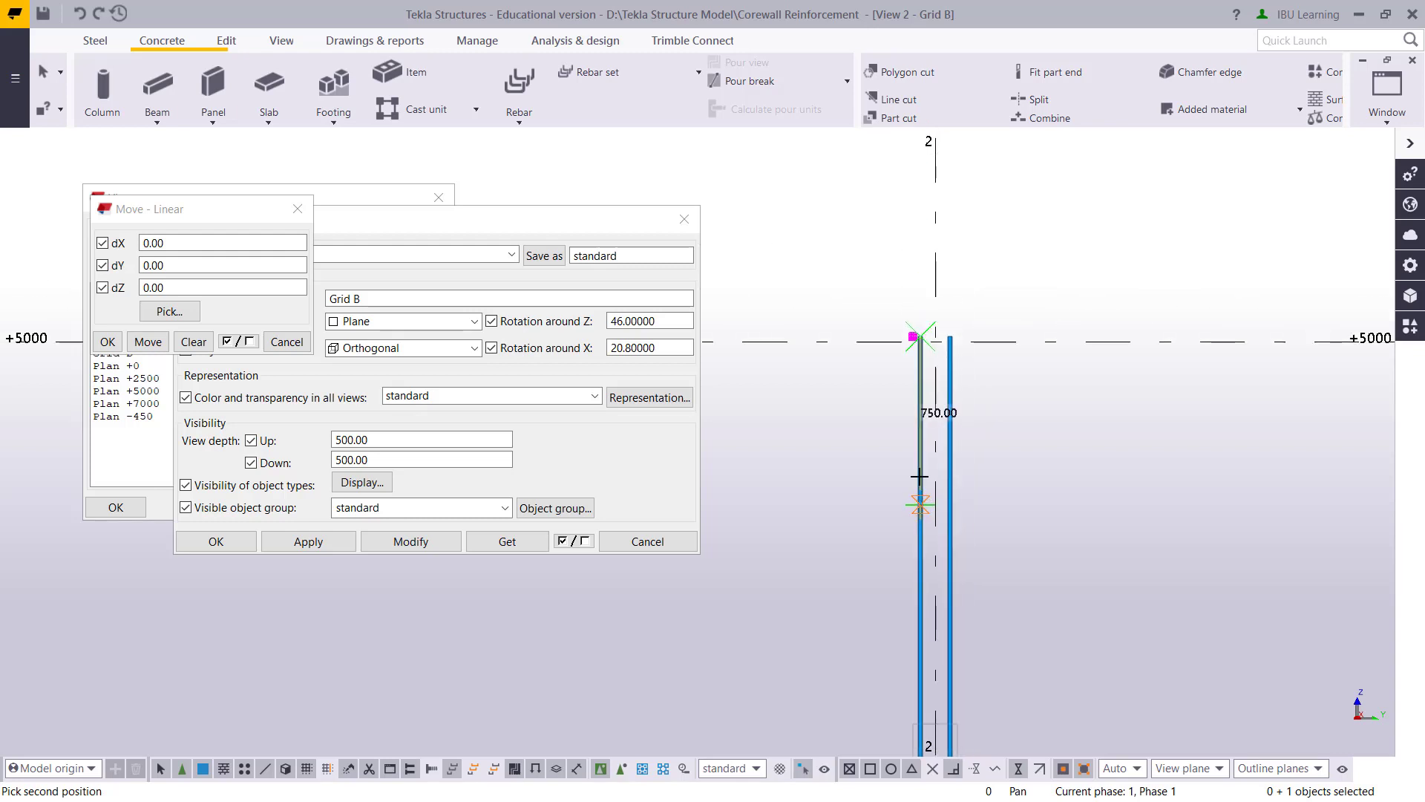
scroll(918, 460, "down", 1)
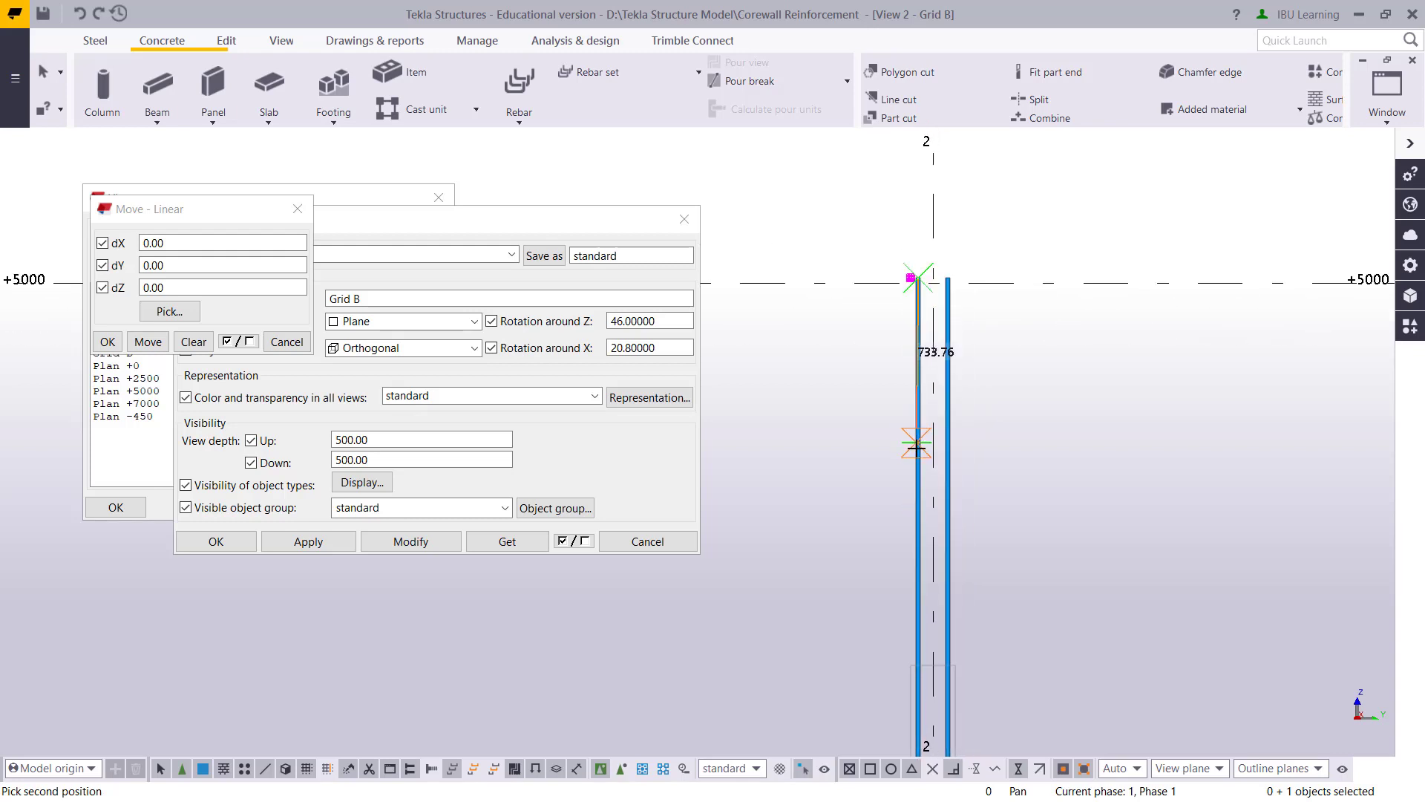
scroll(917, 449, "up", 2)
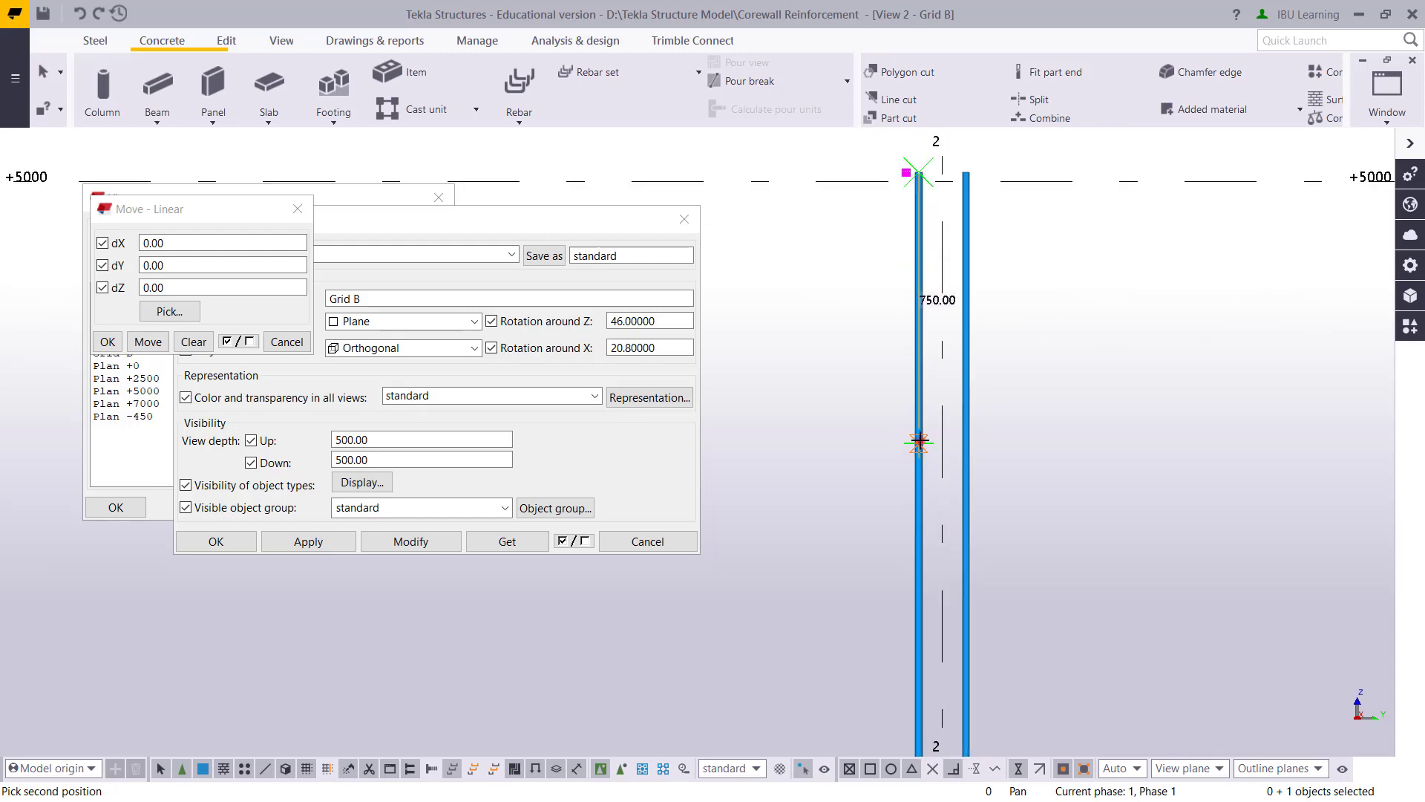
left_click(919, 441)
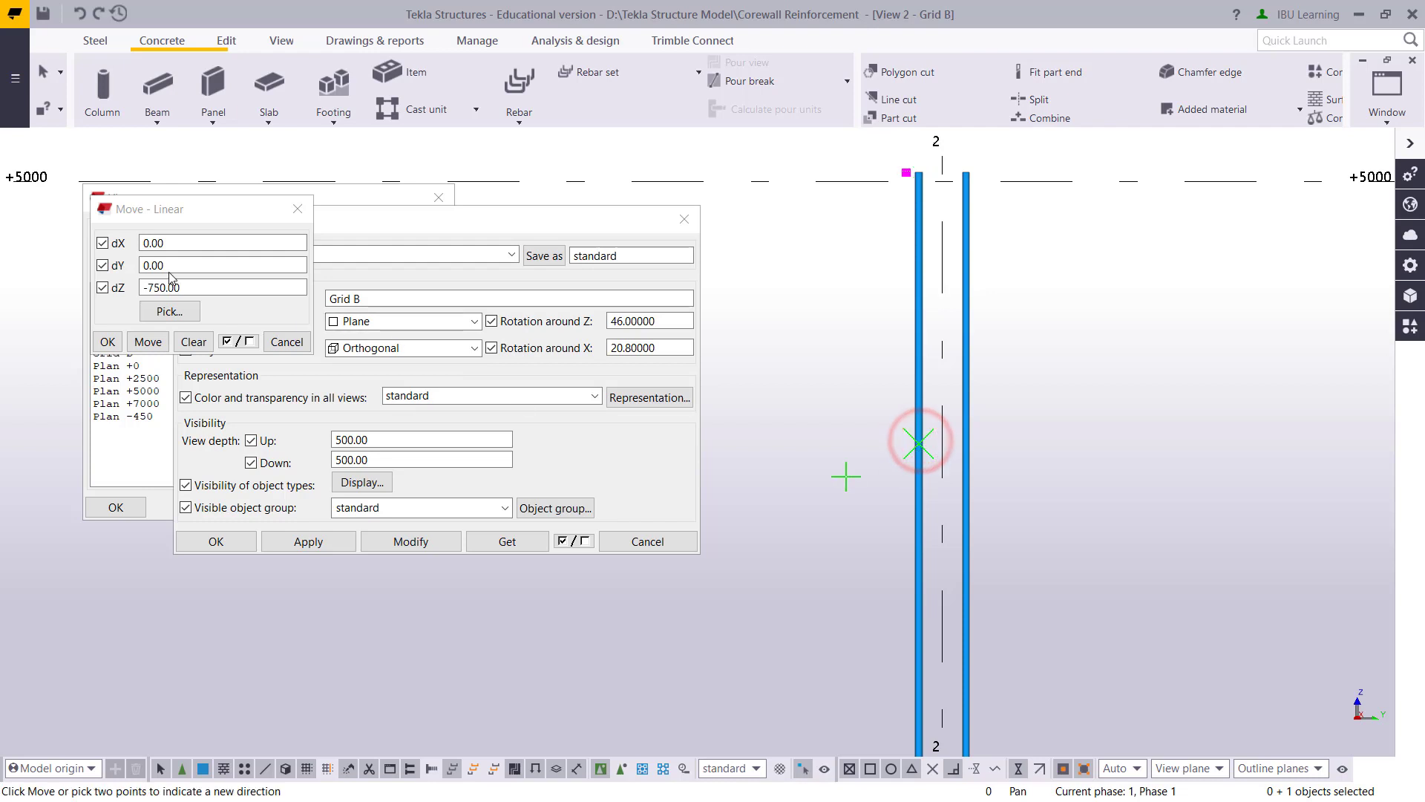
left_click(148, 341)
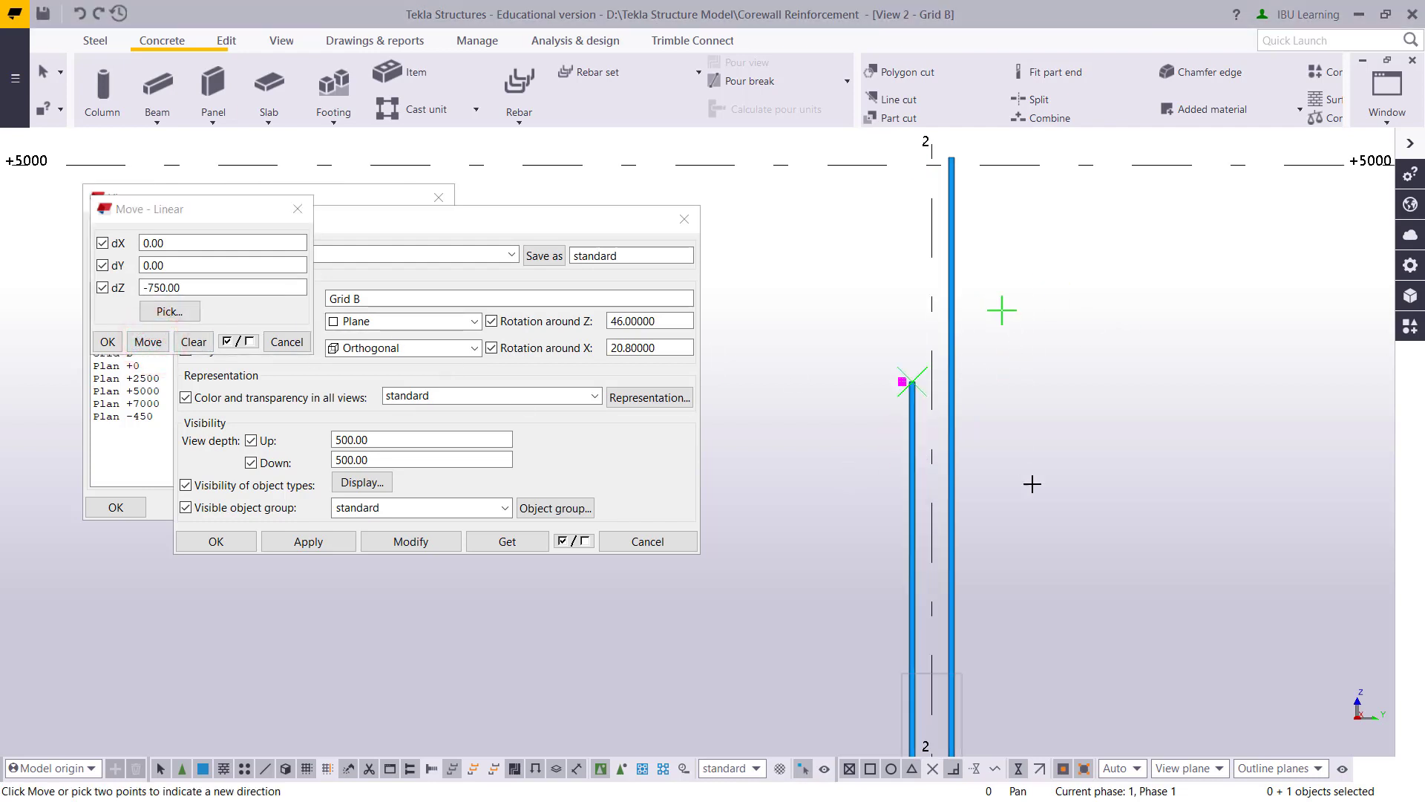
scroll(1101, 441, "down", 2)
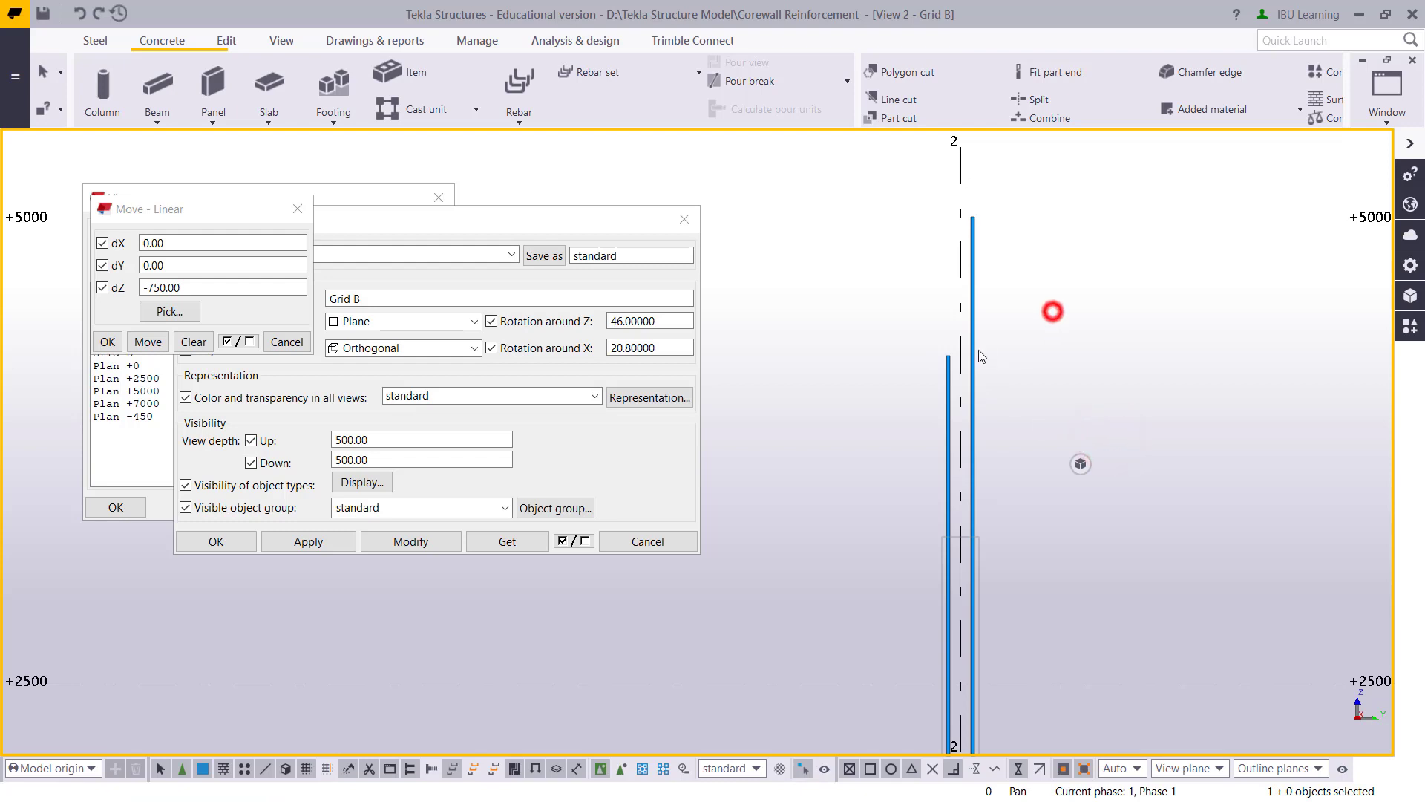
- Examine the stagger between the bar tops on the two wall faces and the splice zone above them near level +5000
middle_click_drag(965, 355, 930, 384)
scroll(929, 412, "up", 2)
left_click(917, 482)
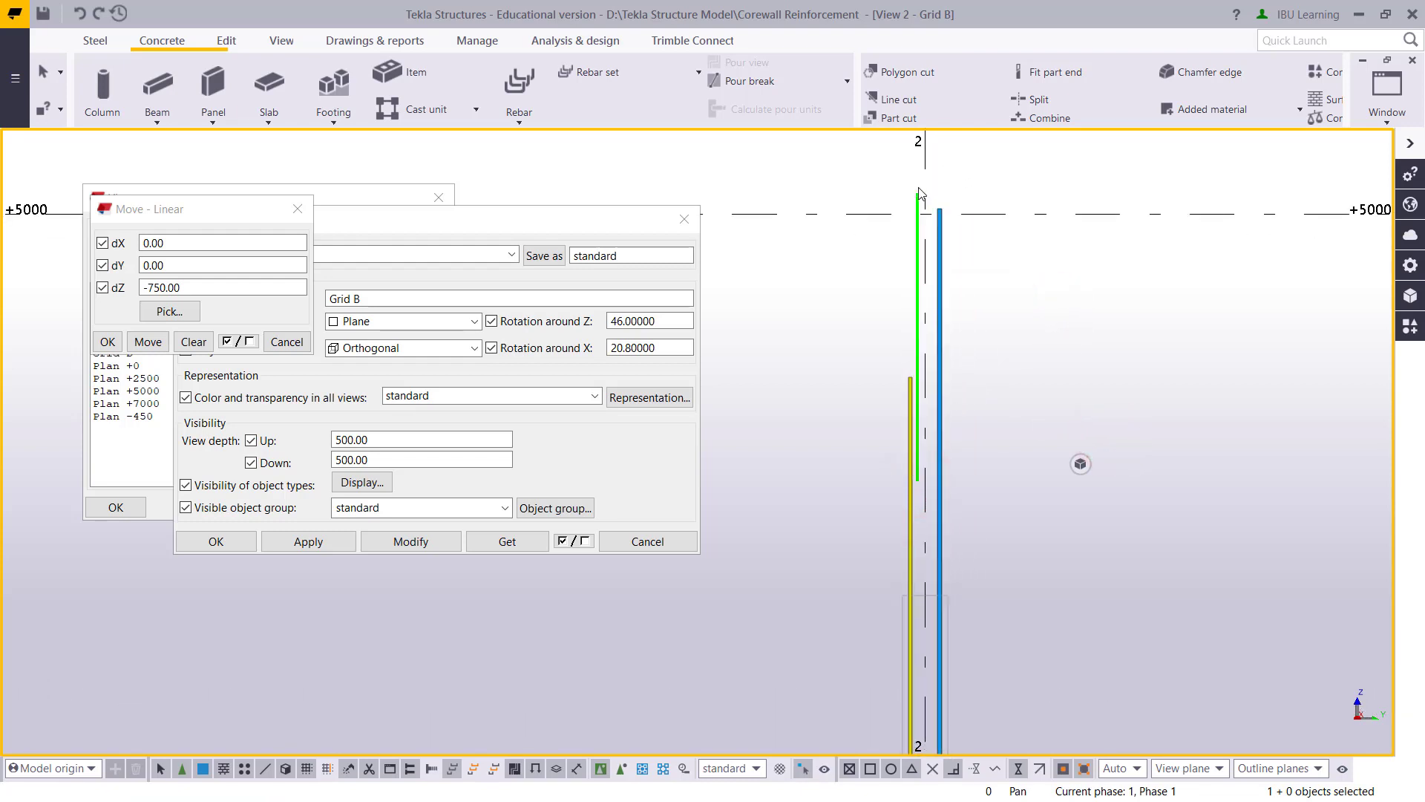
left_click_drag(915, 172, 925, 206)
middle_click_drag(951, 366, 941, 501)
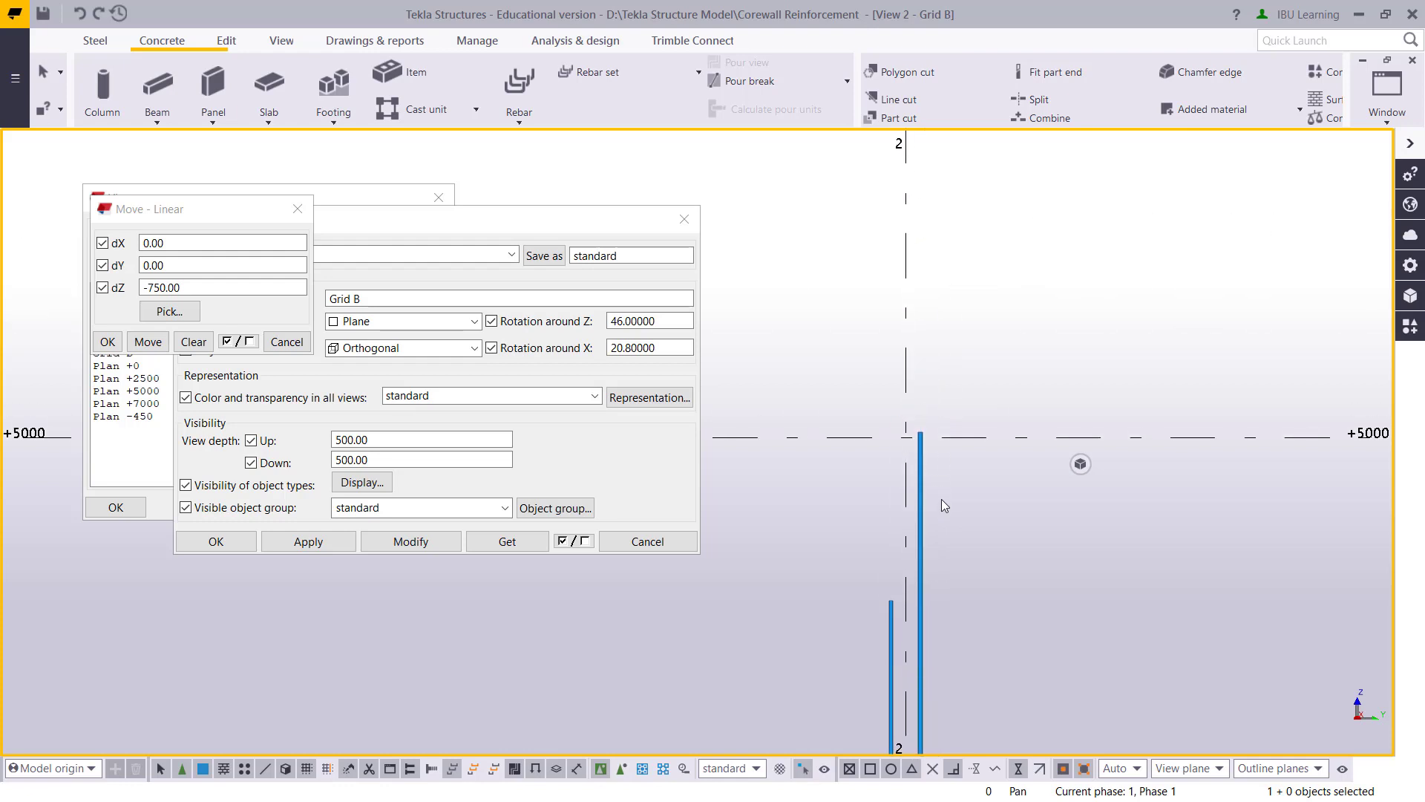
left_click(932, 515)
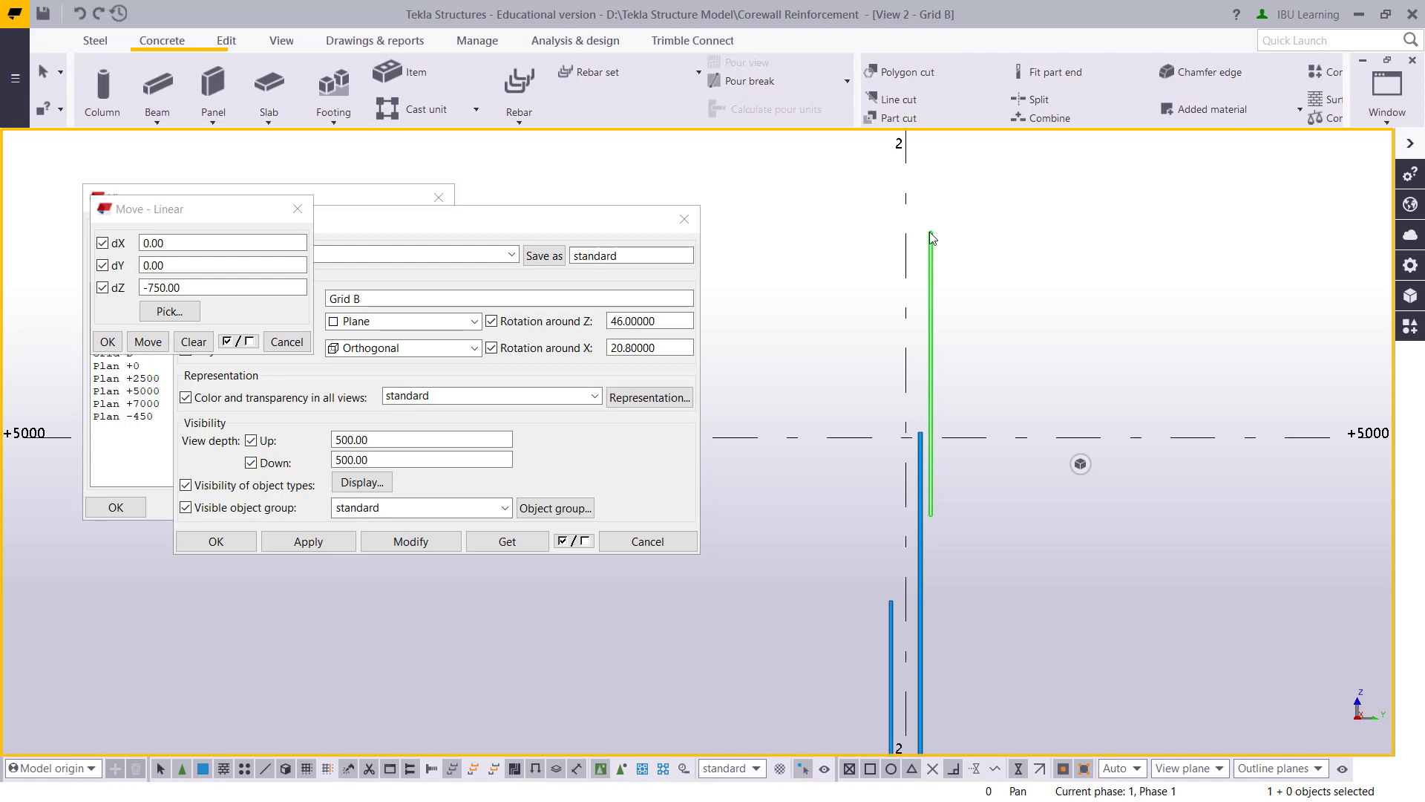
left_click(929, 231)
left_click_drag(928, 230, 928, 229)
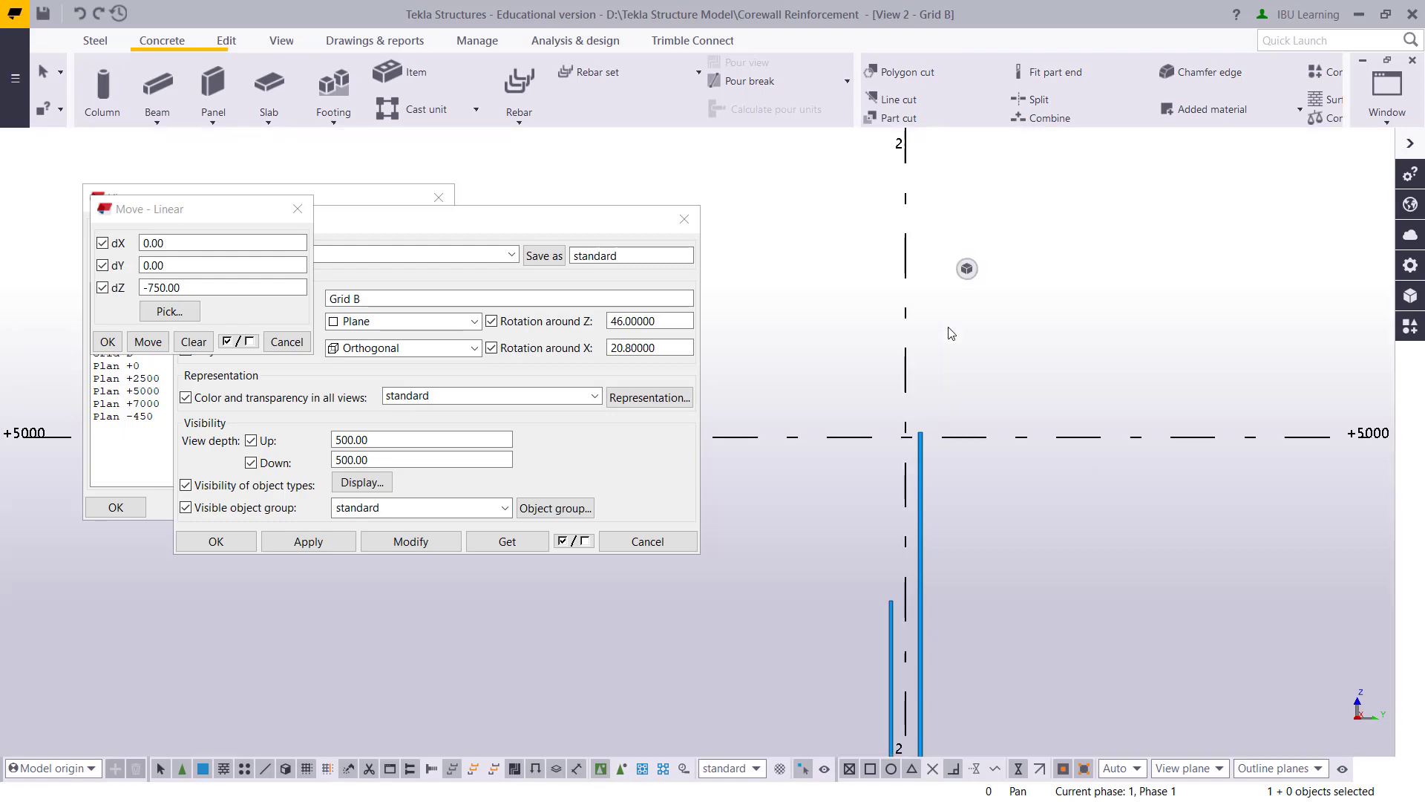
scroll(928, 344, "down", 2)
middle_click_drag(1014, 483, 879, 362)
scroll(880, 369, "down", 2)
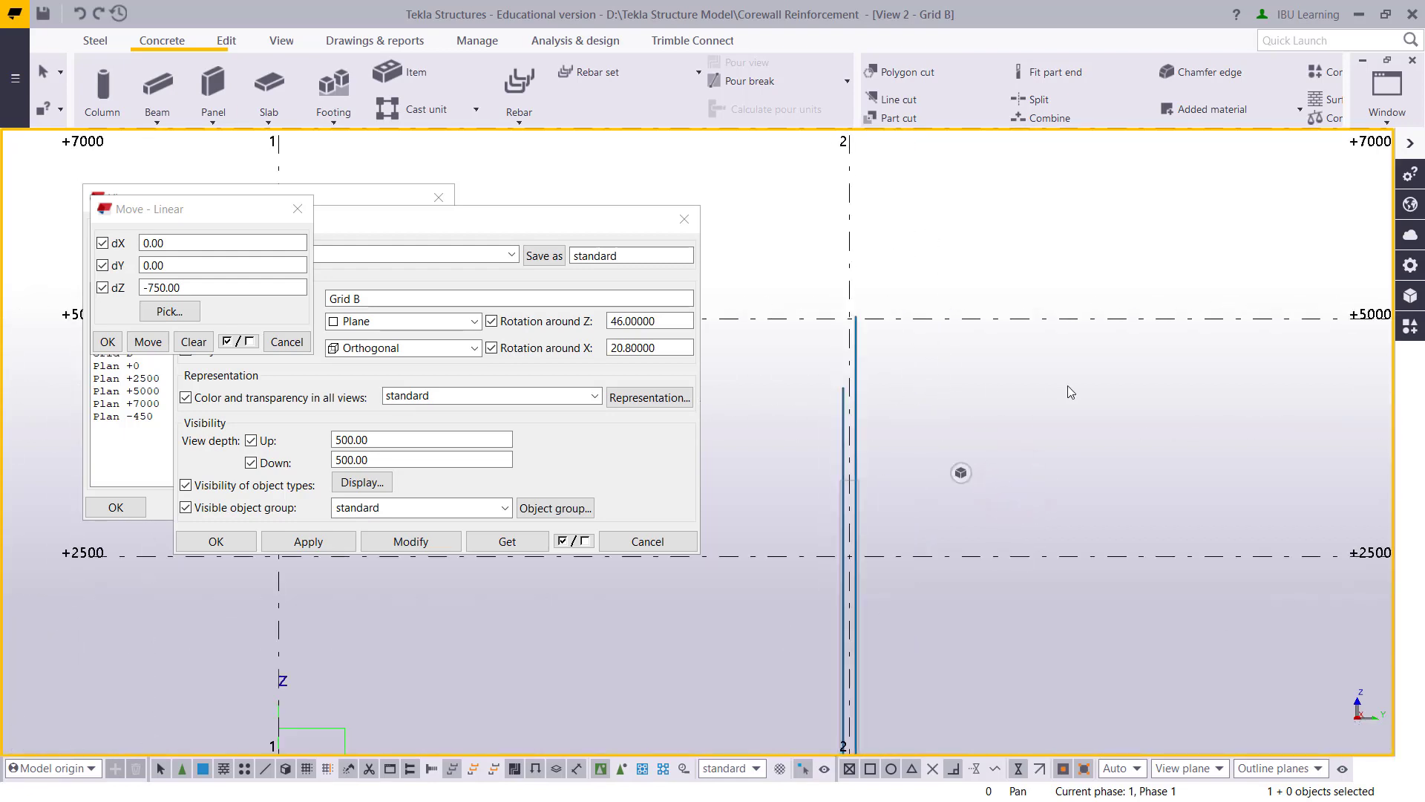
middle_click_drag(793, 504, 781, 430)
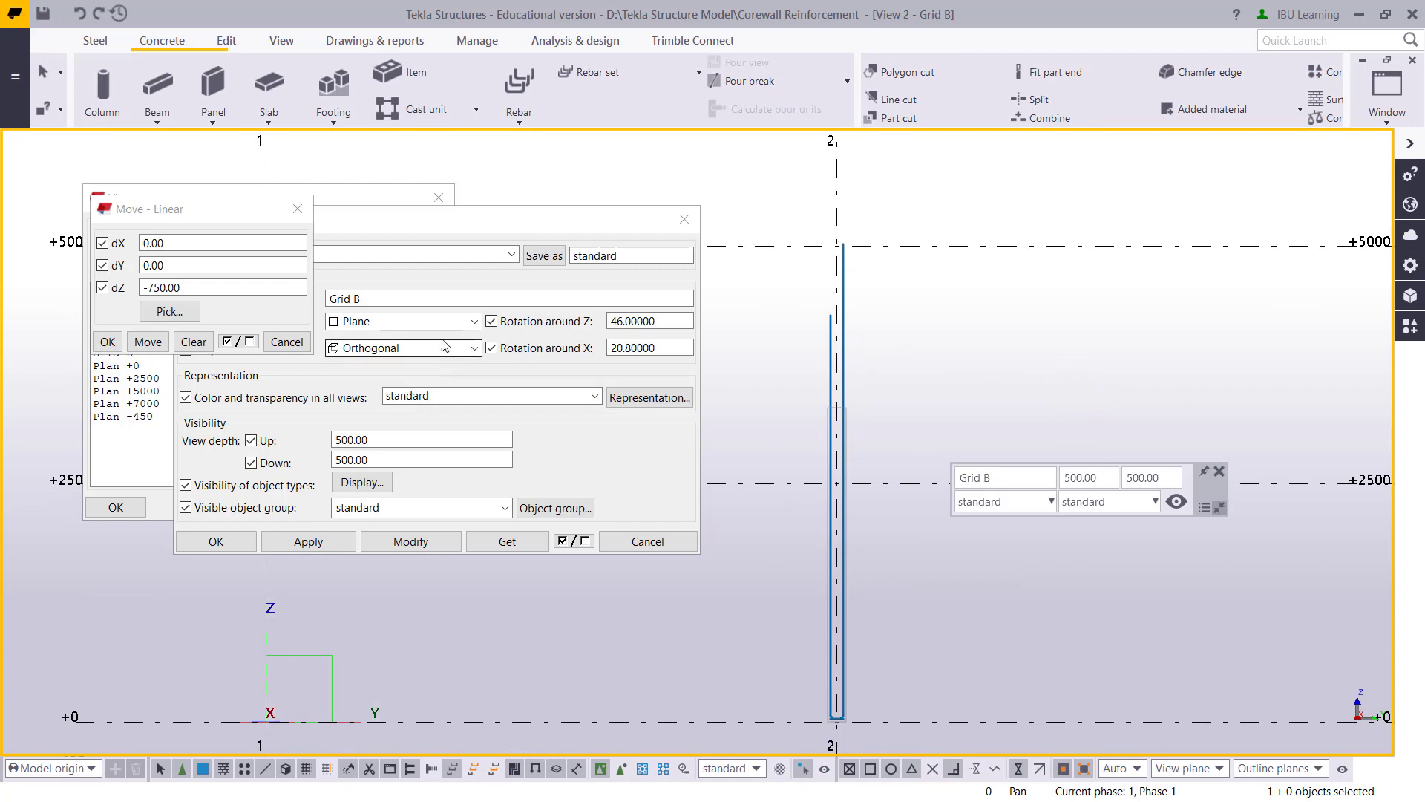
- Close the linear move and view properties dialogs
left_click(297, 209)
left_click_drag(526, 219, 488, 253)
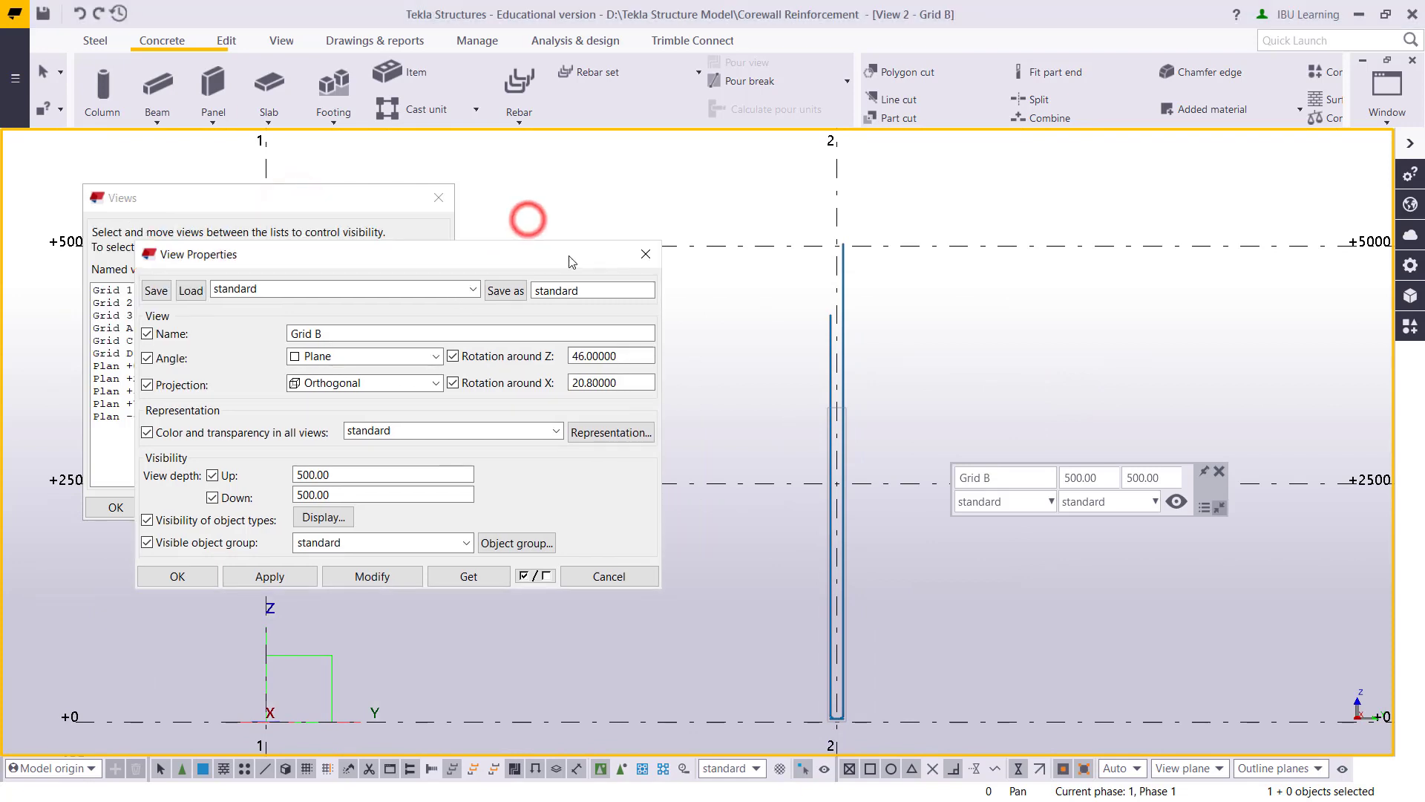
left_click(639, 255)
- Compare the shorter and longer vertical bars of the grid line 2 wall between levels +2500 and +5000
scroll(961, 319, "up", 2)
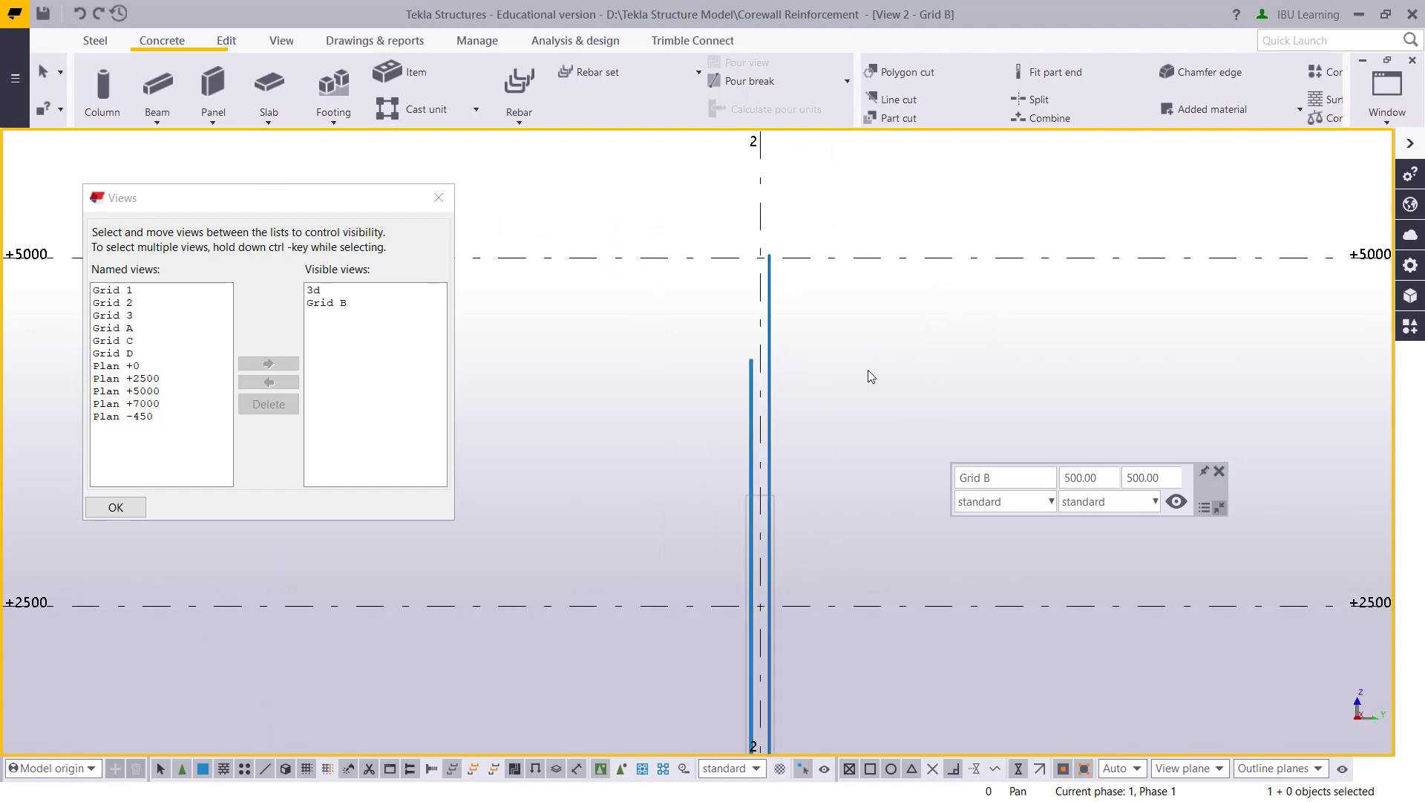
scroll(838, 381, "up", 2)
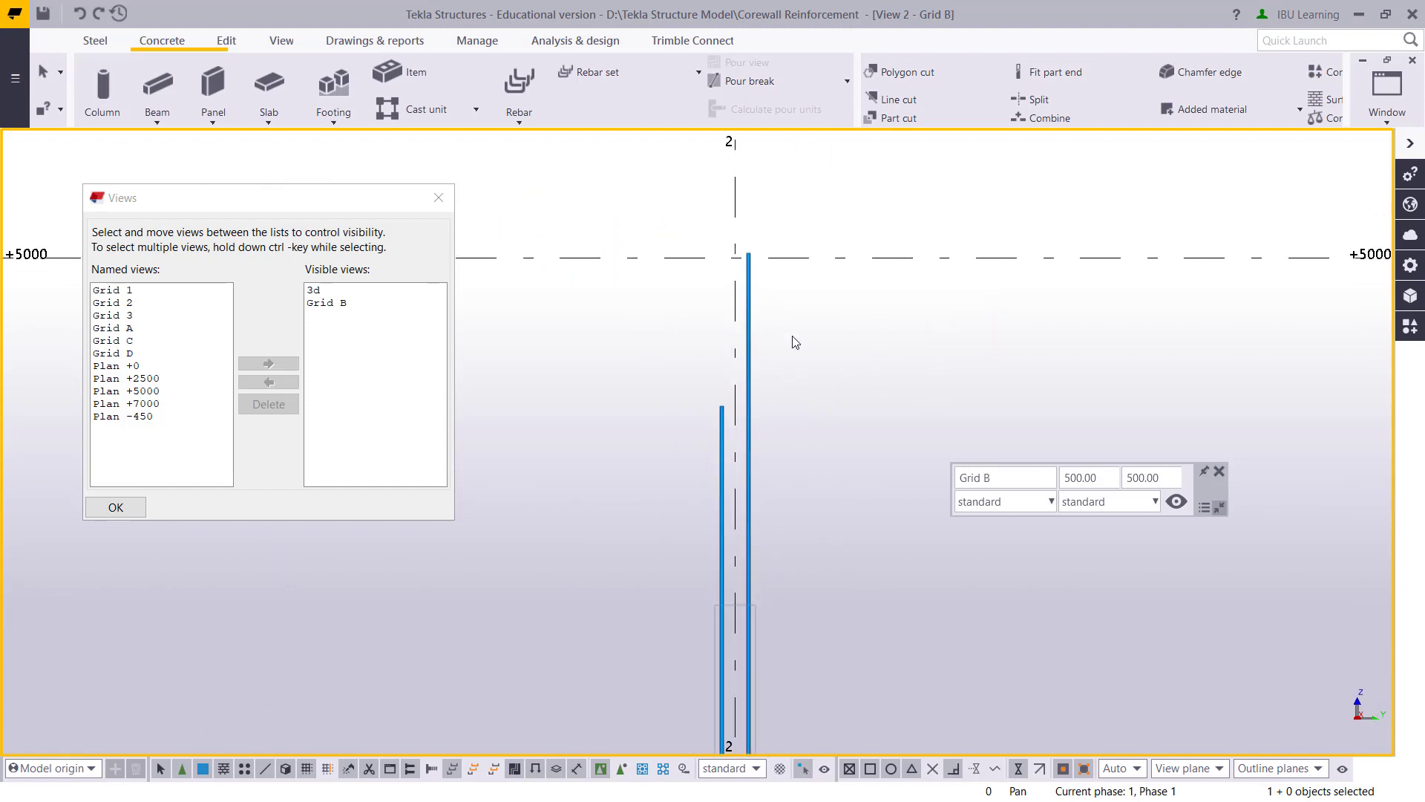
middle_click_drag(795, 342, 772, 475)
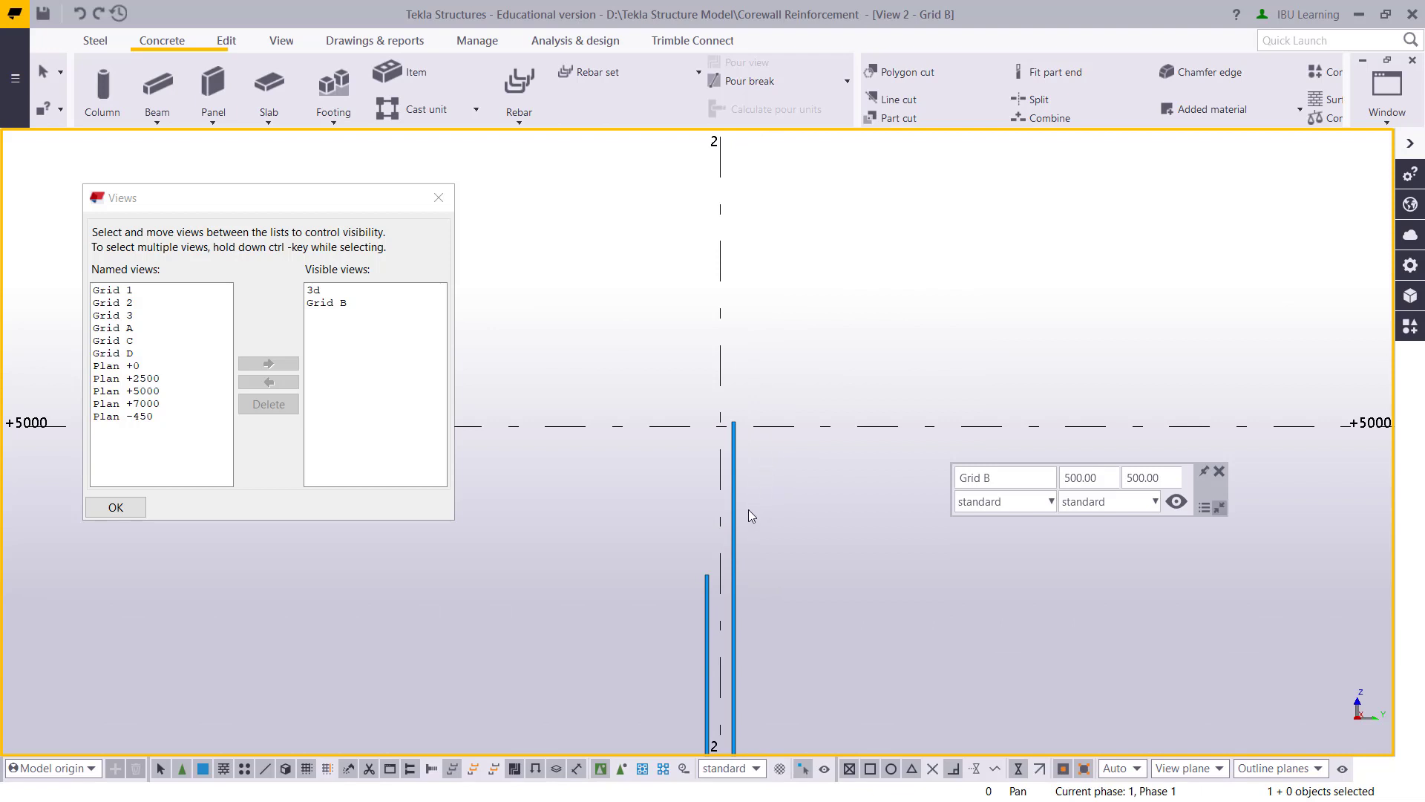
left_click(752, 495)
left_click(867, 300)
middle_click_drag(776, 584, 745, 433)
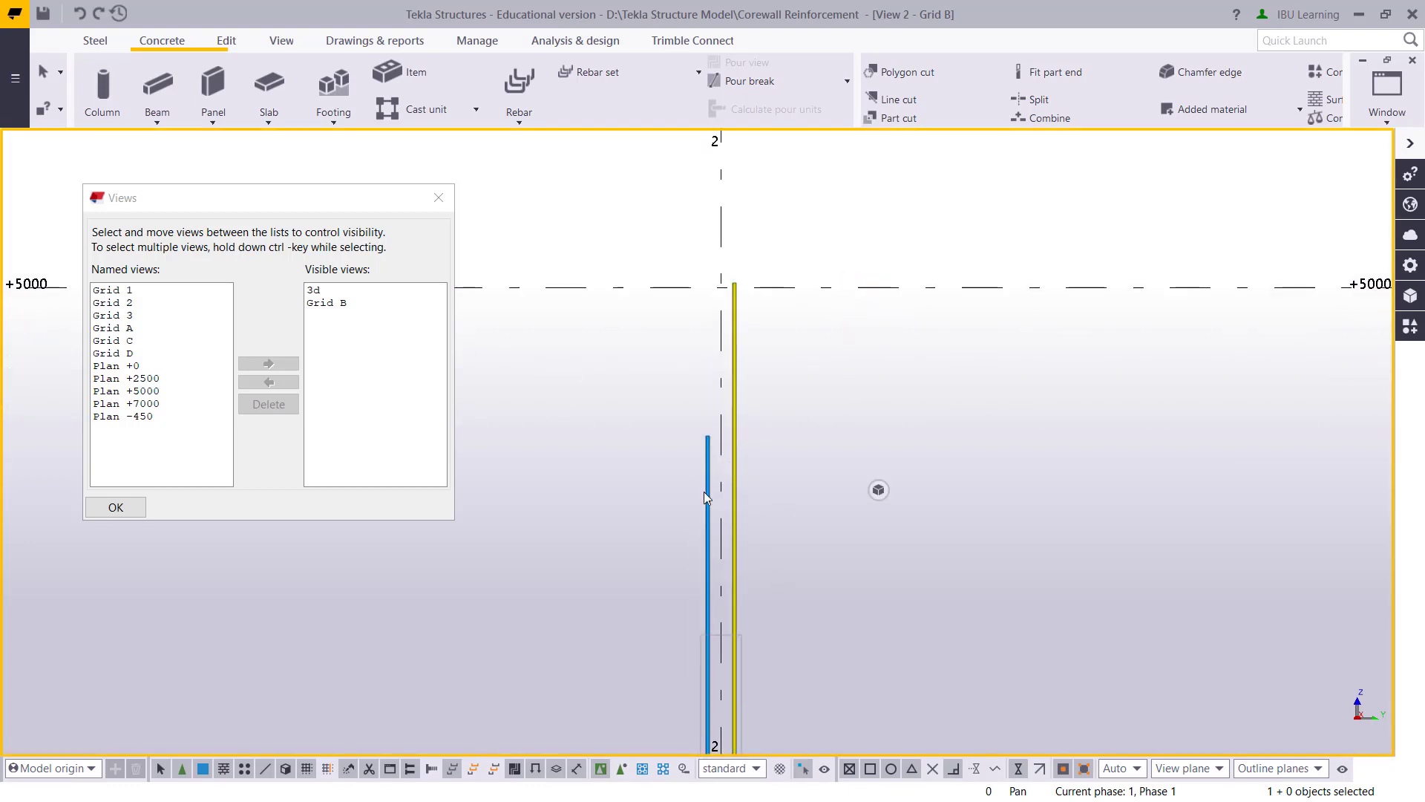
left_click_drag(694, 493, 698, 182)
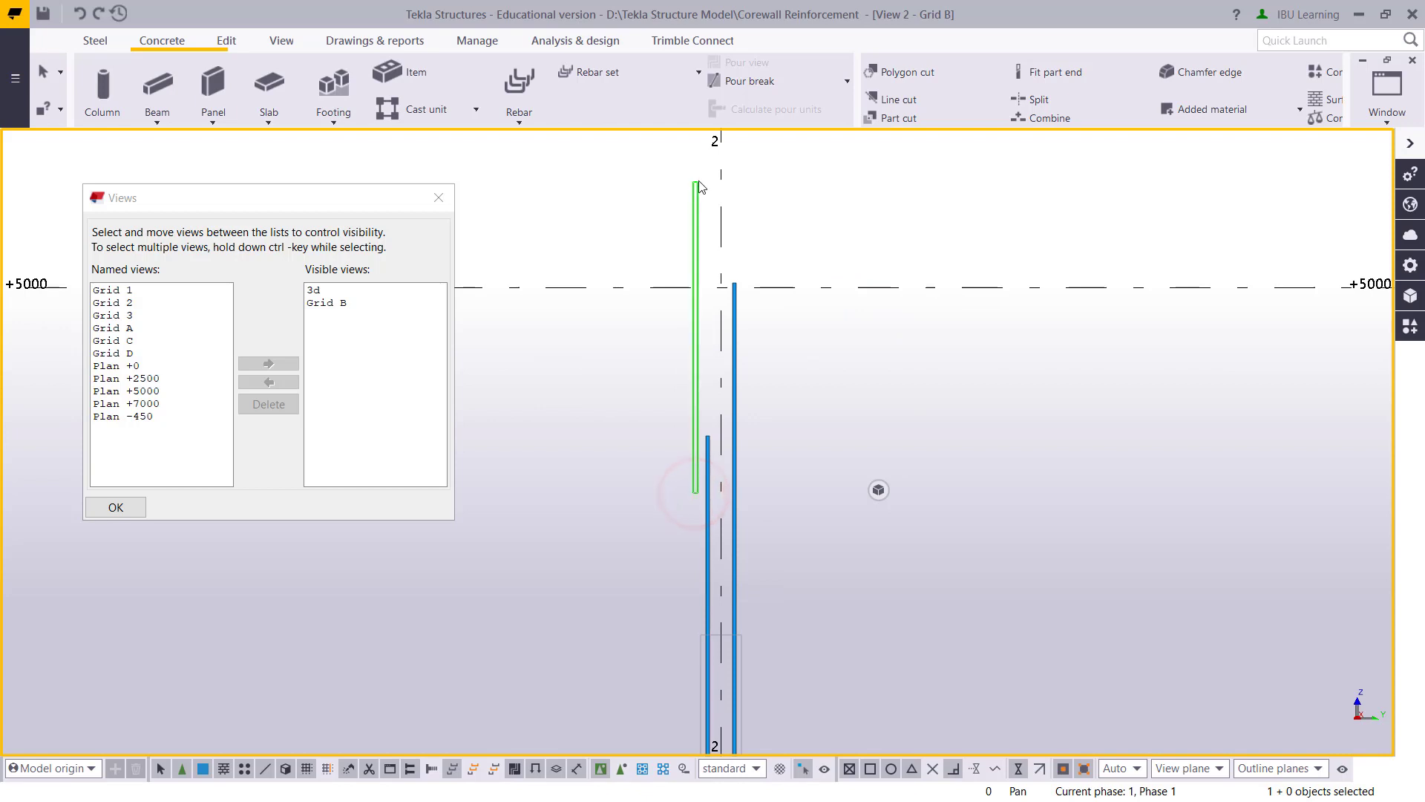
scroll(715, 327, "down", 3)
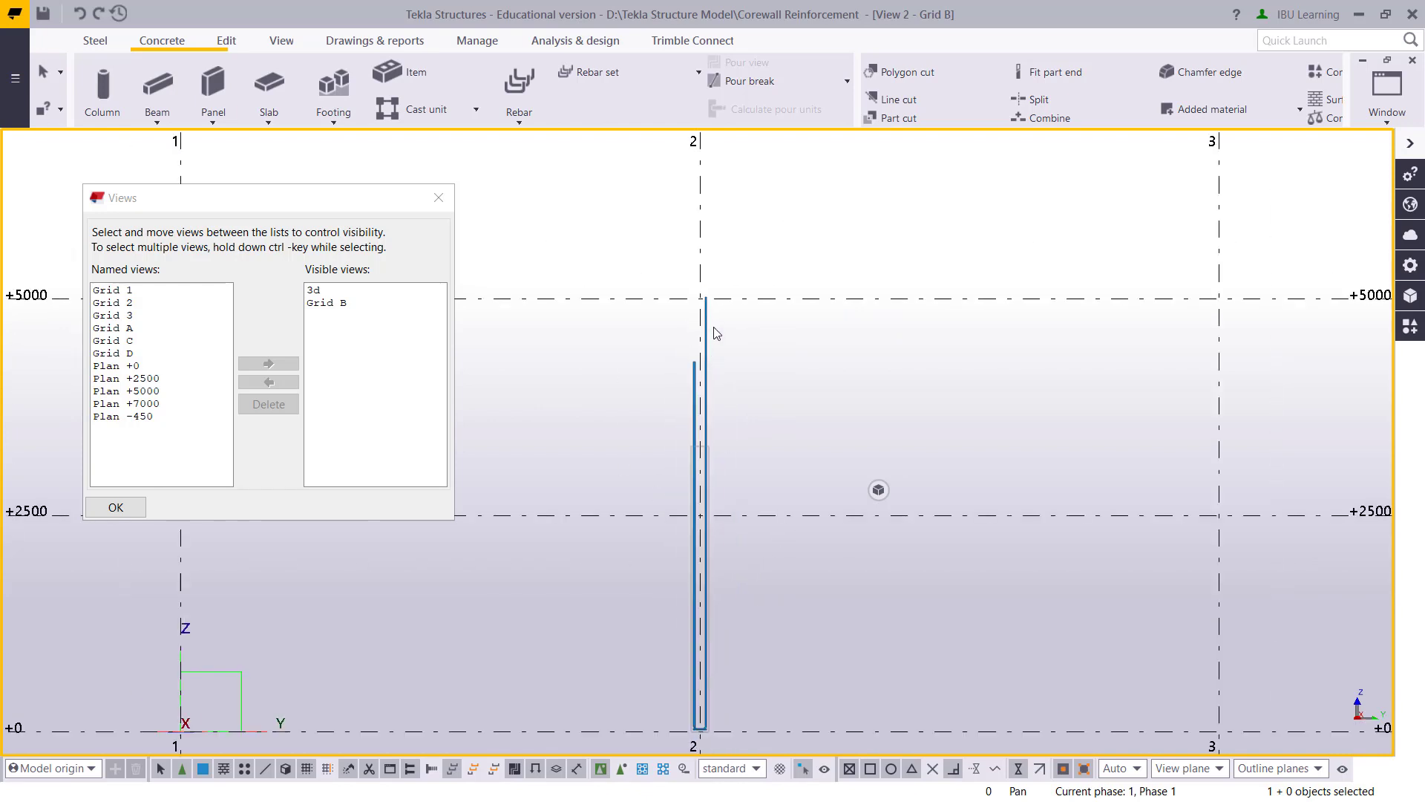
left_click(702, 373)
scroll(690, 382, "up", 2)
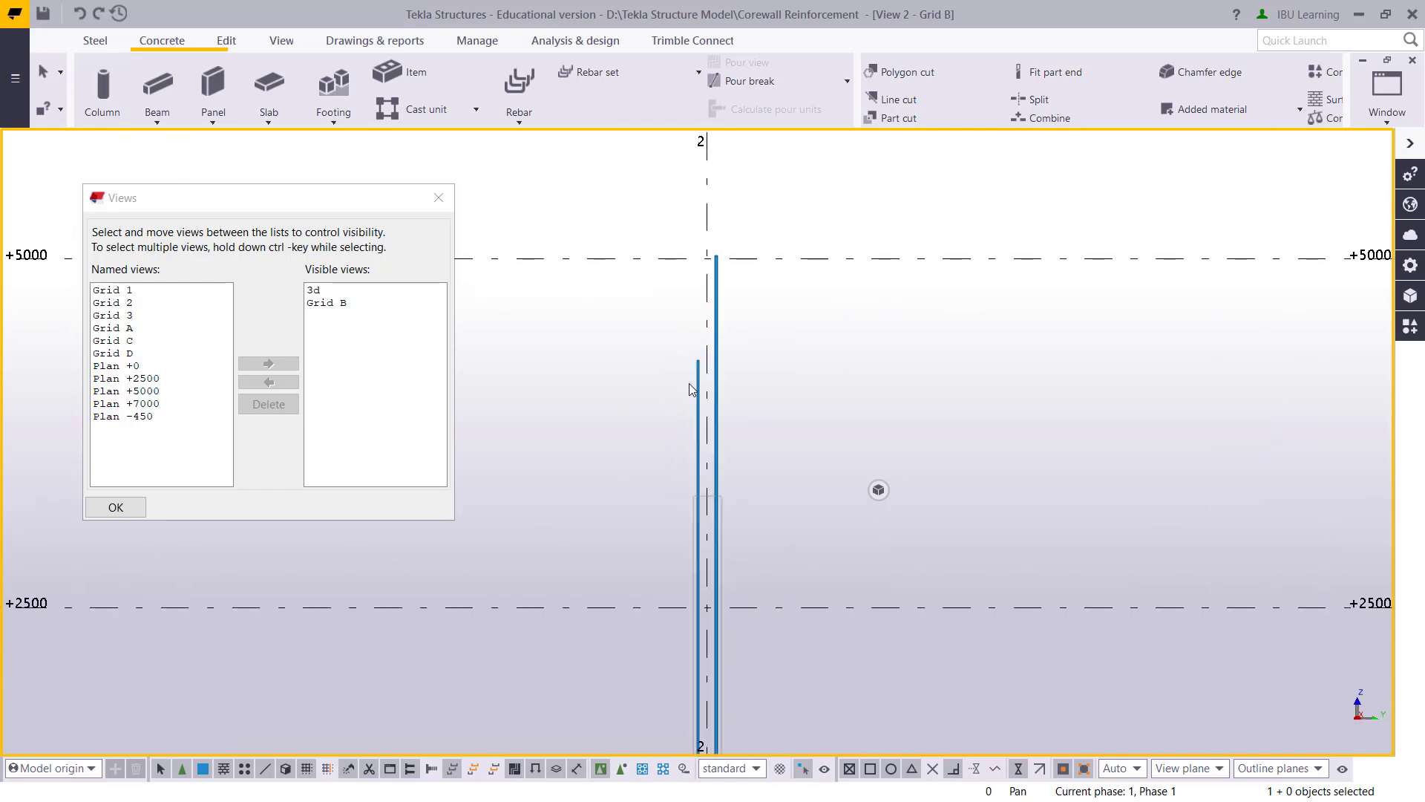
scroll(641, 416, "down", 1)
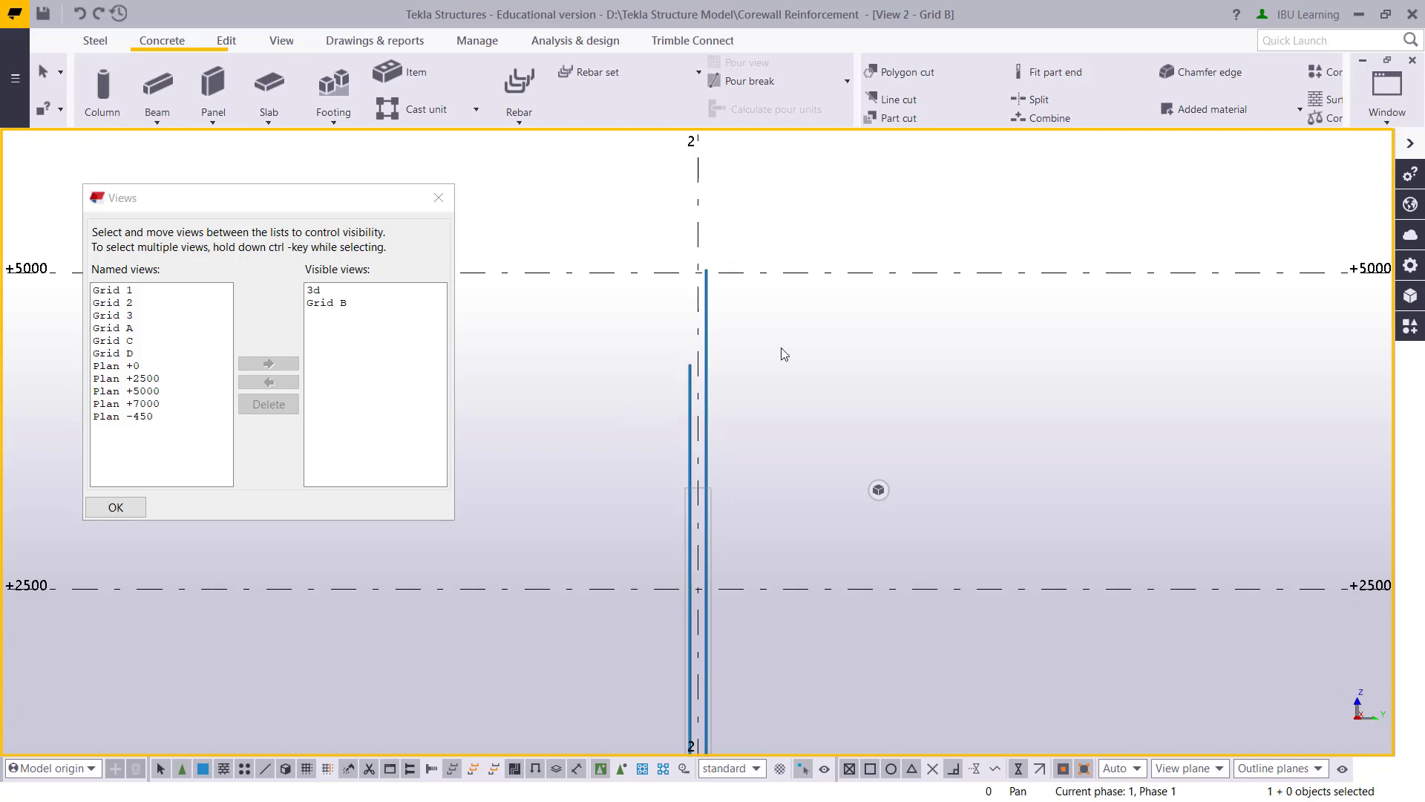
- Close the Grid B view and open the Grid 1 elevation view
scroll(623, 346, "down", 3)
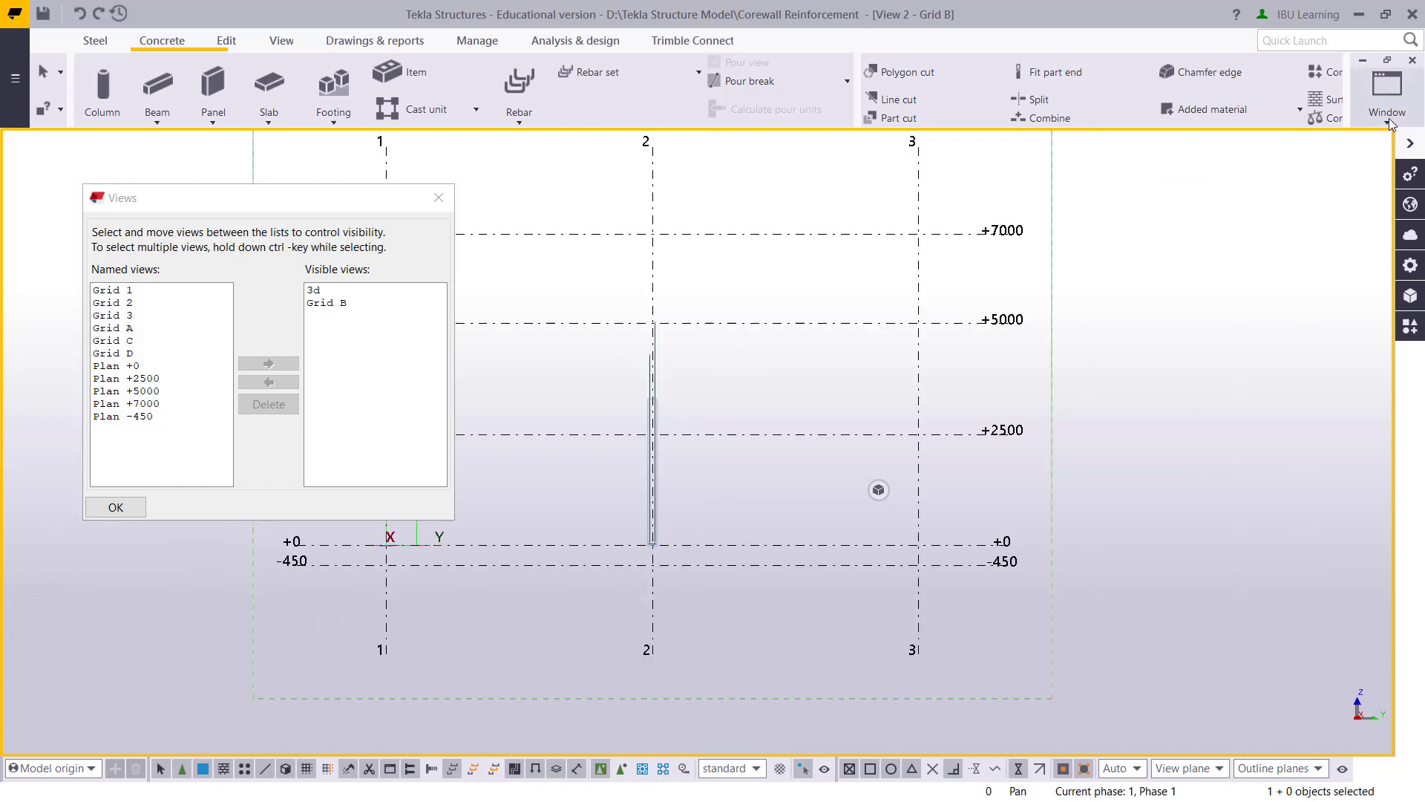
left_click(1412, 59)
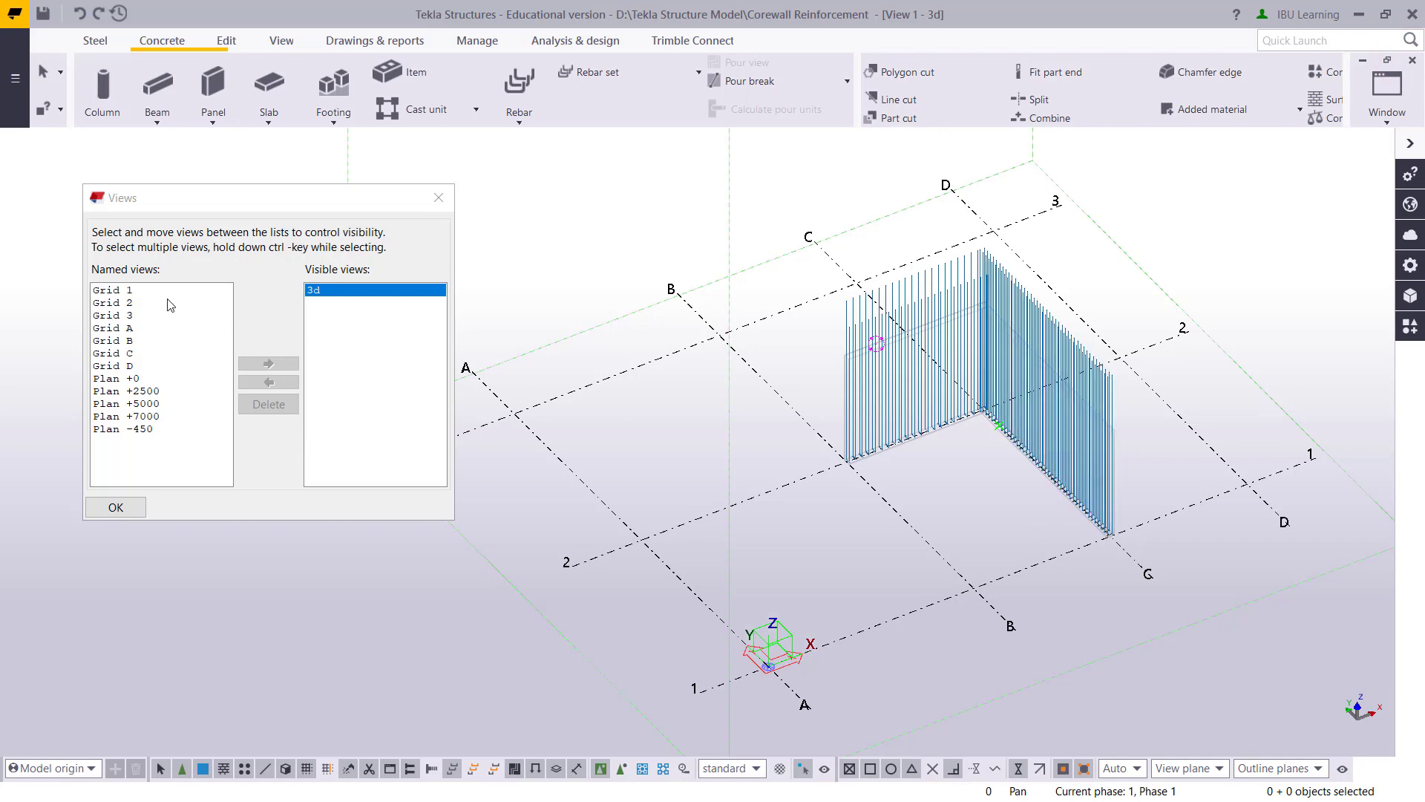
double_click(112, 290)
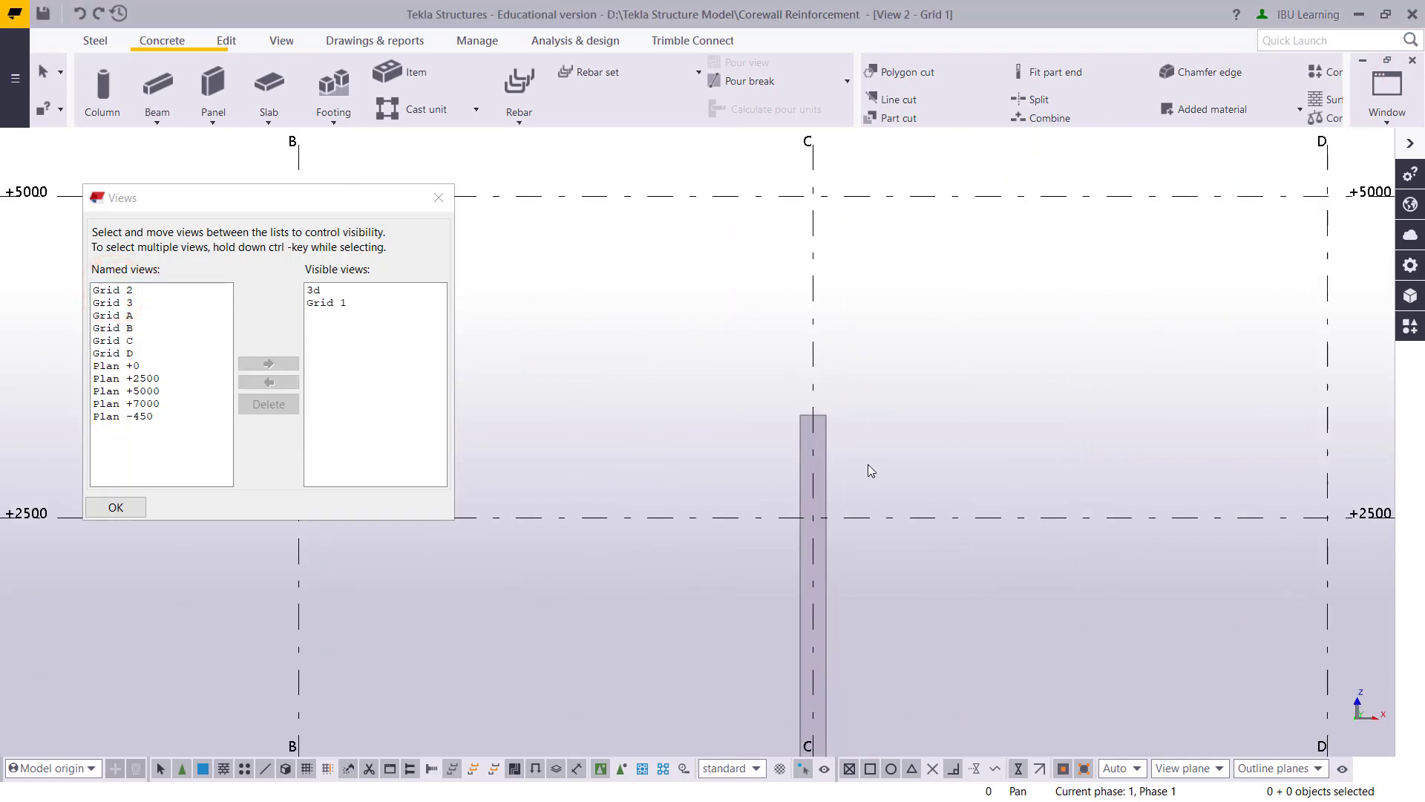
- Turn on the visibility of reinforcing bars, both in model and in components, for the Grid 1 view
double_click(668, 423)
left_click(315, 520)
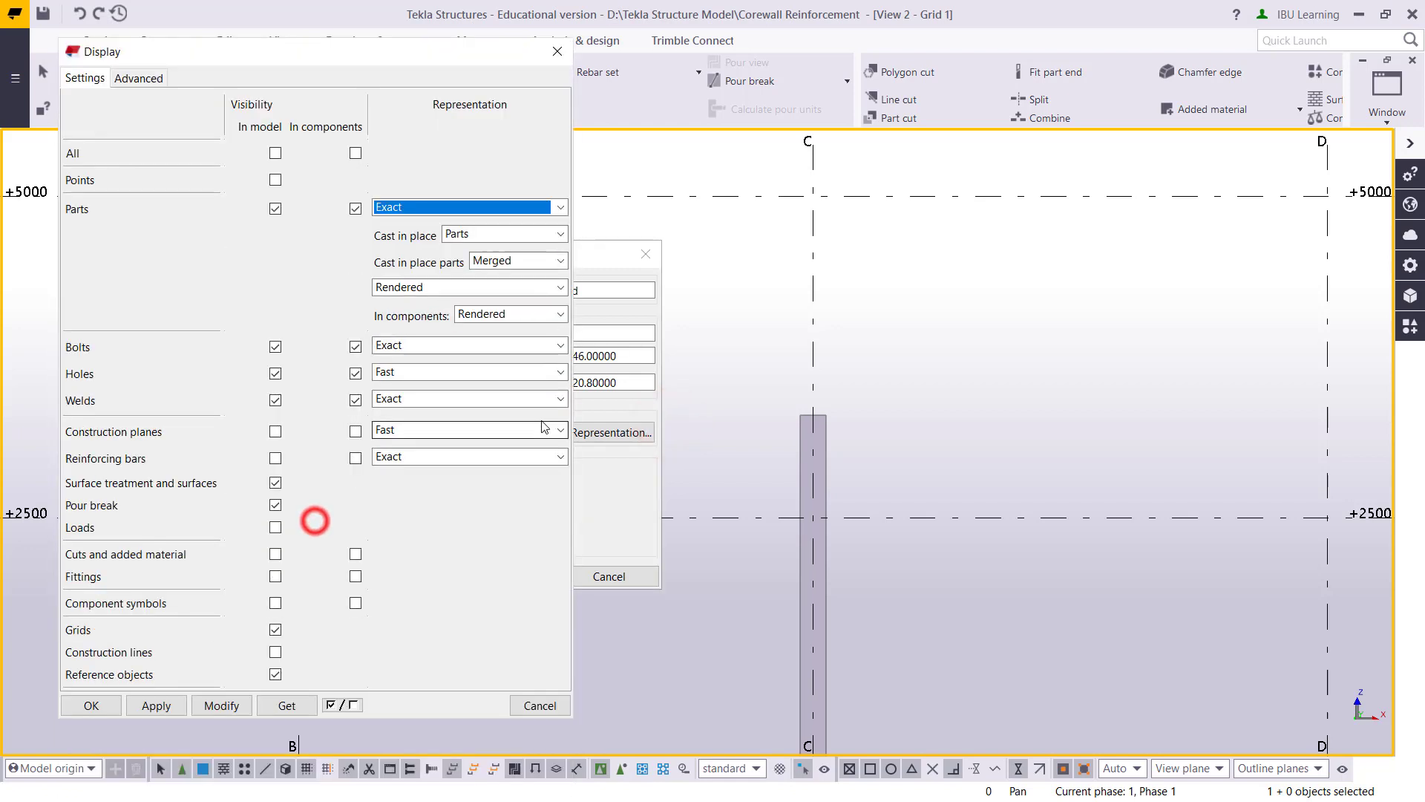
left_click(275, 458)
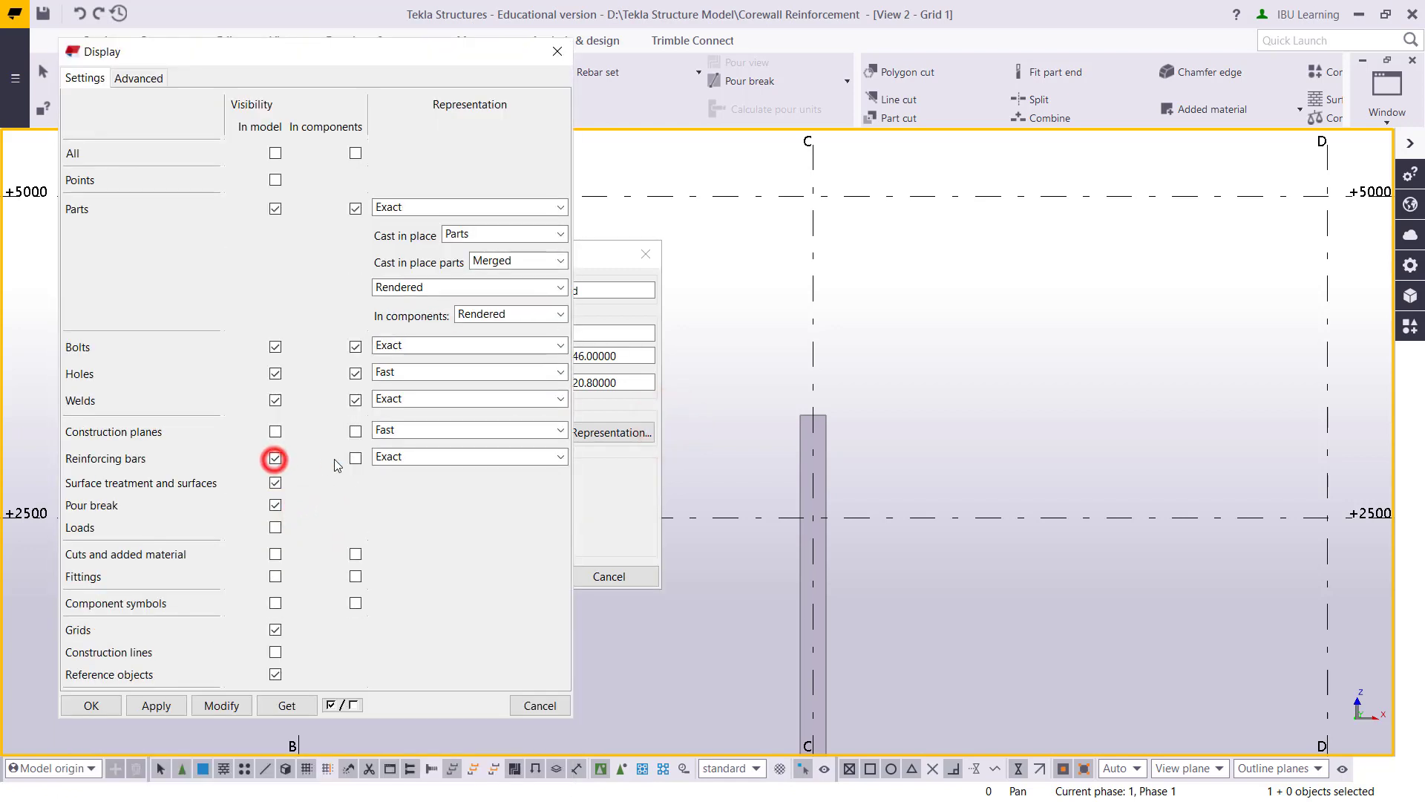
left_click(356, 458)
left_click(221, 705)
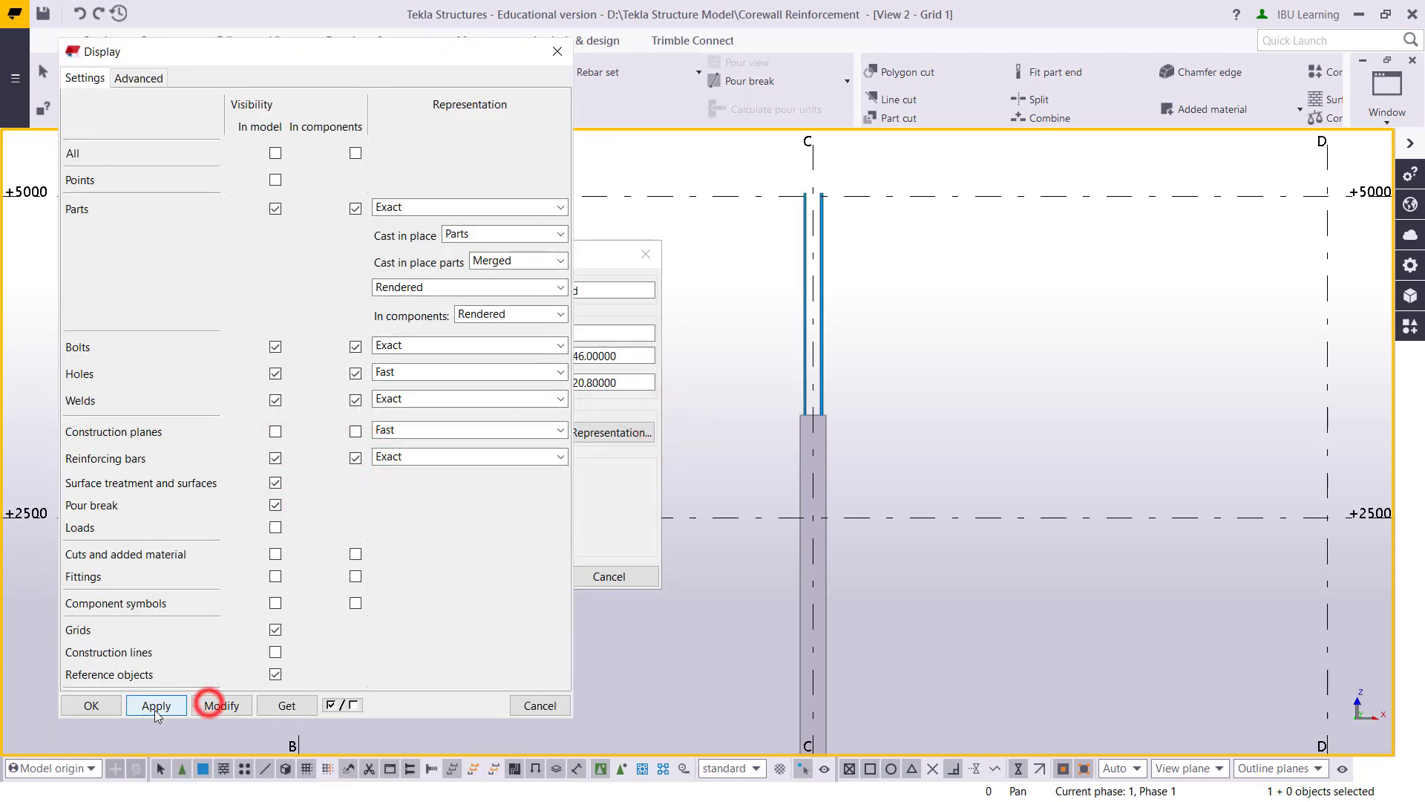
left_click(540, 705)
left_click(627, 578)
- Move the top end handle of the grid D side vertical bars in the grid C wall down by a dZ of -750 mm
left_click(939, 394)
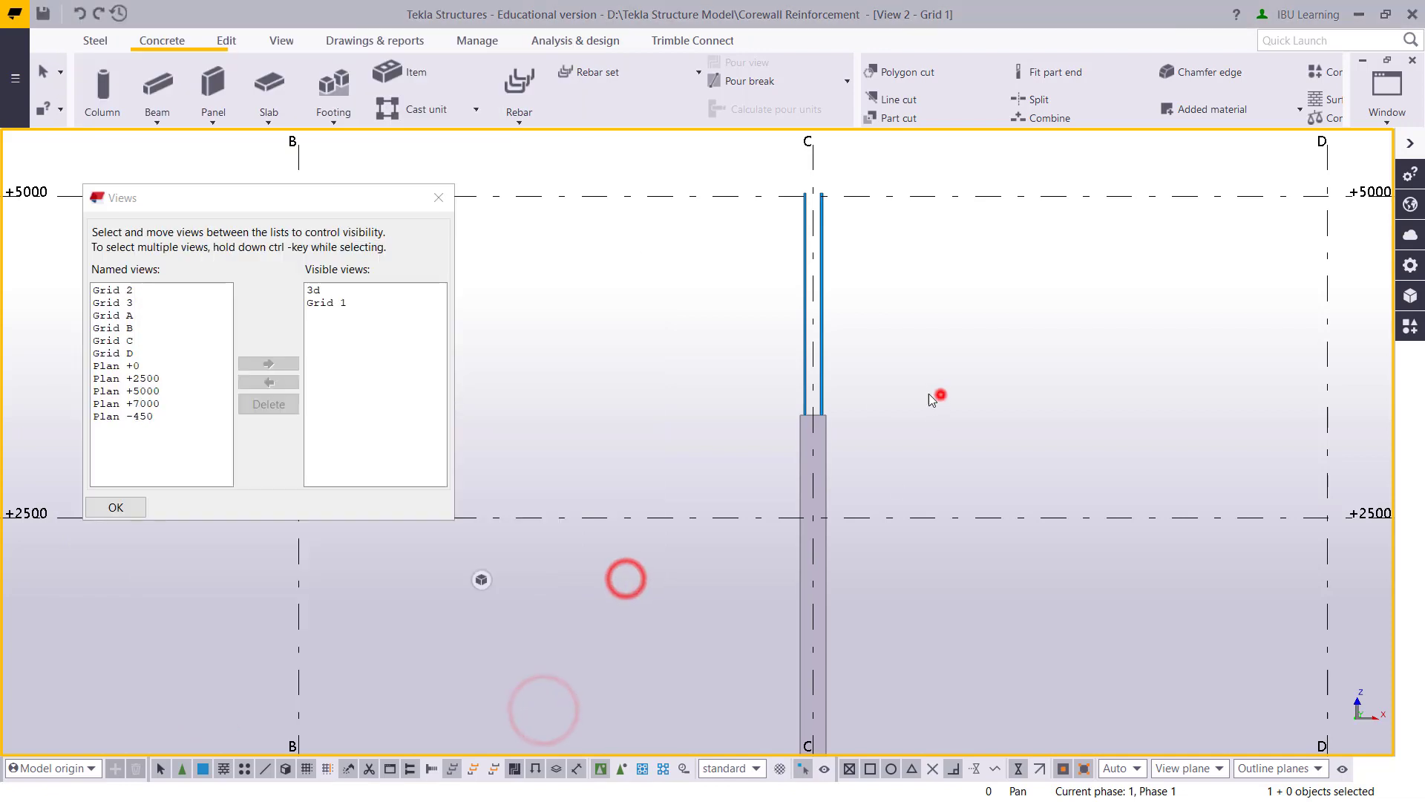
scroll(854, 401, "up", 3)
middle_click_drag(819, 425, 842, 525)
scroll(841, 526, "down", 2)
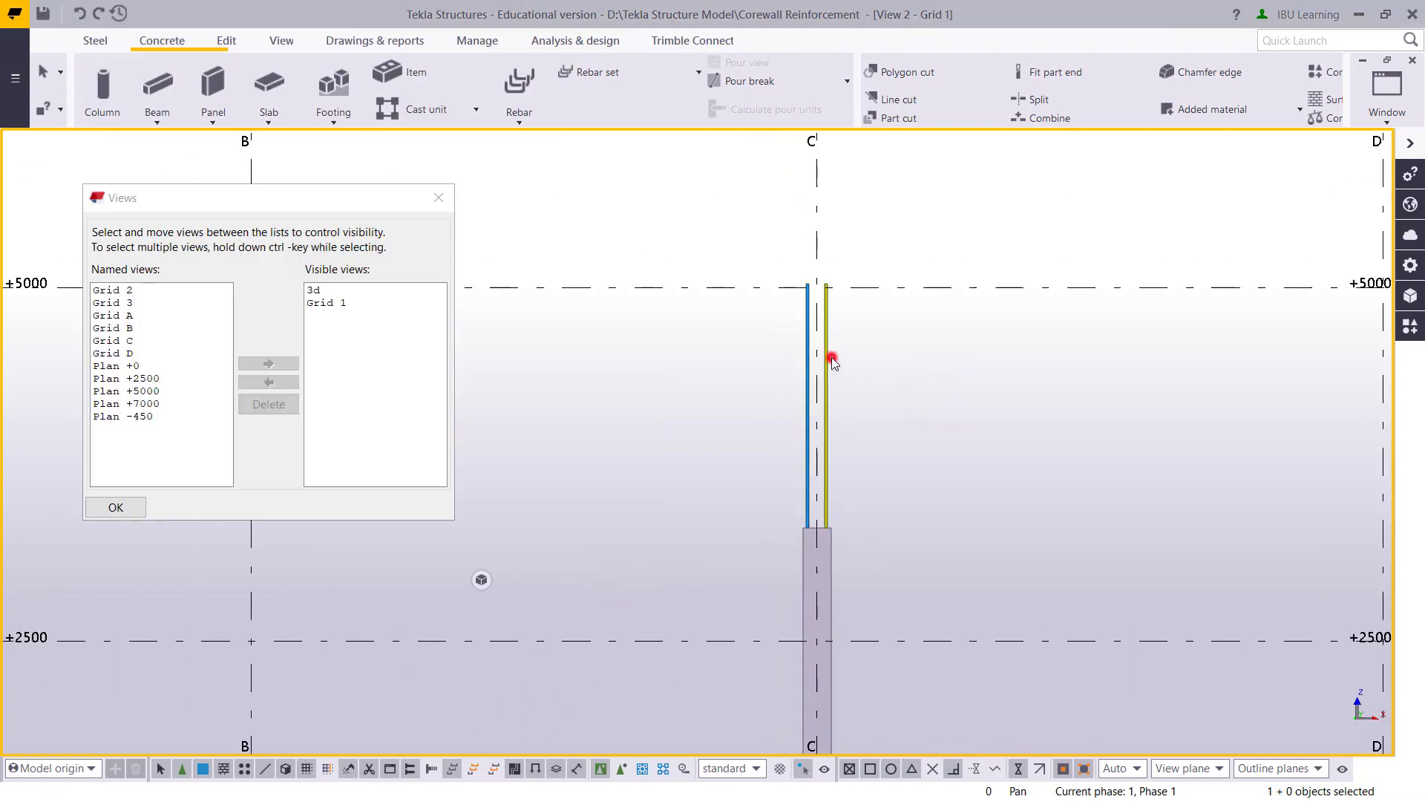
left_click(832, 362)
scroll(832, 302, "up", 2)
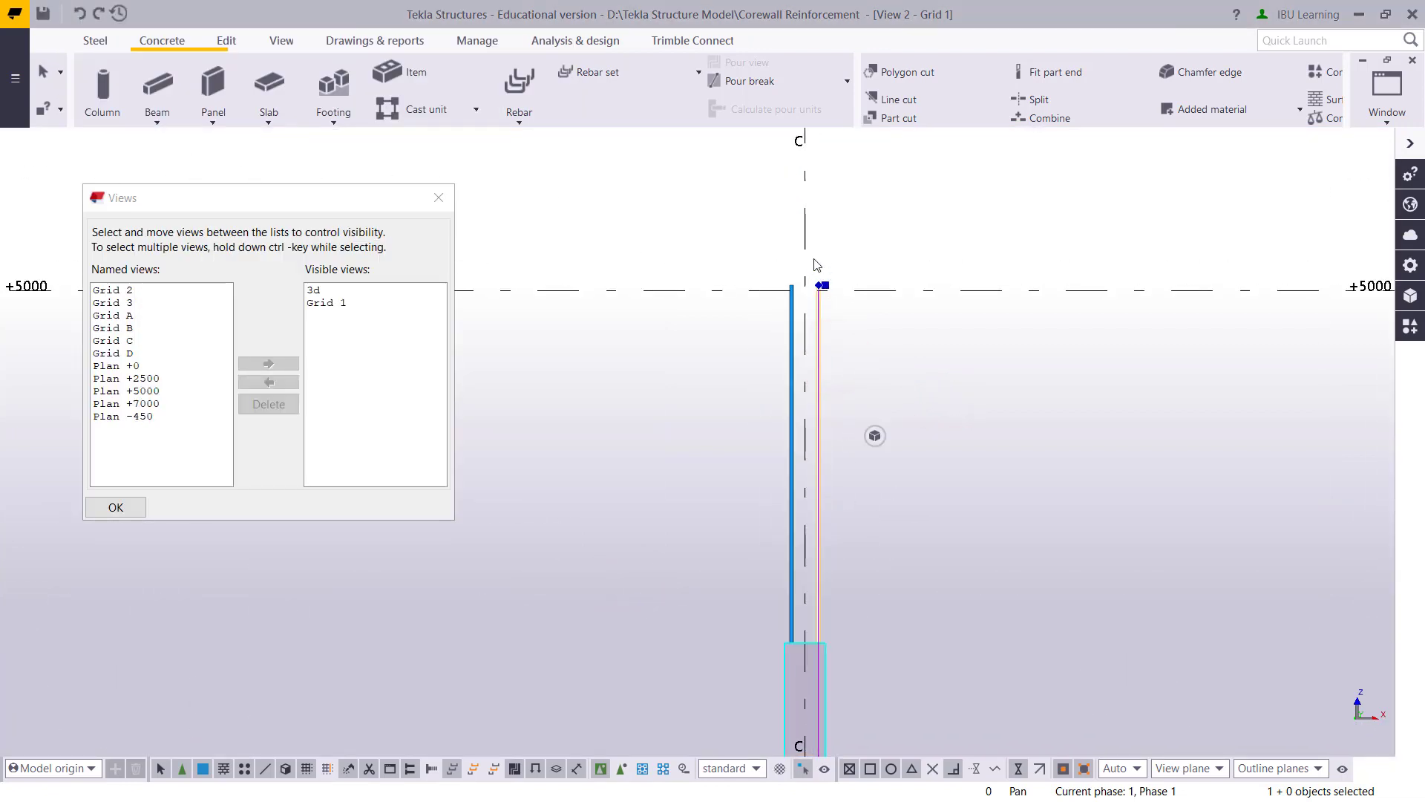
left_click(814, 261)
right_click(819, 282)
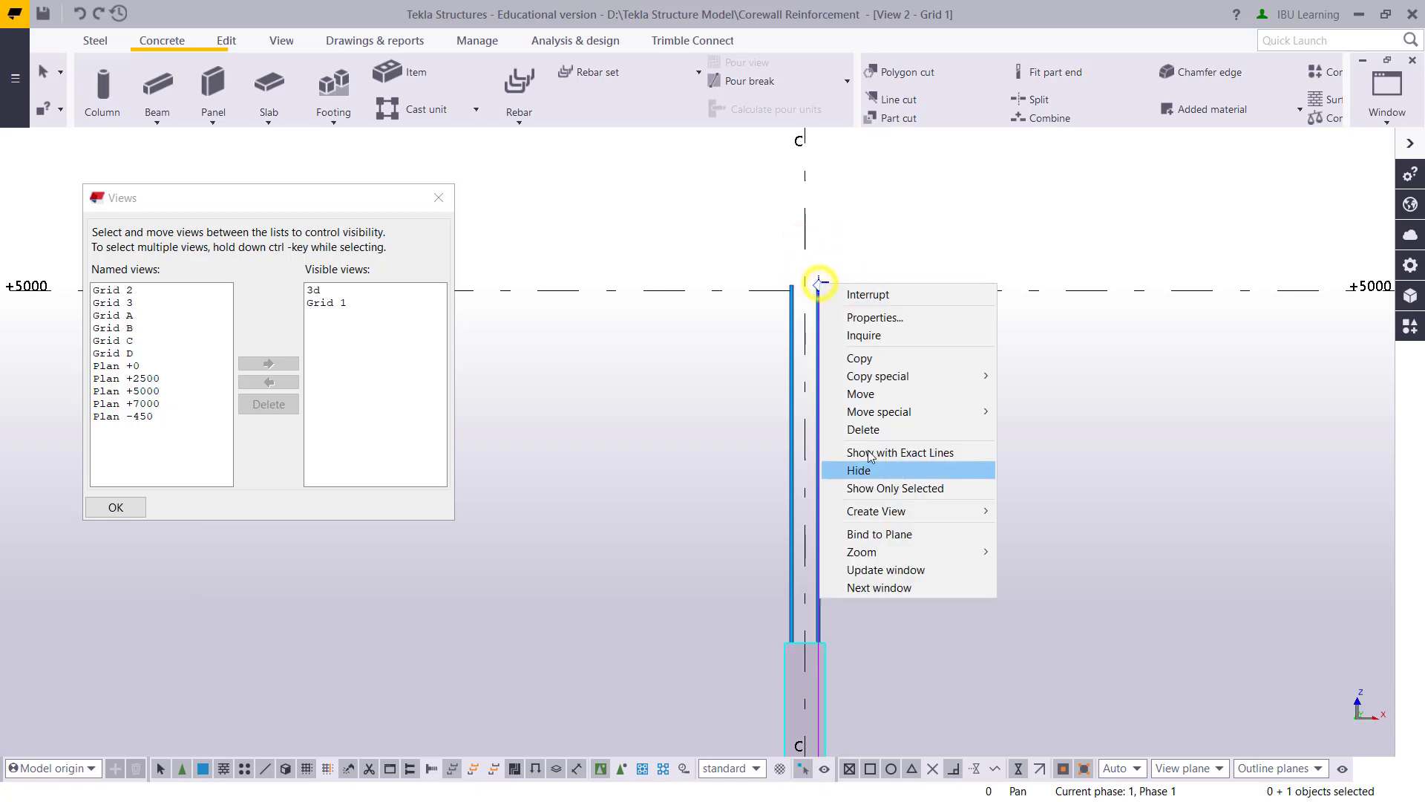
mouse_move(912, 413)
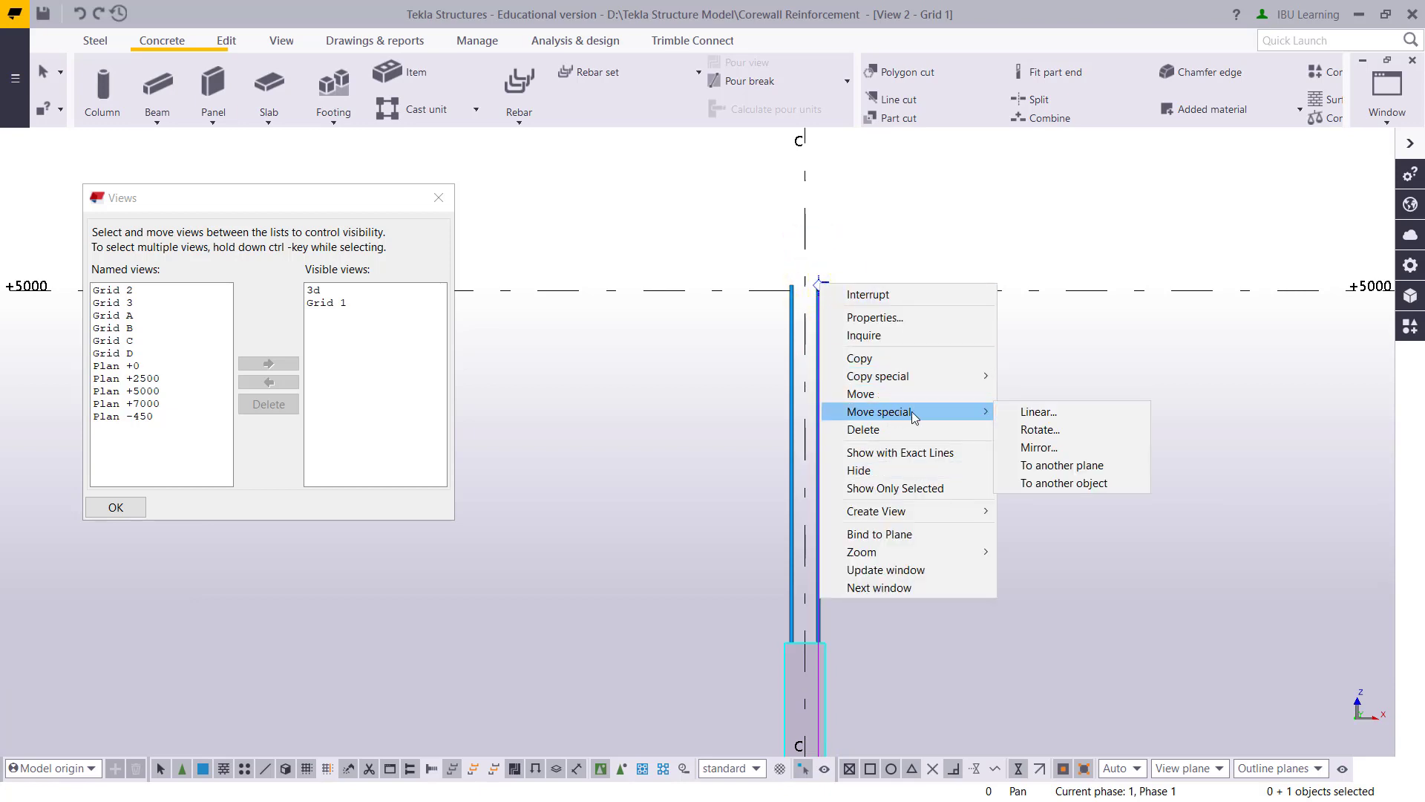
left_click(1017, 413)
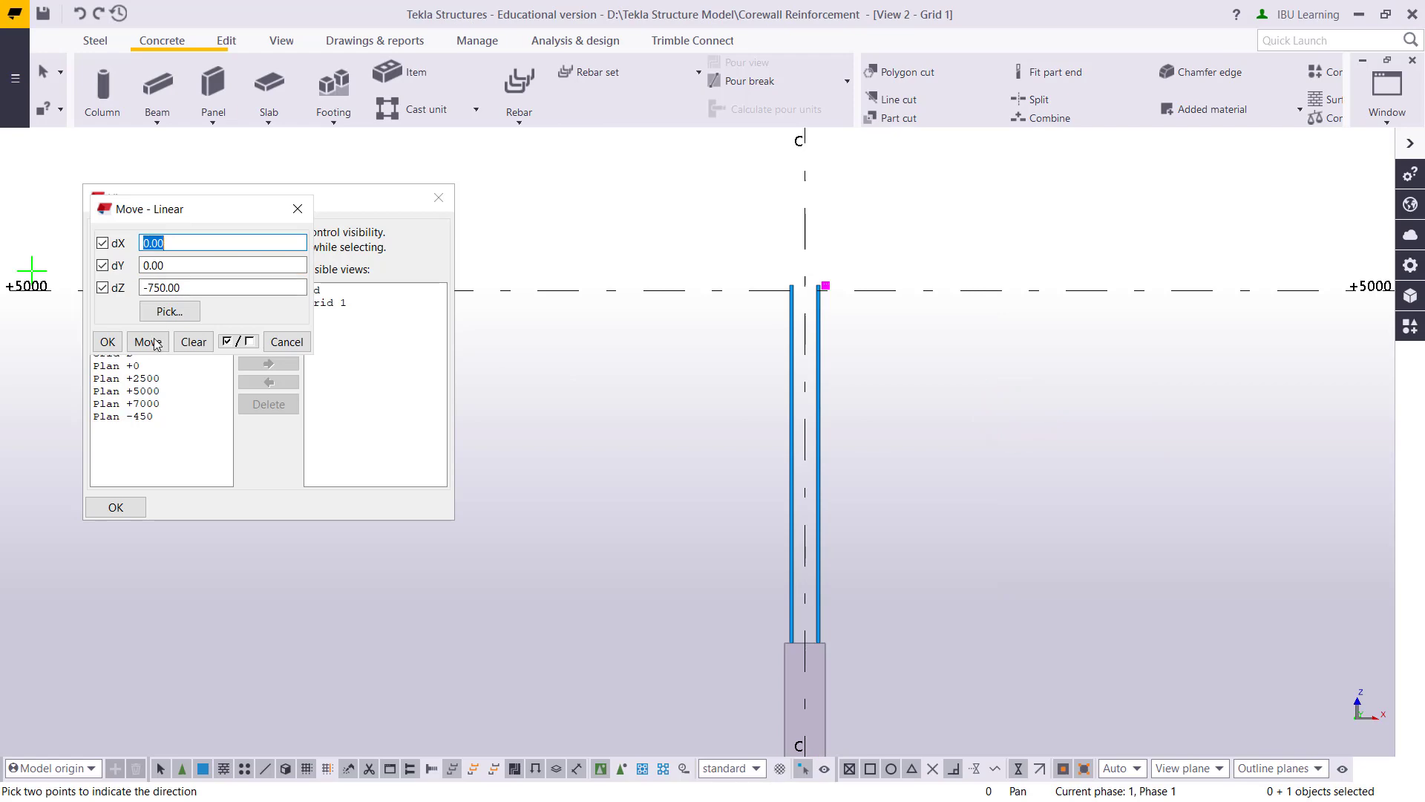
scroll(1002, 401, "down", 5)
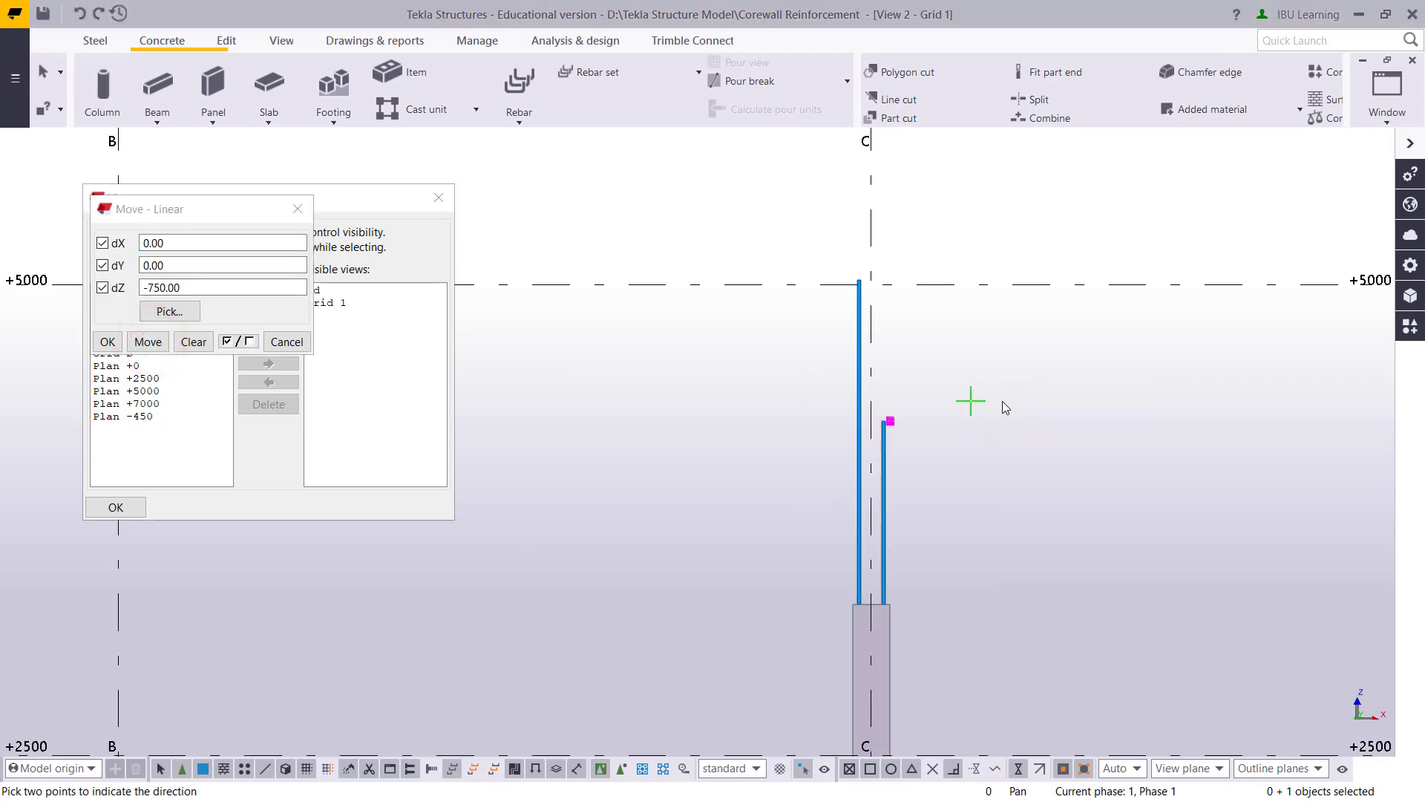
left_click(1015, 407)
- Close the Grid 1 view and display the 3D view's parts as rendered solids, examining the bars above both walls
scroll(921, 378, "down", 4)
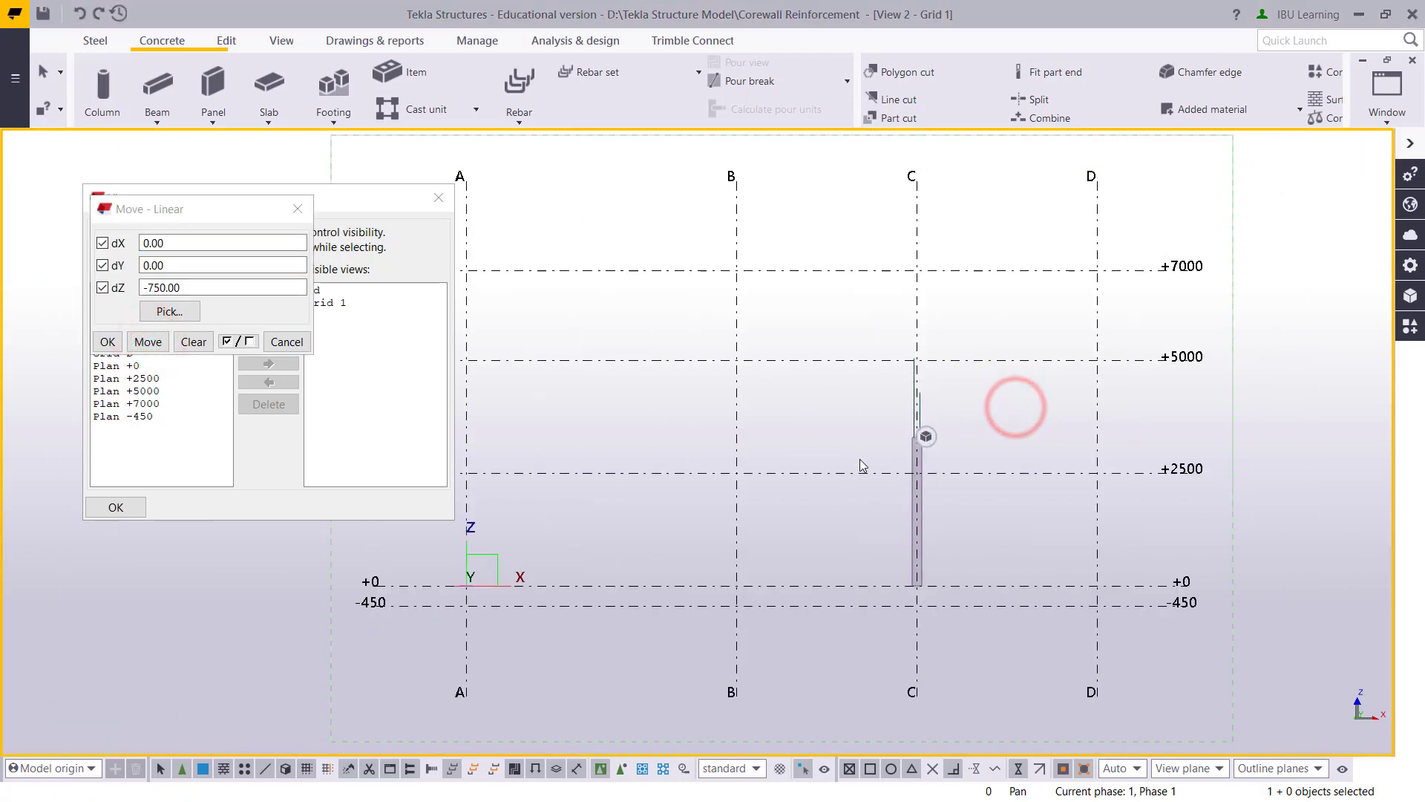
middle_click_drag(870, 464, 918, 498, "ctrl")
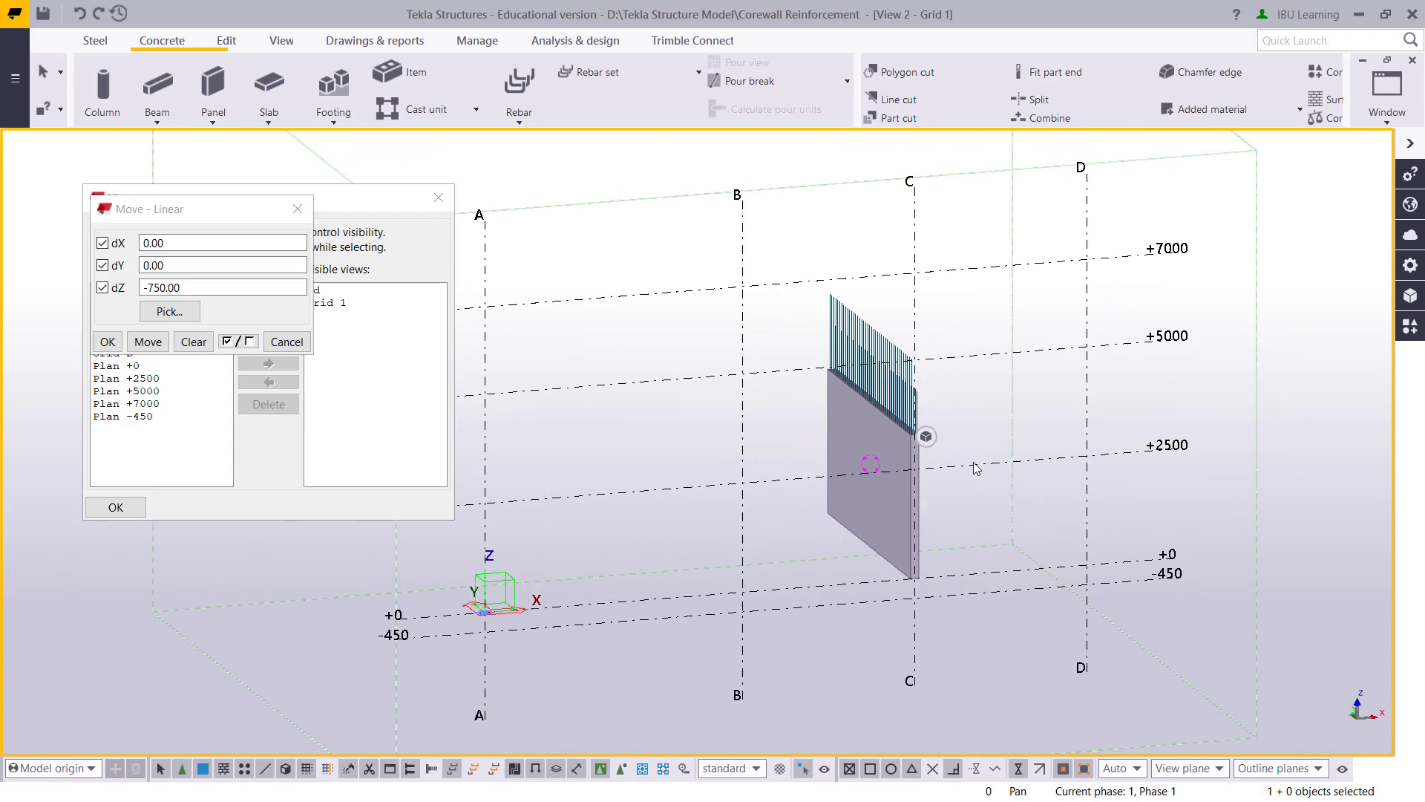
left_click(1413, 59)
scroll(999, 404, "up", 5)
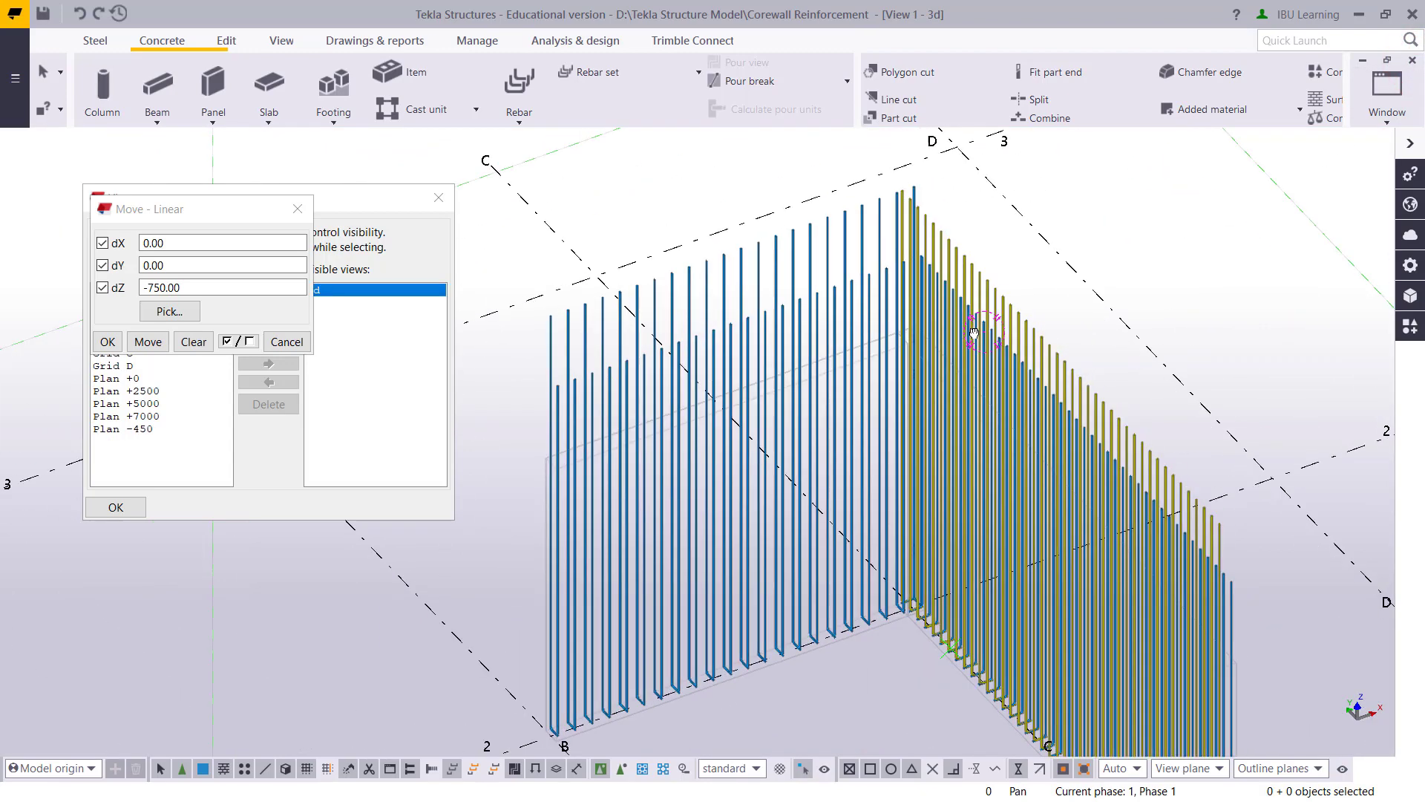
key("ctrl+4")
middle_click_drag(1021, 466, 1087, 461)
scroll(995, 347, "down", 3)
scroll(973, 430, "up", 4)
mouse_move(975, 433)
middle_mouse_down("ctrl")
mouse_move(920, 429)
mouse_move(1103, 426)
mouse_move(986, 429)
middle_mouse_up("ctrl")
scroll(987, 428, "down", 3)
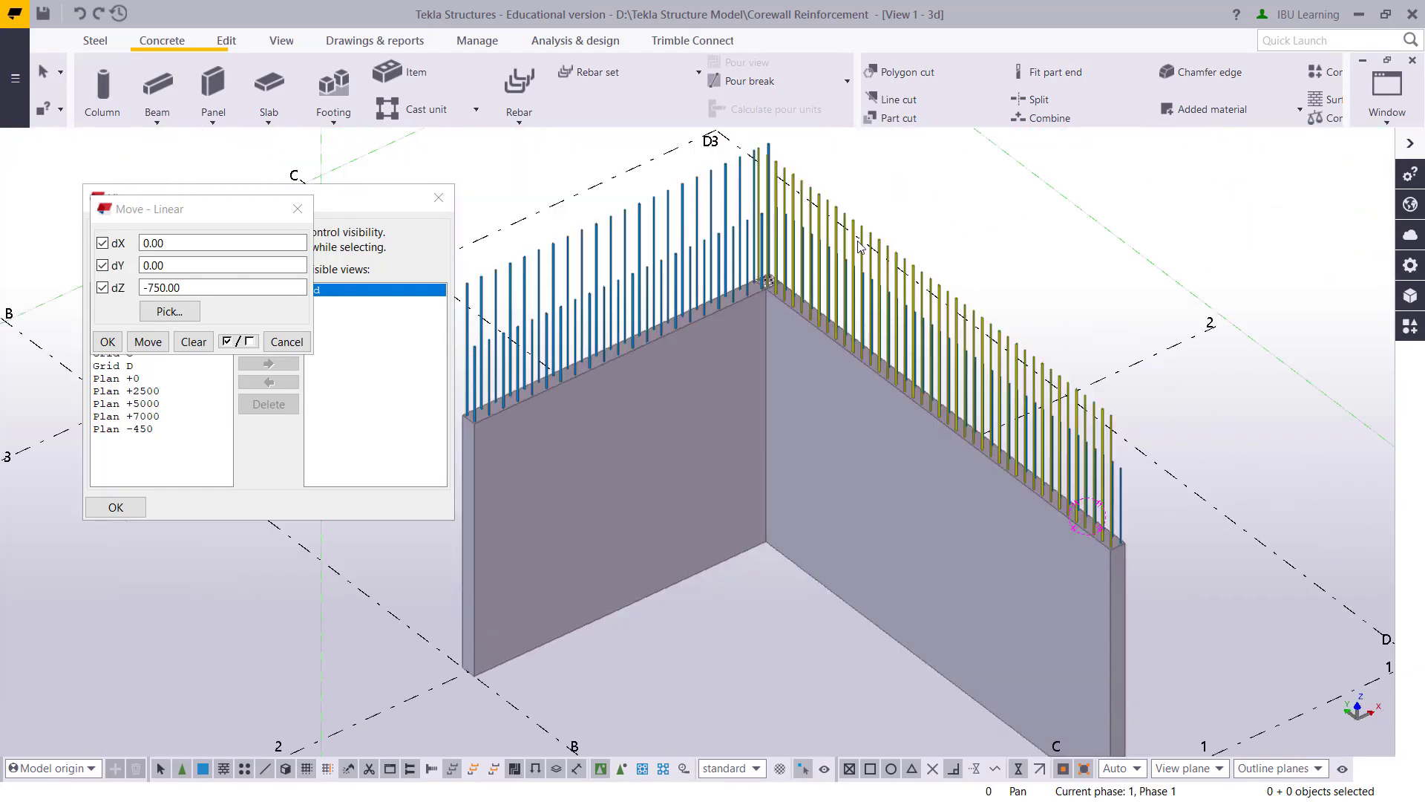
- Open the properties of the longer bar group in the grid line 2 wall and check its class and target spacing
left_click(813, 190)
left_click(653, 194, "shift")
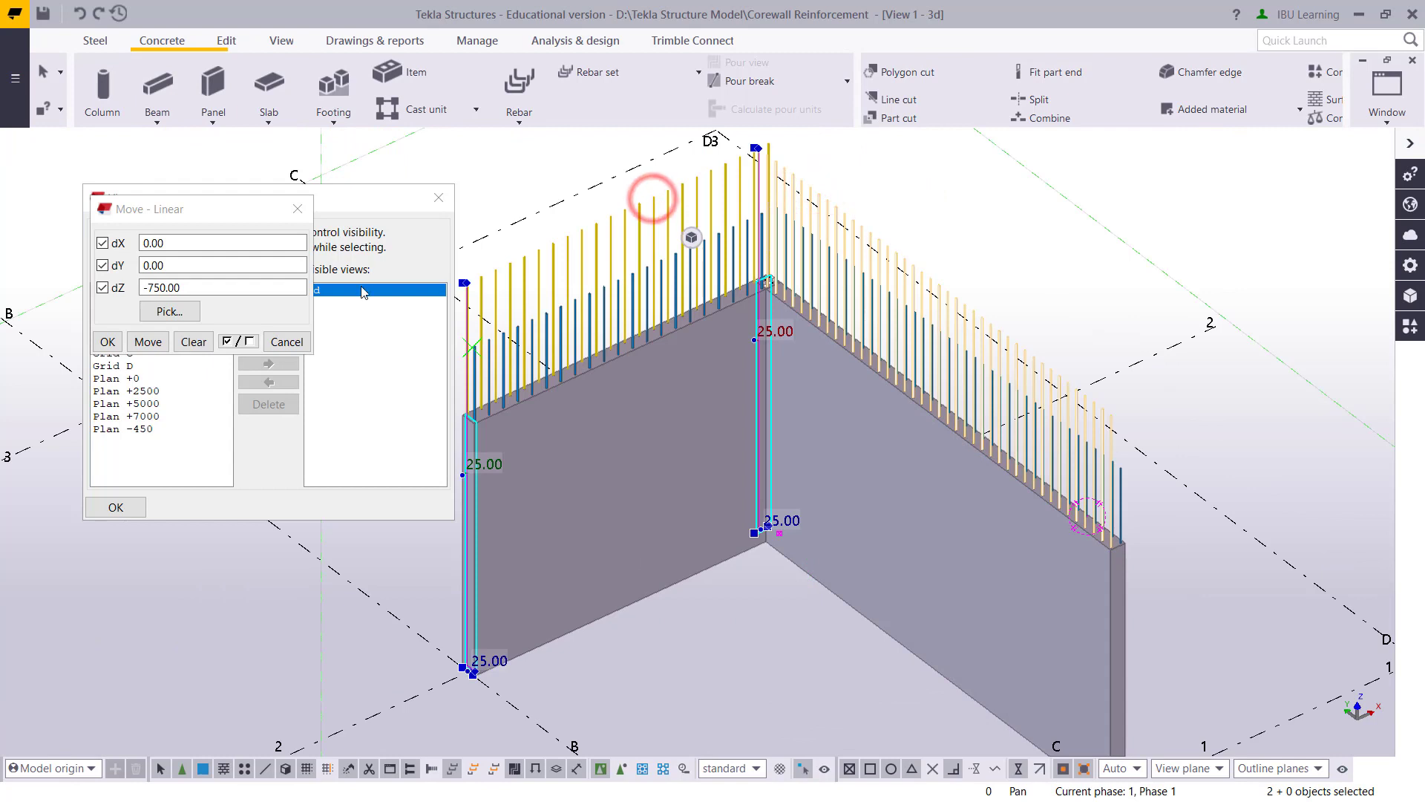
double_click(625, 215)
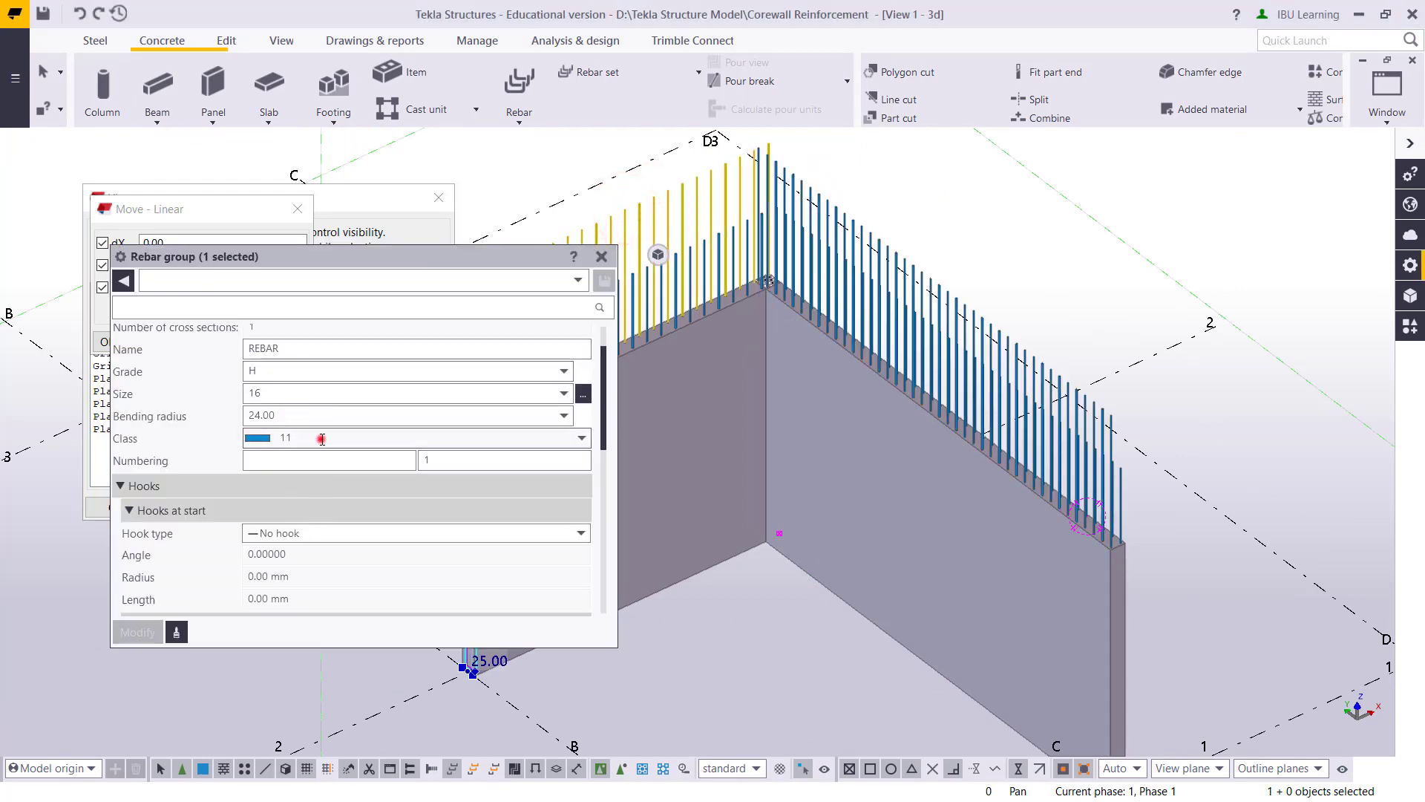
left_click(322, 438)
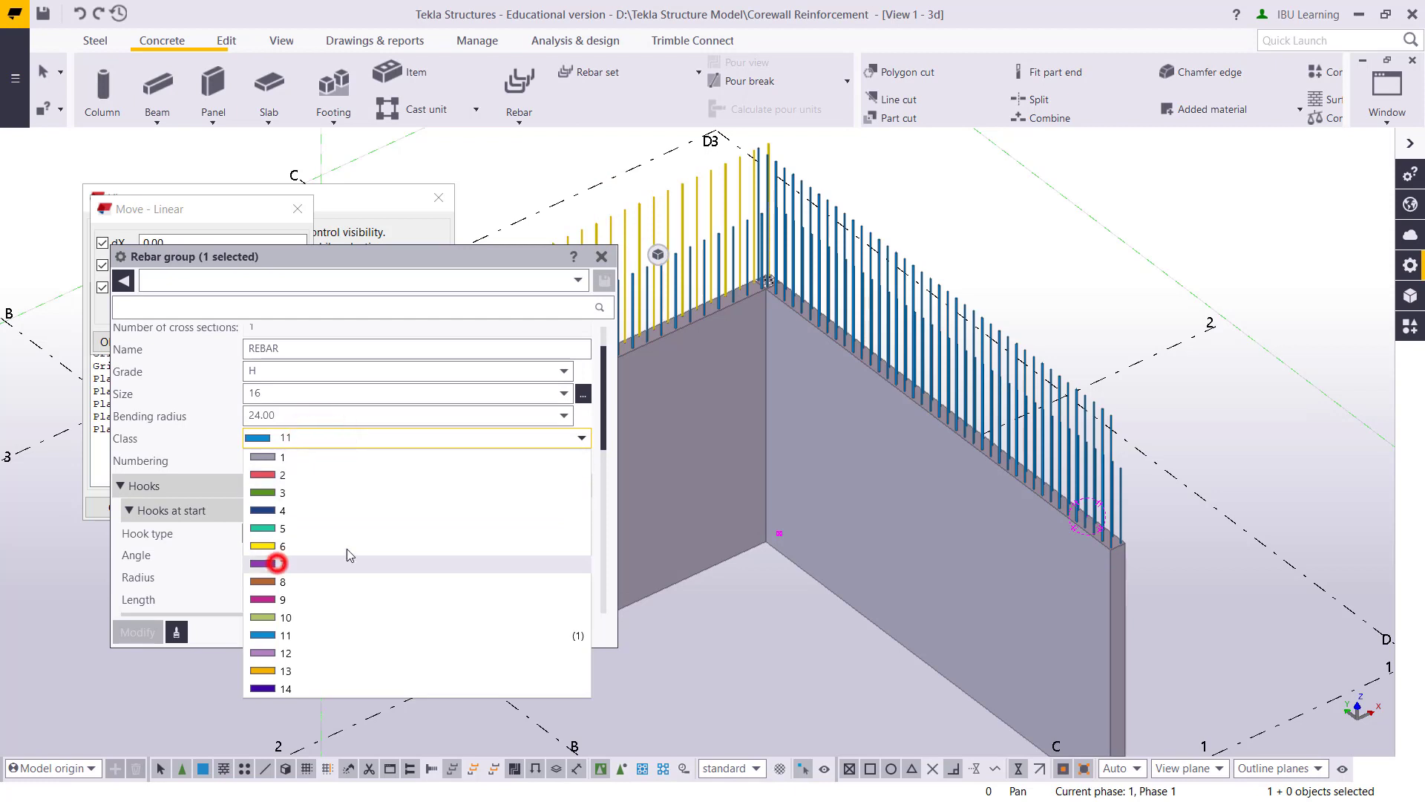
left_click(276, 563)
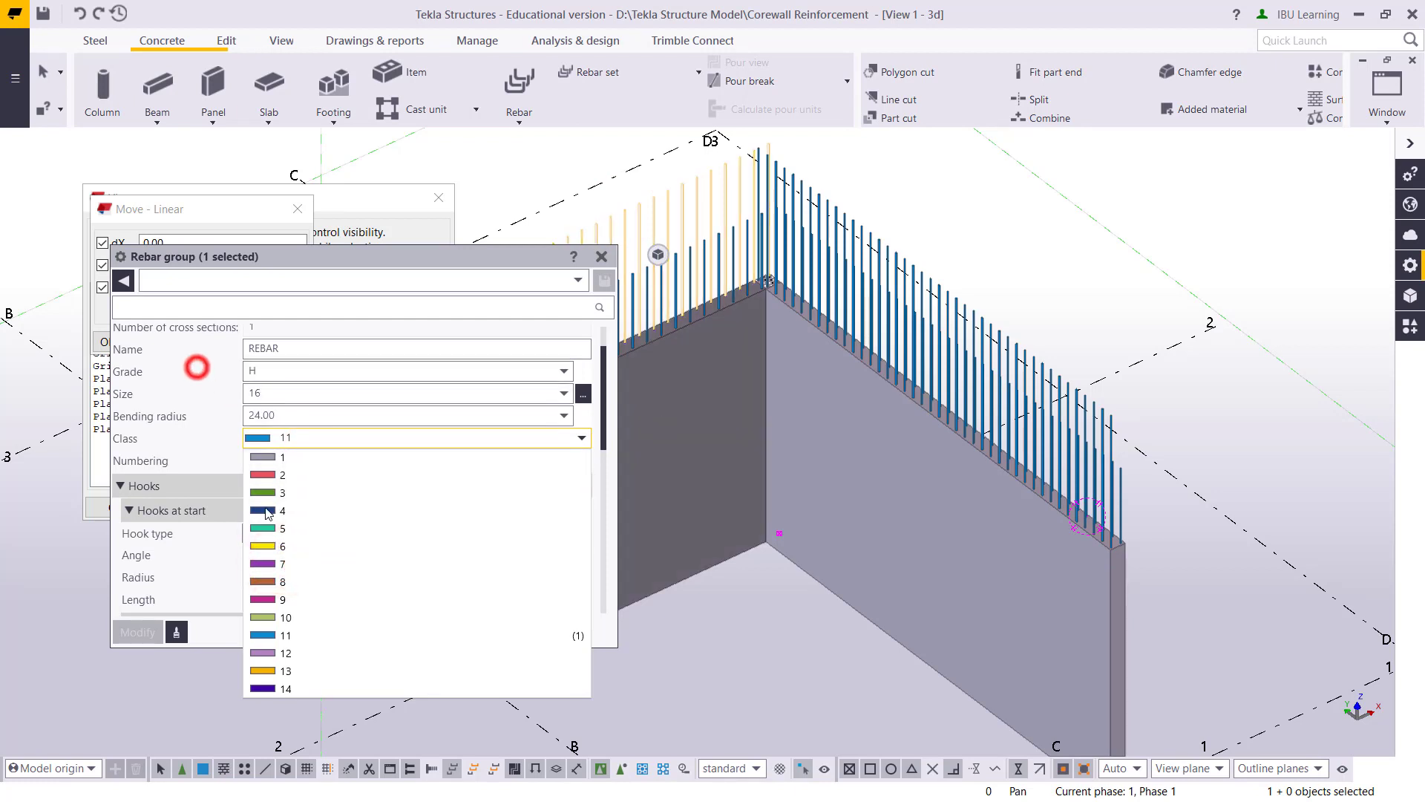
scroll(382, 484, "down", 6)
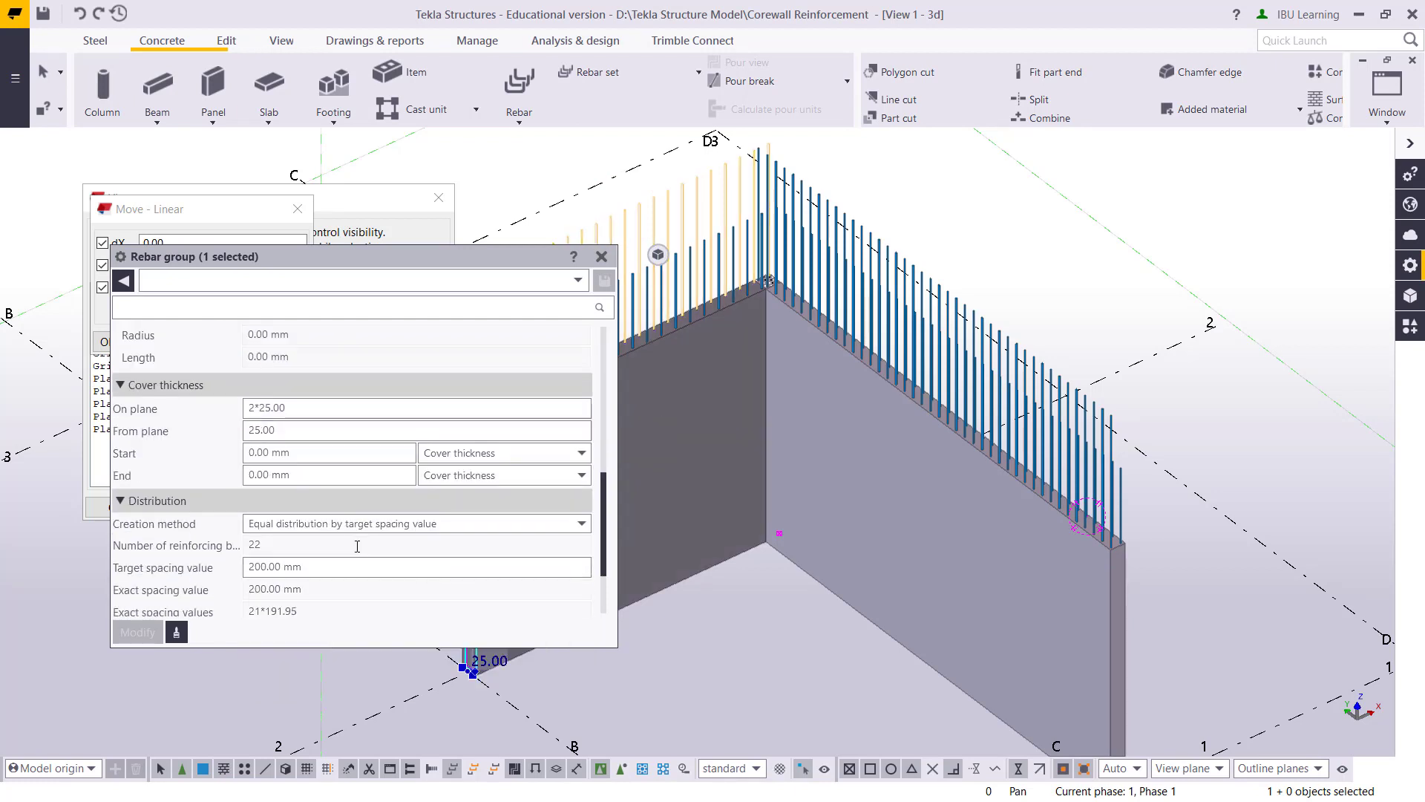
- Set the target spacing of the longer vertical bar group in the grid C wall to 200 mm
left_click(1022, 349)
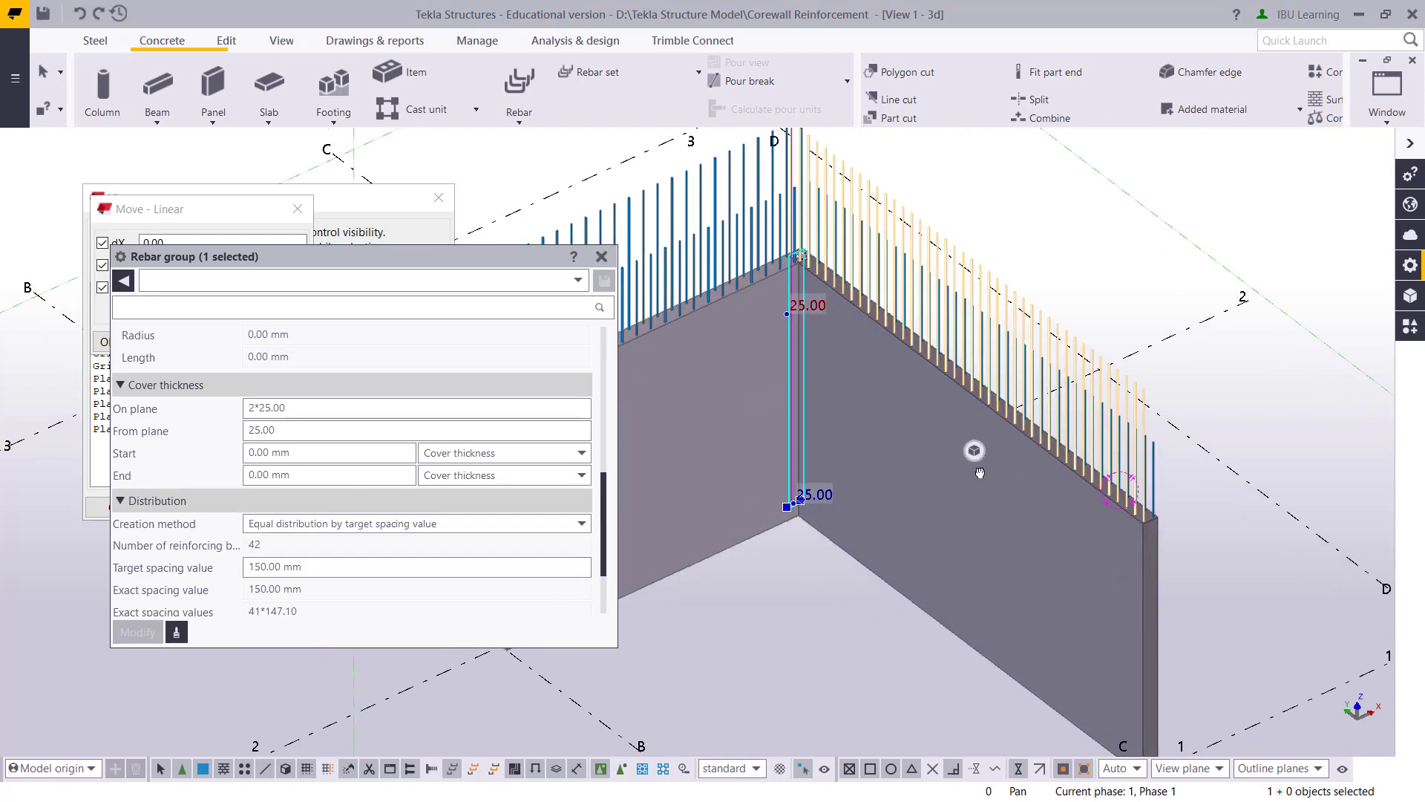
scroll(1064, 304, "up", 3)
left_click(1049, 334)
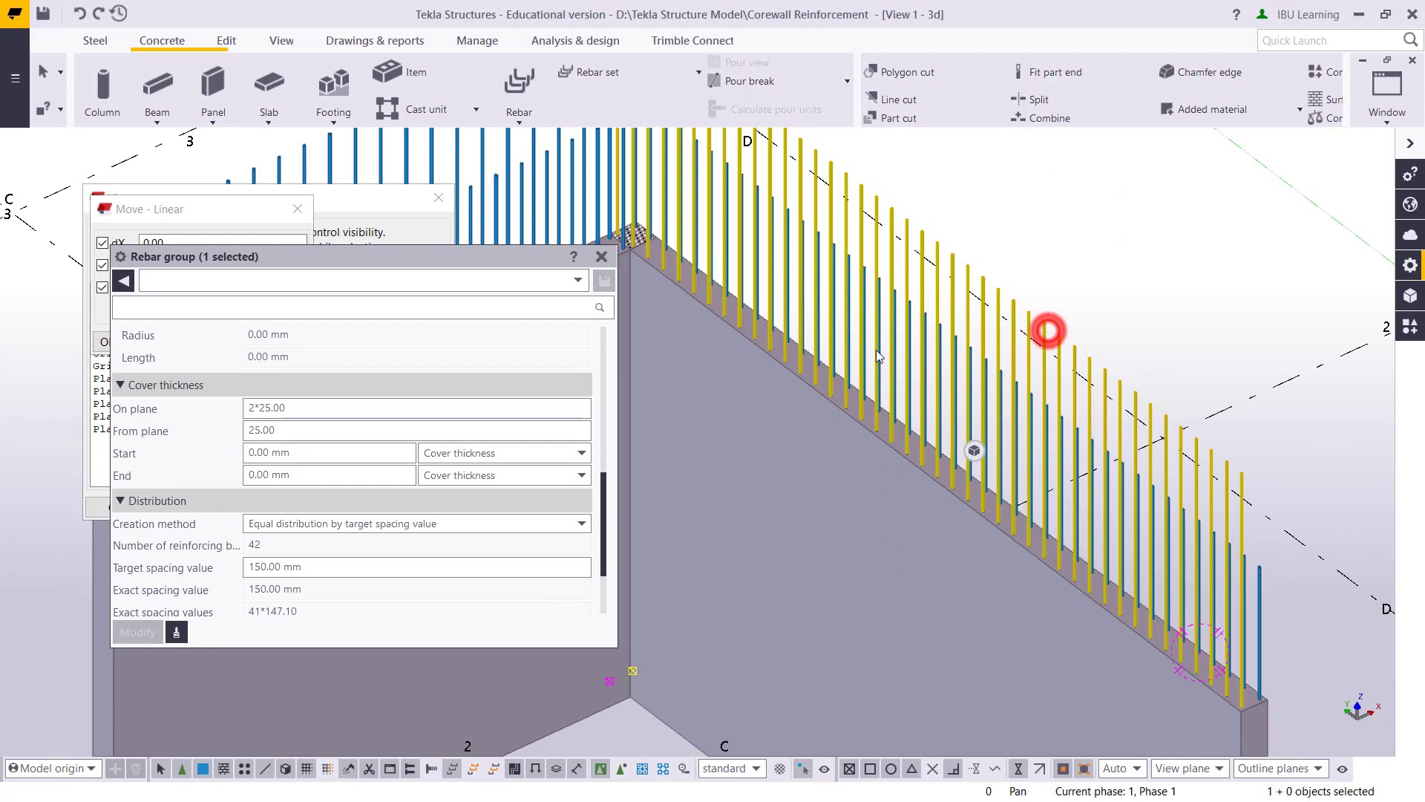
scroll(306, 509, "down", 3)
left_click(331, 464)
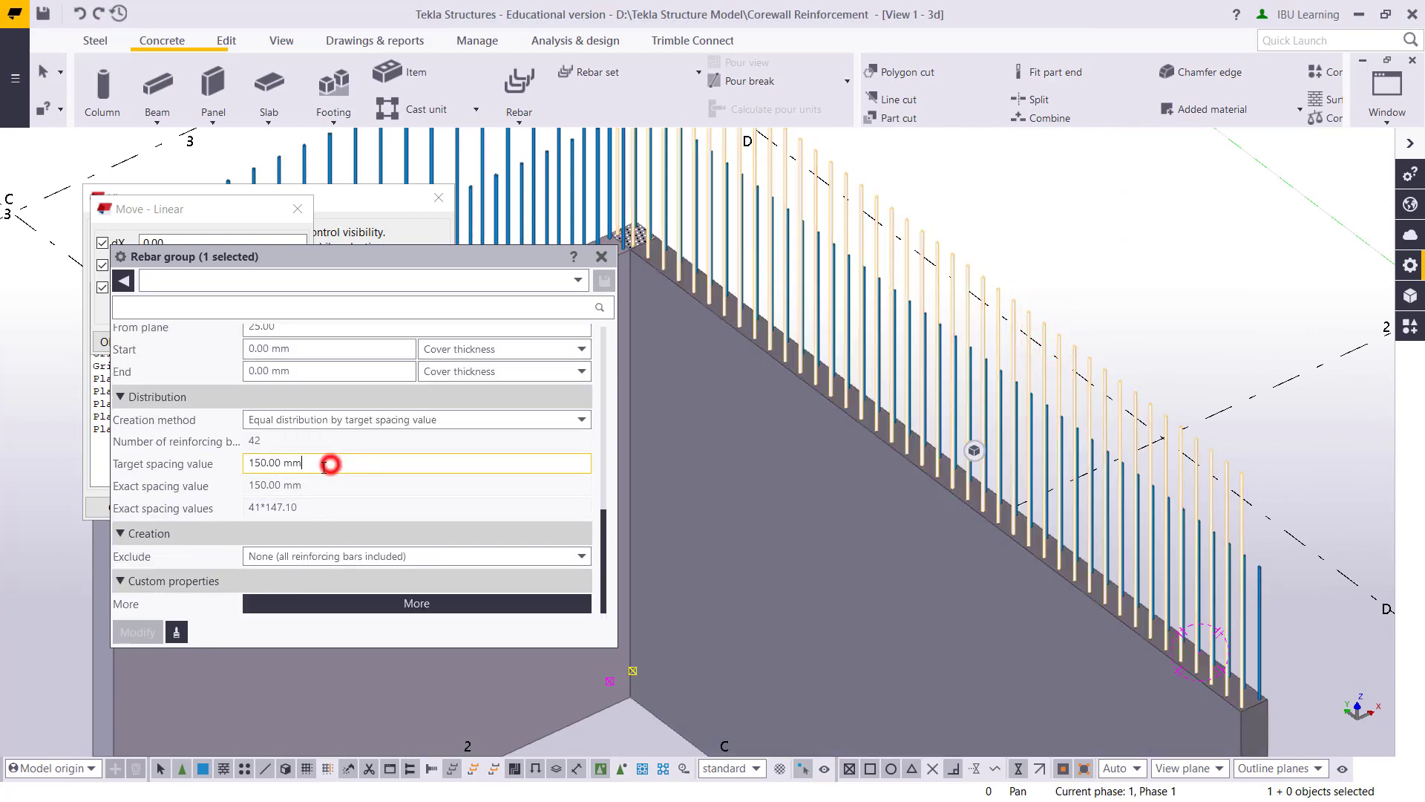
left_click_drag(314, 462, 241, 467)
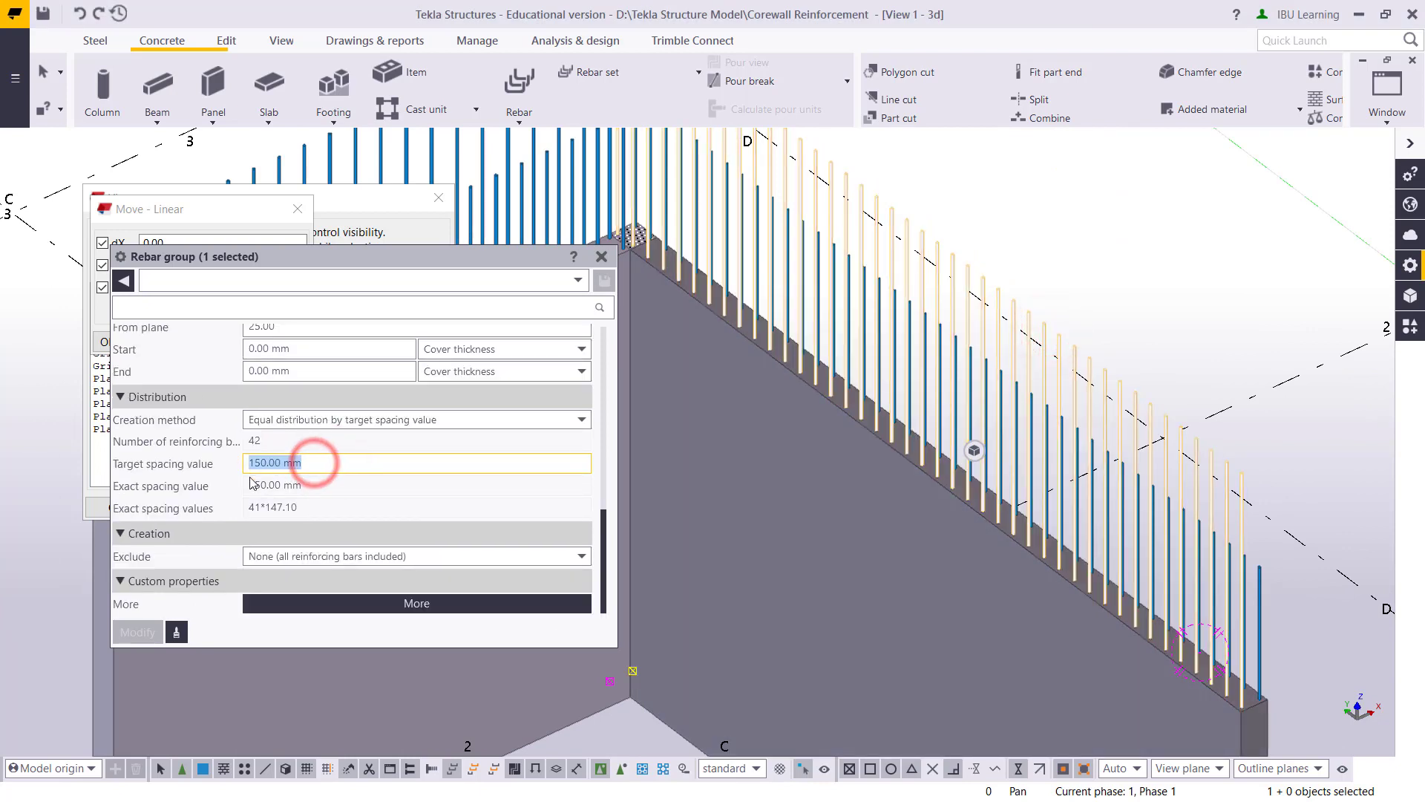
type("200")
key("Return")
- Check the target spacing of the shorter vertical bar group in the grid line 2 wall
left_click(1064, 222)
scroll(1073, 294, "down", 4)
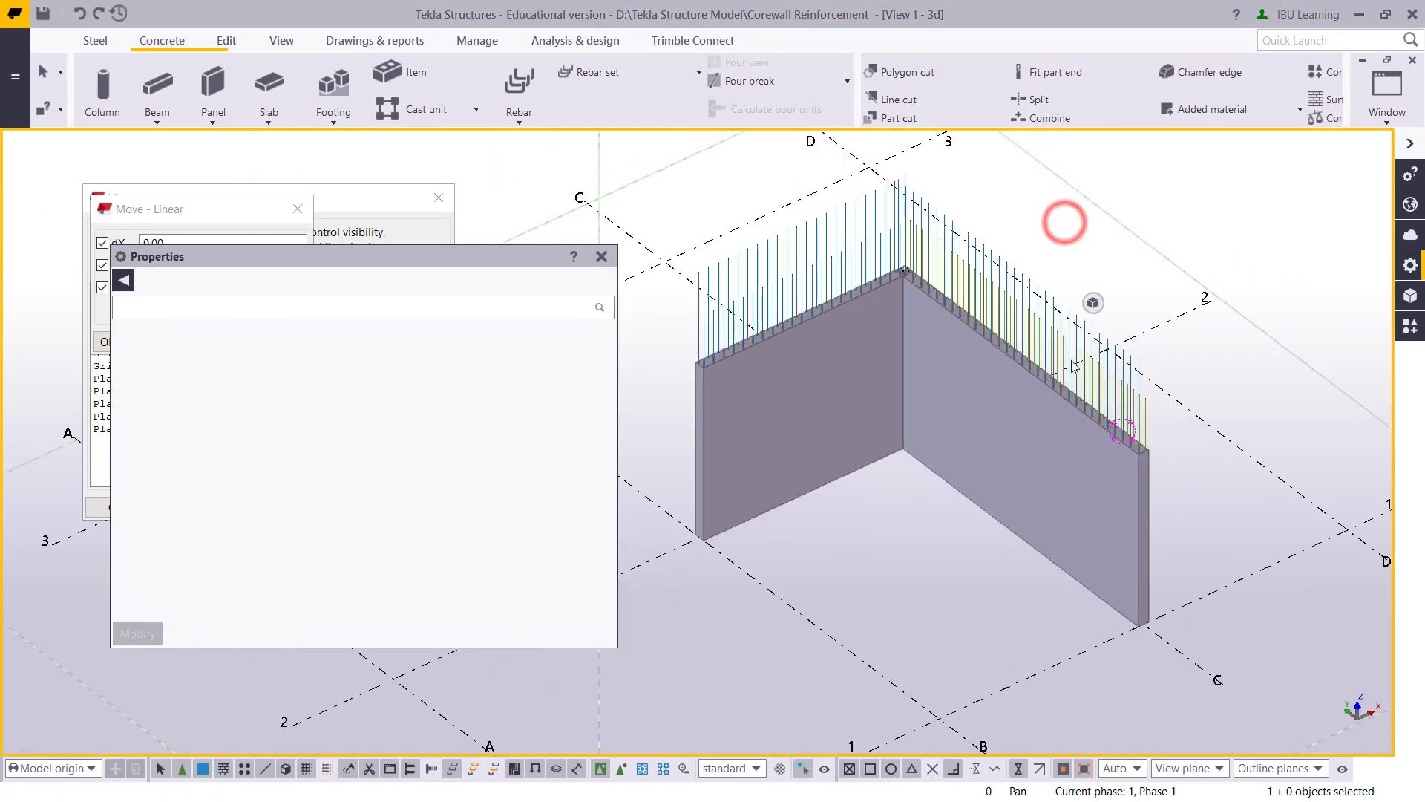
scroll(799, 304, "up", 3)
left_click(798, 304)
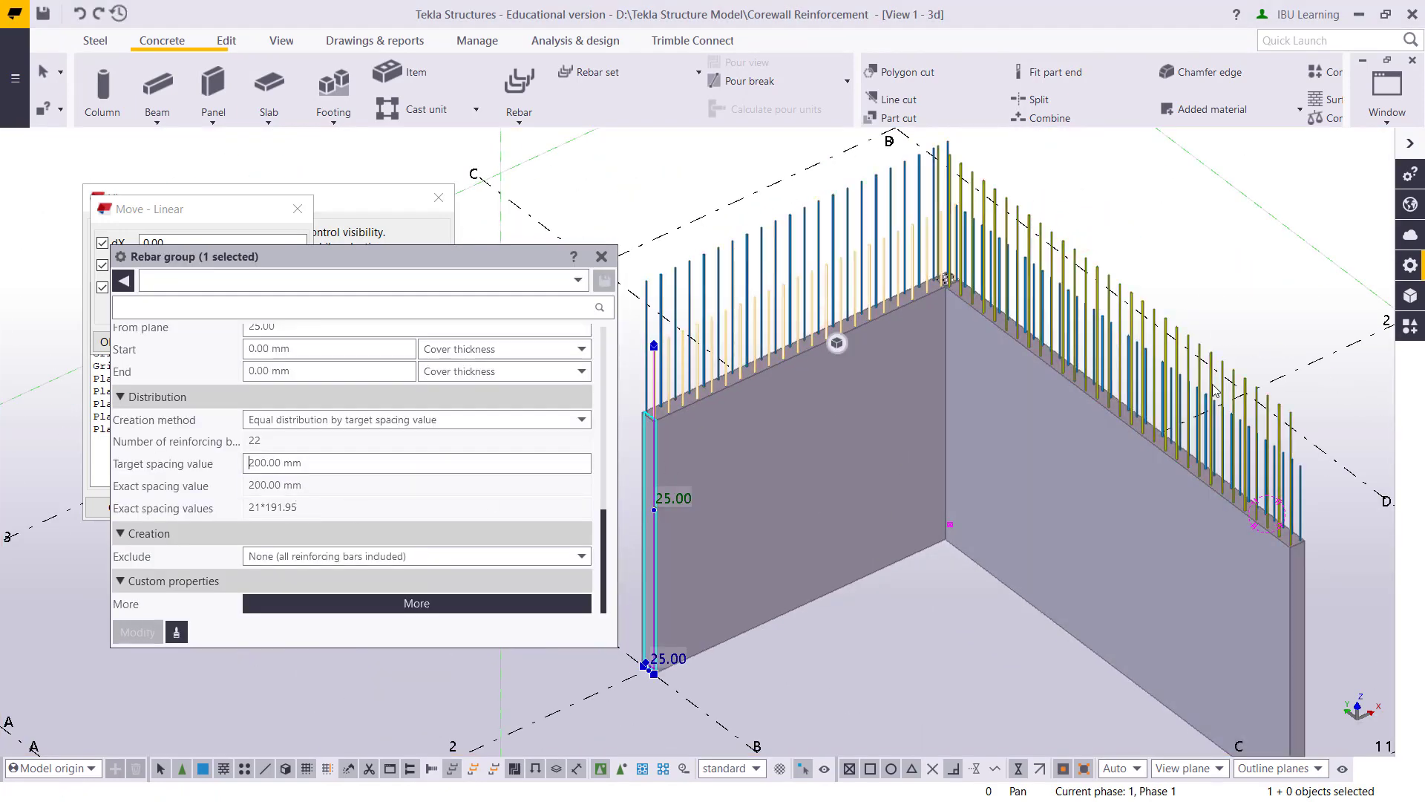
scroll(1261, 454, "up", 2)
- Set the target spacing of the shorter vertical bar group in the grid C wall to 200 mm
left_click(1330, 483)
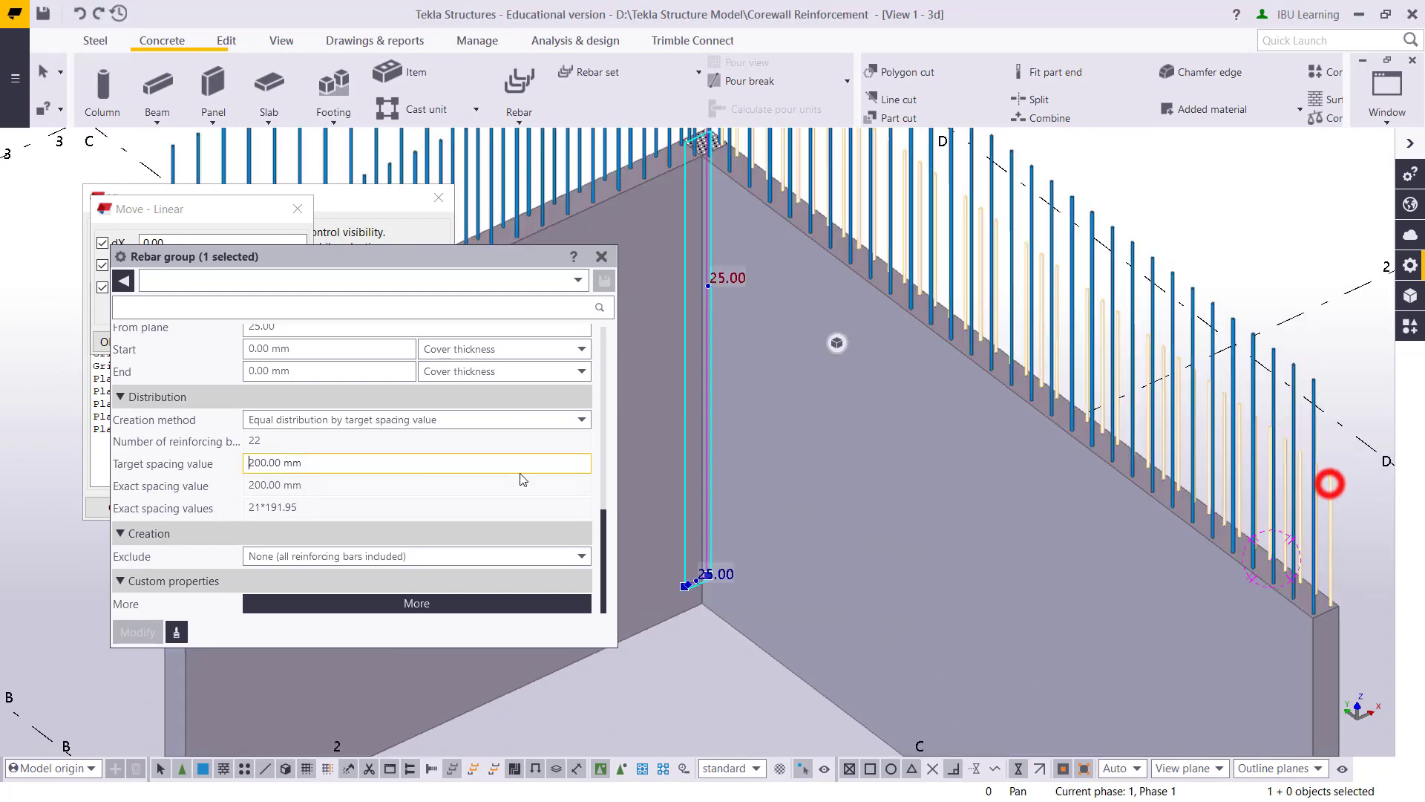
scroll(311, 541, "down", 3)
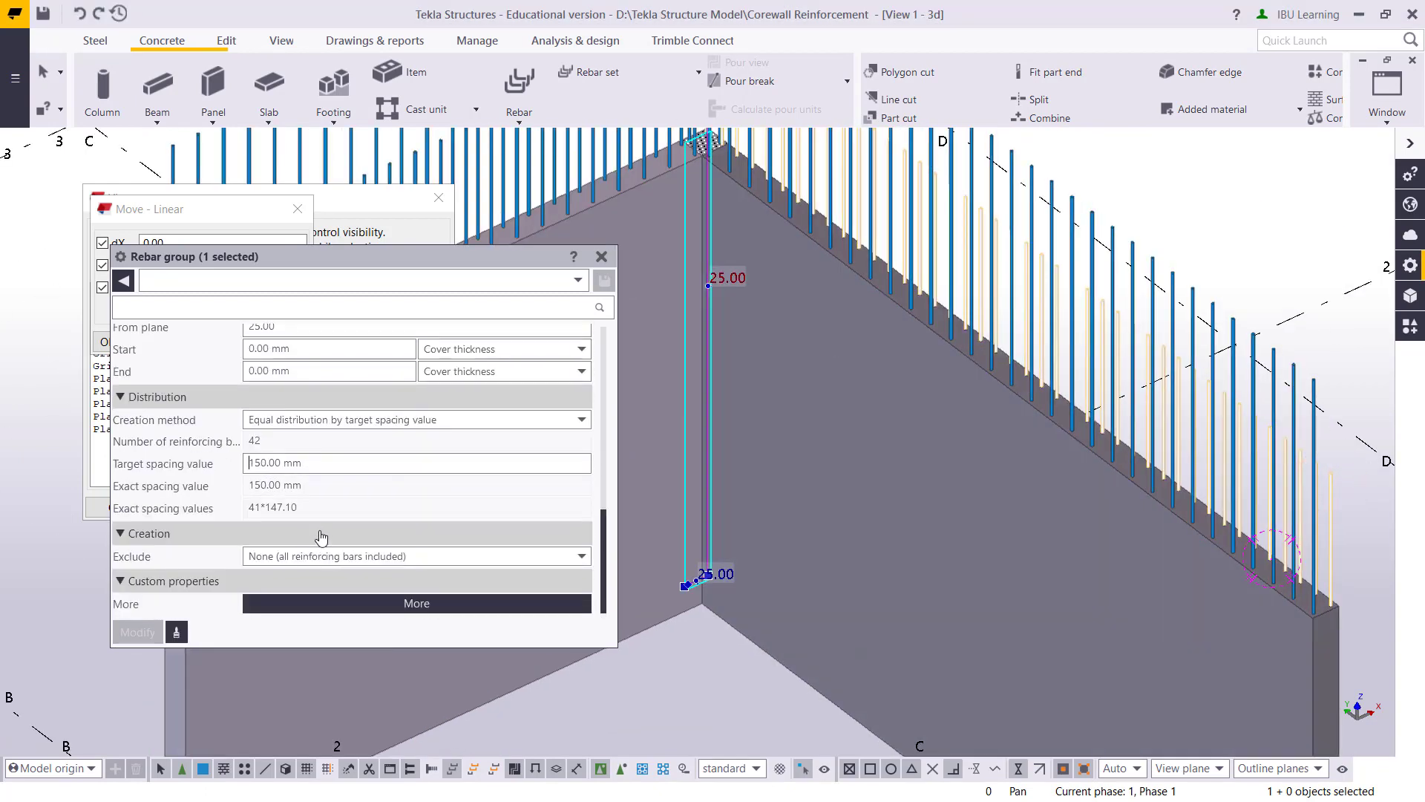
left_click_drag(315, 463, 156, 466)
type("200")
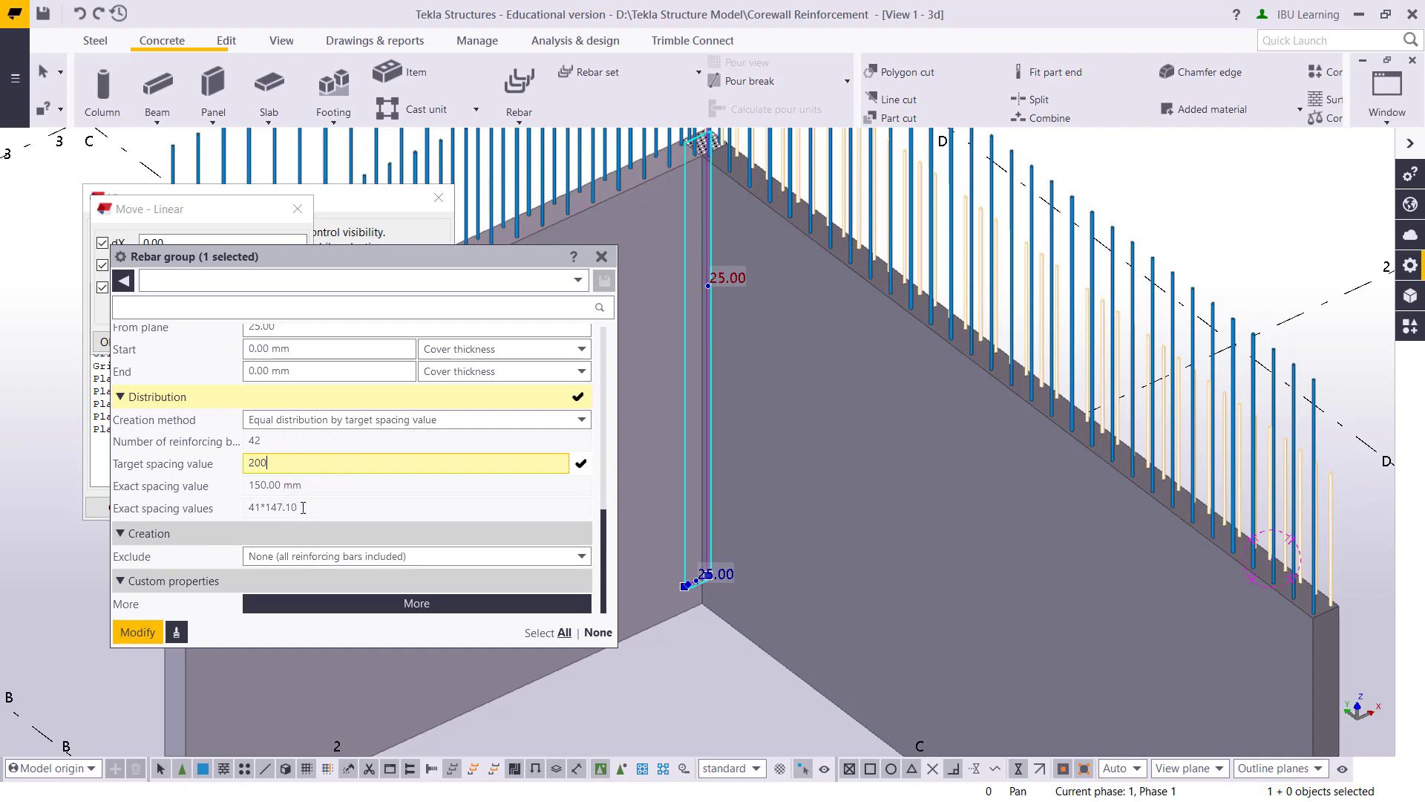
middle_click(930, 430)
- Examine the bar rows at the free end of the grid C wall from several angles
scroll(930, 430, "down", 2)
scroll(1177, 486, "up", 2)
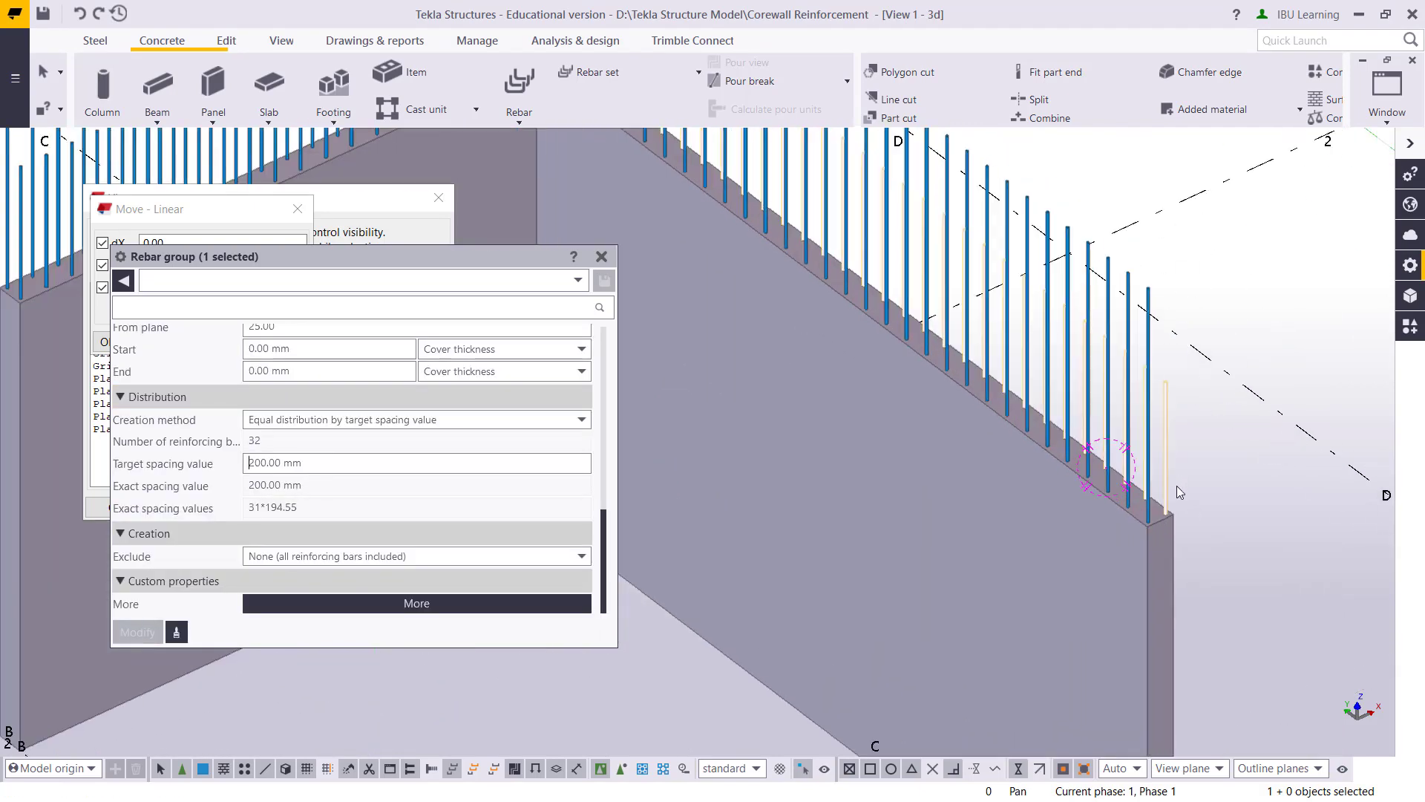
middle_click_drag(1164, 489, 1008, 404, "ctrl")
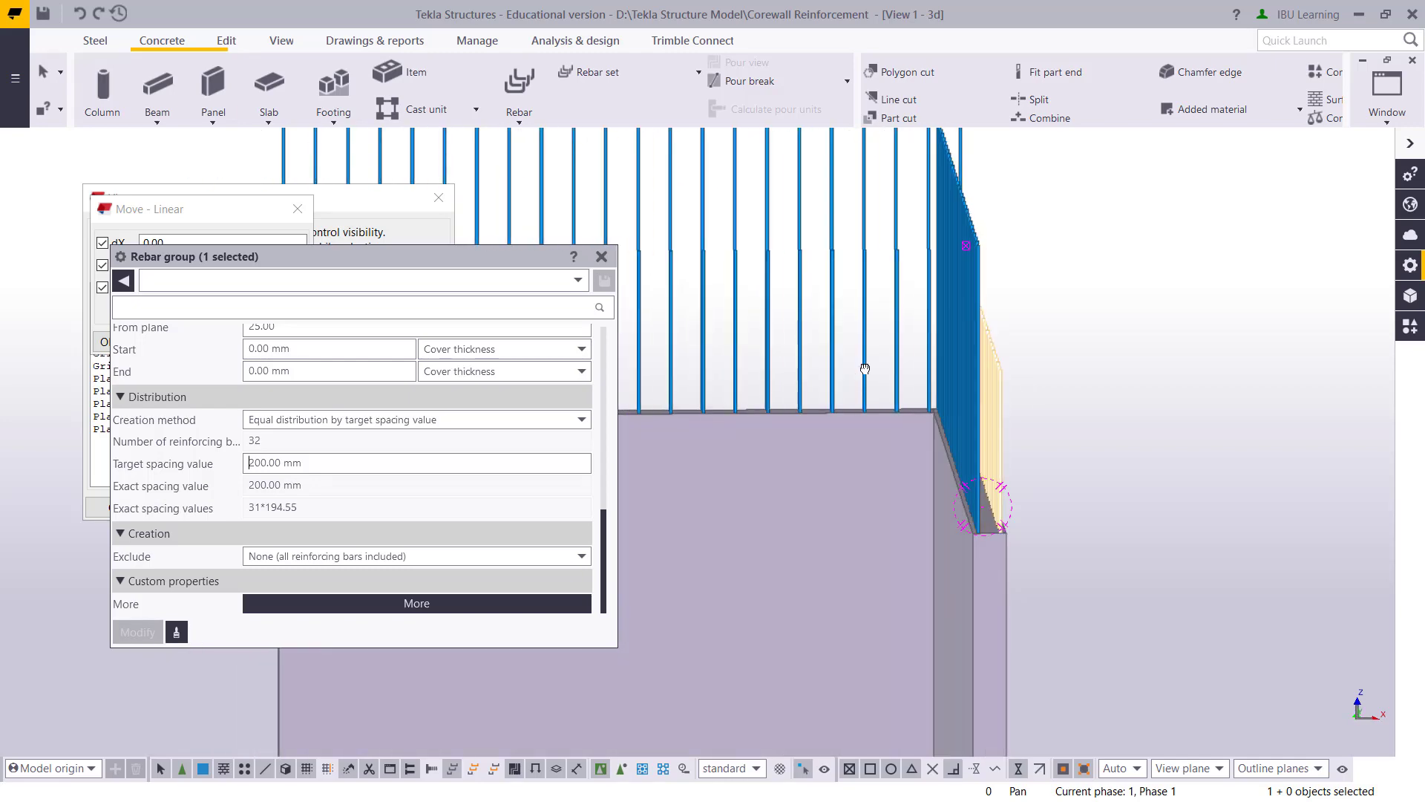
scroll(995, 342, "down", 2)
middle_click_drag(921, 345, 809, 479)
- Close the rebar group properties and linear move dialogs, and reopen the Grid 1 elevation view
left_click(601, 256)
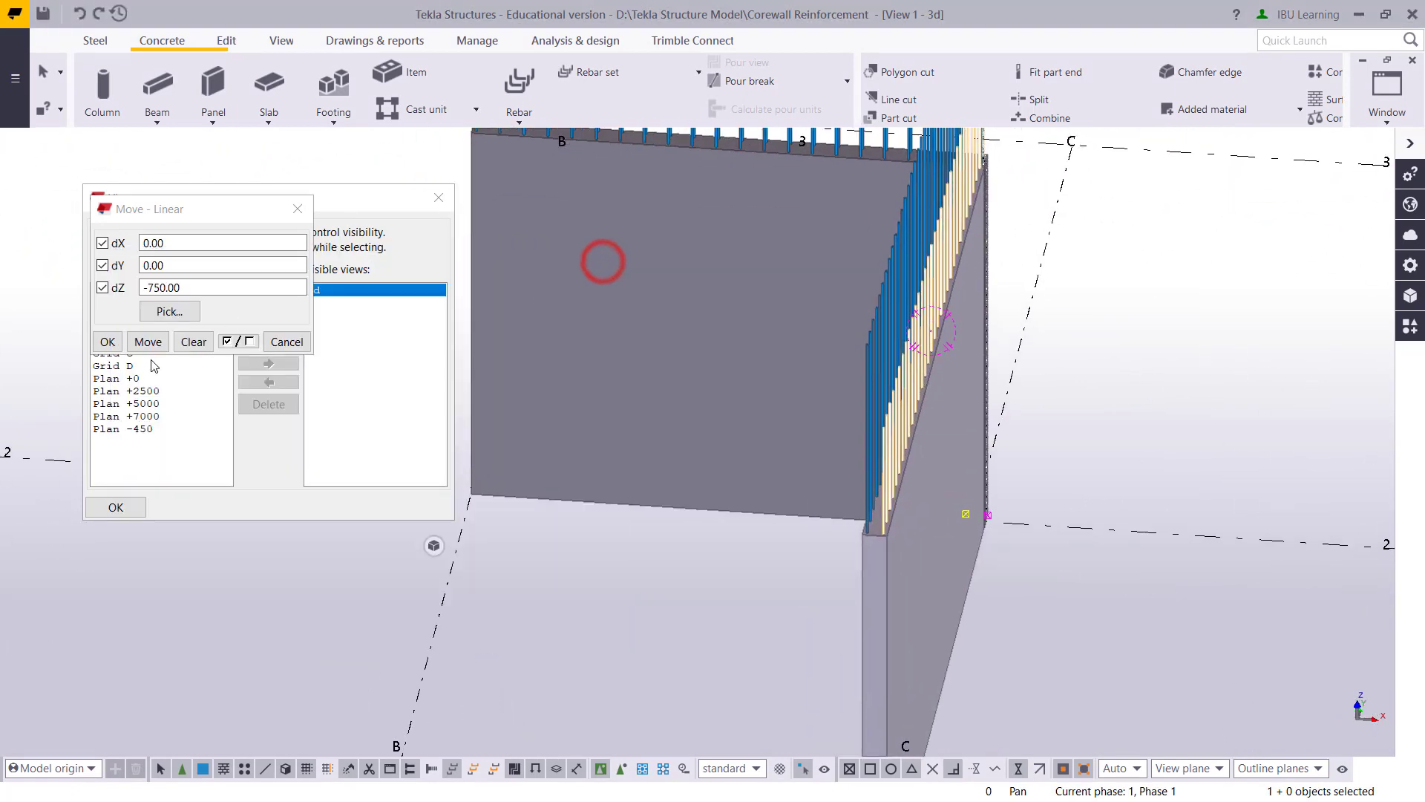
left_click(296, 208)
double_click(111, 290)
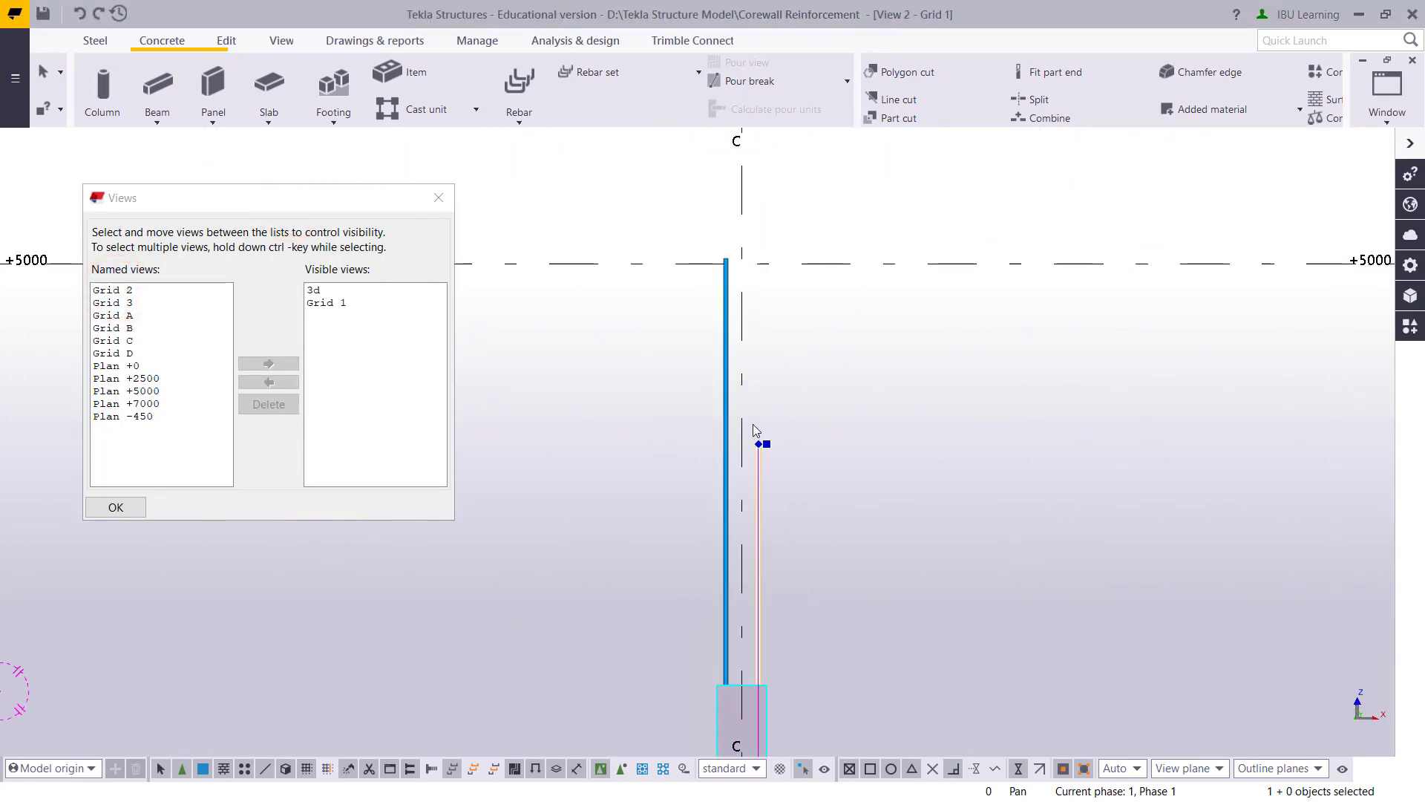
- Move the top end handle of the shorter bars in the grid C wall up by a dZ of 750 mm
left_click_drag(753, 425, 773, 457)
left_click(760, 464)
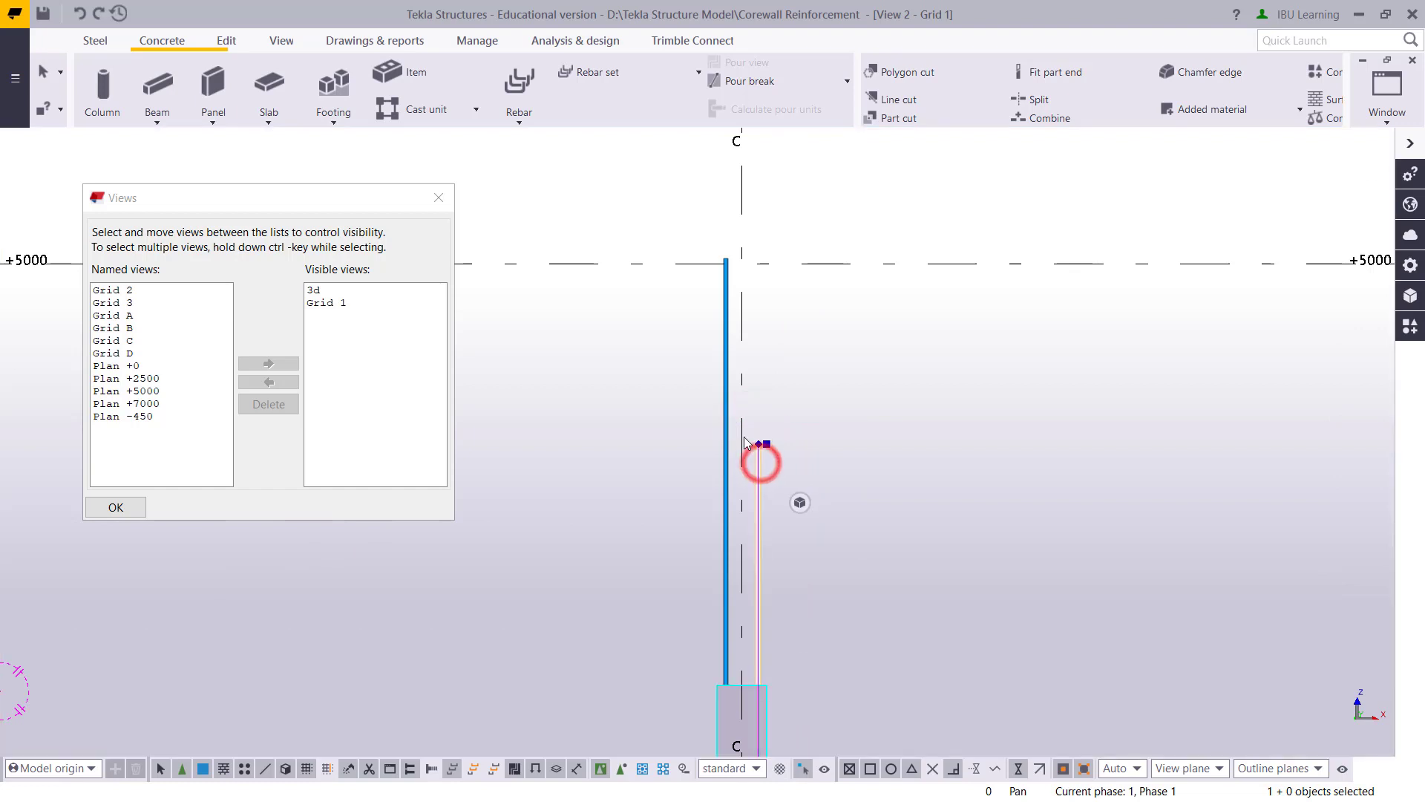
right_click(762, 451)
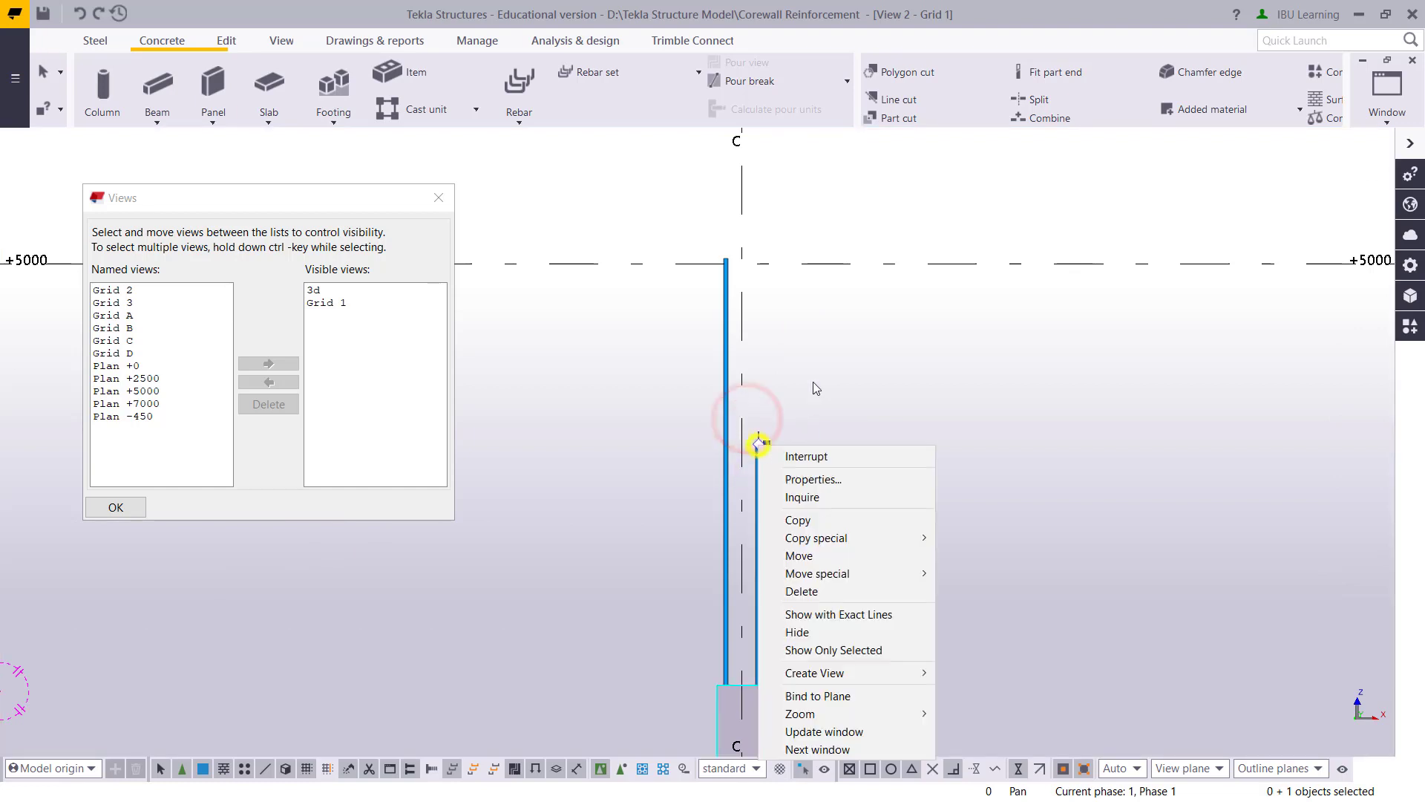
left_click(830, 573)
left_click(979, 572)
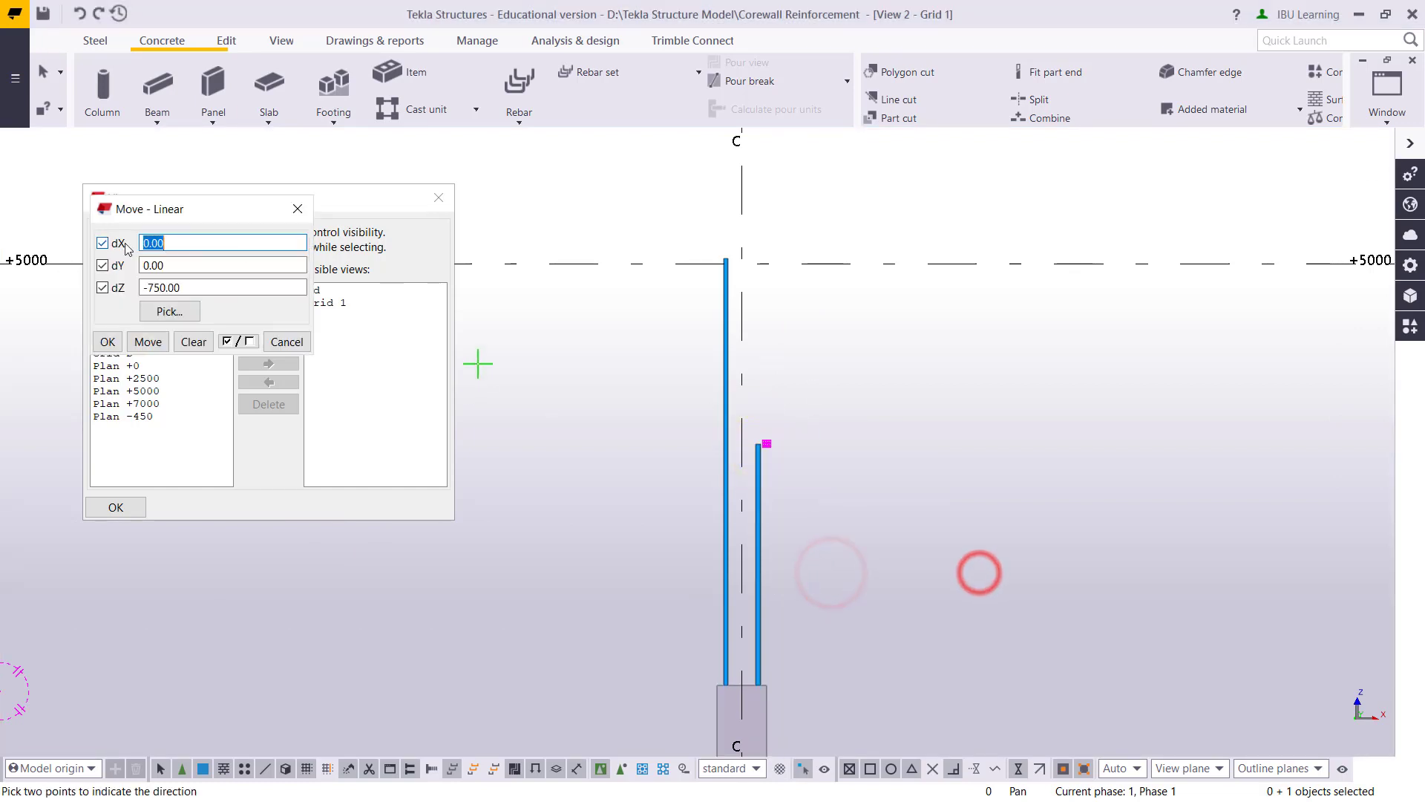
left_click_drag(201, 288, 145, 291)
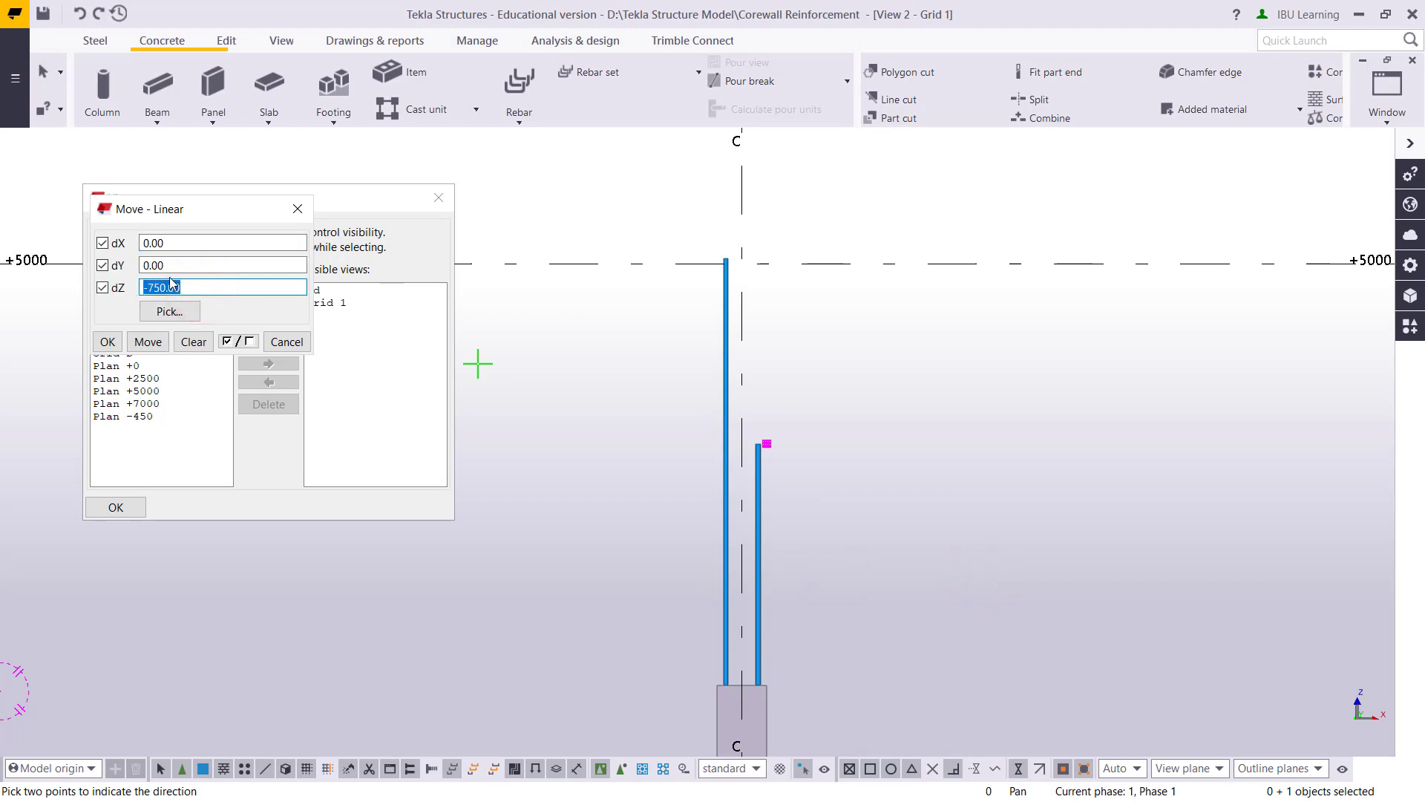
key("BackSpace")
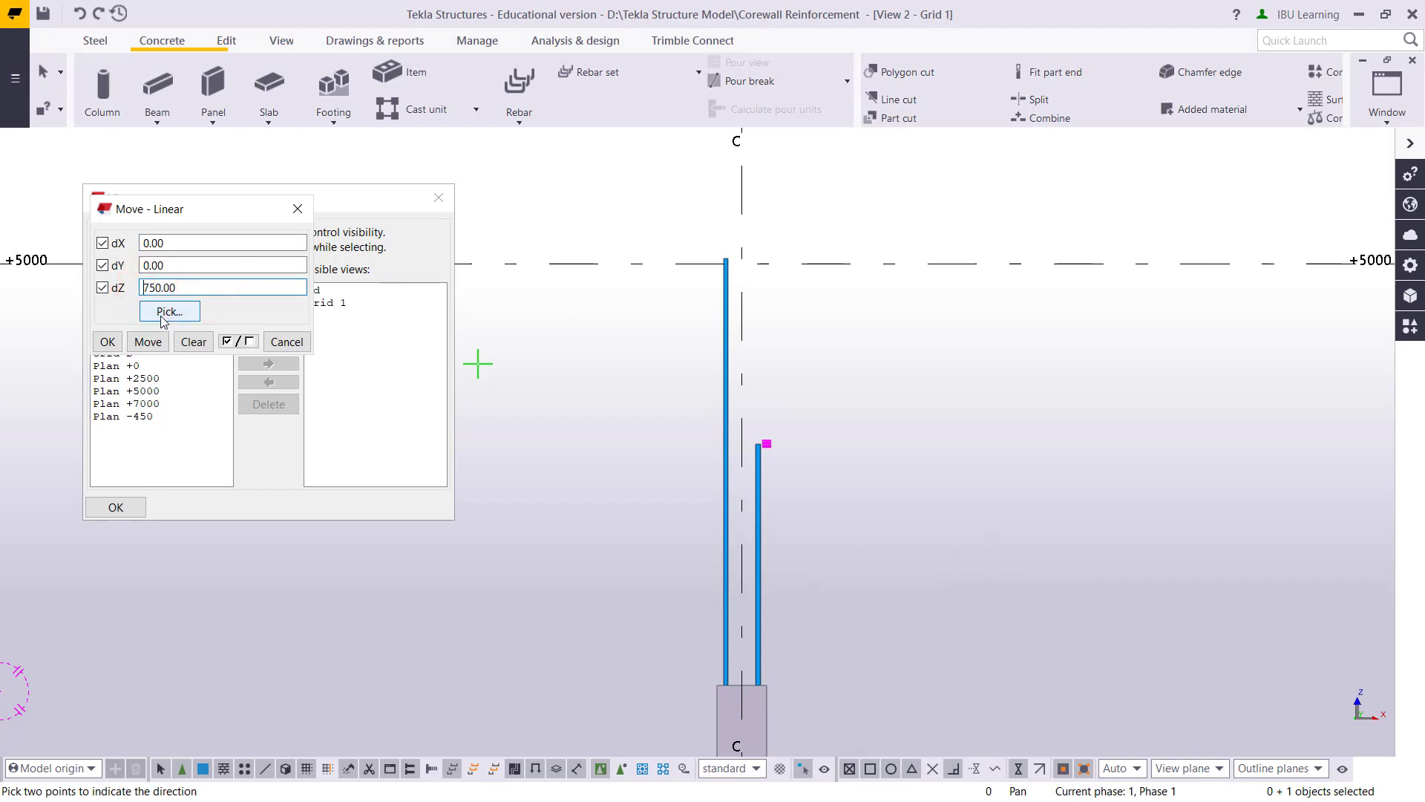
left_click(148, 343)
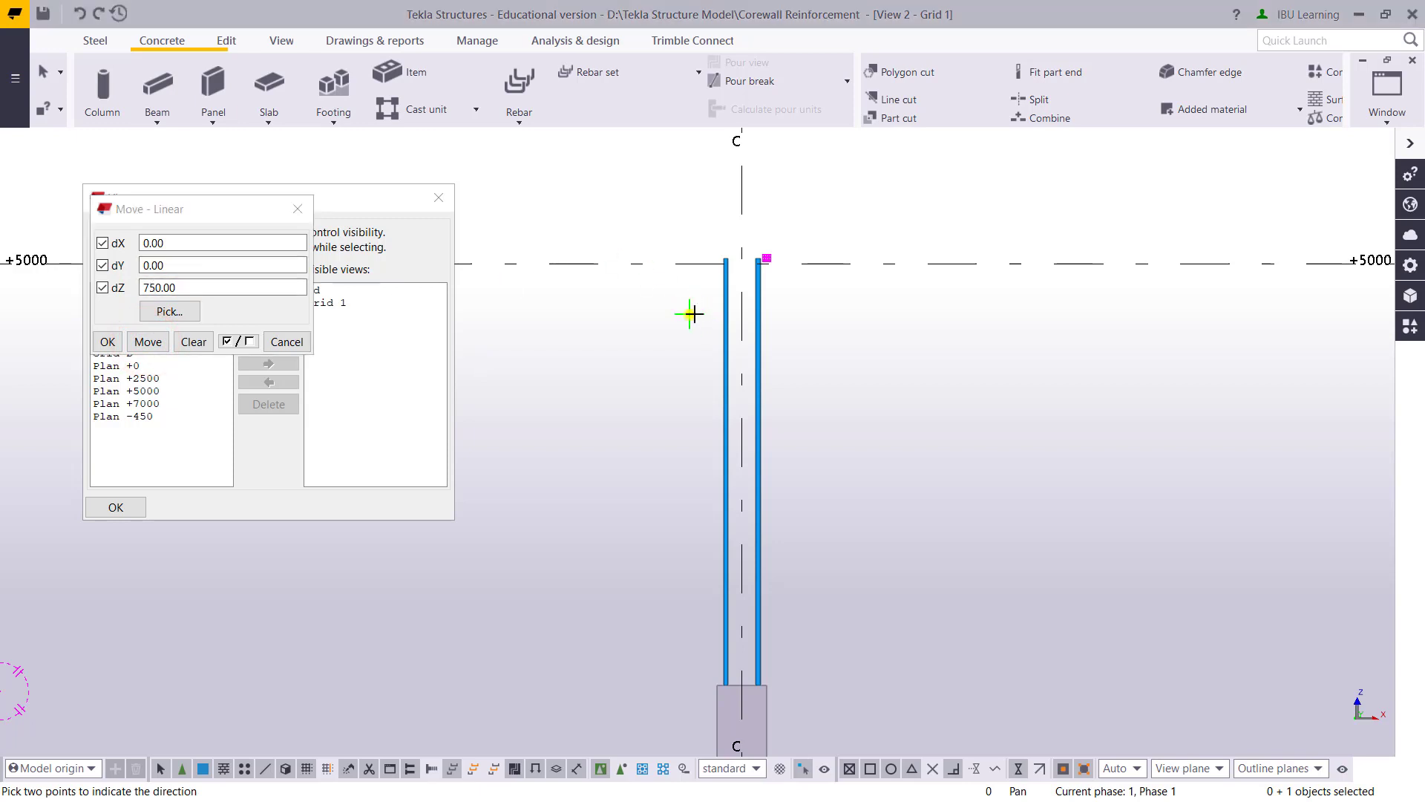
- Move the top end handle of the bars on the grid C wall's inner face down by a dZ of -750 mm
left_click(726, 312)
left_click_drag(670, 192, 735, 280)
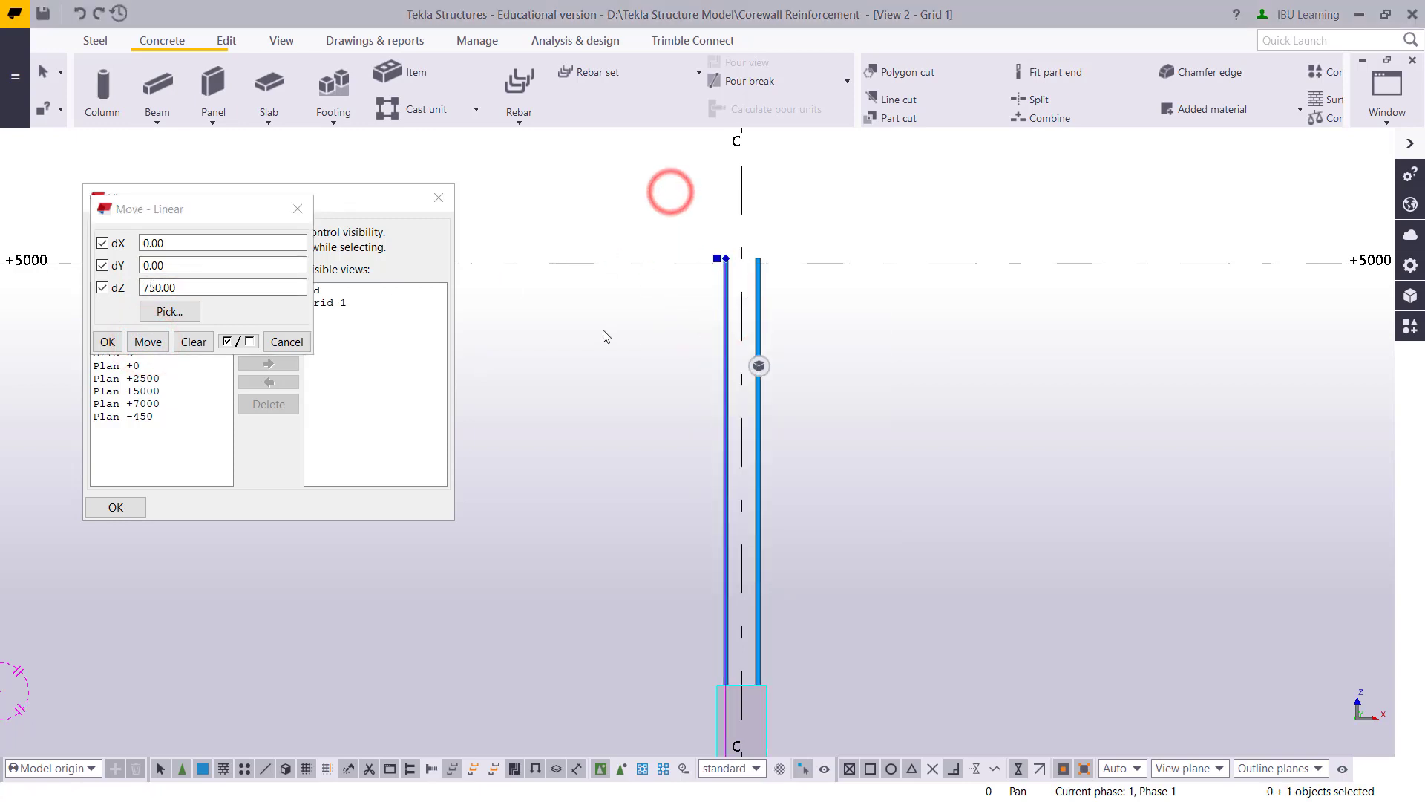
left_click(146, 286)
type("-")
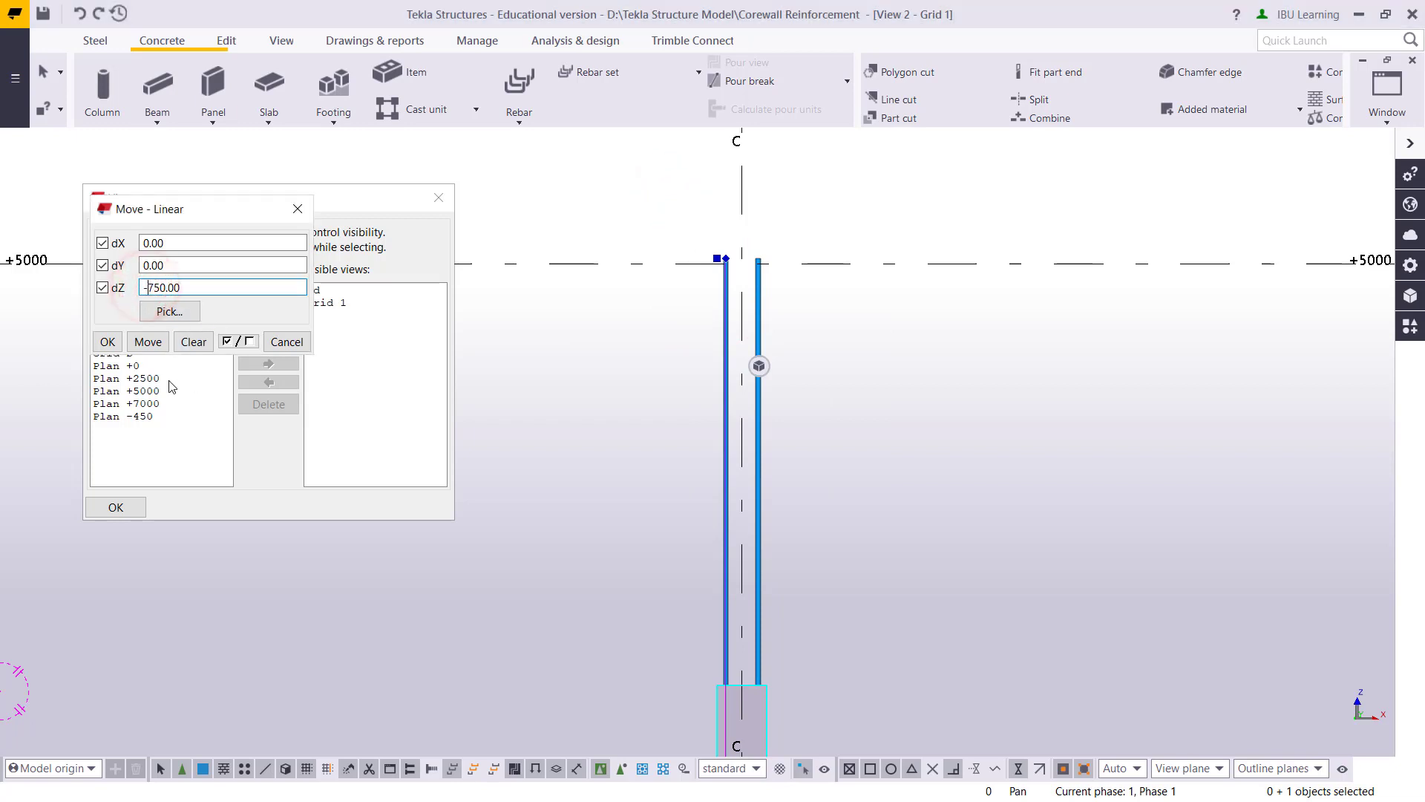
left_click(147, 341)
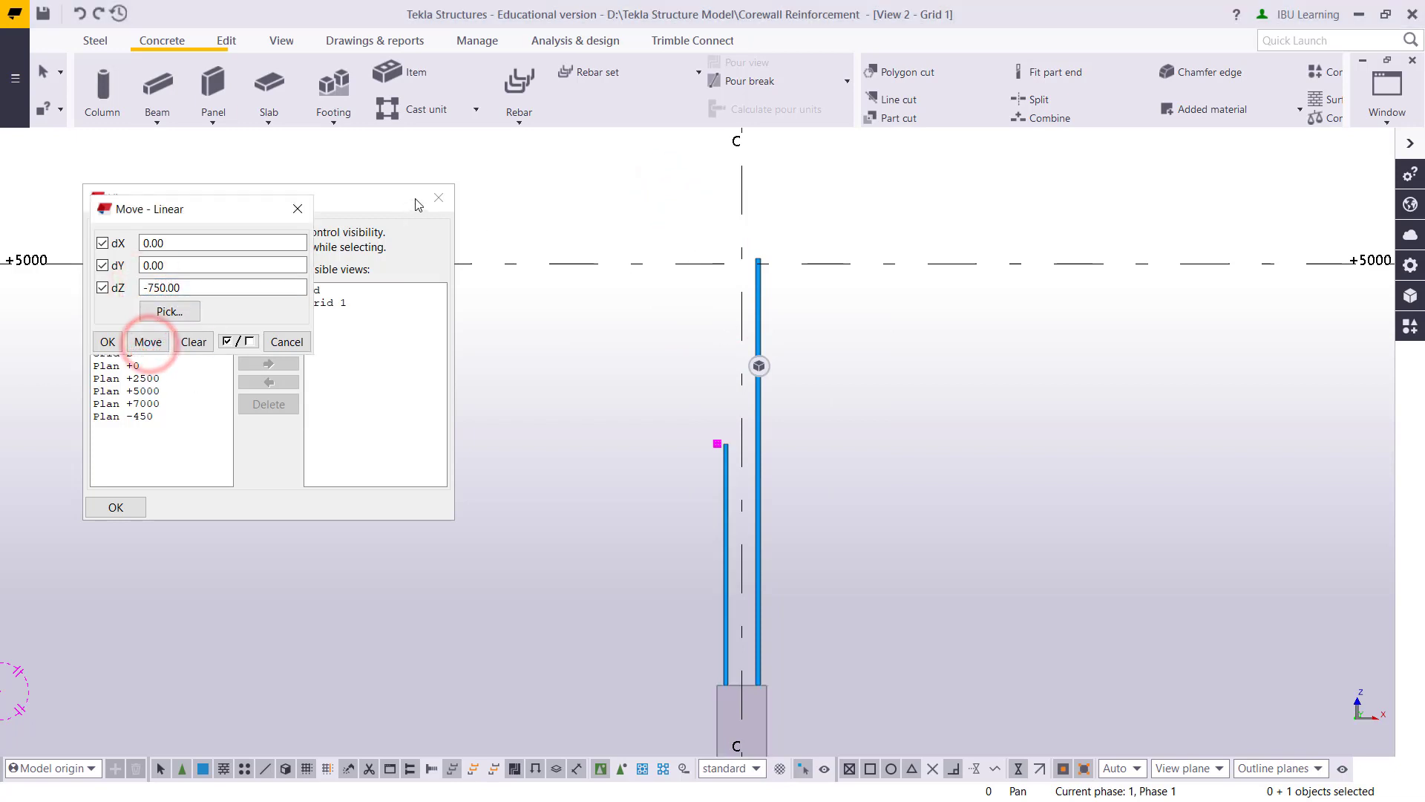
- Close the views list and linear move dialogs, and examine the staggered bar ends around the wall corner in the 3D view
left_click(439, 196)
left_click(567, 219)
scroll(808, 358, "down", 3)
key("ctrl+Tab")
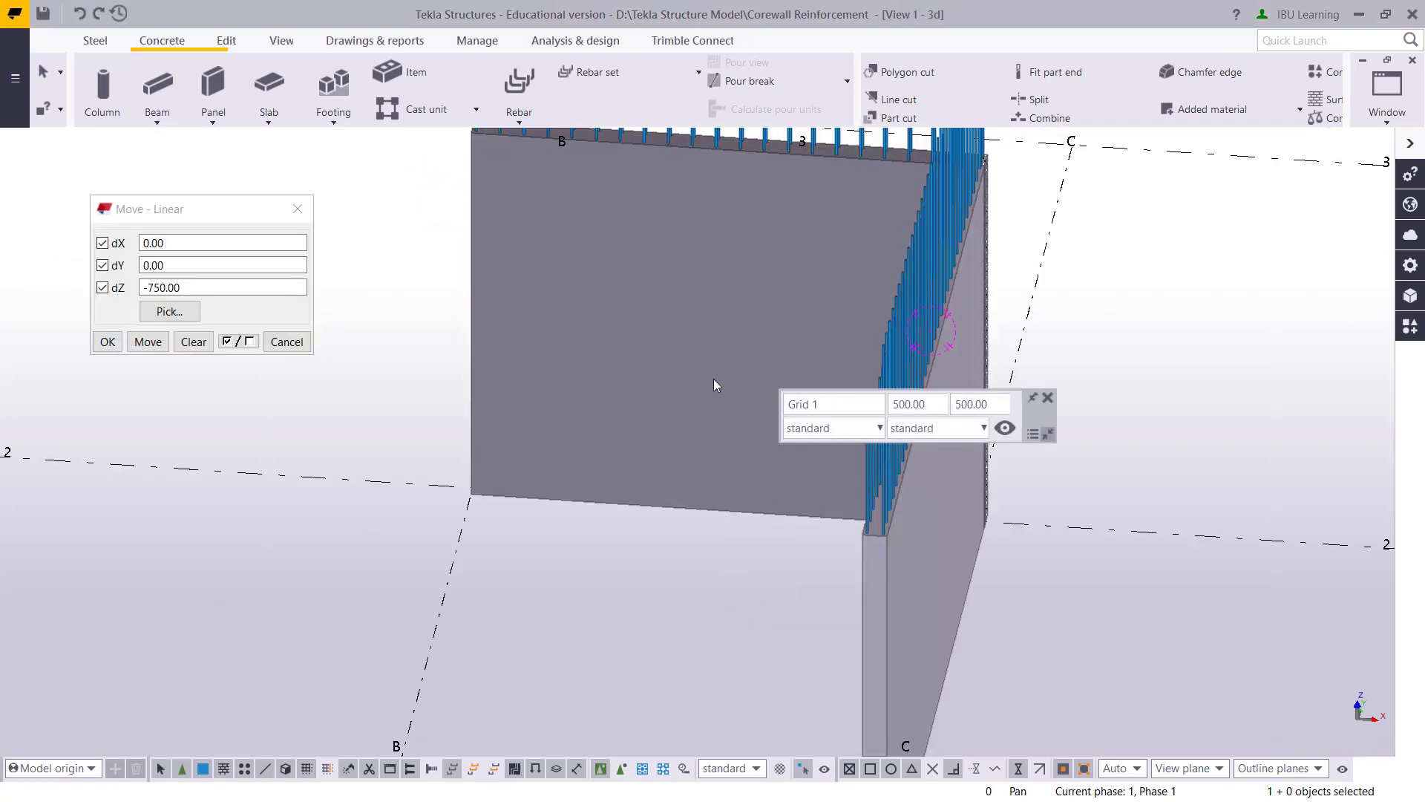
middle_click_drag(554, 402, 550, 650, "ctrl")
scroll(799, 206, "up", 2)
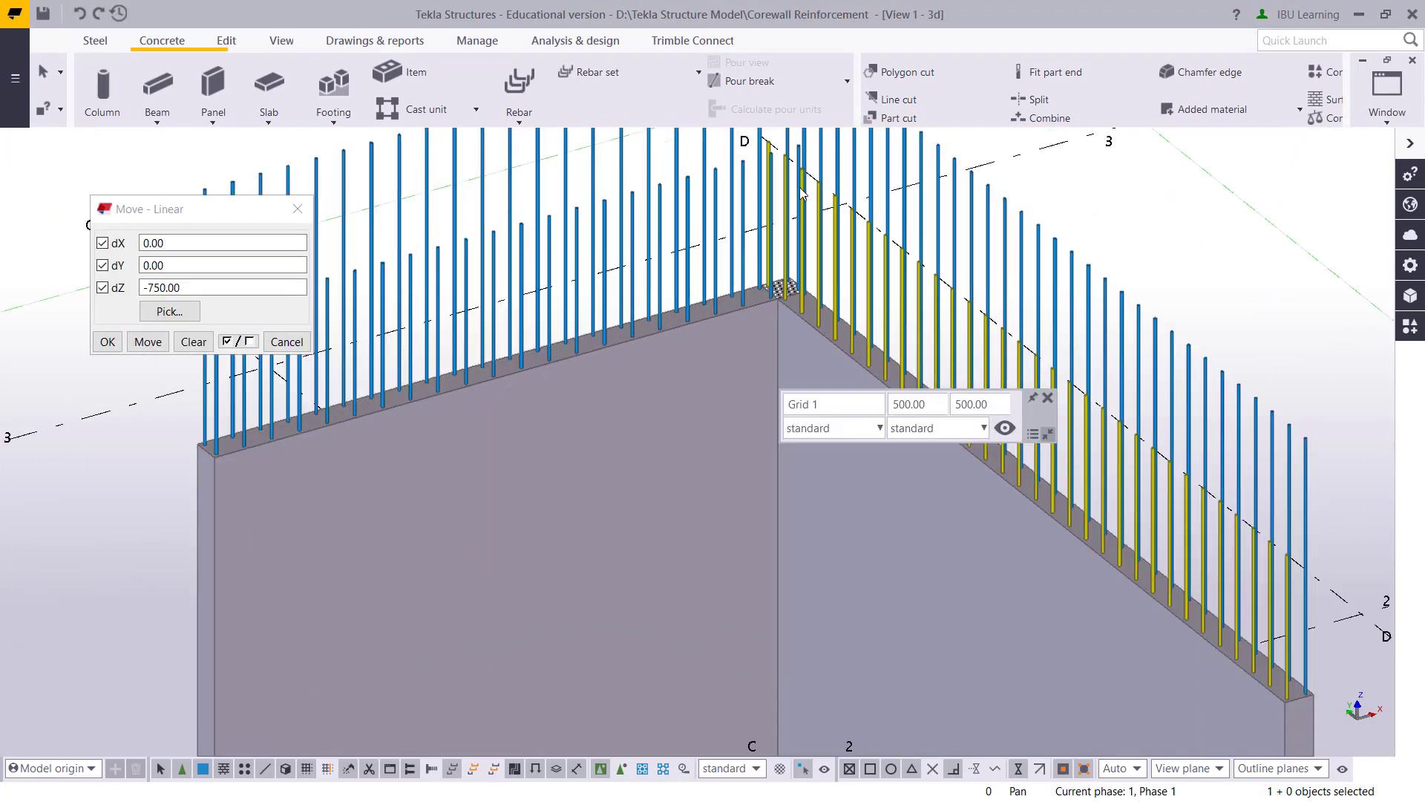
middle_click_drag(800, 206, 691, 275, "ctrl")
scroll(689, 275, "down", 3)
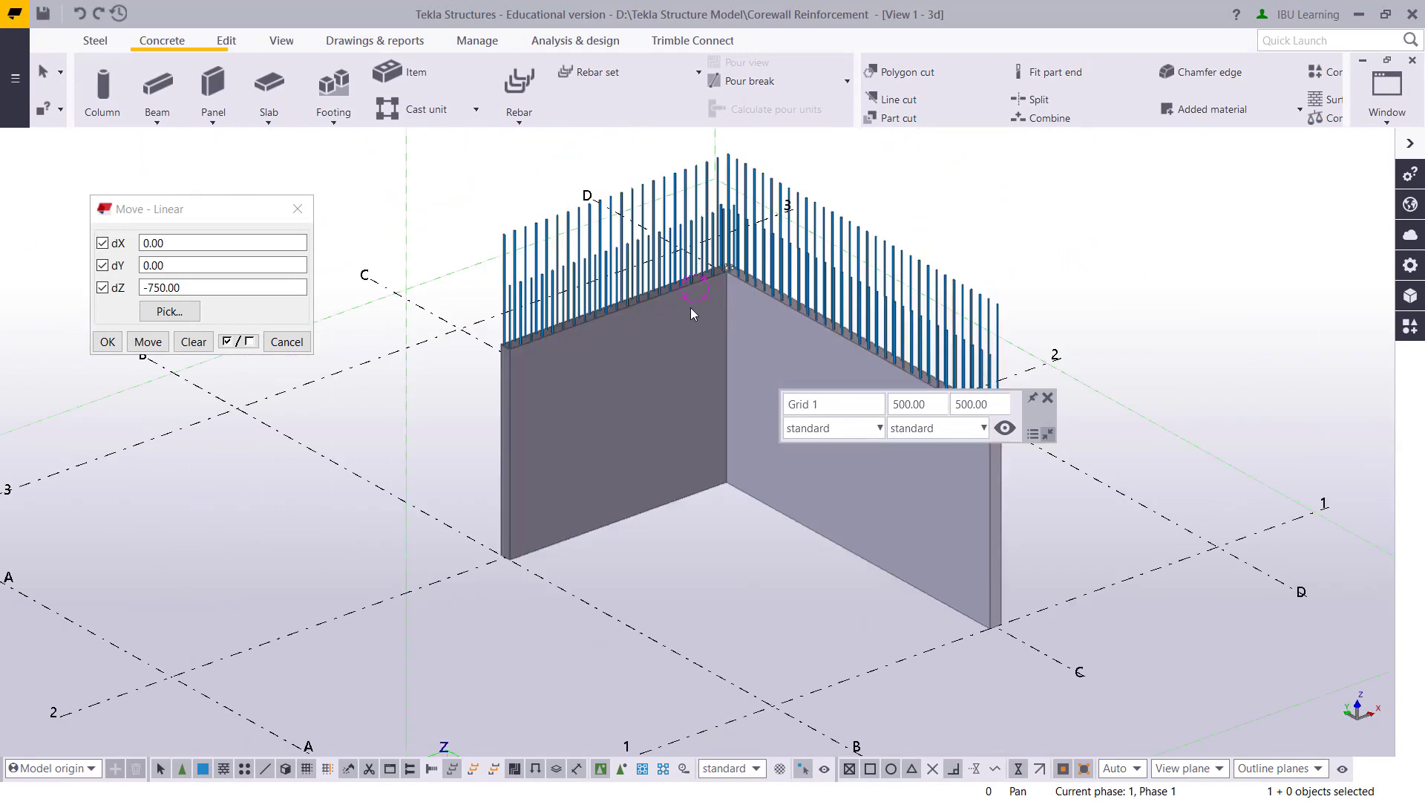
middle_click_drag(1126, 204, 991, 342)
scroll(1058, 322, "down", 2)
left_click(299, 209)
scroll(435, 222, "down", 3)
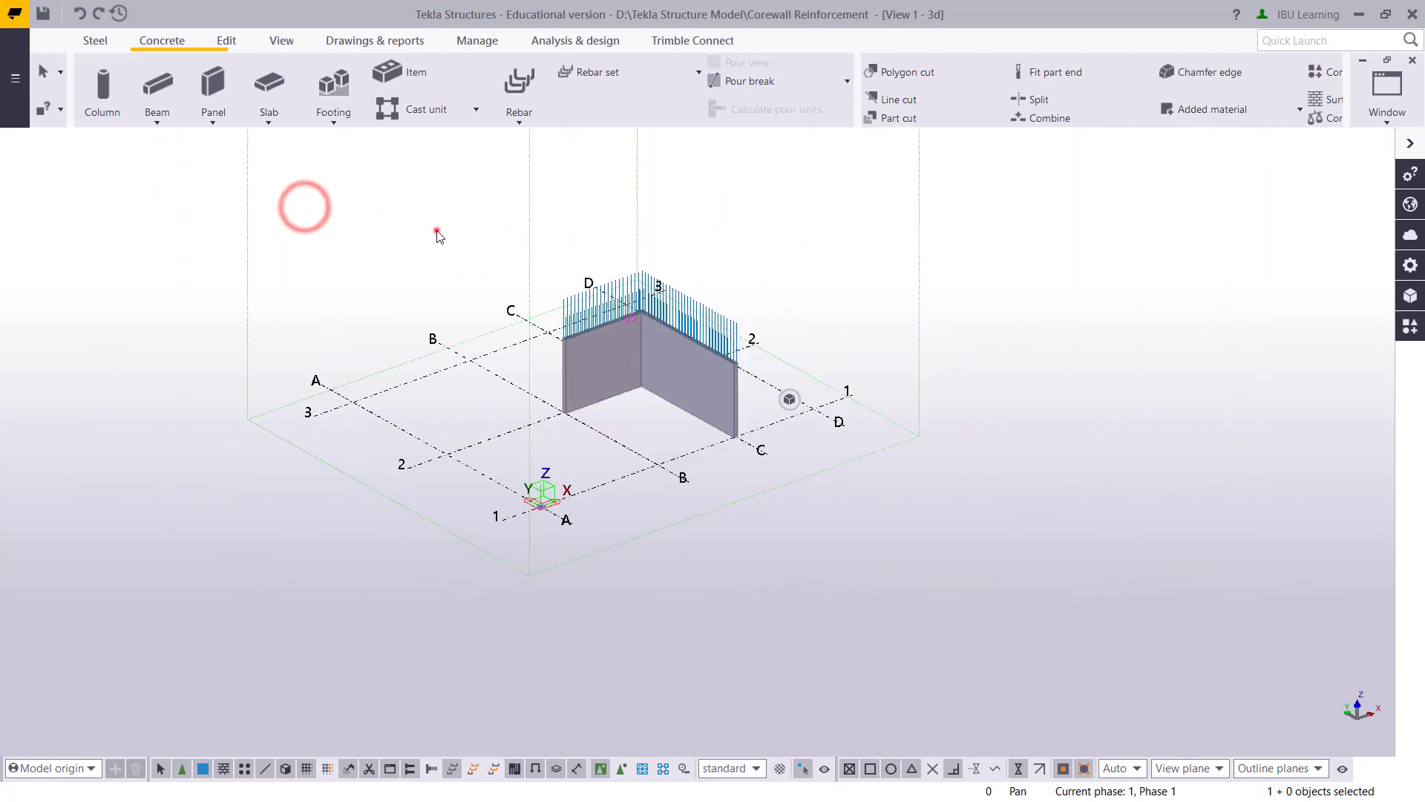
- Turn the 3D view into a plan view of the wall corner and show the wall parts as transparent outlines
left_click(436, 230)
key("ctrl+Tab")
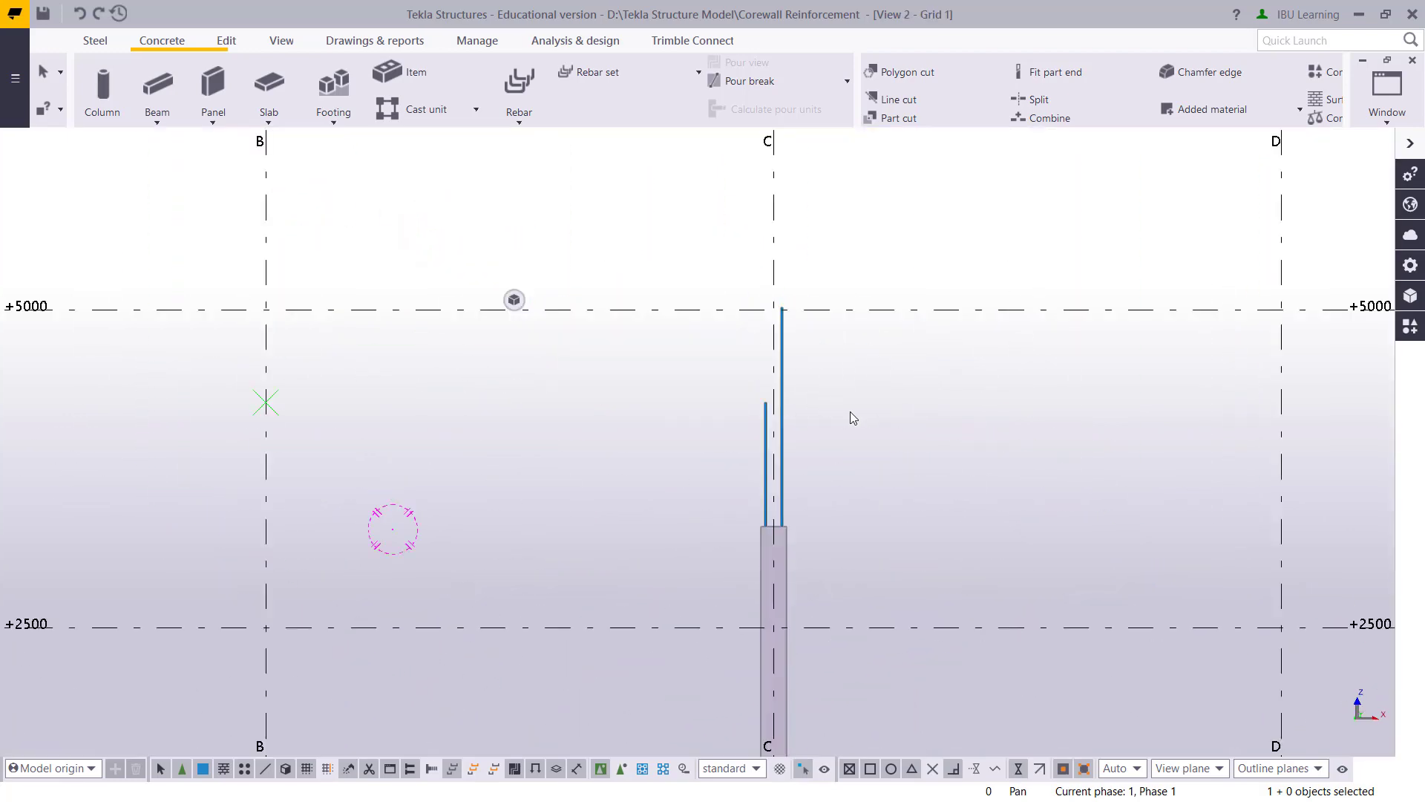
key("ctrl+Tab")
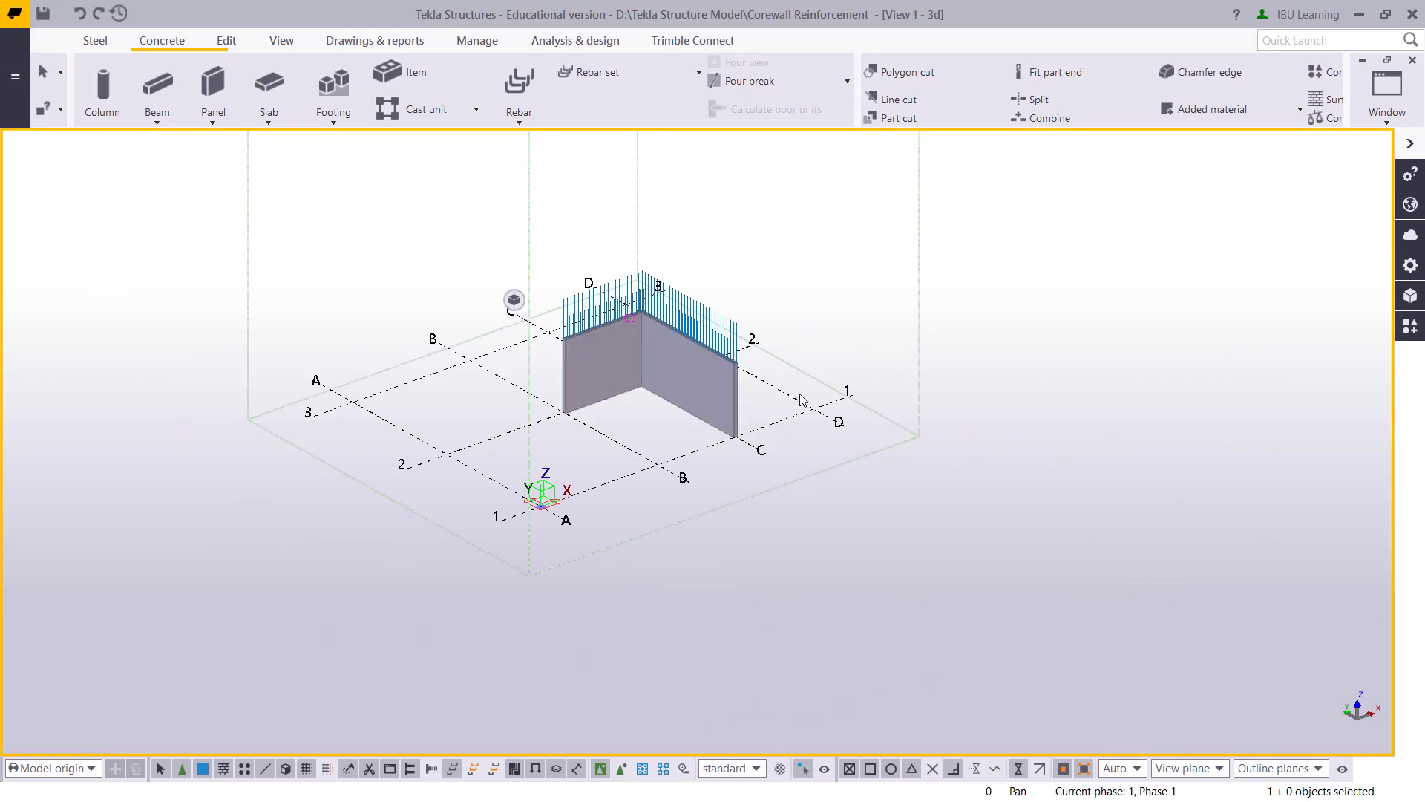
key("ctrl+p")
scroll(801, 431, "up", 6)
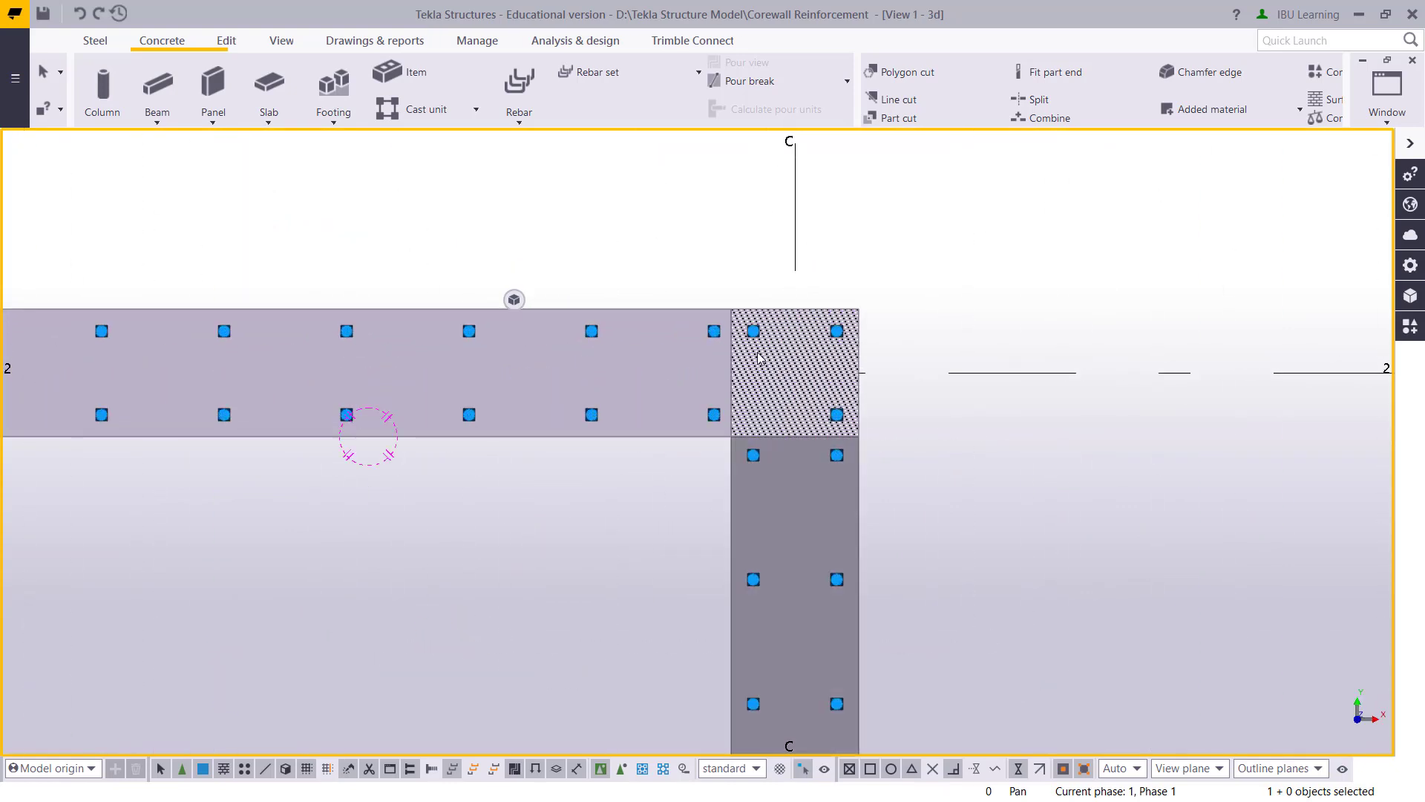
scroll(720, 403, "up", 2)
key("ctrl+2")
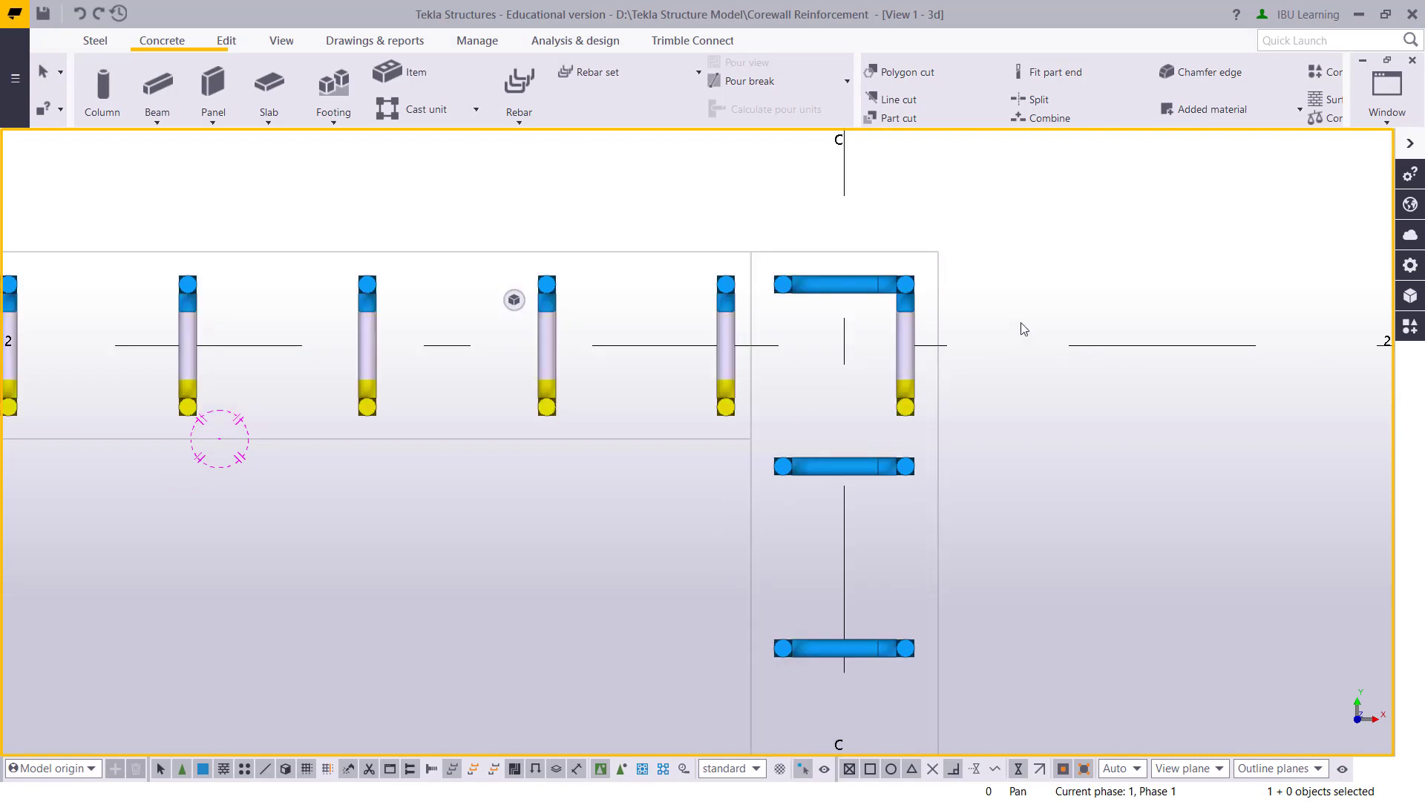
scroll(1019, 322, "up", 5)
scroll(993, 288, "down", 5)
middle_click_drag(978, 334, 981, 380)
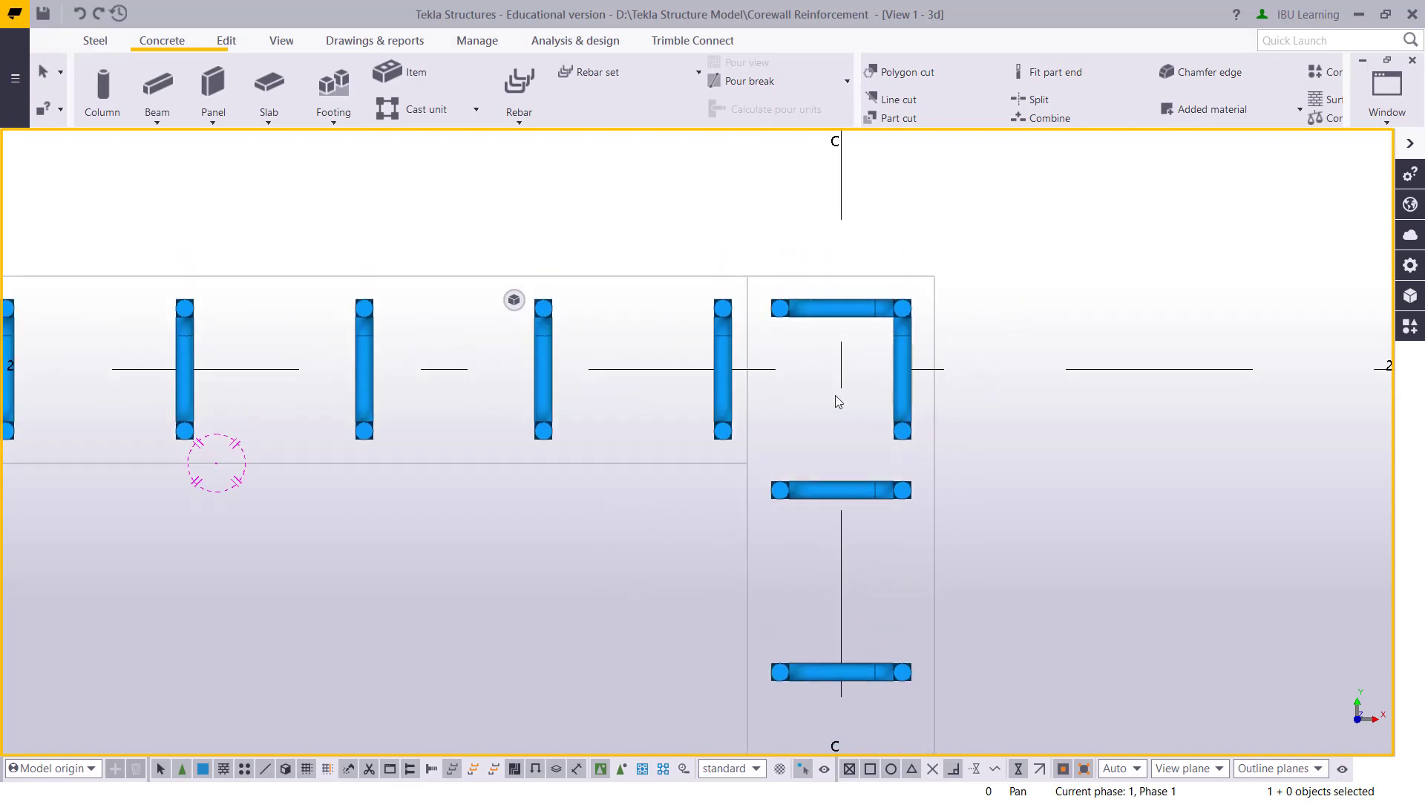
scroll(831, 392, "down", 5)
middle_click_drag(594, 452, 653, 453)
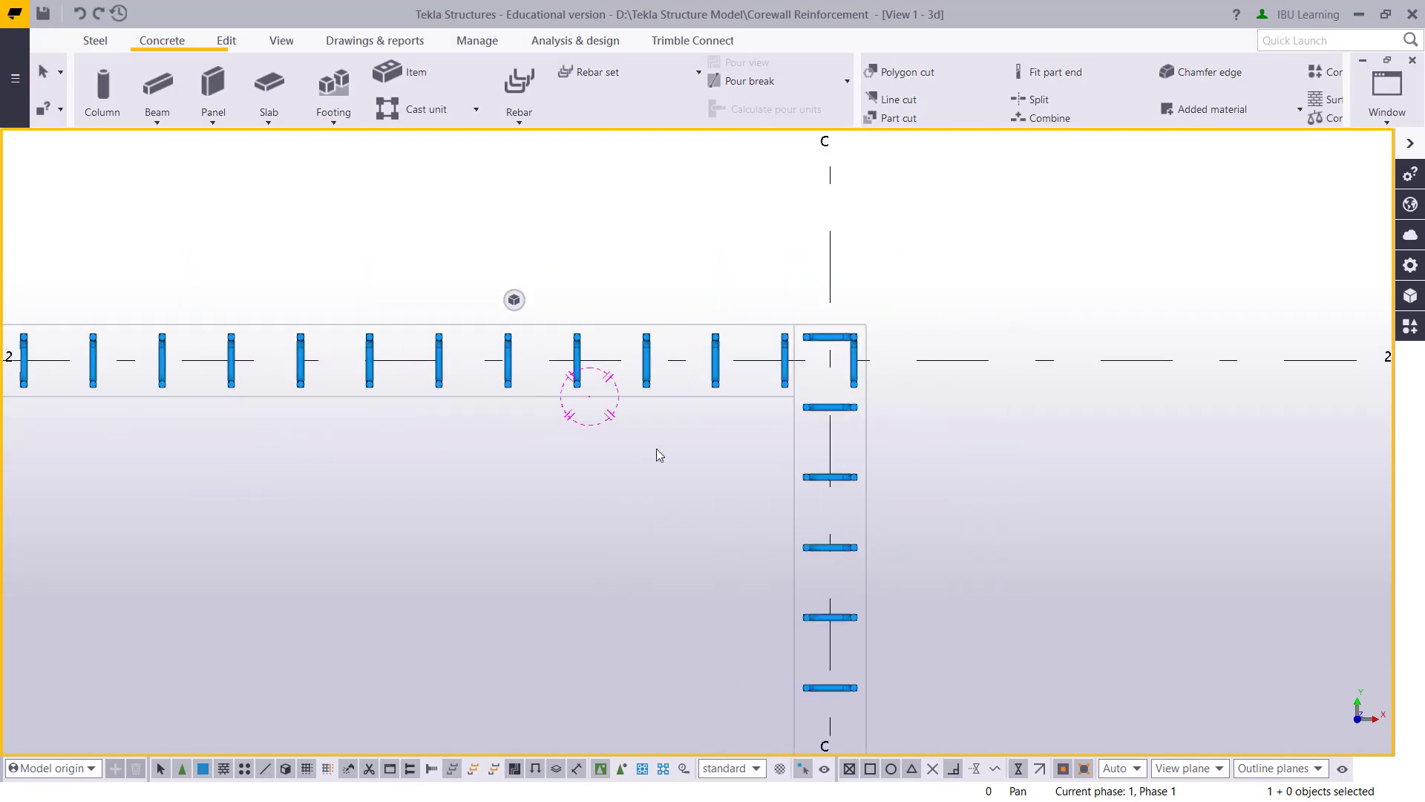
- Draw two construction lines from the outer wall corner along the outer faces of the grid C and grid 2 walls
scroll(1270, 76, "down", 5)
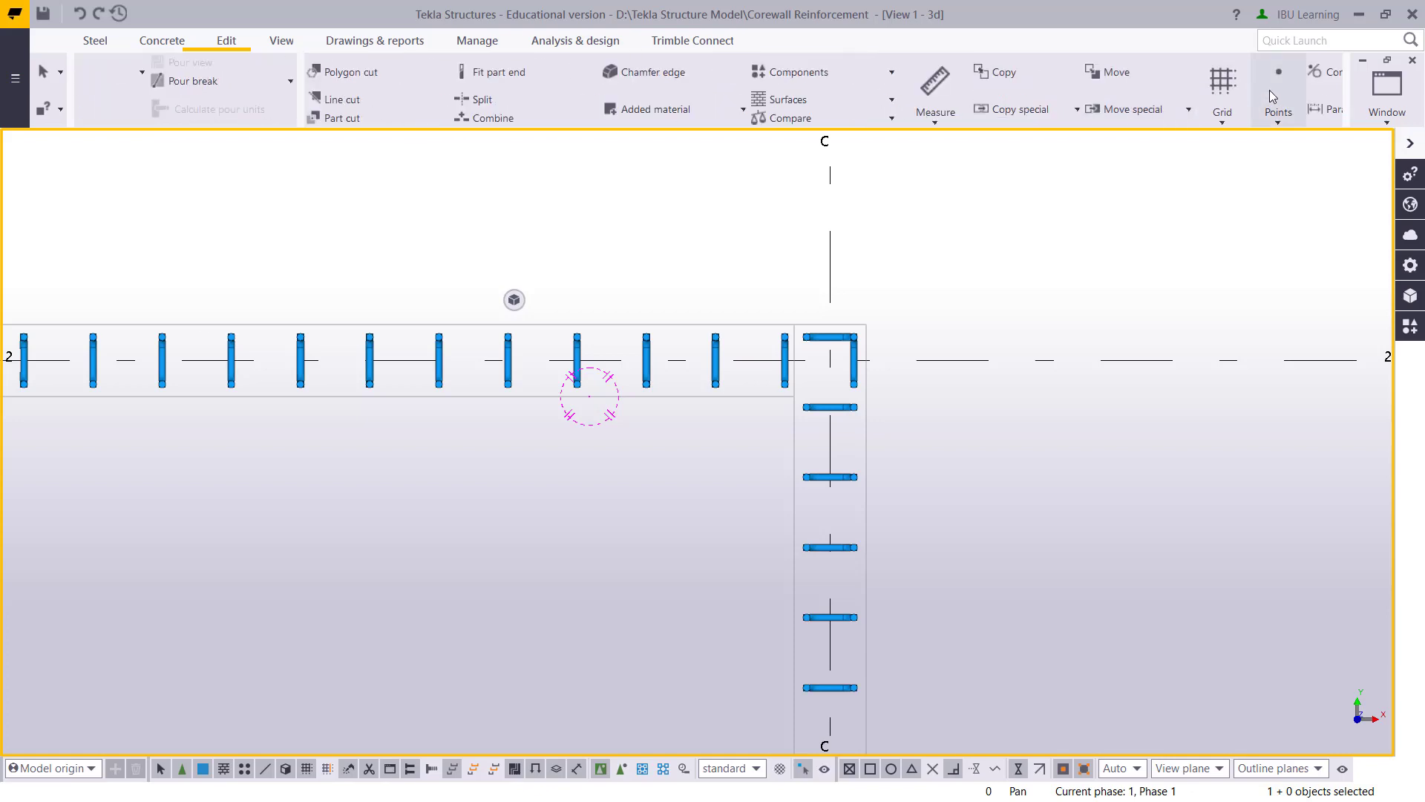
scroll(1269, 91, "down", 1)
left_click(1335, 74)
left_click(1251, 114)
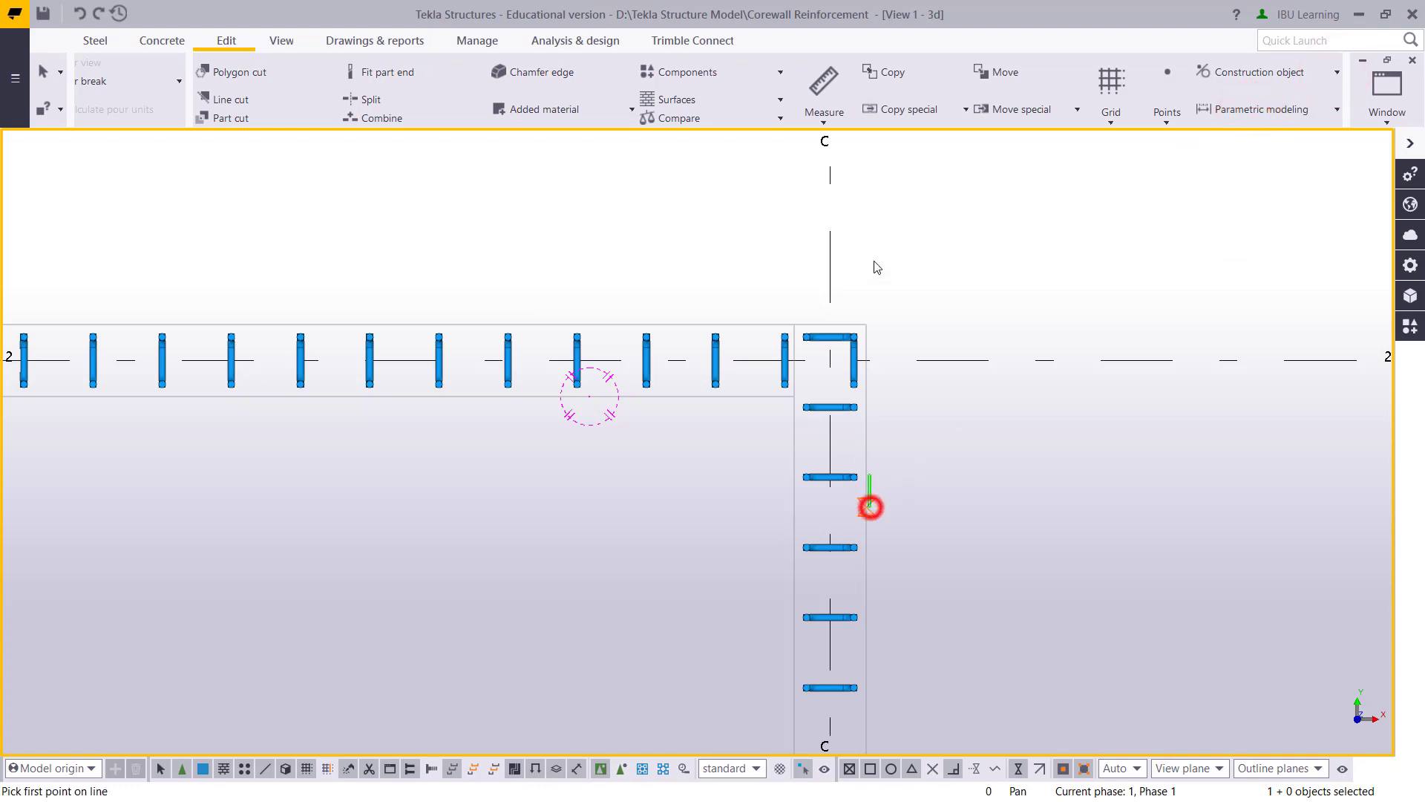
left_click(867, 323)
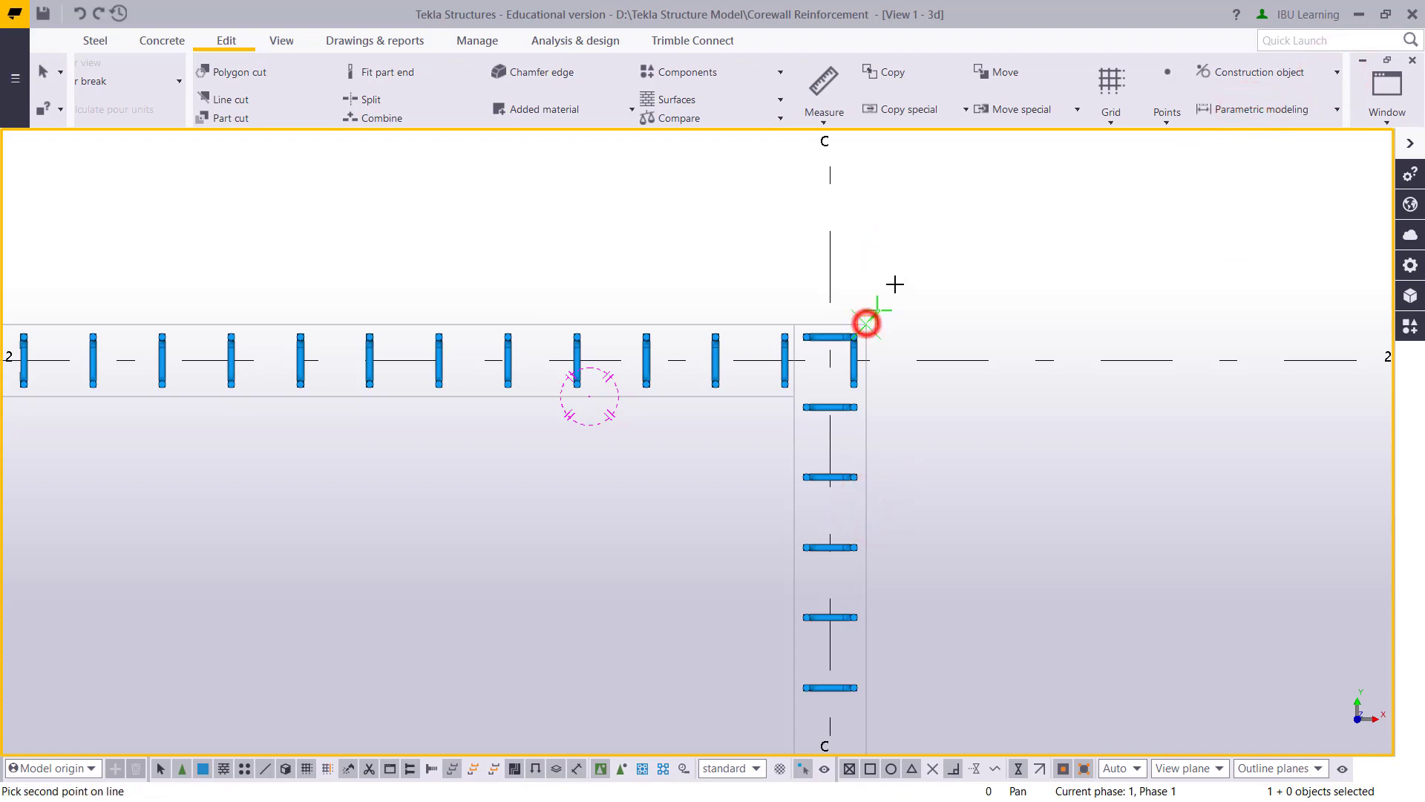
left_click(870, 481)
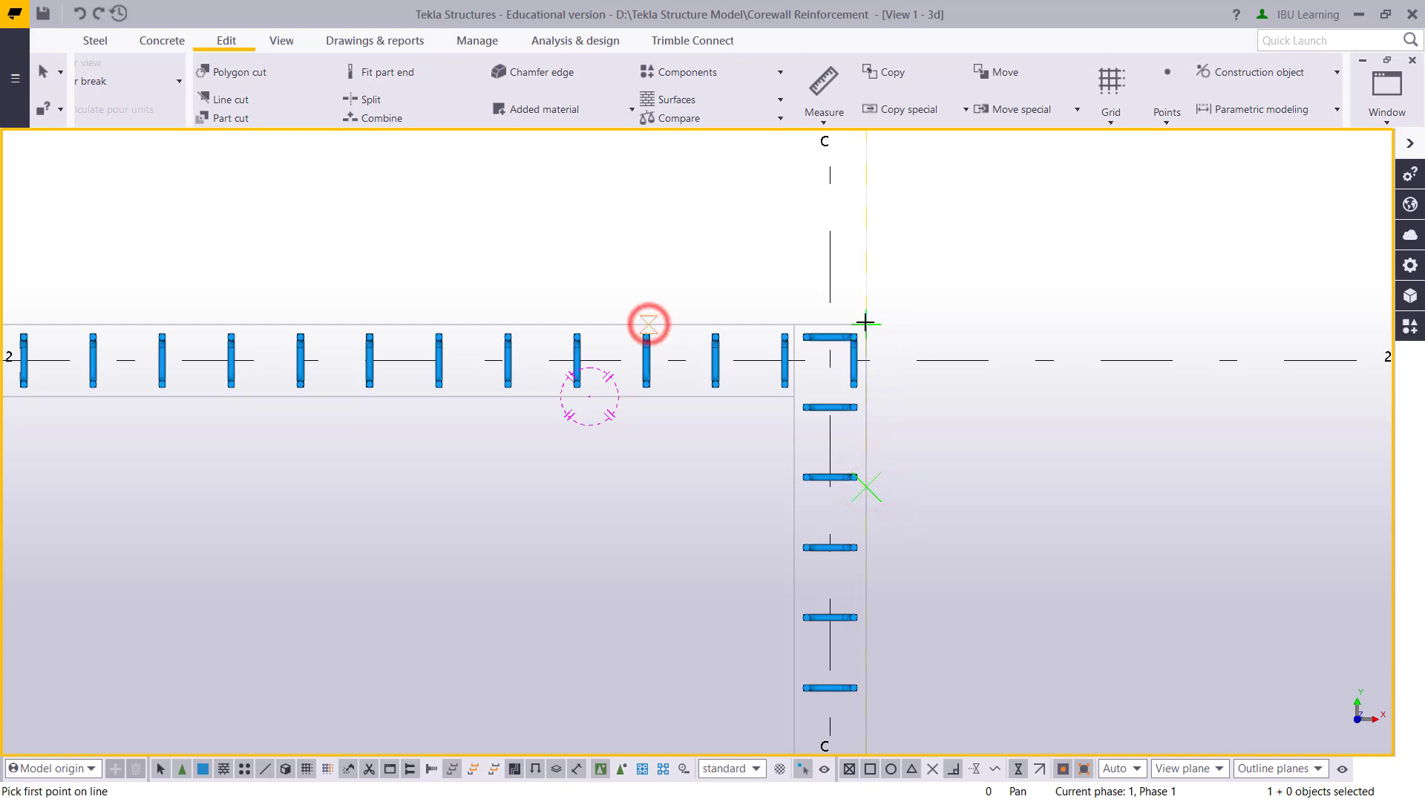
left_click(866, 322)
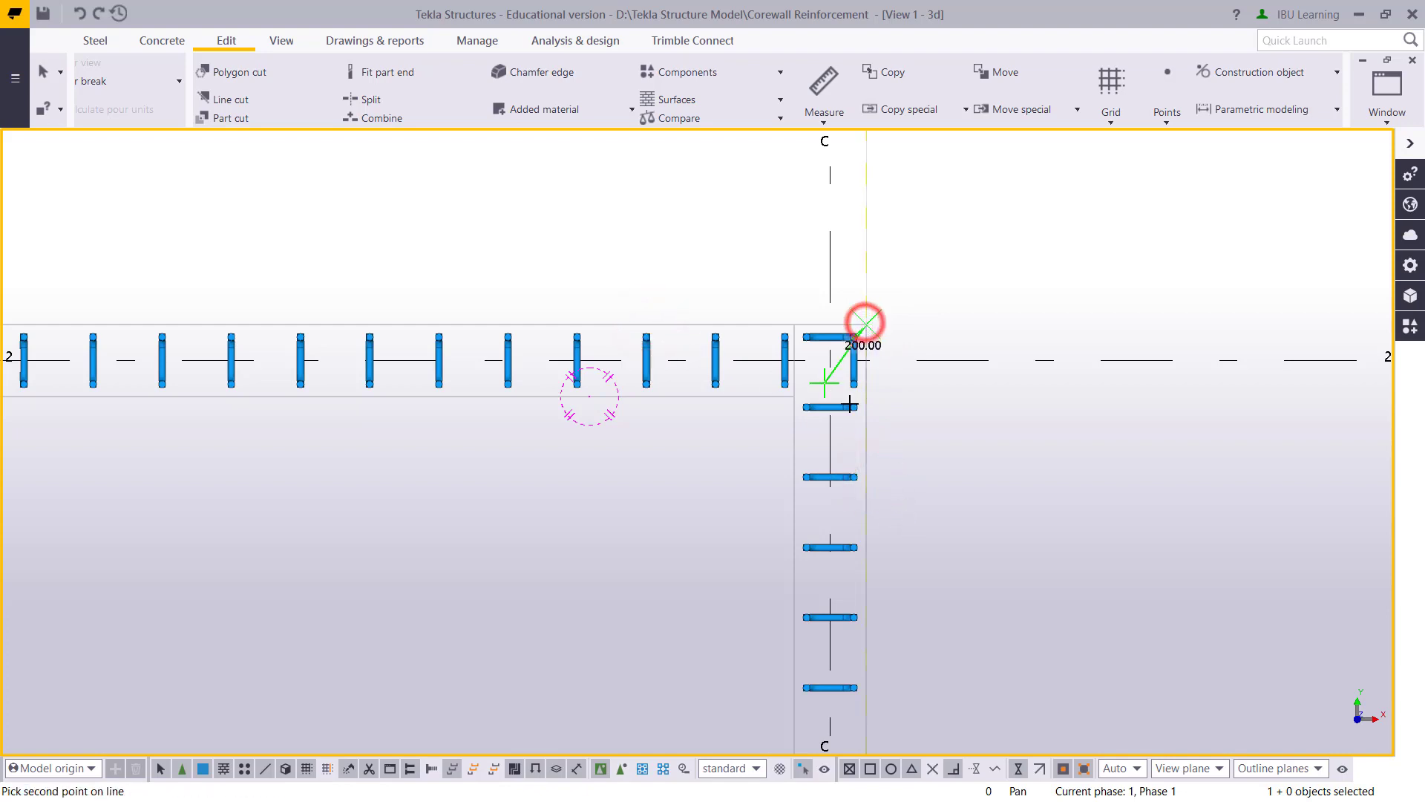
left_click(651, 324)
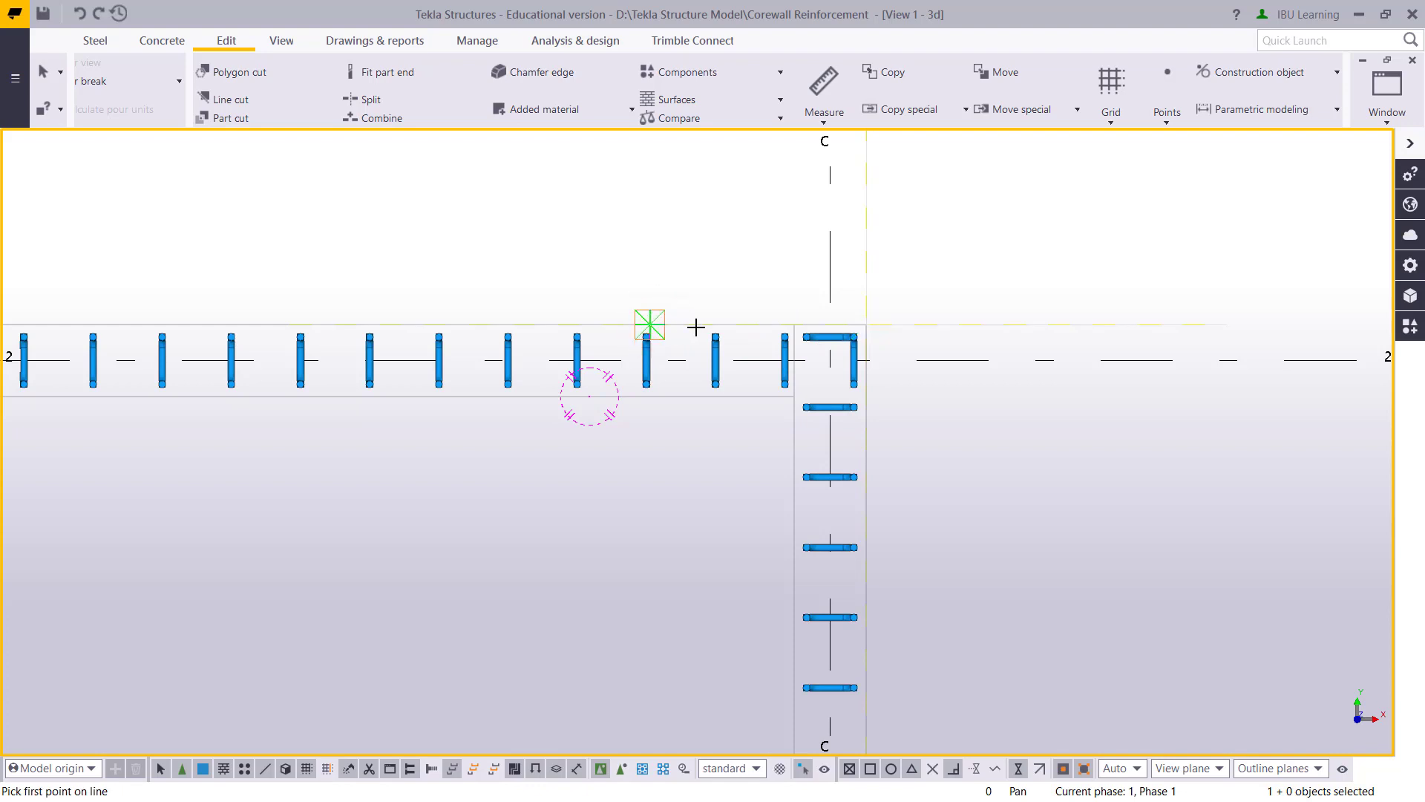
- Make one linear copy of the construction line along the grid 2 wall's outer face with a dY of -1000 mm
right_click(936, 326)
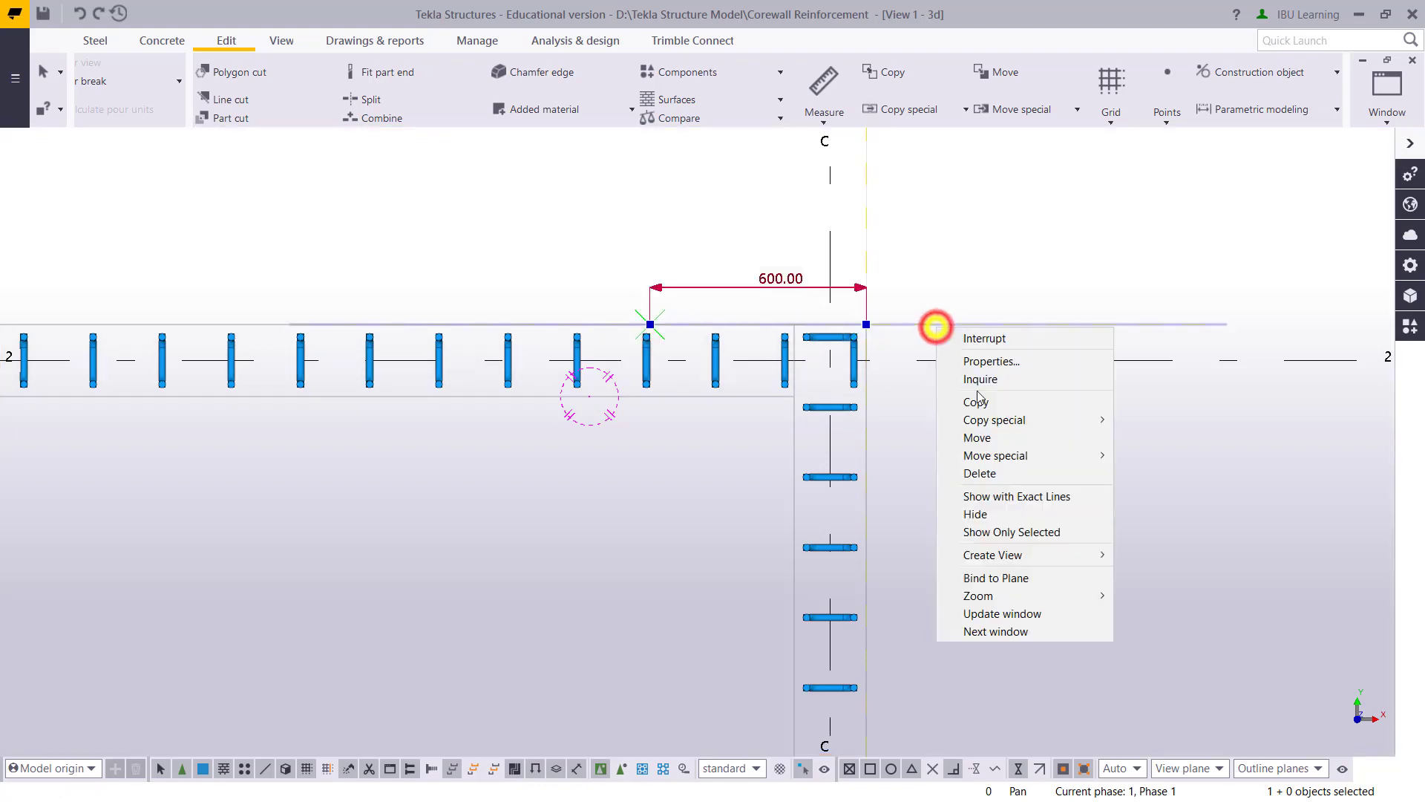
left_click(1021, 420)
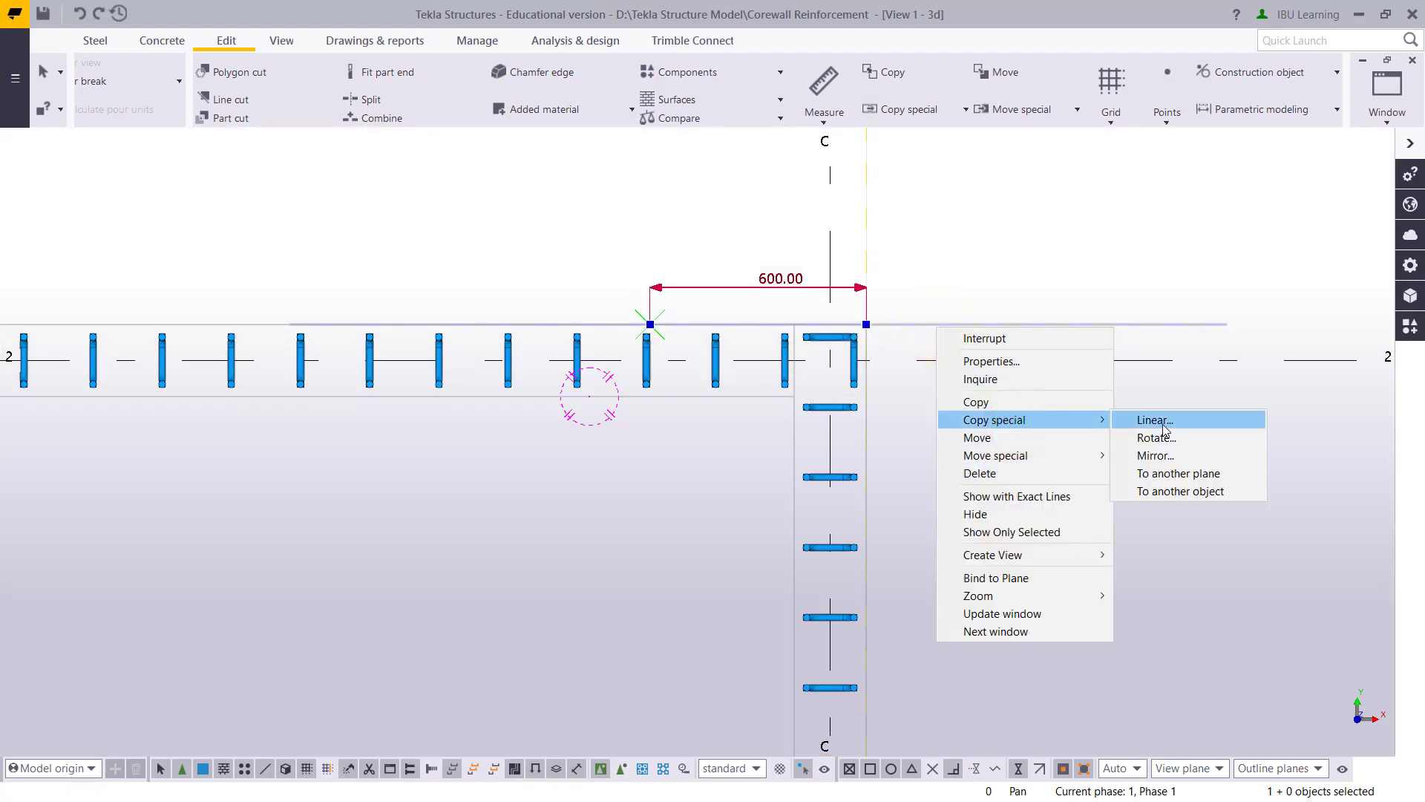
left_click(1161, 420)
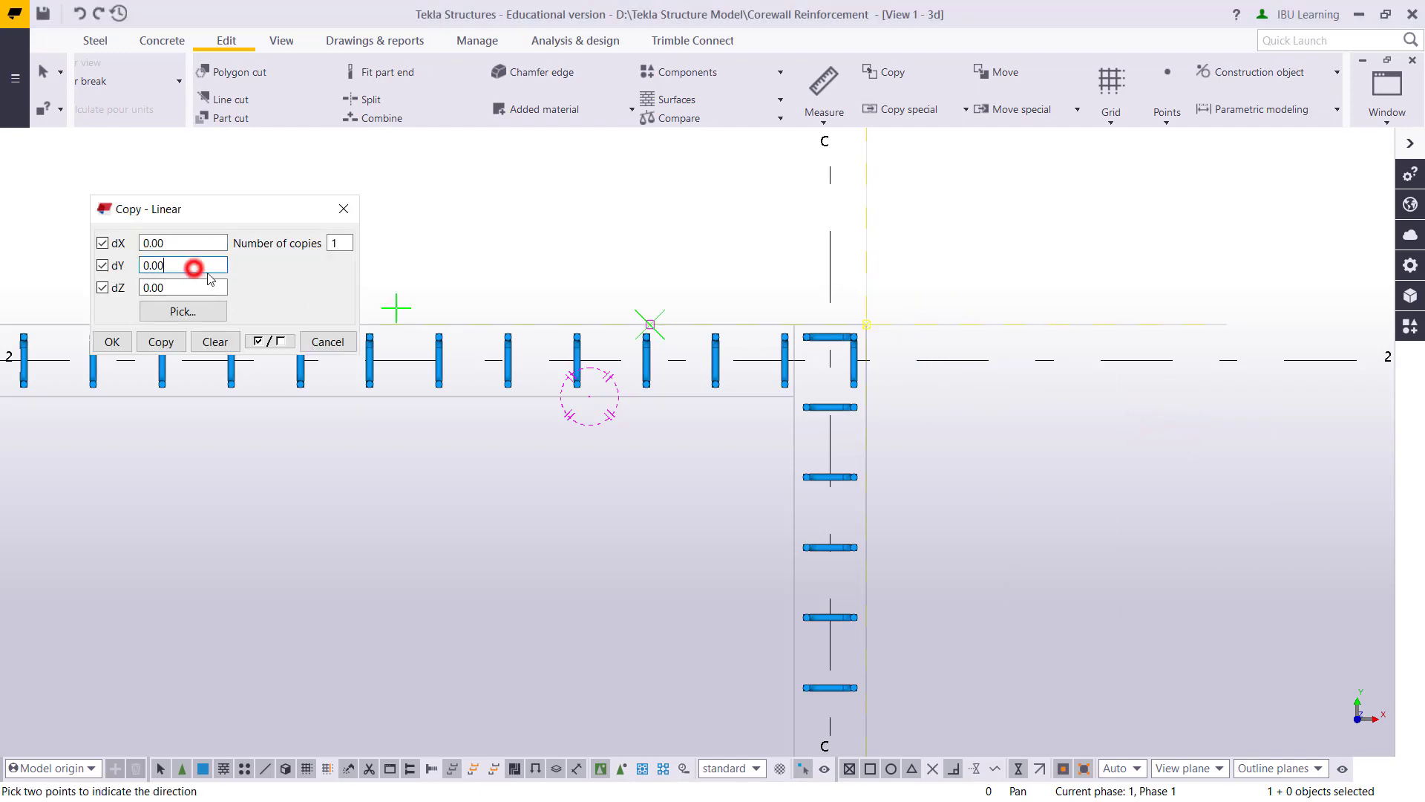
left_click_drag(192, 290, 142, 288)
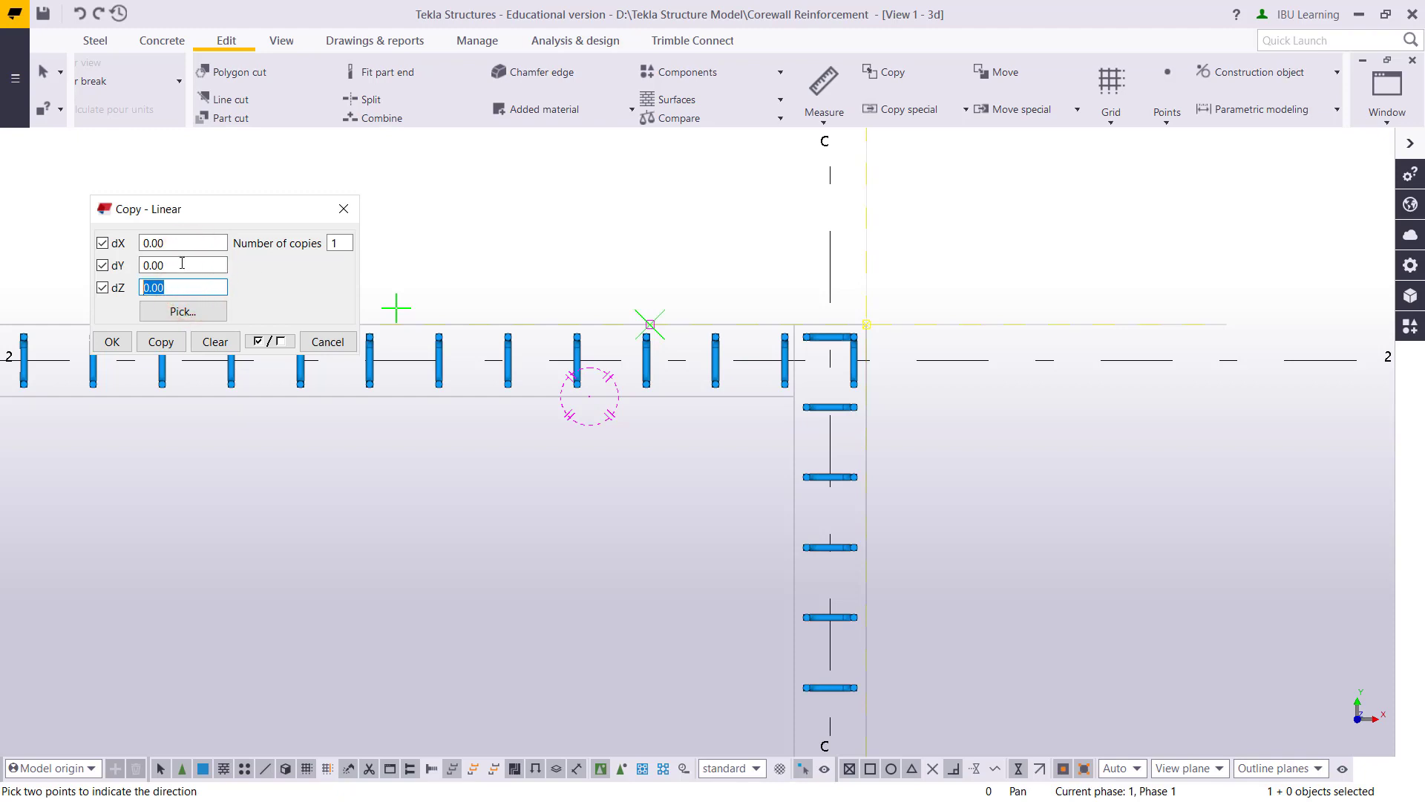
type("-1000")
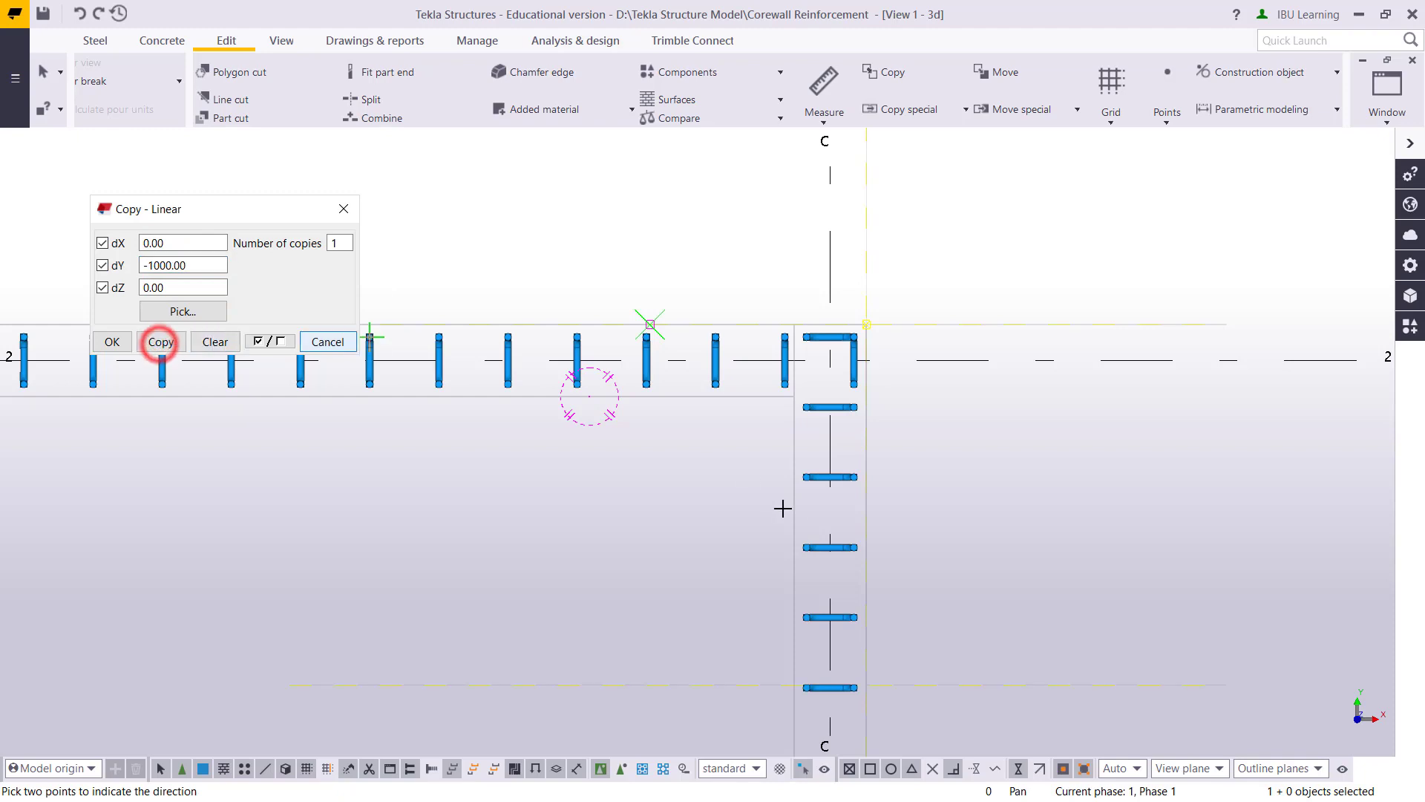
middle_click_drag(922, 300, 962, 271)
key("Escape")
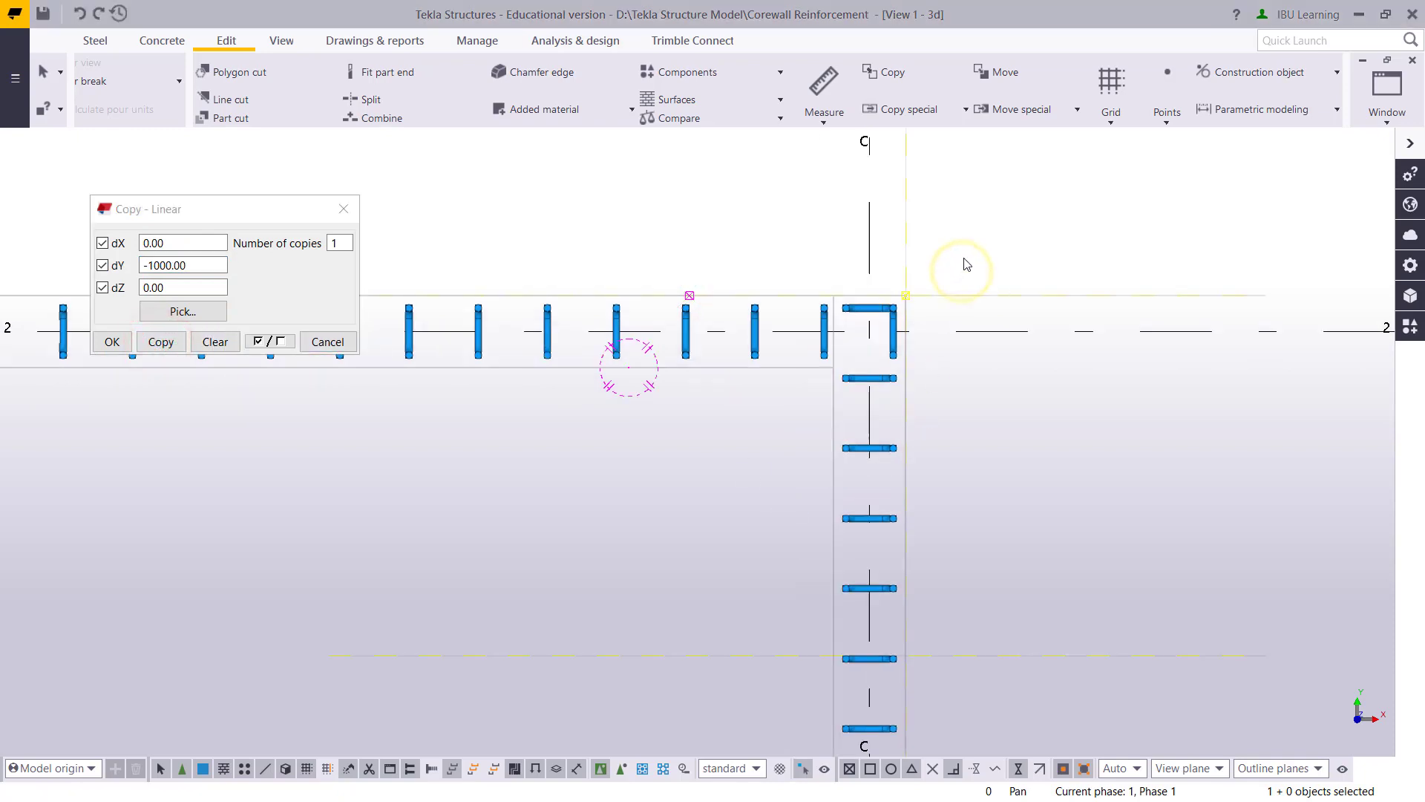
- Make one linear copy of the construction line along the grid C wall's outer face with dX -1000 mm and dY 0
left_click(907, 224)
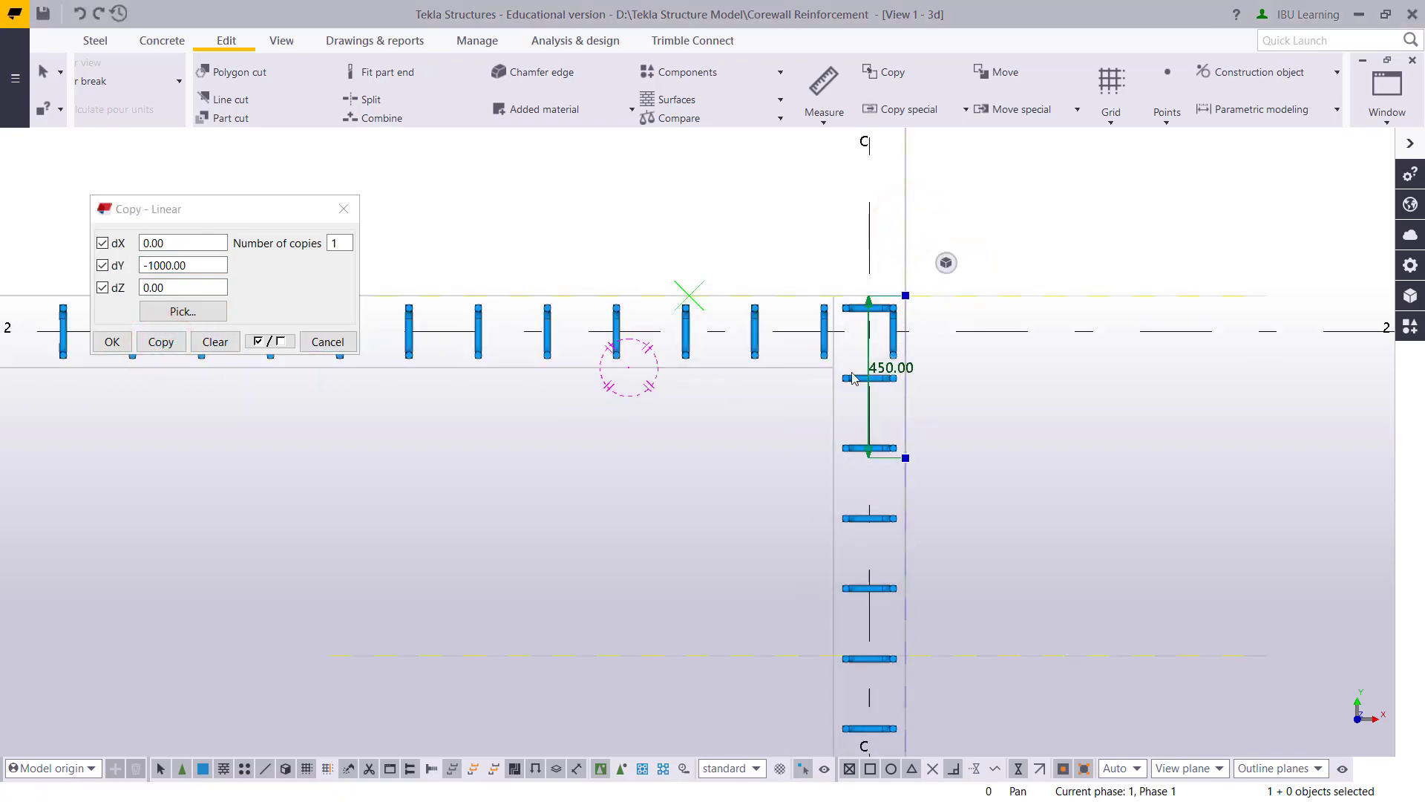
left_click_drag(181, 263, 83, 236)
type("0")
type("-")
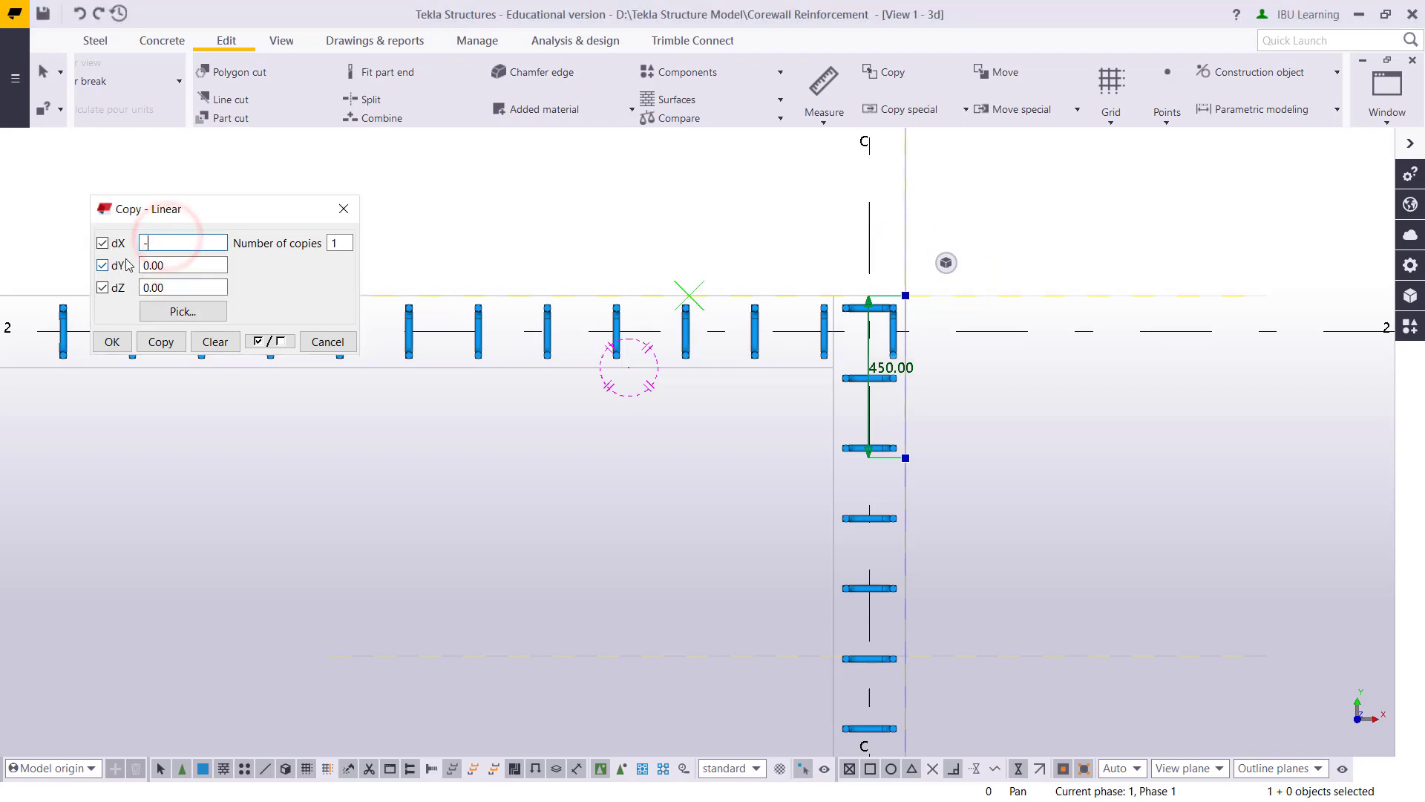
left_click(162, 342)
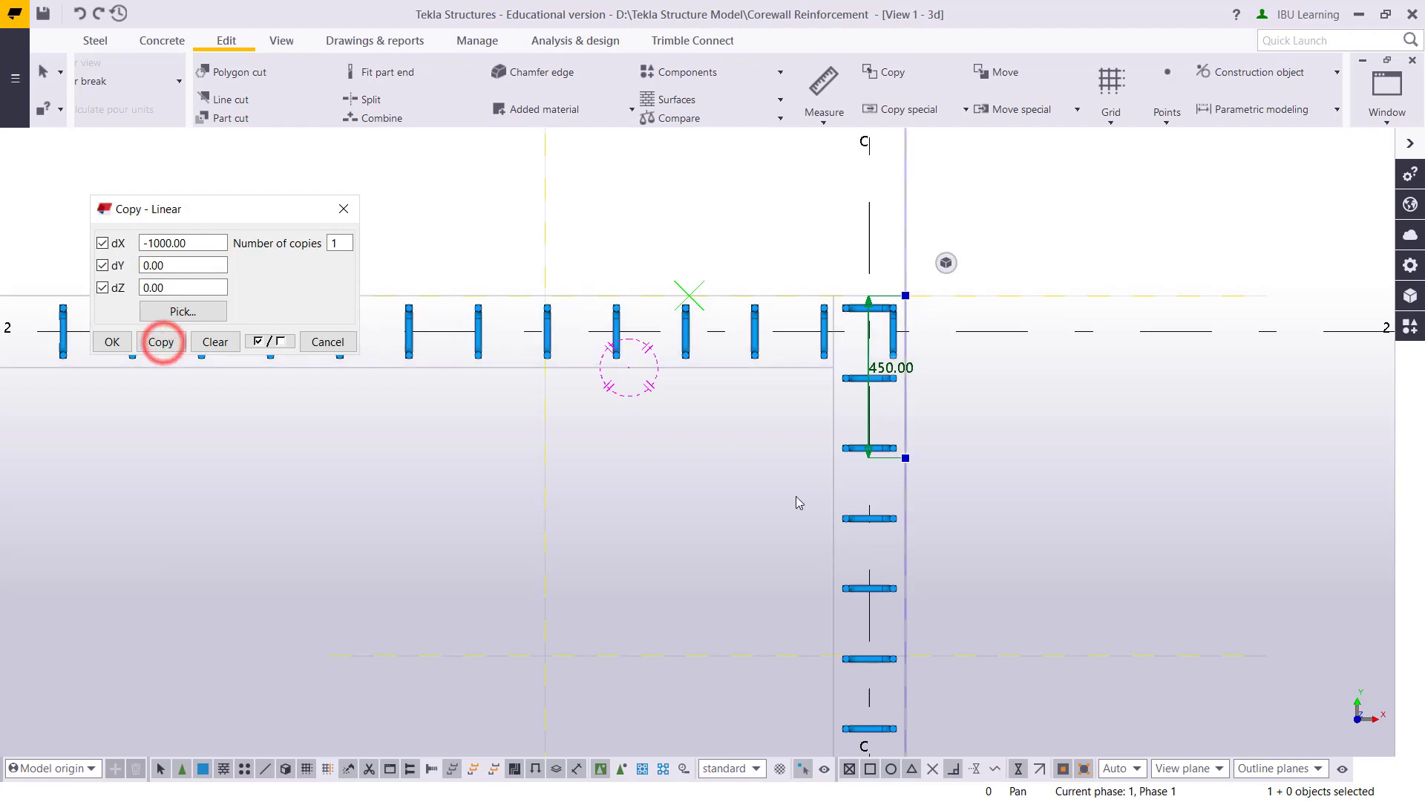
left_click(161, 43)
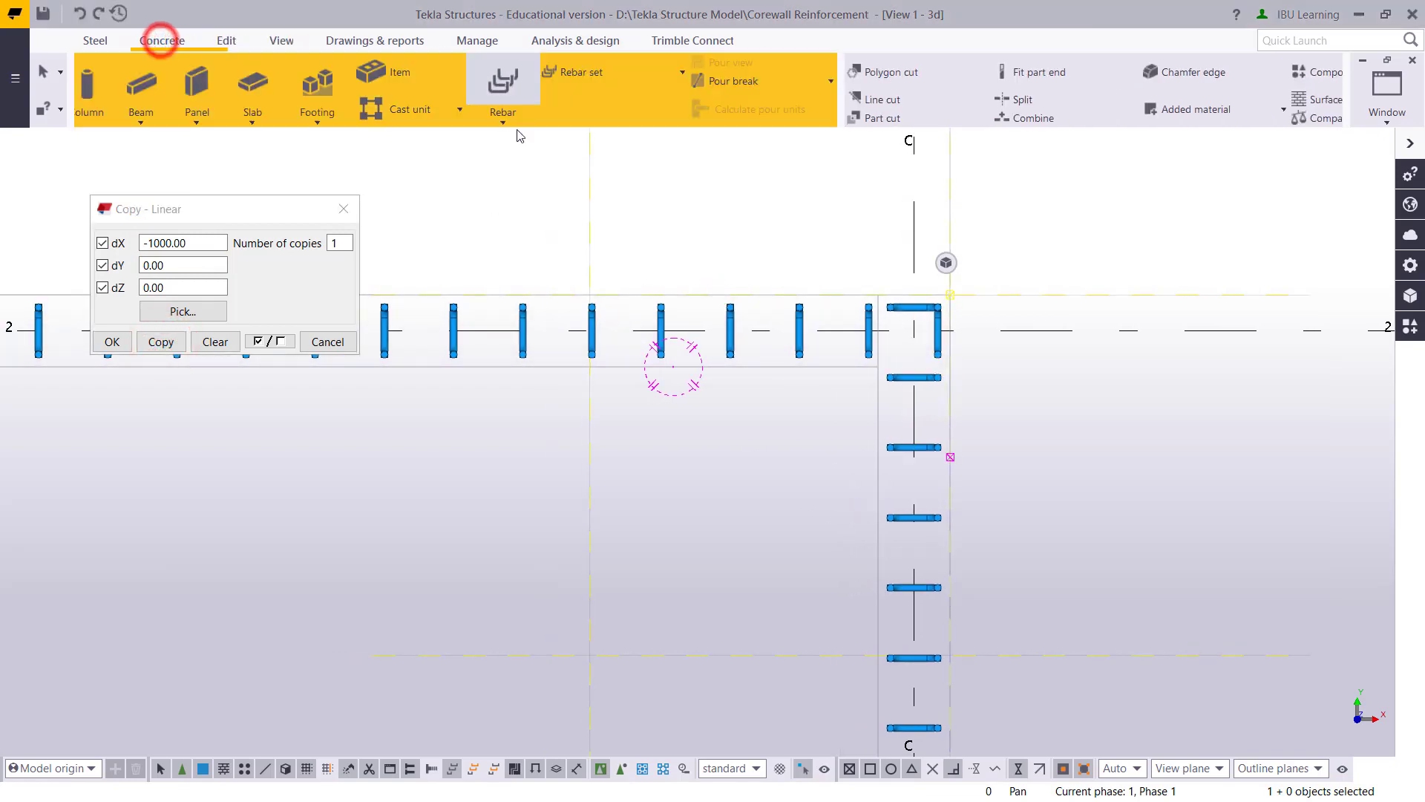
left_click(519, 78)
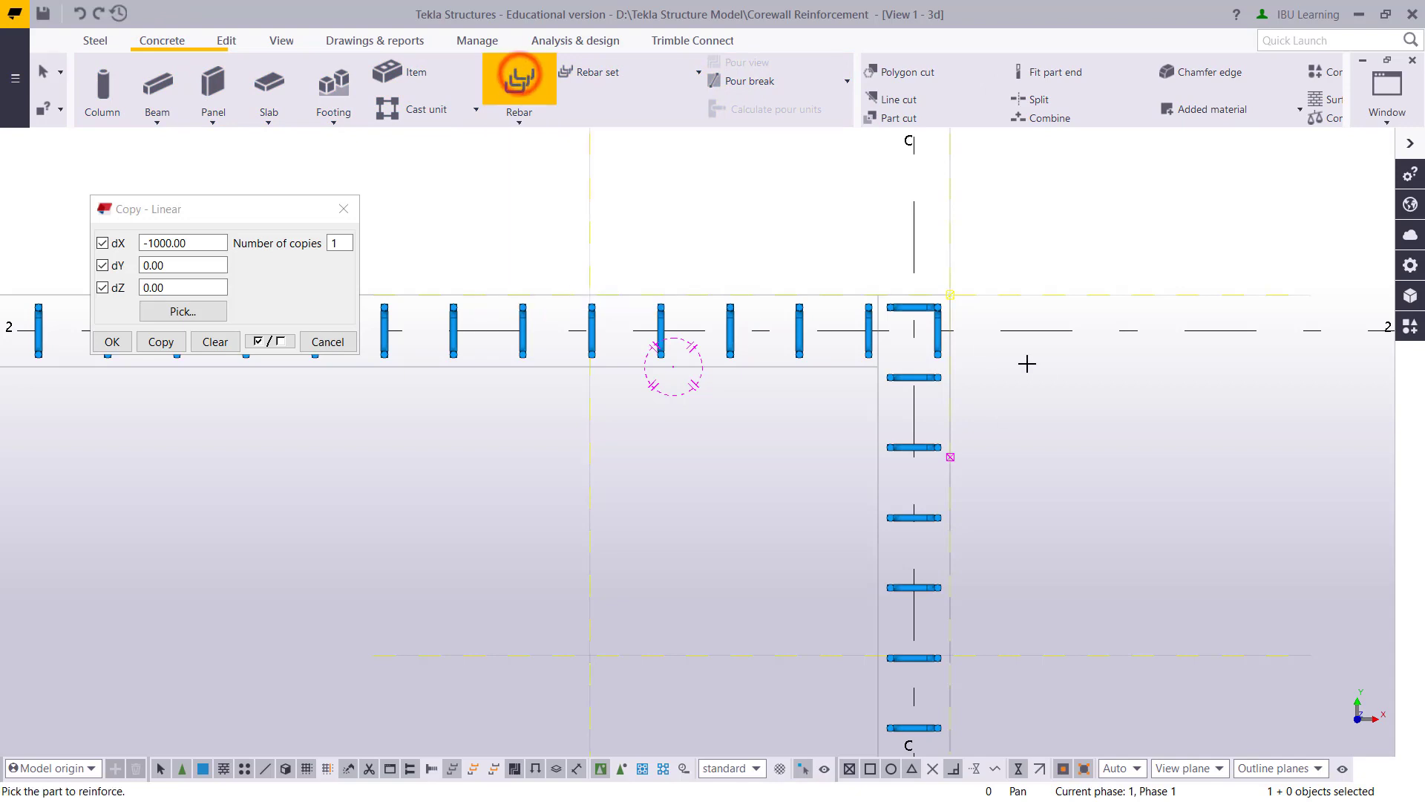
left_click(632, 295)
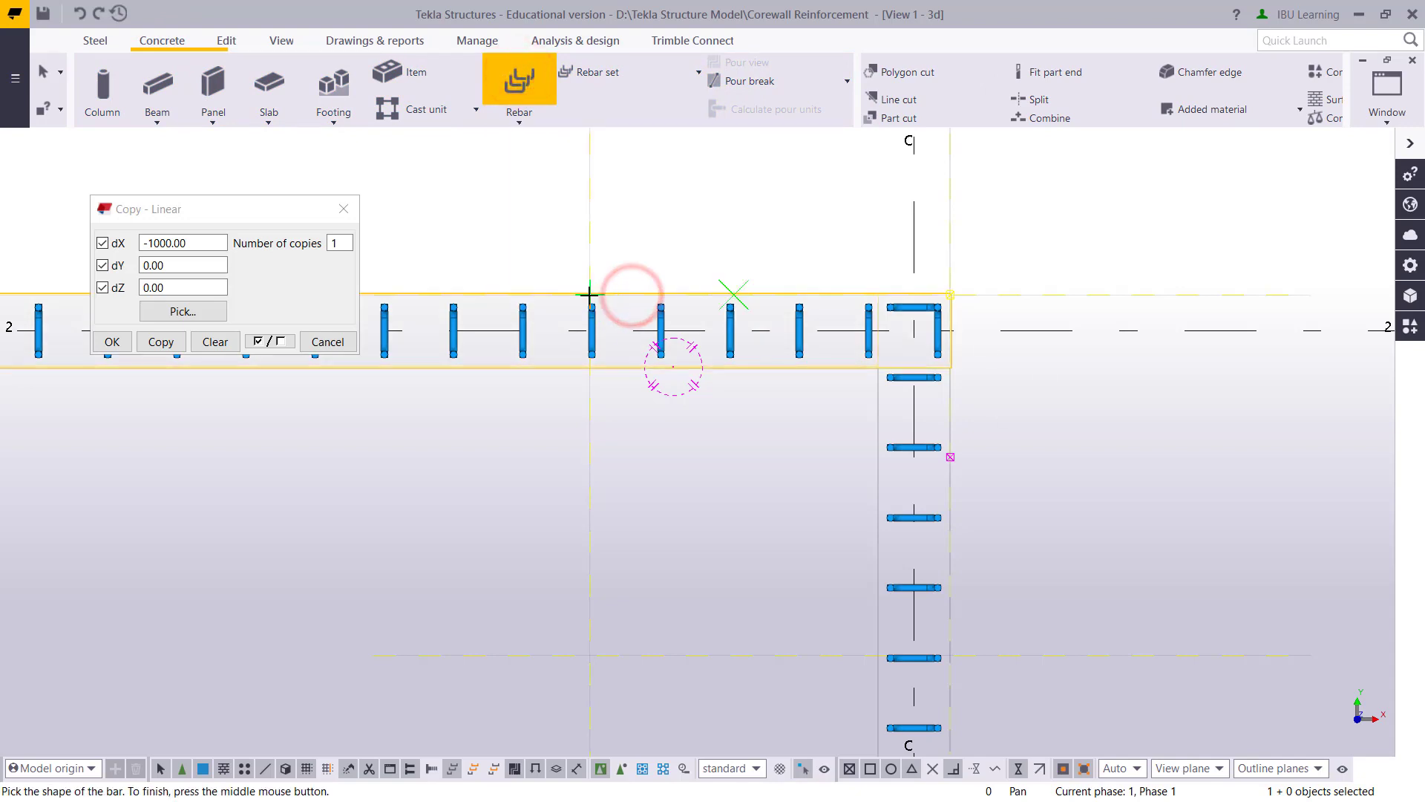
left_click(588, 293)
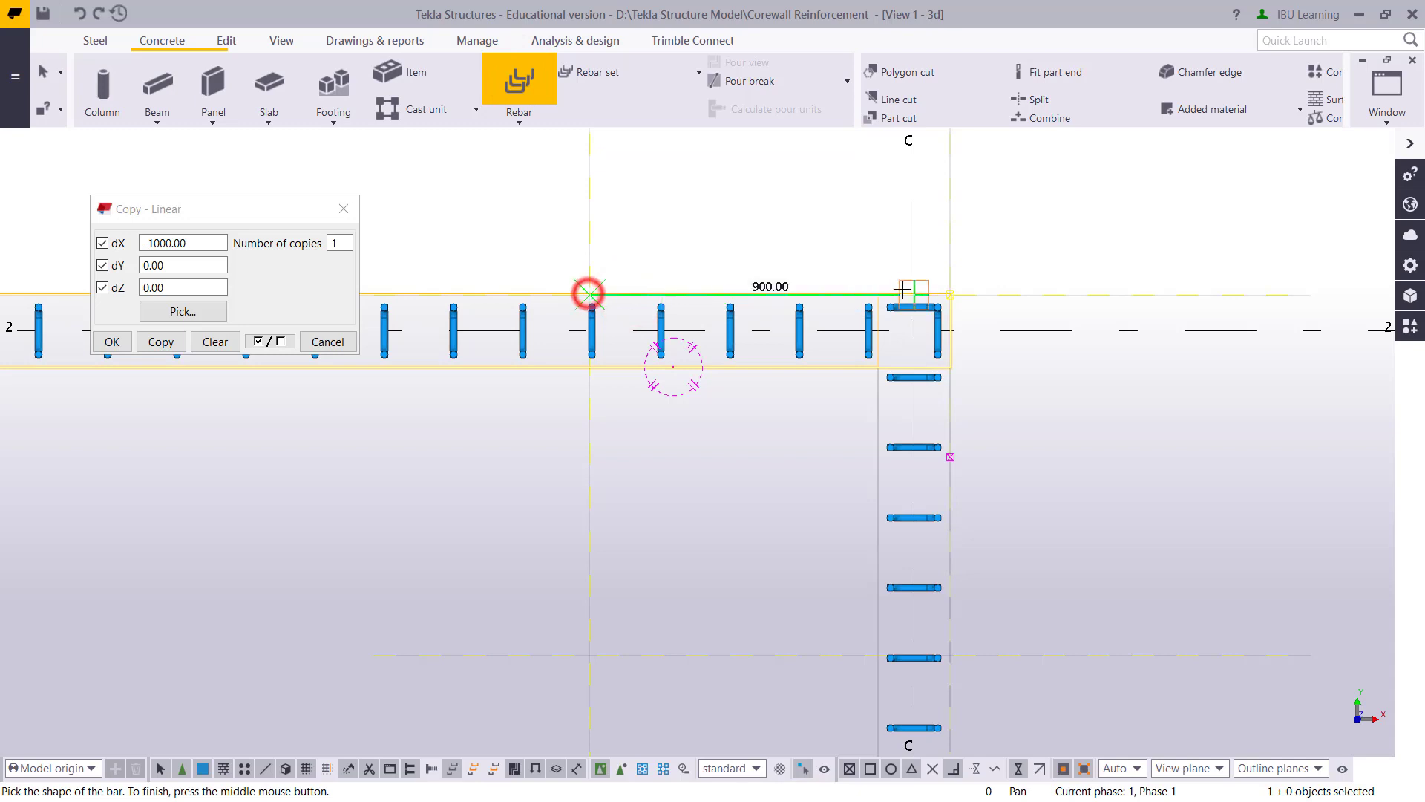
left_click(948, 293)
left_click(949, 371)
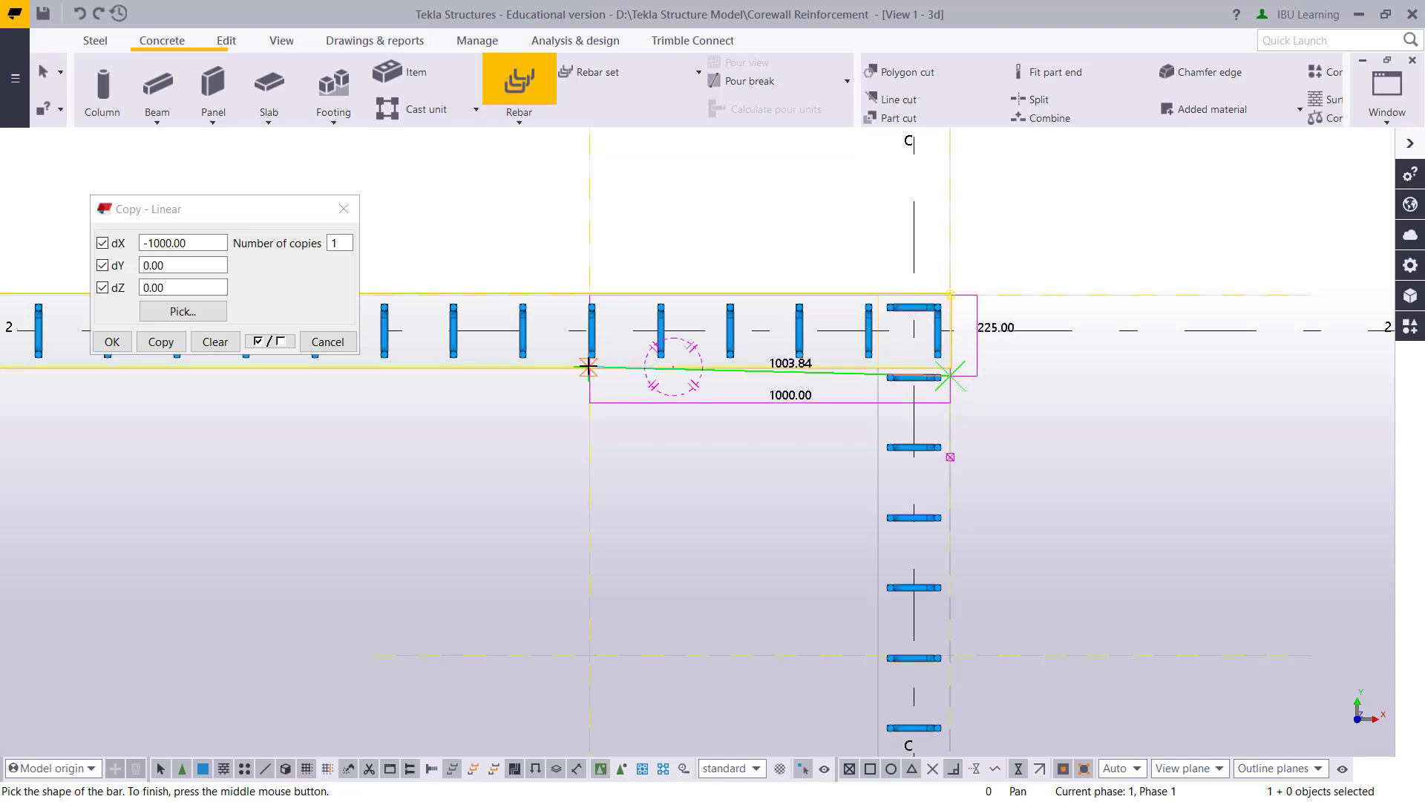
scroll(588, 367, "up", 5)
scroll(581, 380, "down", 3)
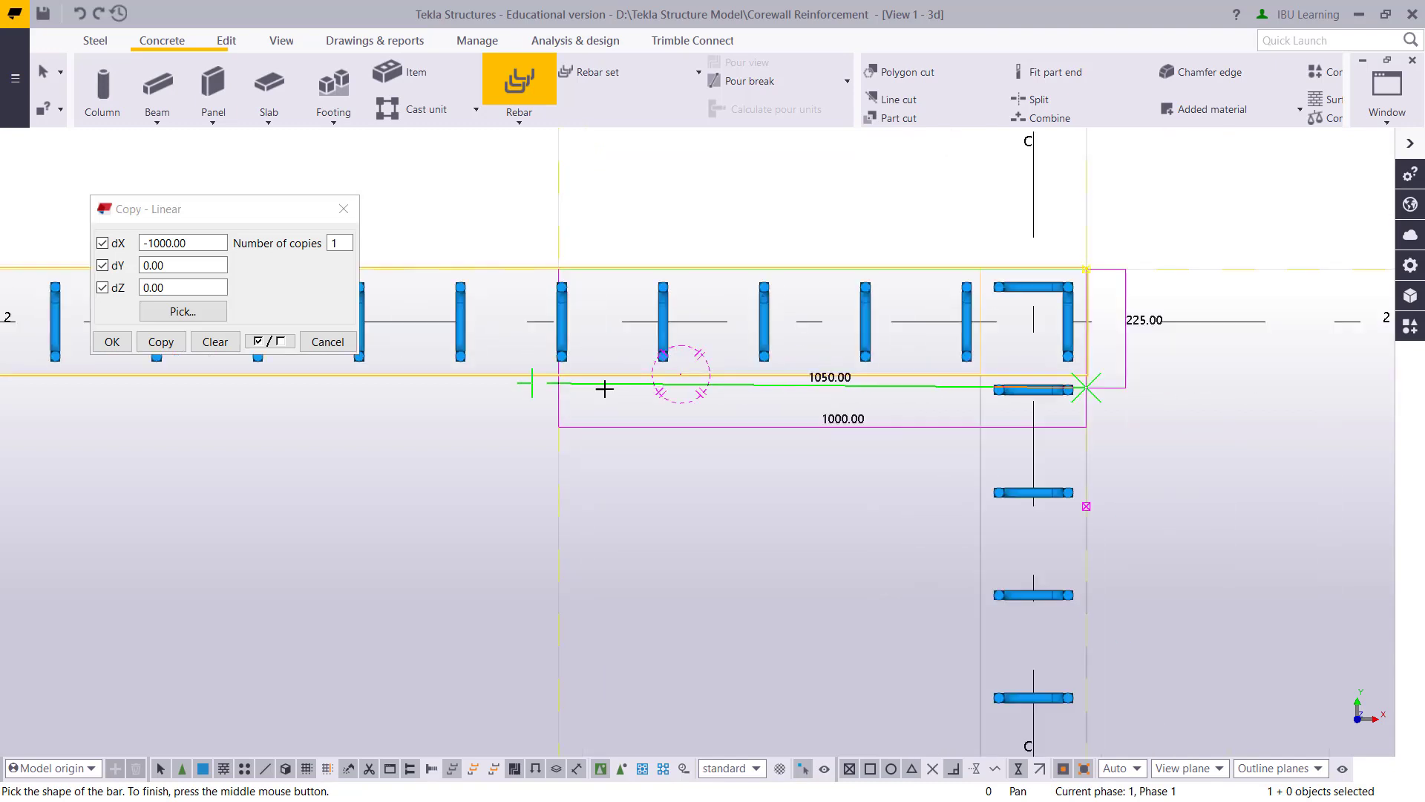
key("Escape")
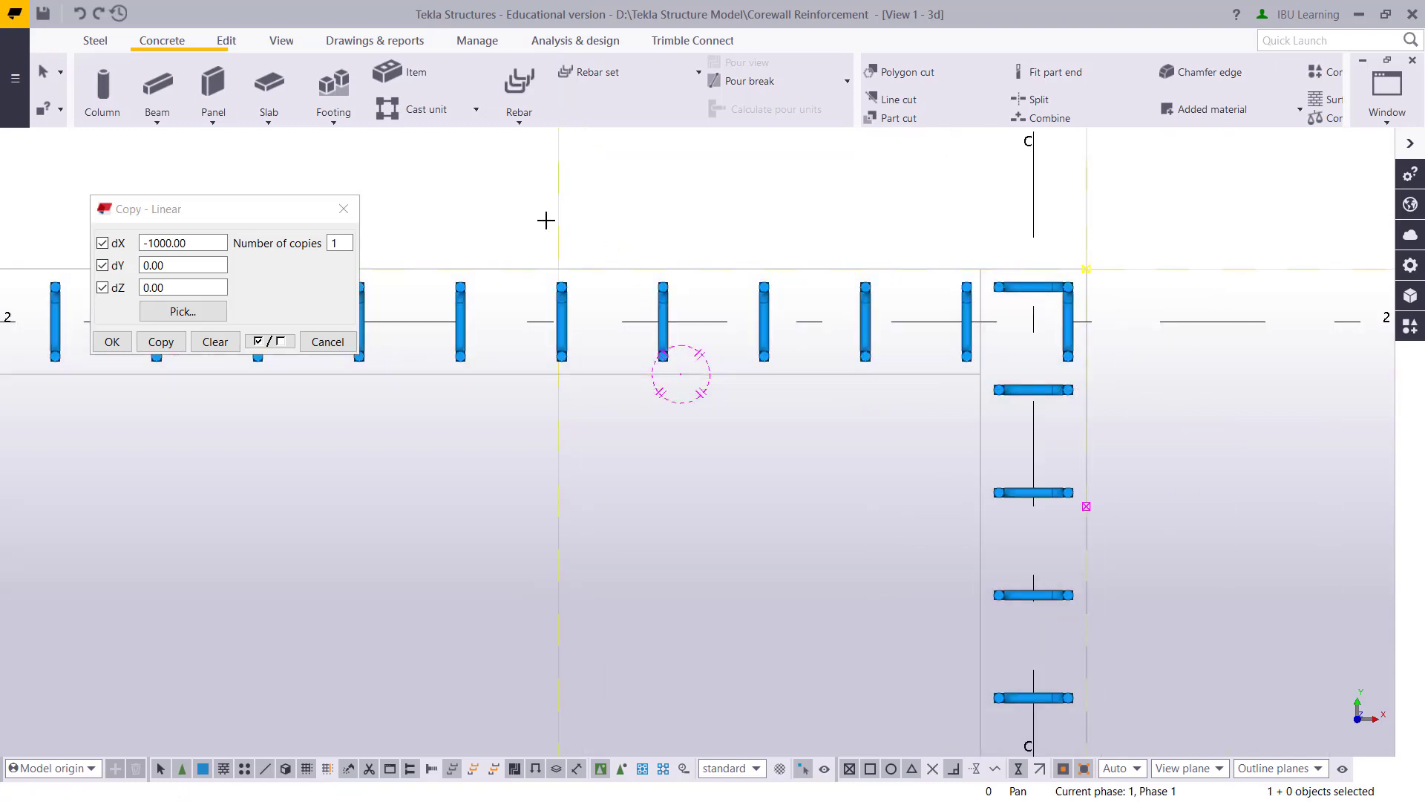
- Start a rebar group on the grid 2 wall with a U shape running 1000 mm along both faces and closing at the outer corner
left_click(519, 83)
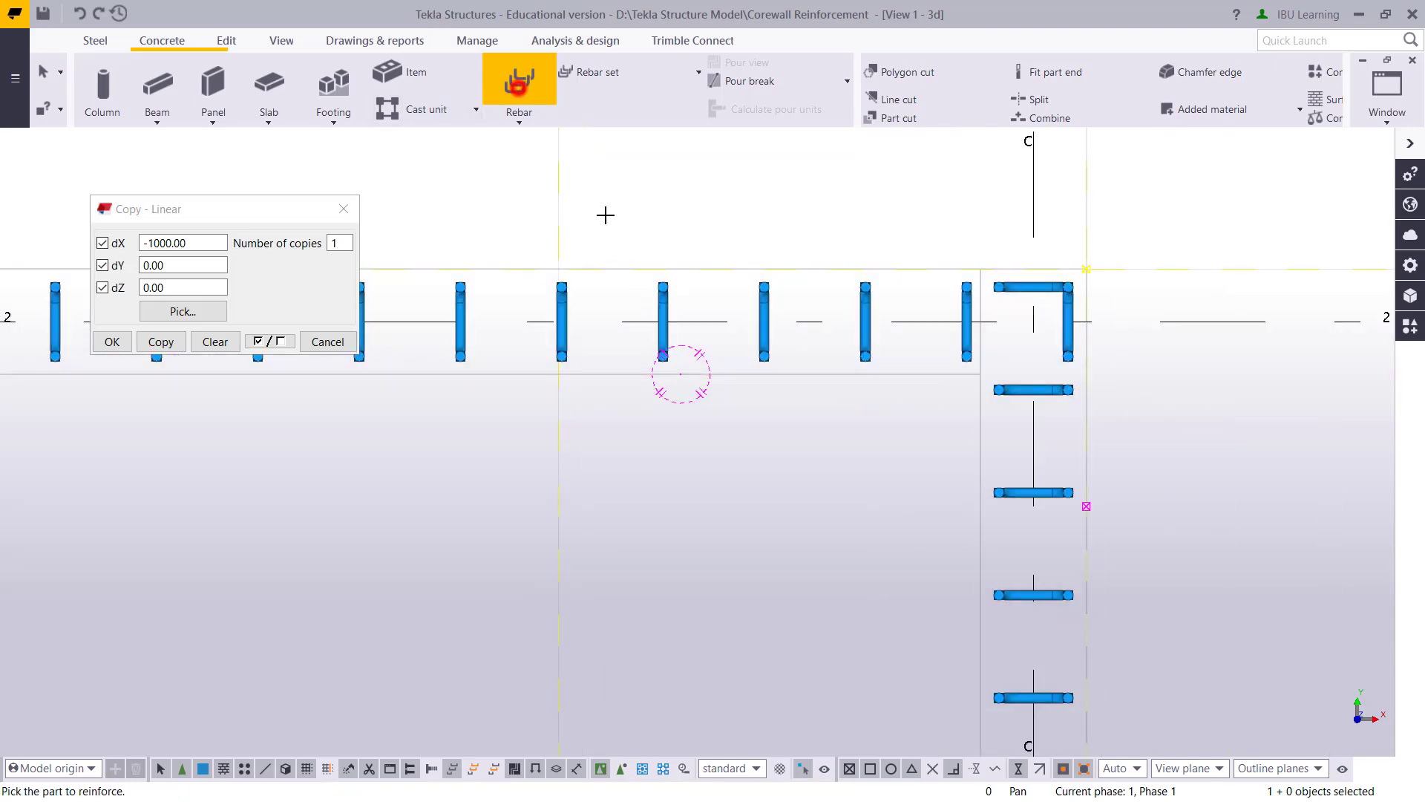
left_click(597, 273)
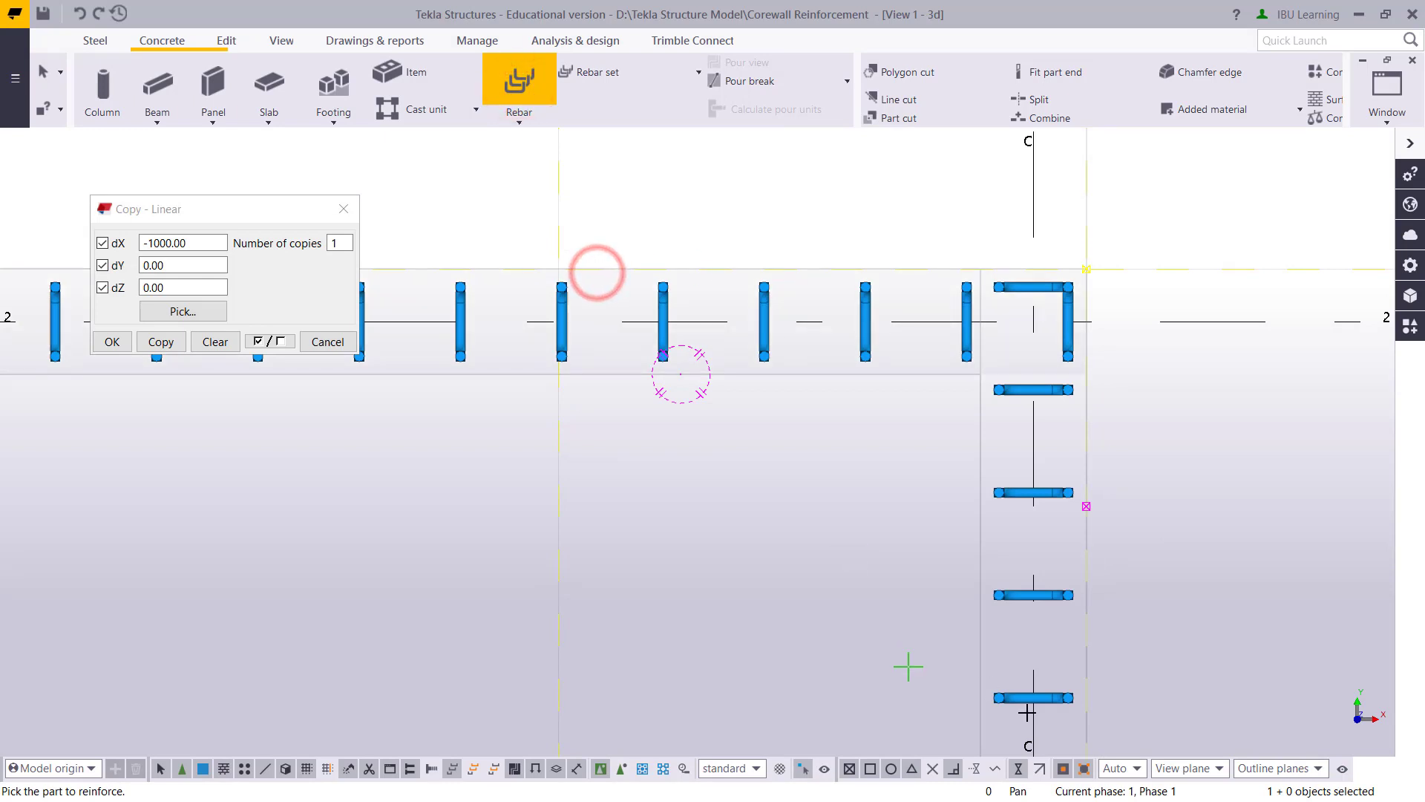
left_click(556, 266)
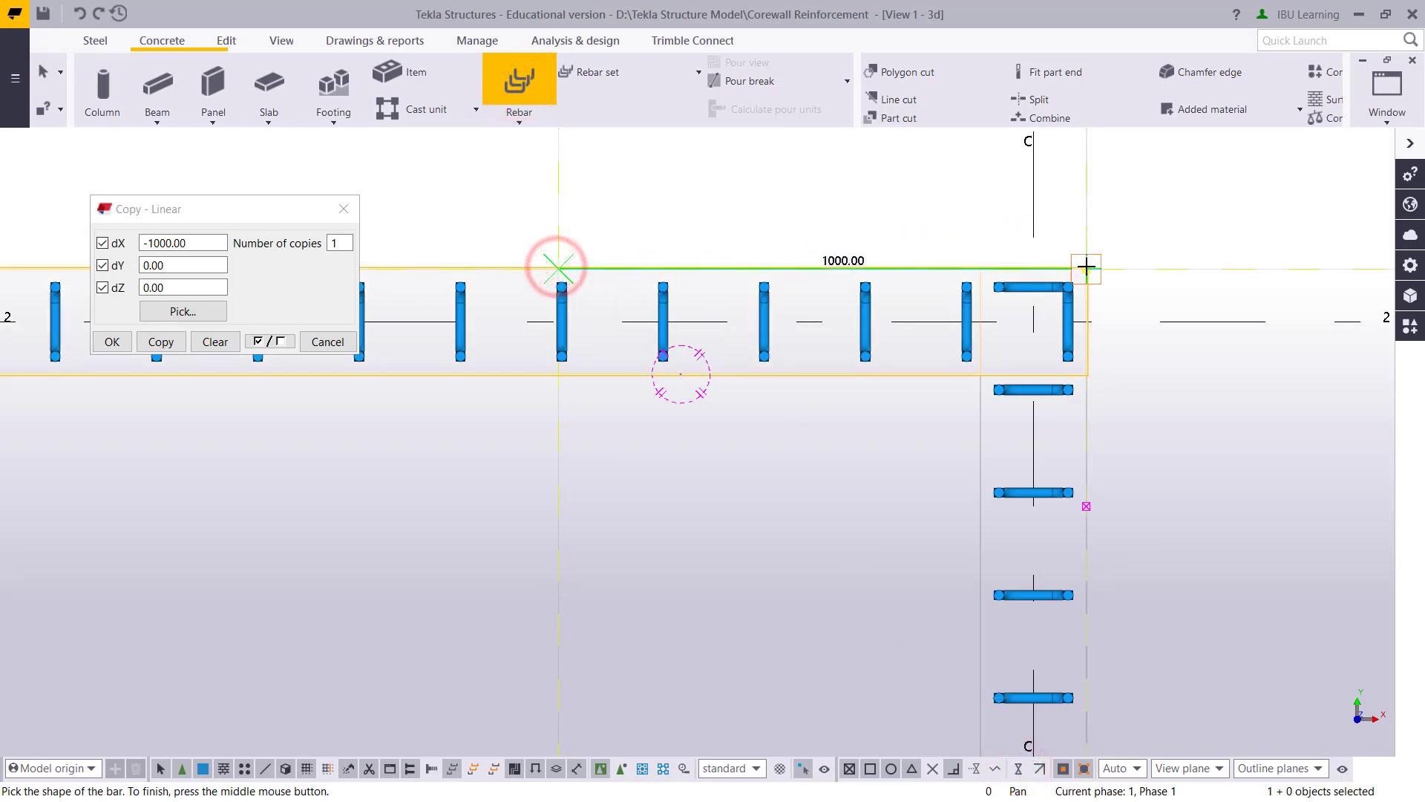
left_click(1086, 374)
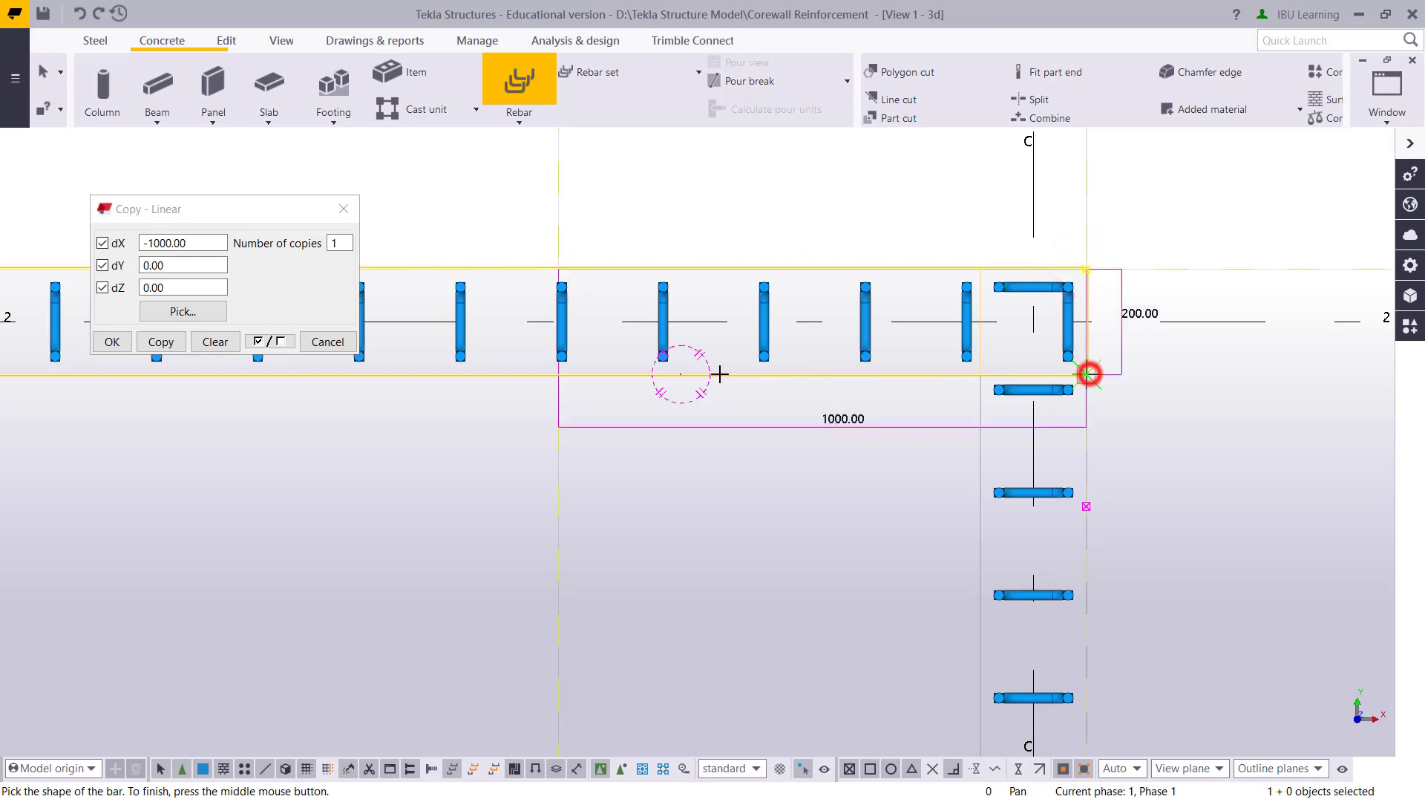
left_click(559, 375)
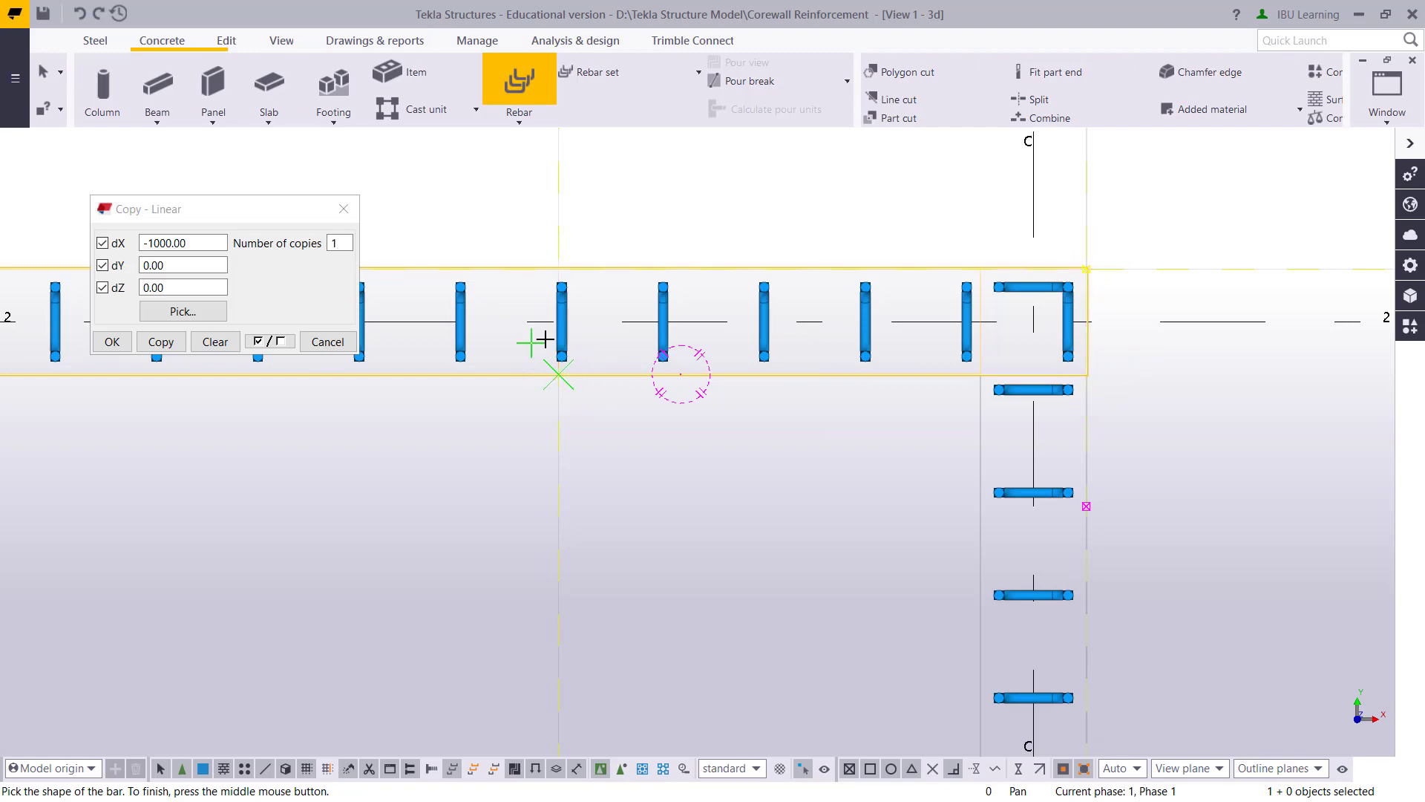
scroll(547, 338, "down", 5)
middle_click(547, 371)
- Distribute the U-bars over the wall's full height by picking the range from the bottom to the top outer corner in 3D
key("ctrl+p")
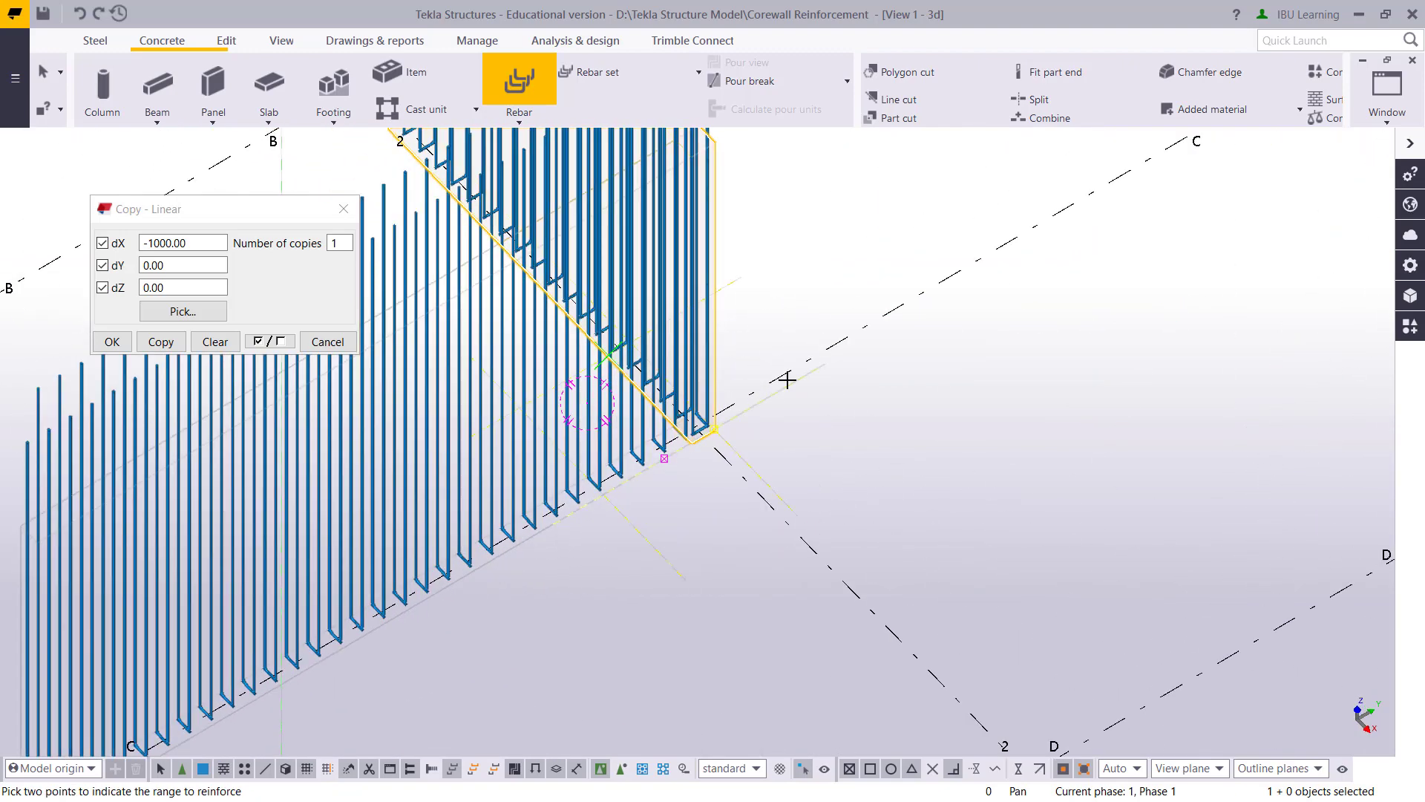
middle_click_drag(741, 417, 732, 512)
scroll(732, 512, "up", 4)
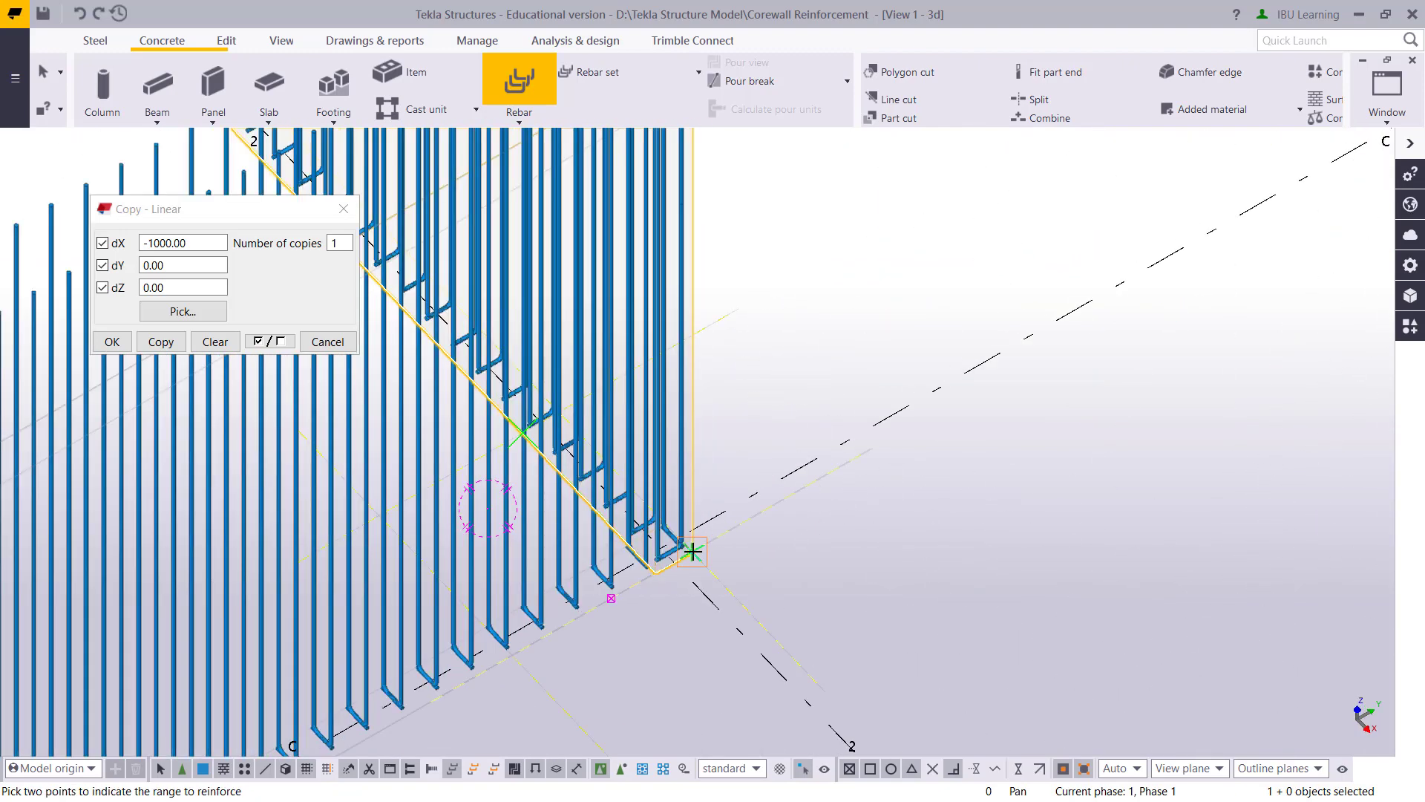
left_click(693, 552)
middle_click_drag(744, 298, 726, 511)
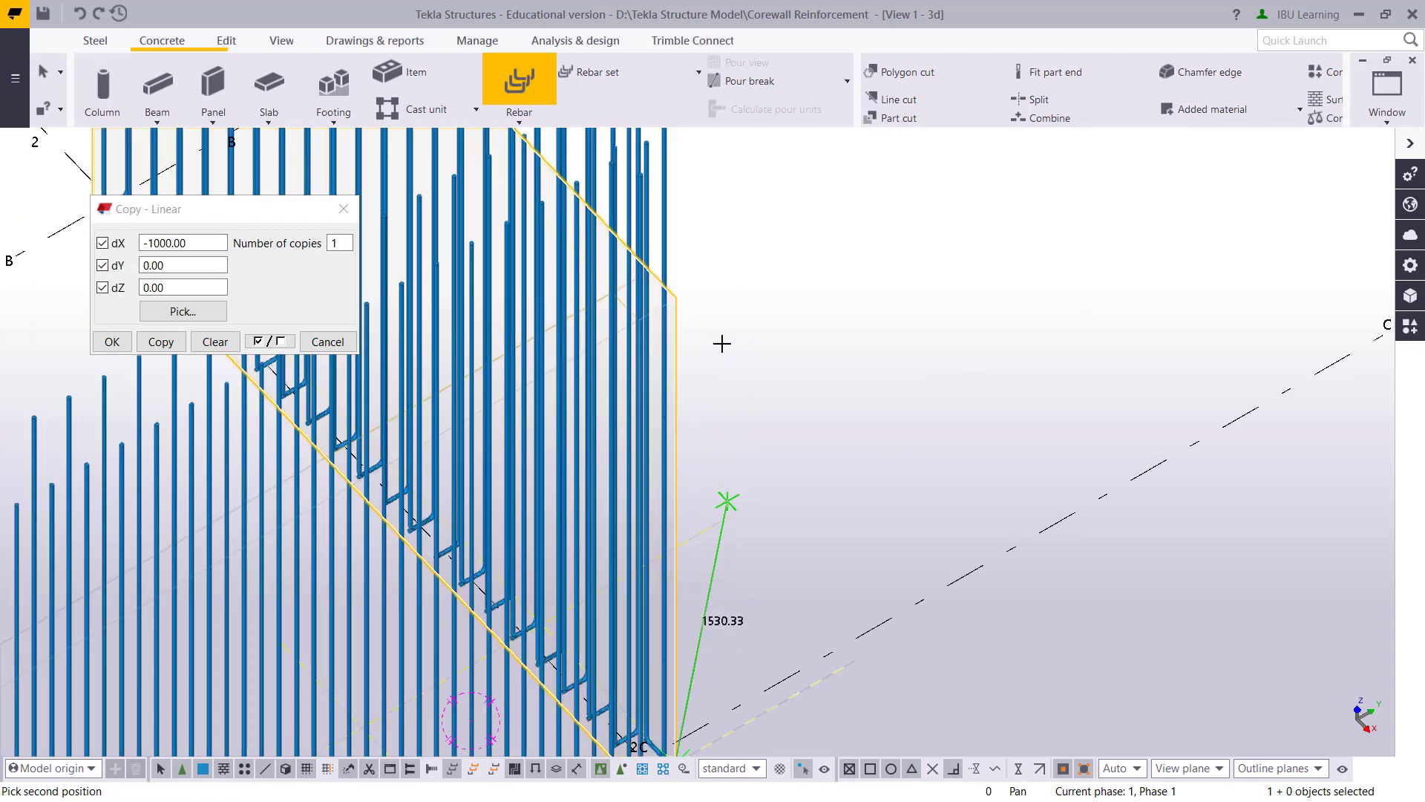
left_click(675, 298)
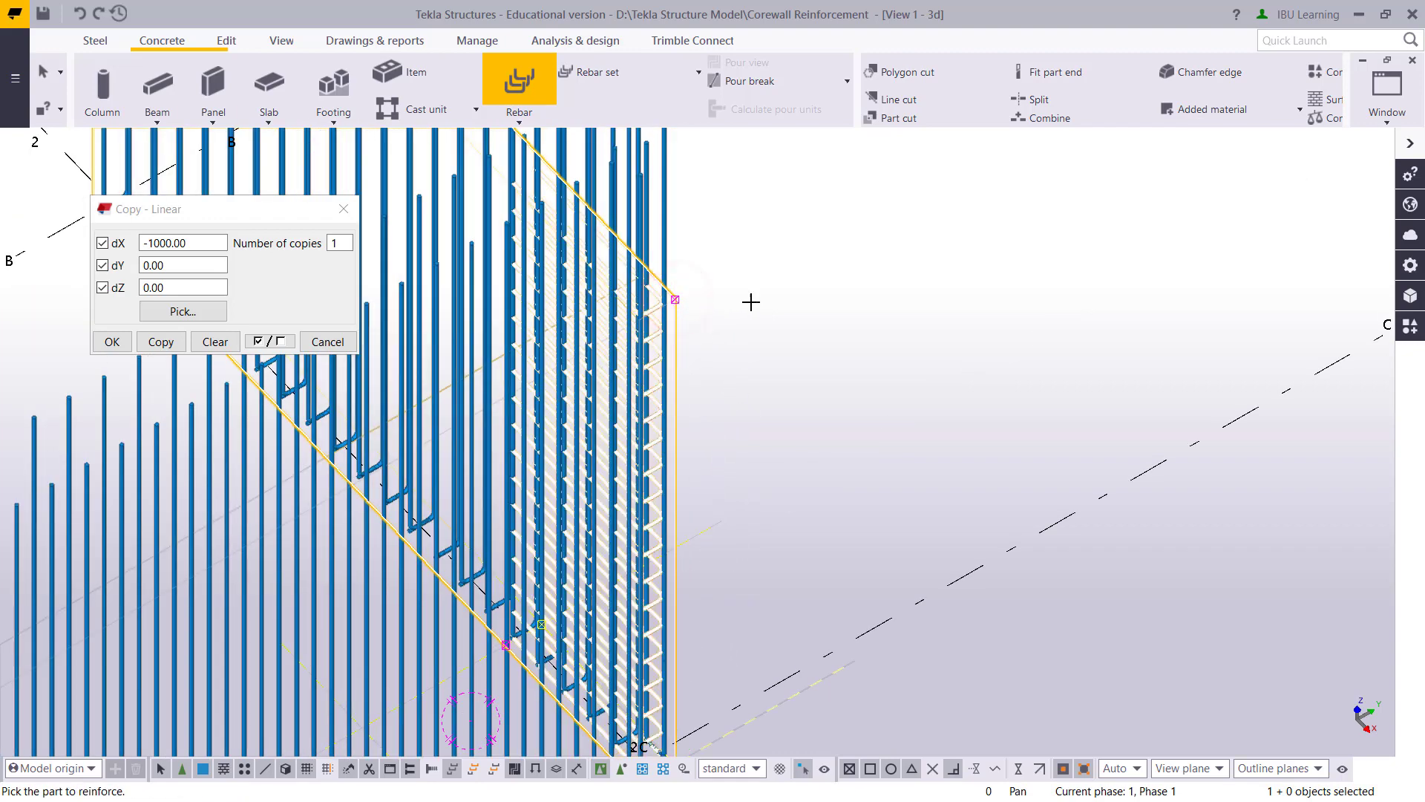
- Set the bar size of the new U-bar group at the wall corner to 12
scroll(764, 321, "down", 4)
scroll(706, 309, "up", 4)
middle_click_drag(706, 310, 549, 336)
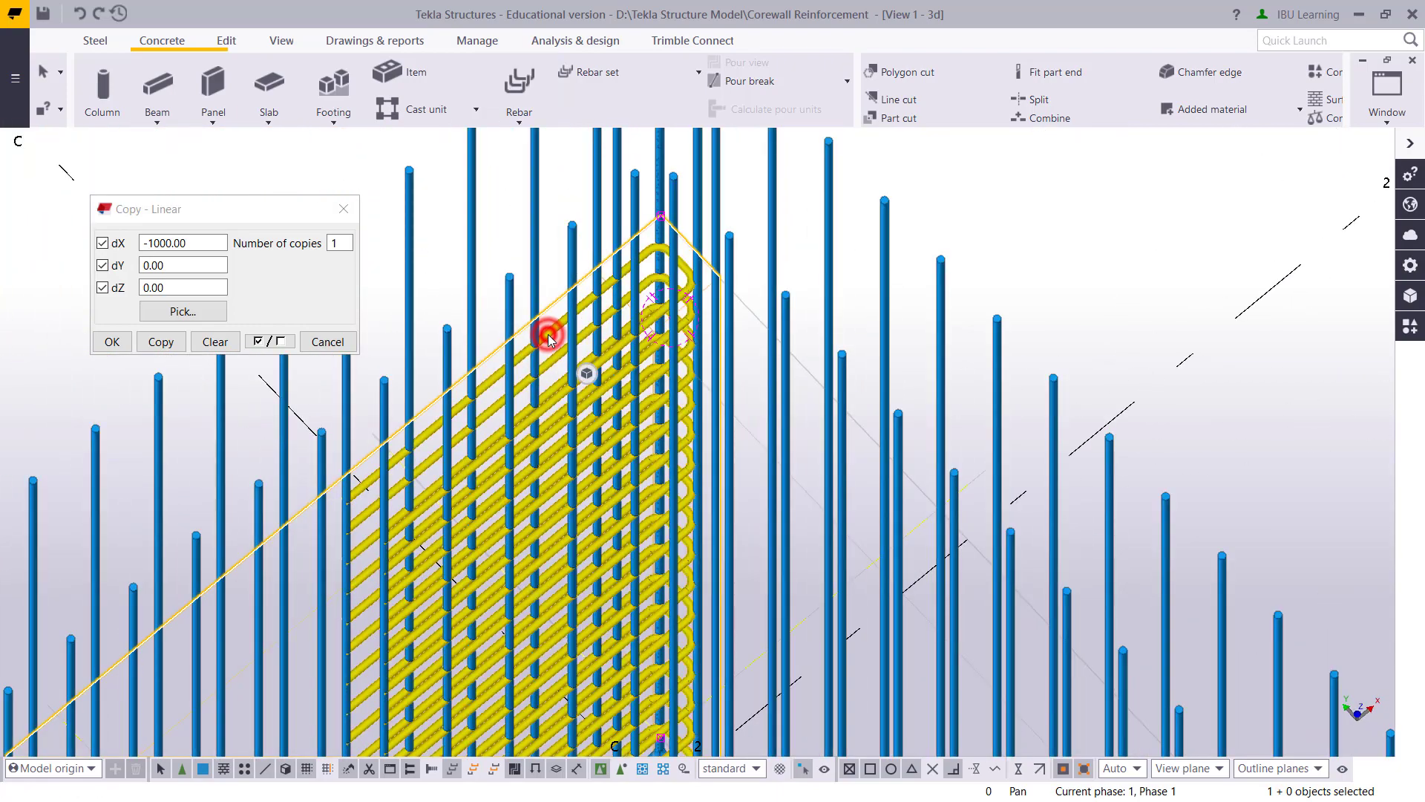
double_click(549, 338)
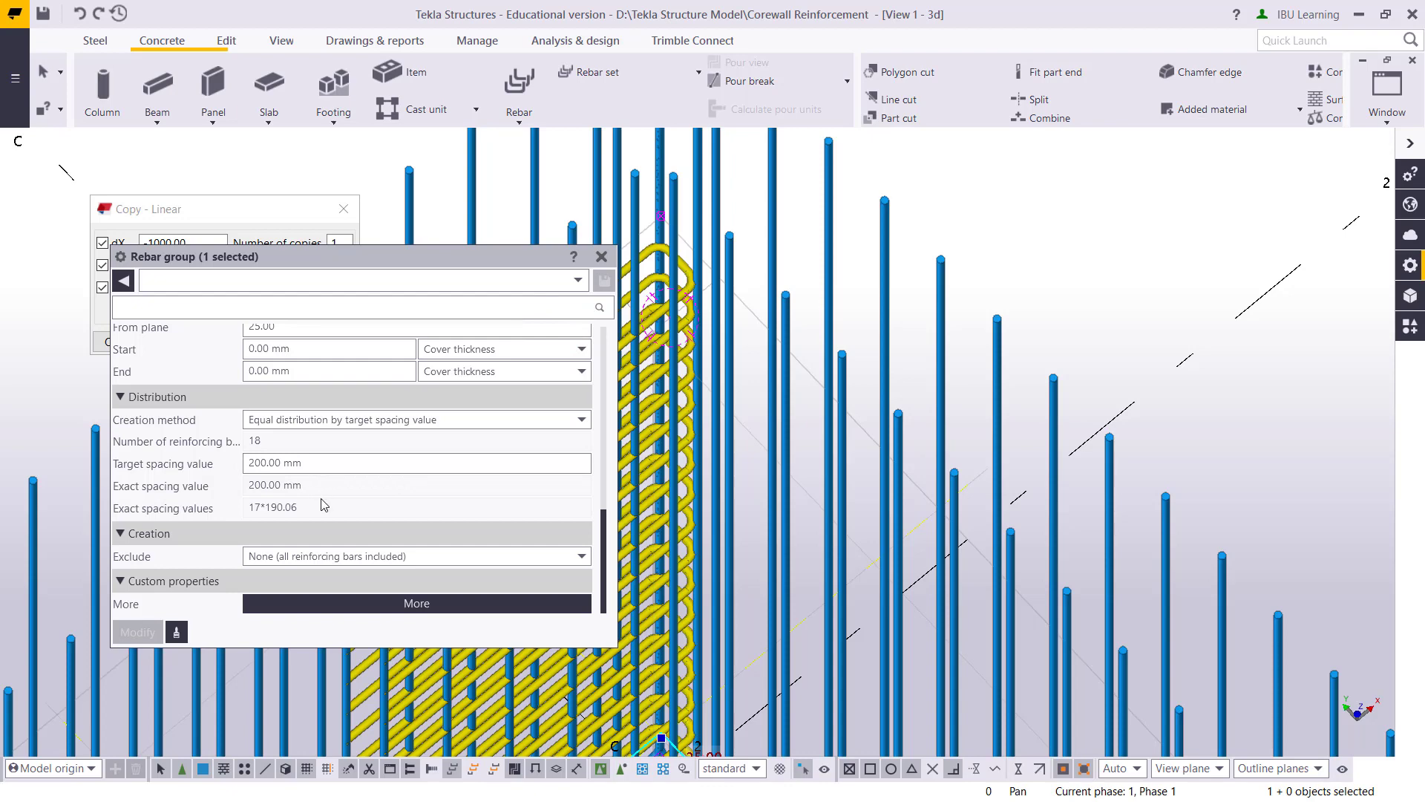
scroll(338, 474, "up", 2)
scroll(296, 423, "up", 5)
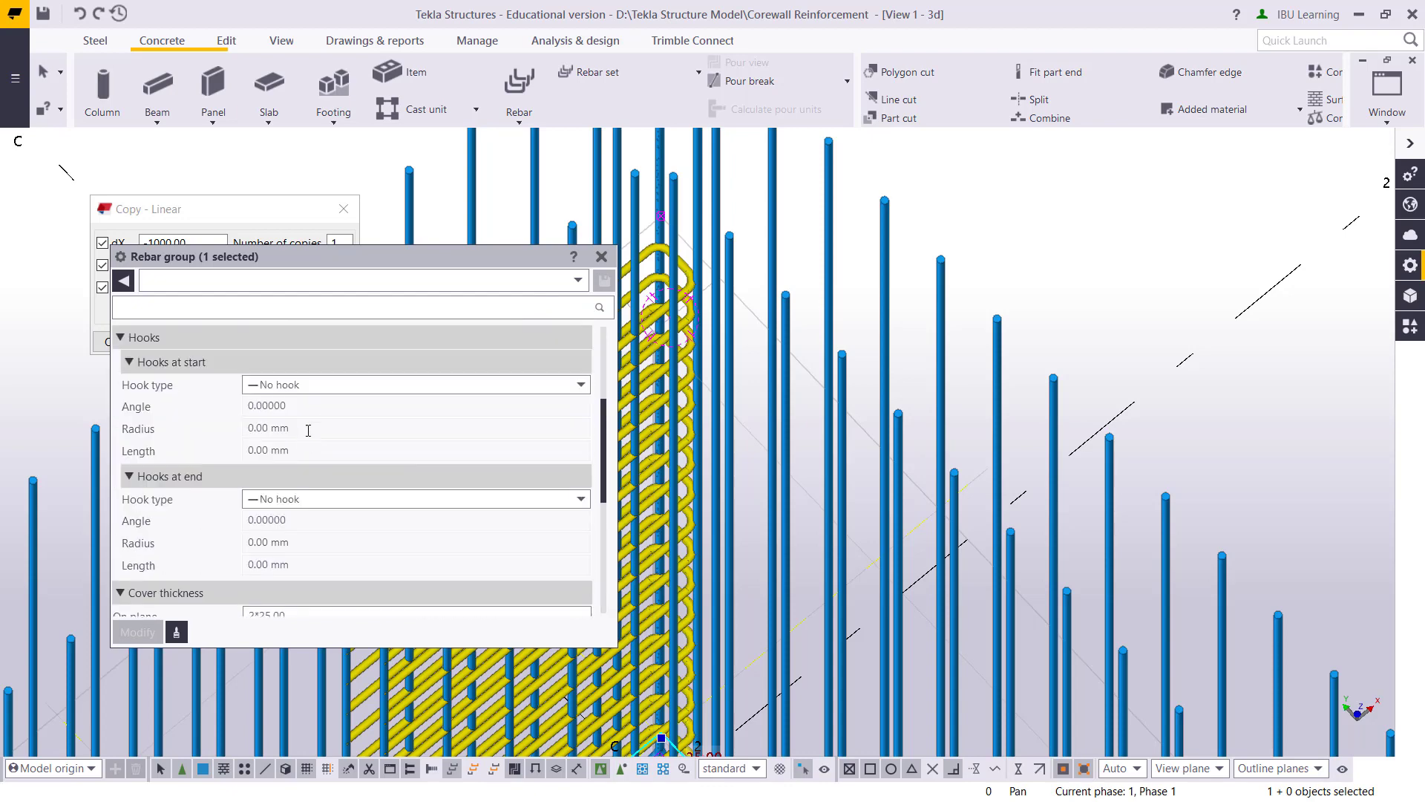
scroll(322, 430, "up", 4)
left_click(274, 445)
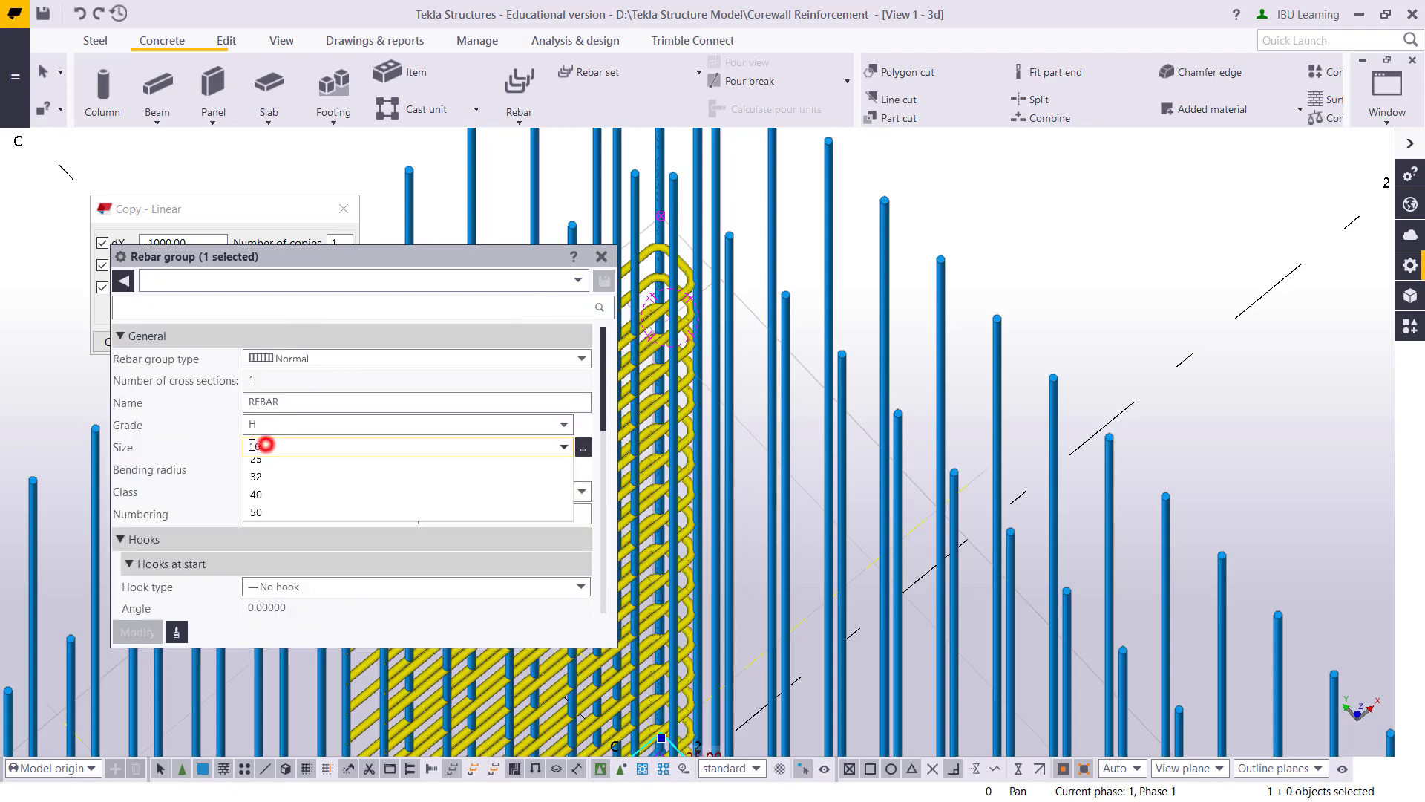
type("1")
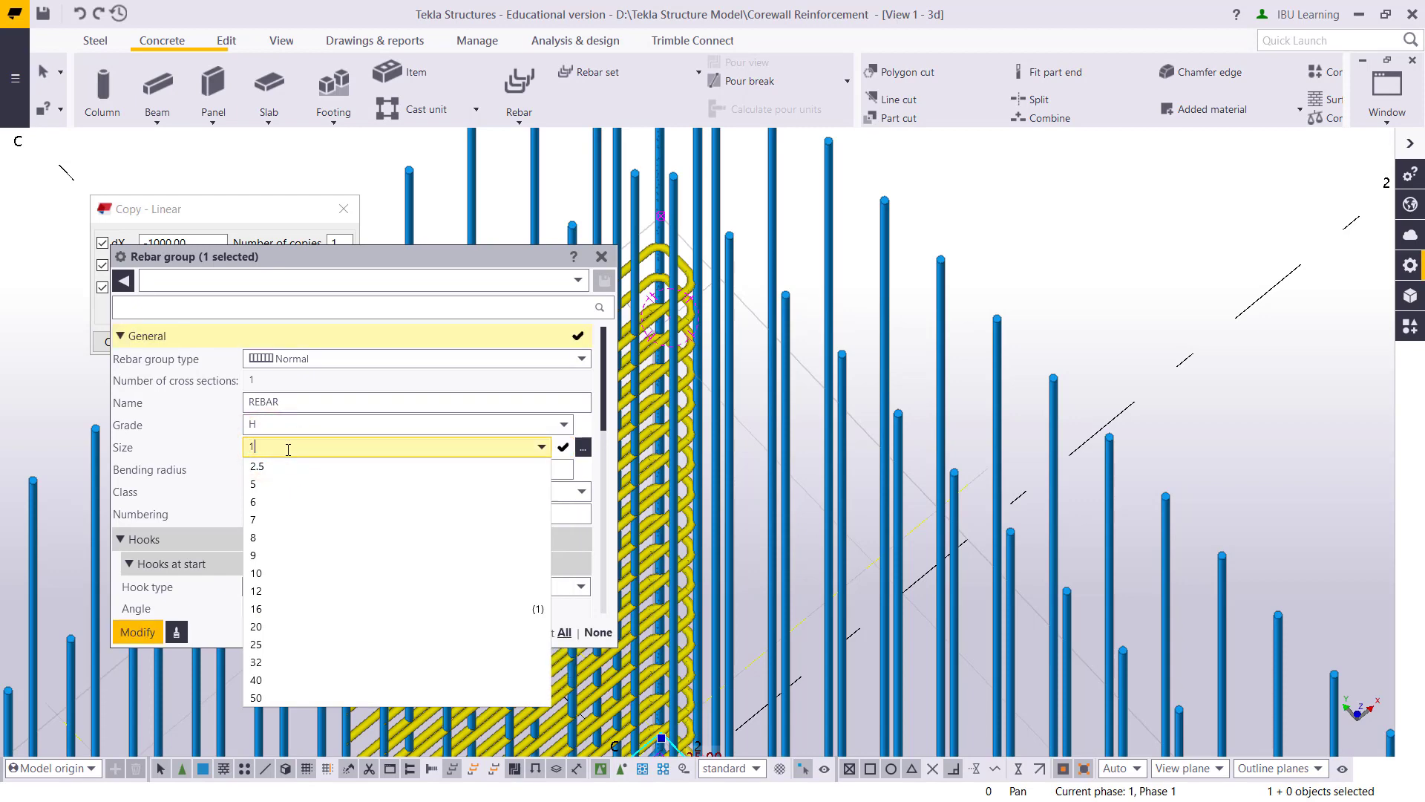
type("2")
key("Return")
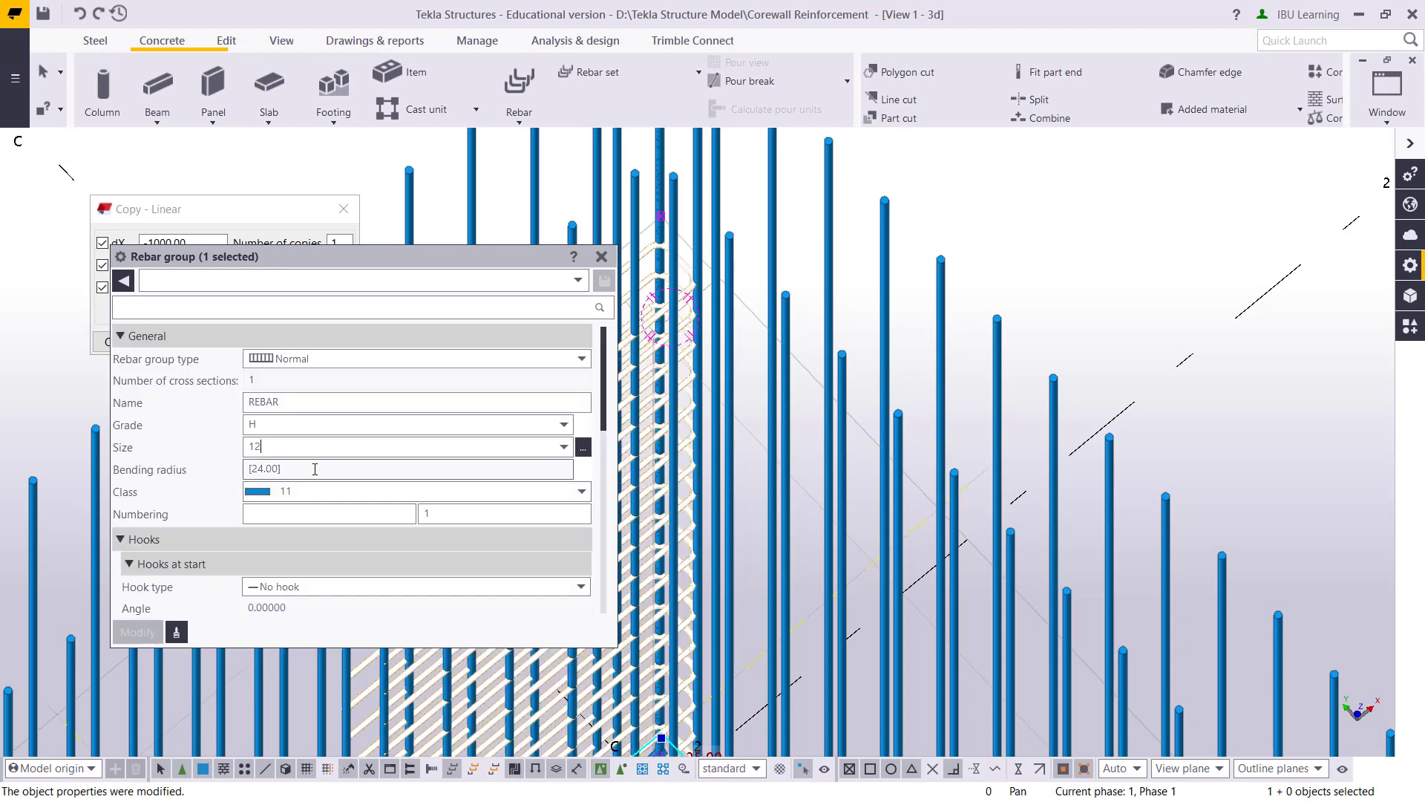
- Set the U-bar group's cover thickness to 50 from plane and 2*50 on plane
scroll(297, 475, "down", 4)
scroll(304, 486, "down", 3)
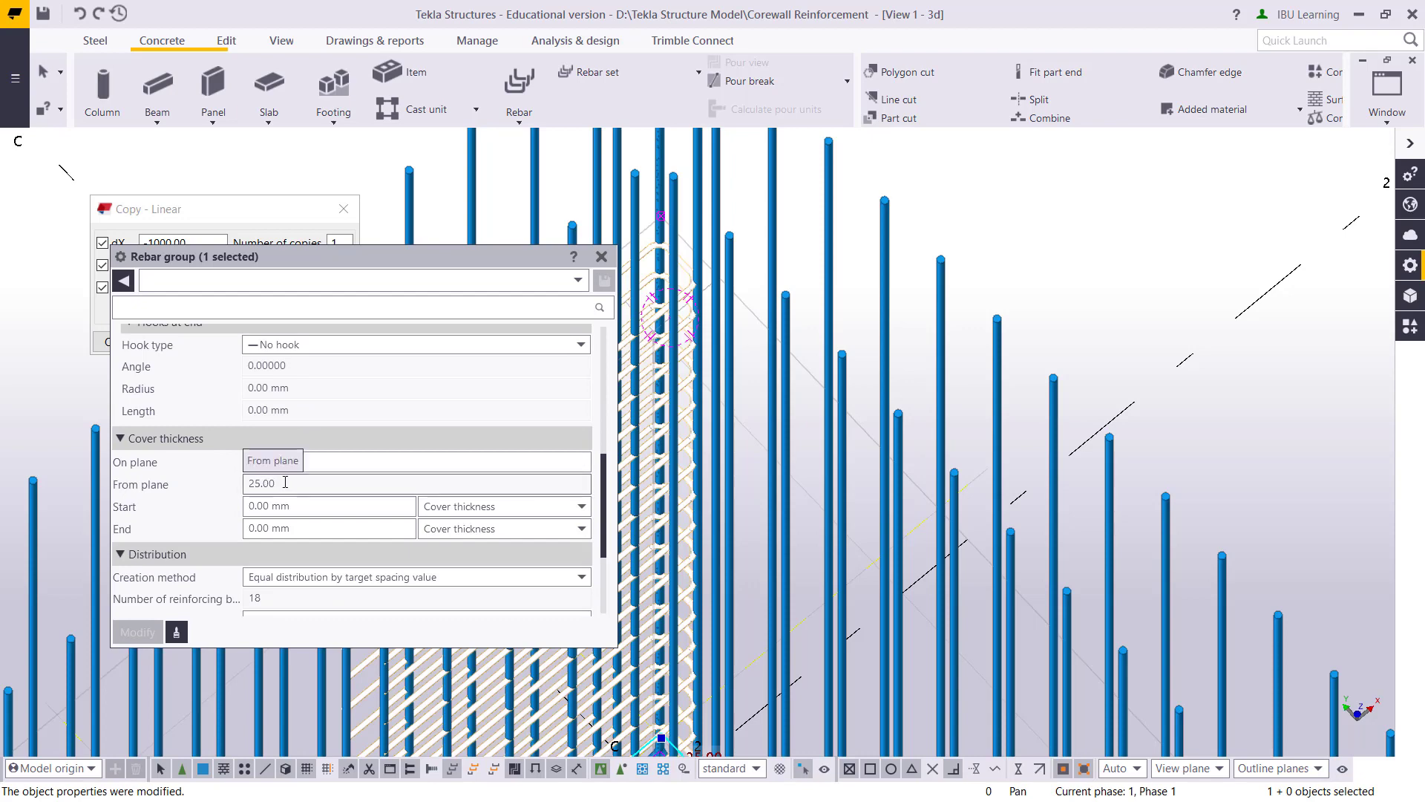
left_click_drag(291, 485, 255, 489)
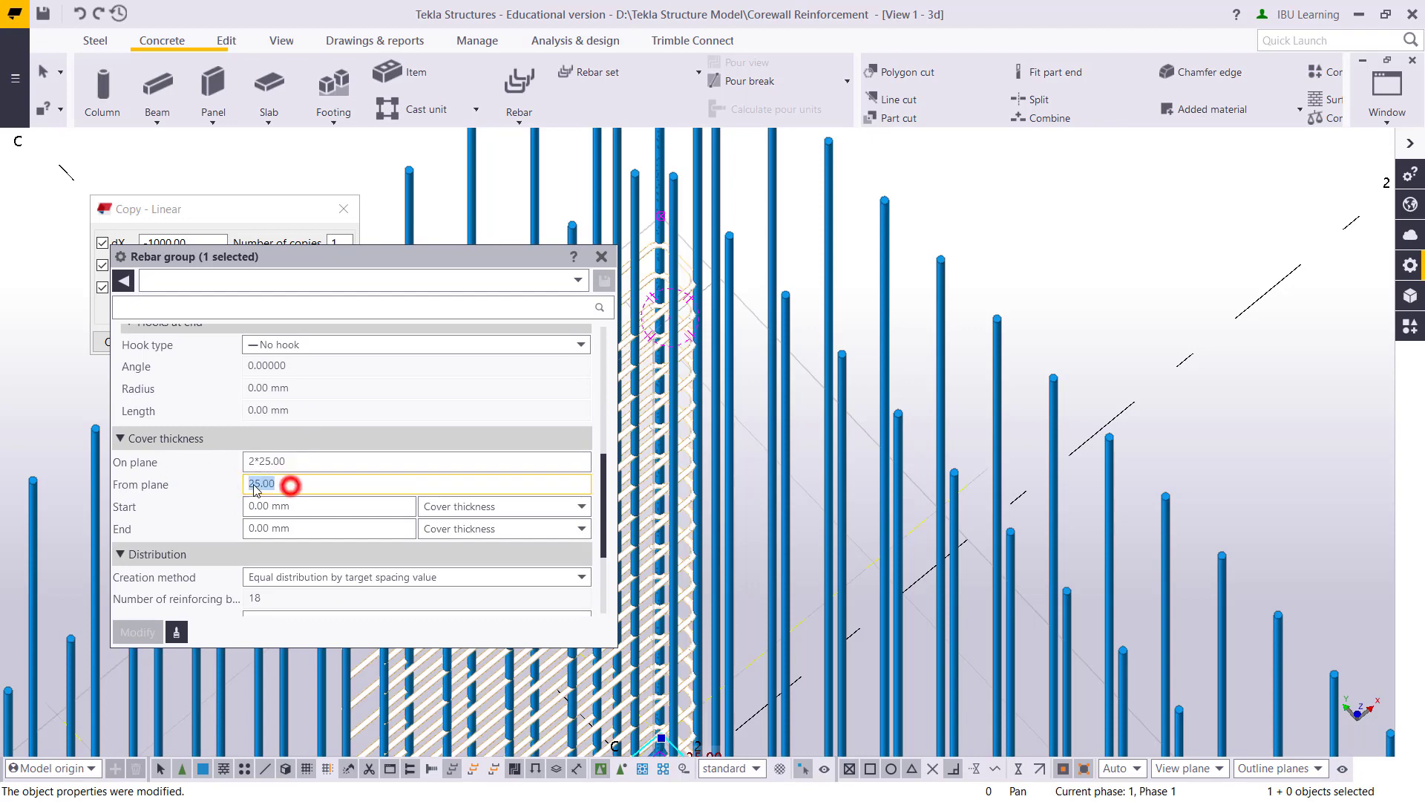
type("50")
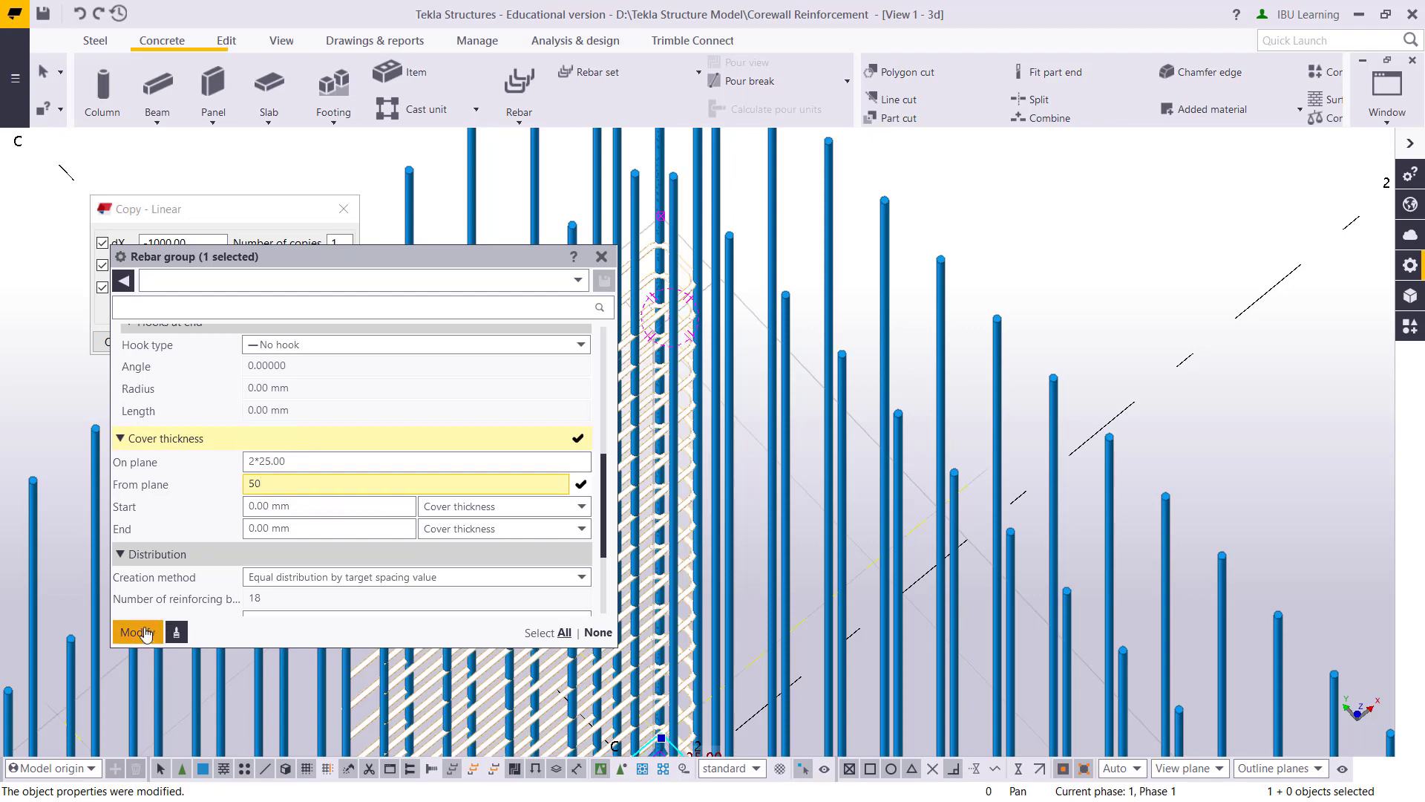
left_click(138, 632)
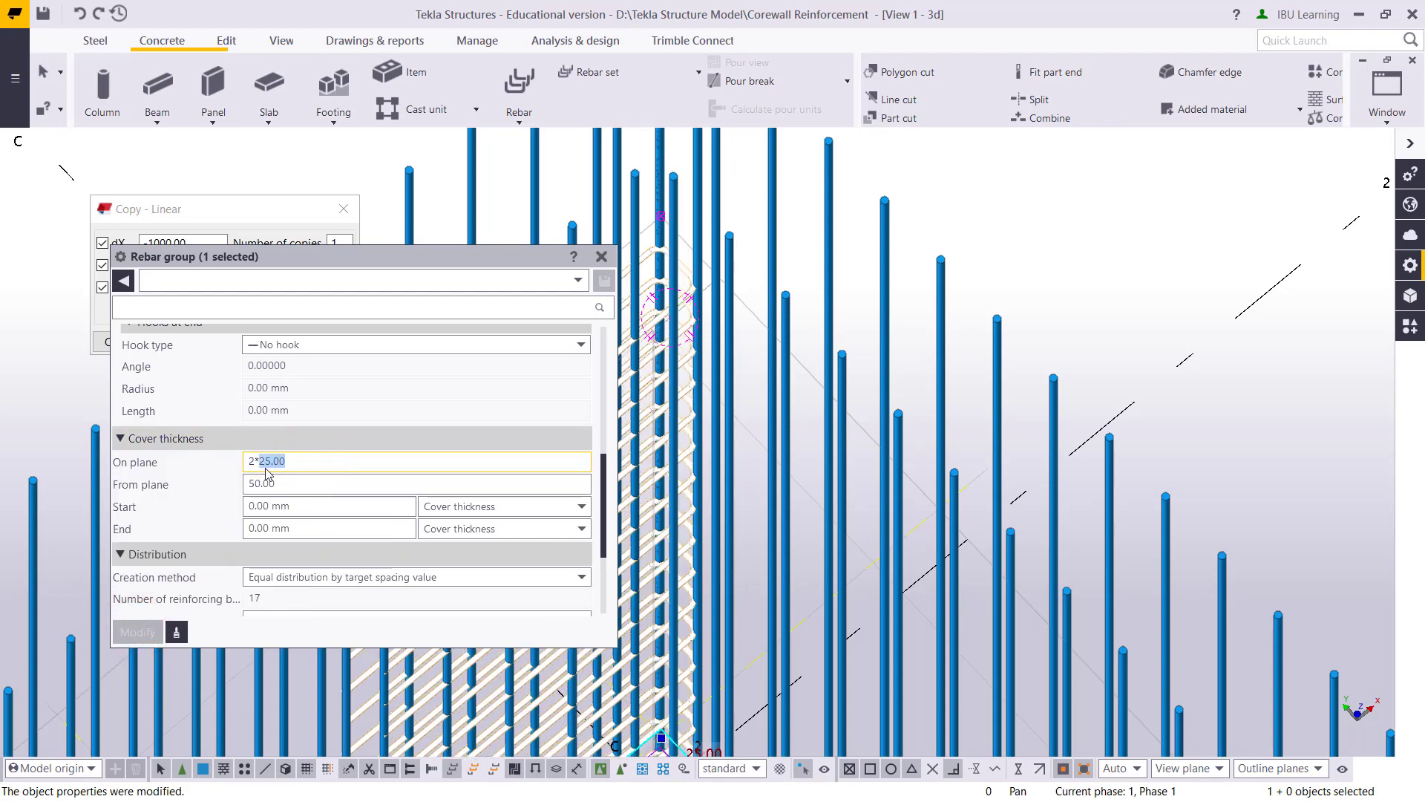
type("50")
left_click(138, 631)
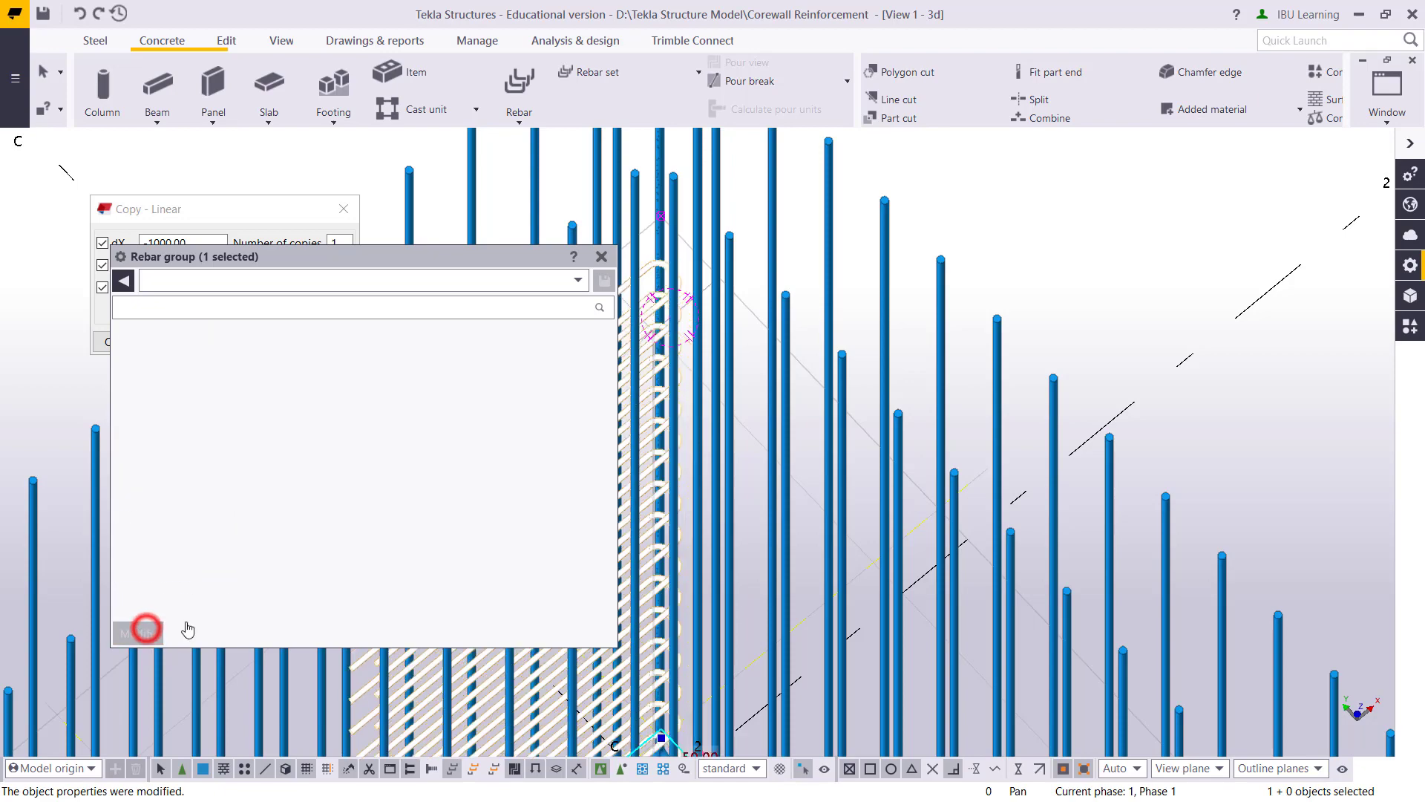
left_click(601, 256)
- Examine how the U-bars fit around the vertical bars at the wall corner in the 3D and plan views
scroll(826, 267, "down", 1)
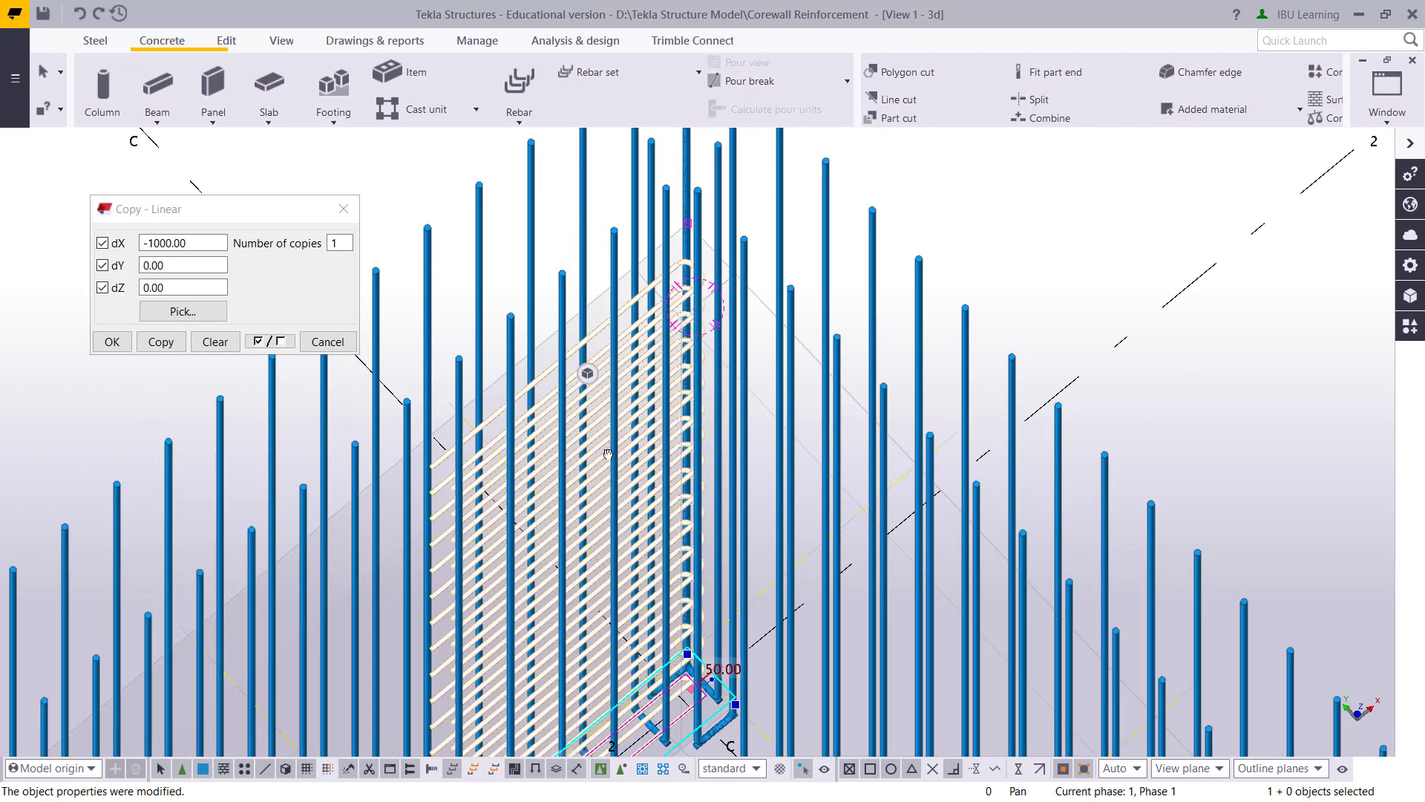
middle_click_drag(545, 447, 505, 368, "ctrl")
scroll(551, 418, "down", 2)
scroll(526, 347, "up", 2)
scroll(528, 431, "down", 2)
key("ctrl+p")
scroll(769, 429, "up", 6)
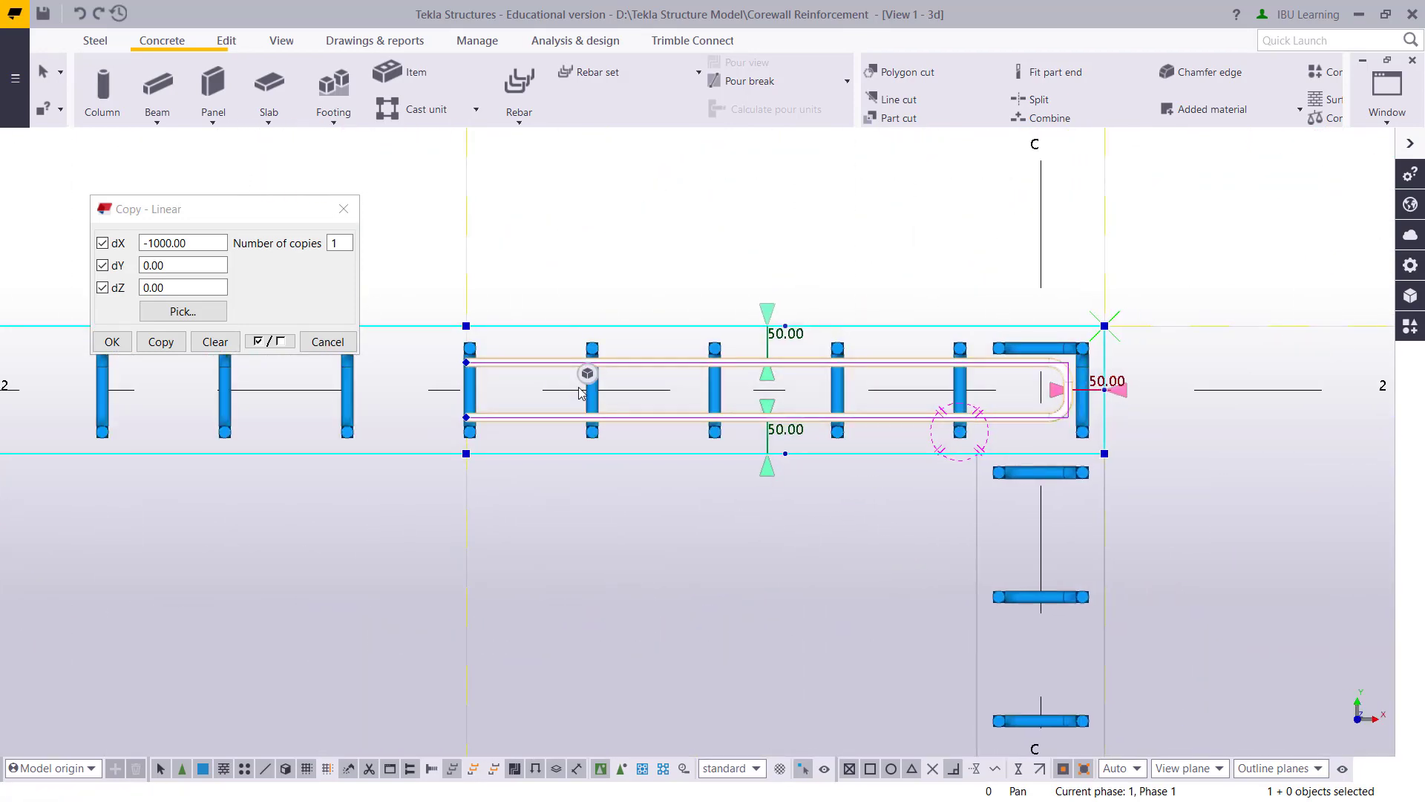
left_click(612, 398)
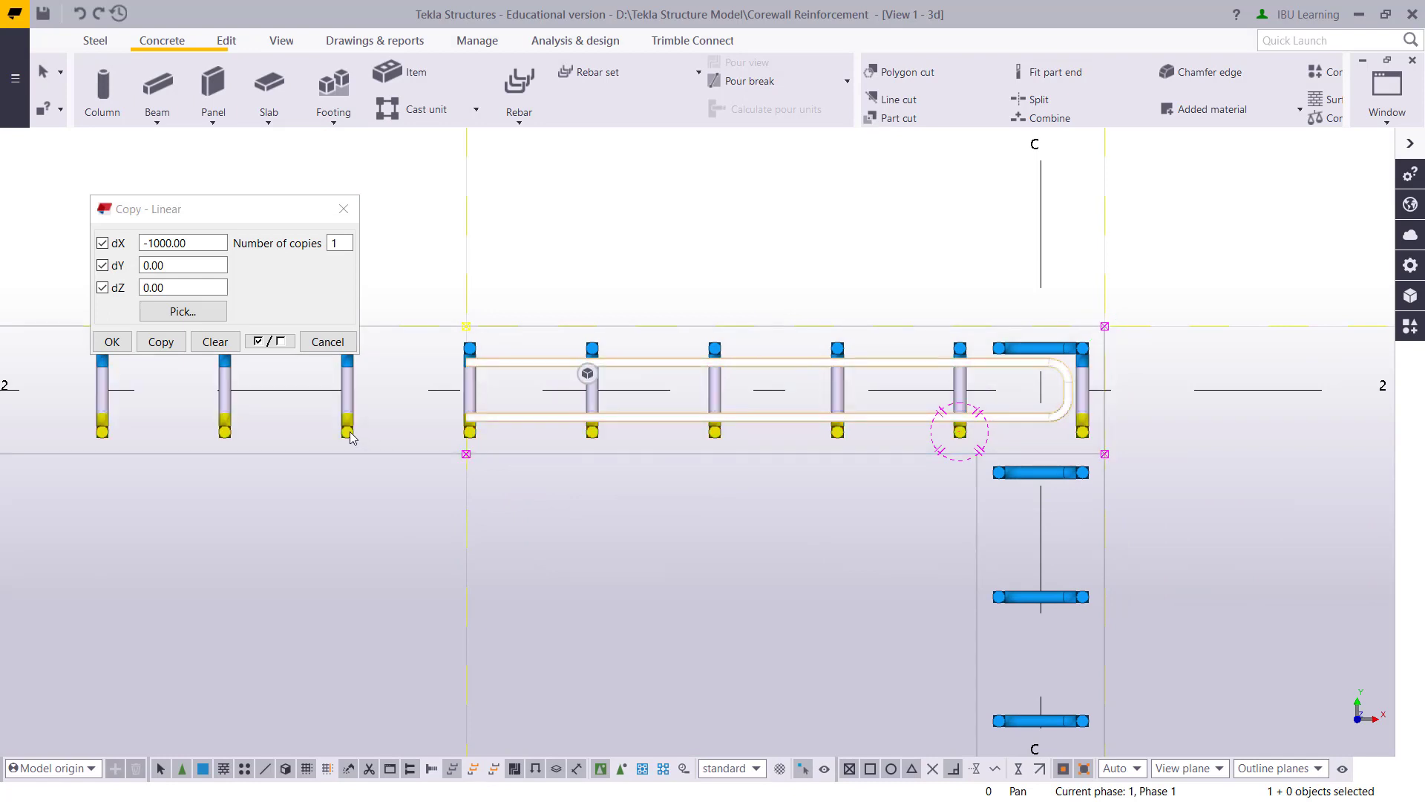
scroll(1012, 381, "up", 2)
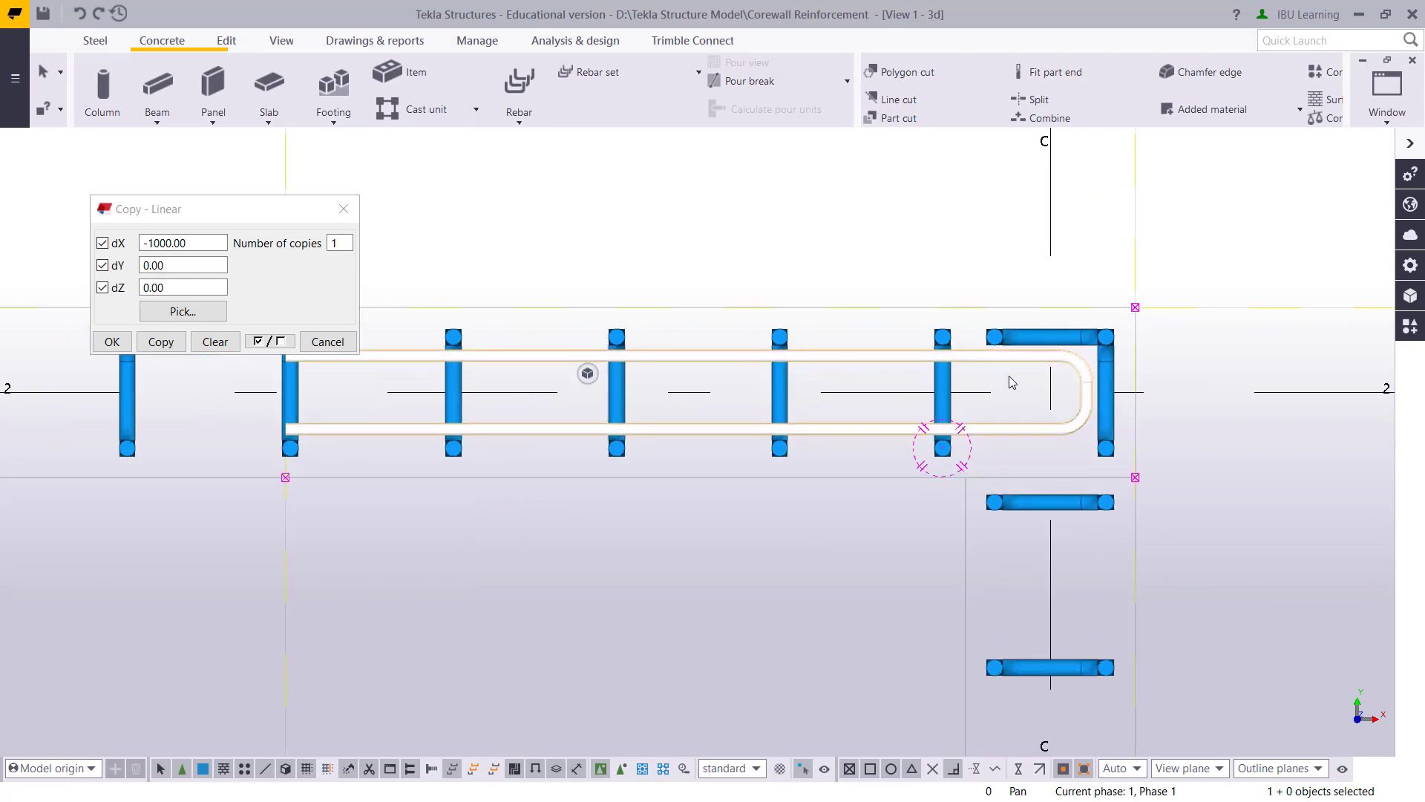
scroll(889, 451, "down", 3)
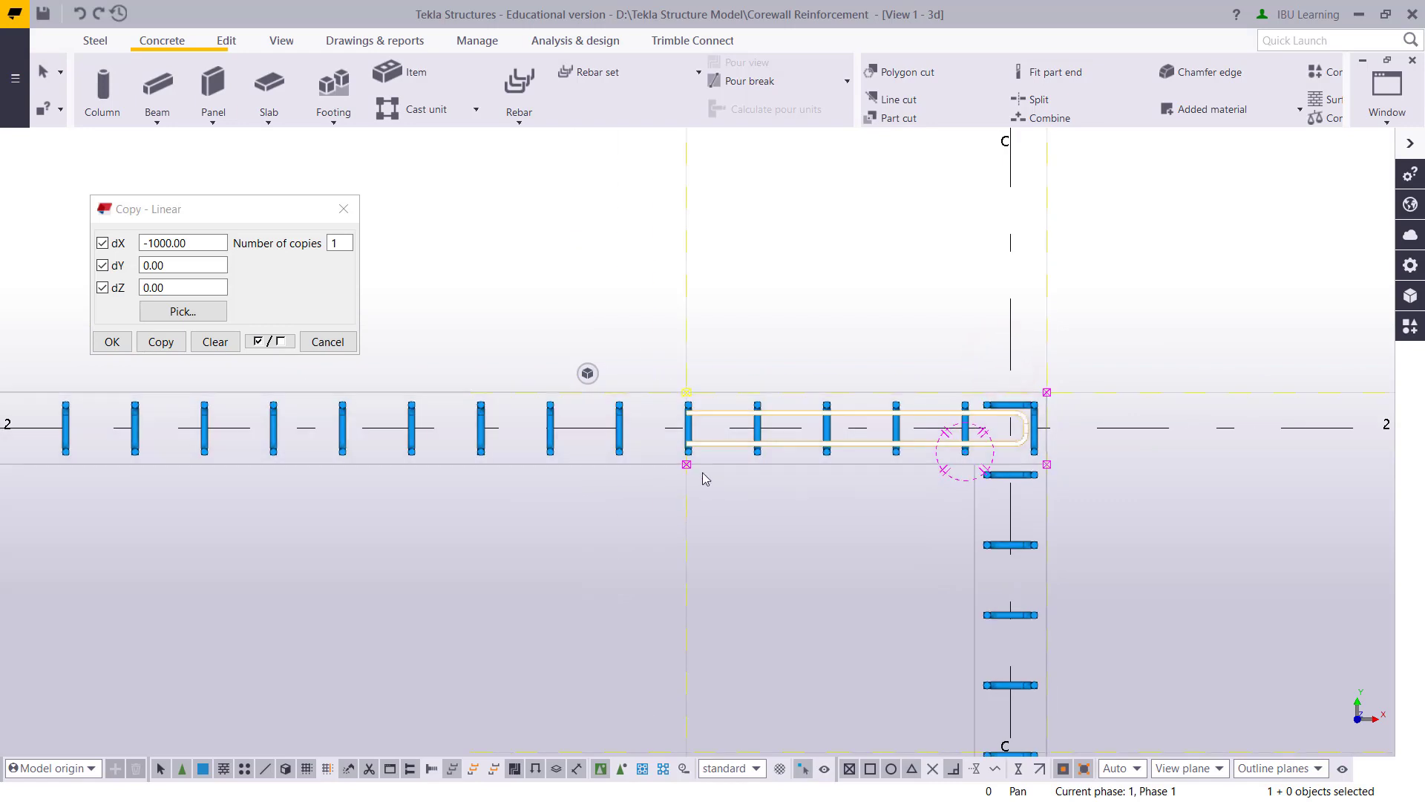
scroll(681, 538, "up", 1)
- Shorten the U-bars by moving the two points at their open end linearly with dX 600, dY 0 and dZ 0
left_click_drag(648, 554, 741, 354)
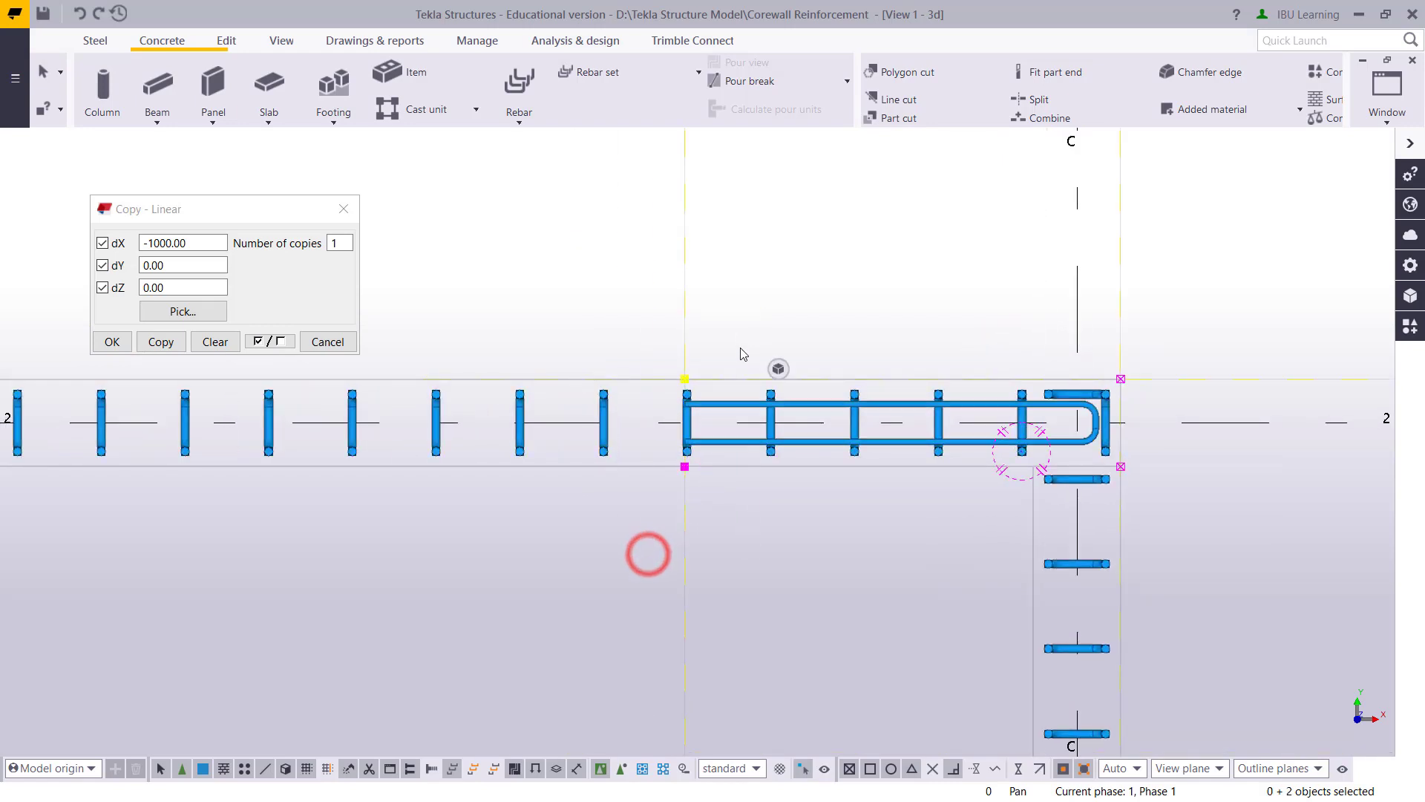
right_click(683, 380)
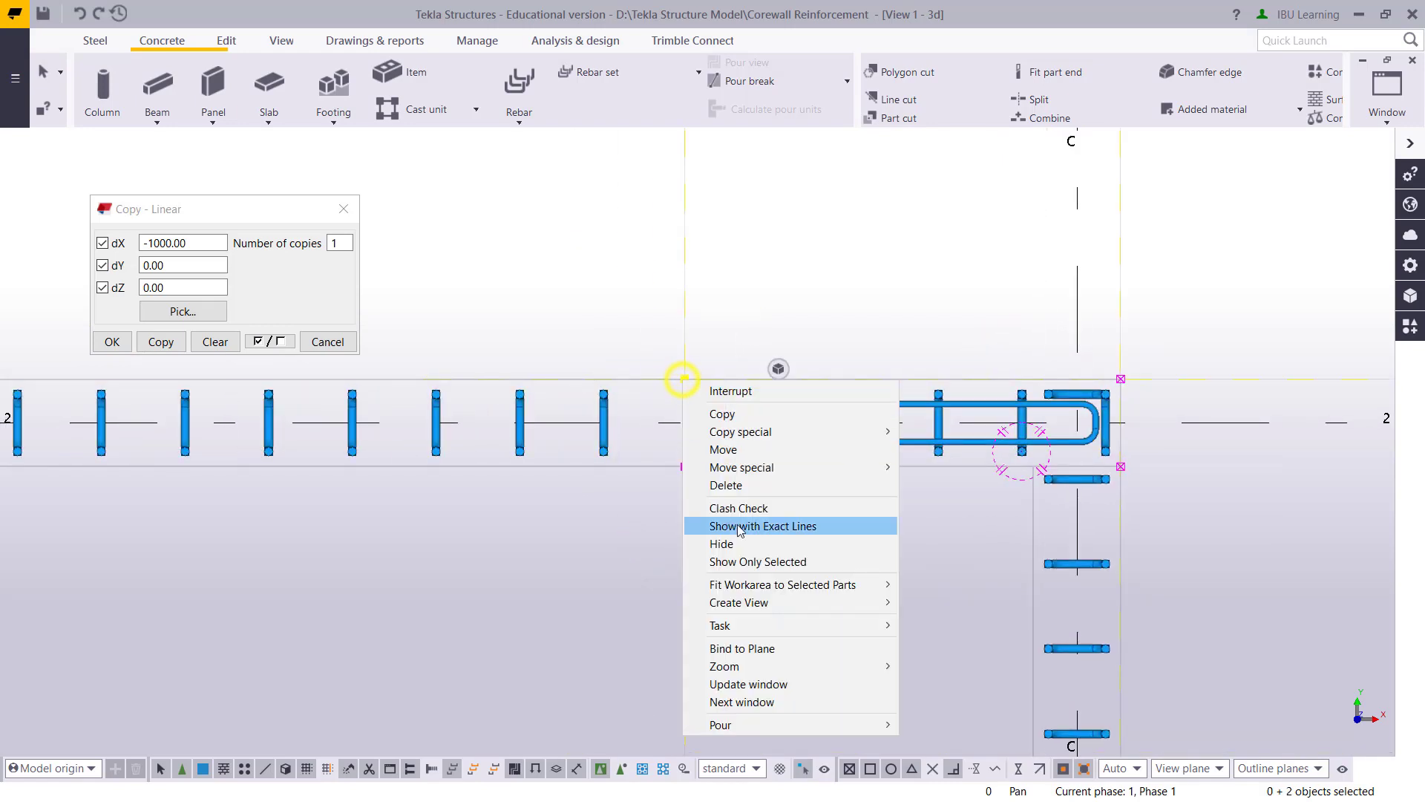
mouse_move(755, 470)
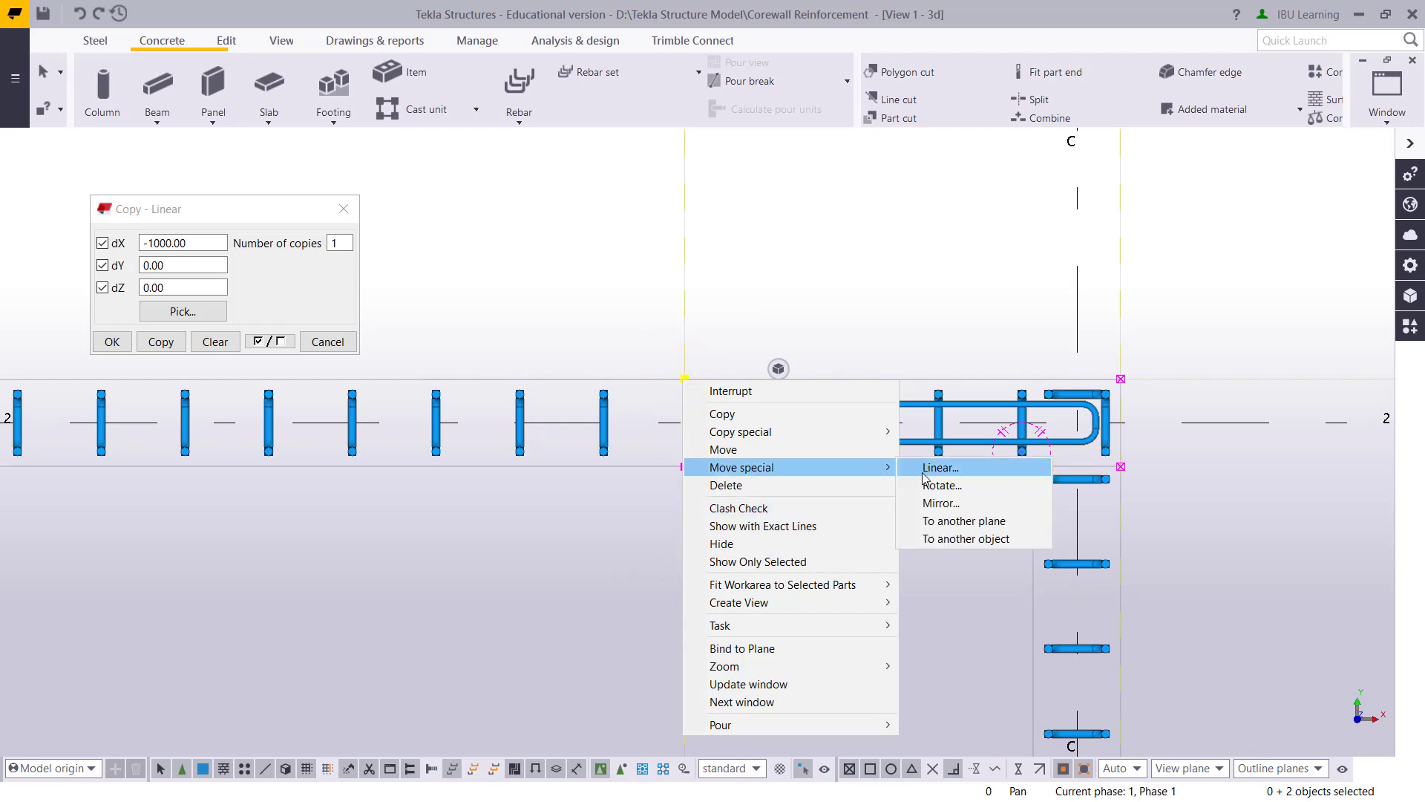
left_click(939, 468)
left_click(684, 378)
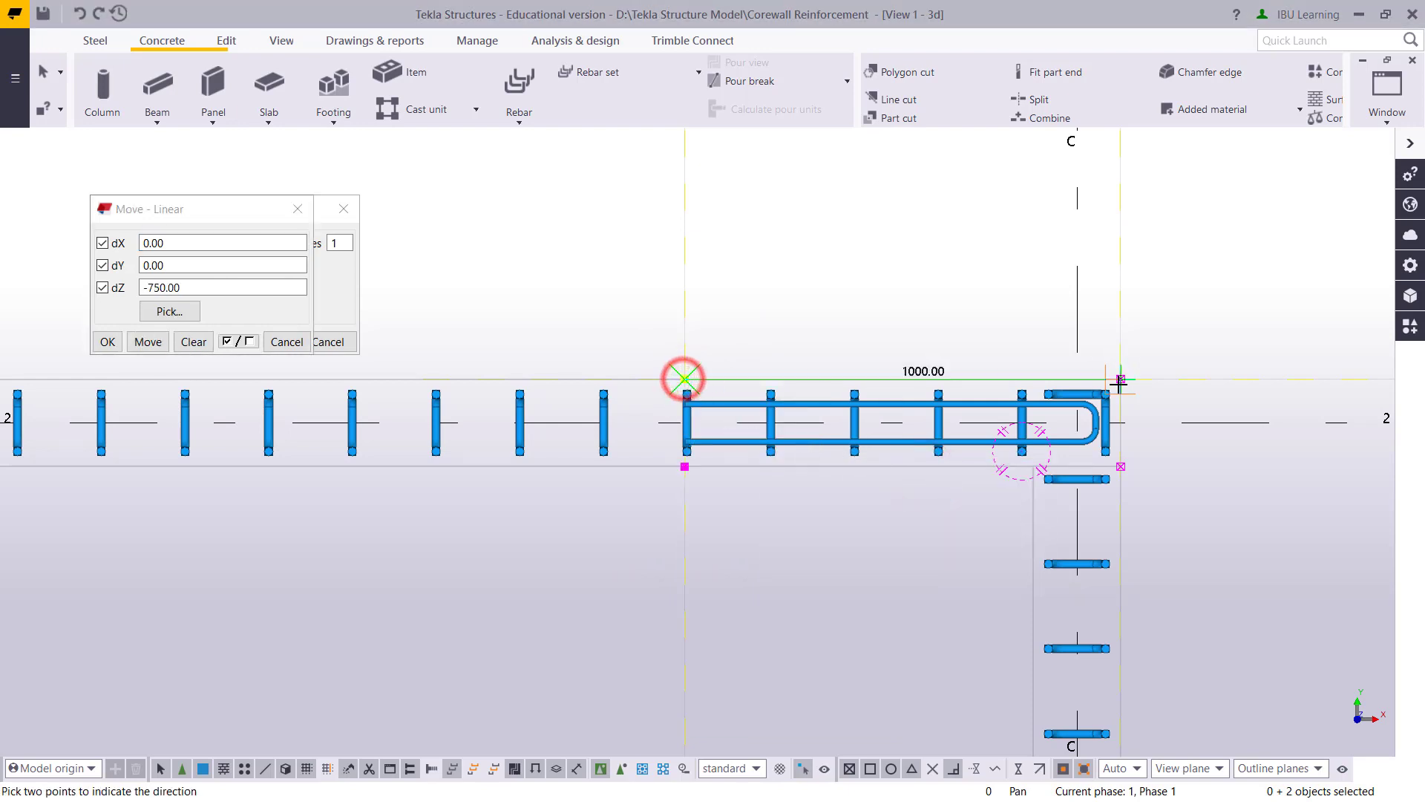
left_click(1120, 379)
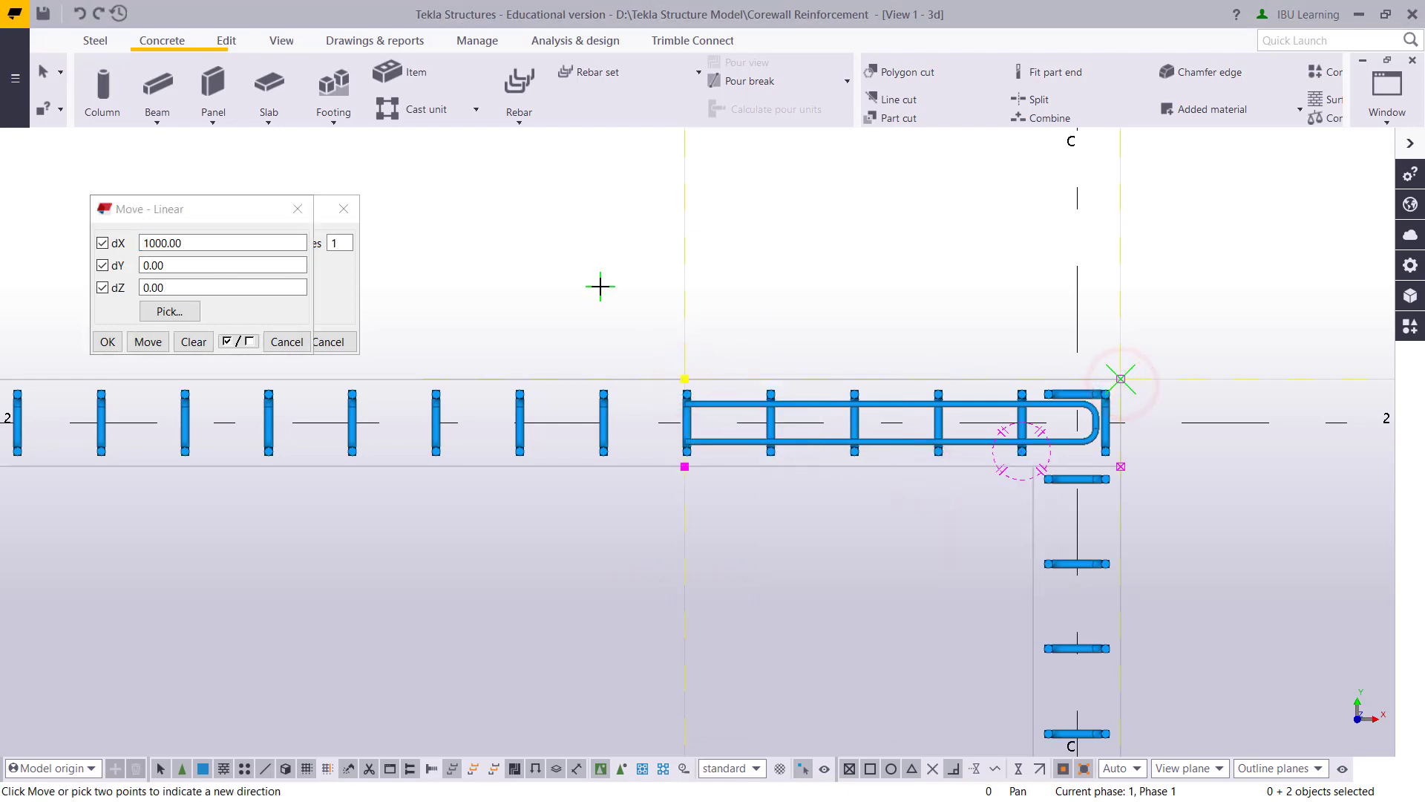
double_click(217, 243)
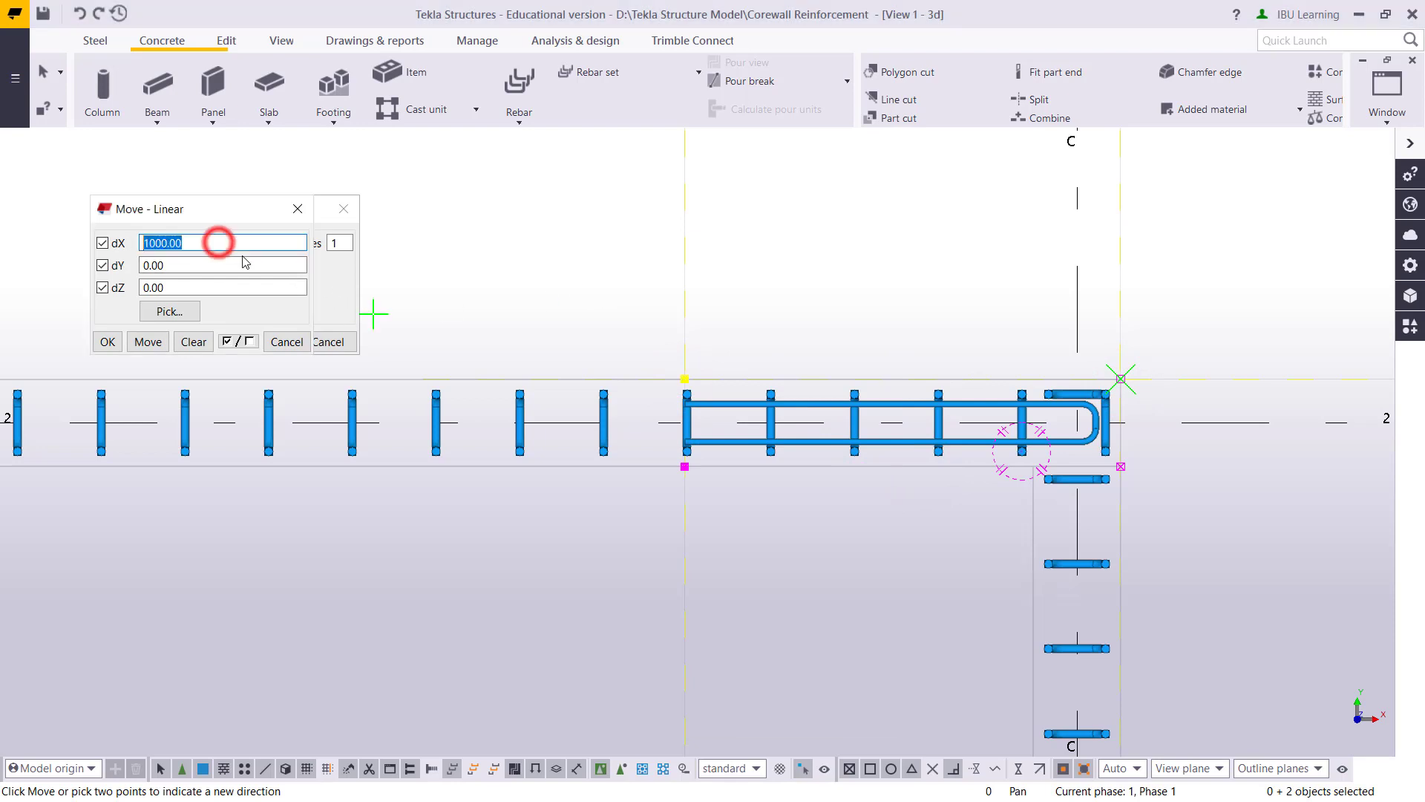
type("6")
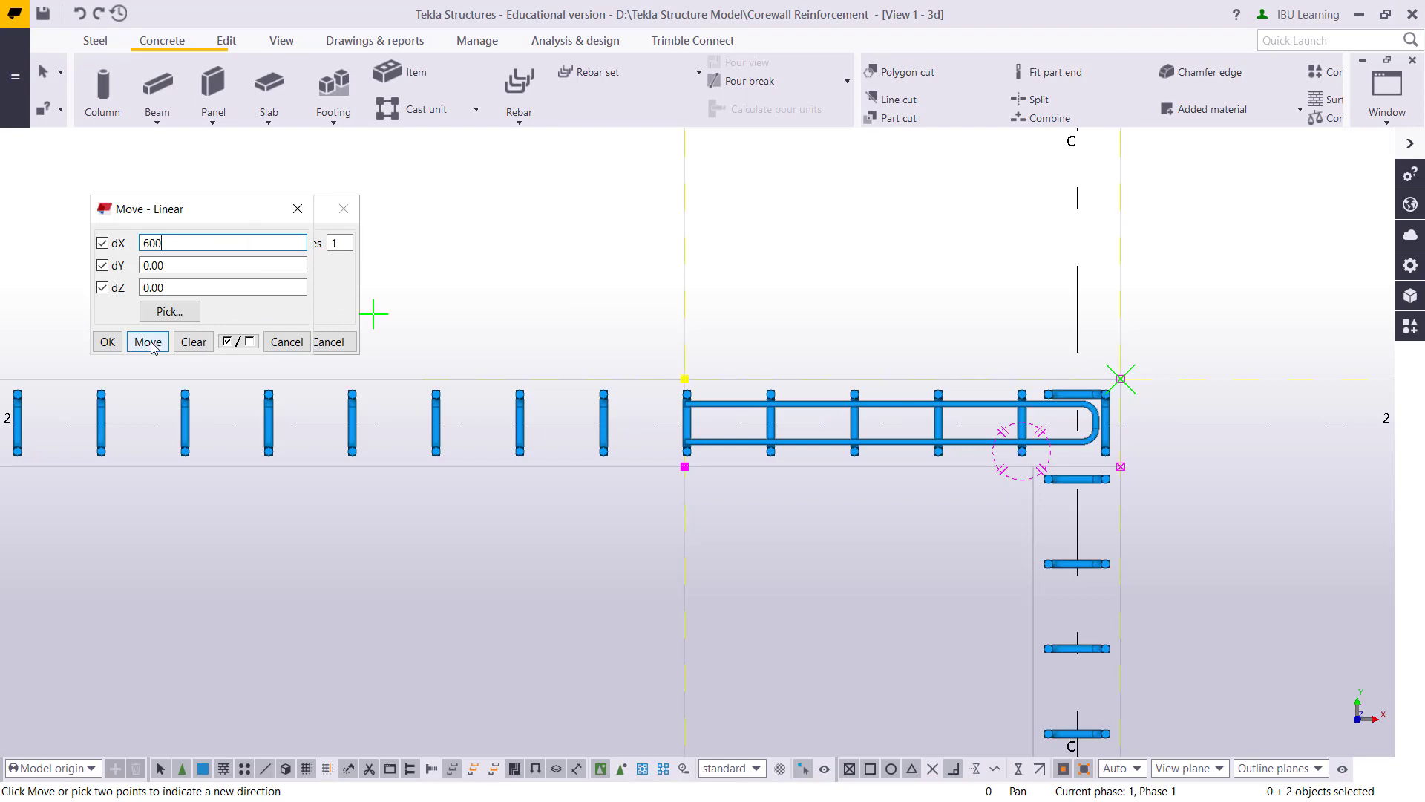
type("00")
left_click(149, 343)
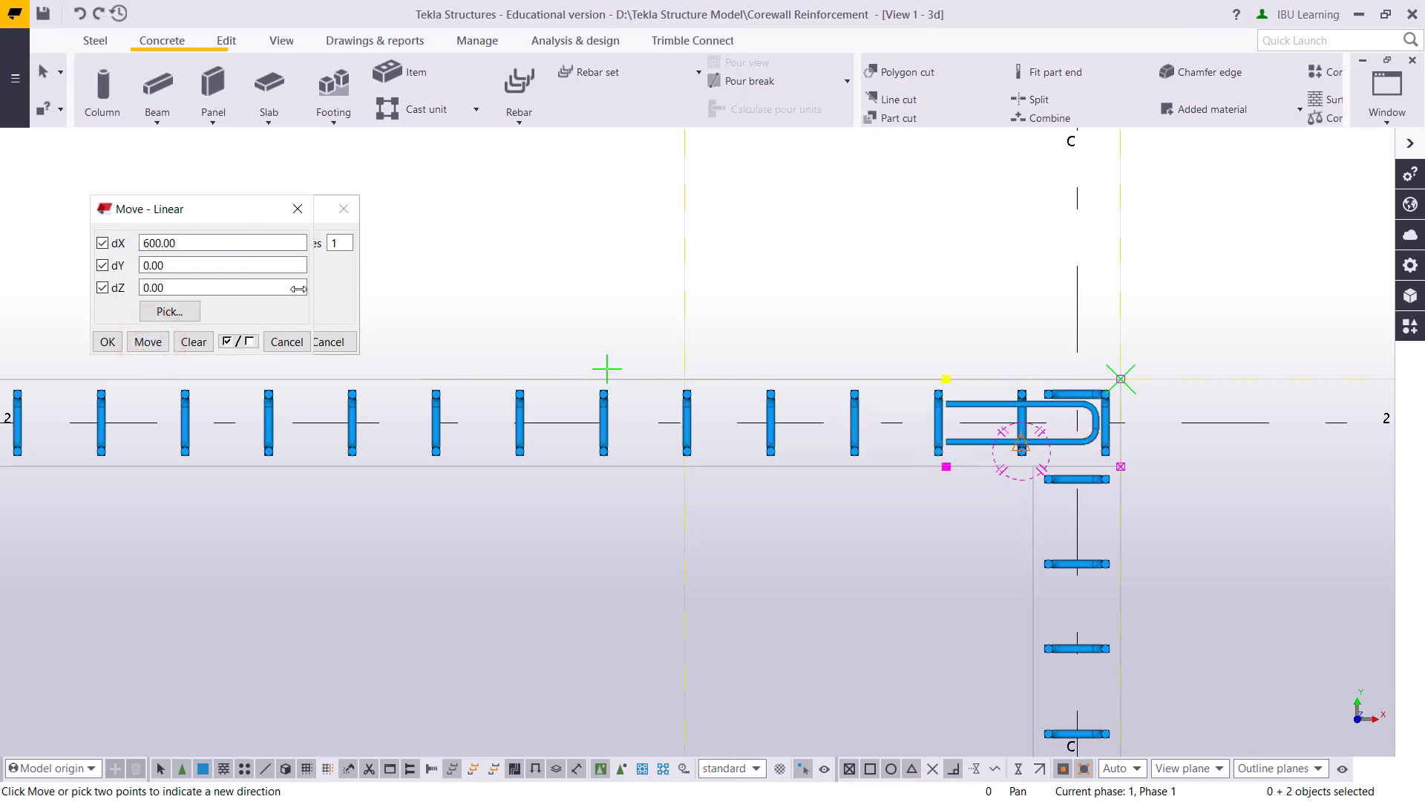
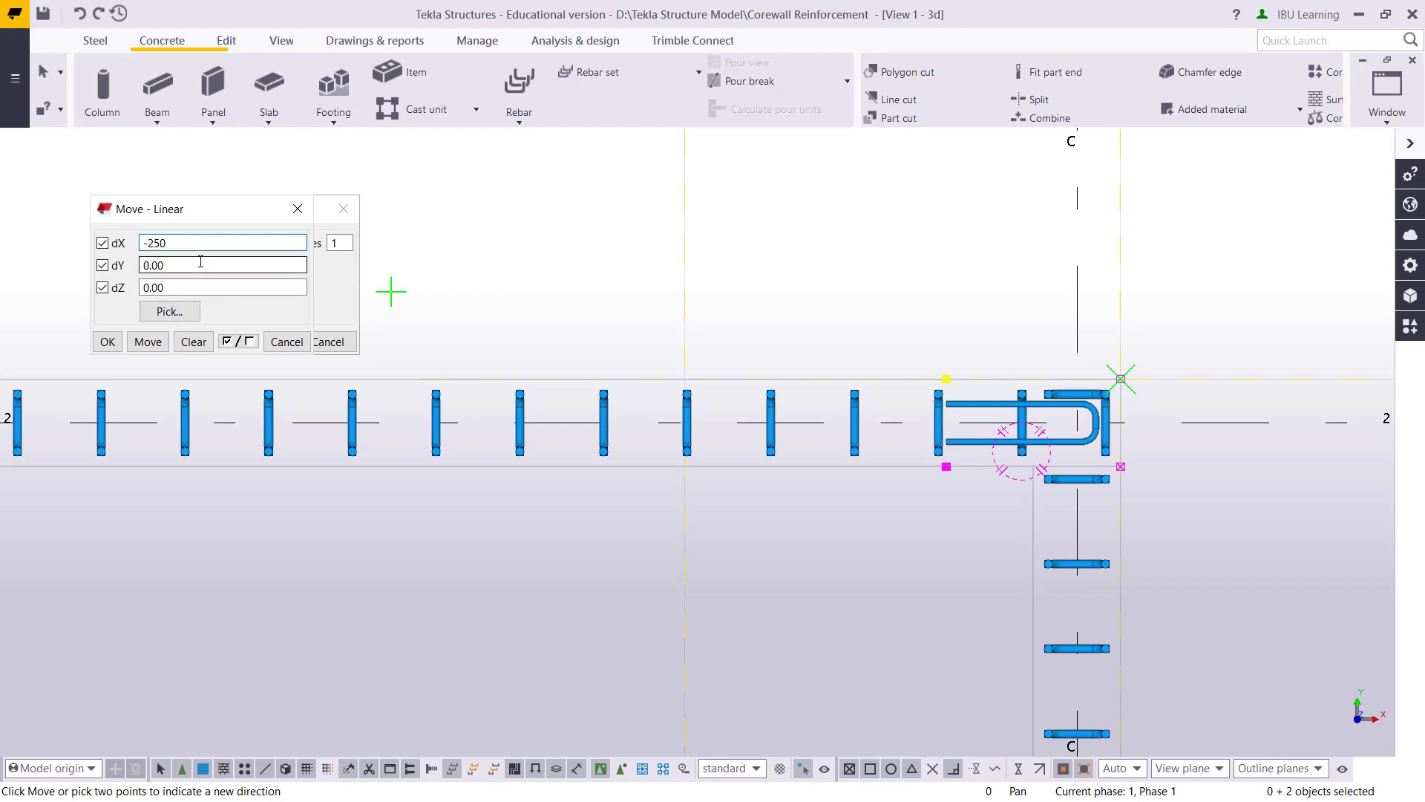
- Lengthen the U-bars by moving their two open-end points linearly with dX -250, dY 0 and dZ 0
left_click(148, 342)
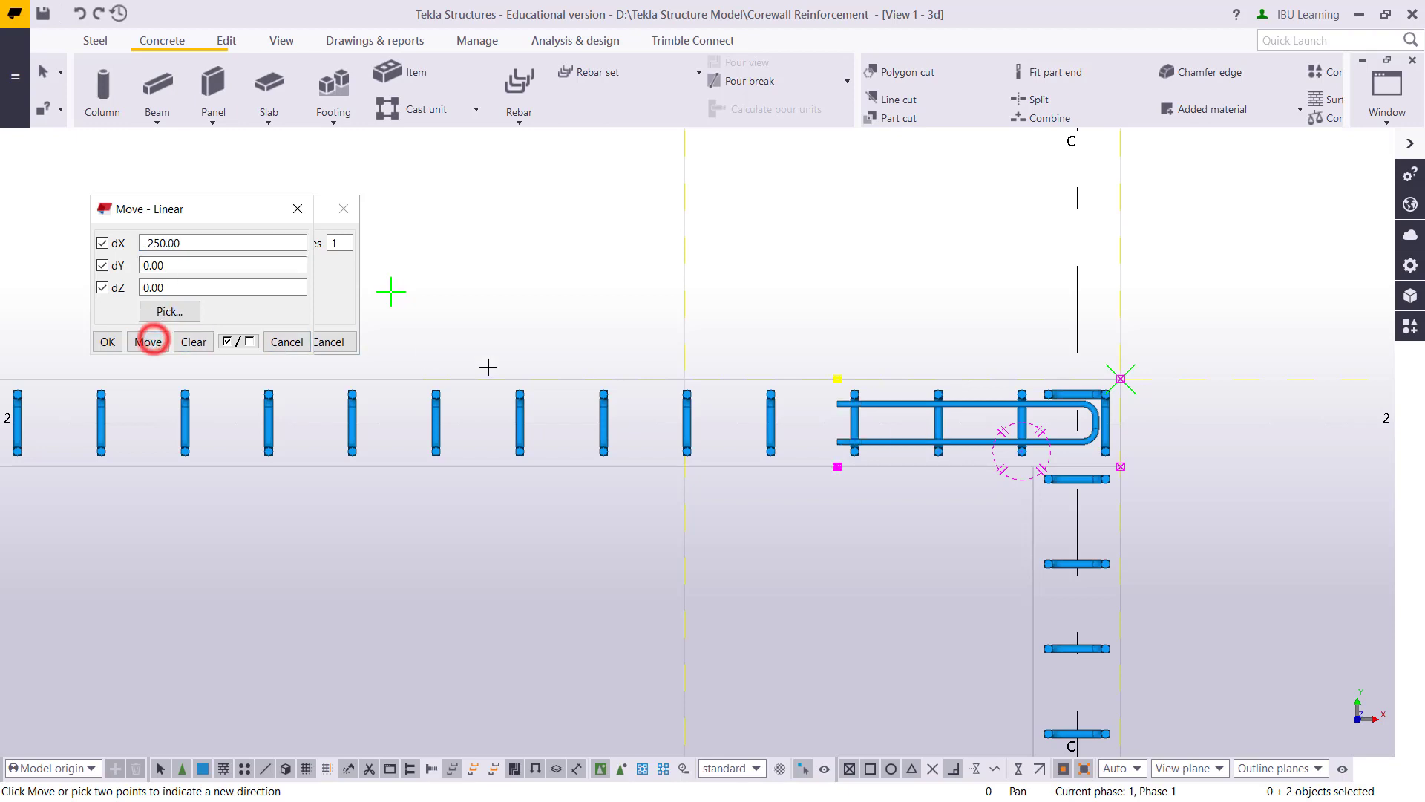
middle_click_drag(920, 412, 857, 357)
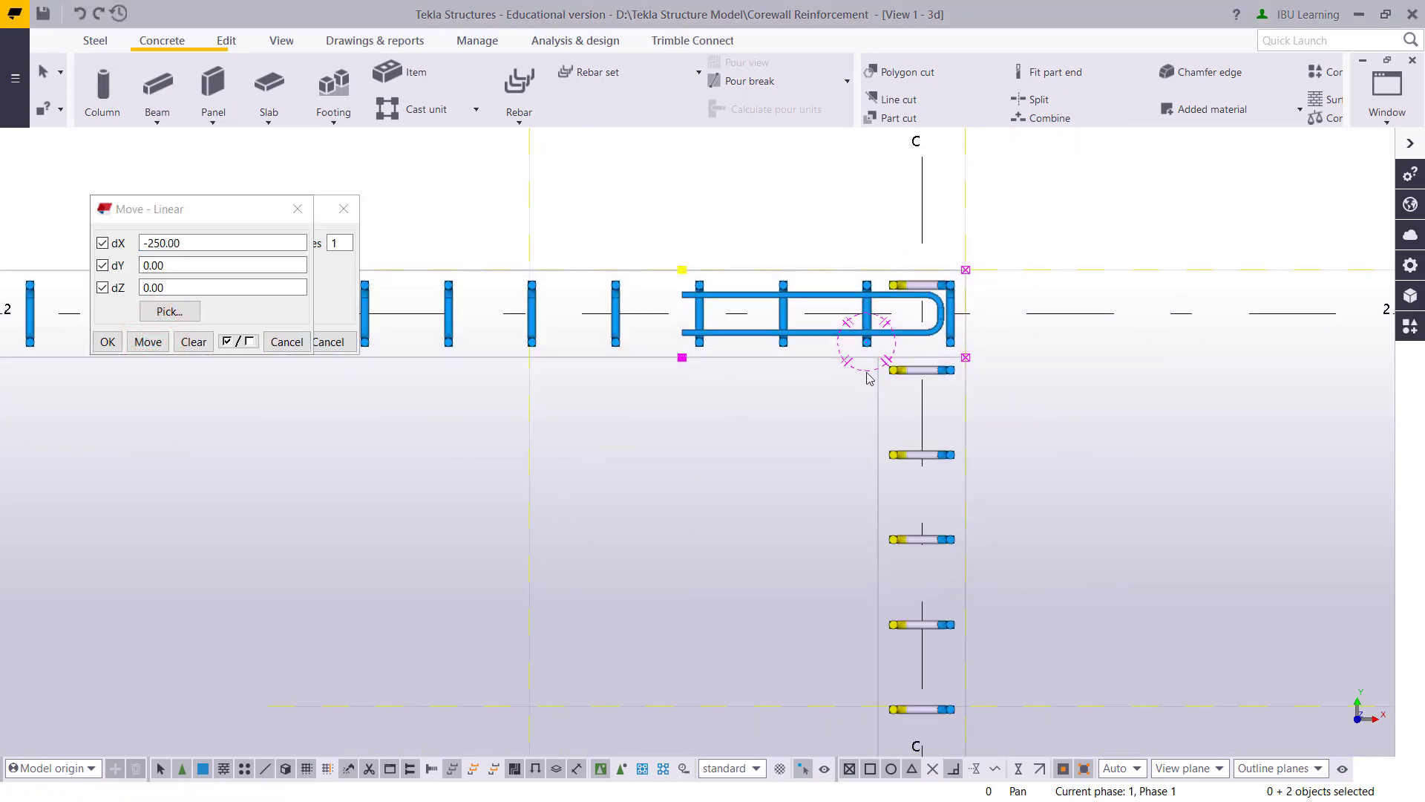
- Mirror-copy the U-bar group into the other wall about a diagonal line with X0 10100, Y0 6100 and angle -135
left_click(814, 334)
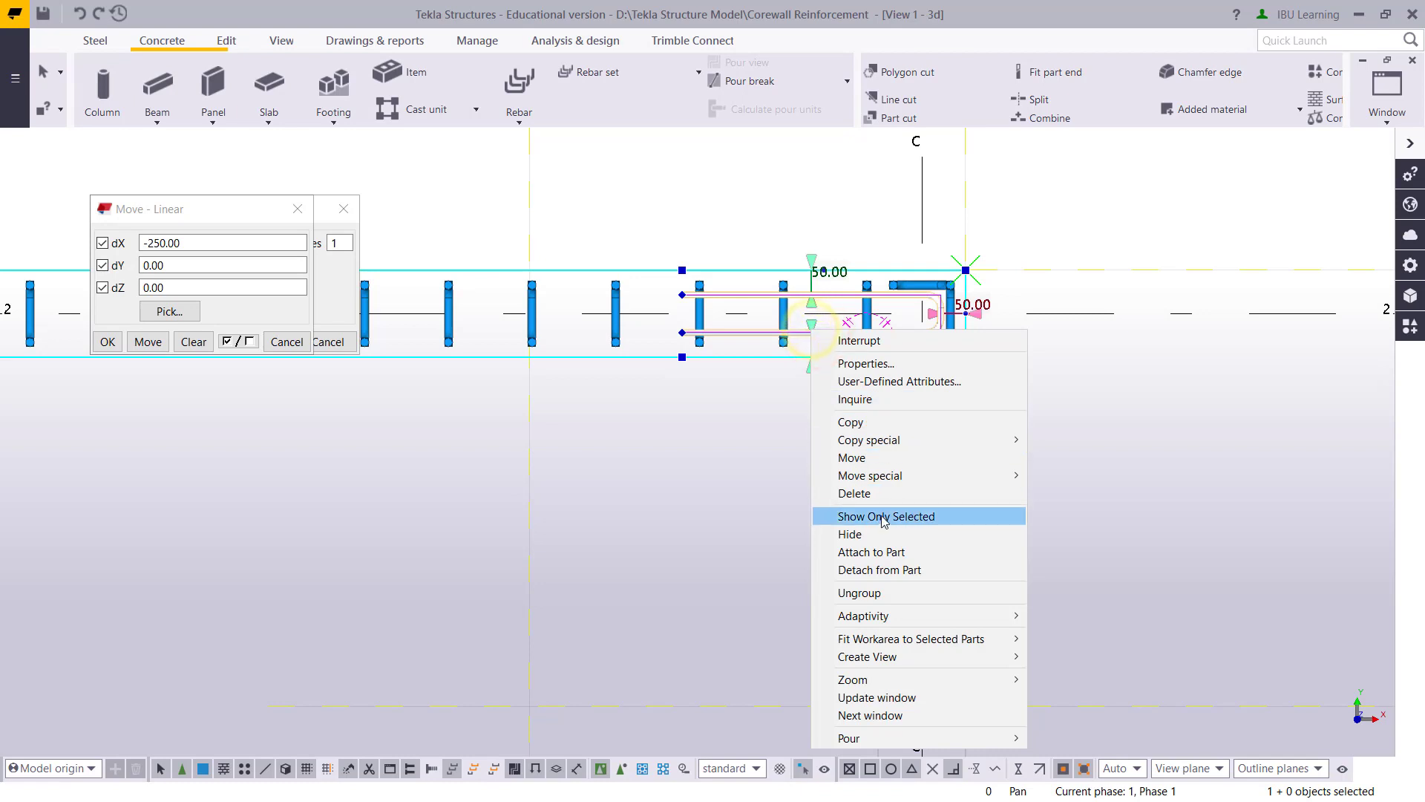
mouse_move(893, 480)
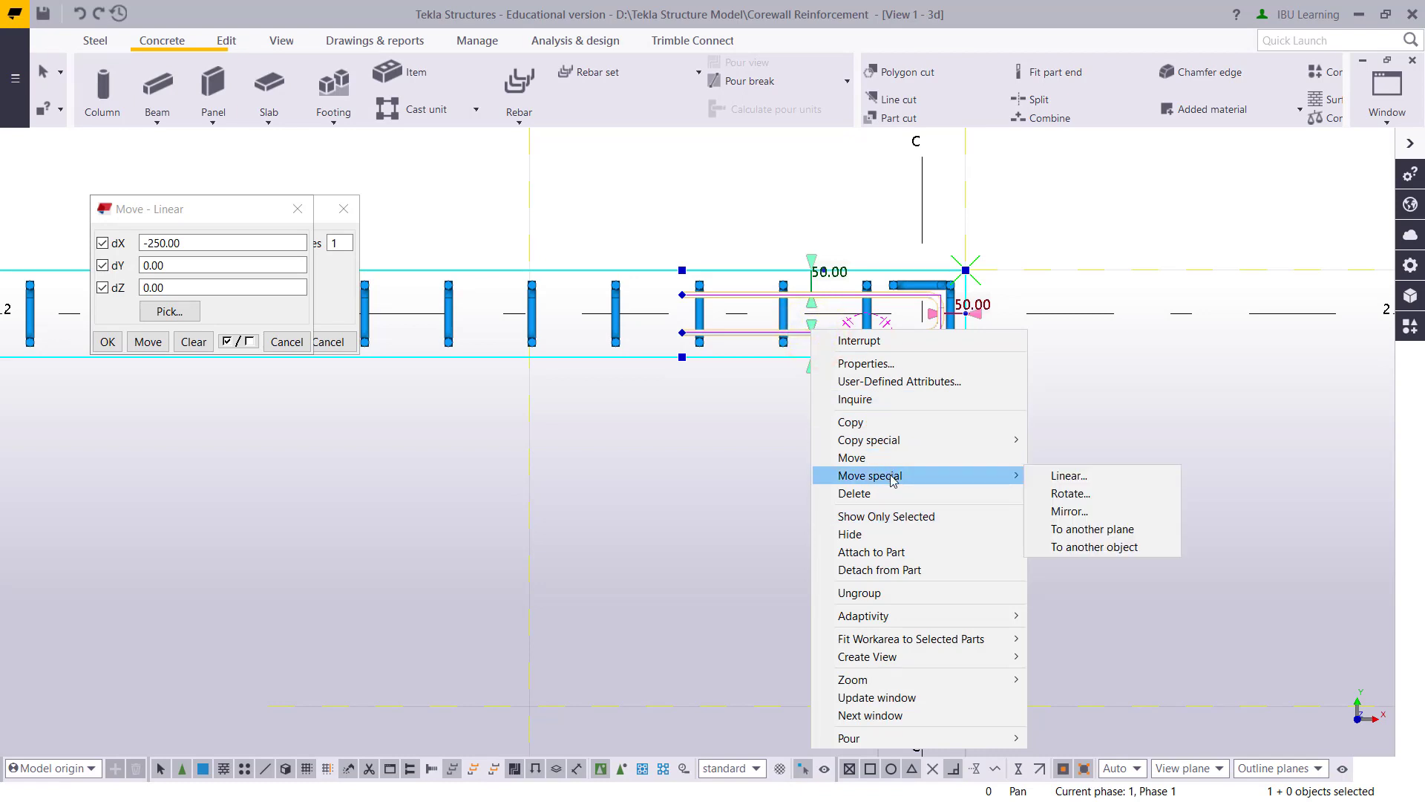
mouse_move(919, 441)
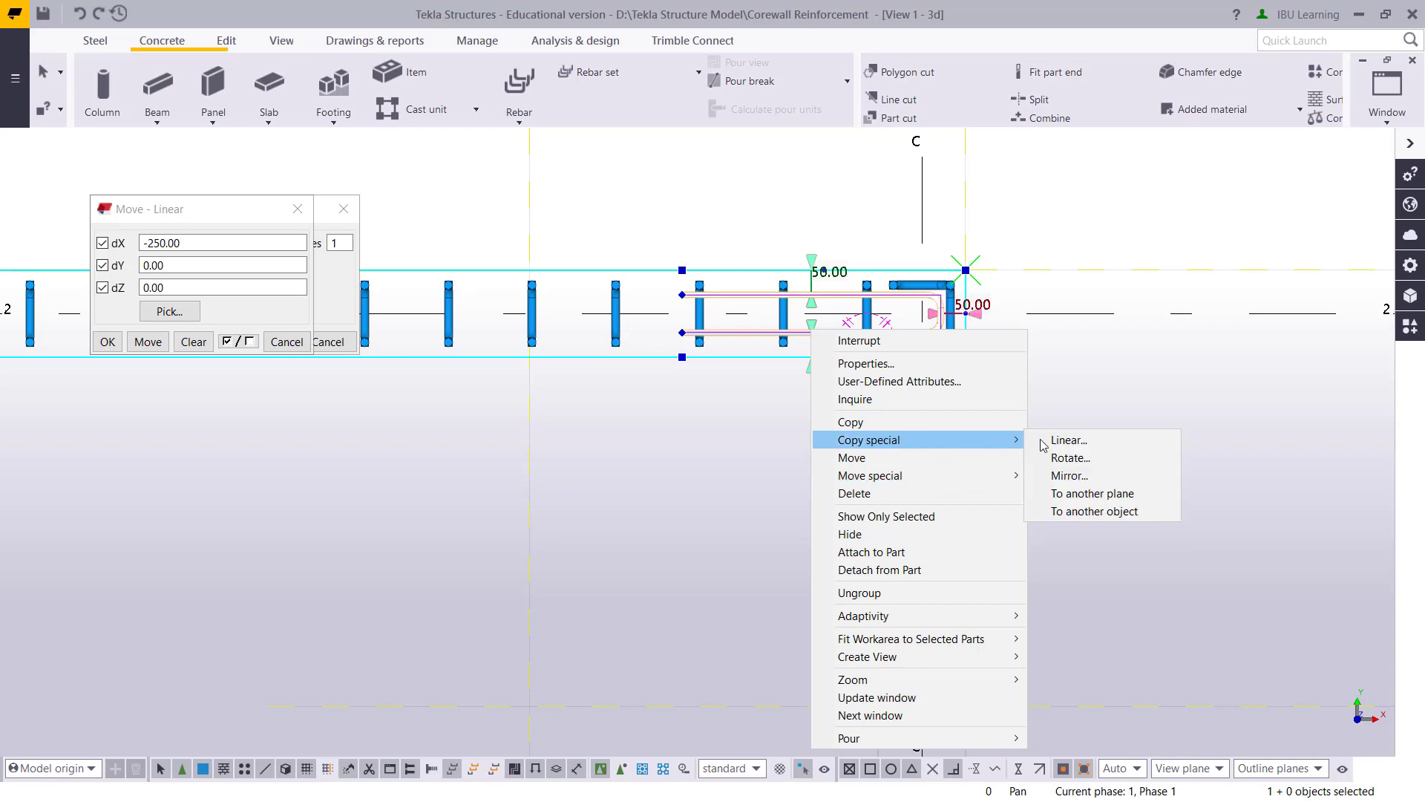
left_click(1074, 474)
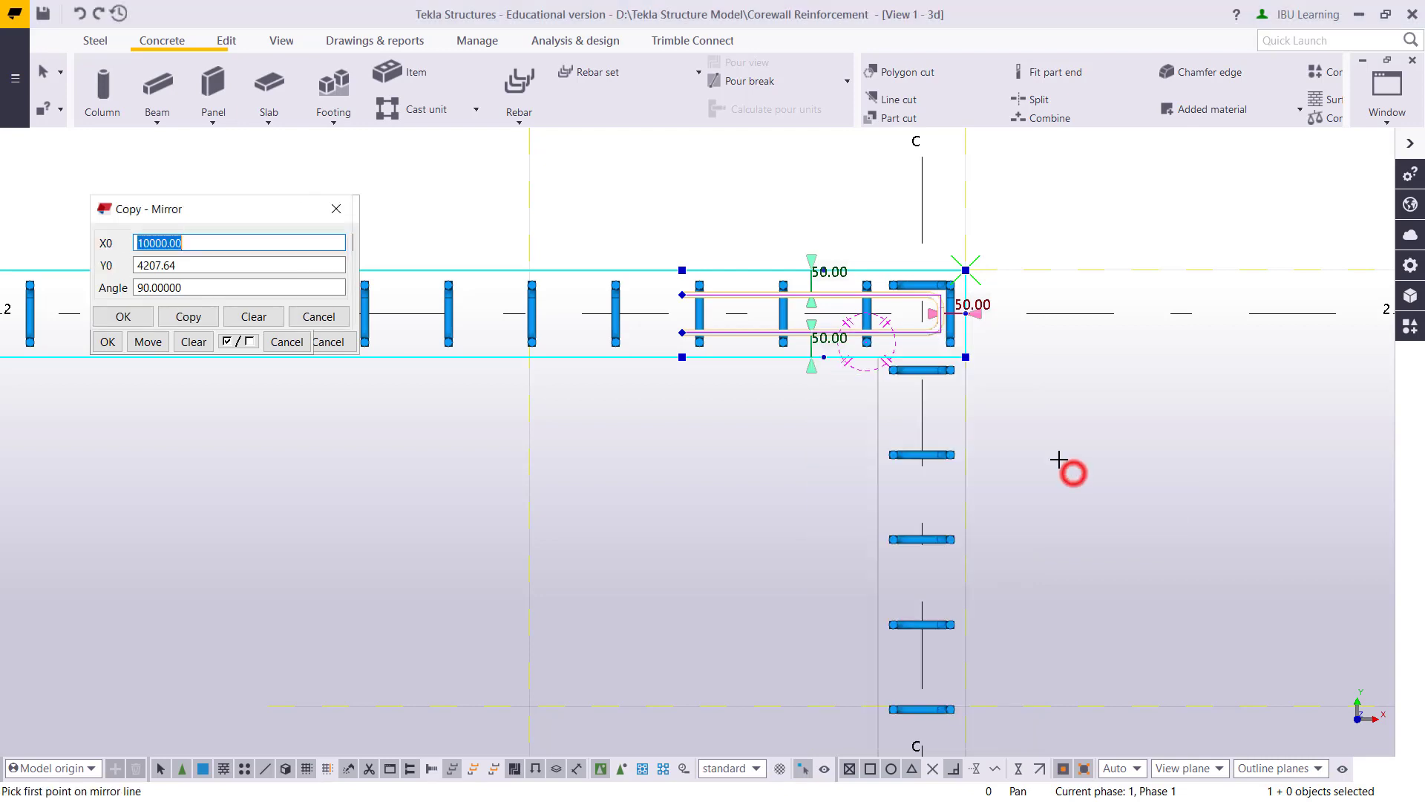
left_click(966, 269)
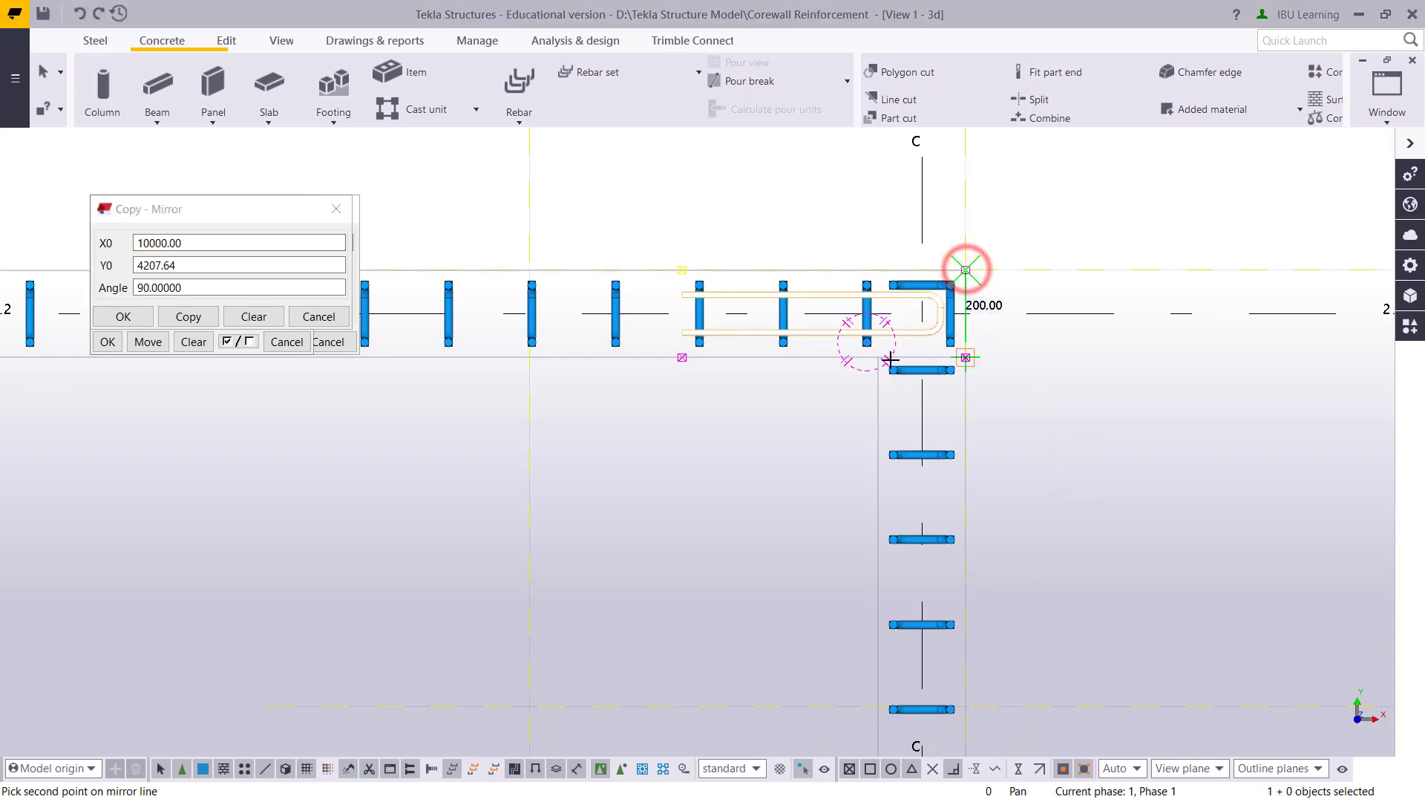
scroll(890, 360, "up", 2)
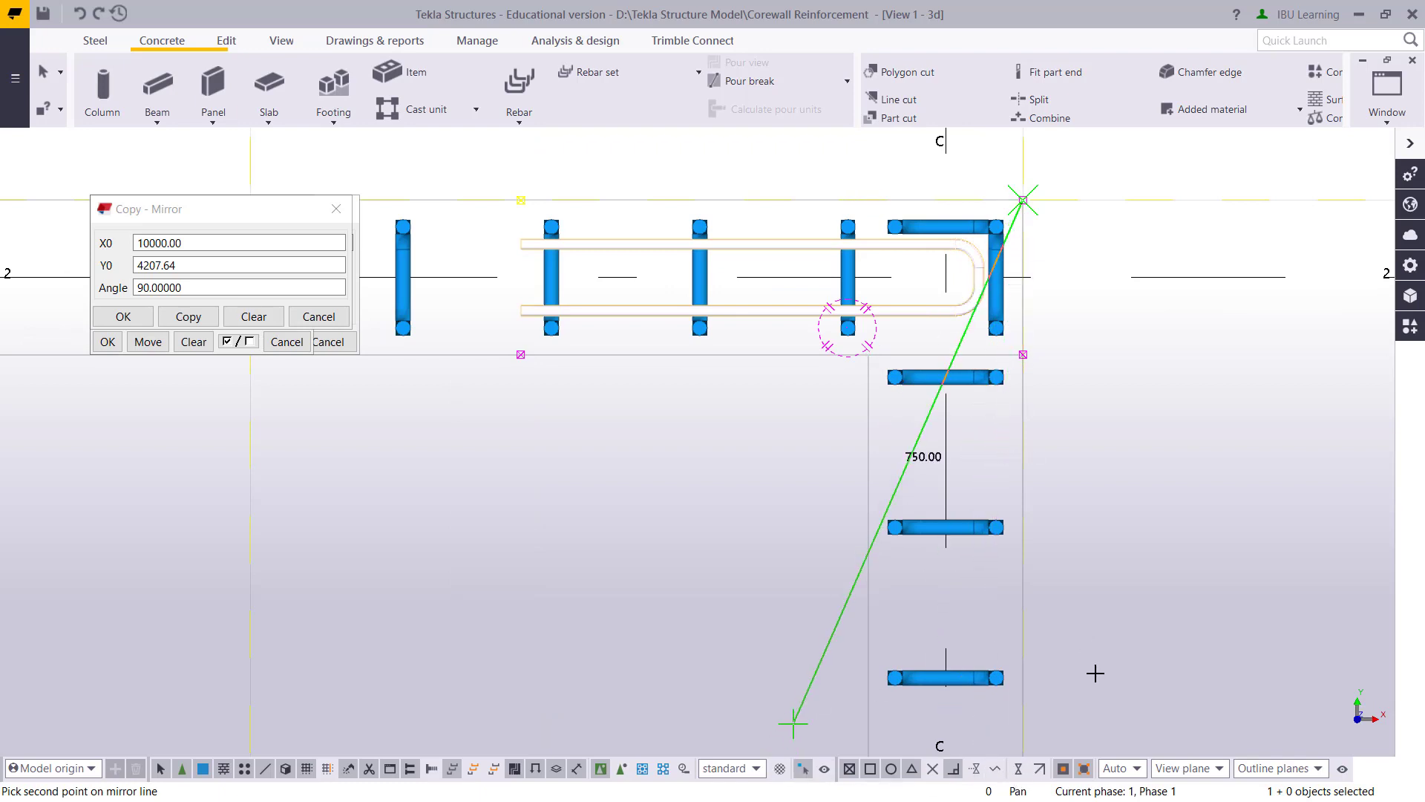
left_click(1085, 768)
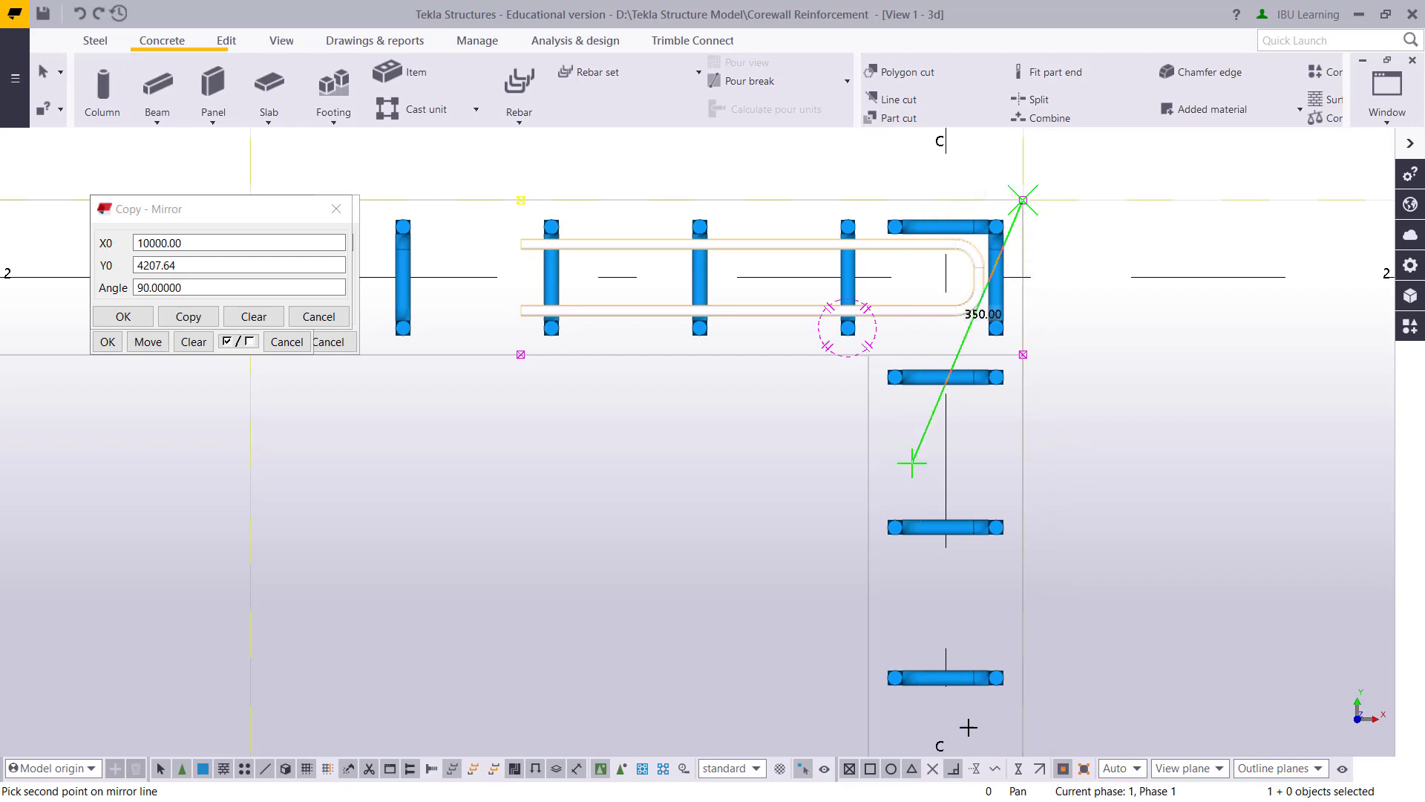
left_click(1018, 767)
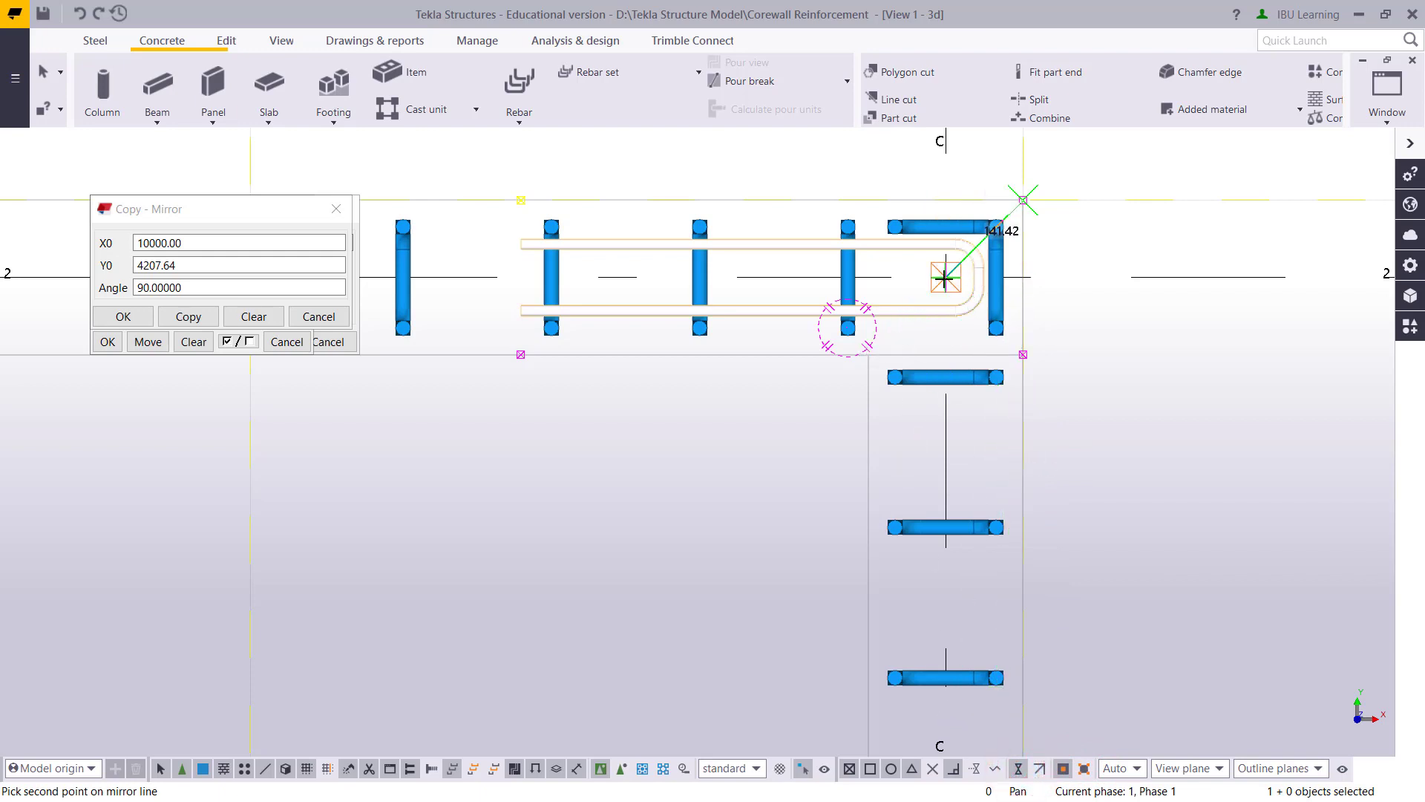
left_click(187, 318)
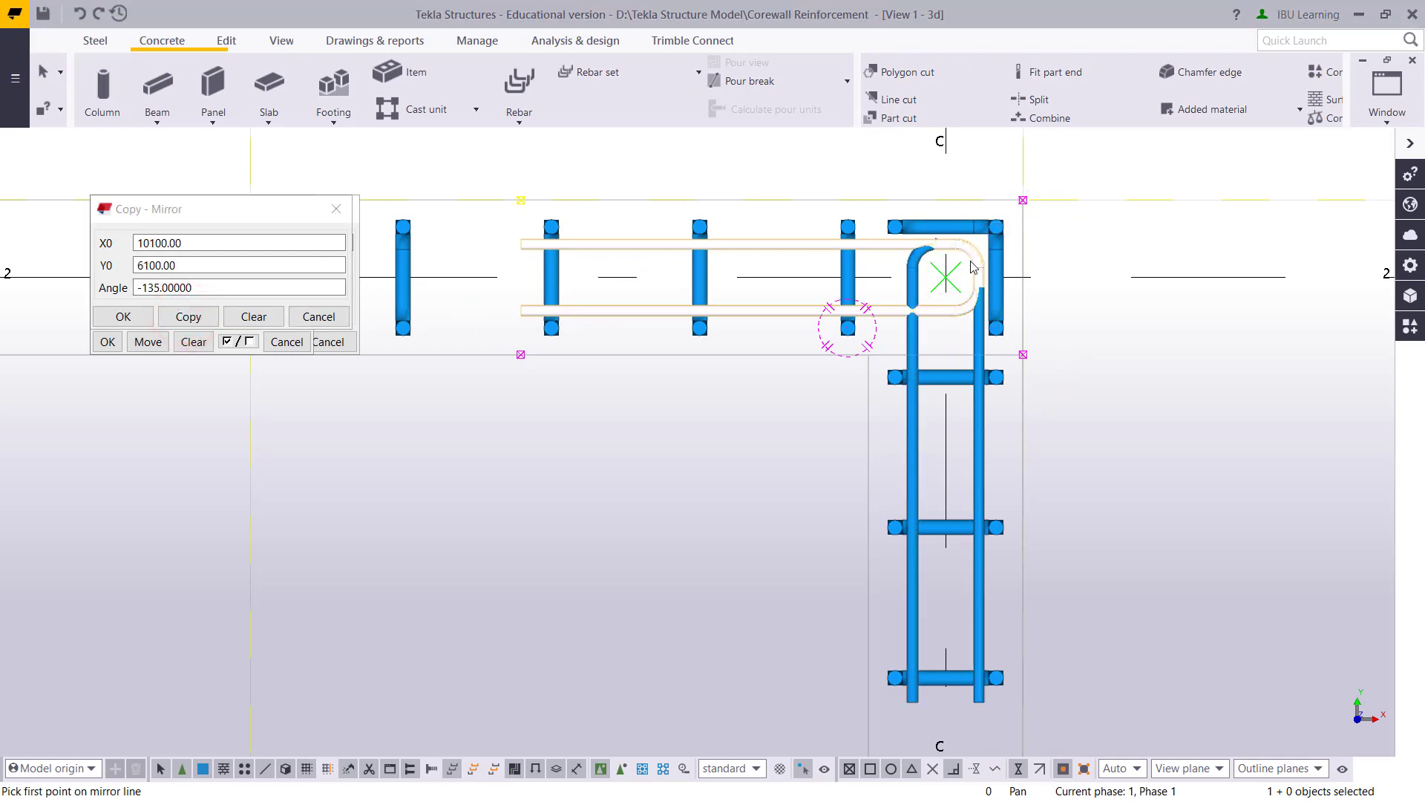
- Set the class of the original U-bar group in the grid 2 wall to 2
scroll(972, 270, "down", 6)
middle_click_drag(967, 347, 1094, 285, "ctrl")
scroll(923, 434, "down", 3)
scroll(916, 200, "up", 5)
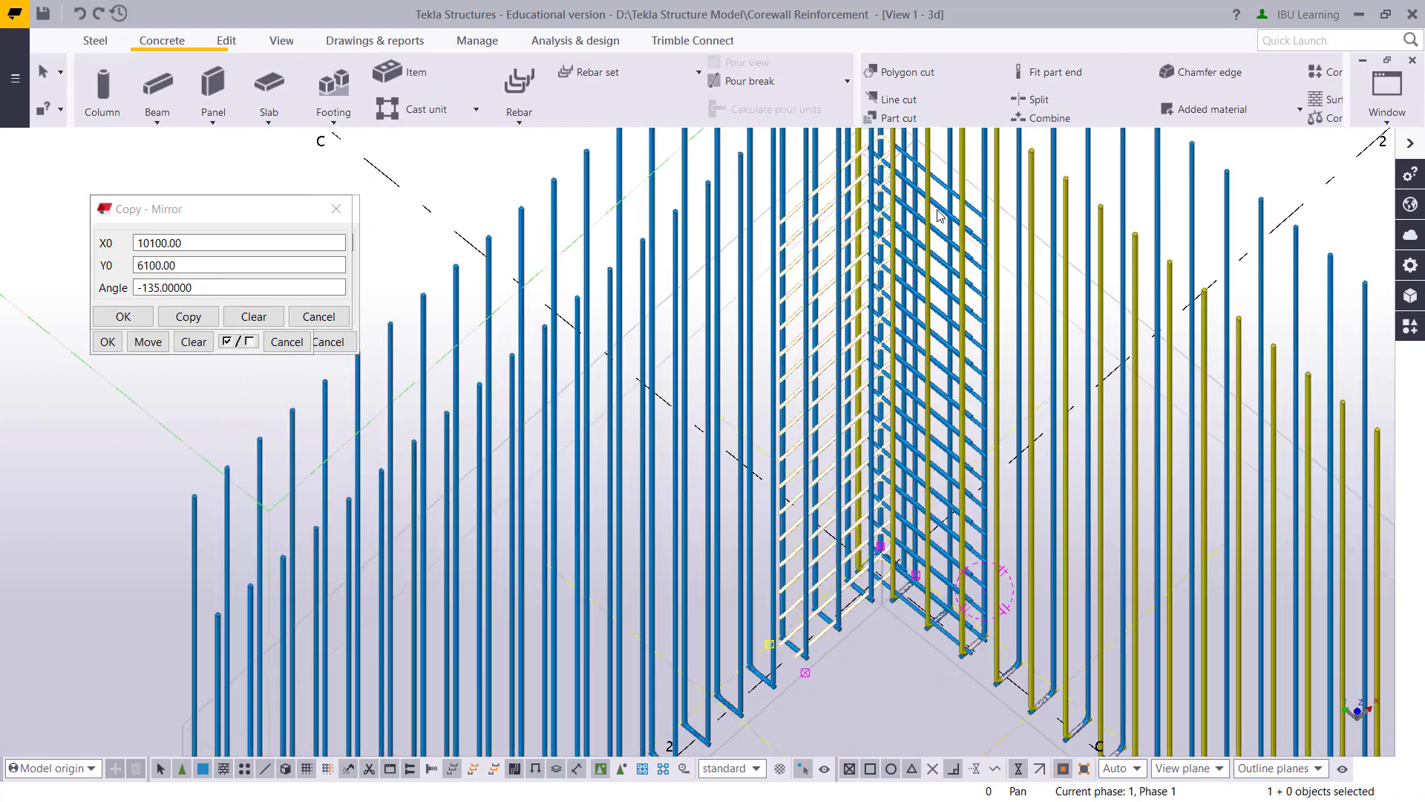
double_click(939, 211)
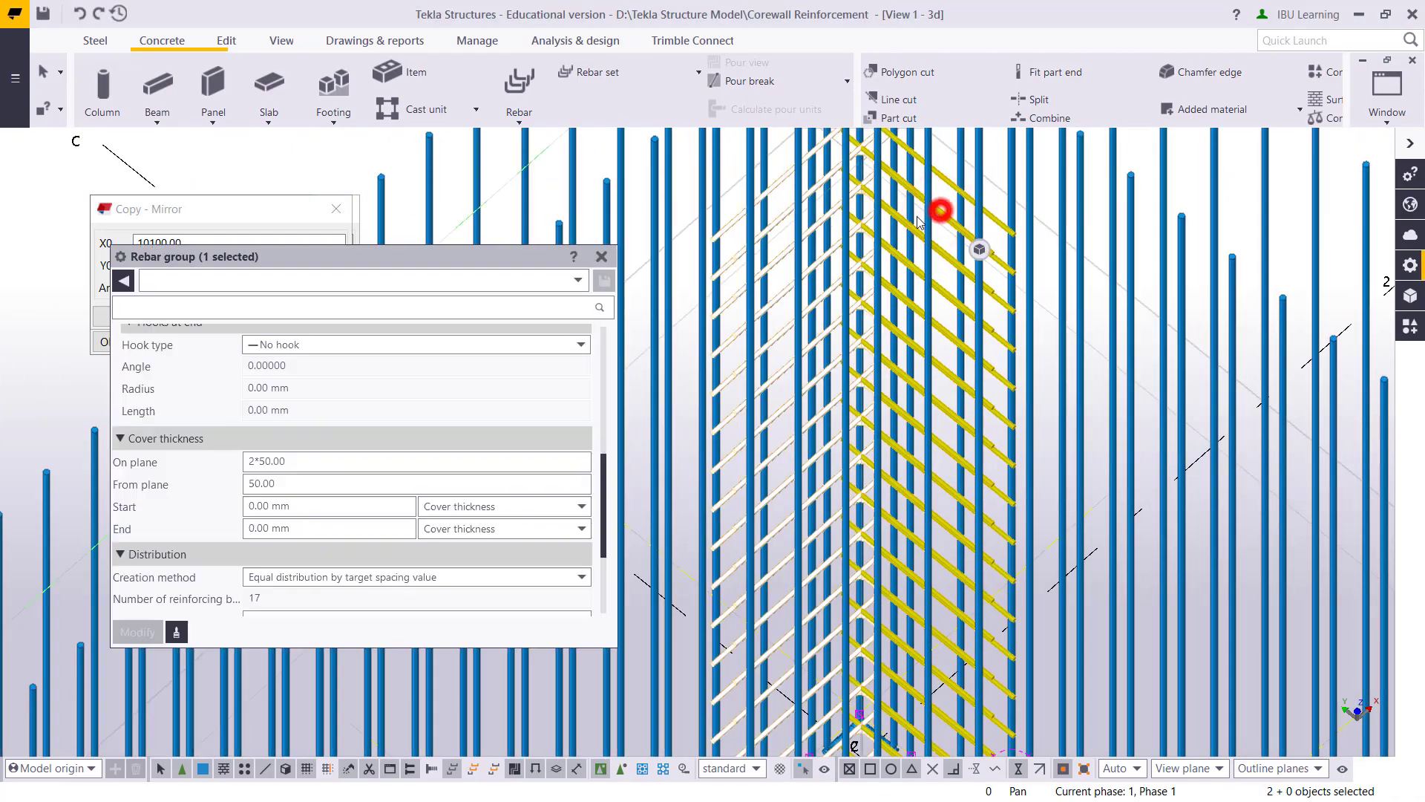
scroll(312, 443, "up", 4)
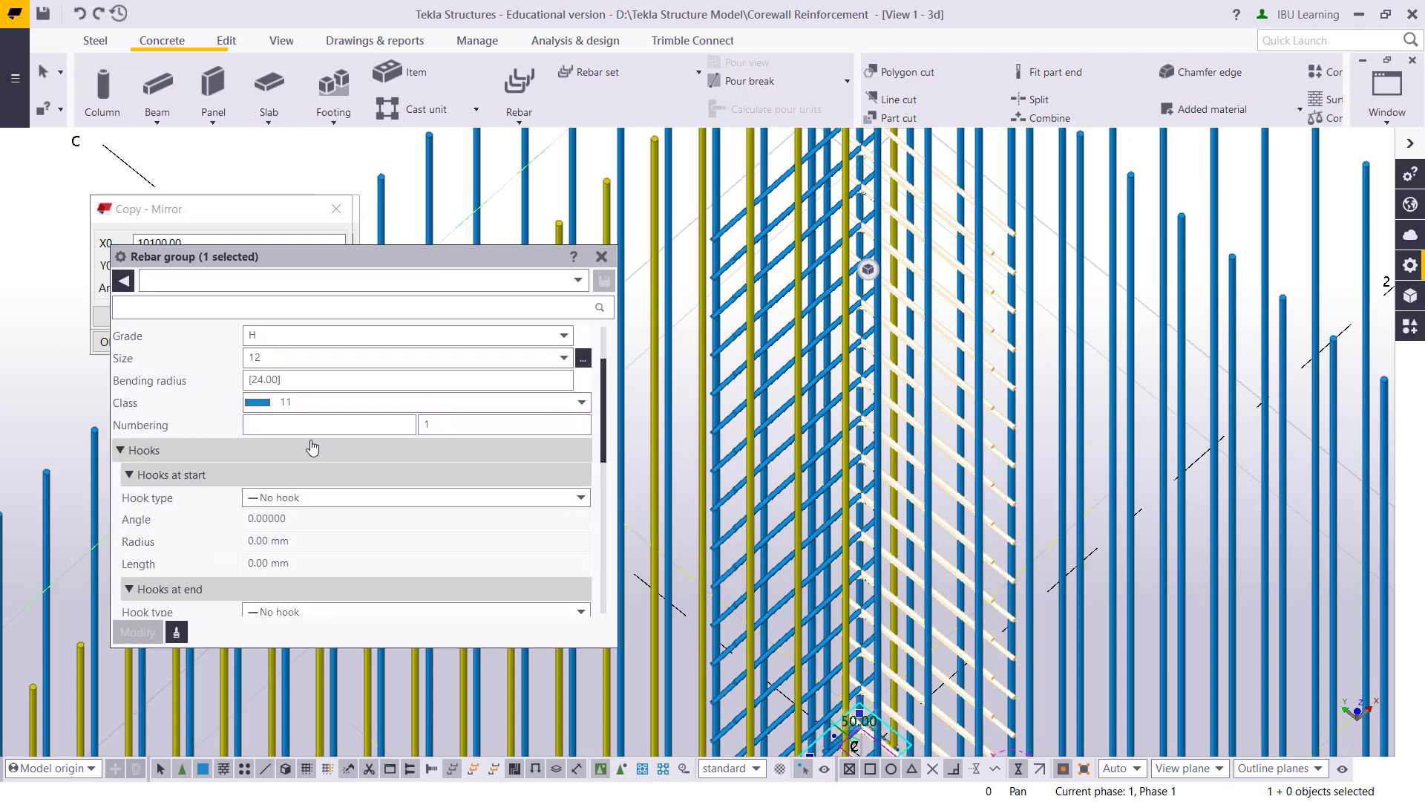
left_click(327, 403)
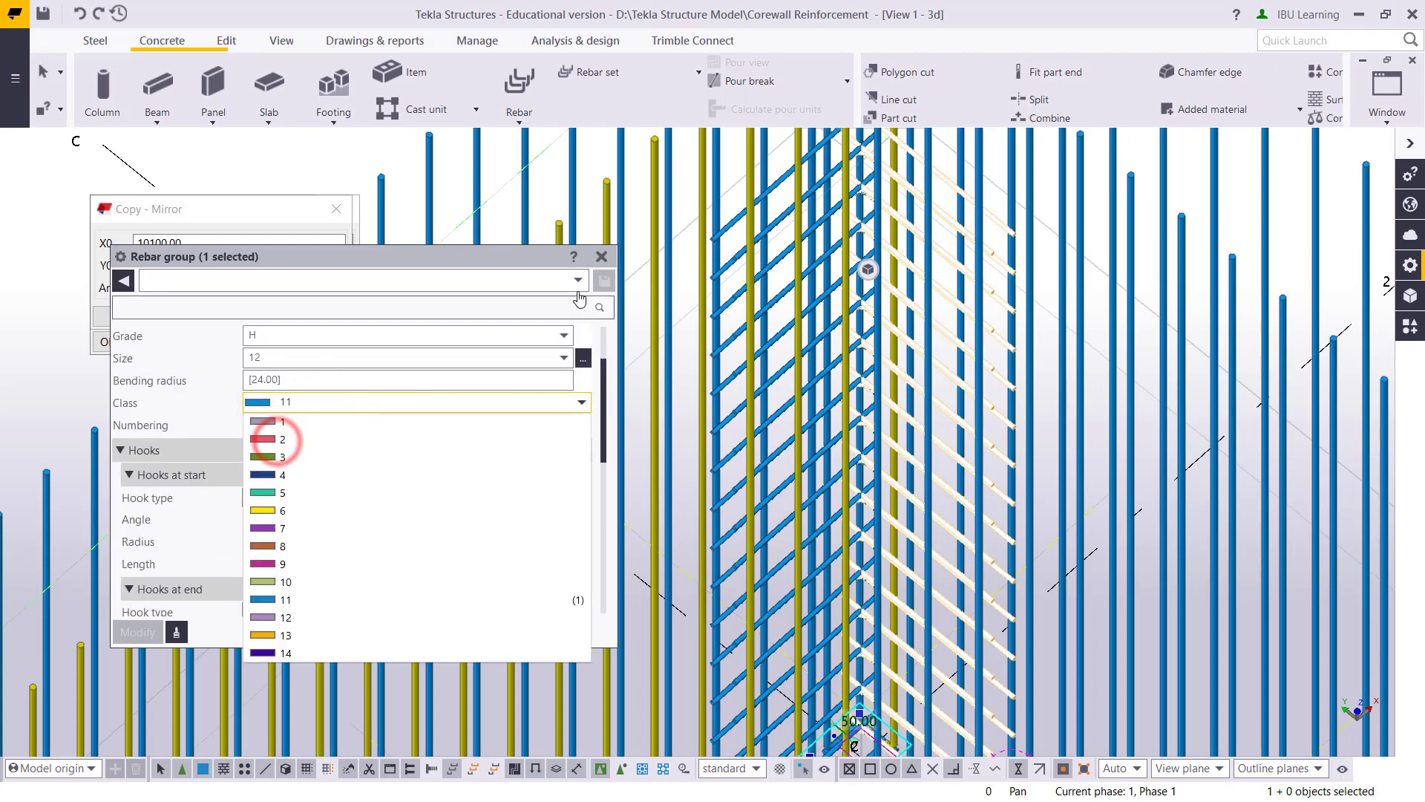
left_click(781, 256)
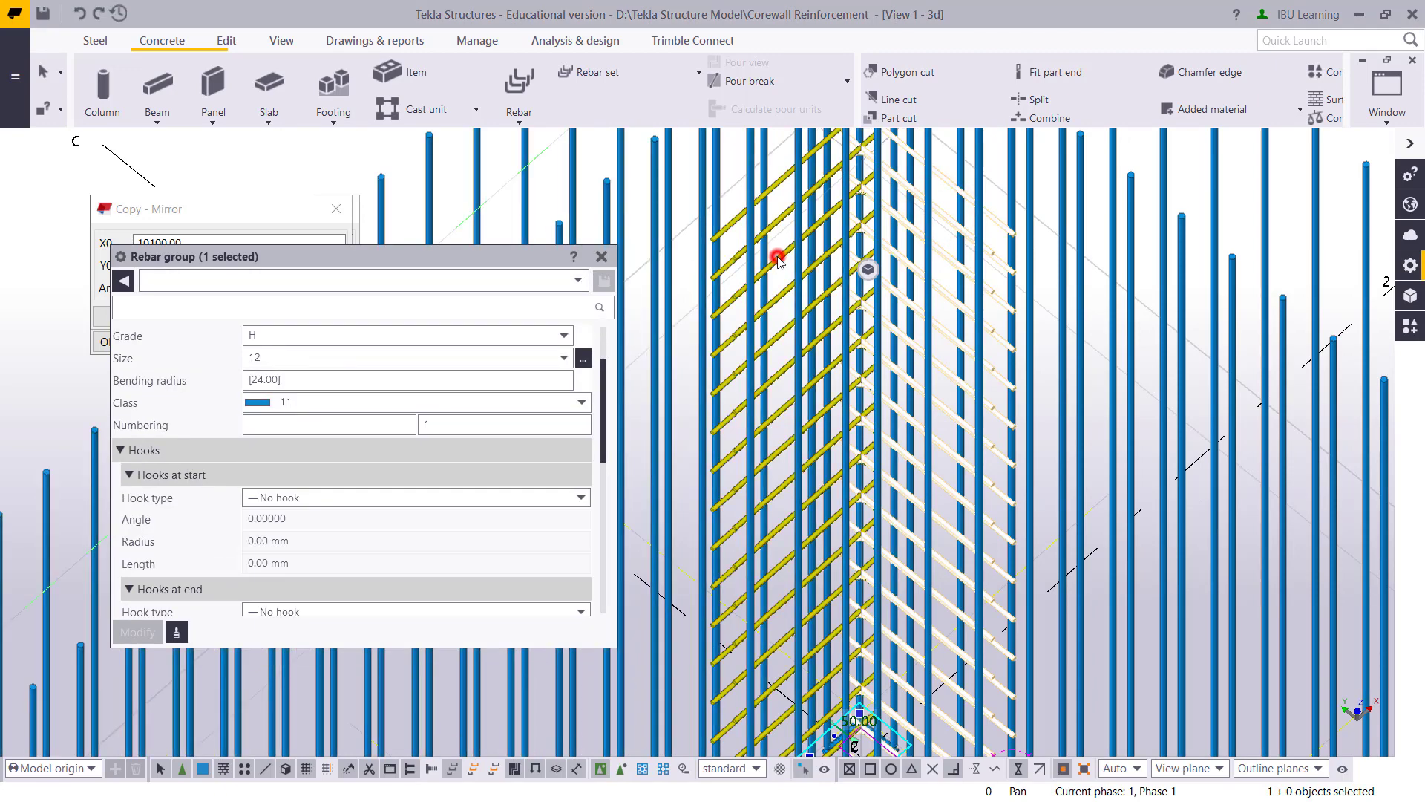
left_click(327, 405)
left_click(293, 436)
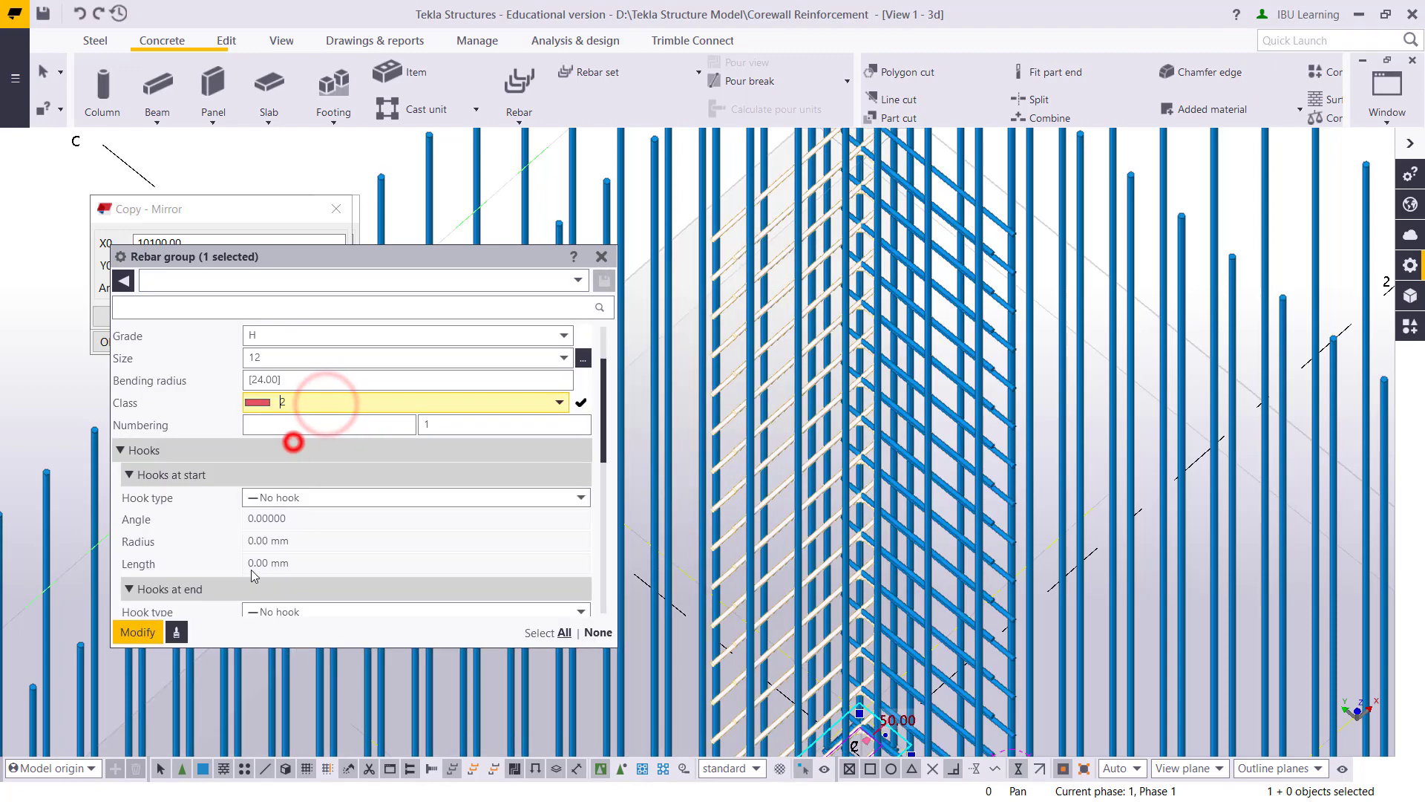
left_click(141, 632)
left_click(602, 257)
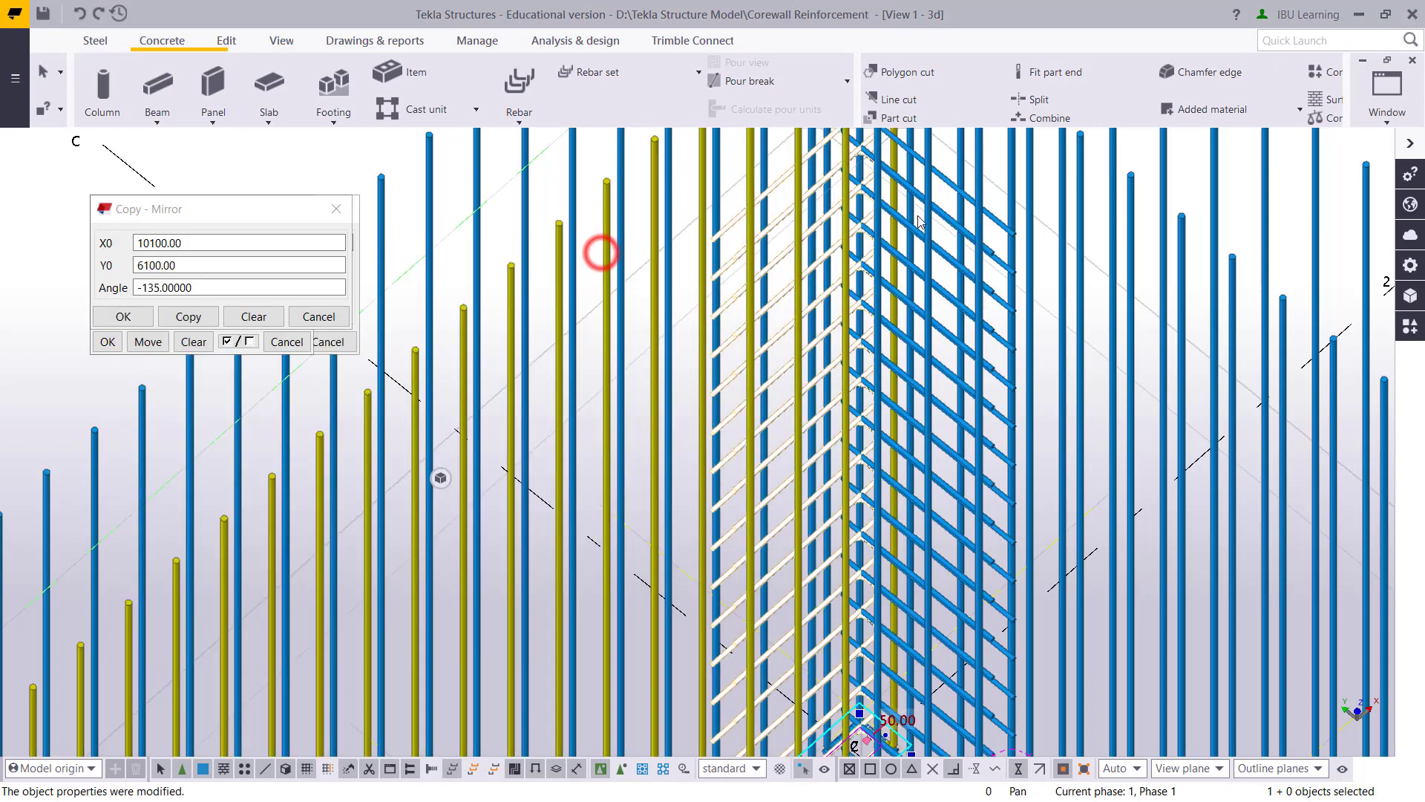
- Set the class of the mirrored U-bar group in the grid C wall to 2
left_click(941, 206)
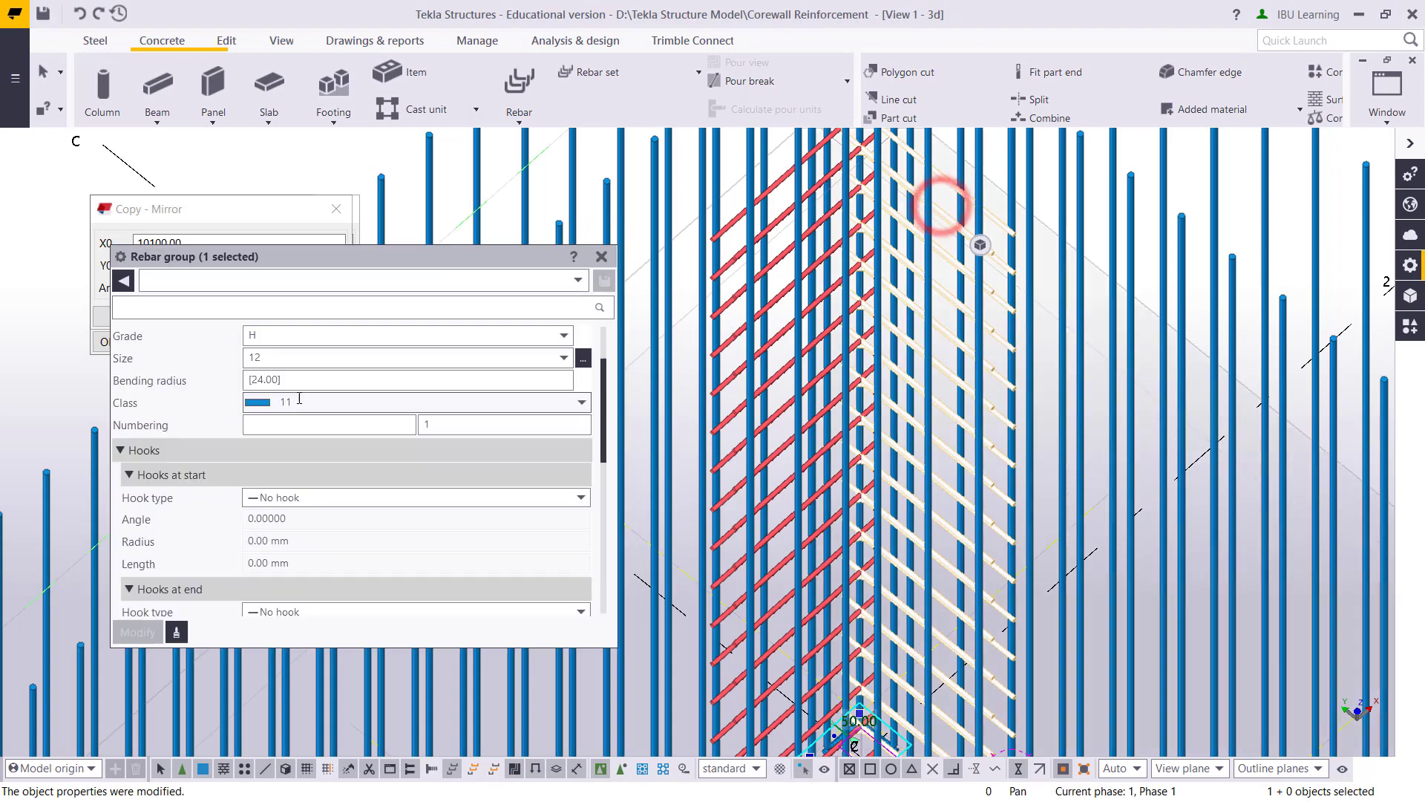
left_click(293, 401)
left_click(282, 443)
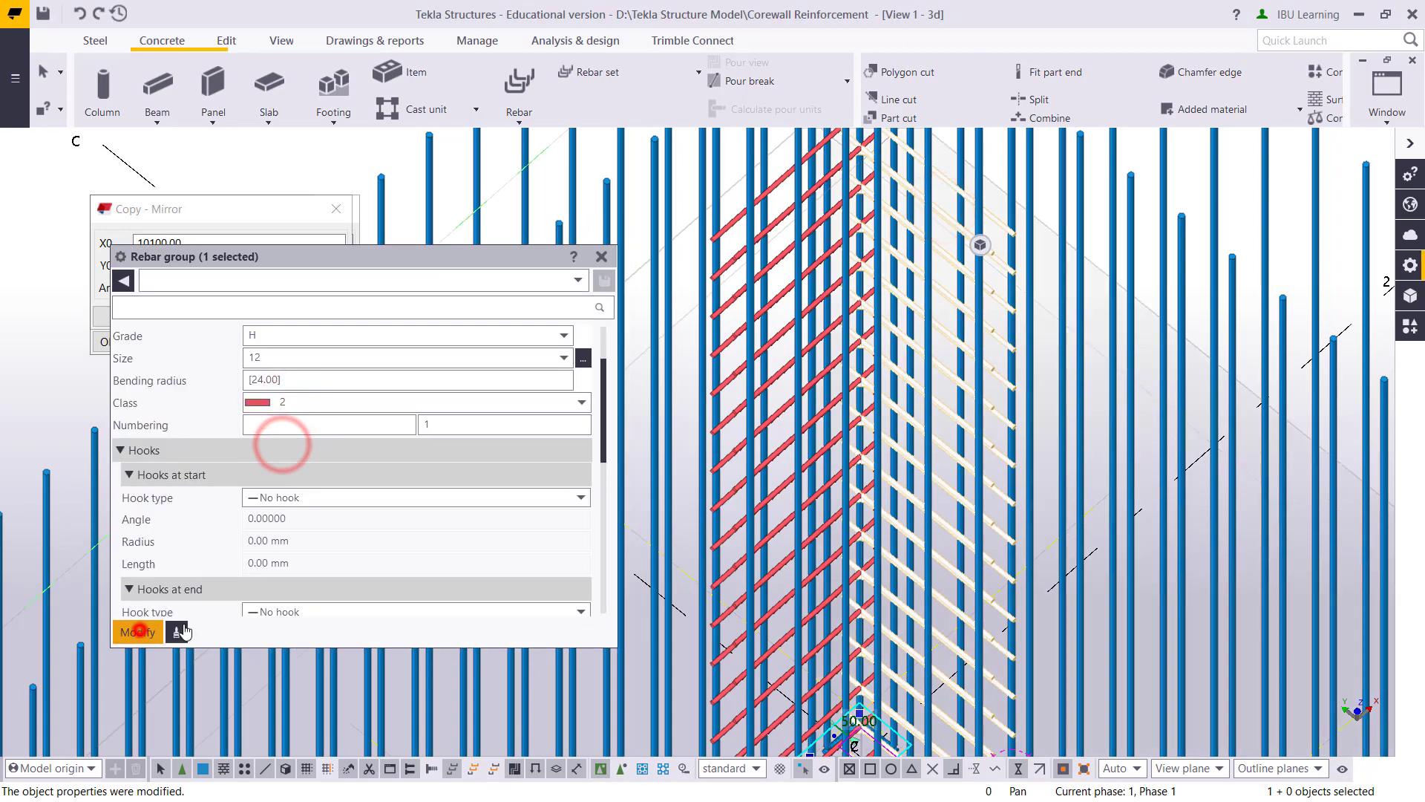
left_click(138, 631)
left_click(600, 256)
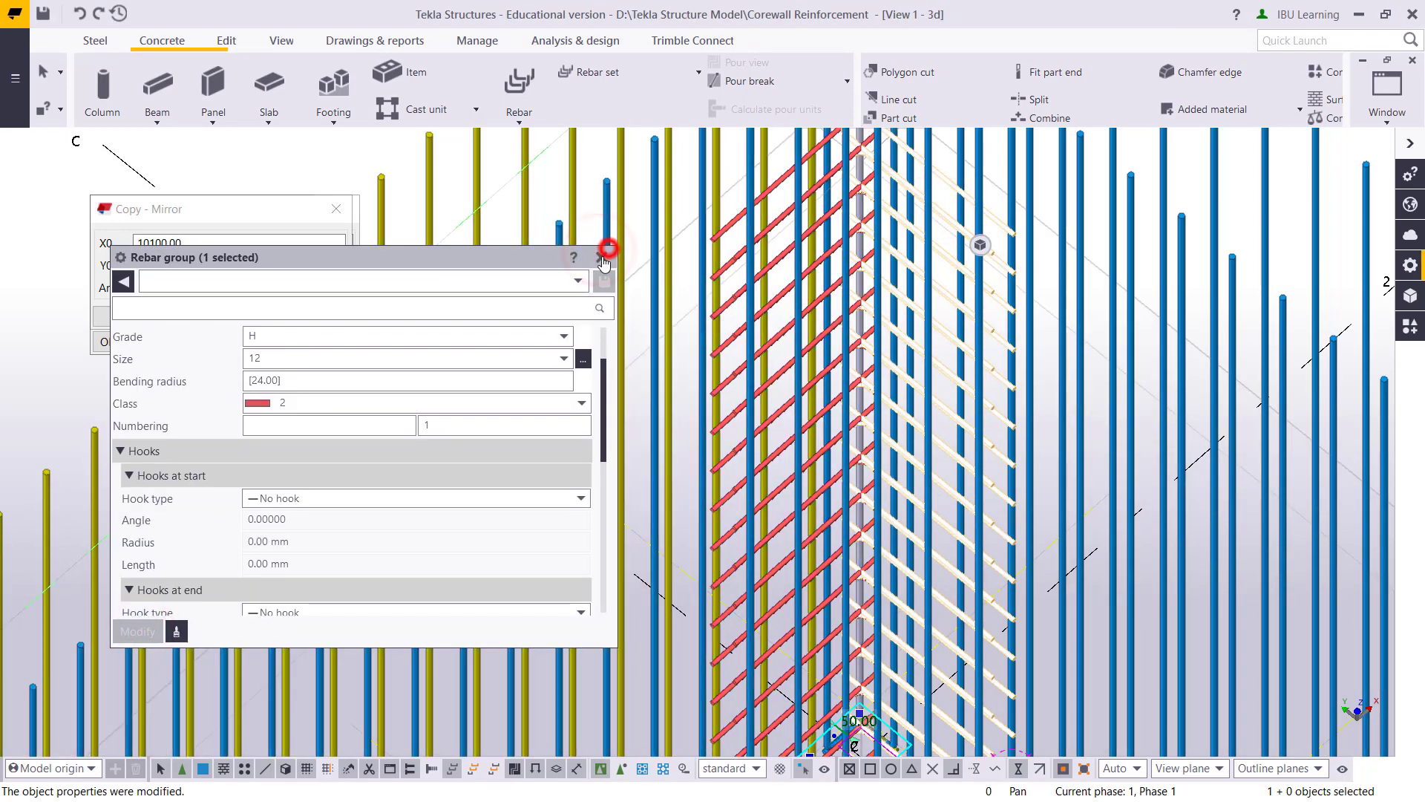
- Display the concrete walls as semi-transparent solids and inspect both U-bar groups at the corner in 3D
scroll(605, 252, "down", 5)
left_click(1019, 304)
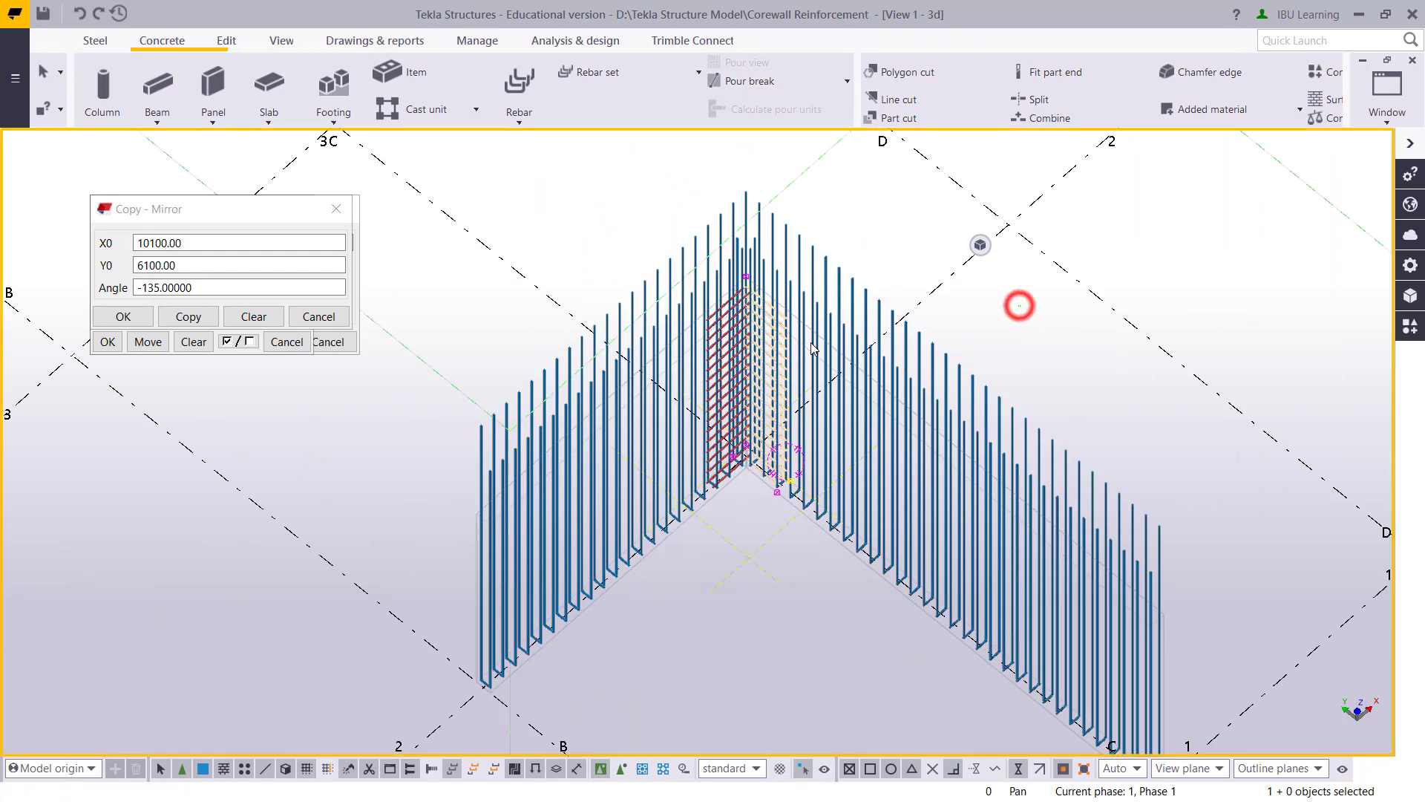
scroll(953, 397, "up", 2)
key("ctrl+4")
scroll(740, 339, "up", 2)
middle_click_drag(740, 339, 688, 261, "ctrl")
middle_click_drag(688, 261, 776, 357)
scroll(787, 320, "down", 2)
key("ctrl+2")
scroll(755, 349, "up", 2)
scroll(772, 359, "down", 4)
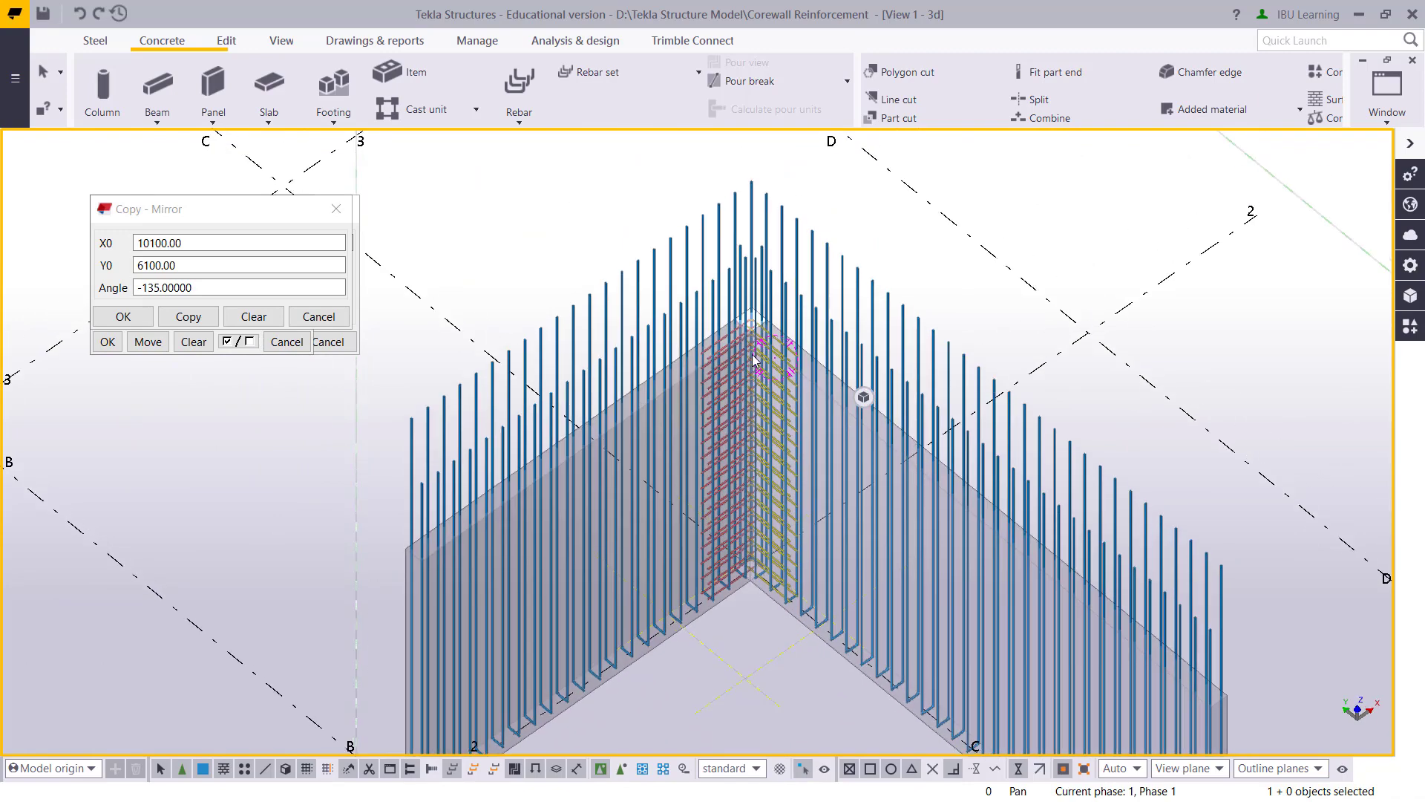
scroll(603, 481, "up", 5)
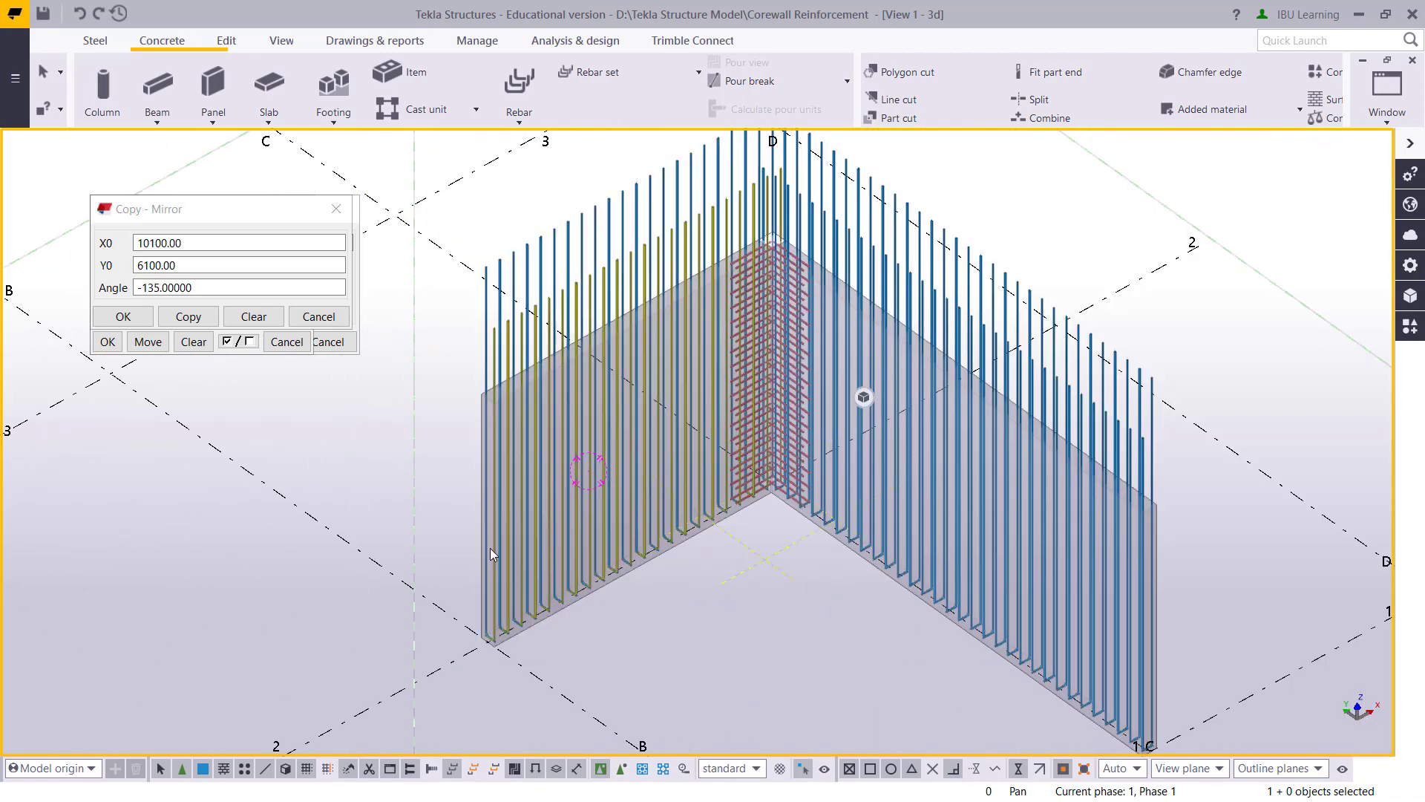
- Choose straight shape 00 in the reinforcing bar shape catalog with size 16, grade H and class 11, and apply it
left_click(514, 120)
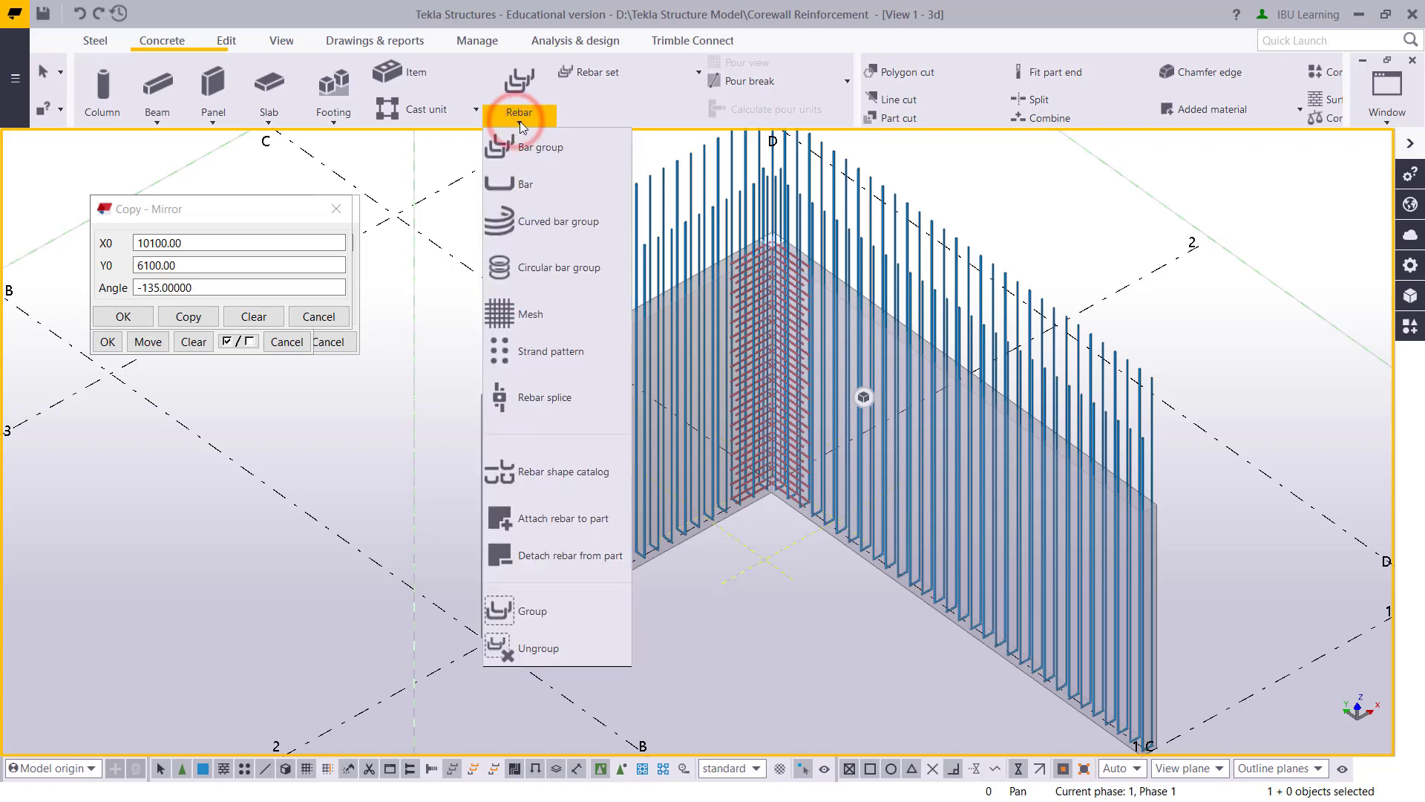
left_click(550, 470)
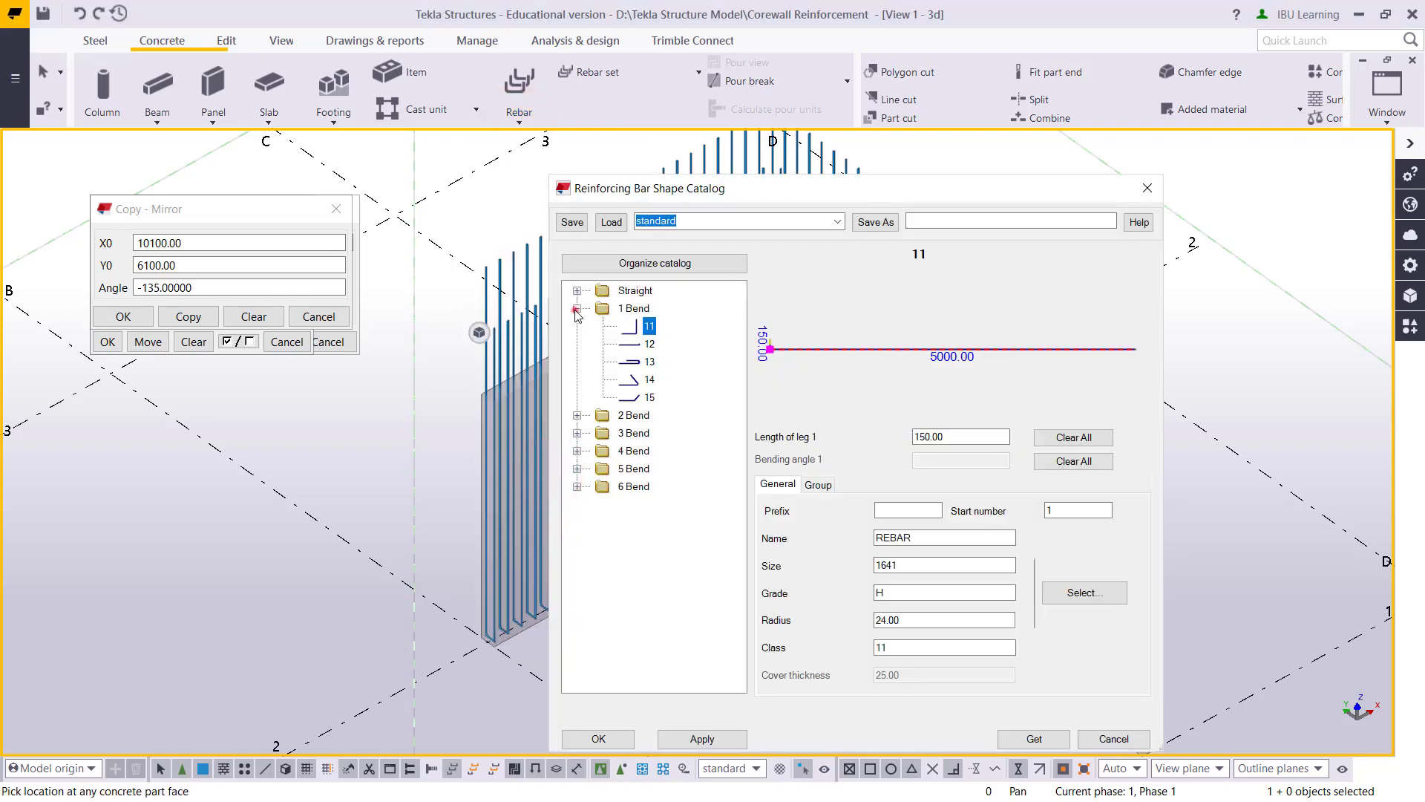
left_click(577, 308)
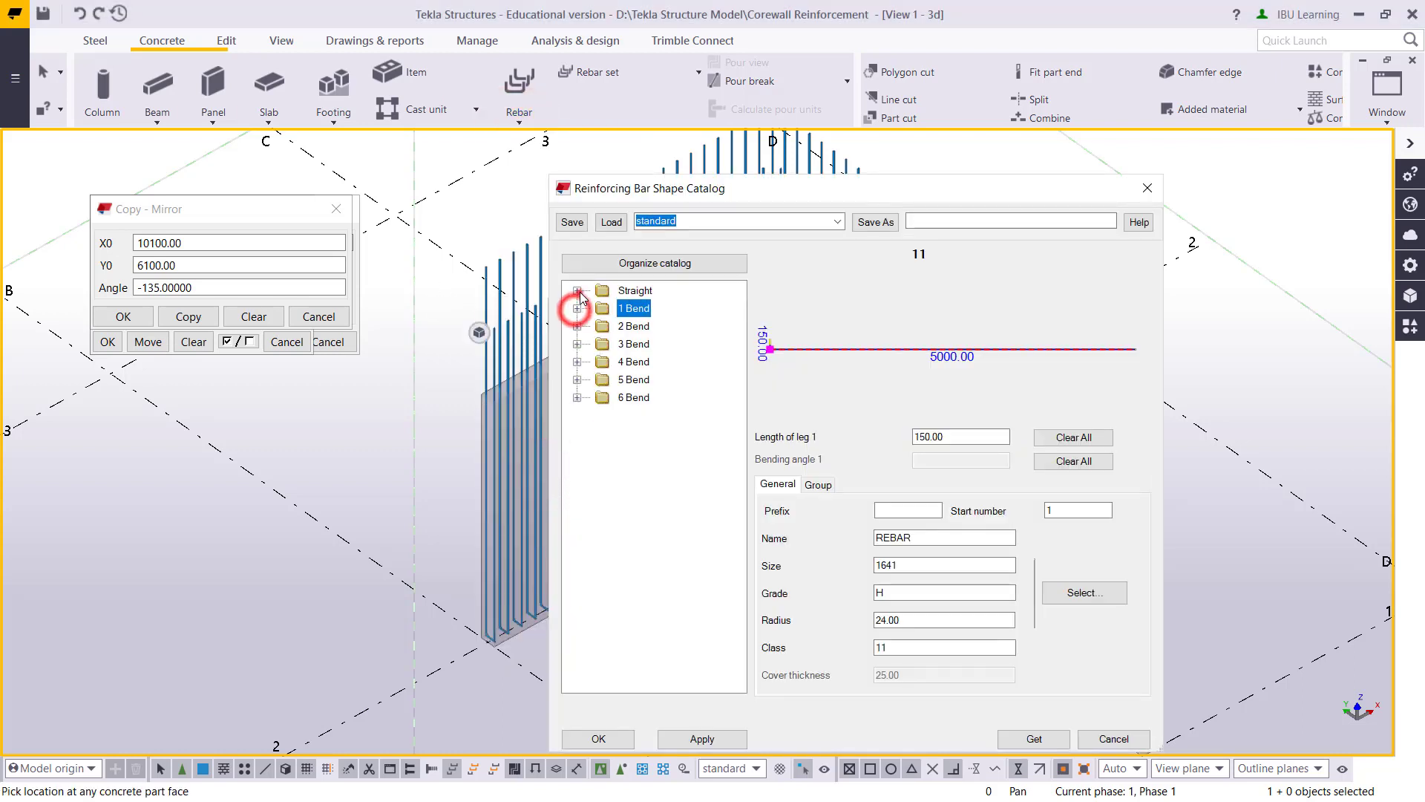
left_click(577, 290)
left_click(623, 308)
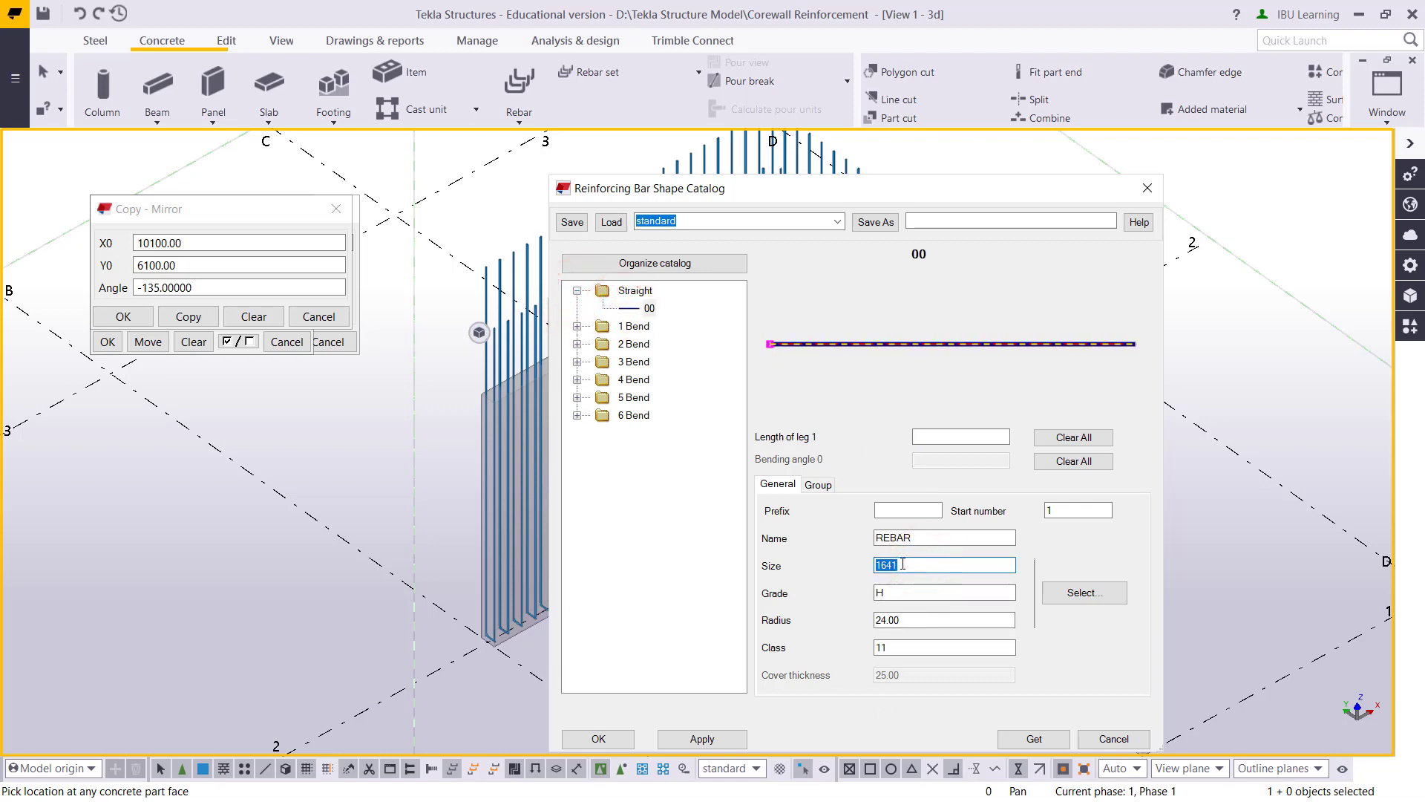
left_click(693, 736)
left_click(608, 735)
- Place the straight bars as horizontal bar groups along the outer faces of both core walls
scroll(487, 645, "up", 5)
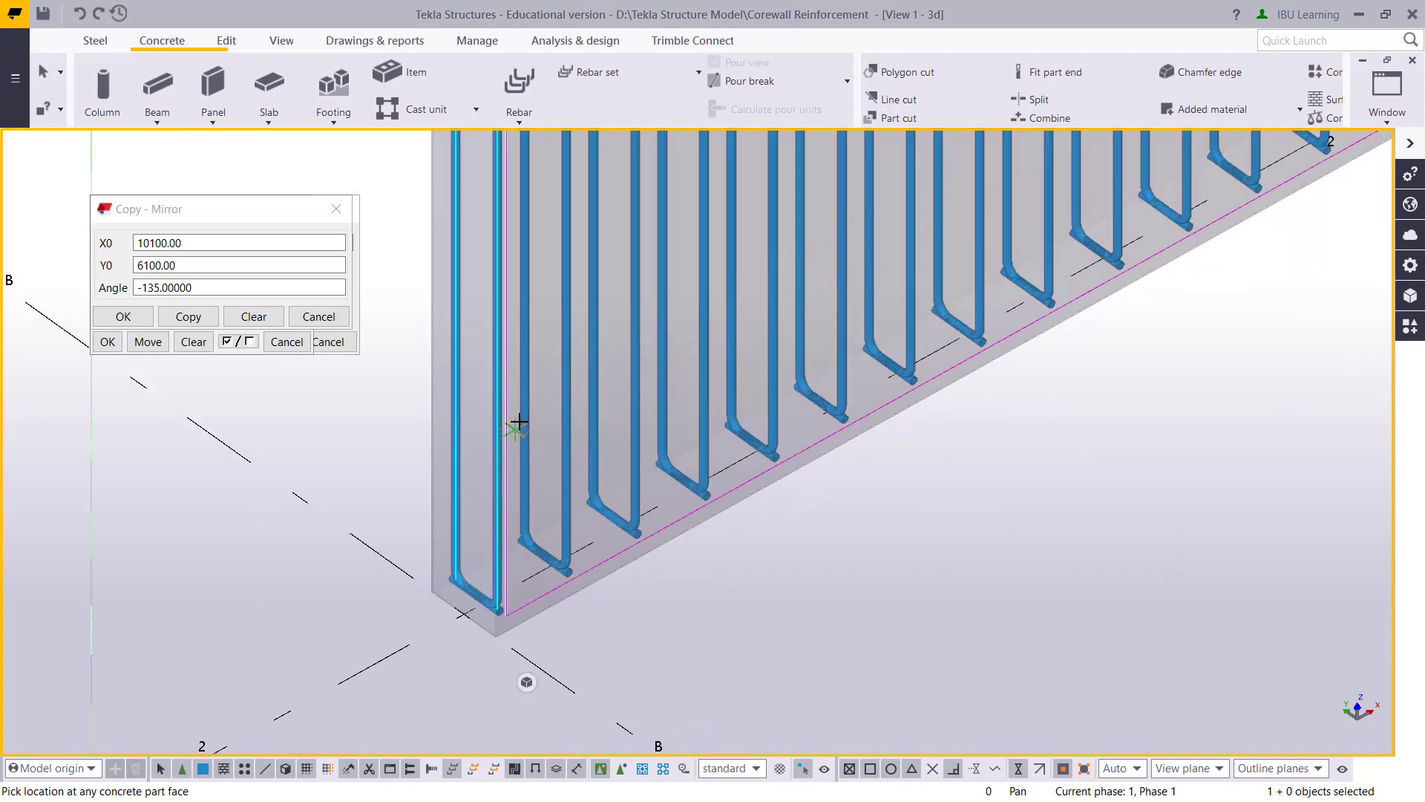
scroll(508, 338, "down", 6)
middle_click_drag(513, 333, 544, 595)
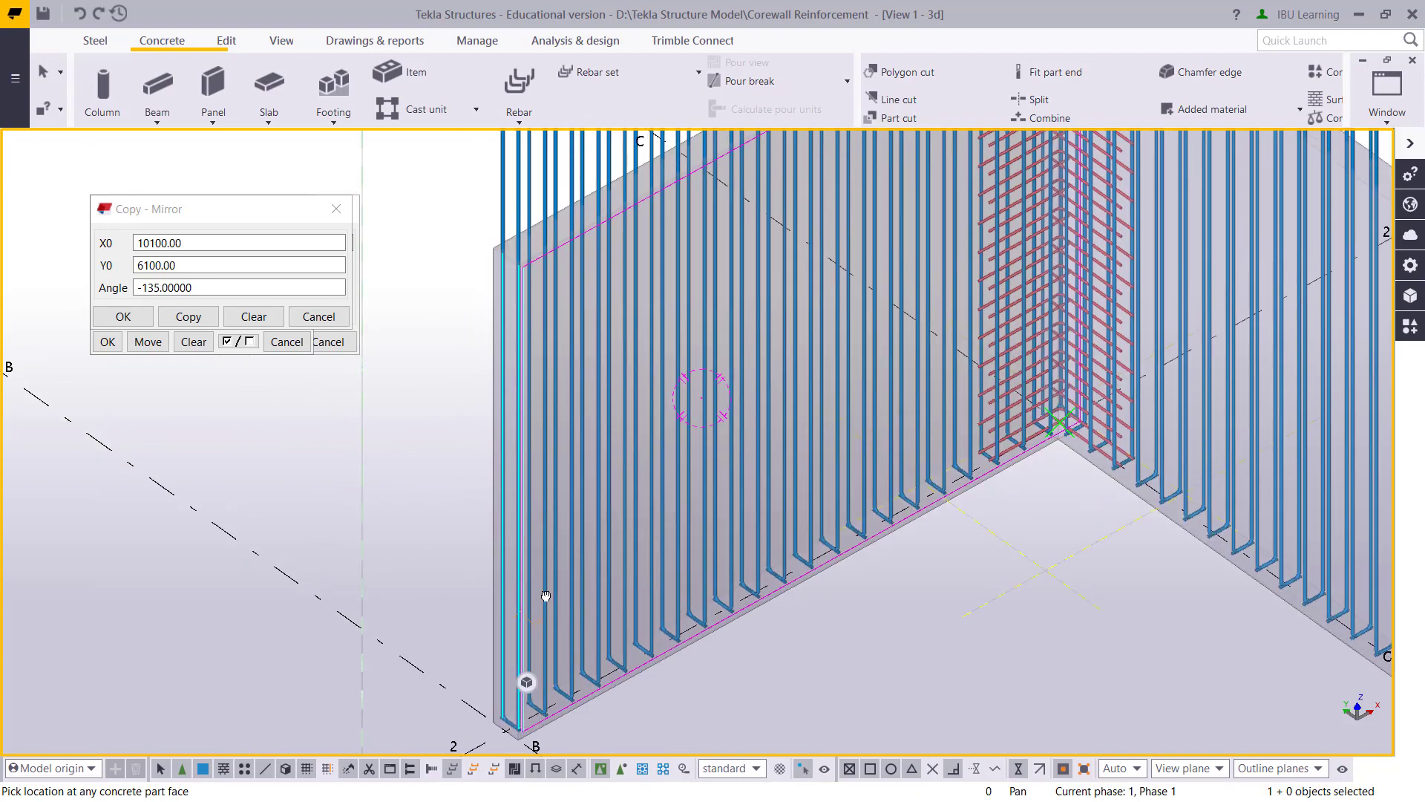
scroll(543, 590, "down", 1)
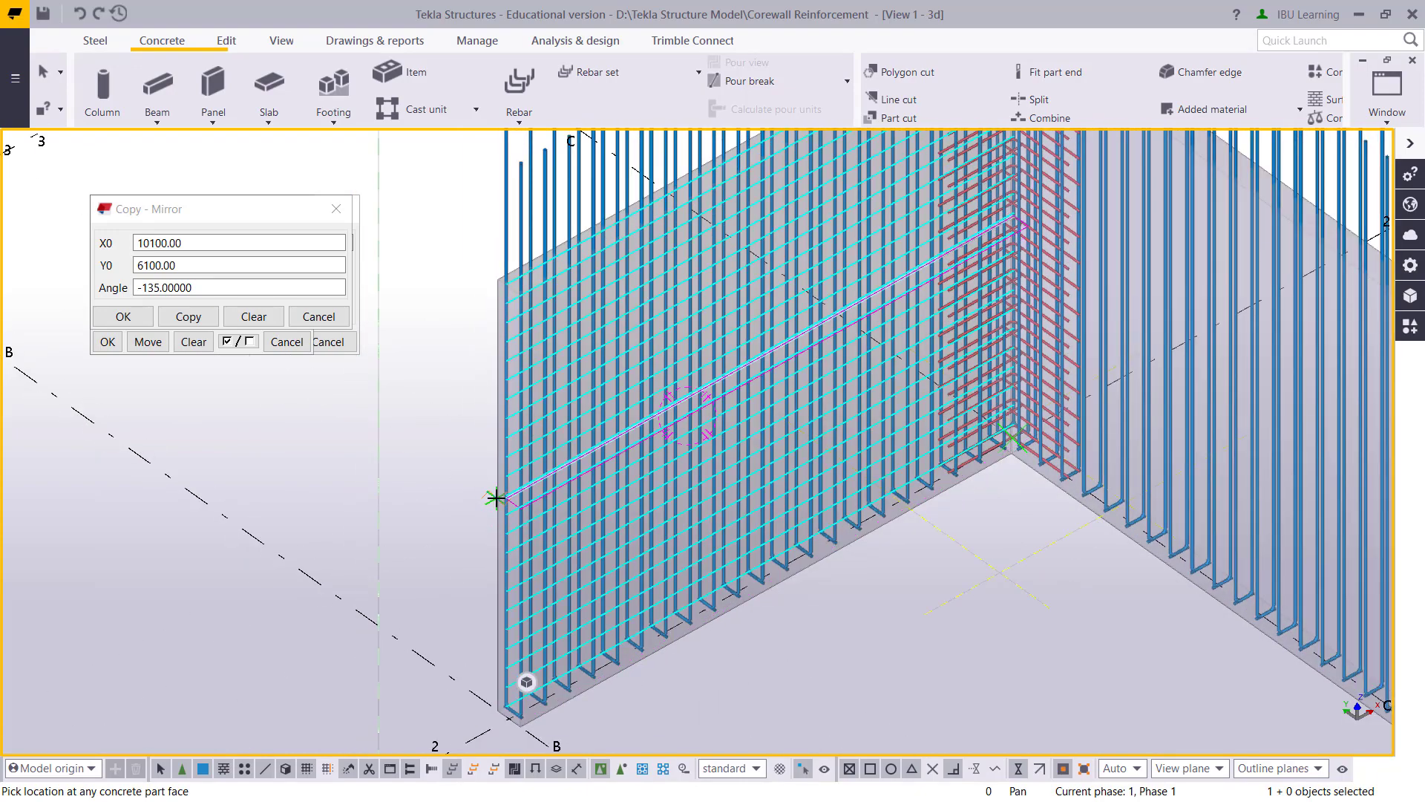
left_click(496, 500)
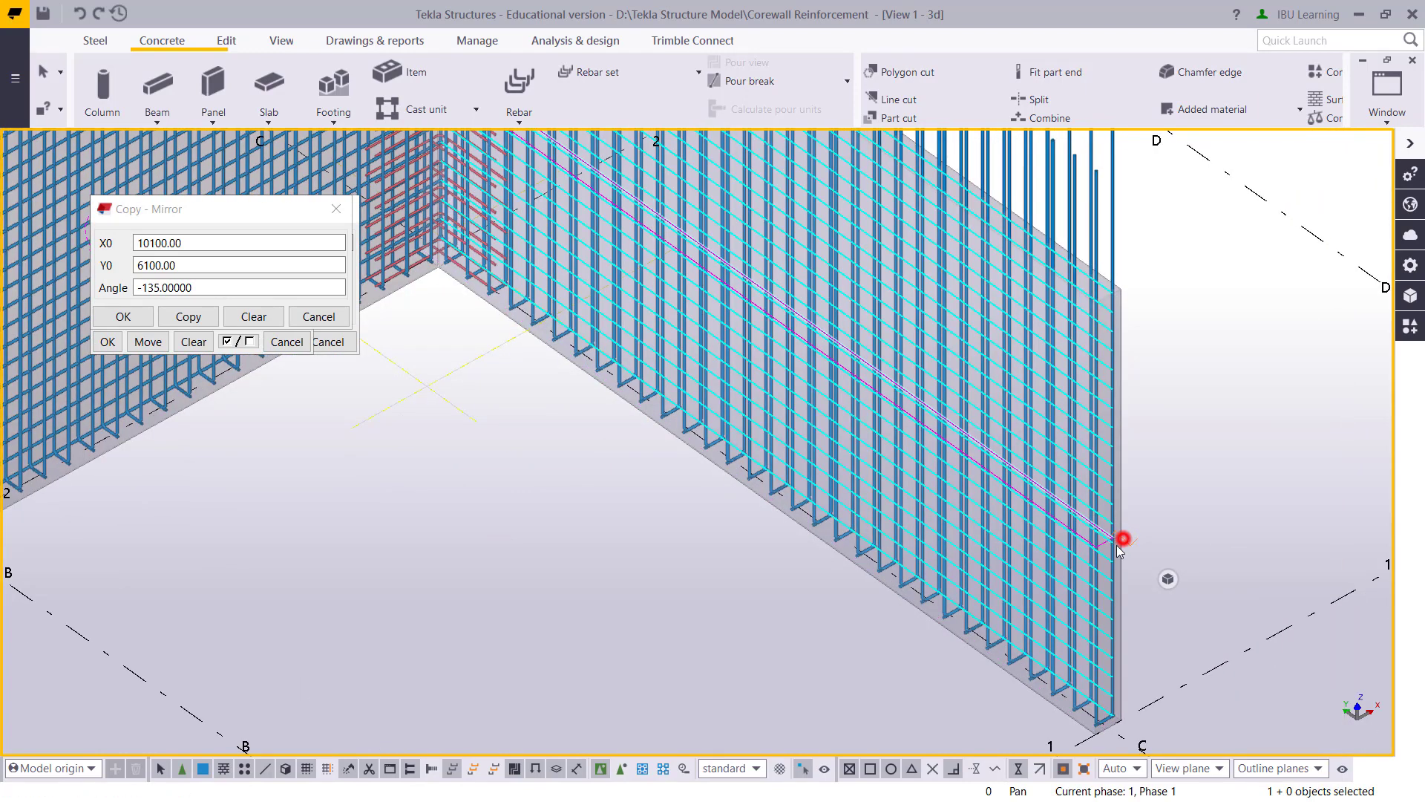
- Mirror-copy the horizontal bar group on the outer face of the grid 2 wall to its inner face, about grid line 2
scroll(1122, 539, "down", 5)
key("ctrl+p")
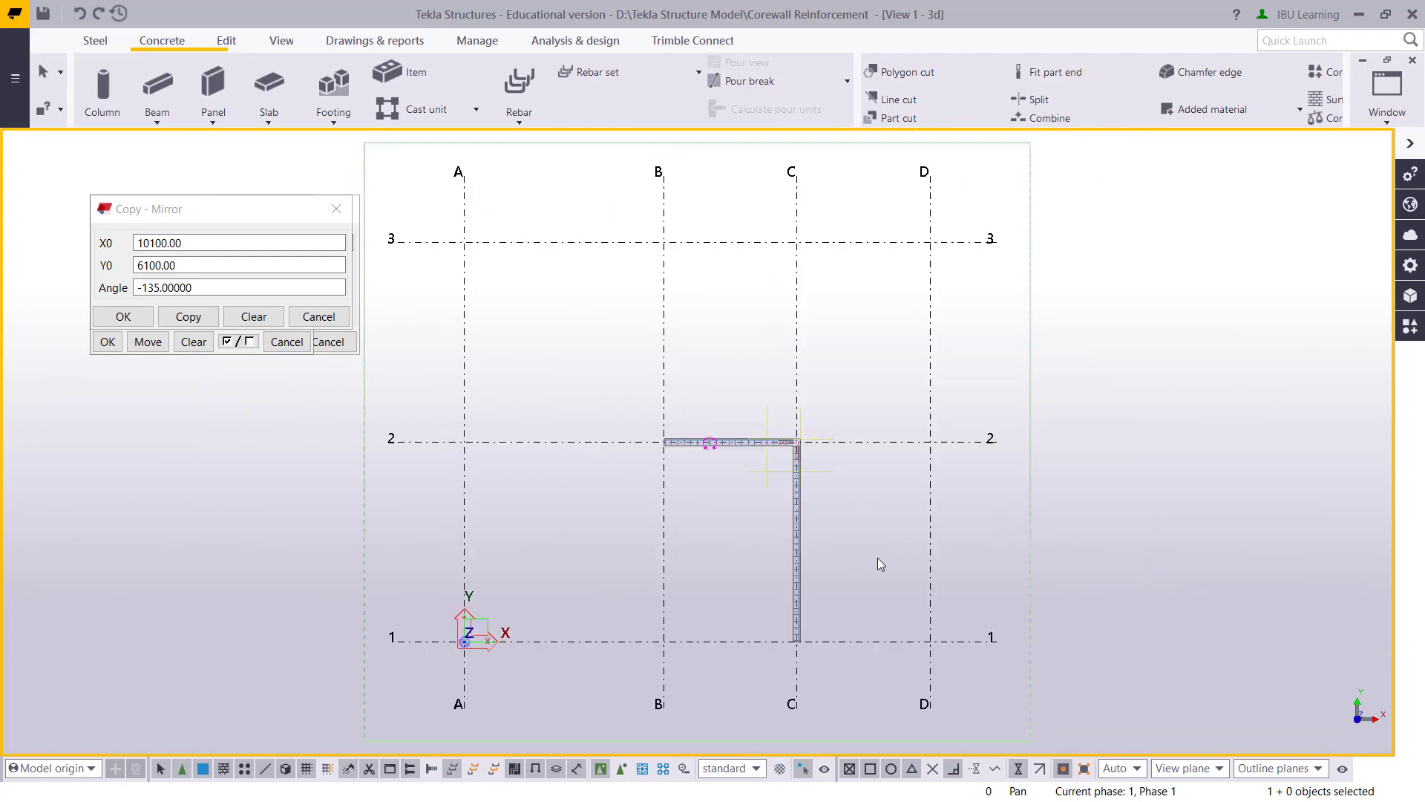
scroll(689, 460, "up", 8)
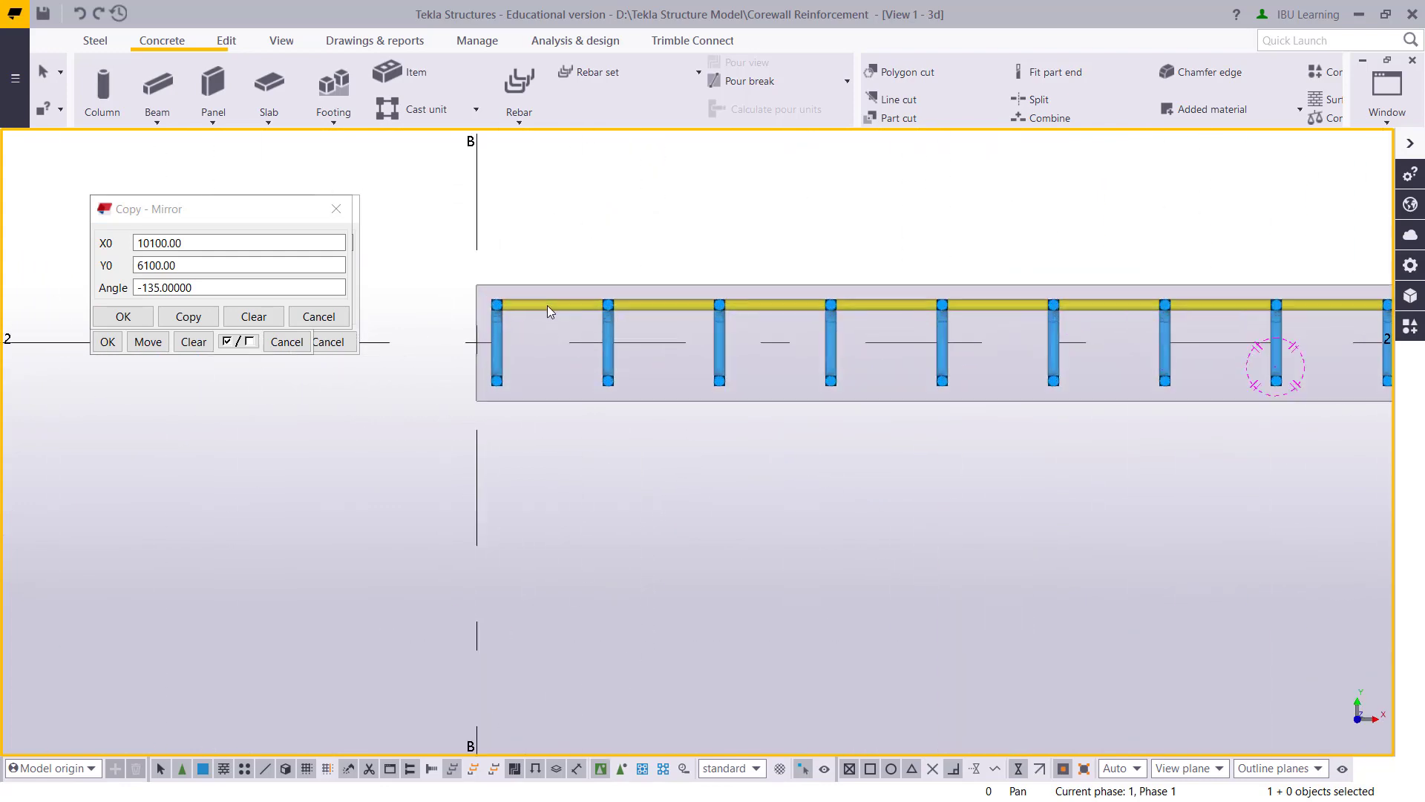
right_click(549, 301)
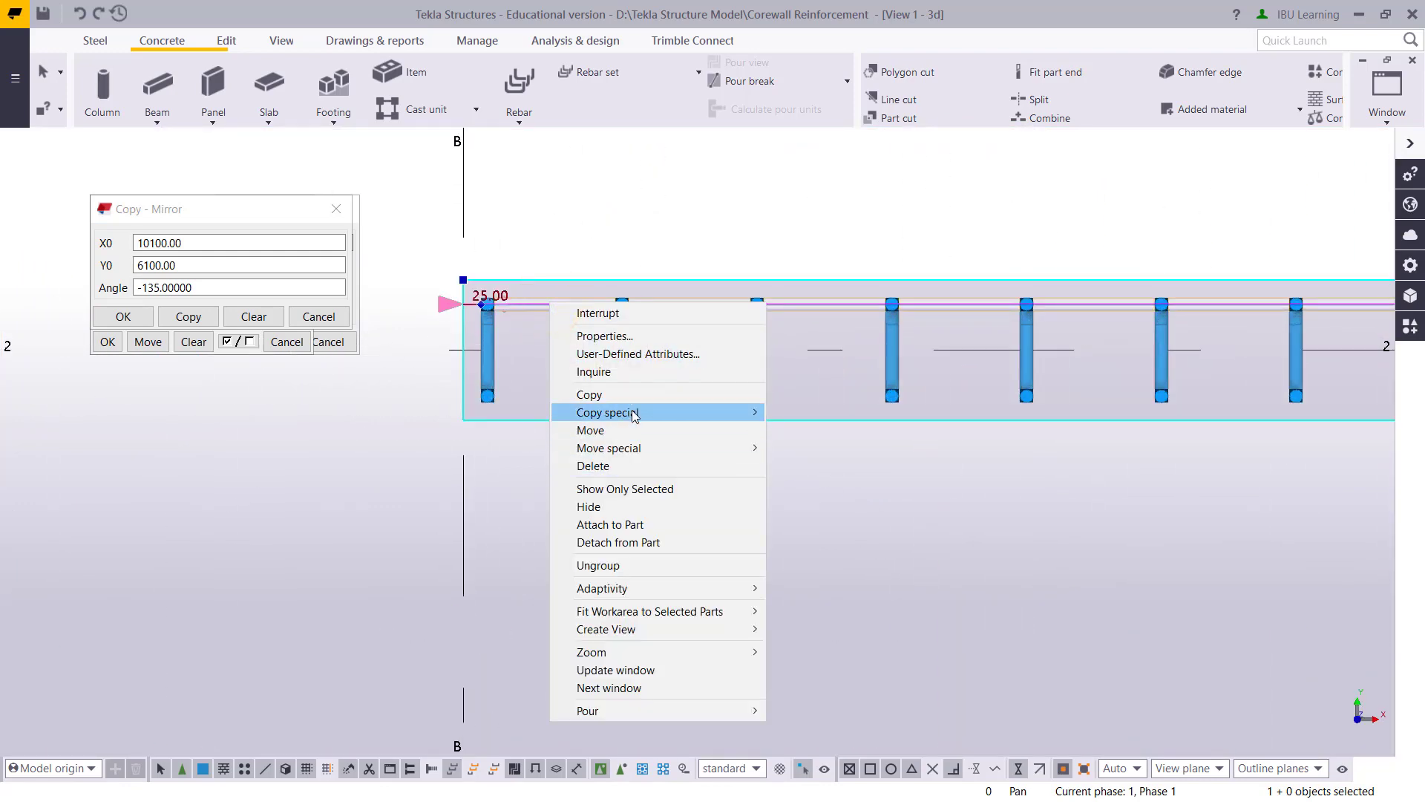
mouse_move(748, 416)
left_click(792, 445)
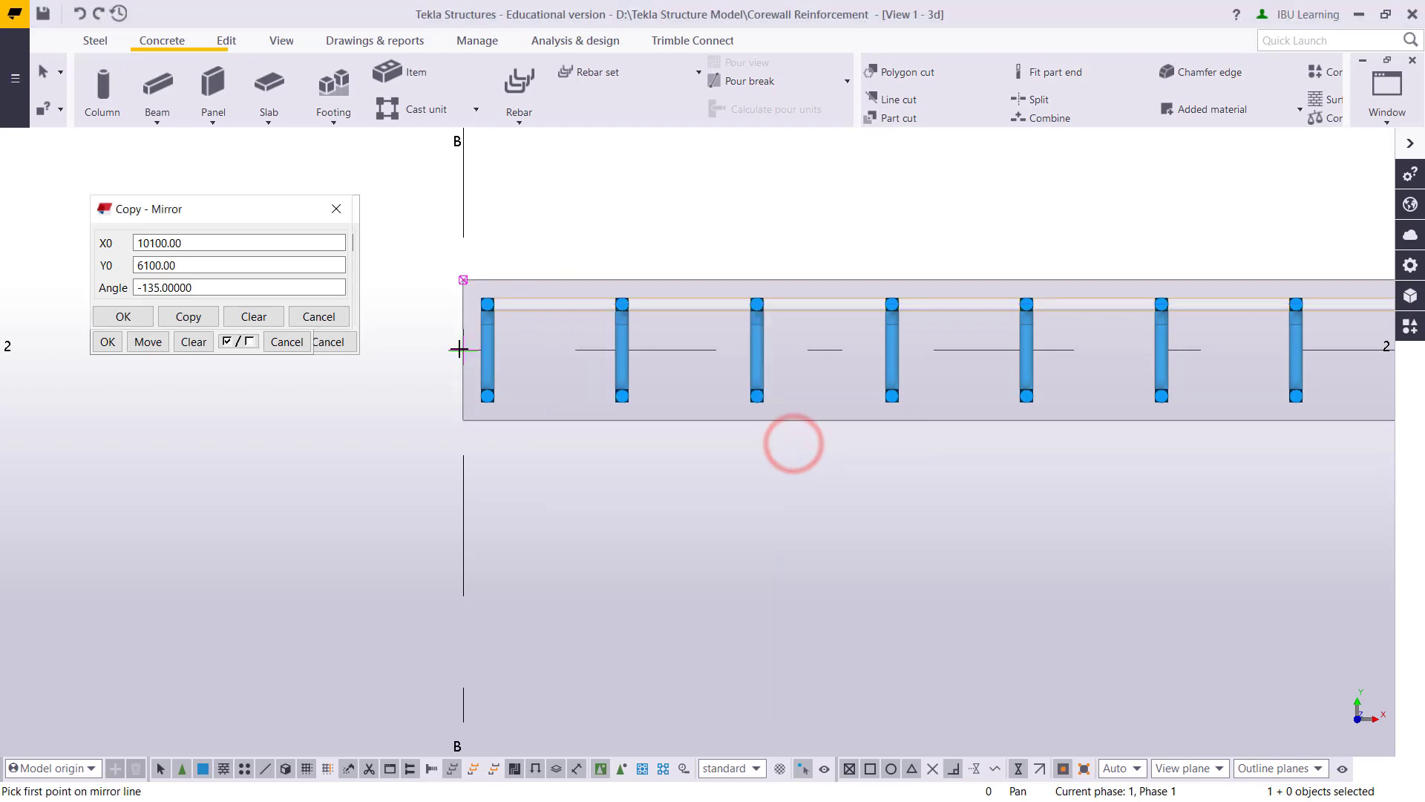
left_click(458, 349)
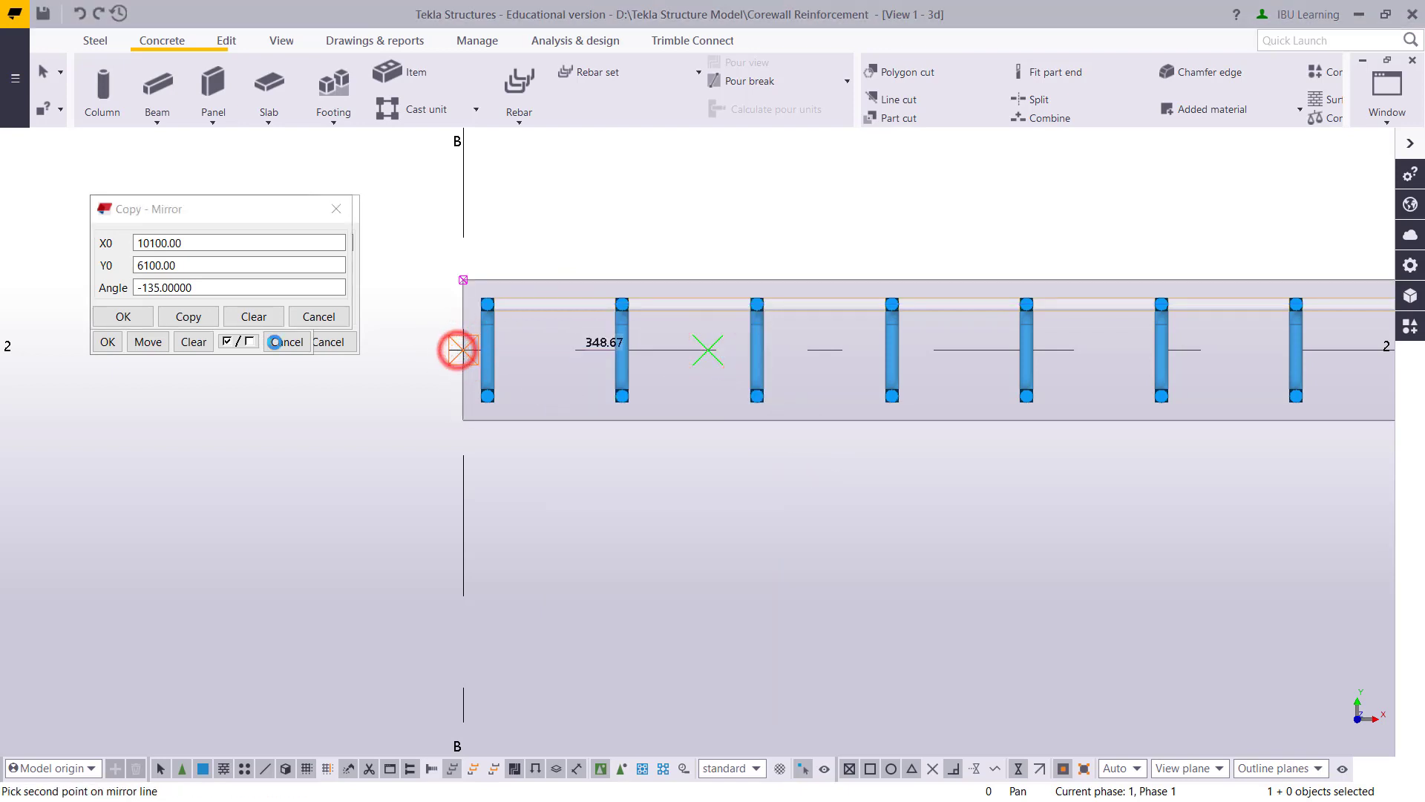
left_click(188, 317)
scroll(752, 399, "down", 3)
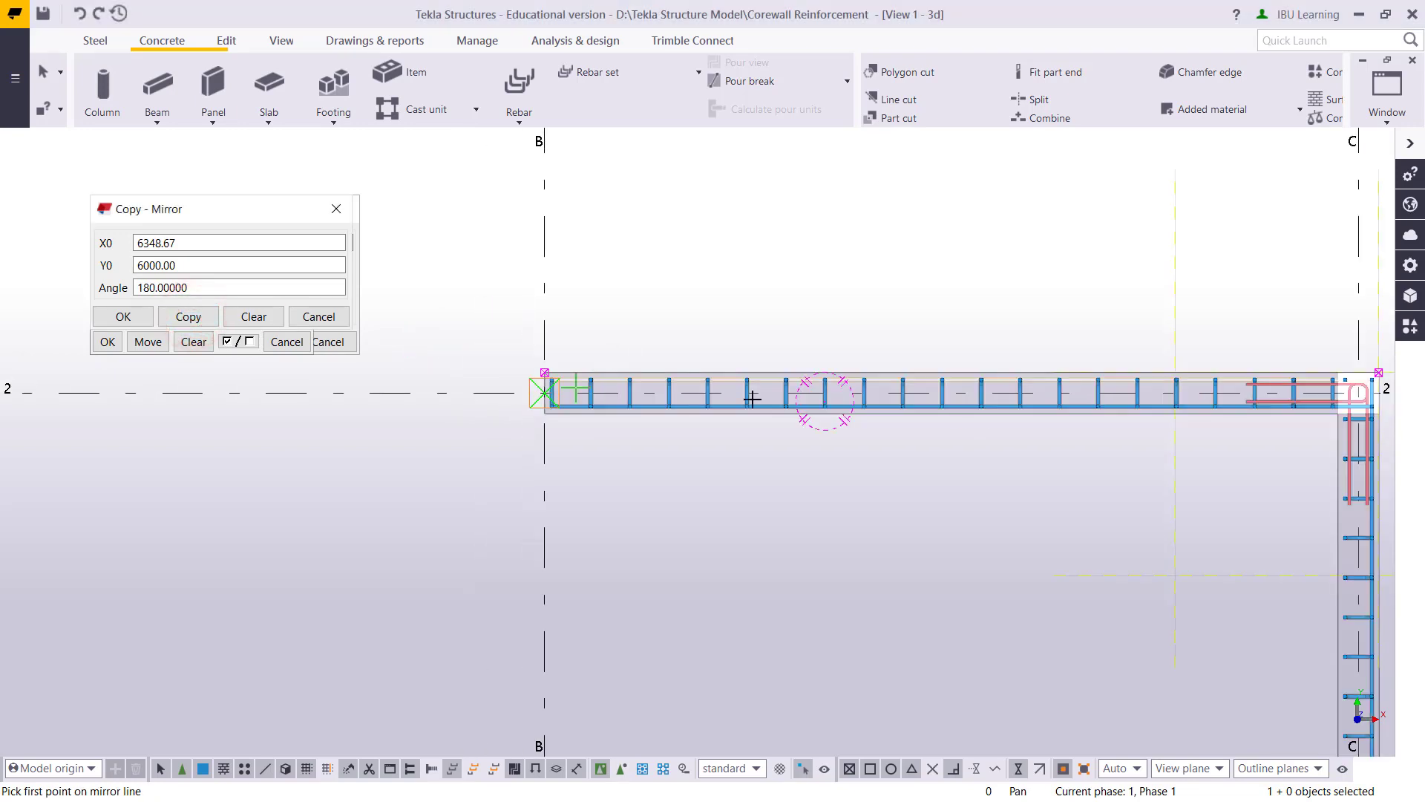
scroll(752, 399, "down", 3)
scroll(891, 451, "up", 3)
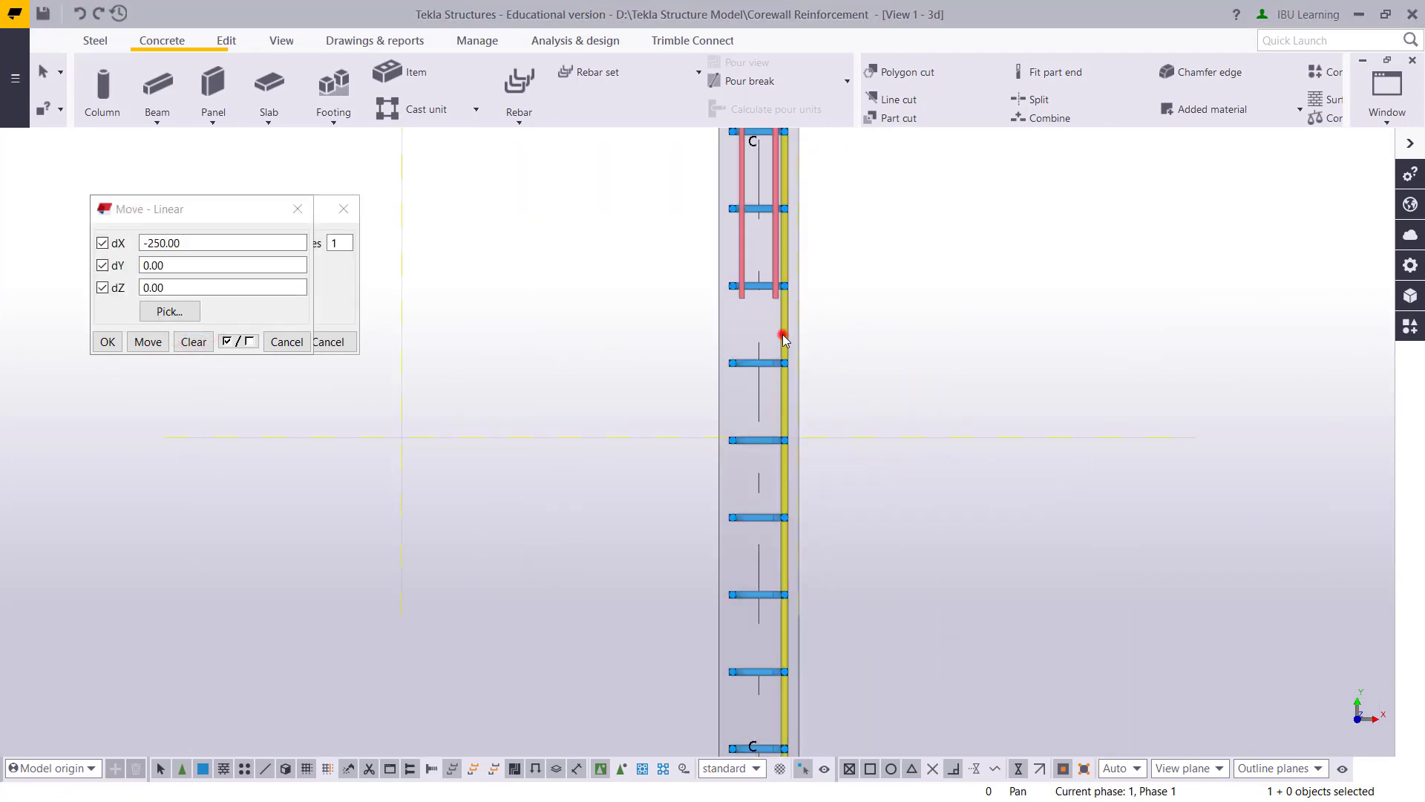
right_click(785, 339)
mouse_move(896, 450)
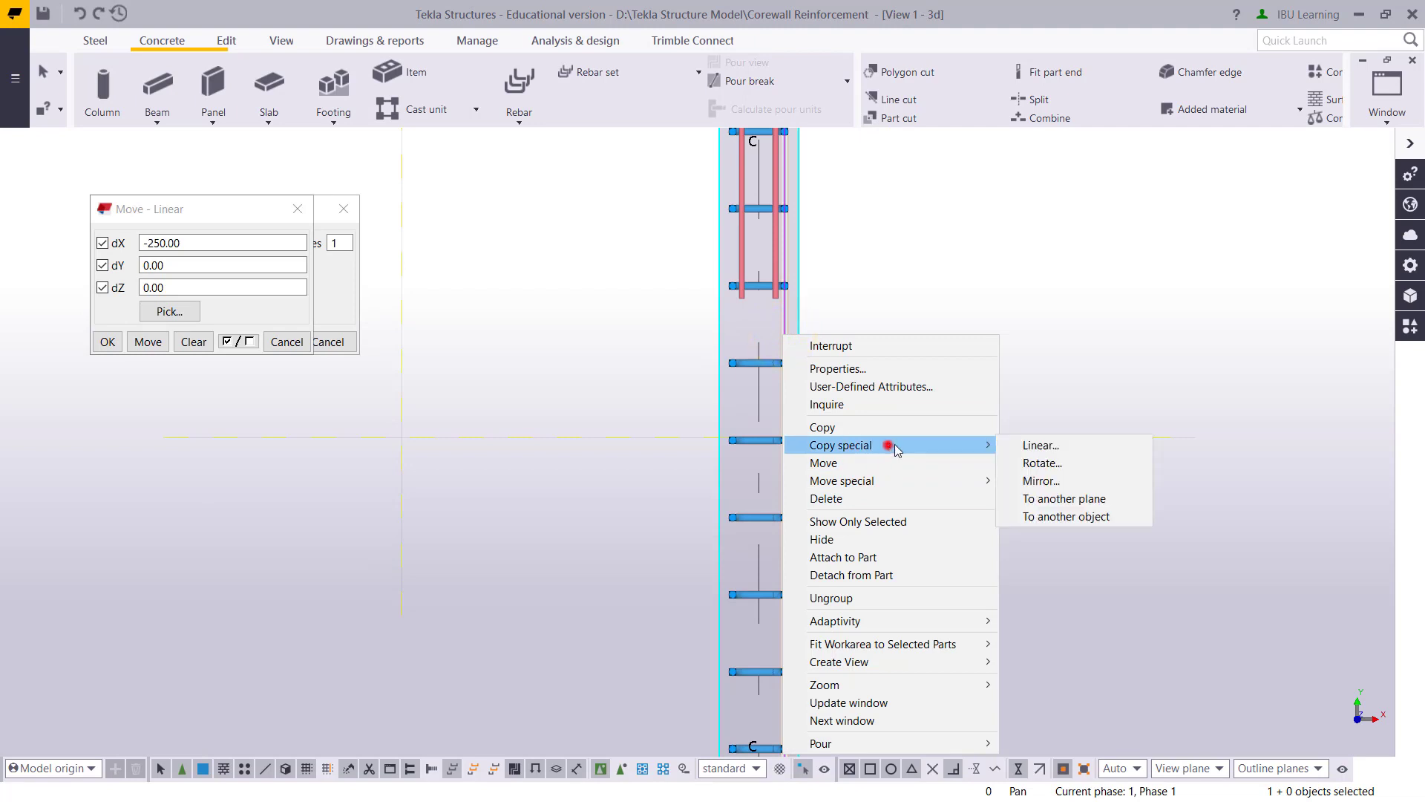
key("Escape")
key("Escape")
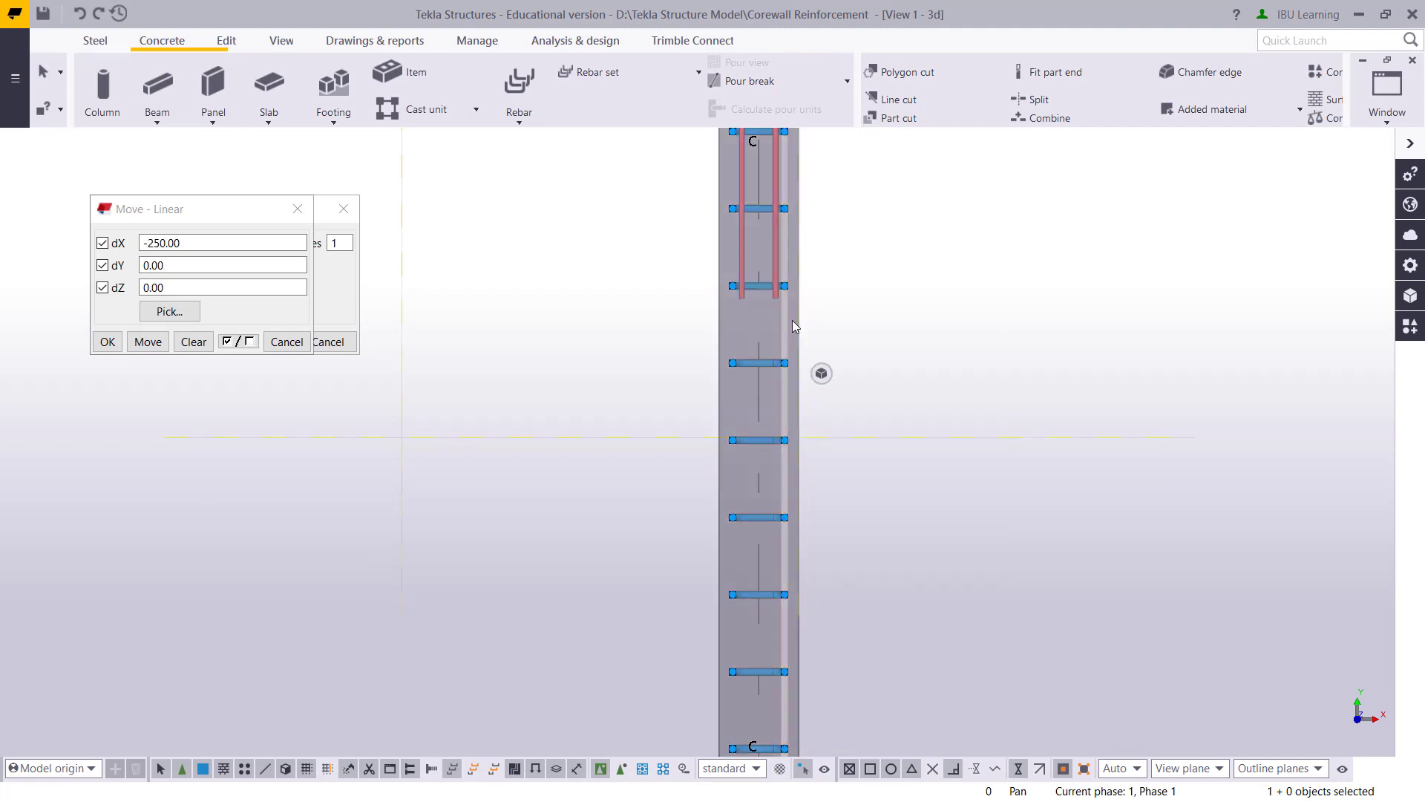
- Set the target spacing of the horizontal bar group on the grid C wall's outer face to 200 mm
double_click(781, 316)
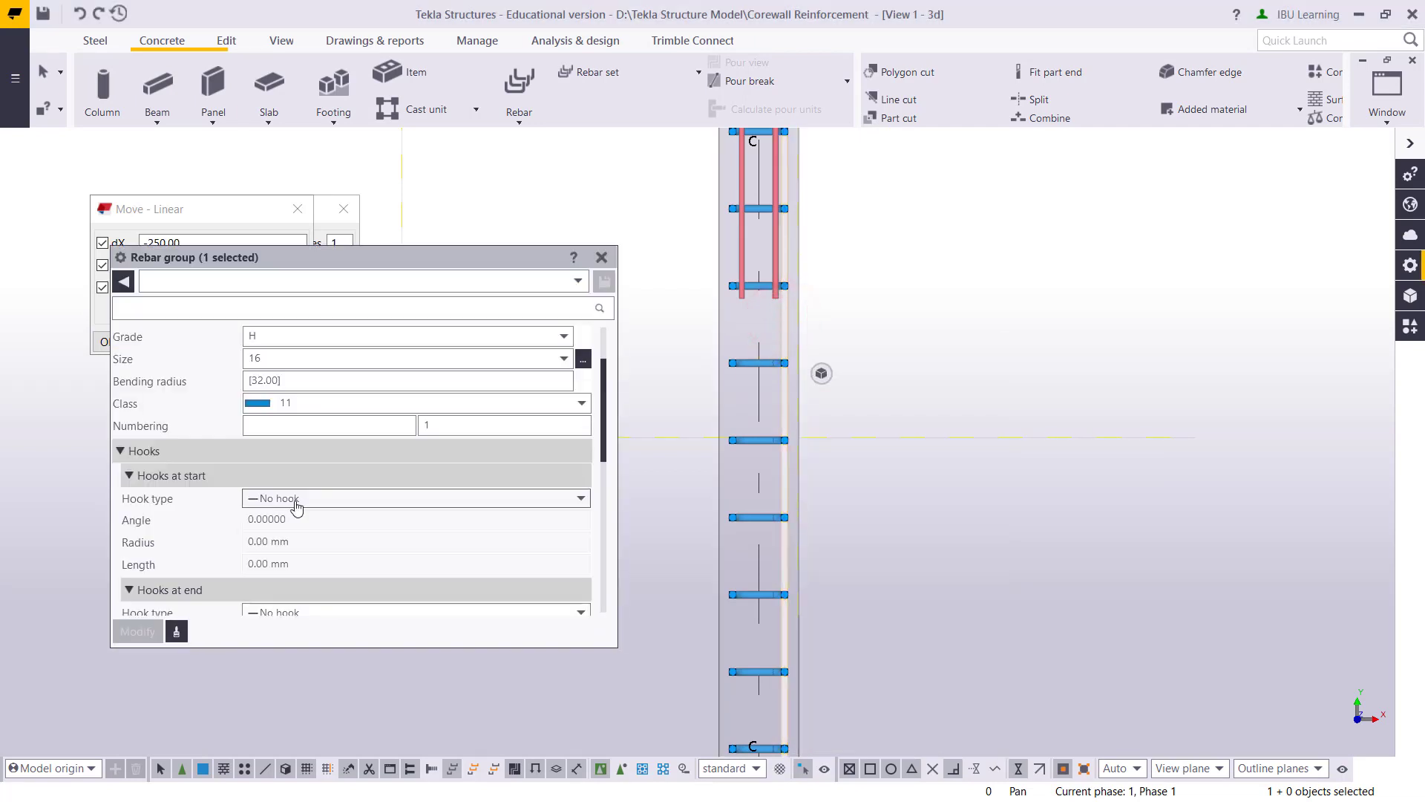
scroll(300, 553, "down", 3)
scroll(300, 578, "down", 3)
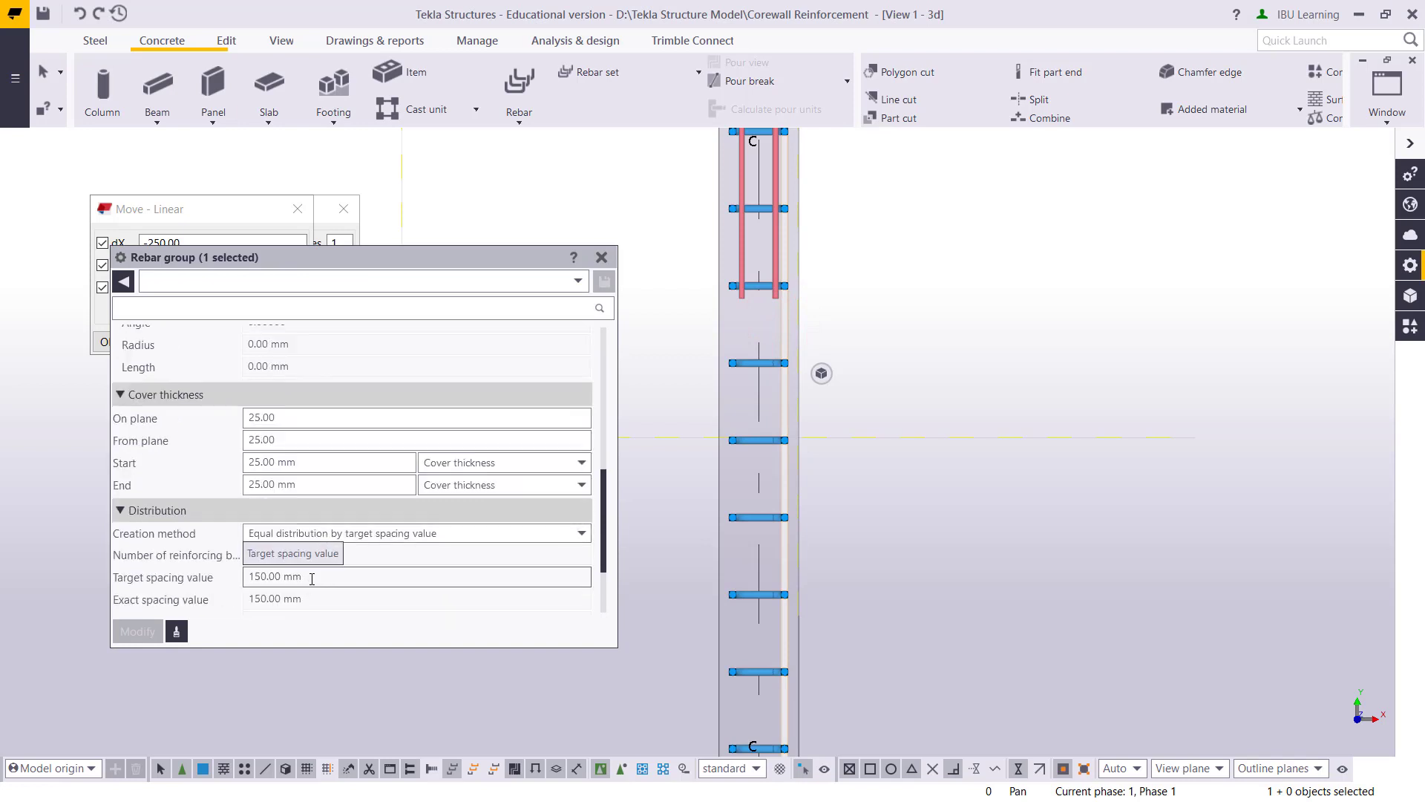
left_click(312, 581)
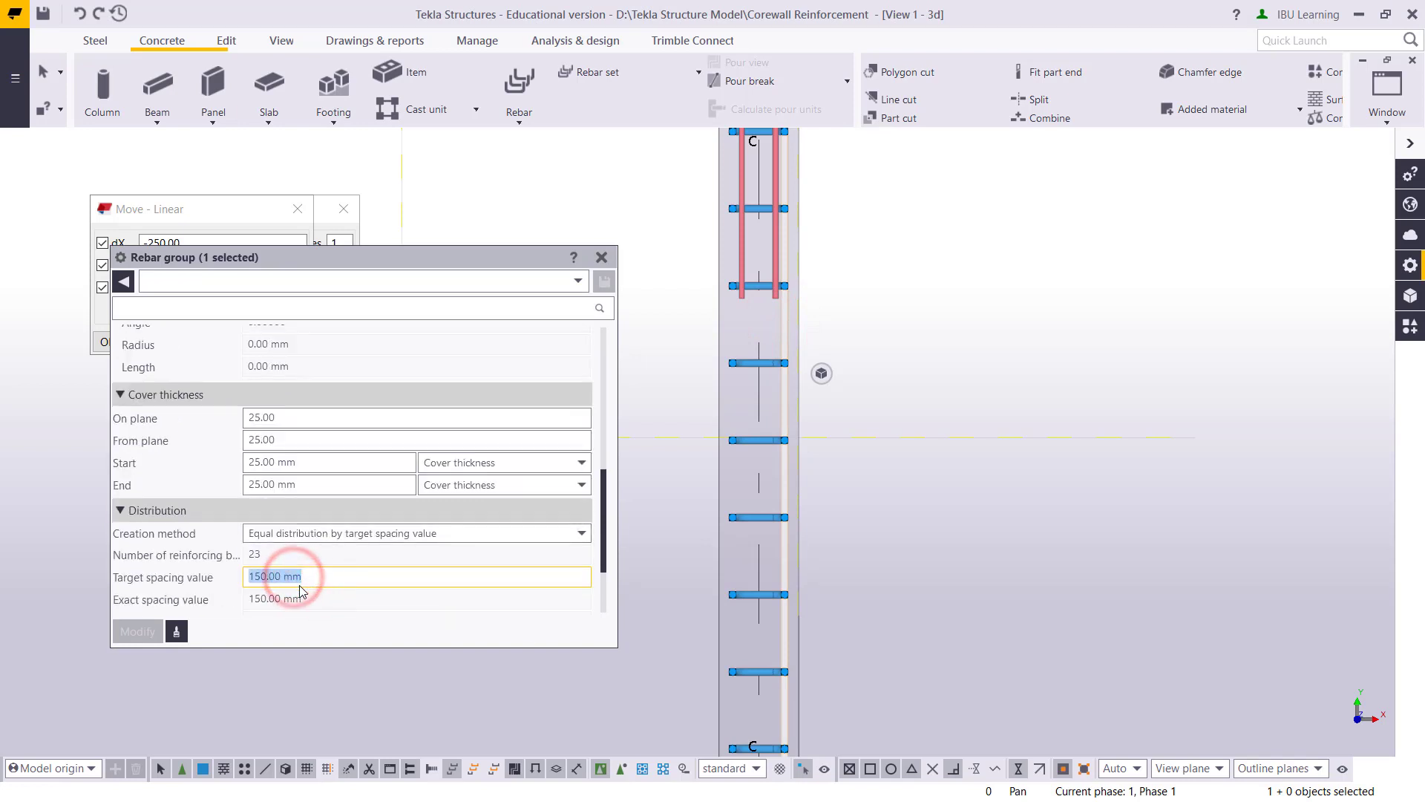
type("200")
key("Return")
- Change the class of the grid C wall's horizontal bar group to 4
scroll(312, 430, "up", 5)
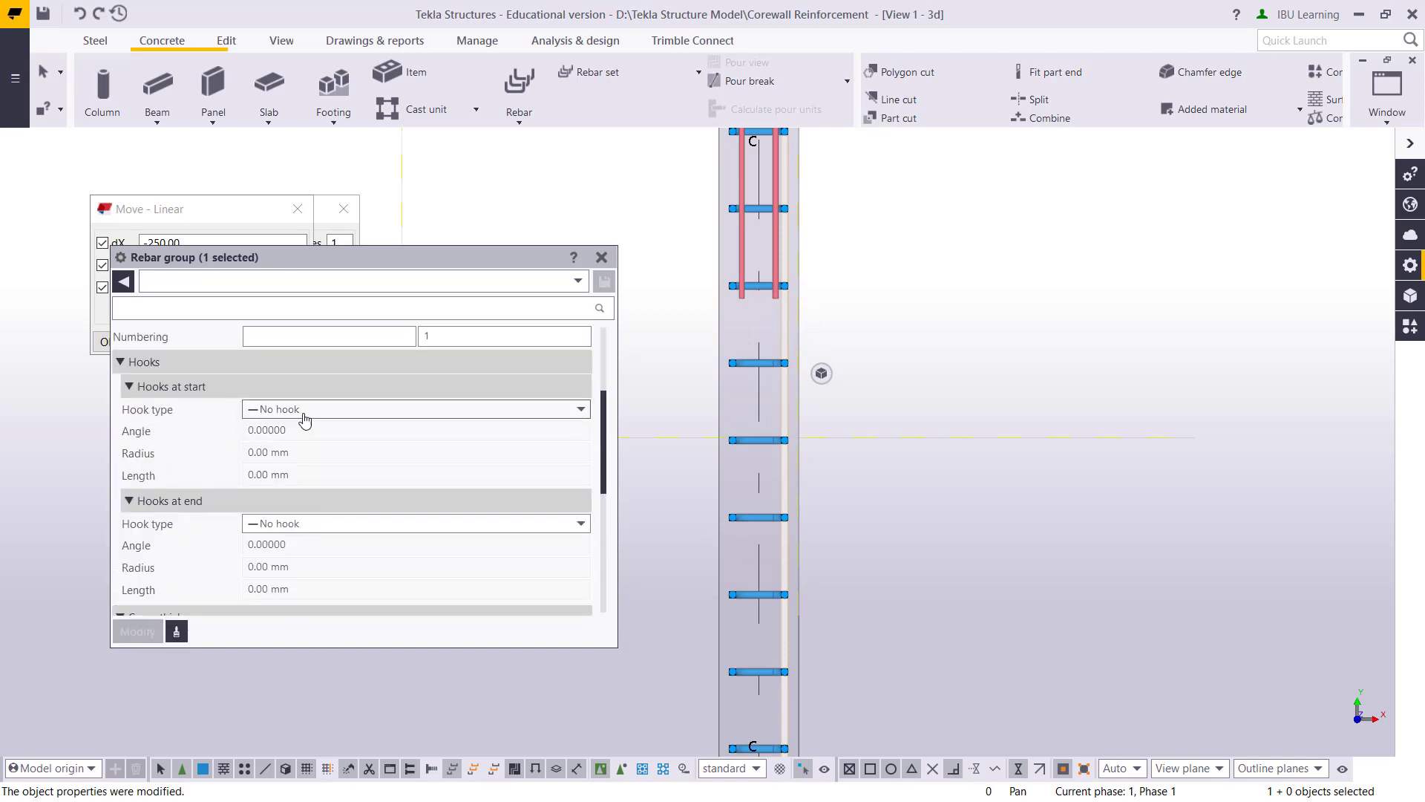
scroll(304, 419, "up", 3)
left_click(286, 447)
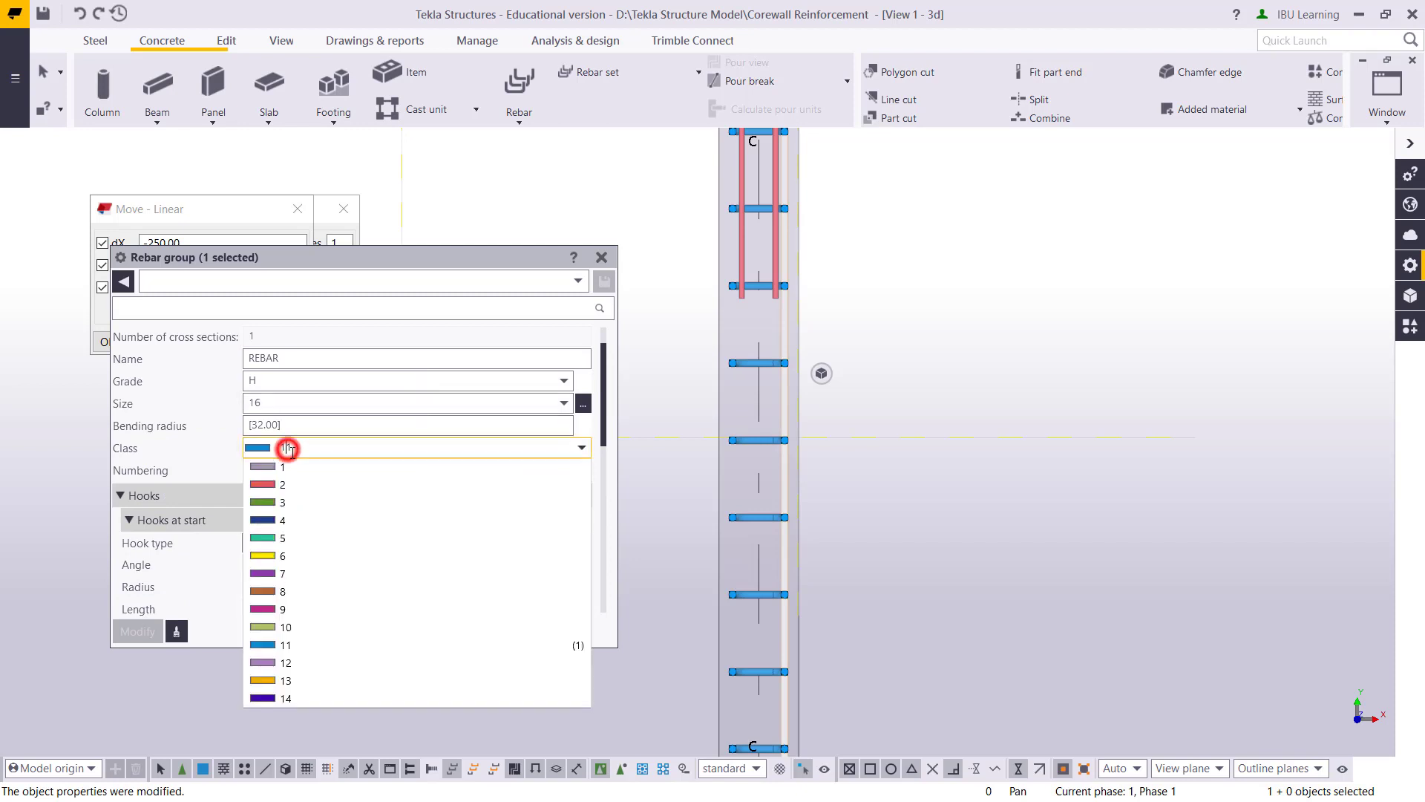
left_click(282, 519)
left_click(148, 630)
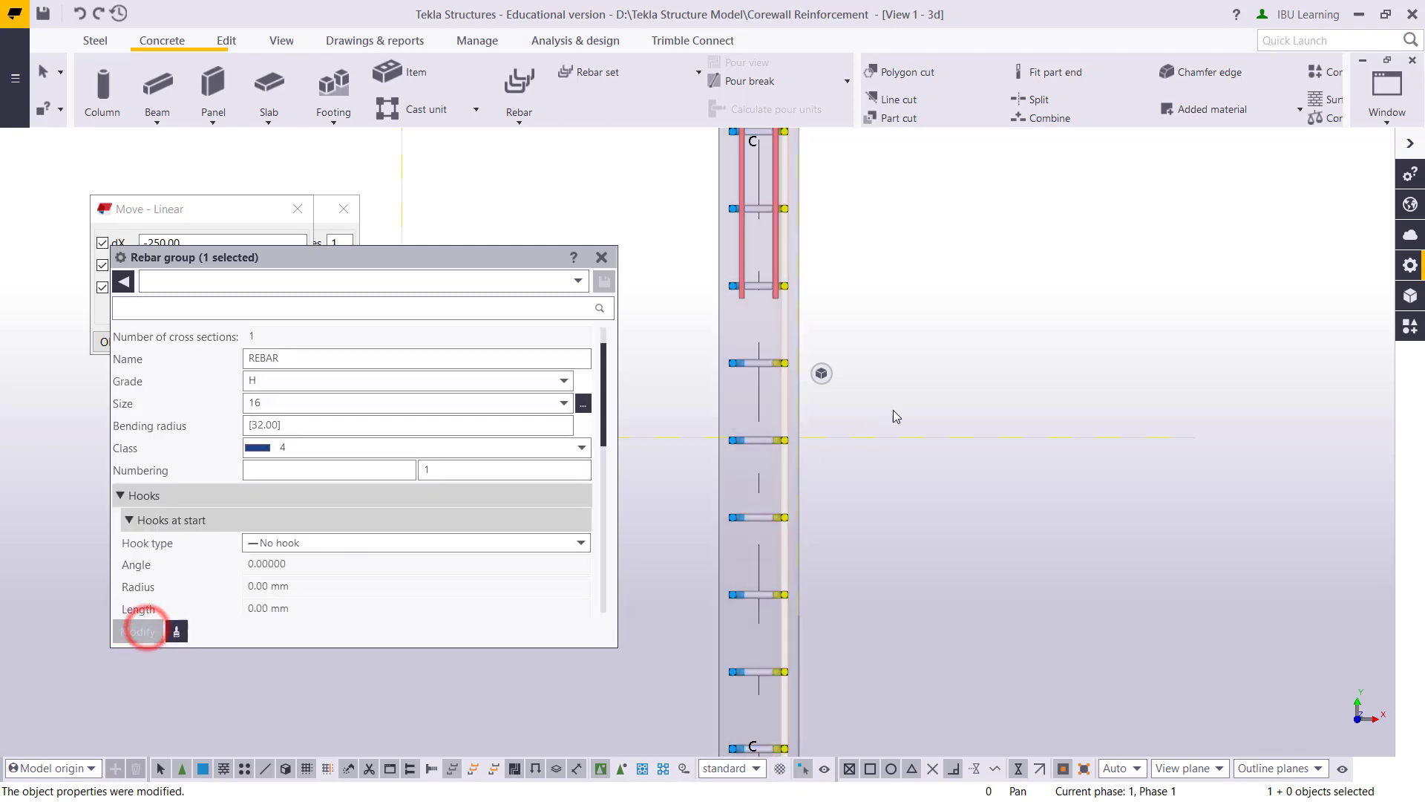
- Set the target spacing of the horizontal bar group on the grid 2 wall's outer face to 200 mm
scroll(893, 410, "down", 3)
middle_click_drag(975, 464, 1046, 448)
left_click_drag(1046, 448, 1213, 454)
scroll(945, 336, "up", 3)
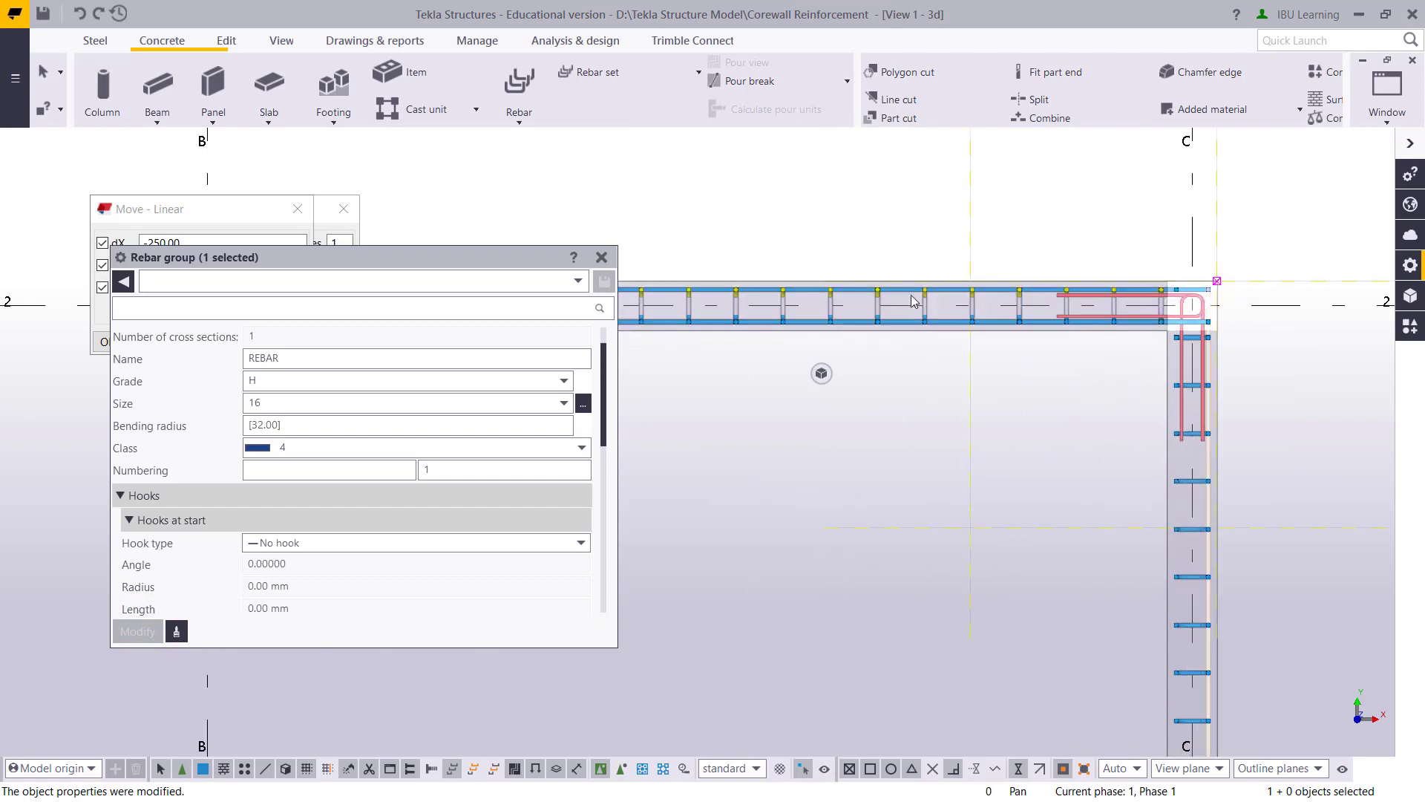
left_click(907, 295)
left_click(175, 631)
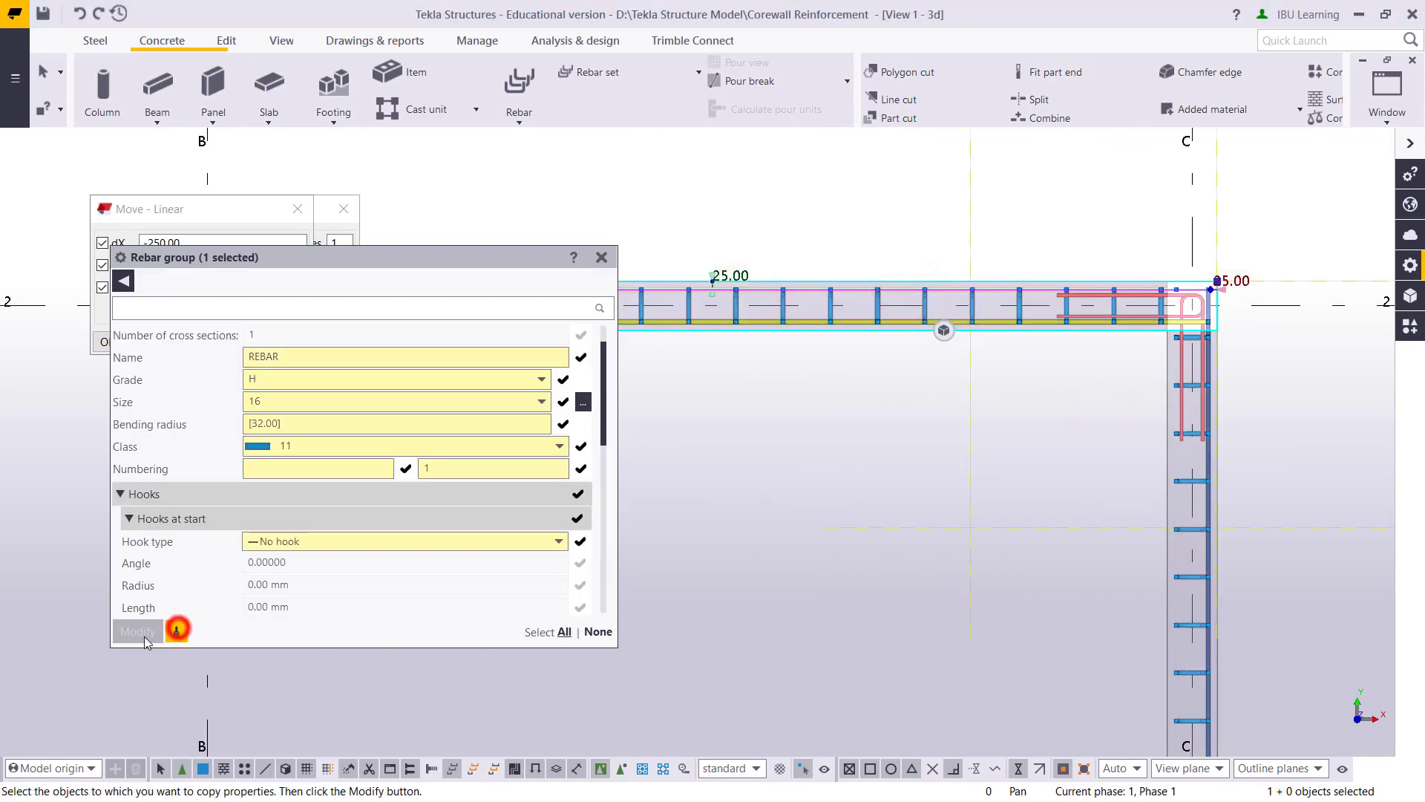
scroll(302, 441, "up", 1)
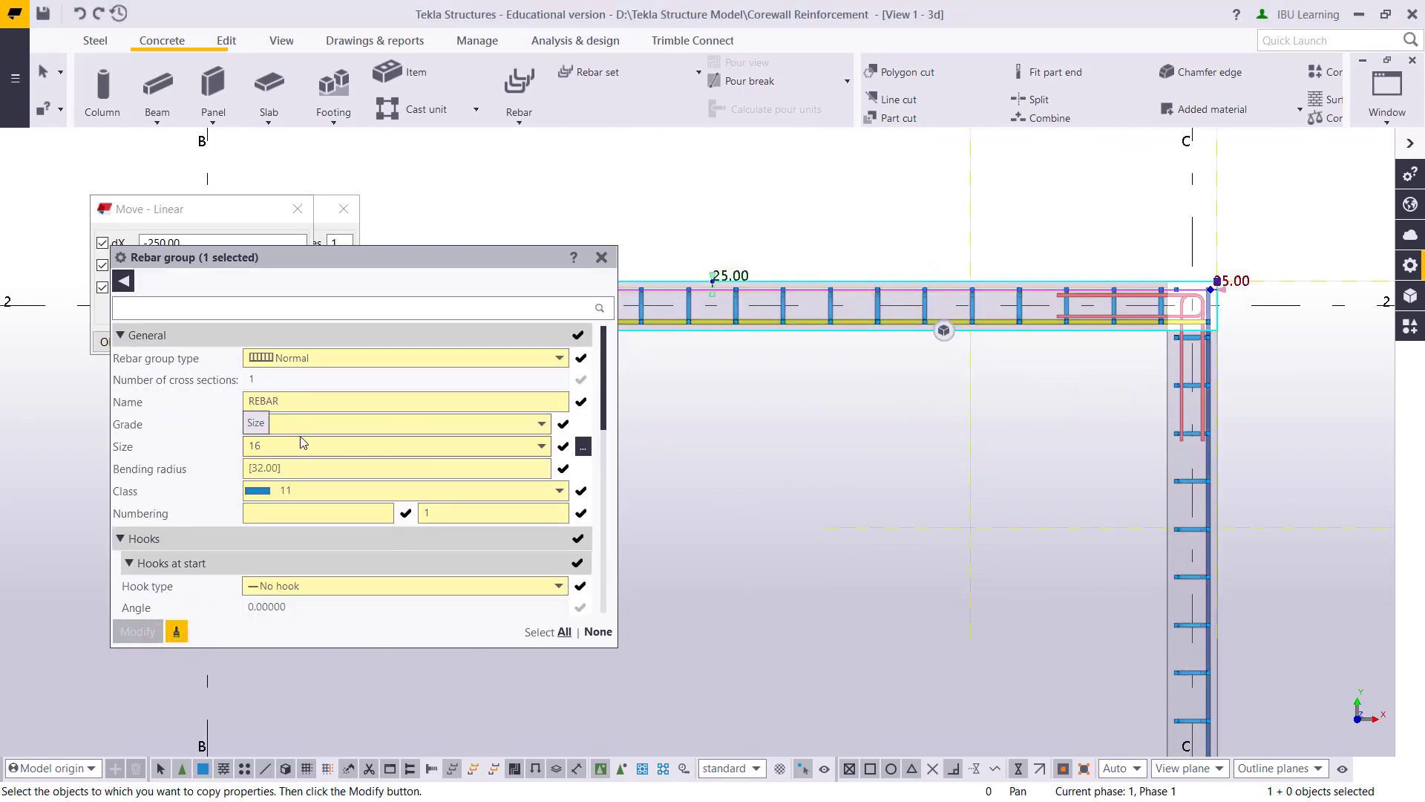
scroll(305, 453, "down", 5)
scroll(312, 504, "down", 1)
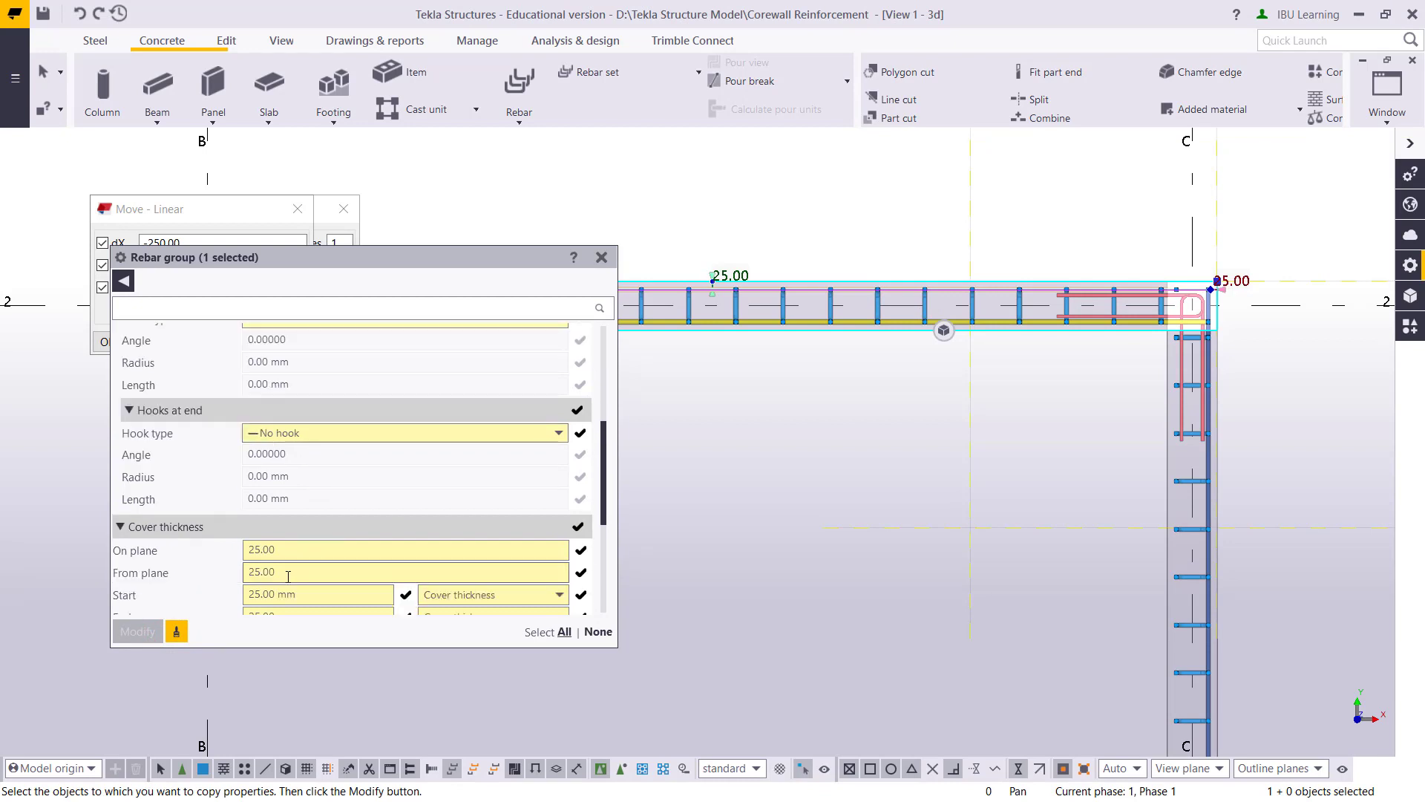
scroll(297, 564, "down", 4)
type("200")
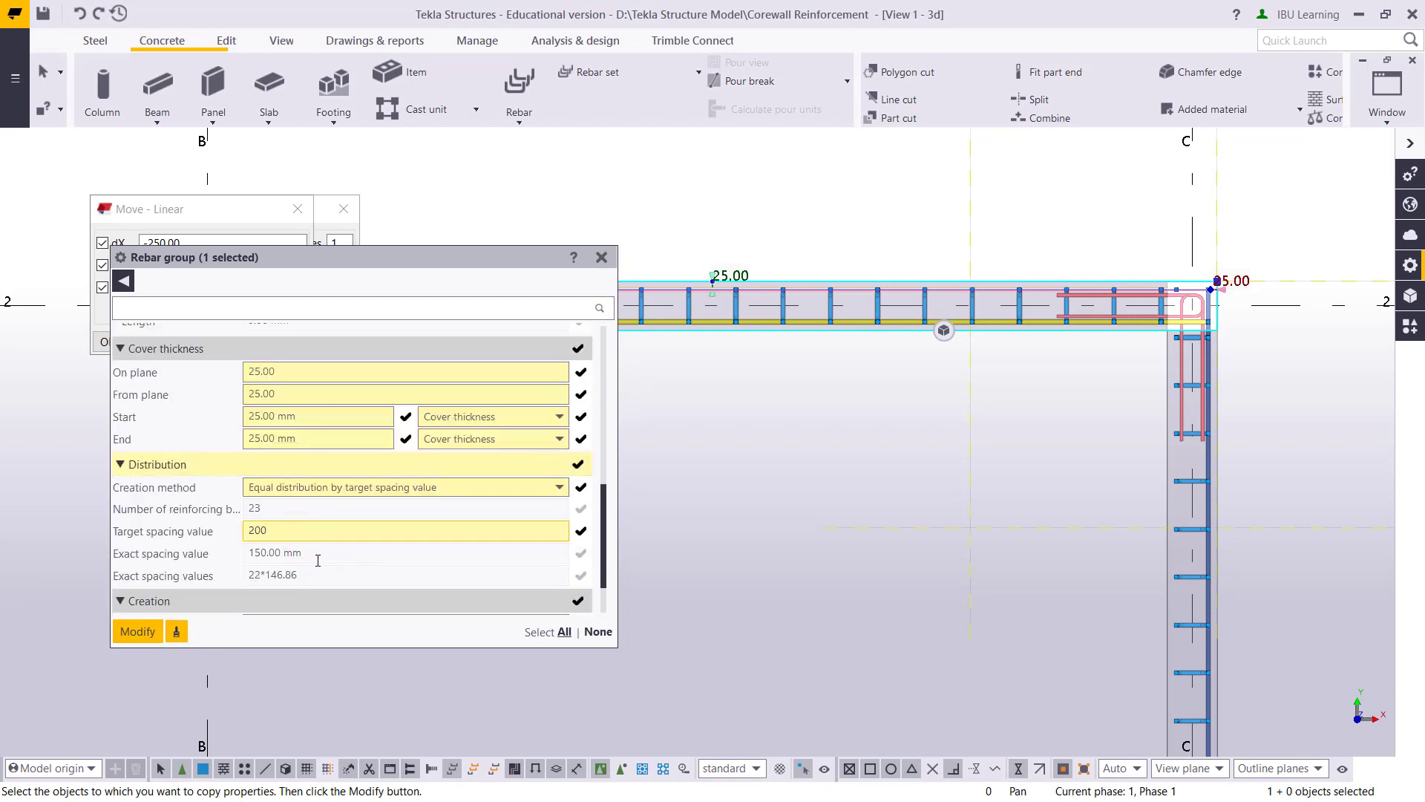
scroll(317, 560, "down", 2)
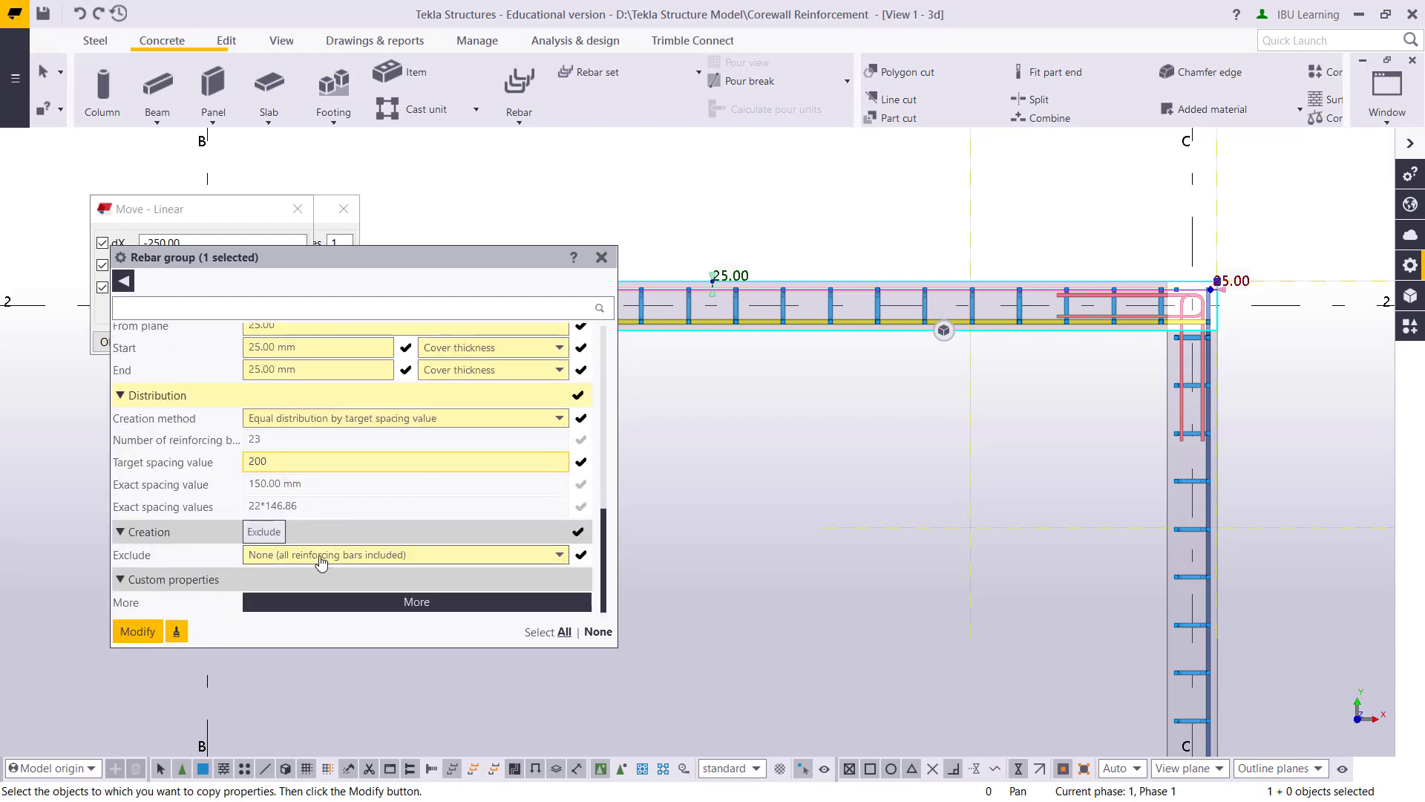
scroll(323, 534, "up", 5)
left_click(137, 632)
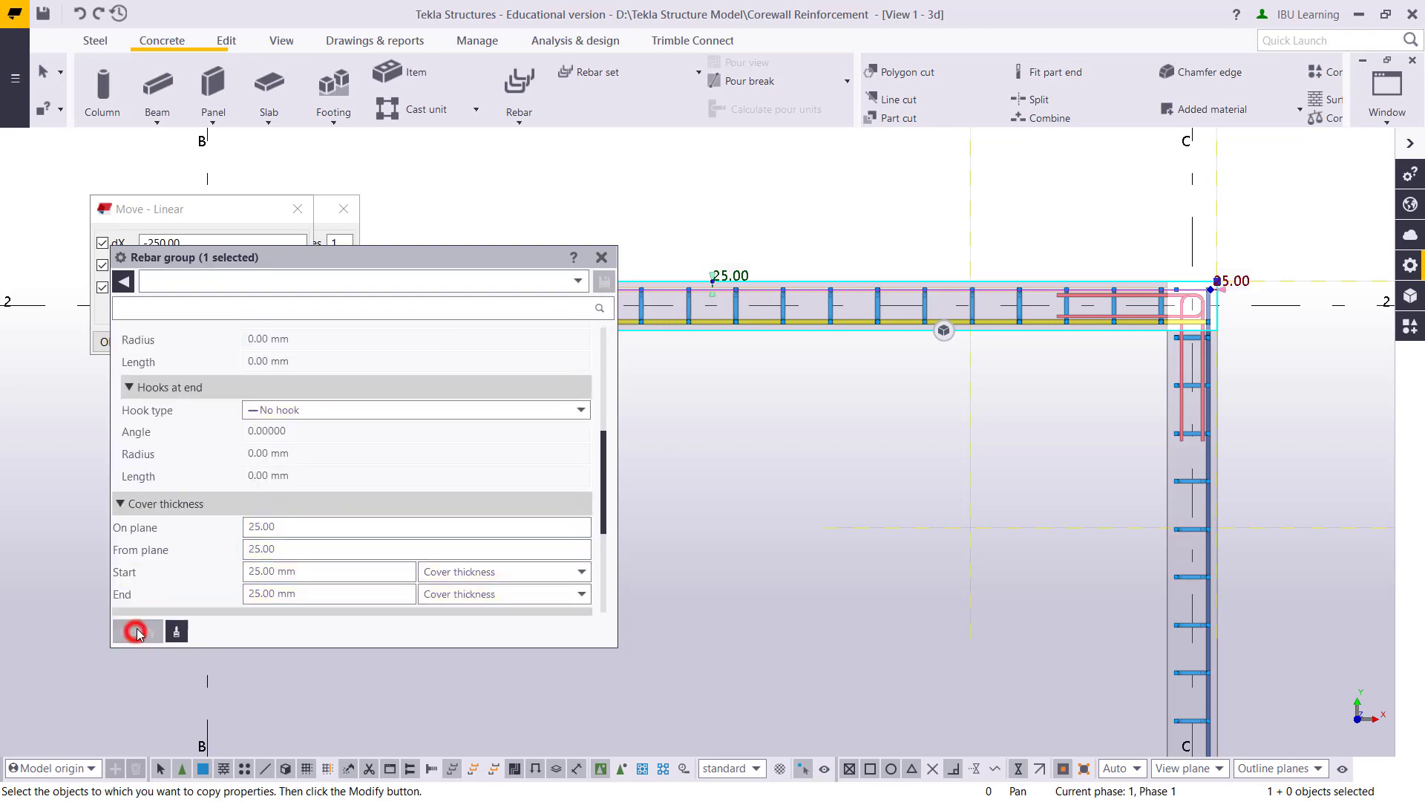
- Change the class of the outer horizontal bar group in the grid 2 wall to 4
scroll(305, 469, "up", 6)
left_click(298, 422)
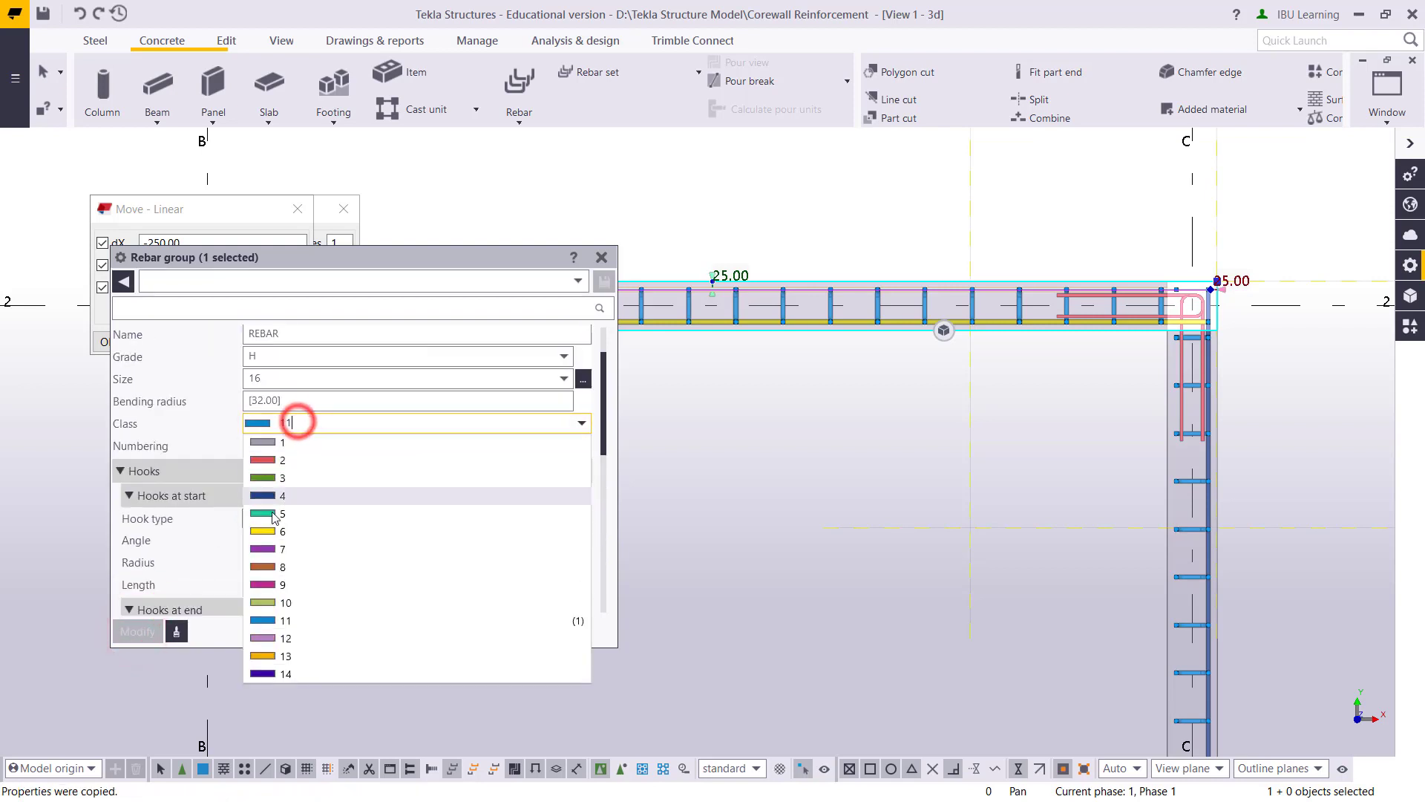
left_click(279, 497)
left_click(133, 629)
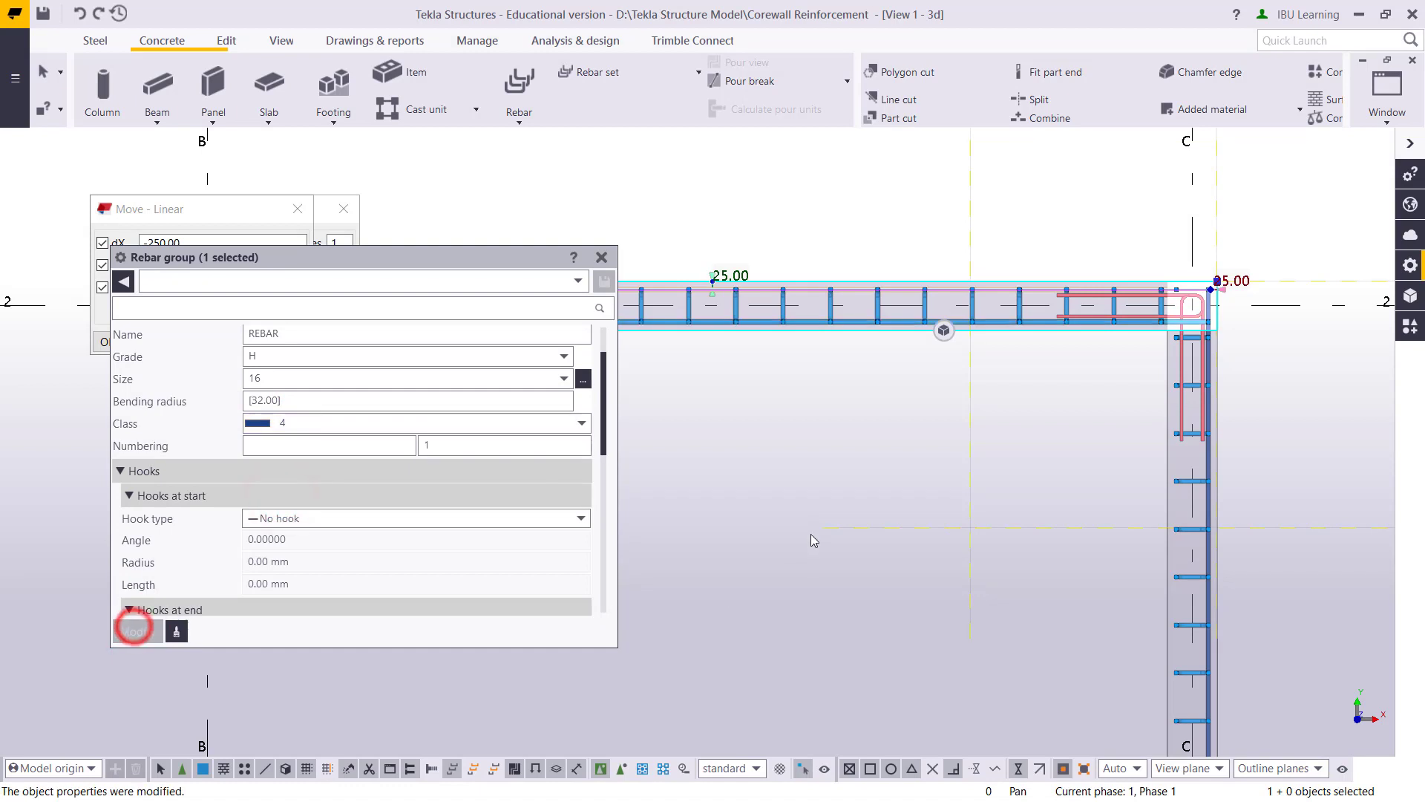
left_click(823, 499)
- Delete the mirrored class 11 horizontal bar group from the inner face of the grid 2 wall
middle_click_drag(871, 368, 1026, 505)
scroll(961, 438, "up", 3)
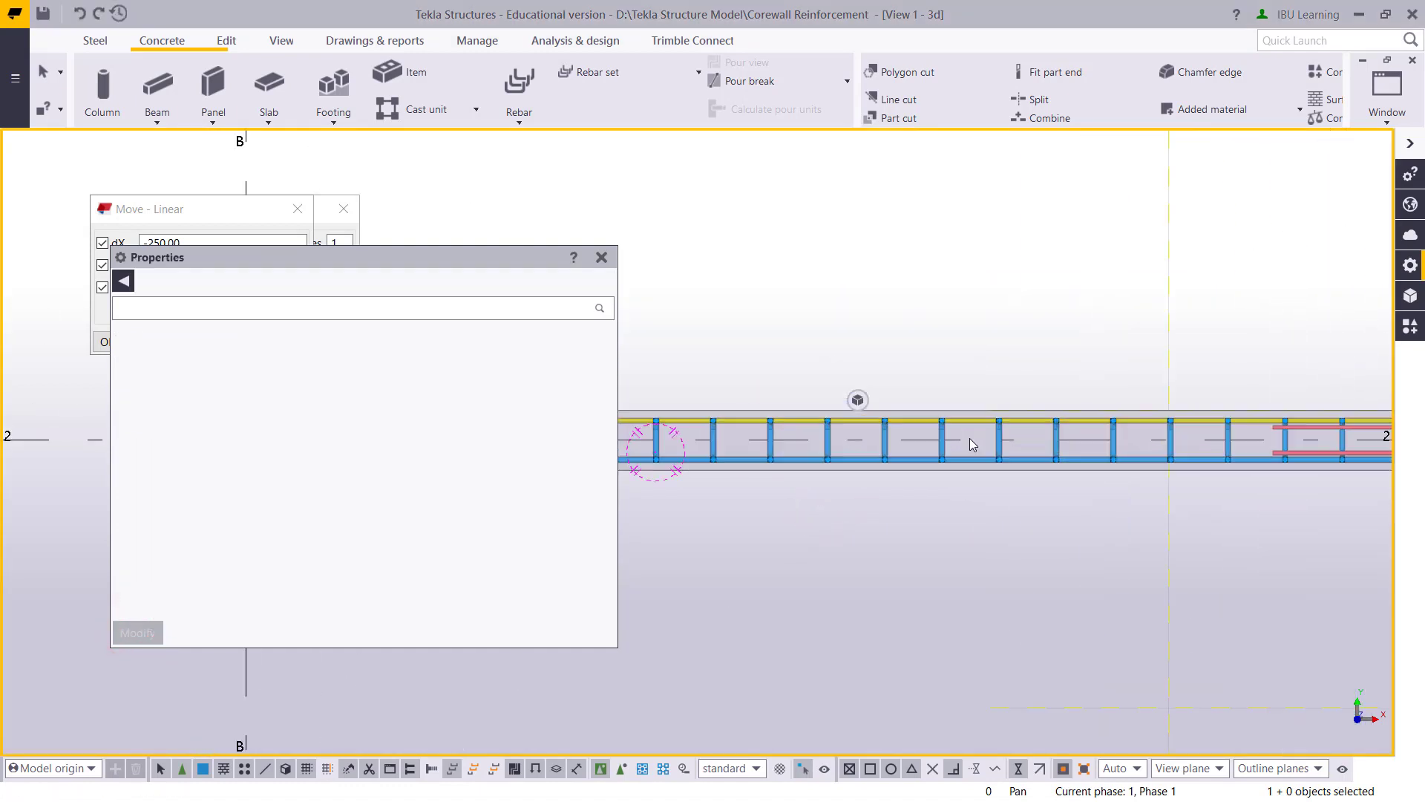
left_click(962, 475)
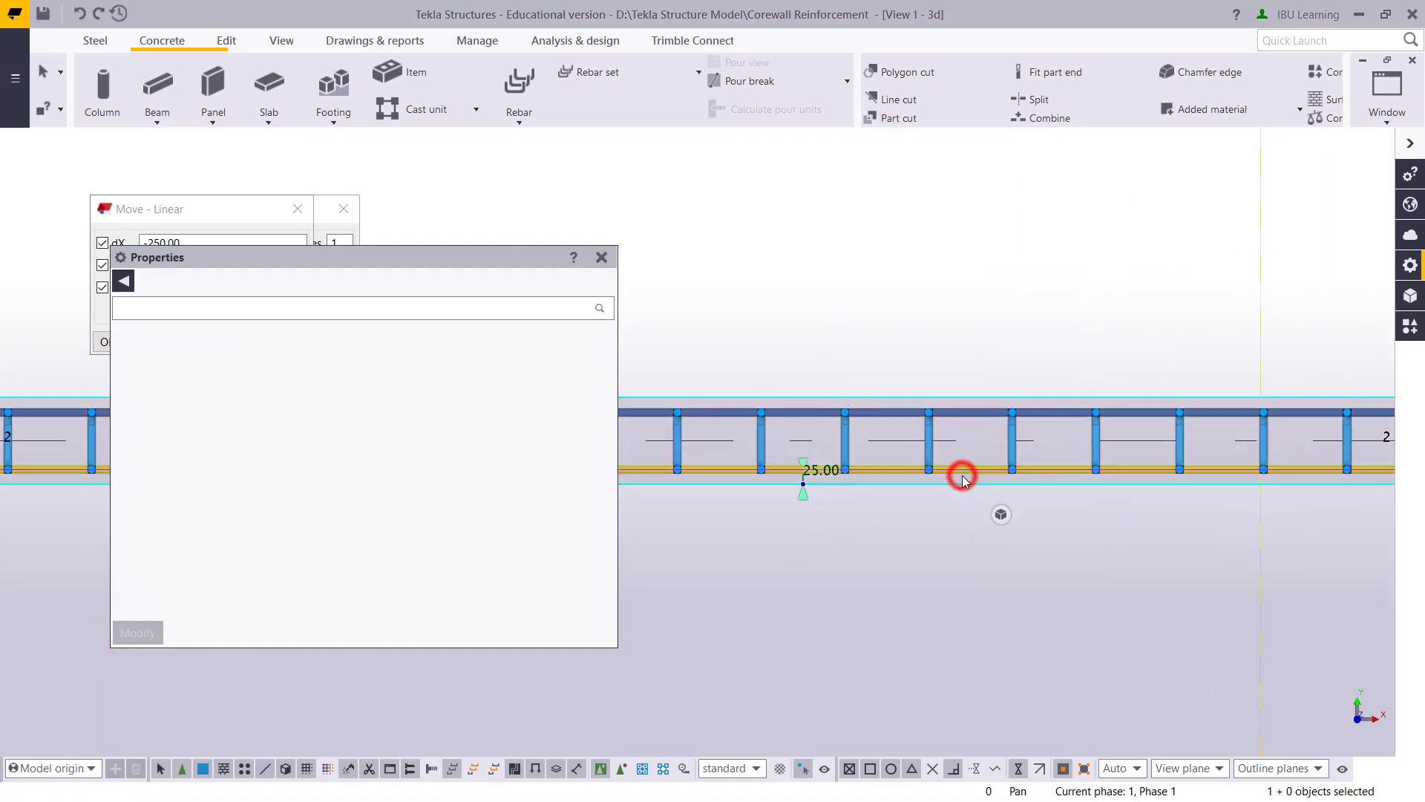
key("Delete")
- Mirror-copy the class 4 horizontal bar group of the grid 2 wall to the inner face, using grid line 2 as the mirror line
left_click(969, 414)
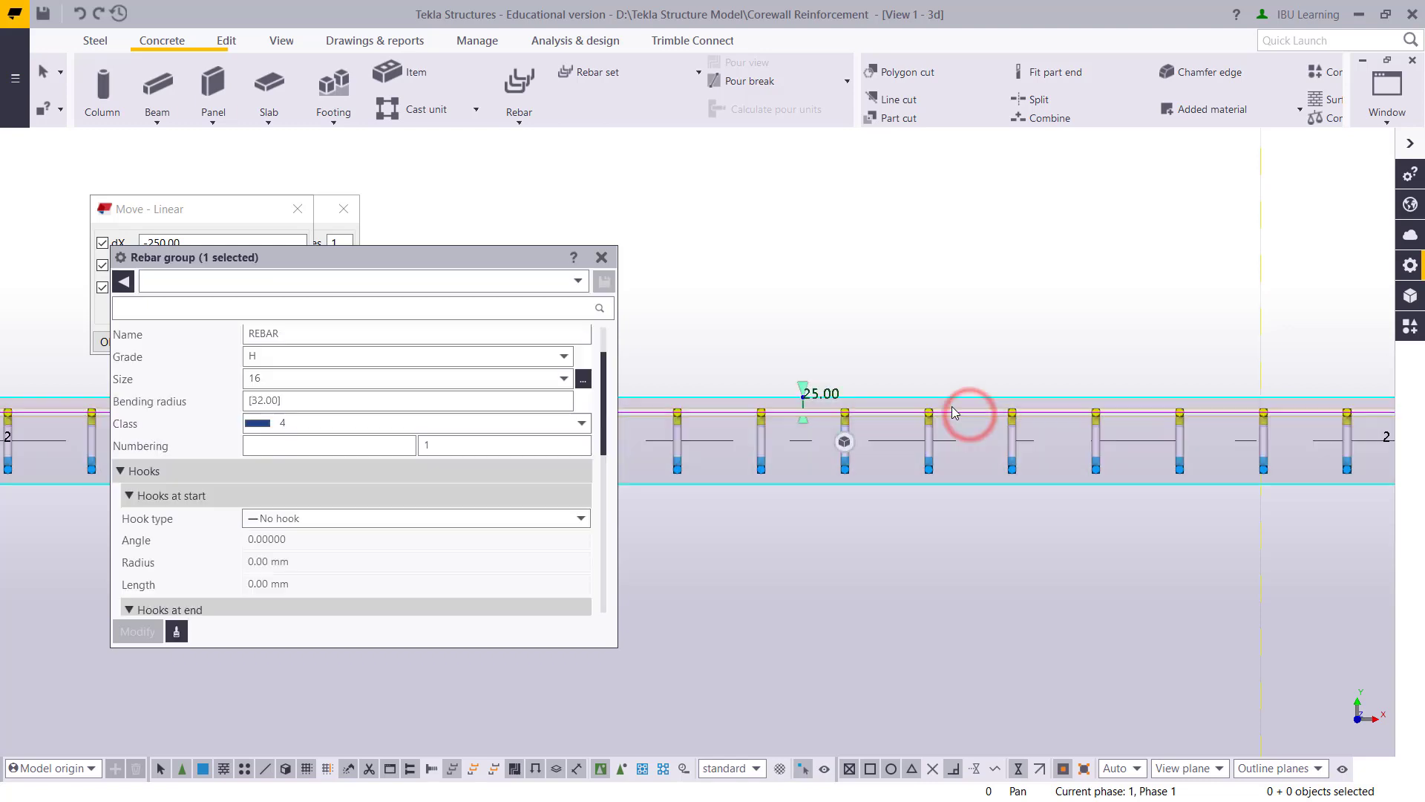
right_click(954, 413)
left_click(1061, 493)
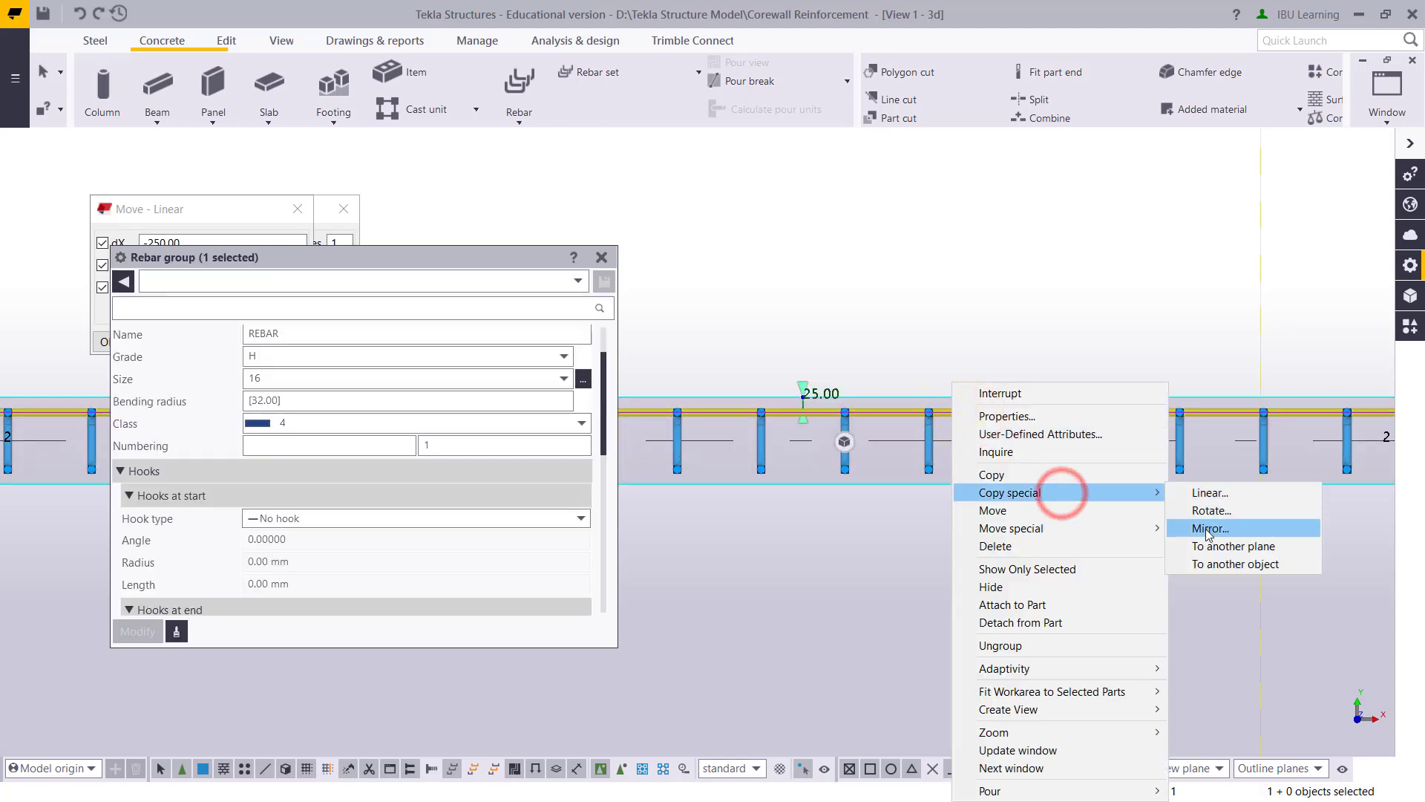
left_click(1208, 528)
left_click(907, 443)
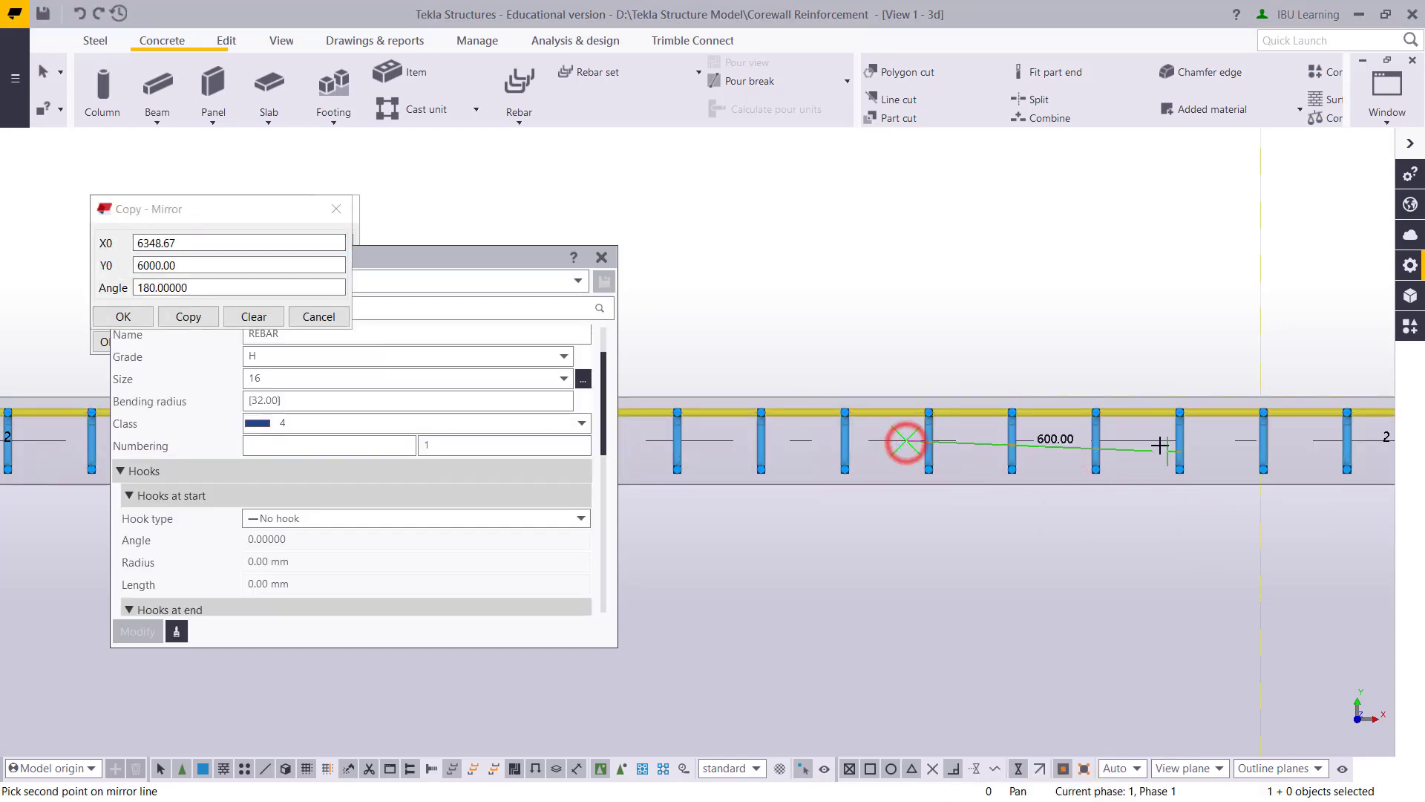
left_click(188, 316)
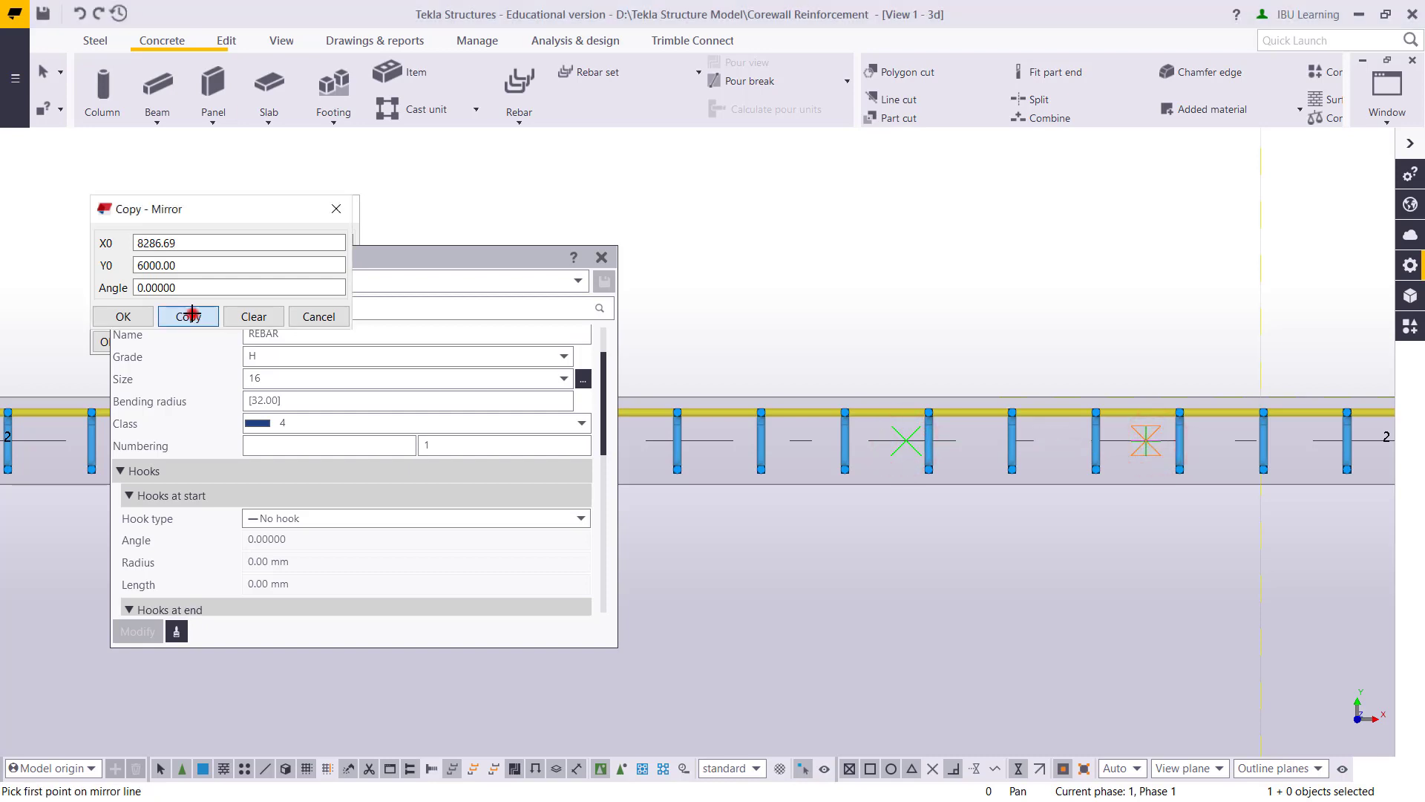
scroll(1054, 499, "down", 5)
scroll(1055, 499, "up", 4)
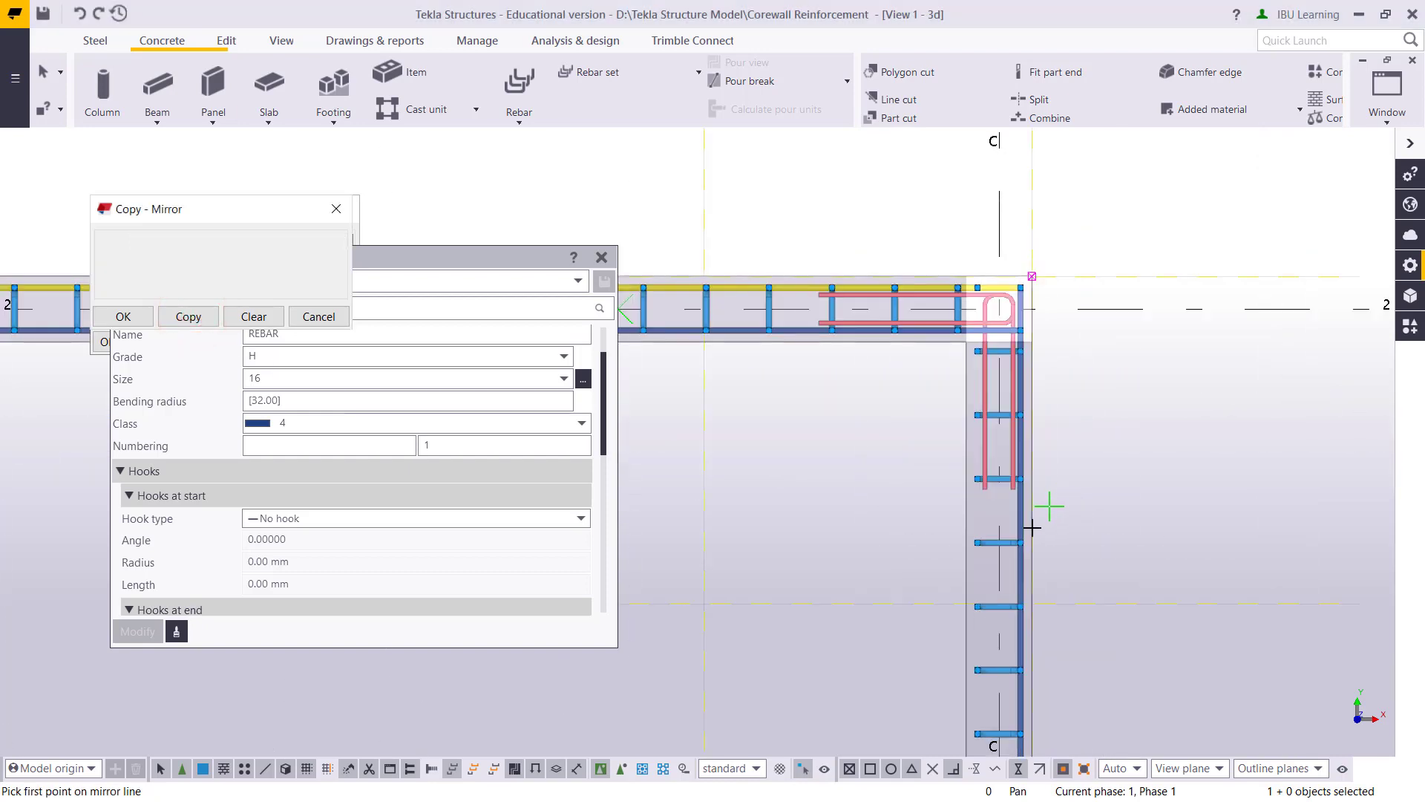
key("Escape")
- Mirror-copy the class 4 horizontal bar group of the grid C wall to the inner face, using grid line C as the mirror line
right_click(1022, 518)
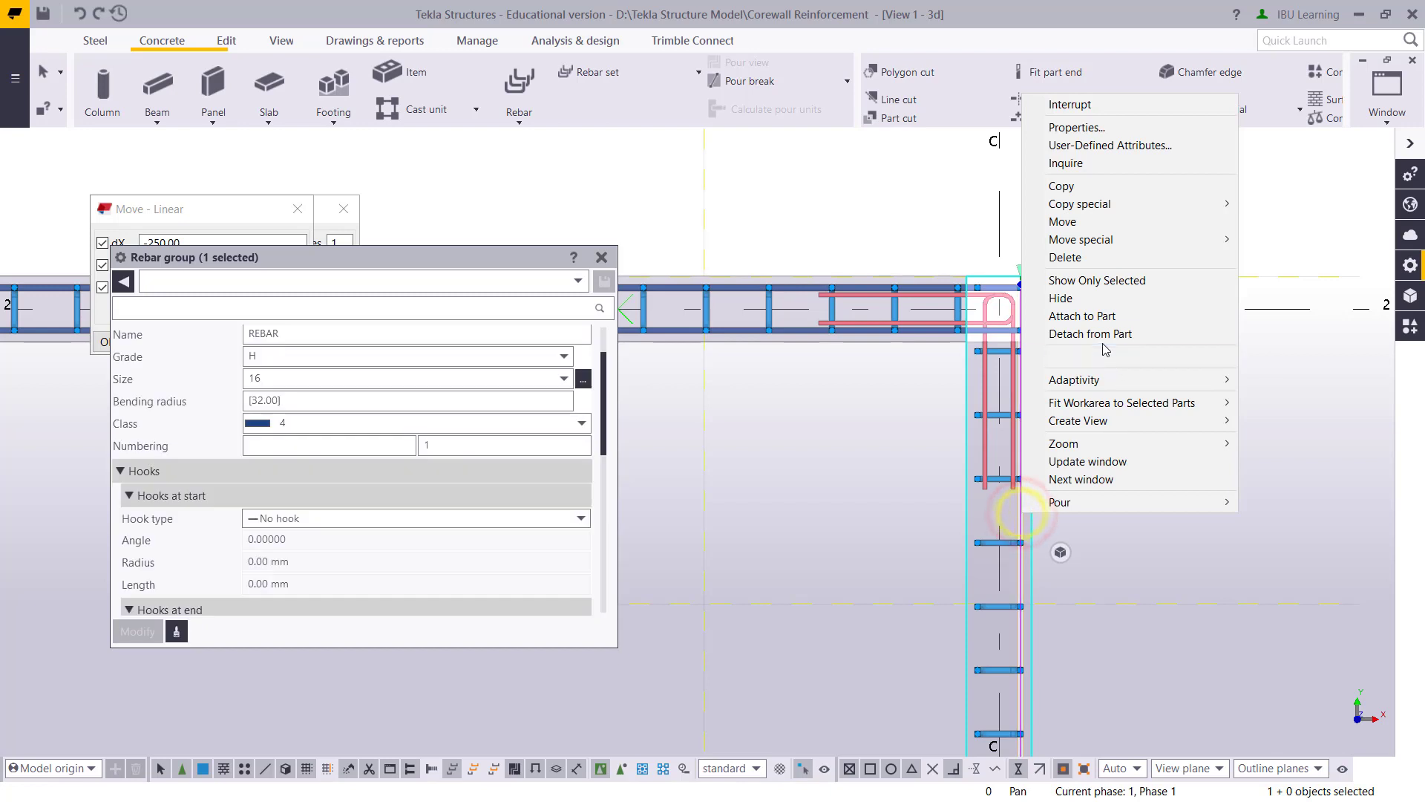
left_click(1182, 588)
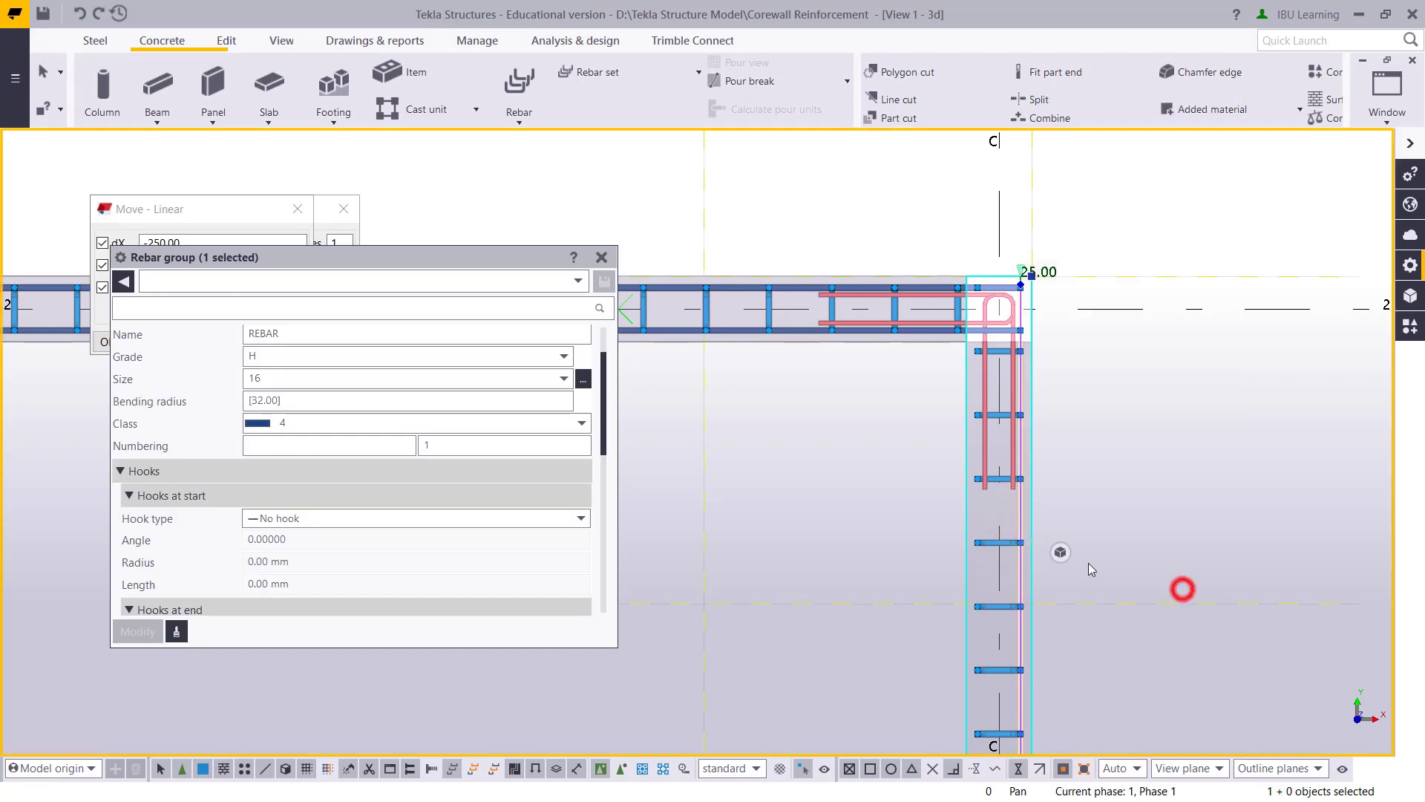
right_click(1017, 521)
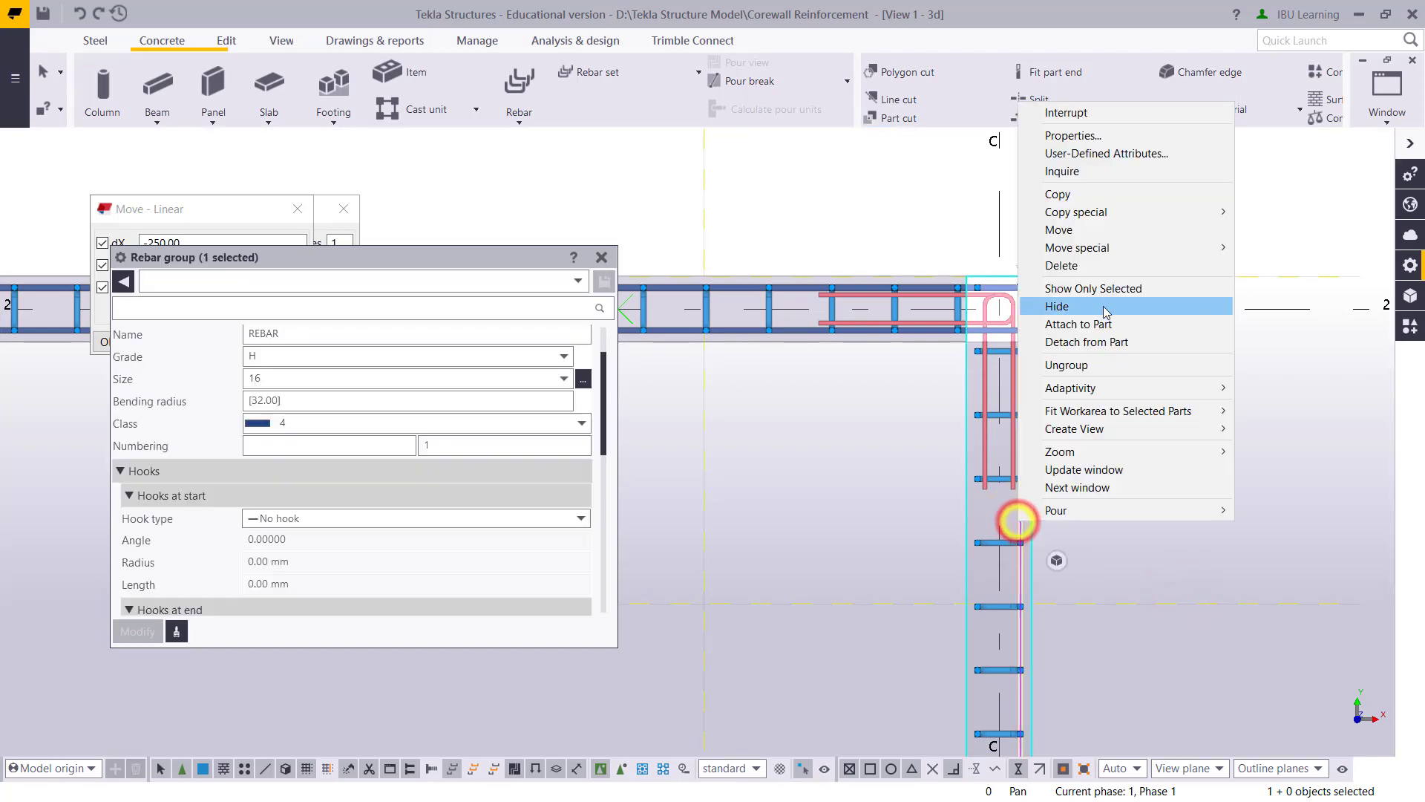
left_click(1108, 215)
left_click(1267, 250)
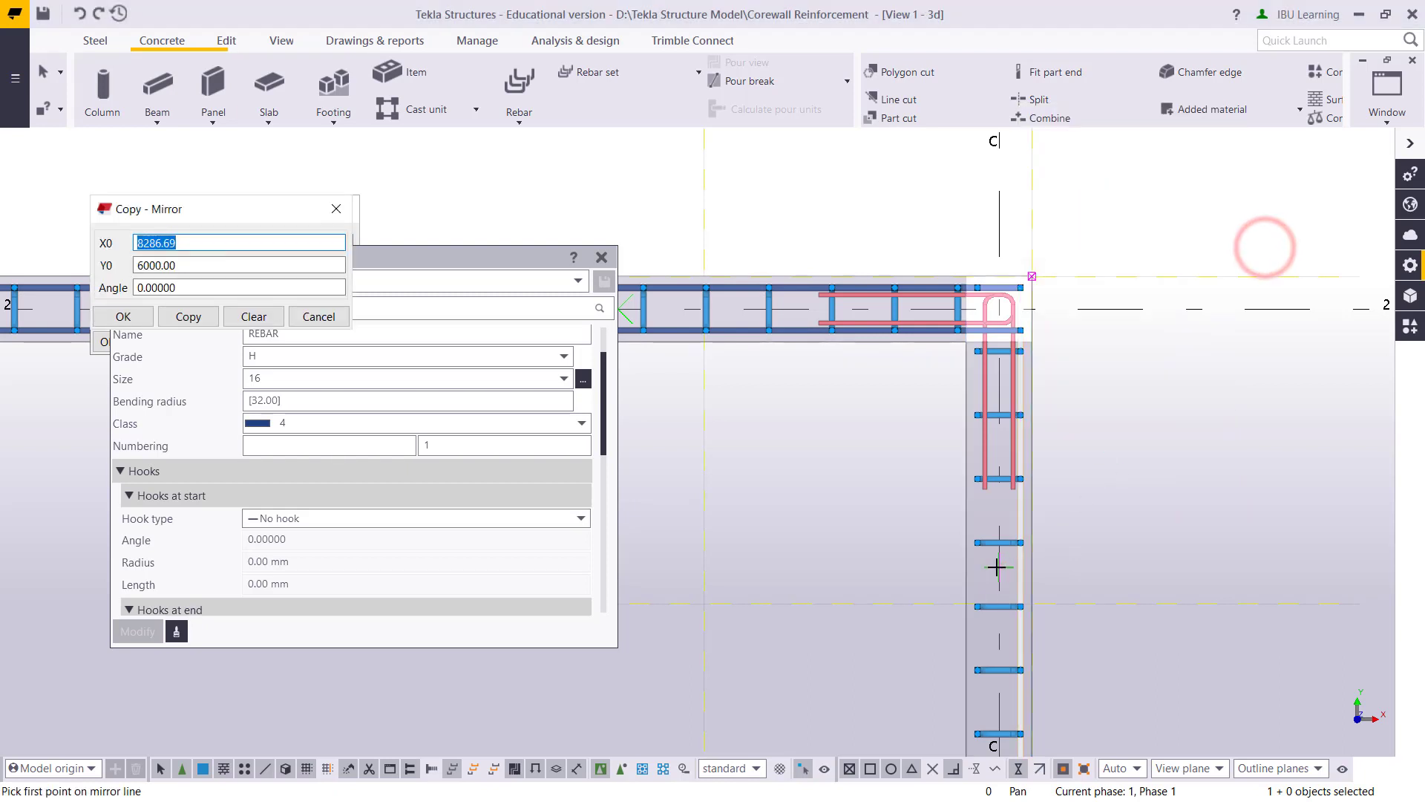
left_click(998, 573)
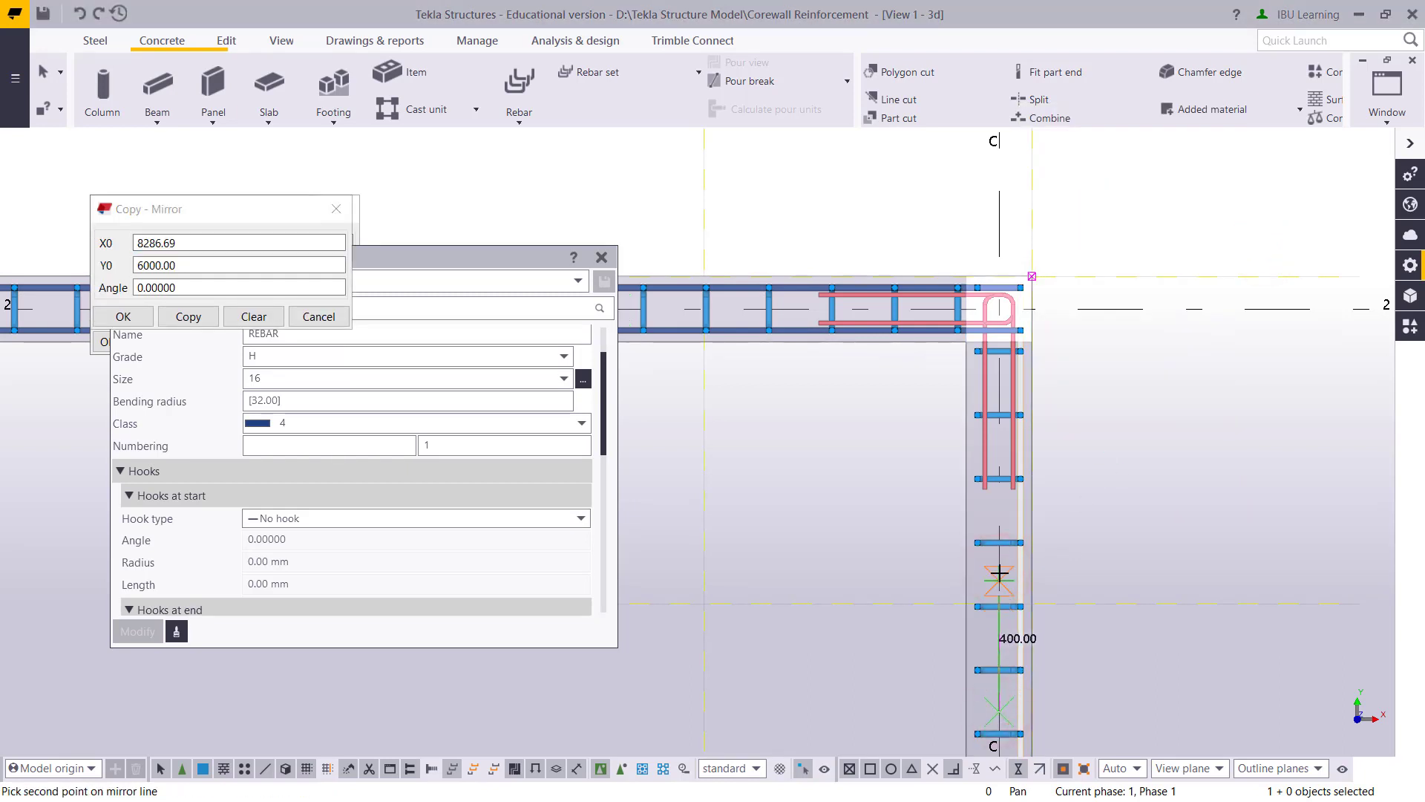
left_click(188, 314)
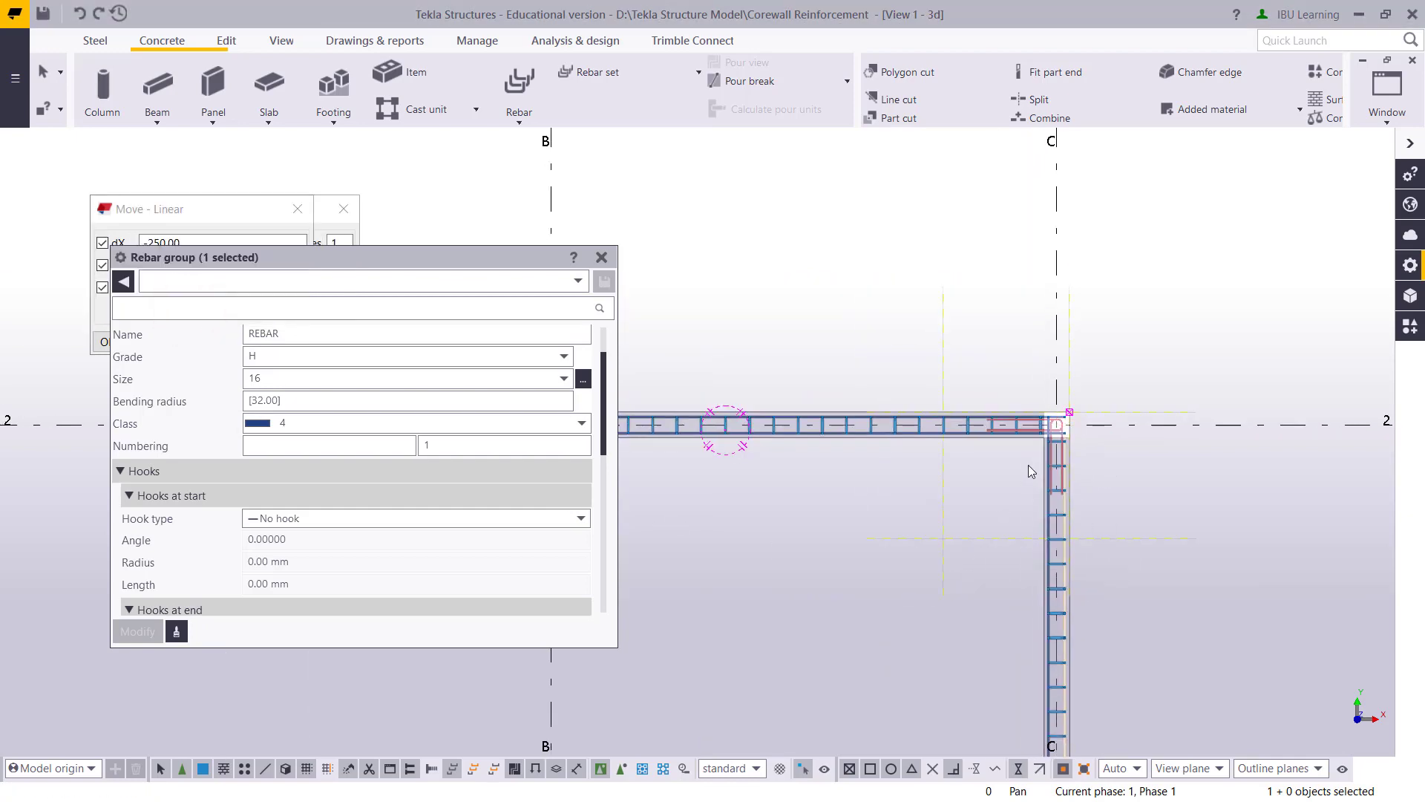
- Set the on-plane cover thickness of the taller, outer-face vertical bar group in the grid C wall to 2*50
middle_click_drag(1027, 465, 1070, 400, "ctrl")
scroll(1070, 400, "up", 8)
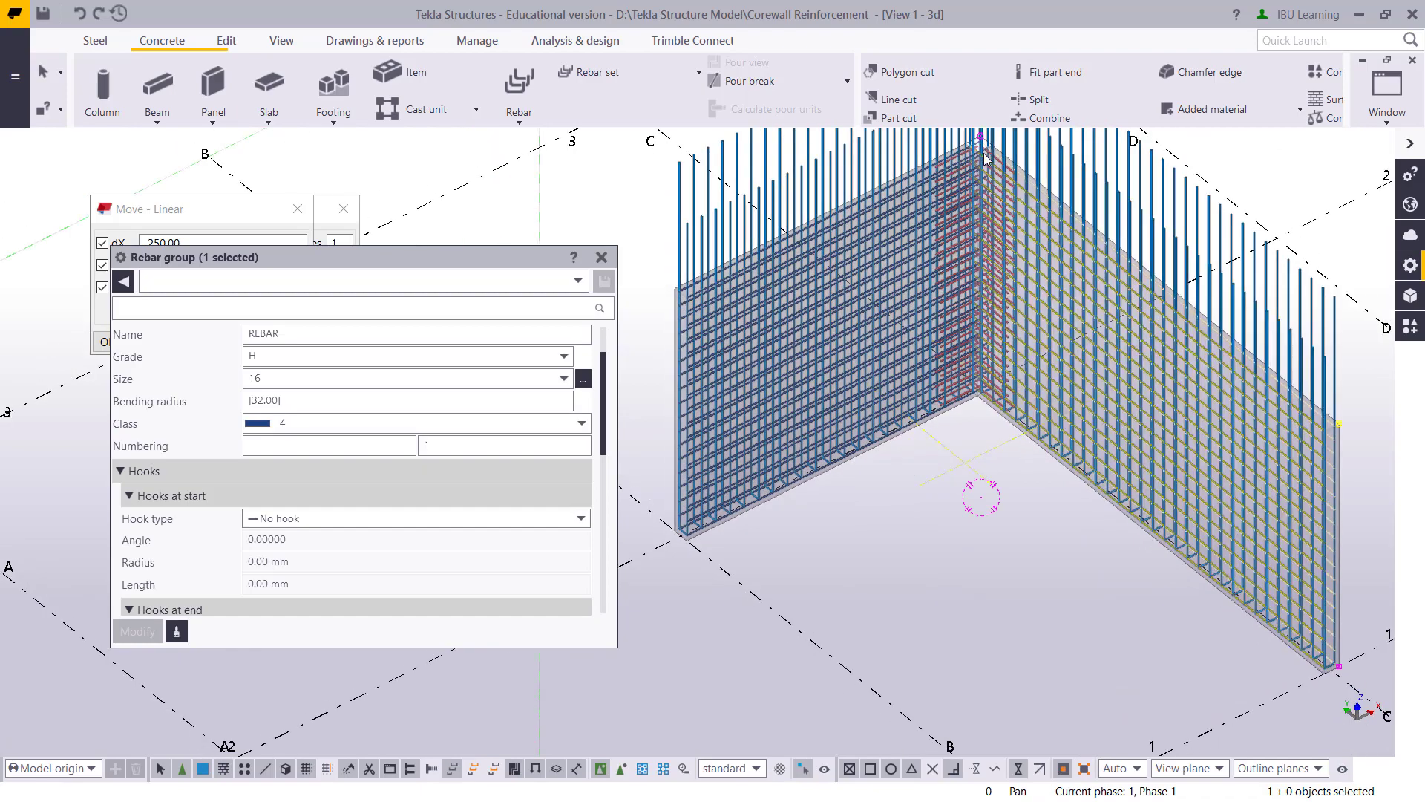
scroll(905, 191, "down", 10)
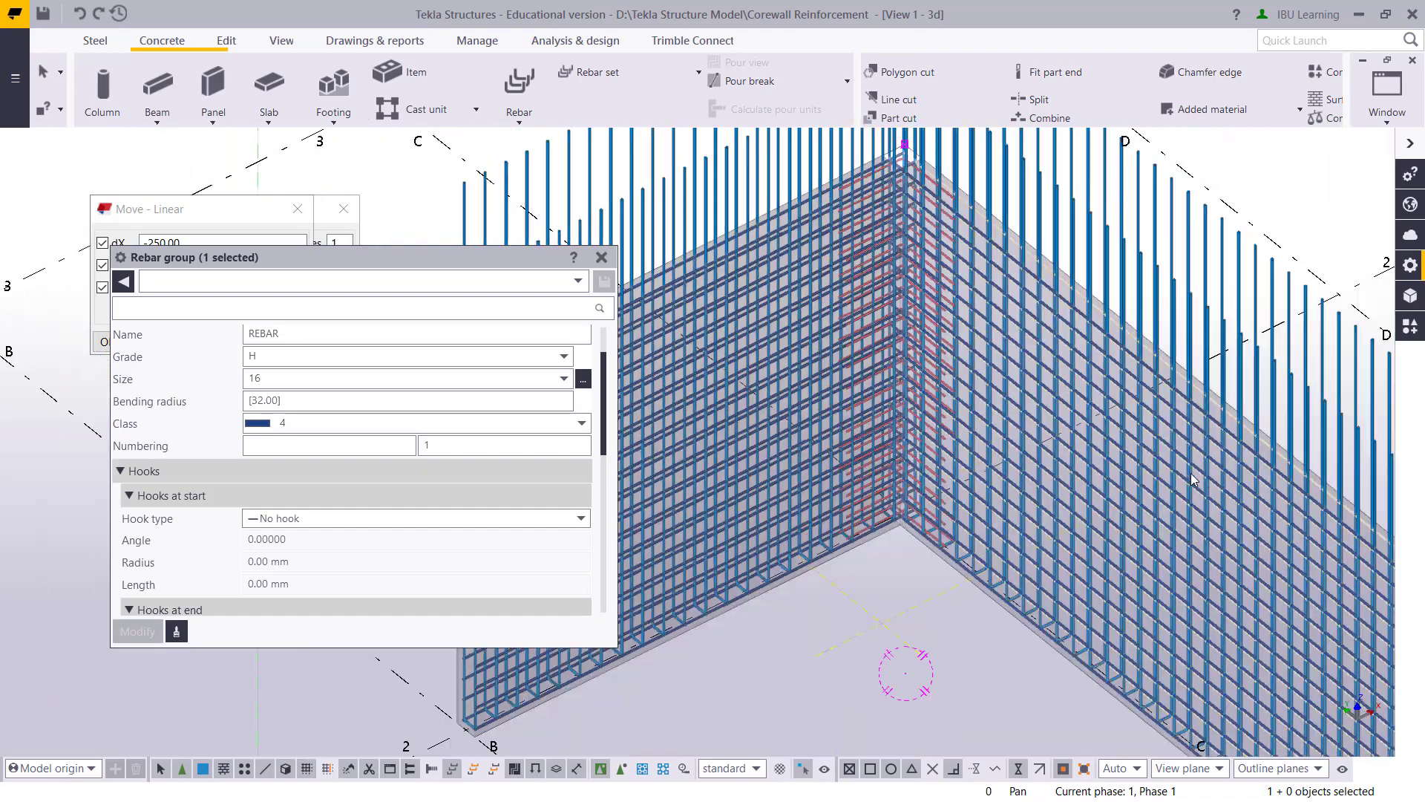
scroll(1247, 523, "up", 5)
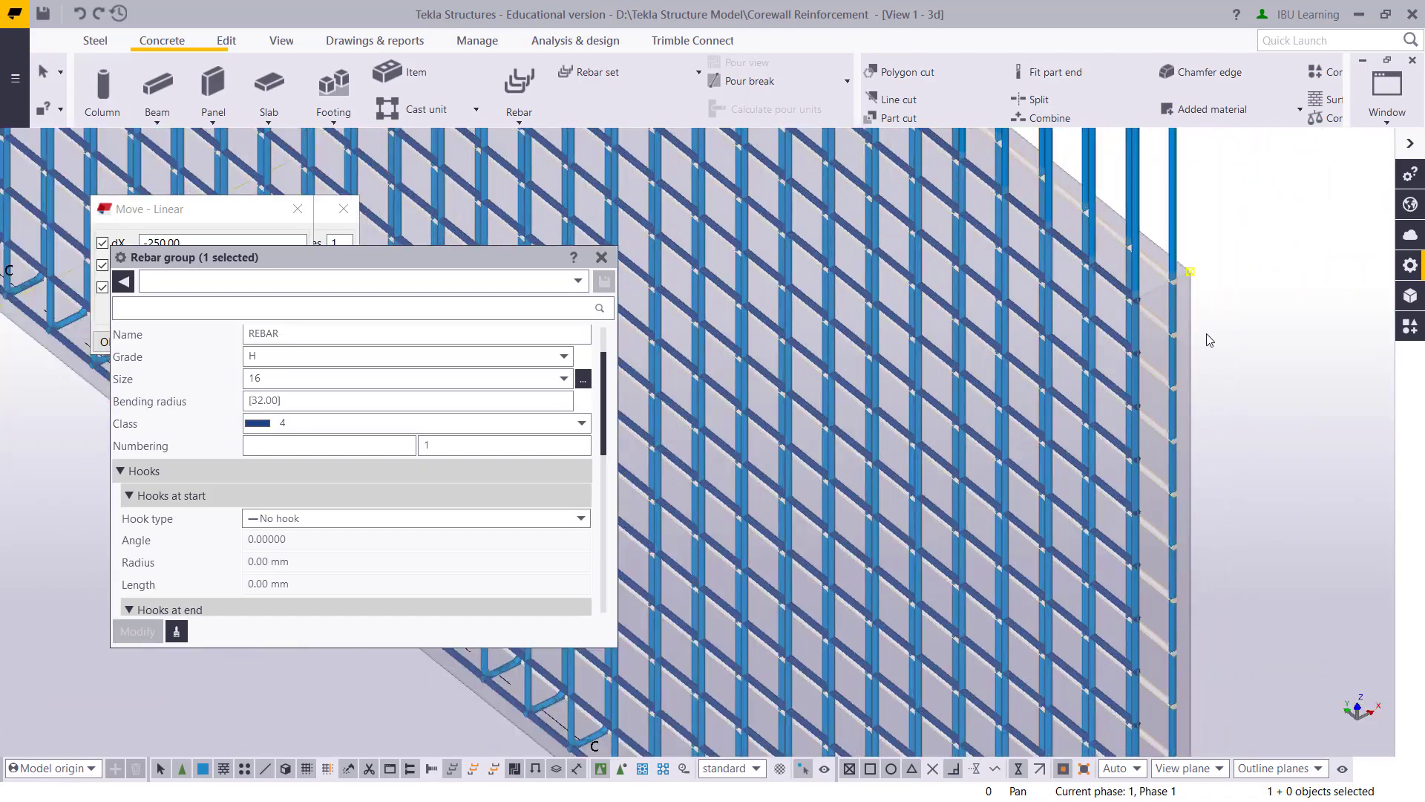
middle_click_drag(1205, 333, 1192, 531)
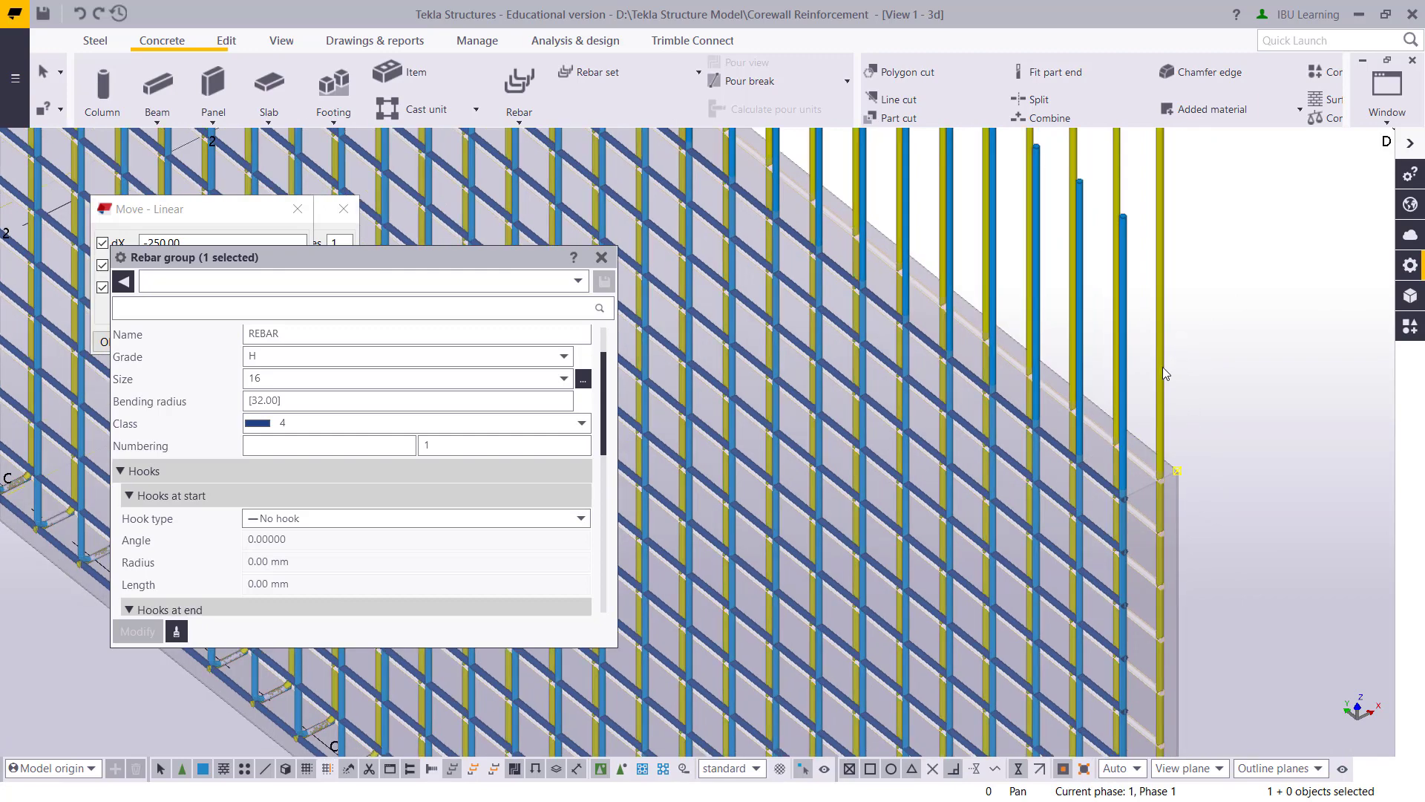
left_click(1162, 367)
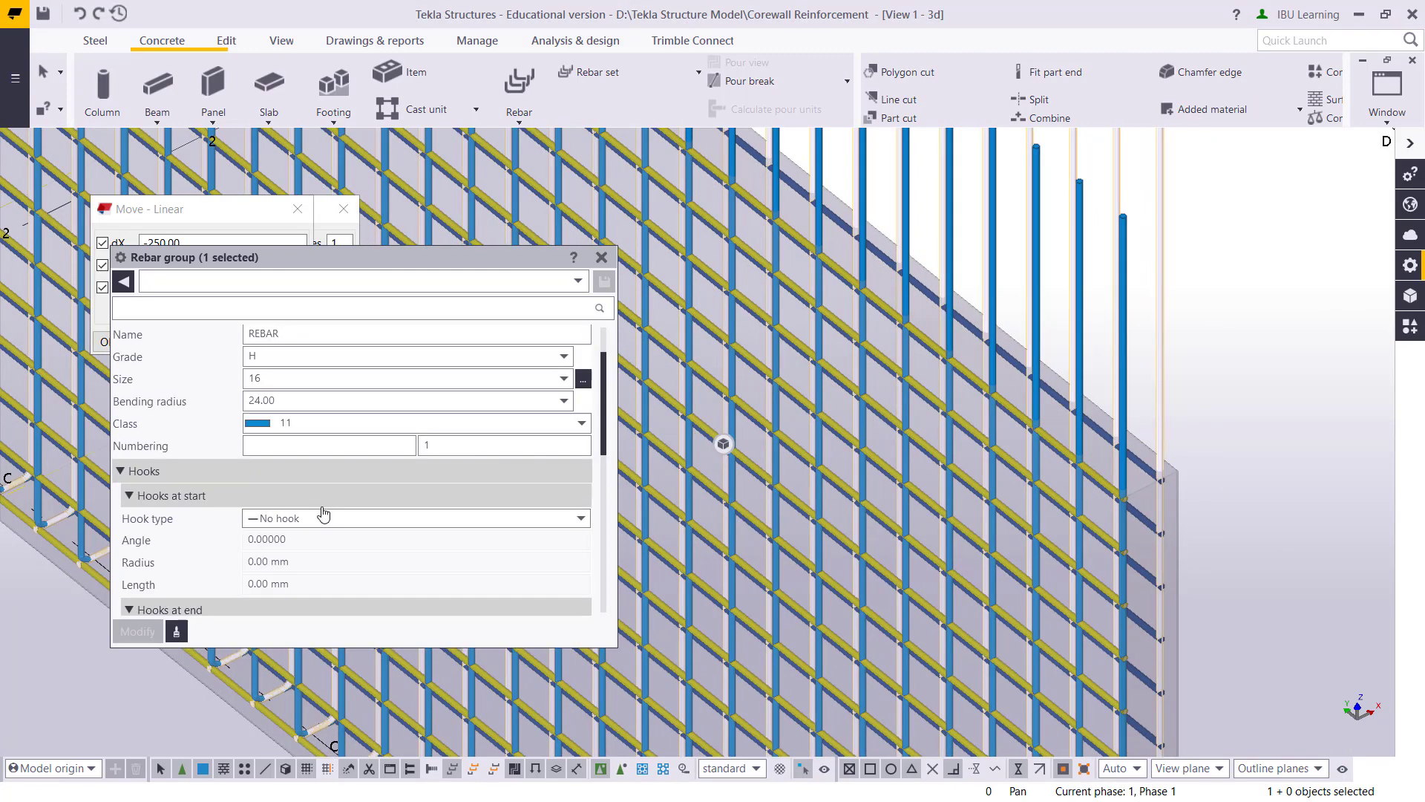
scroll(324, 513, "down", 5)
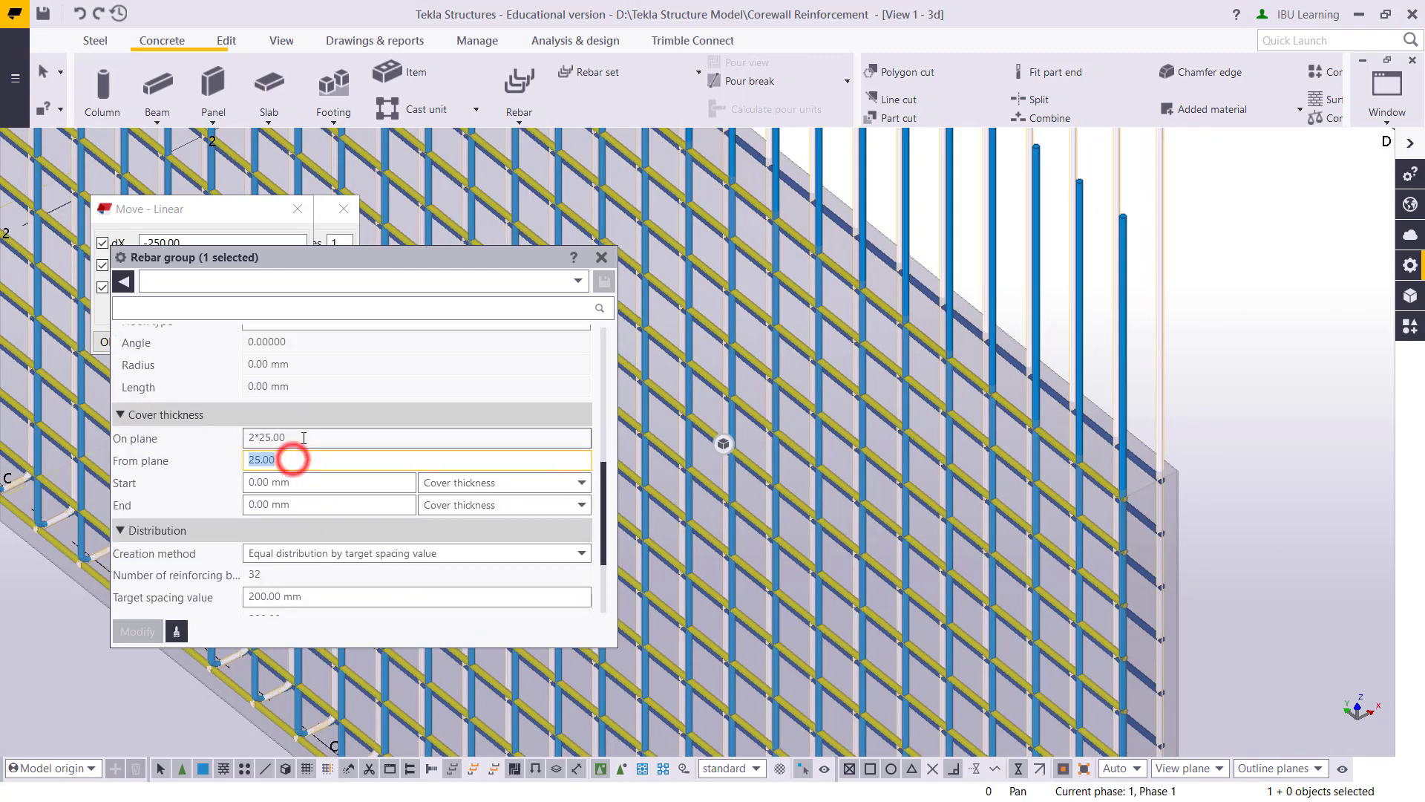
left_click_drag(292, 437, 275, 437)
type("5")
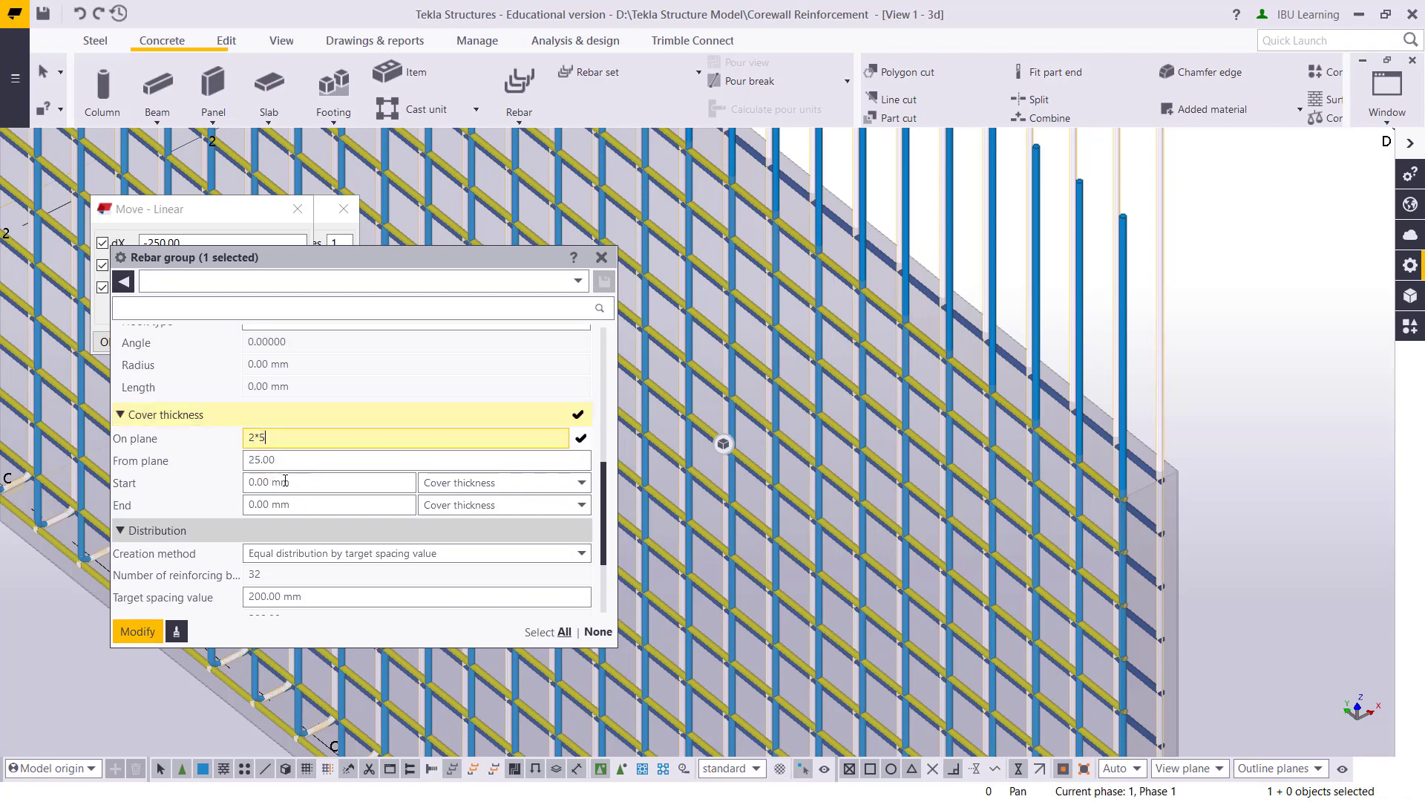
left_click(157, 633)
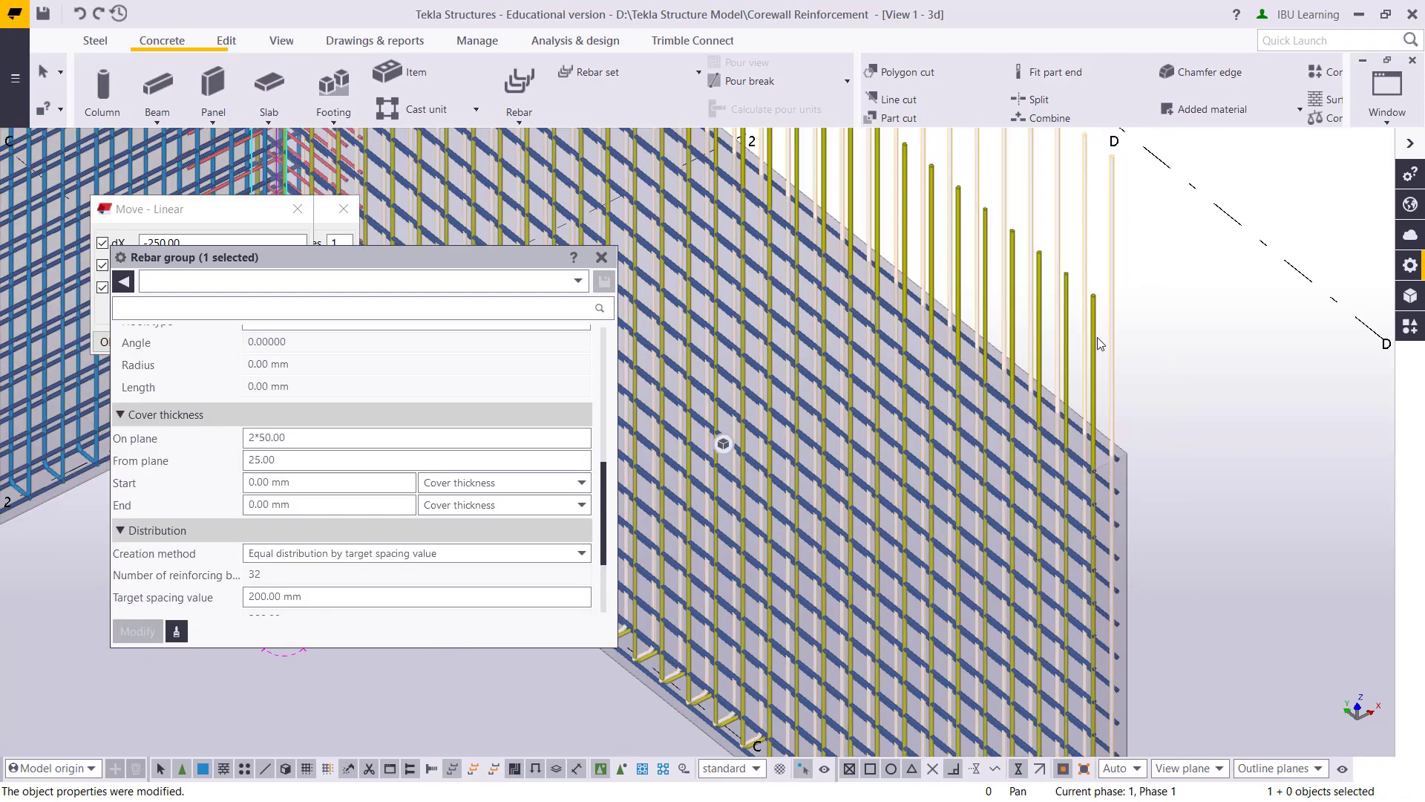
- Set the on-plane cover thickness of the shorter, inner-face vertical bar group in the grid C wall to 2*50
left_click(1098, 335)
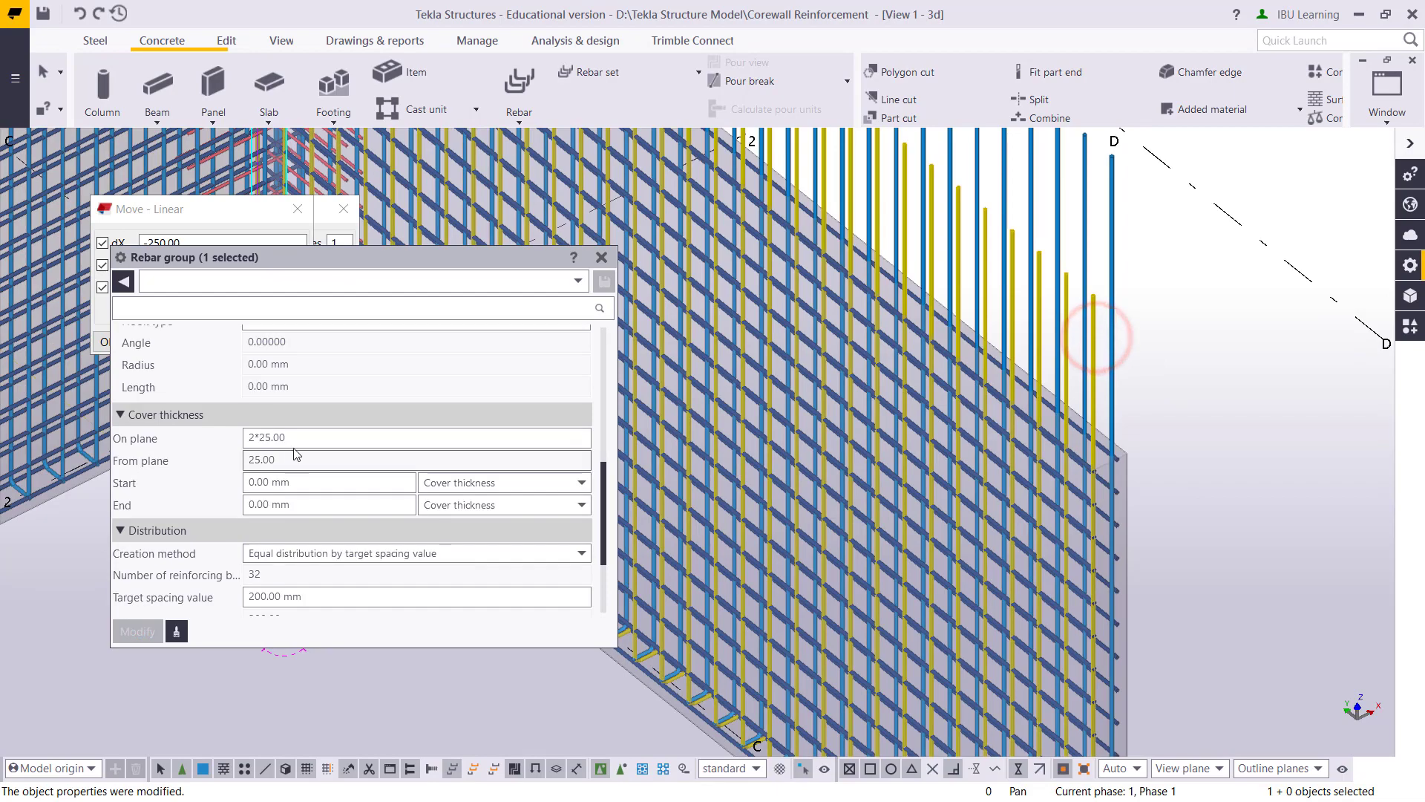
left_click_drag(293, 437, 263, 437)
type("50")
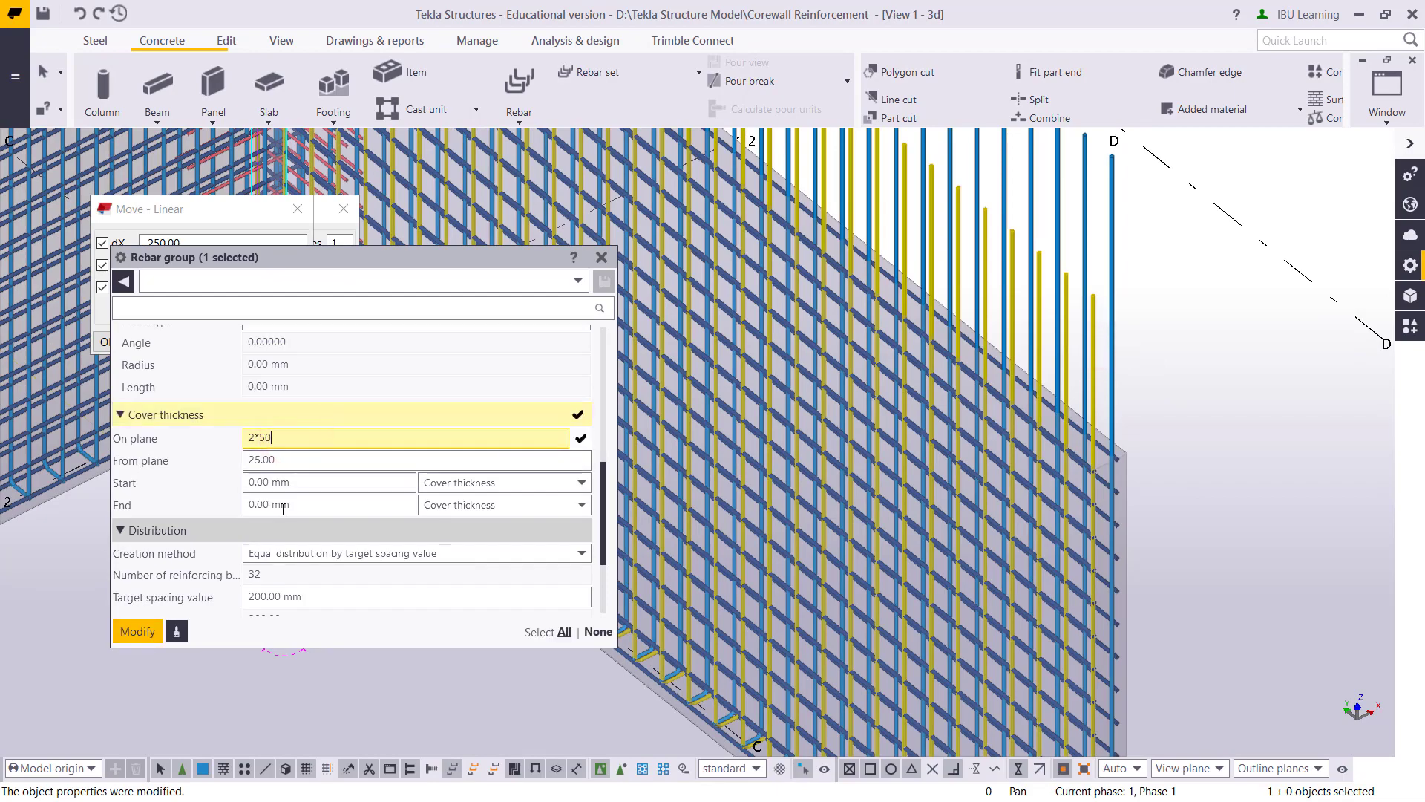
left_click(138, 632)
scroll(1085, 395, "down", 5)
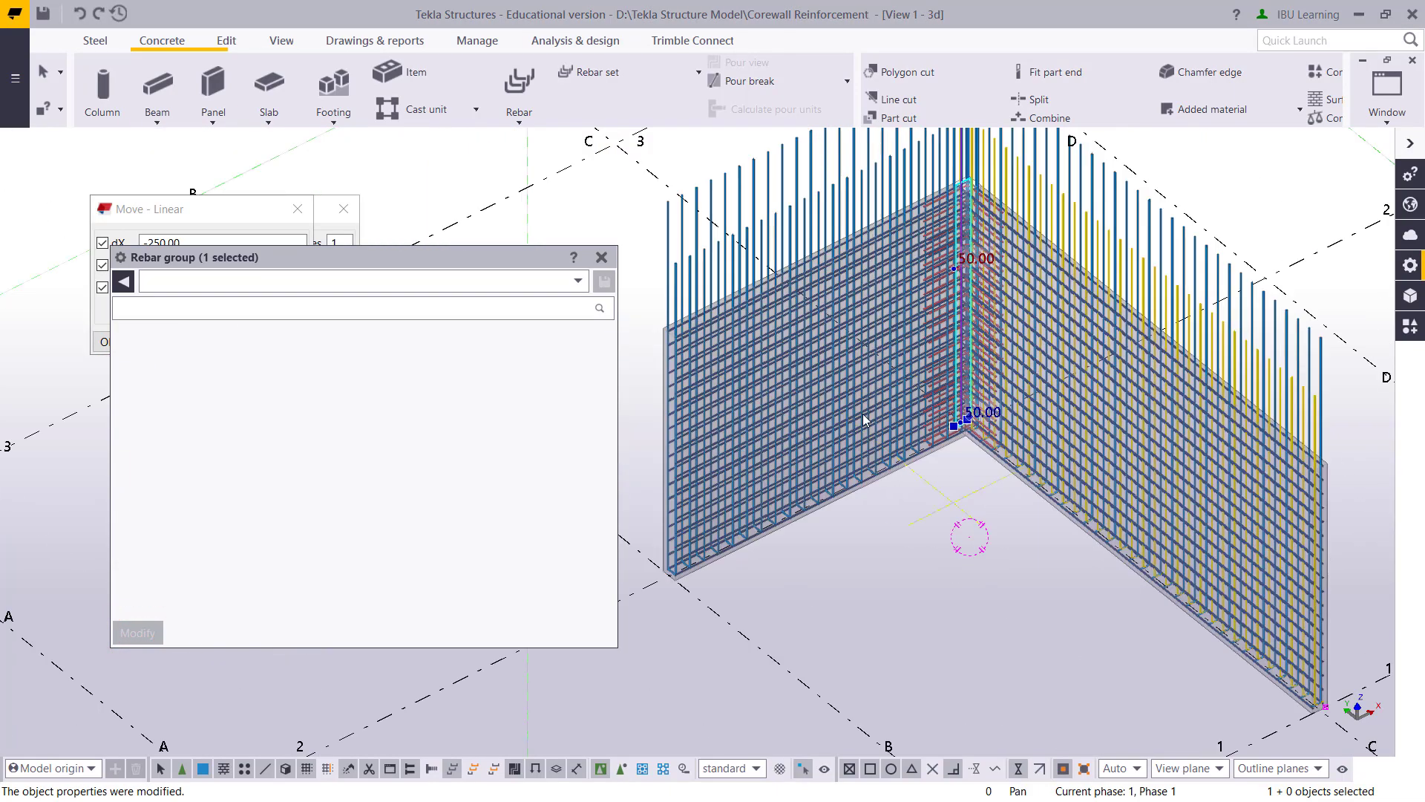
- Set the on-plane cover thickness of the inner-face vertical bar group in the grid 2 wall to 2*50
scroll(864, 419, "up", 10)
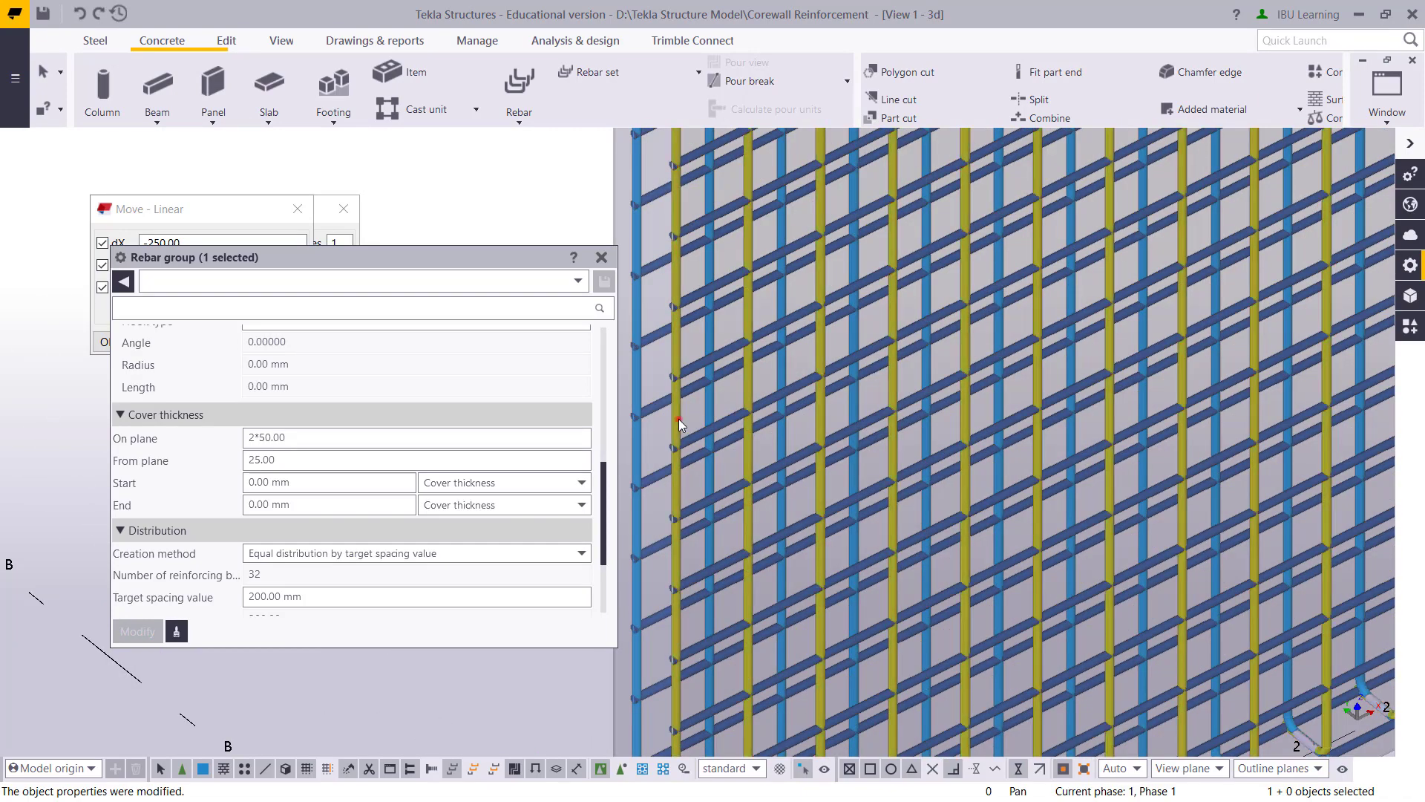
left_click(678, 419)
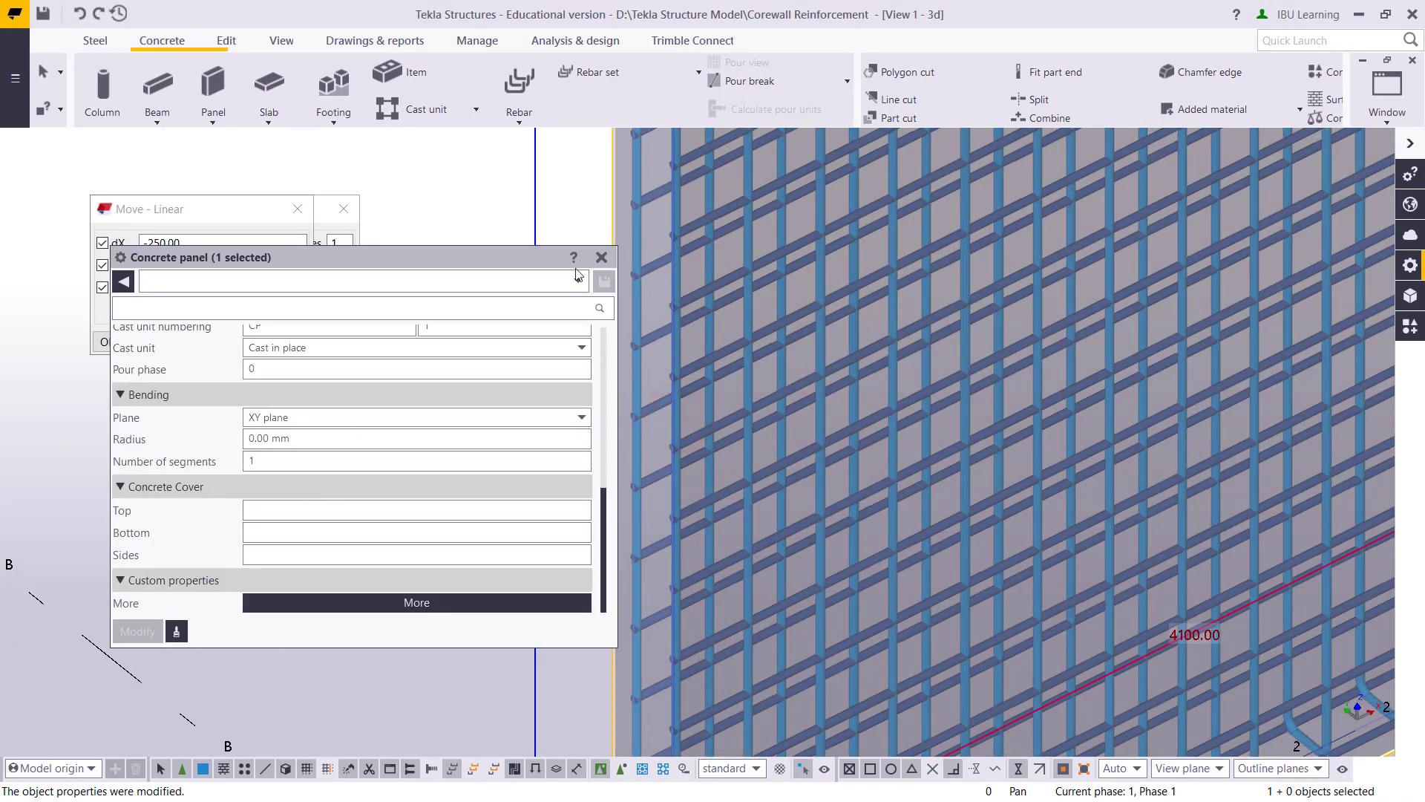
left_click(604, 259)
middle_click_drag(745, 327, 742, 455)
middle_click_drag(685, 209, 672, 423)
scroll(643, 295, "up", 1)
scroll(643, 295, "up", 1)
left_click(535, 279)
double_click(668, 322)
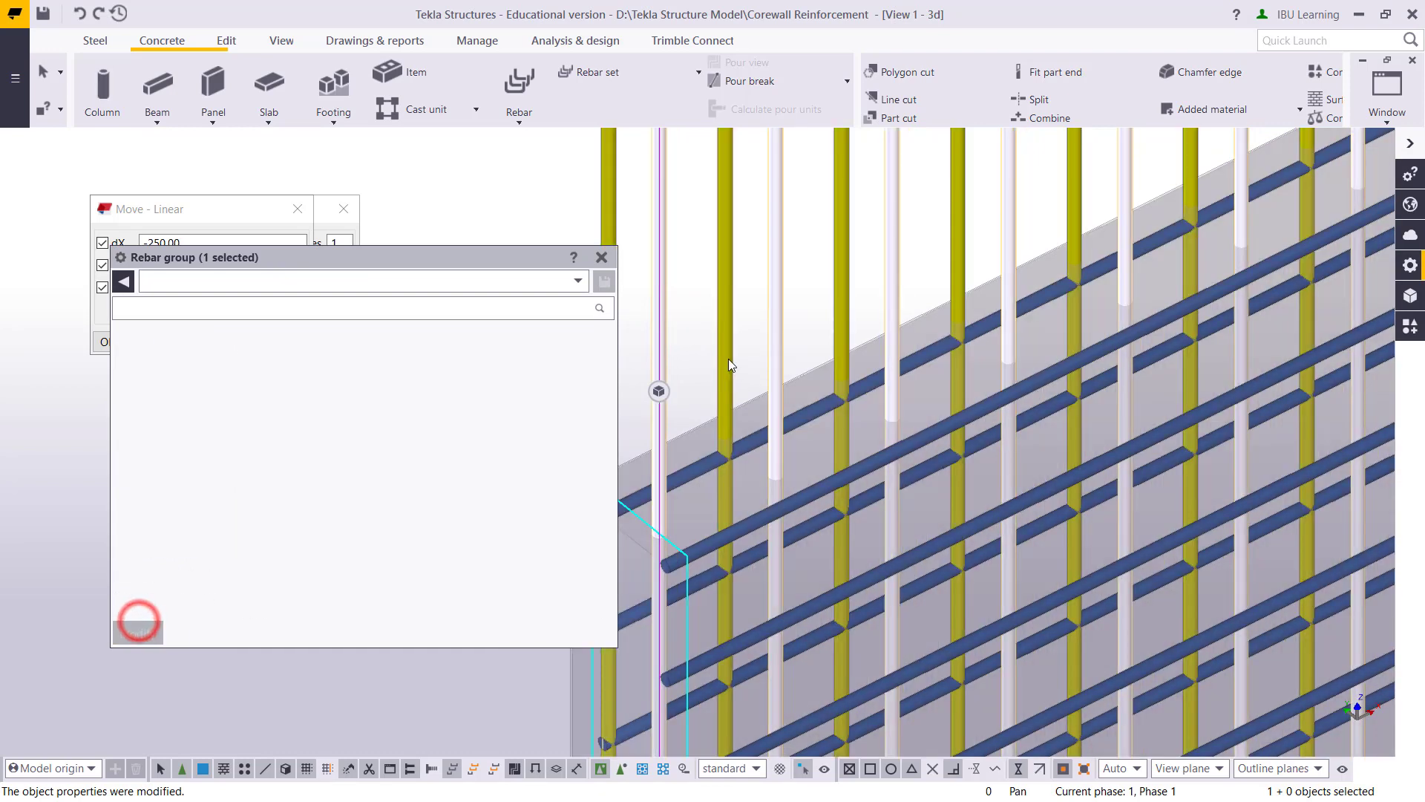
- Apply the 2*50 on-plane cover thickness to the outer-face vertical bar group in the grid 2 wall and close its properties
middle_click_drag(725, 358, 810, 359)
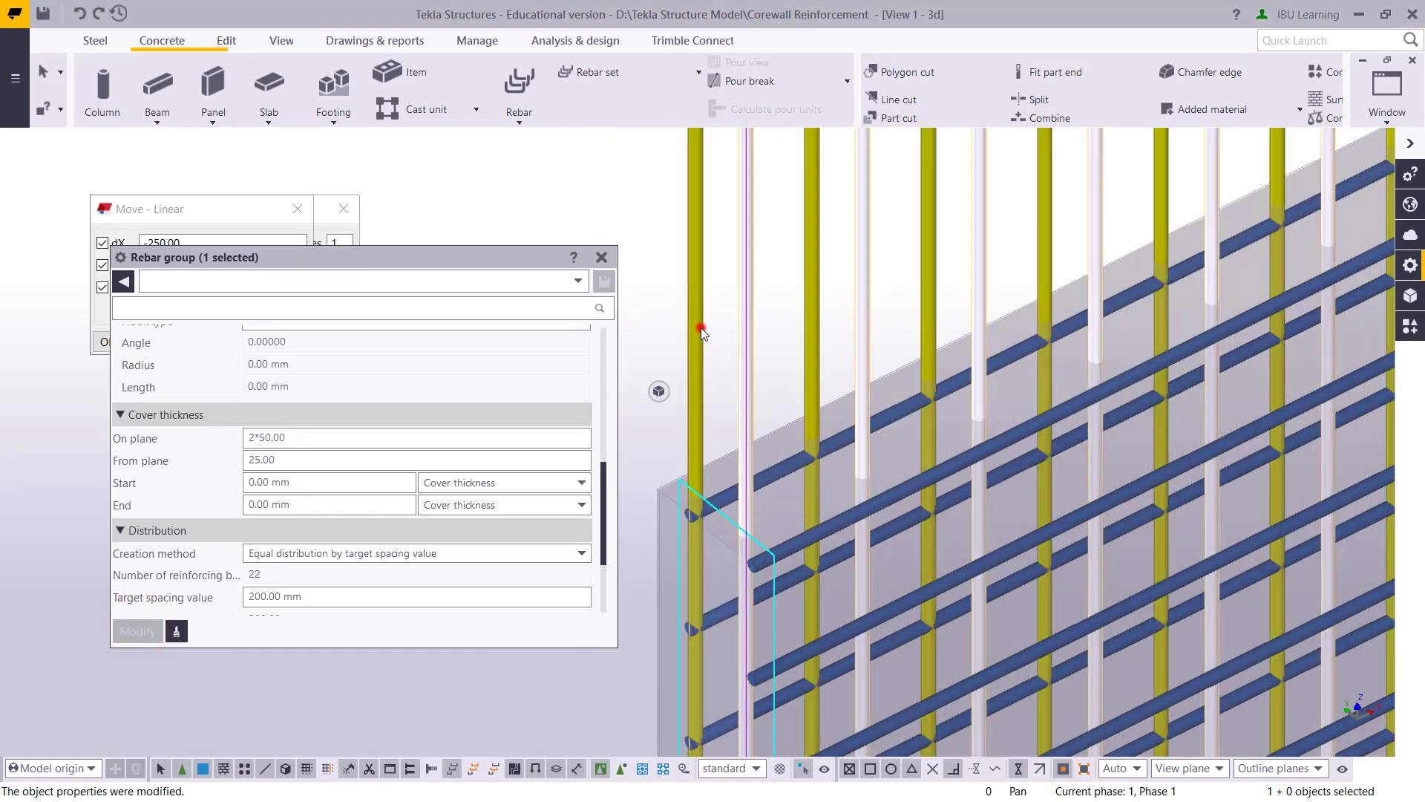
left_click(700, 327)
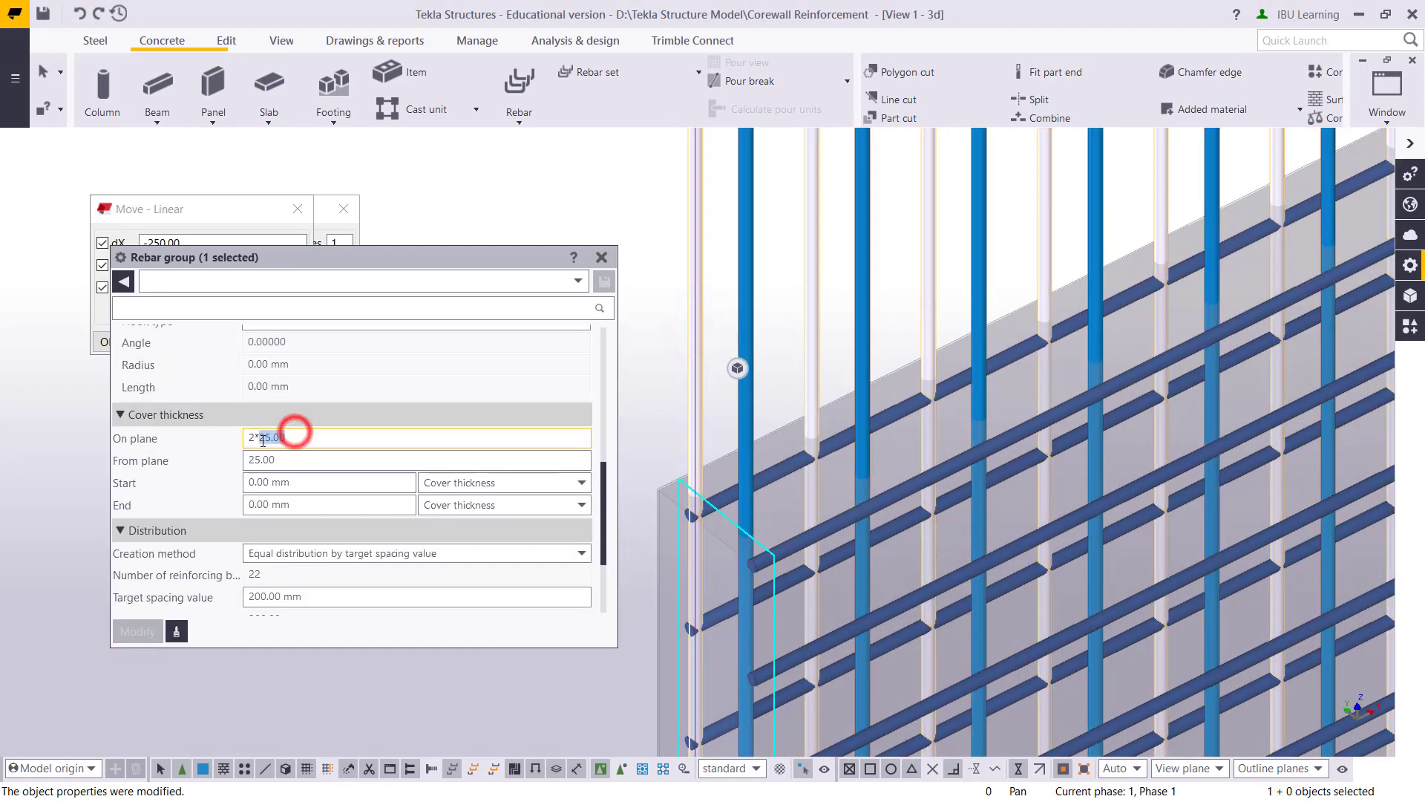
left_click(605, 257)
- Examine the vertical, horizontal and corner U-bar reinforcement of both walls around their shared corner from several angles
scroll(519, 280, "down", 6)
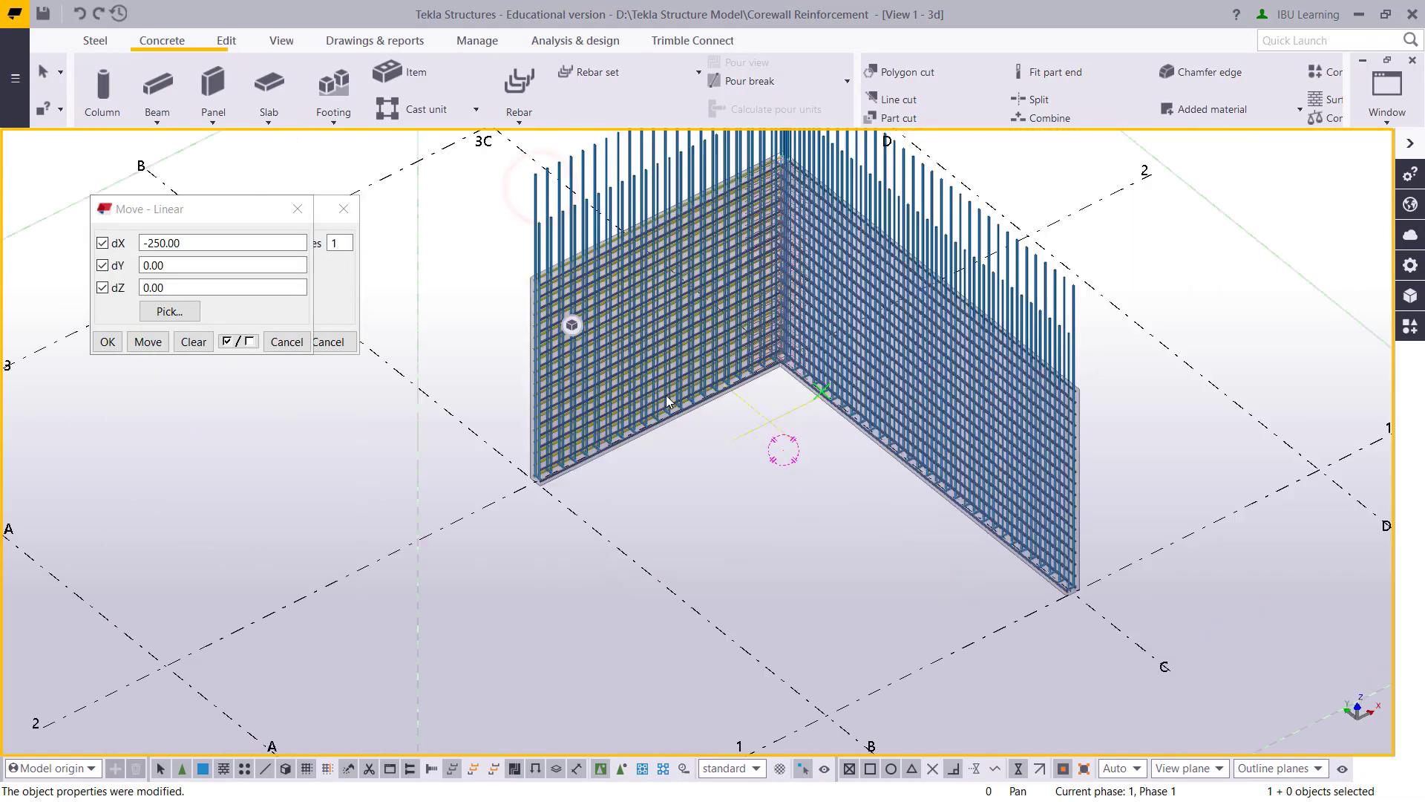
scroll(733, 437, "up", 10)
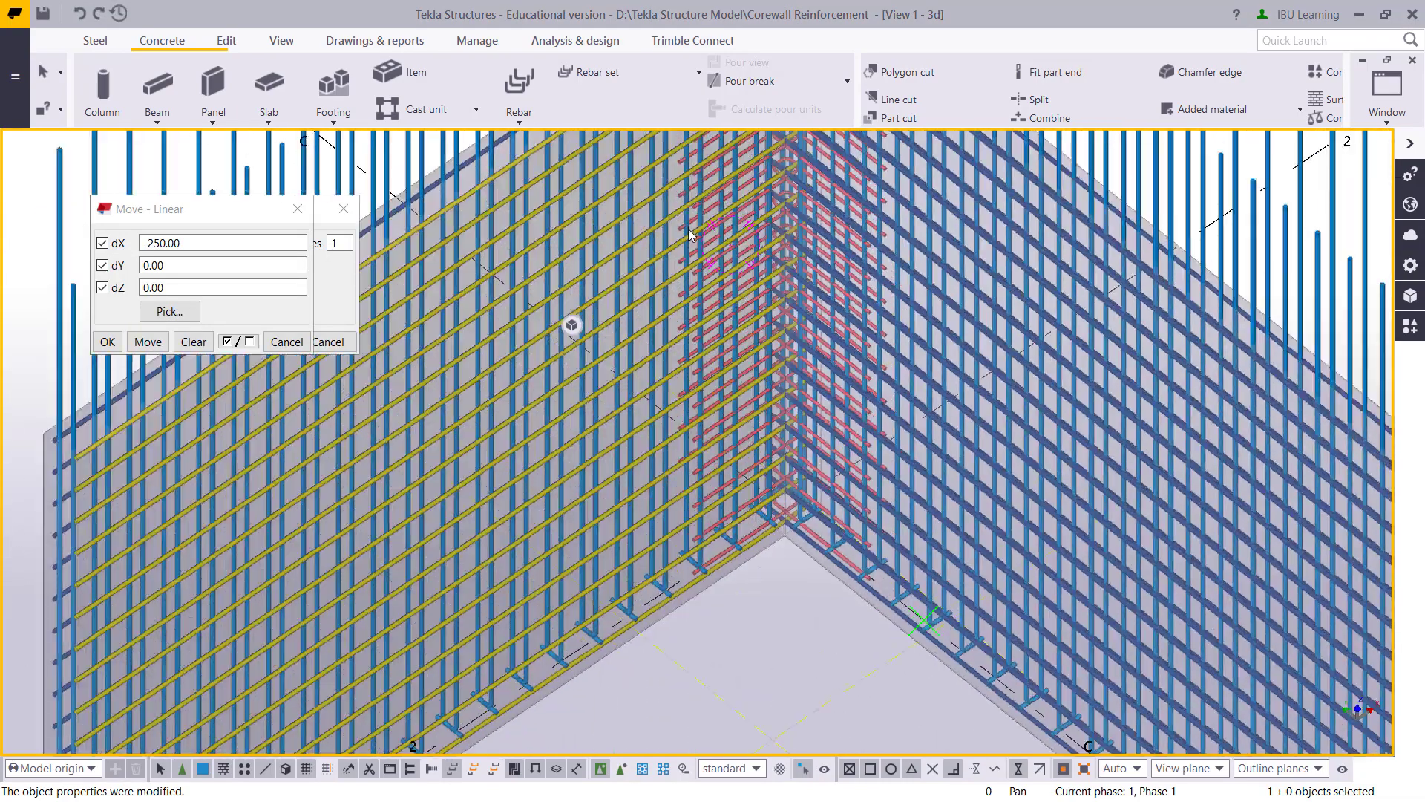
scroll(733, 293, "down", 10)
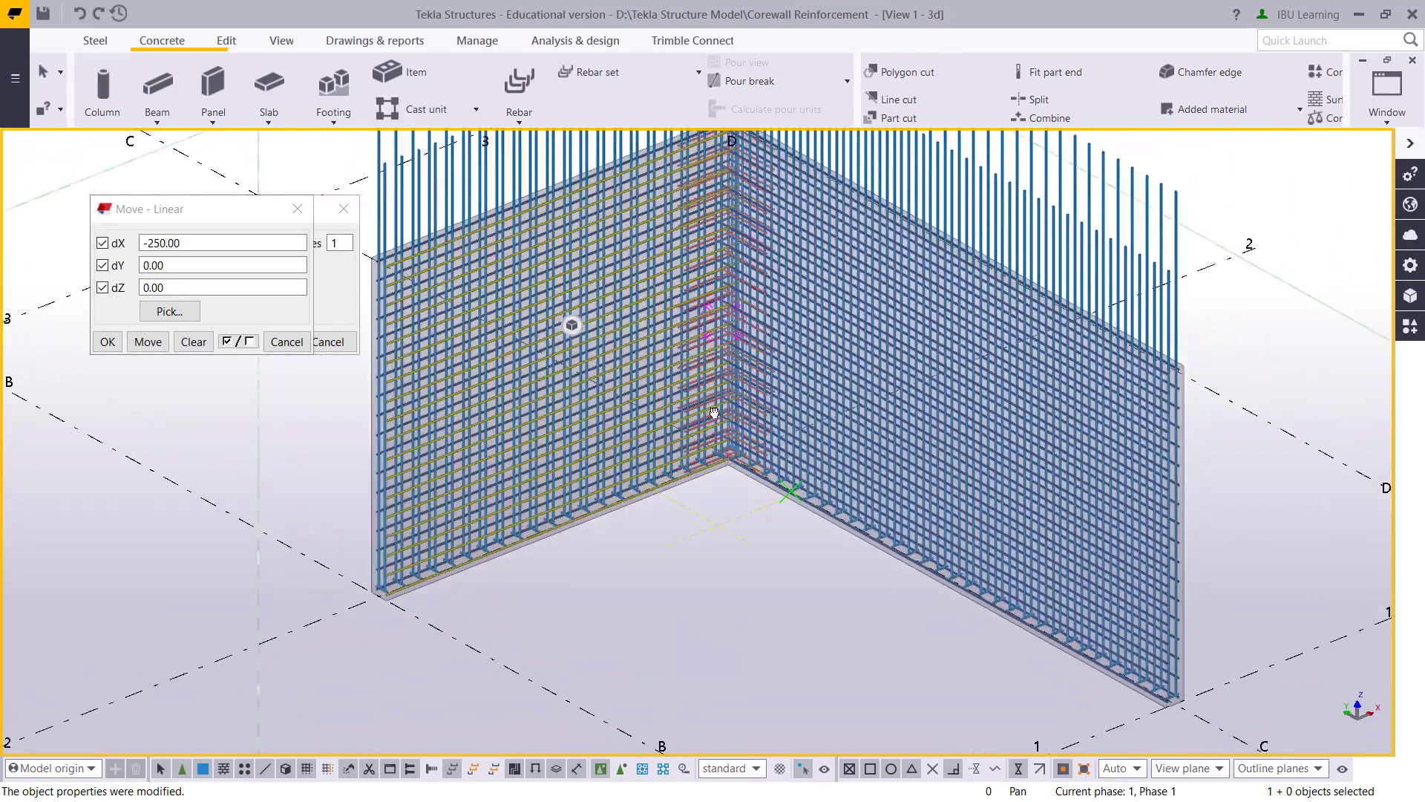
scroll(664, 282, "up", 5)
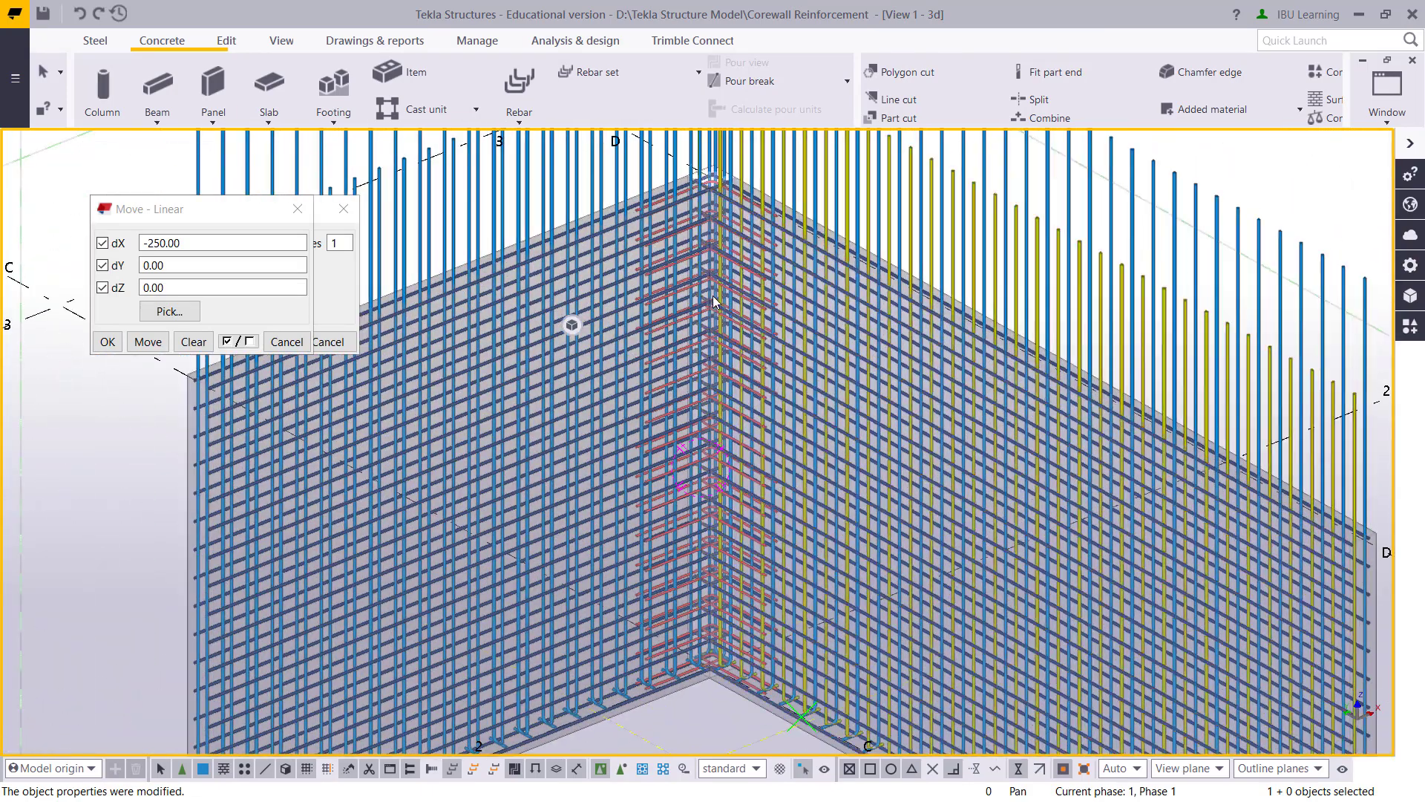
left_click(730, 294)
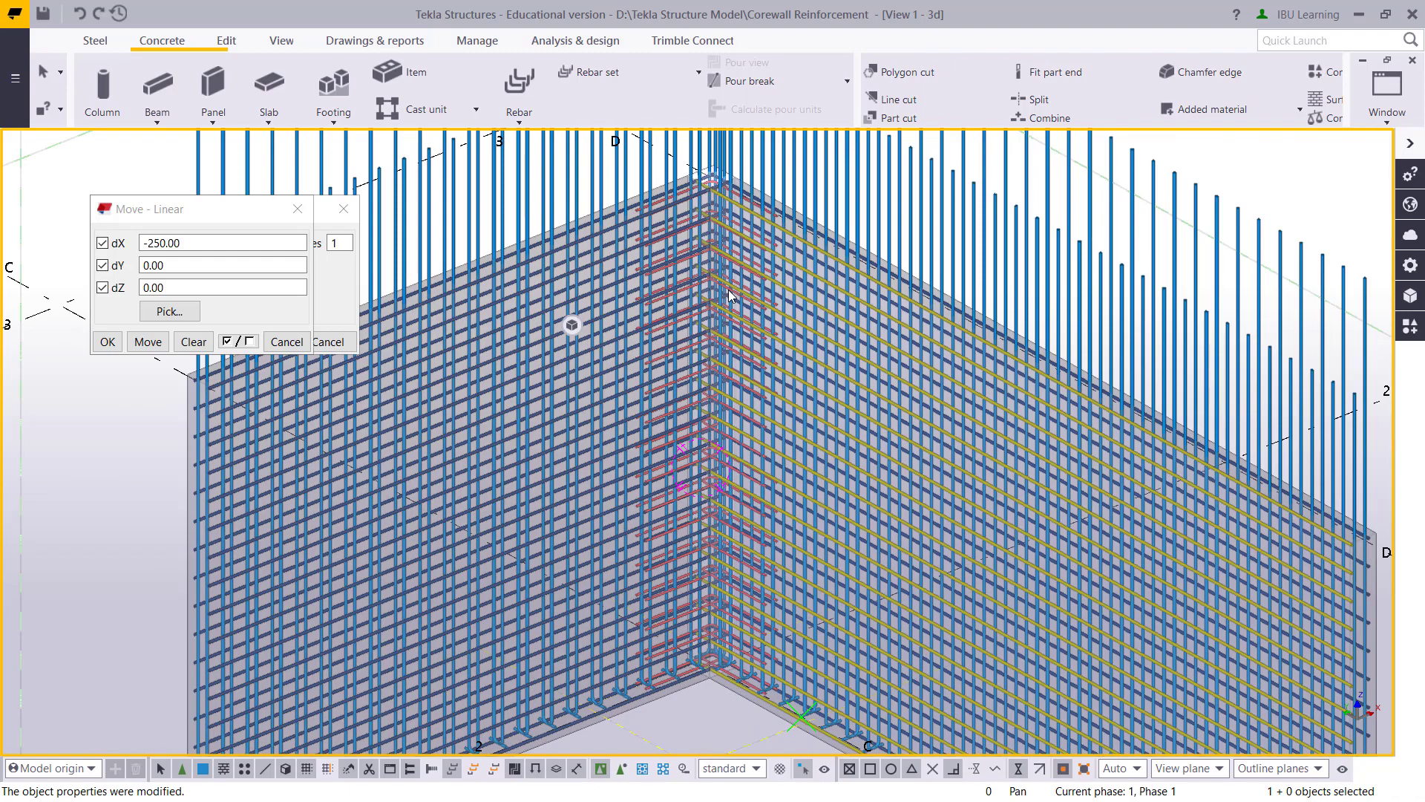
scroll(723, 223, "up", 5)
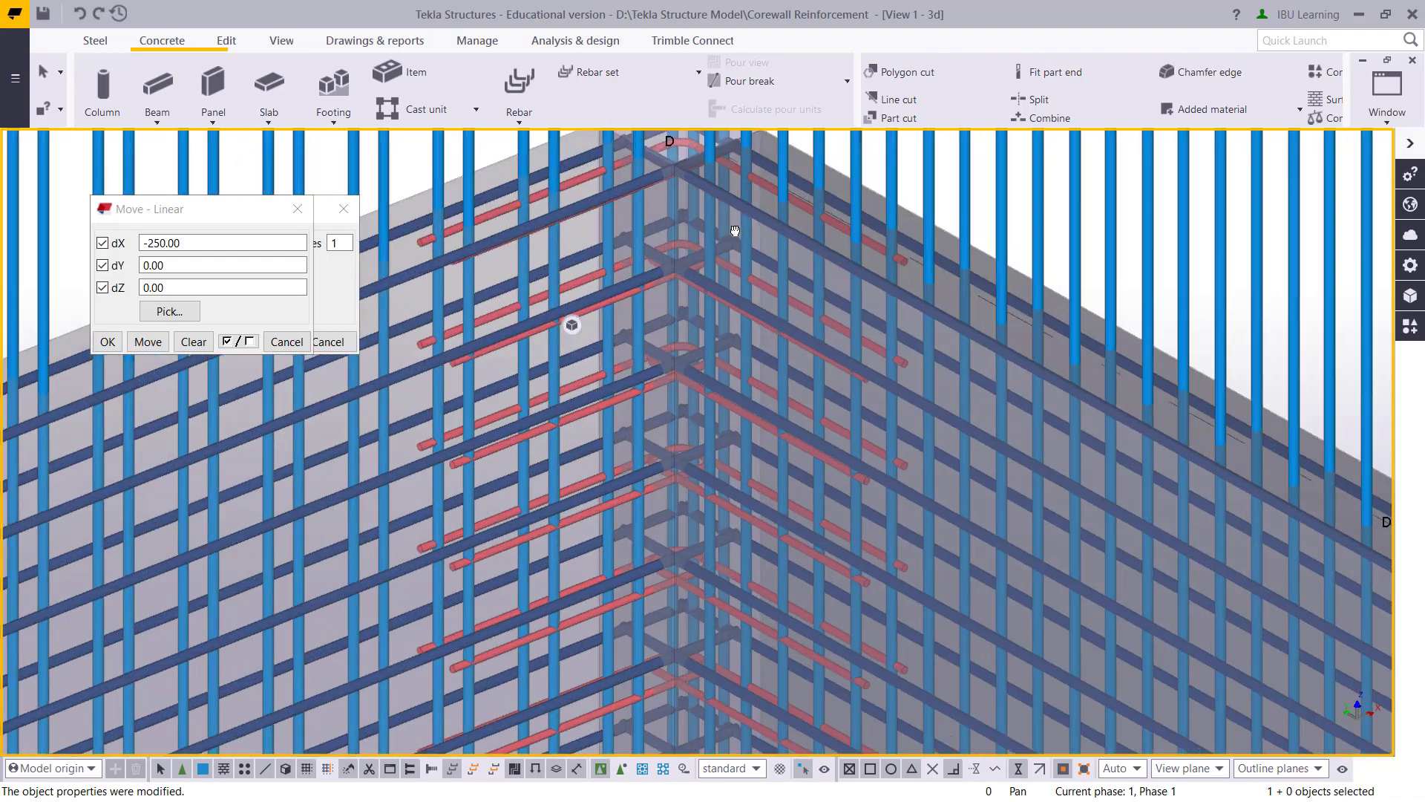
scroll(735, 231, "down", 5)
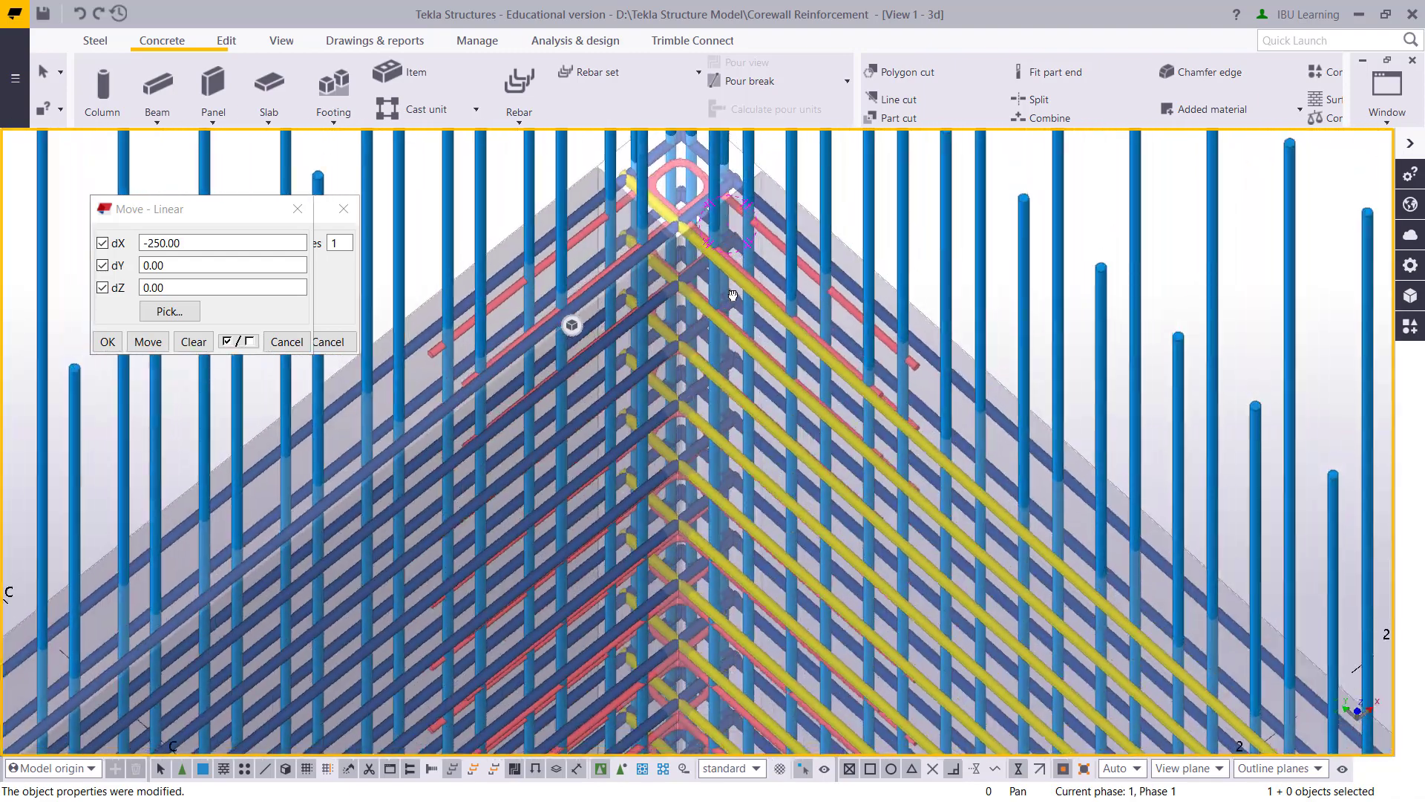
scroll(735, 265, "down", 6)
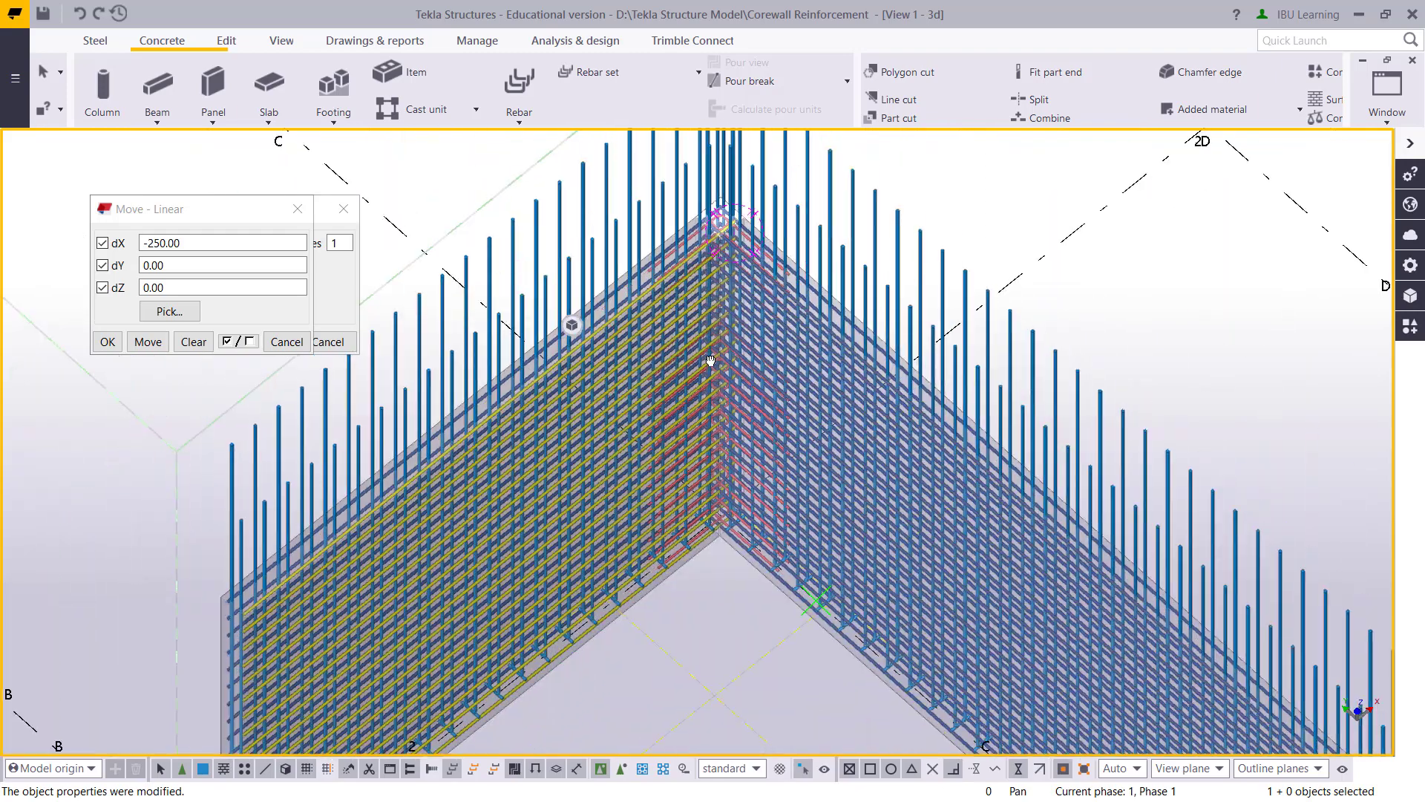
scroll(659, 321, "down", 2)
middle_click_drag(706, 341, 735, 280, "ctrl")
scroll(681, 388, "down", 2)
scroll(736, 276, "up", 2)
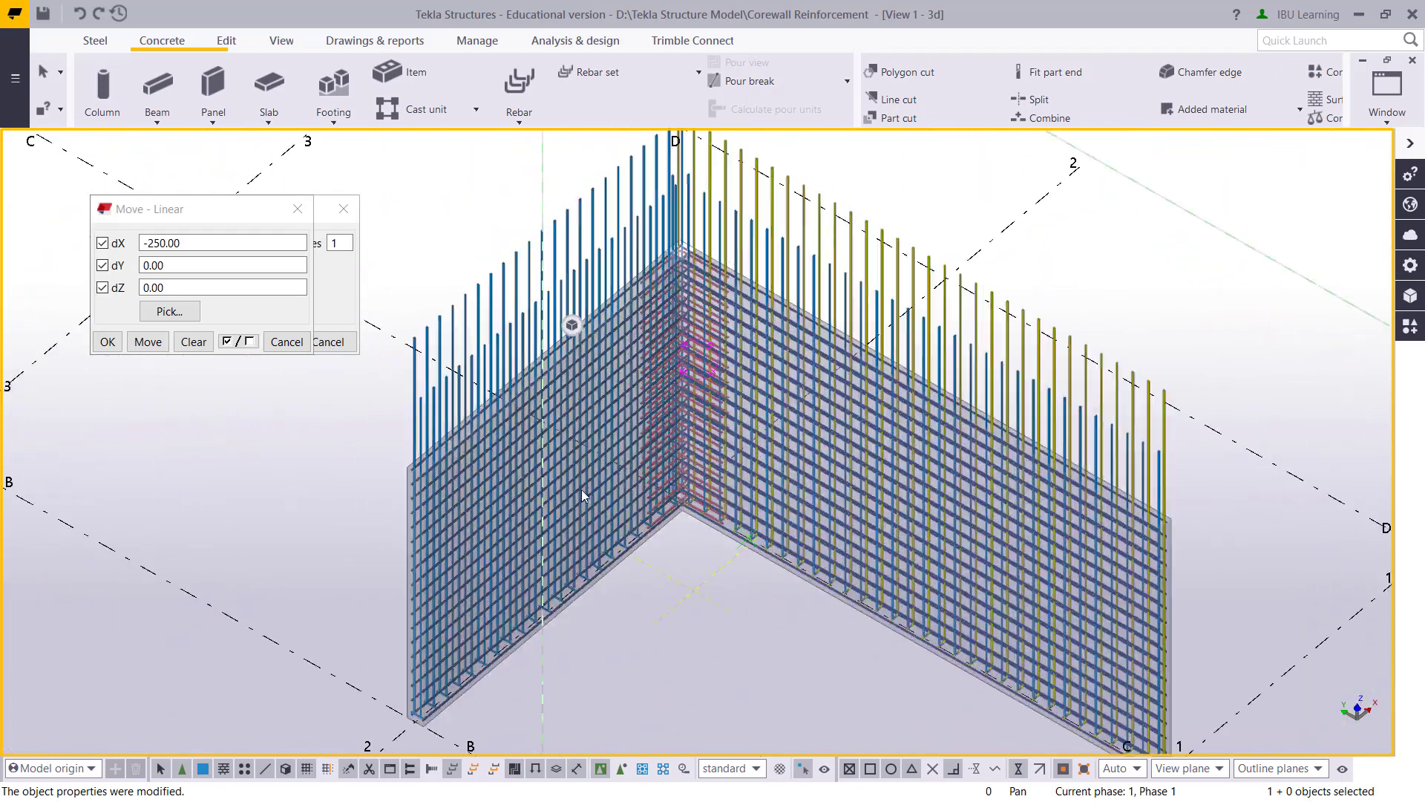
- Add a Standard 90-degrees start hook to the inner-face horizontal bar group at the grid 2 wall's free end
middle_click_drag(662, 536, 650, 504)
scroll(444, 630, "up", 3)
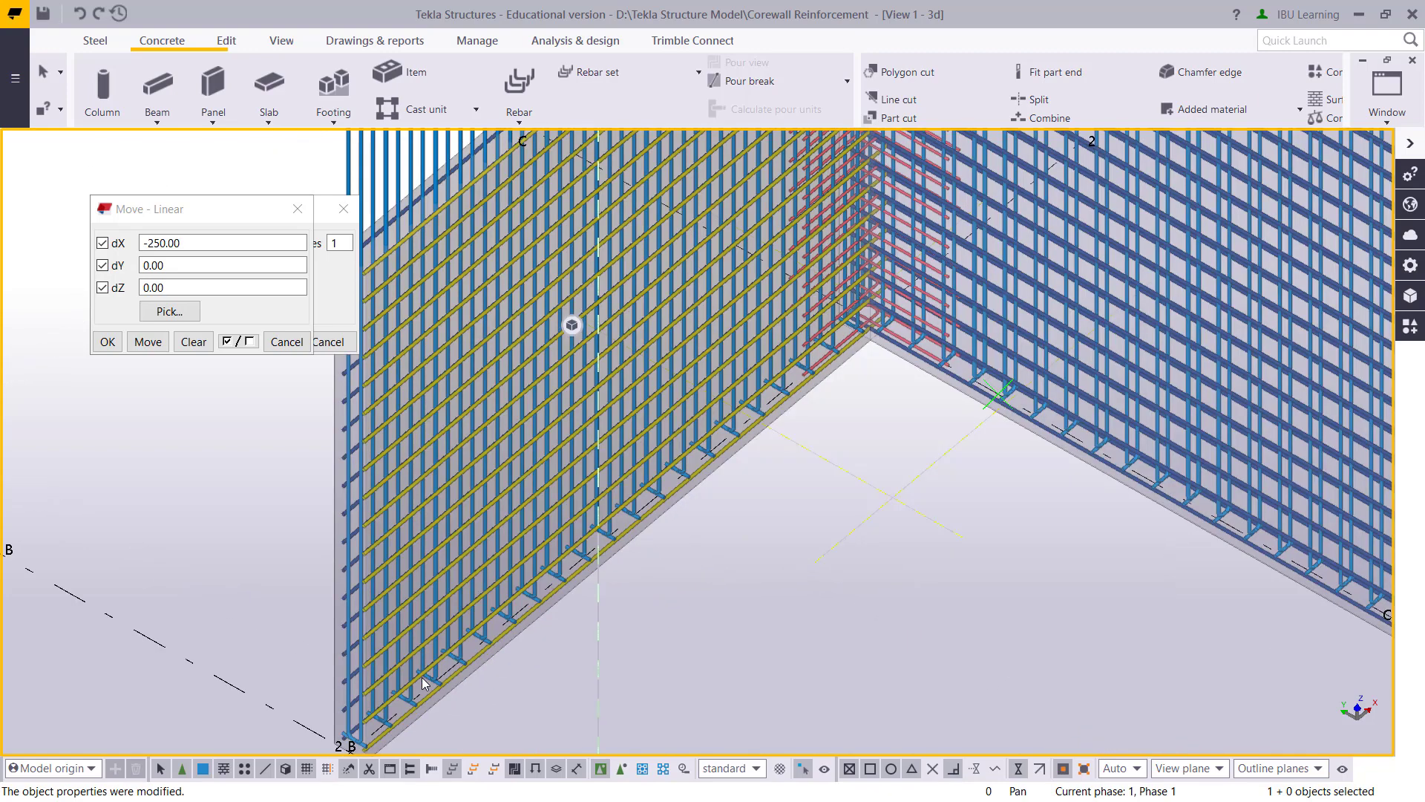
middle_click_drag(525, 482, 540, 439)
scroll(479, 493, "up", 8)
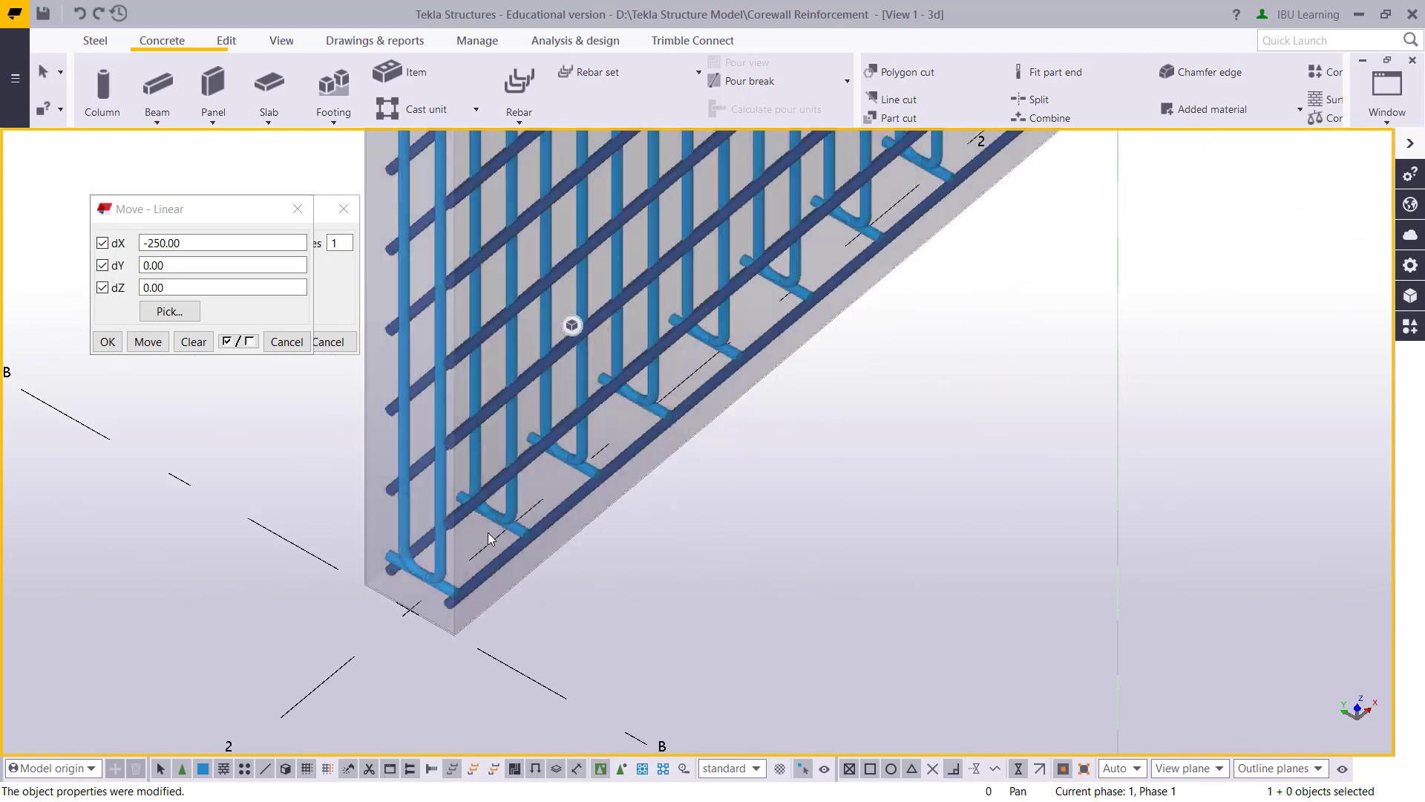
double_click(514, 451)
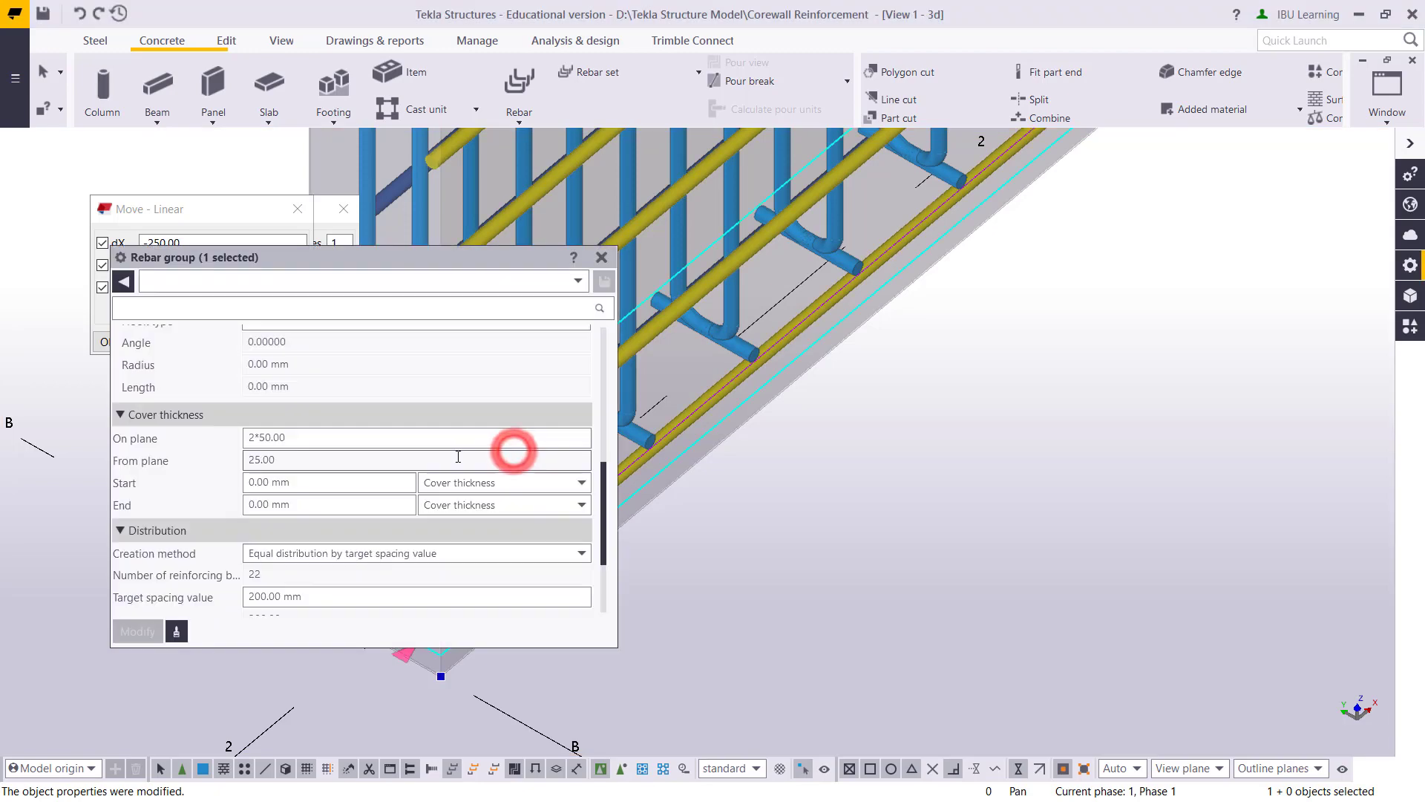
middle_click_drag(623, 454, 975, 469)
scroll(977, 470, "down", 1)
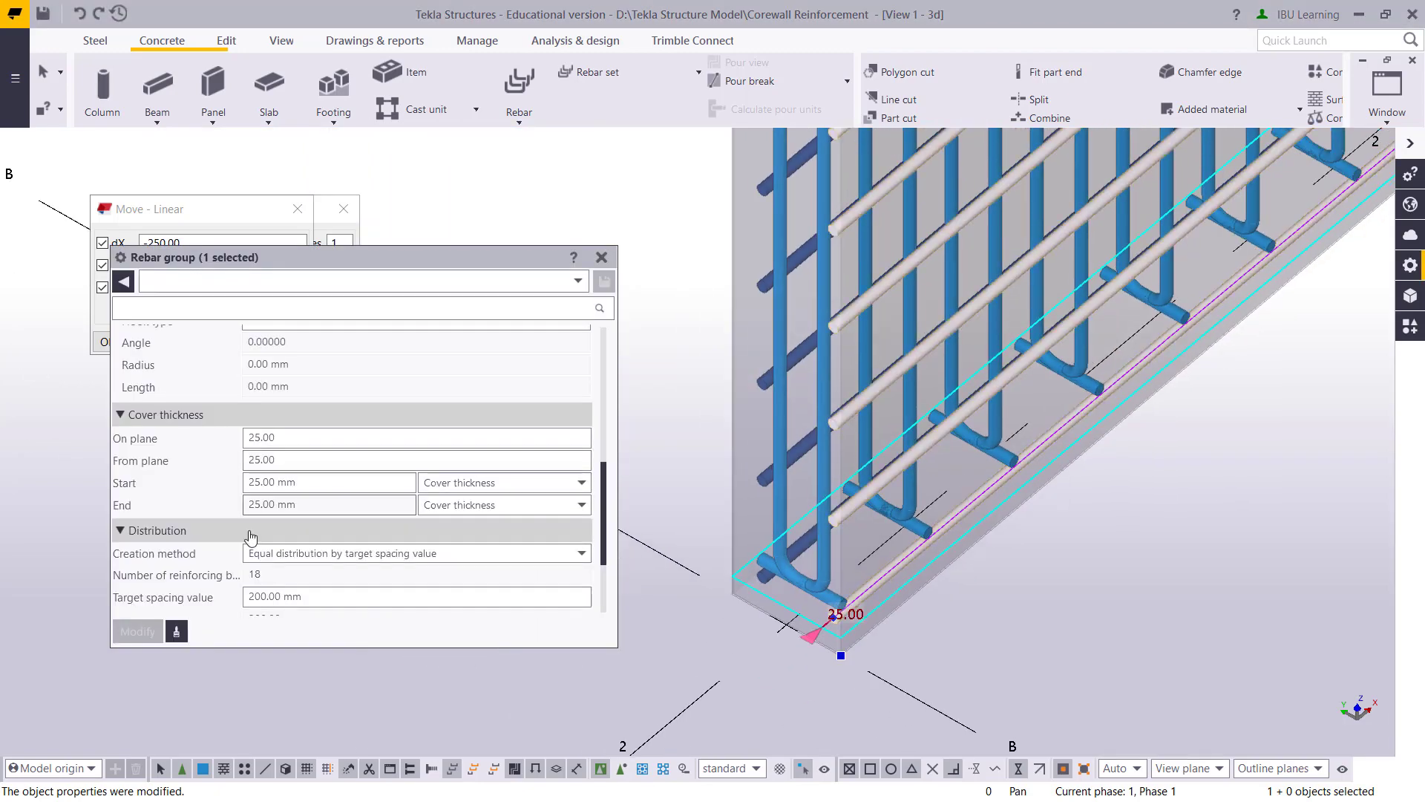
scroll(304, 475, "up", 3)
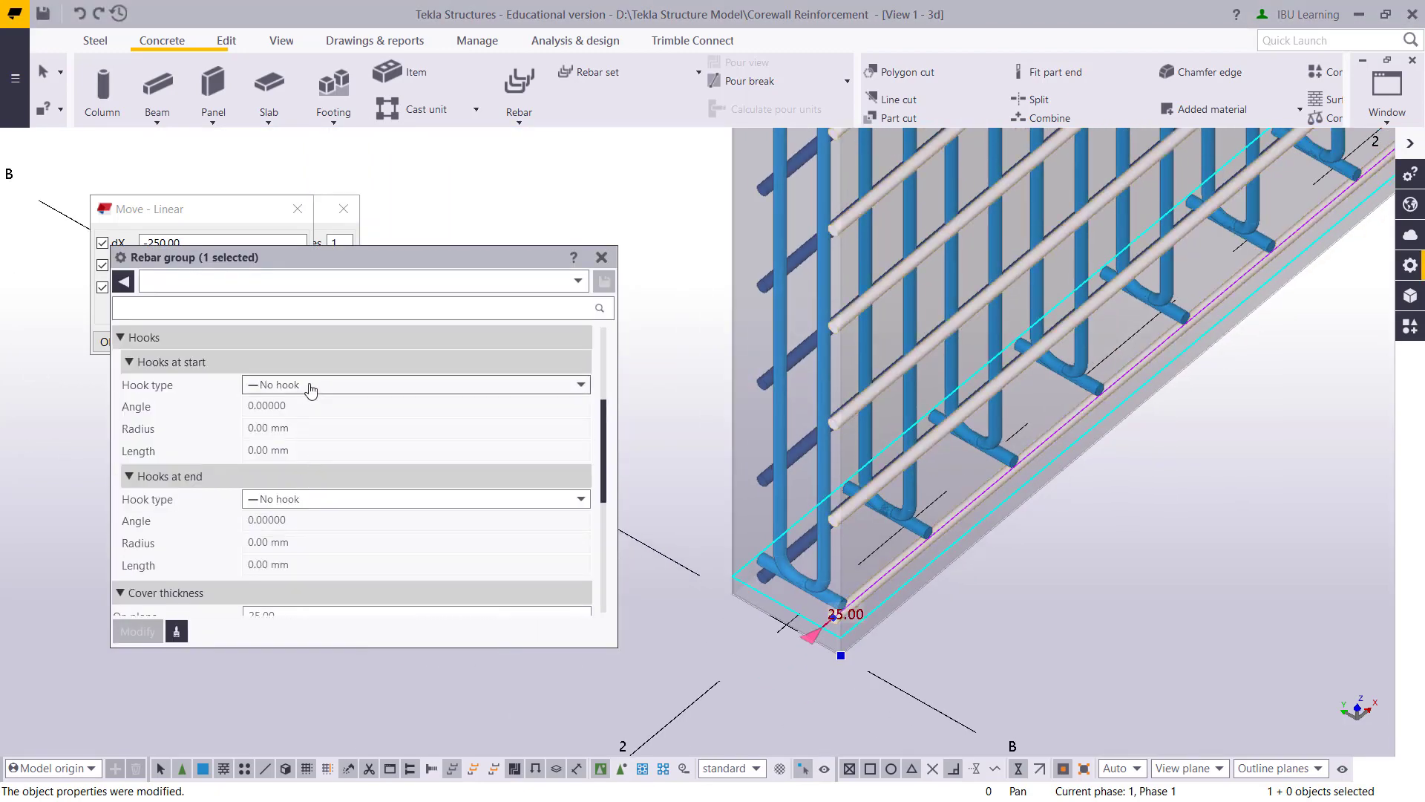
left_click(310, 386)
left_click(294, 422)
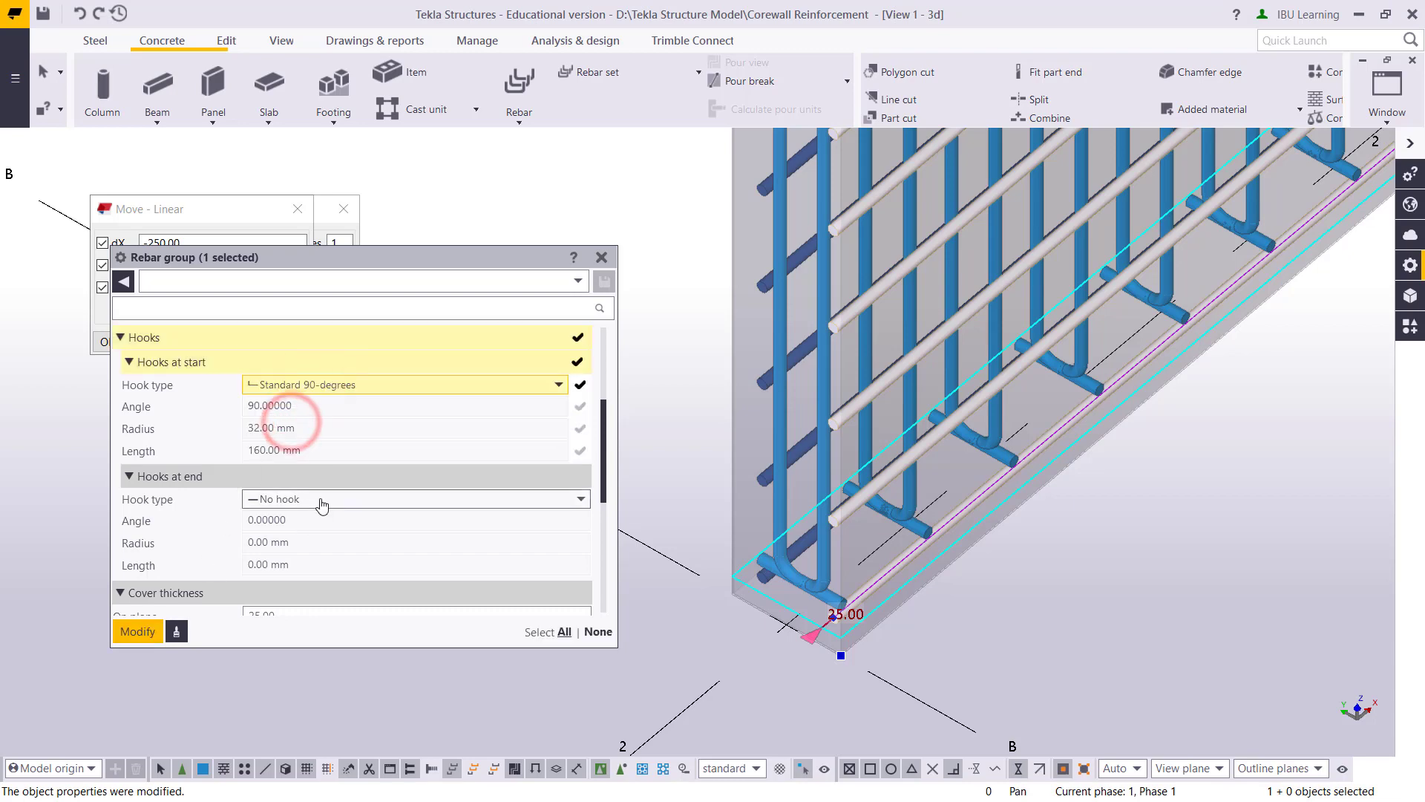
left_click(142, 630)
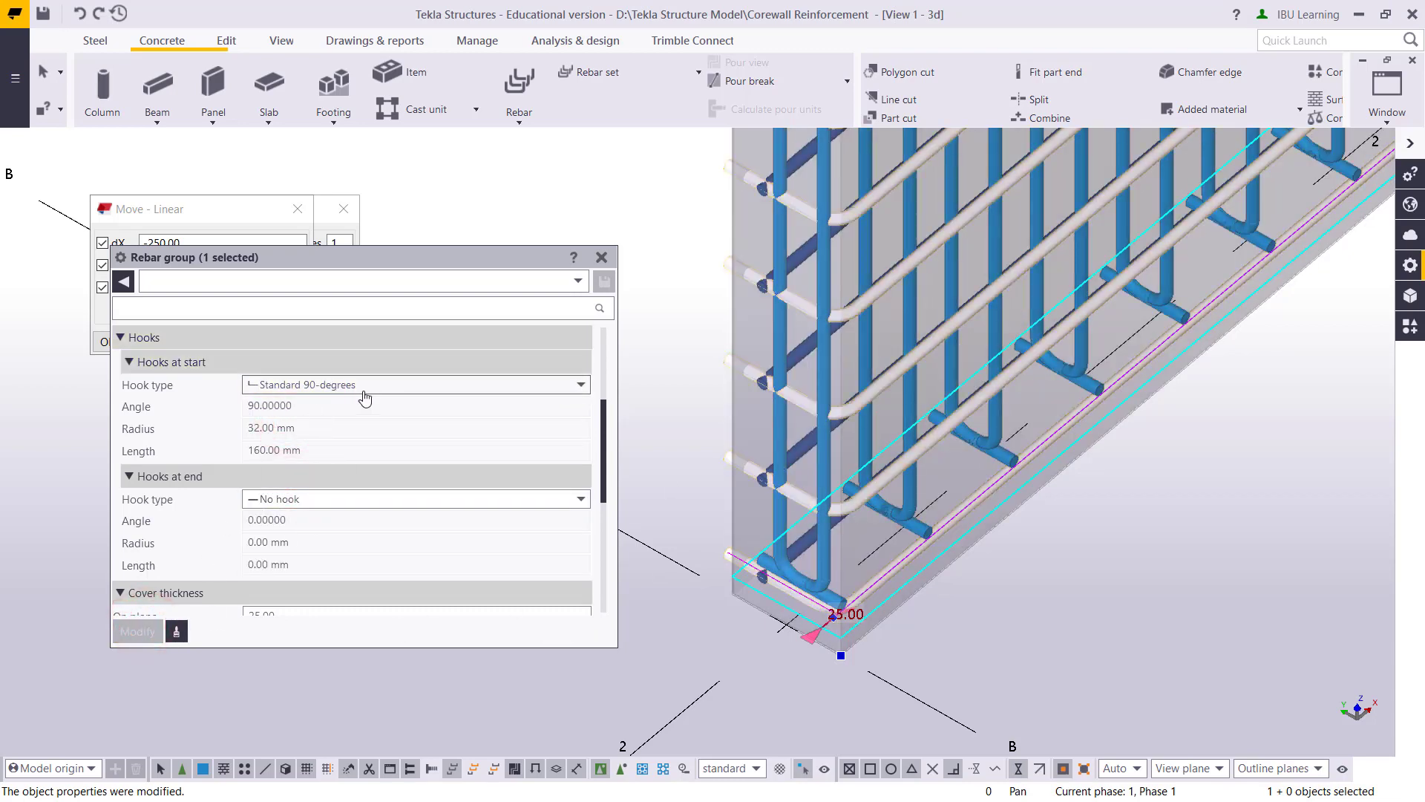
- Change the start hook of the inner-face horizontal bars to a custom hook with a length of 100 mm
left_click(290, 475)
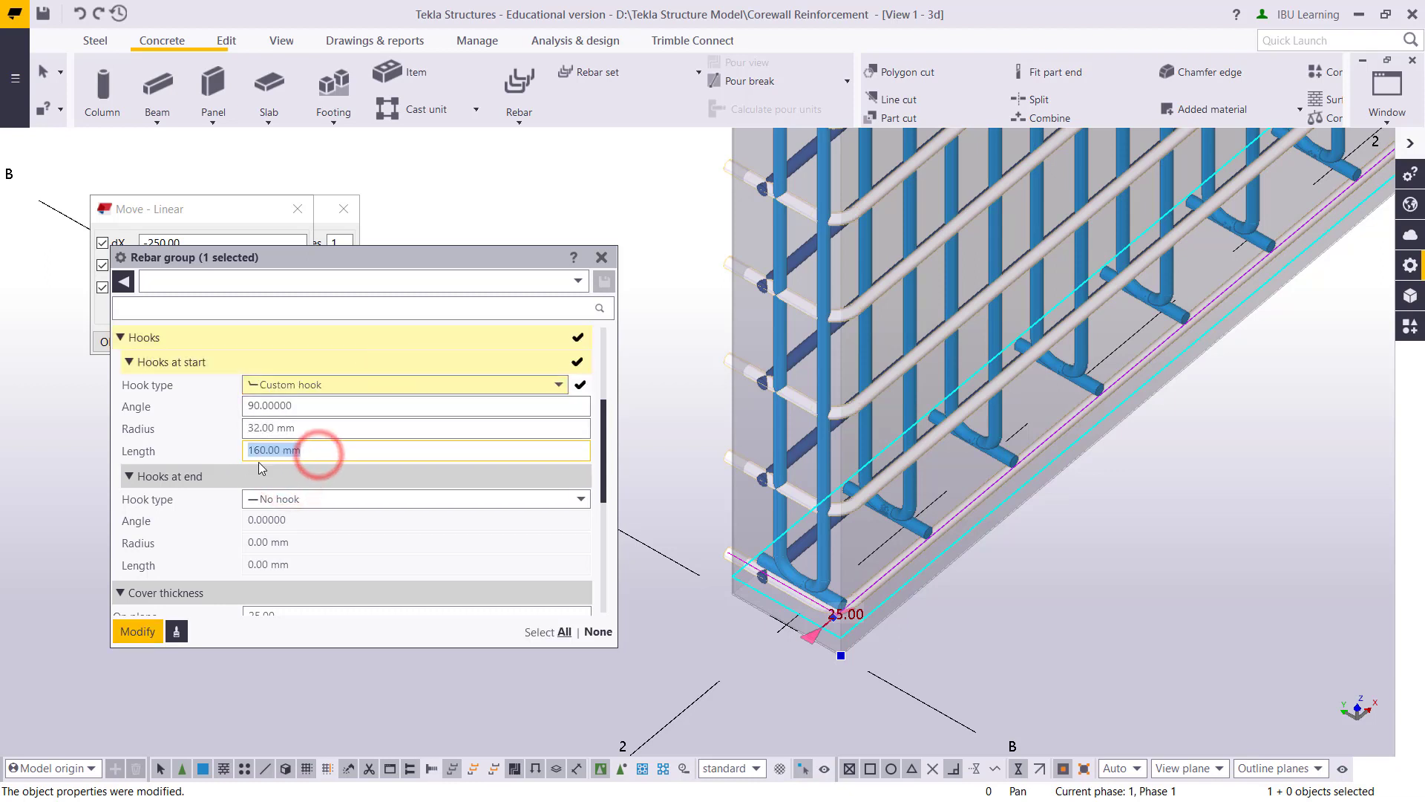
type("100")
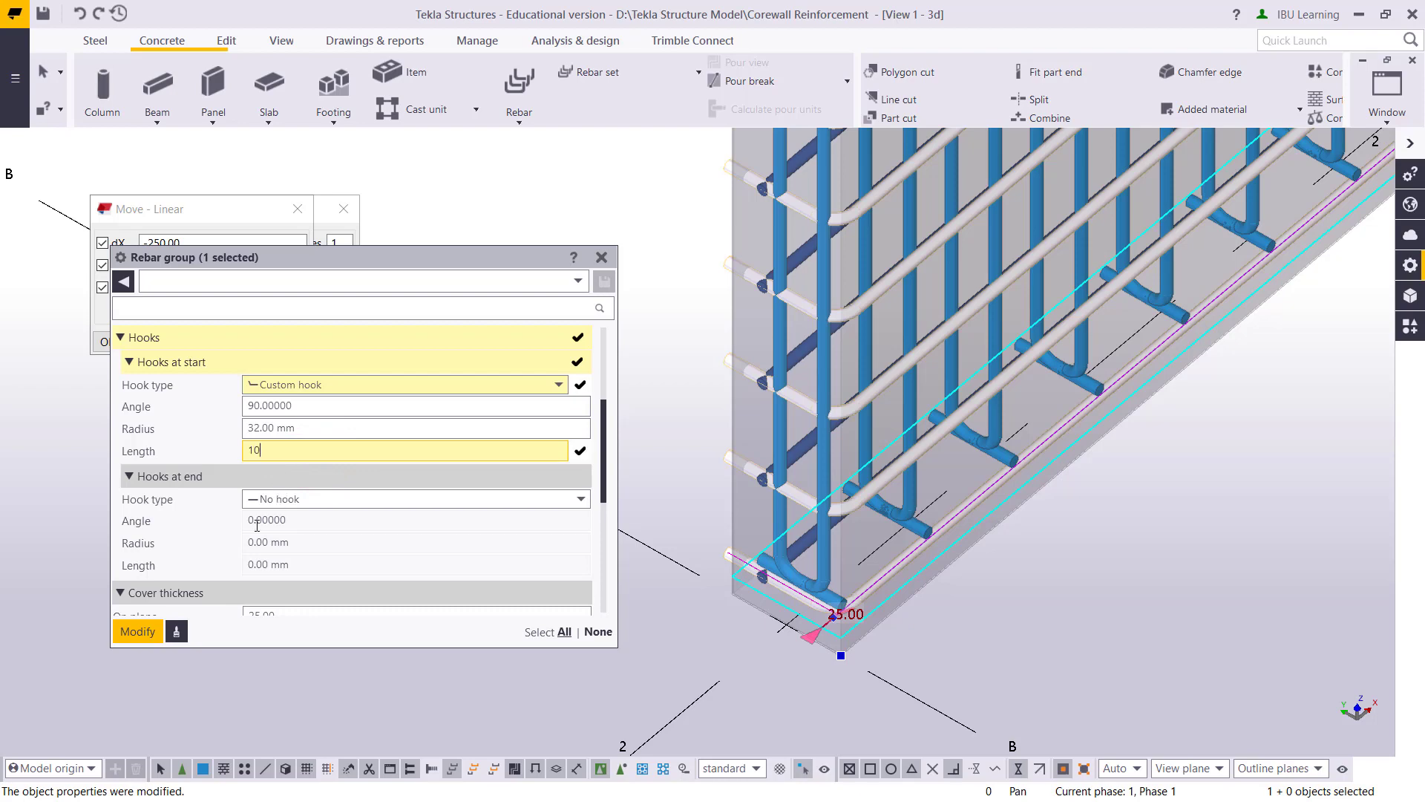
left_click(138, 630)
- Give the grid 2 wall's outer-face horizontal bar group a custom start hook with angle 90, radius 25 mm and length 100 mm, then close its properties
middle_click_drag(813, 389, 835, 404)
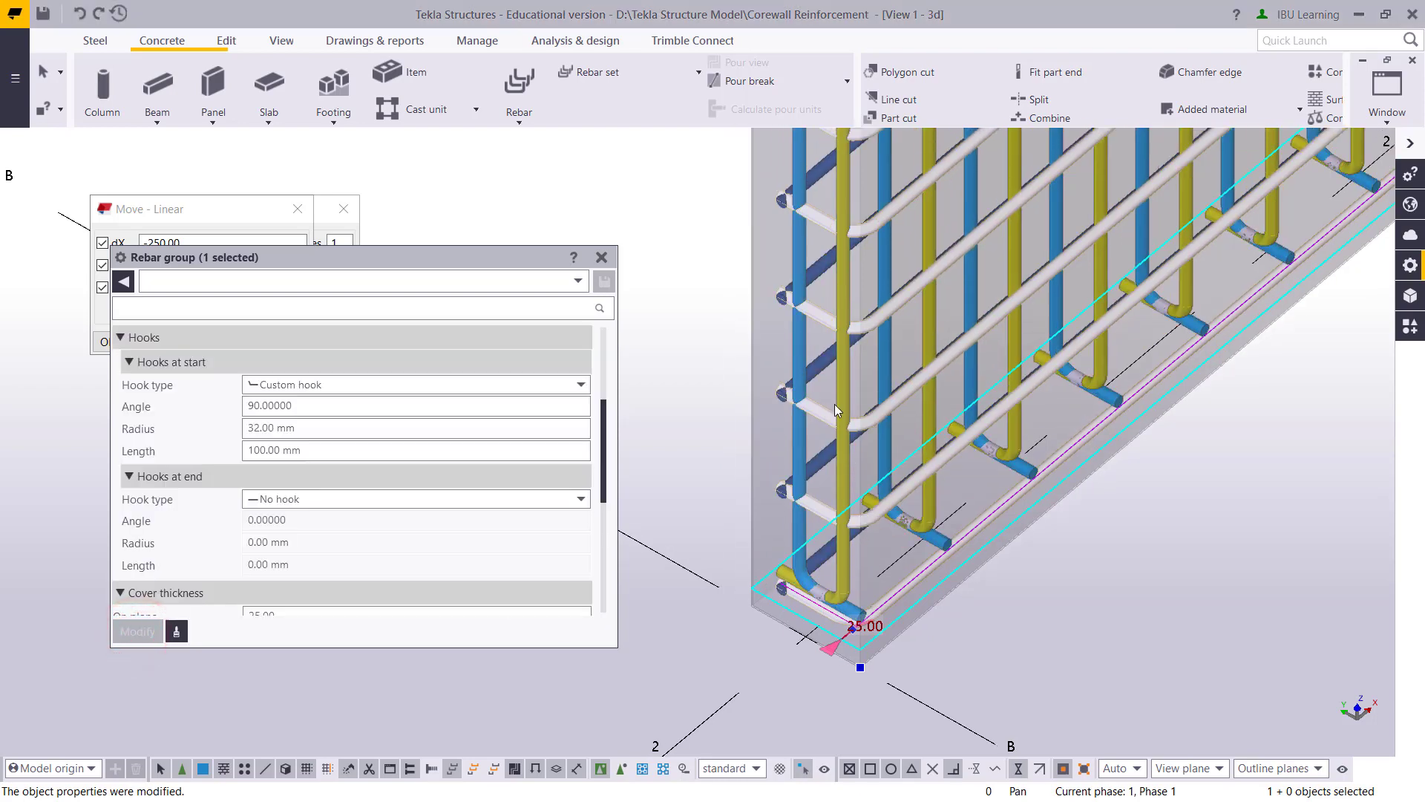
left_click(824, 359)
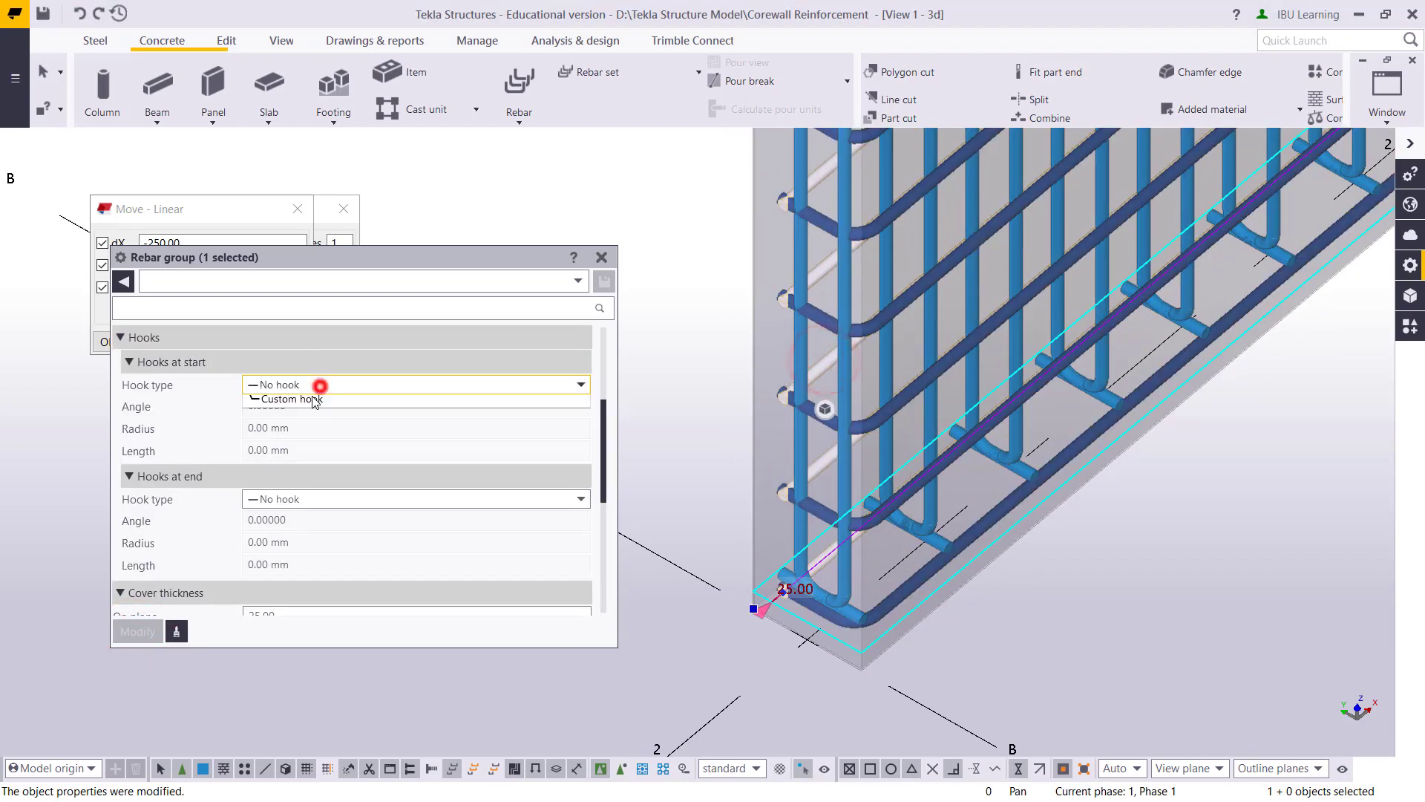
left_click(282, 475)
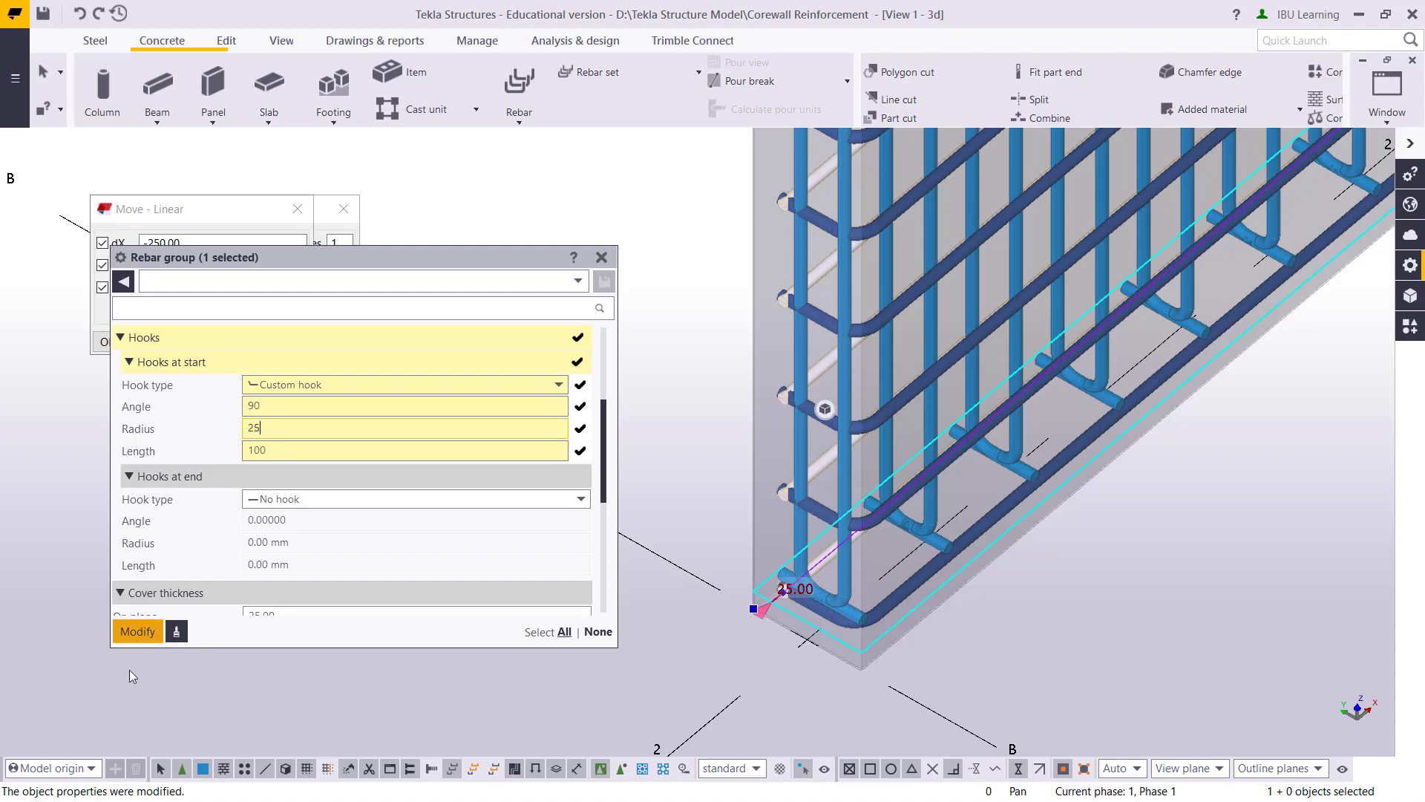
left_click(138, 632)
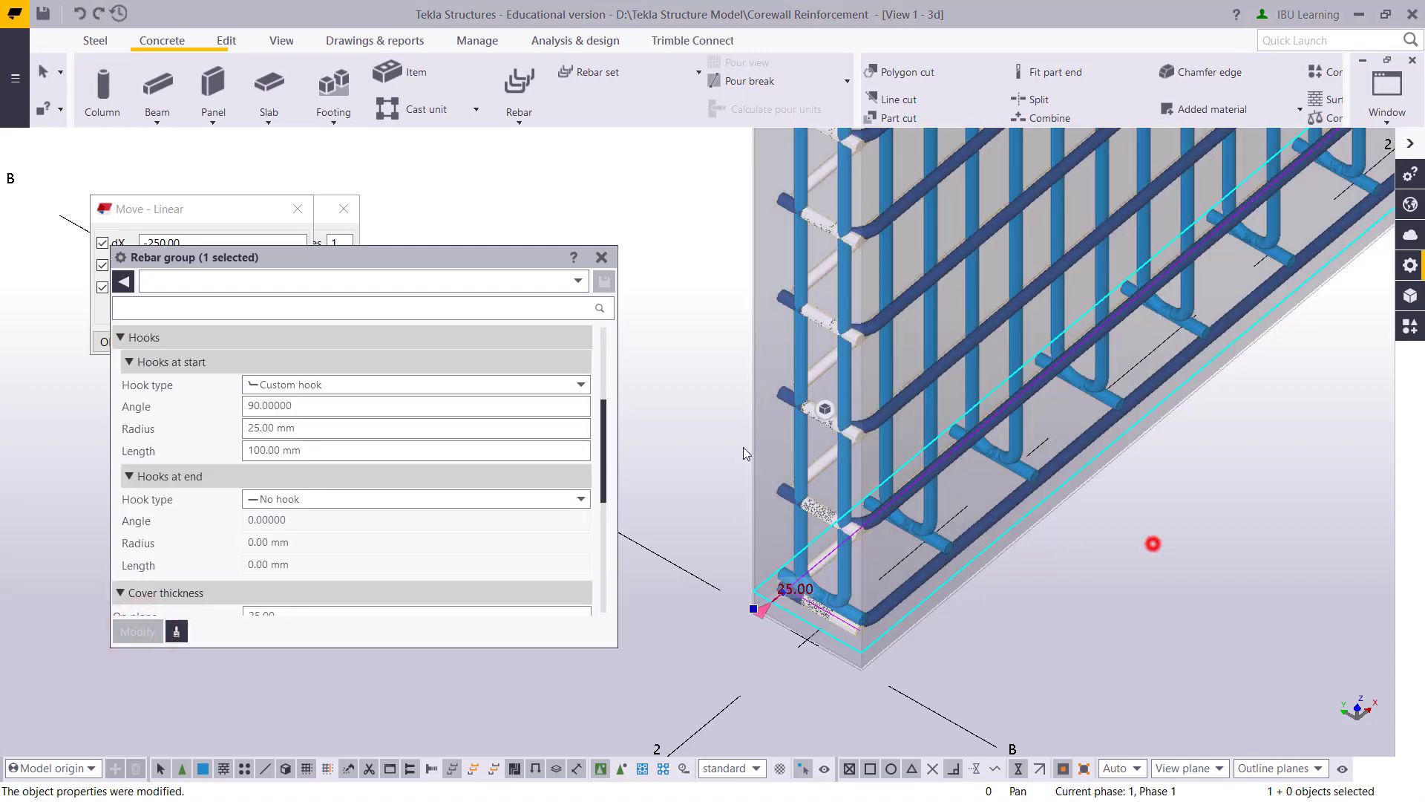
scroll(896, 407, "down", 2)
scroll(896, 408, "down", 1)
left_click(1152, 543)
middle_click_drag(834, 349, 689, 381, "ctrl")
left_click(602, 258)
scroll(534, 287, "down", 2)
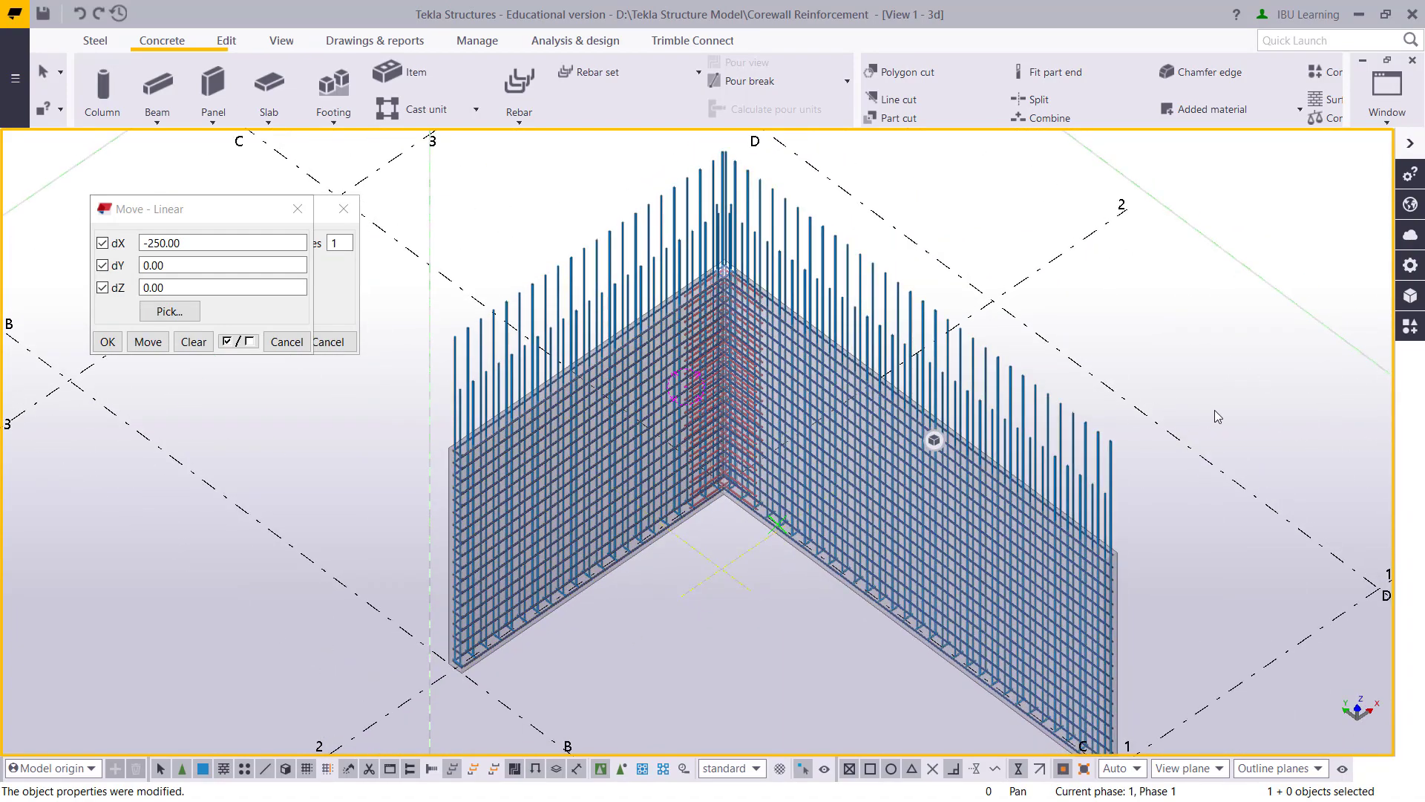